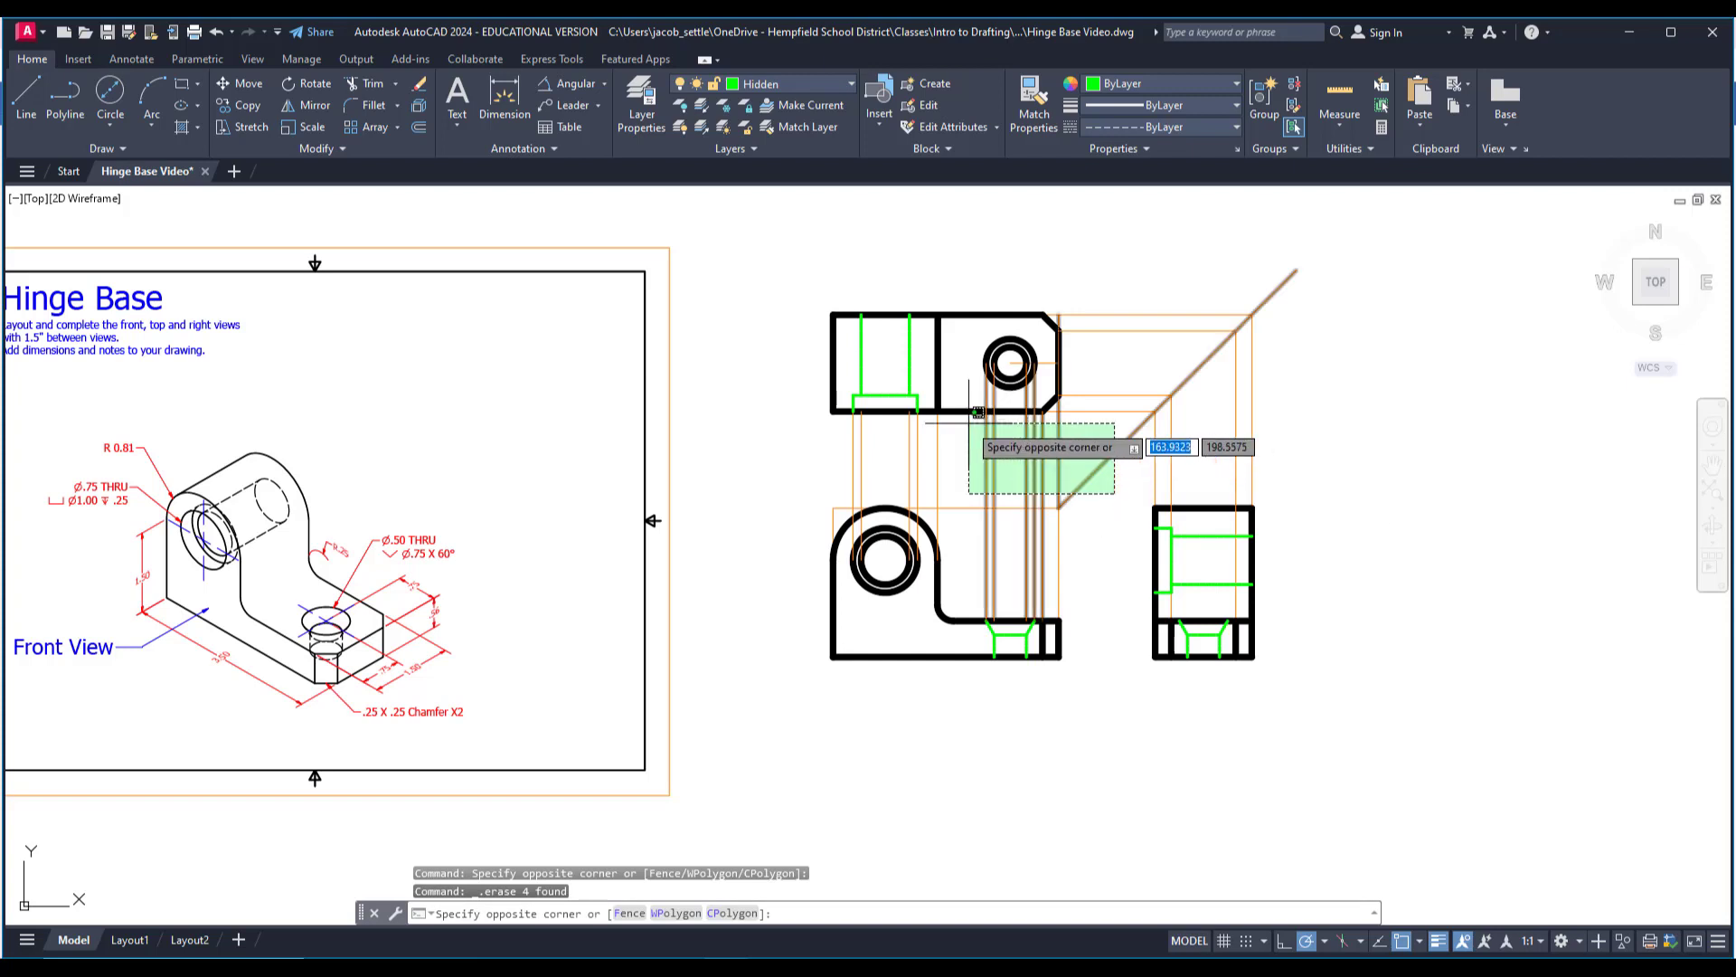
Erase the projection lines linking the top, front and right views, along with the diagonal miter line.
{"action": "left_click", "coordinate": [978, 461]}
{"action": "key", "text": "Delete"}
{"action": "left_click", "coordinate": [1099, 488]}
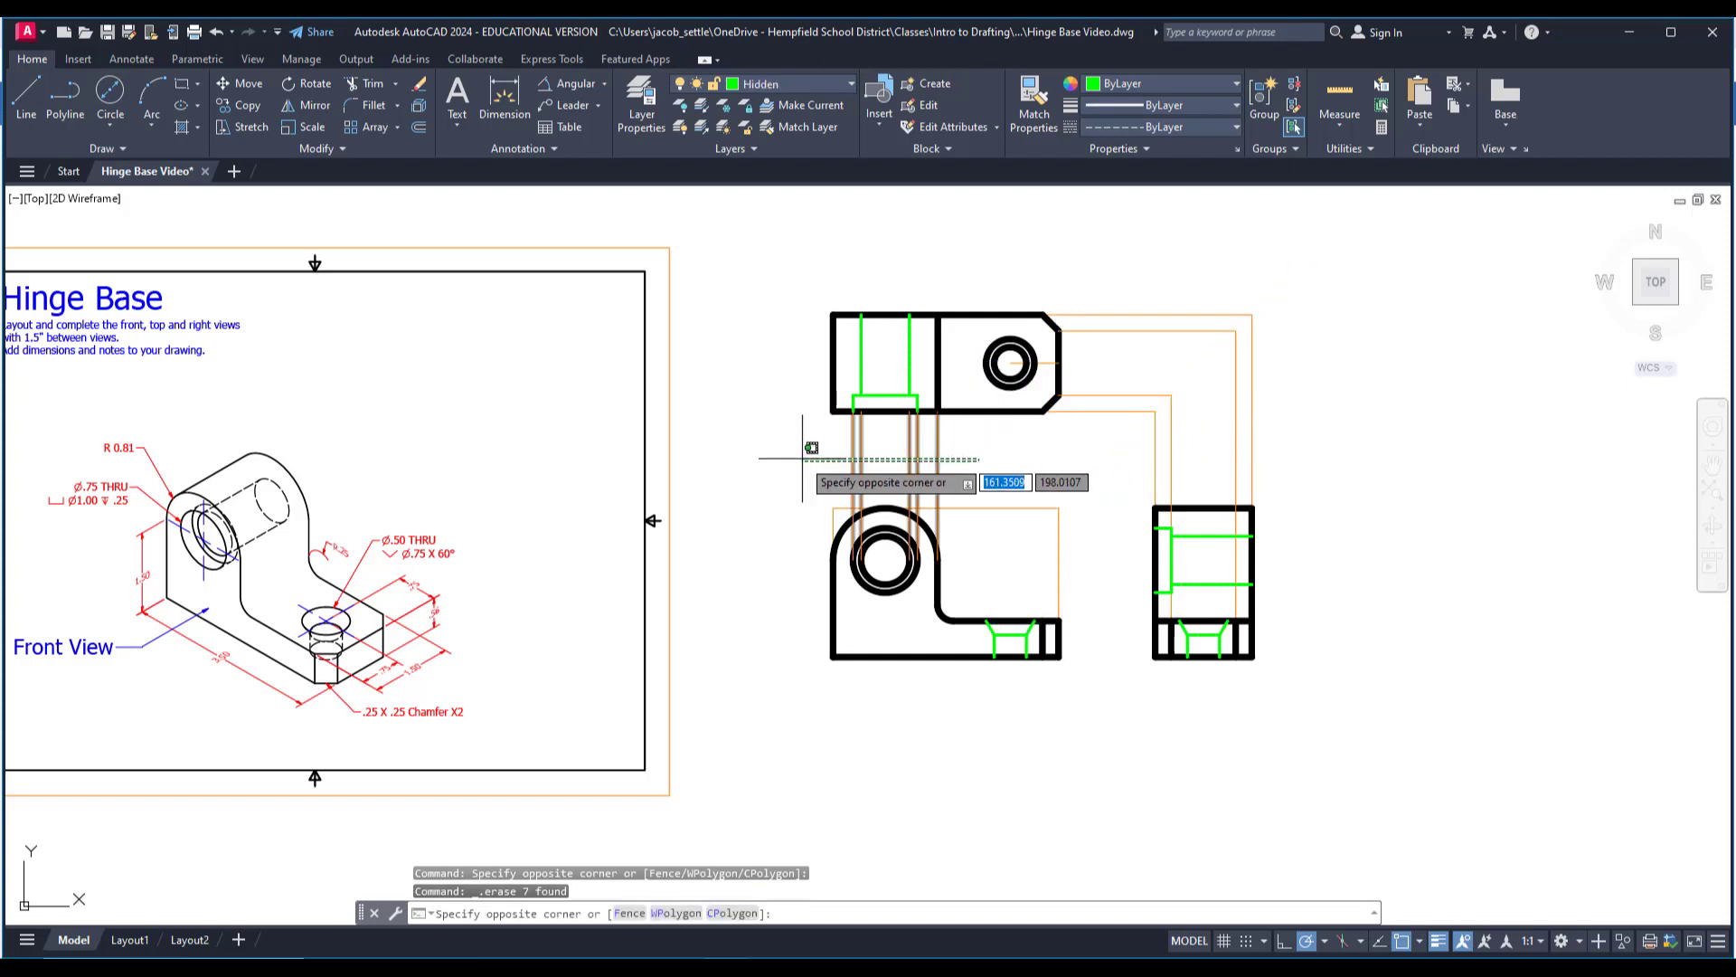
{"action": "left_click", "coordinate": [795, 429]}
{"action": "key", "text": "Delete"}
{"action": "left_click", "coordinate": [1299, 477]}
{"action": "left_click", "coordinate": [1116, 301]}
{"action": "key", "text": "Delete"}
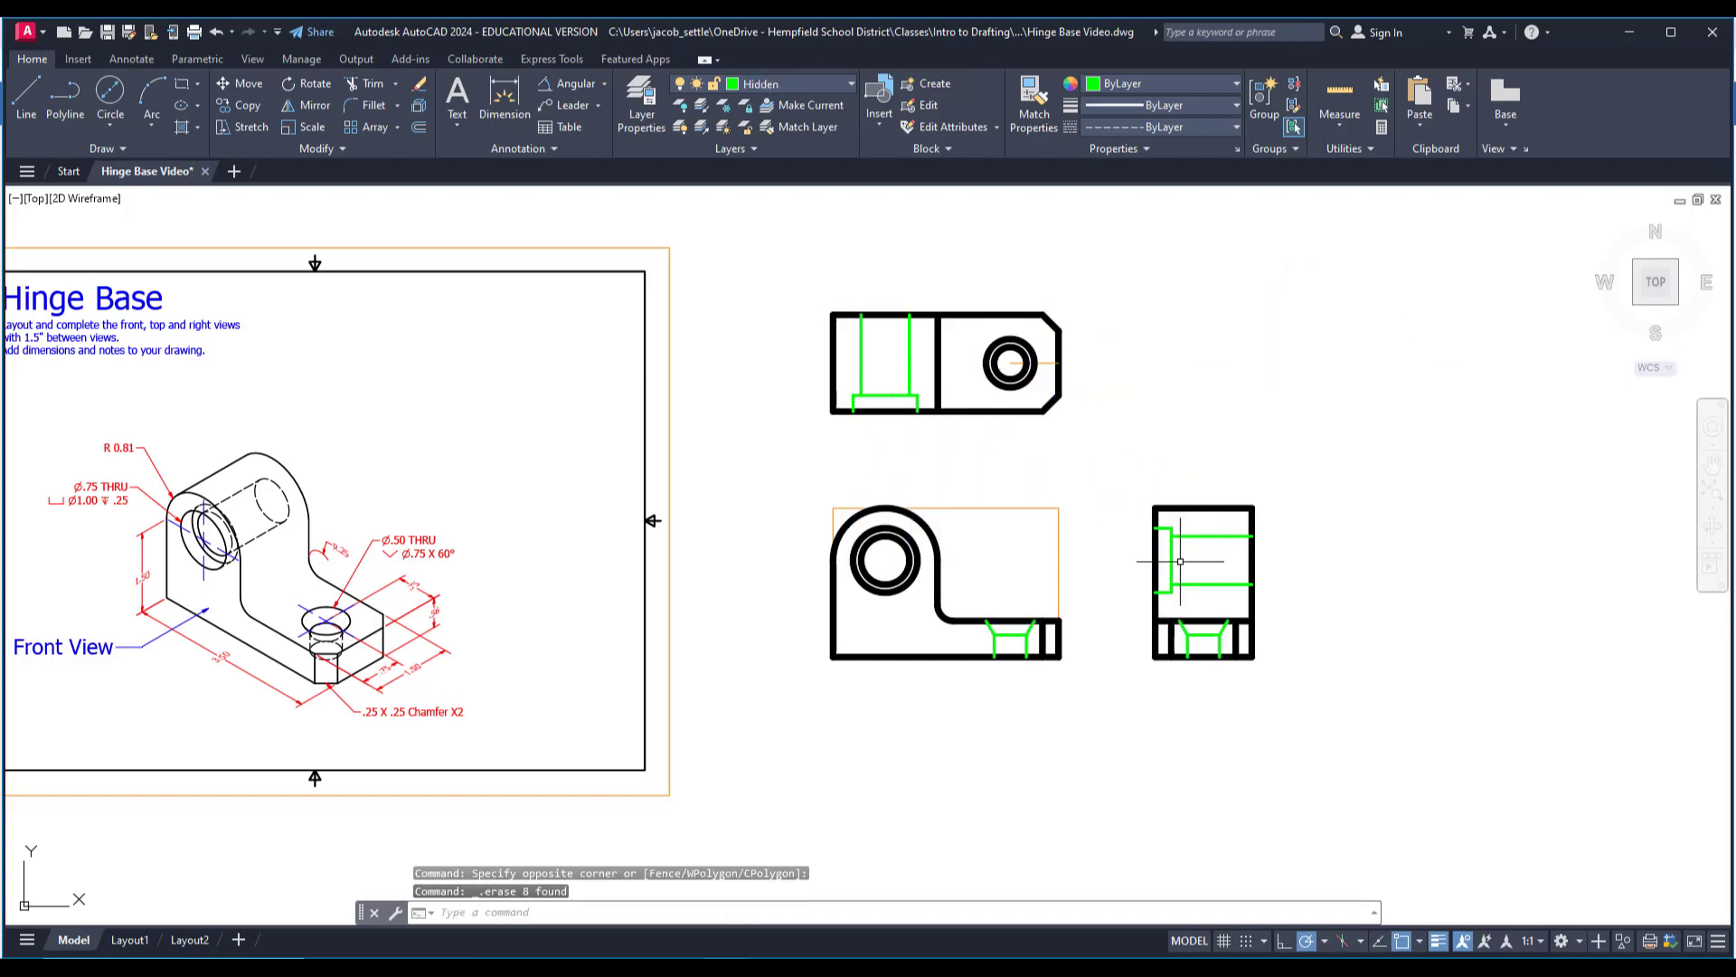
Draw a rectangle on the No Print layer around the full extents of the top view, including its chamfered corners.
{"action": "scroll", "coordinate": [1104, 563], "scroll_direction": "up", "scroll_amount": 2}
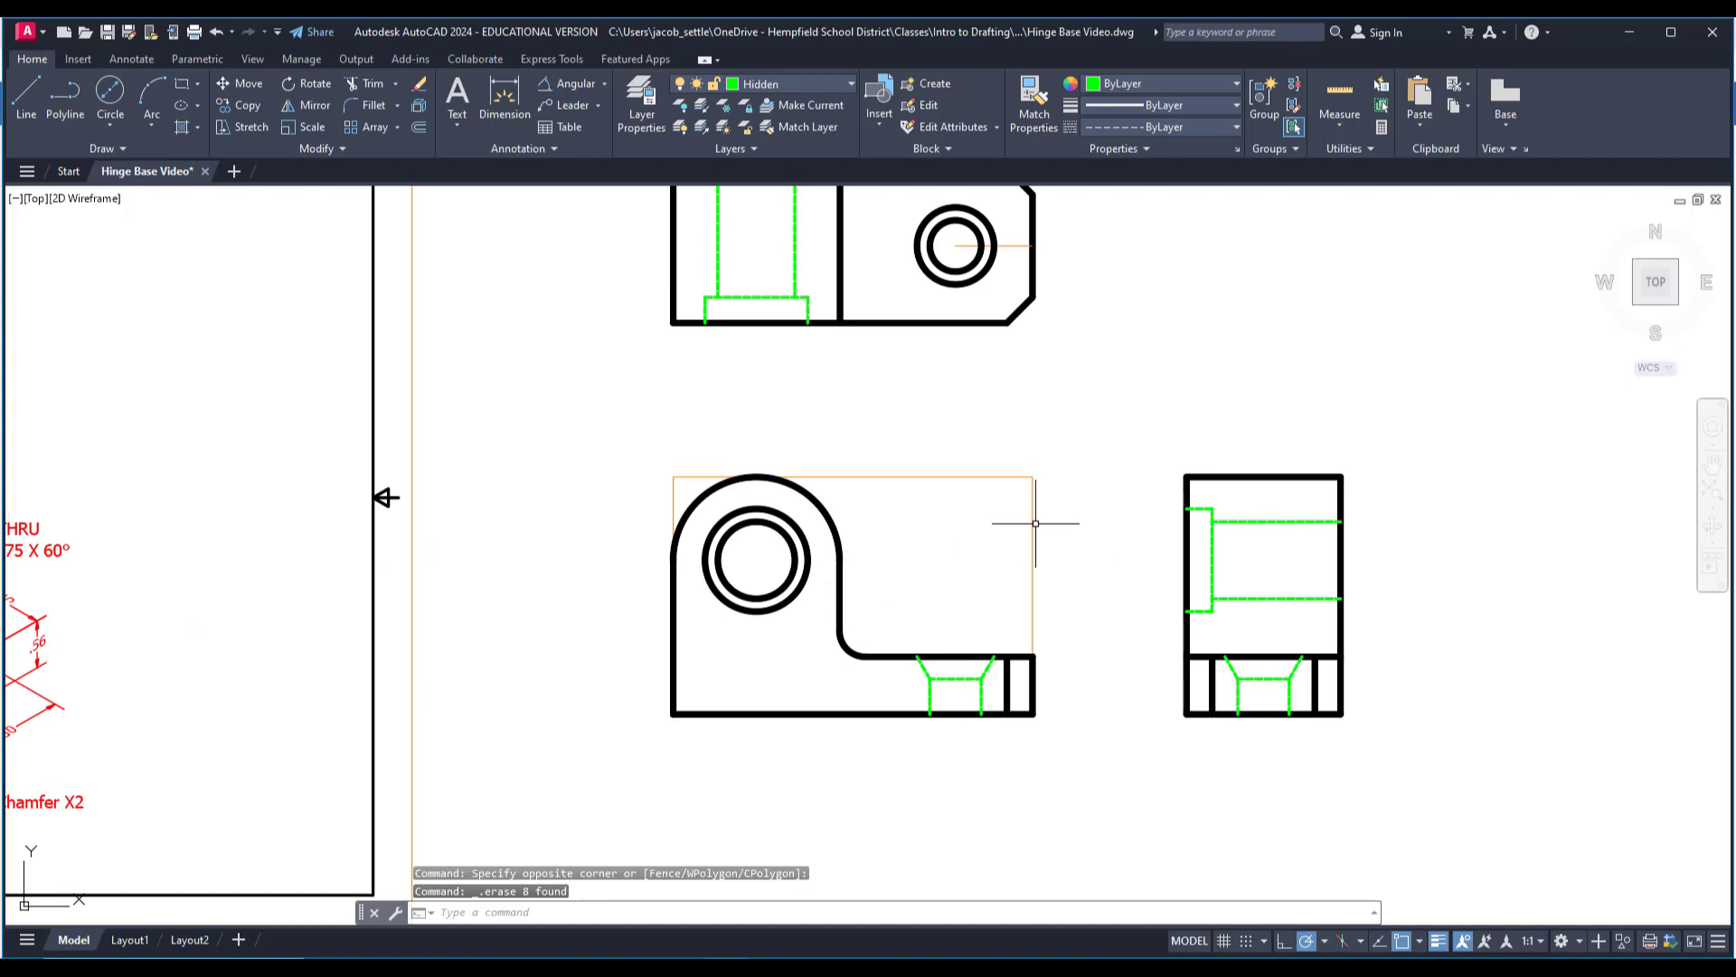
{"action": "middle_click_drag", "start_coordinate": [1074, 525], "coordinate": [1138, 531]}
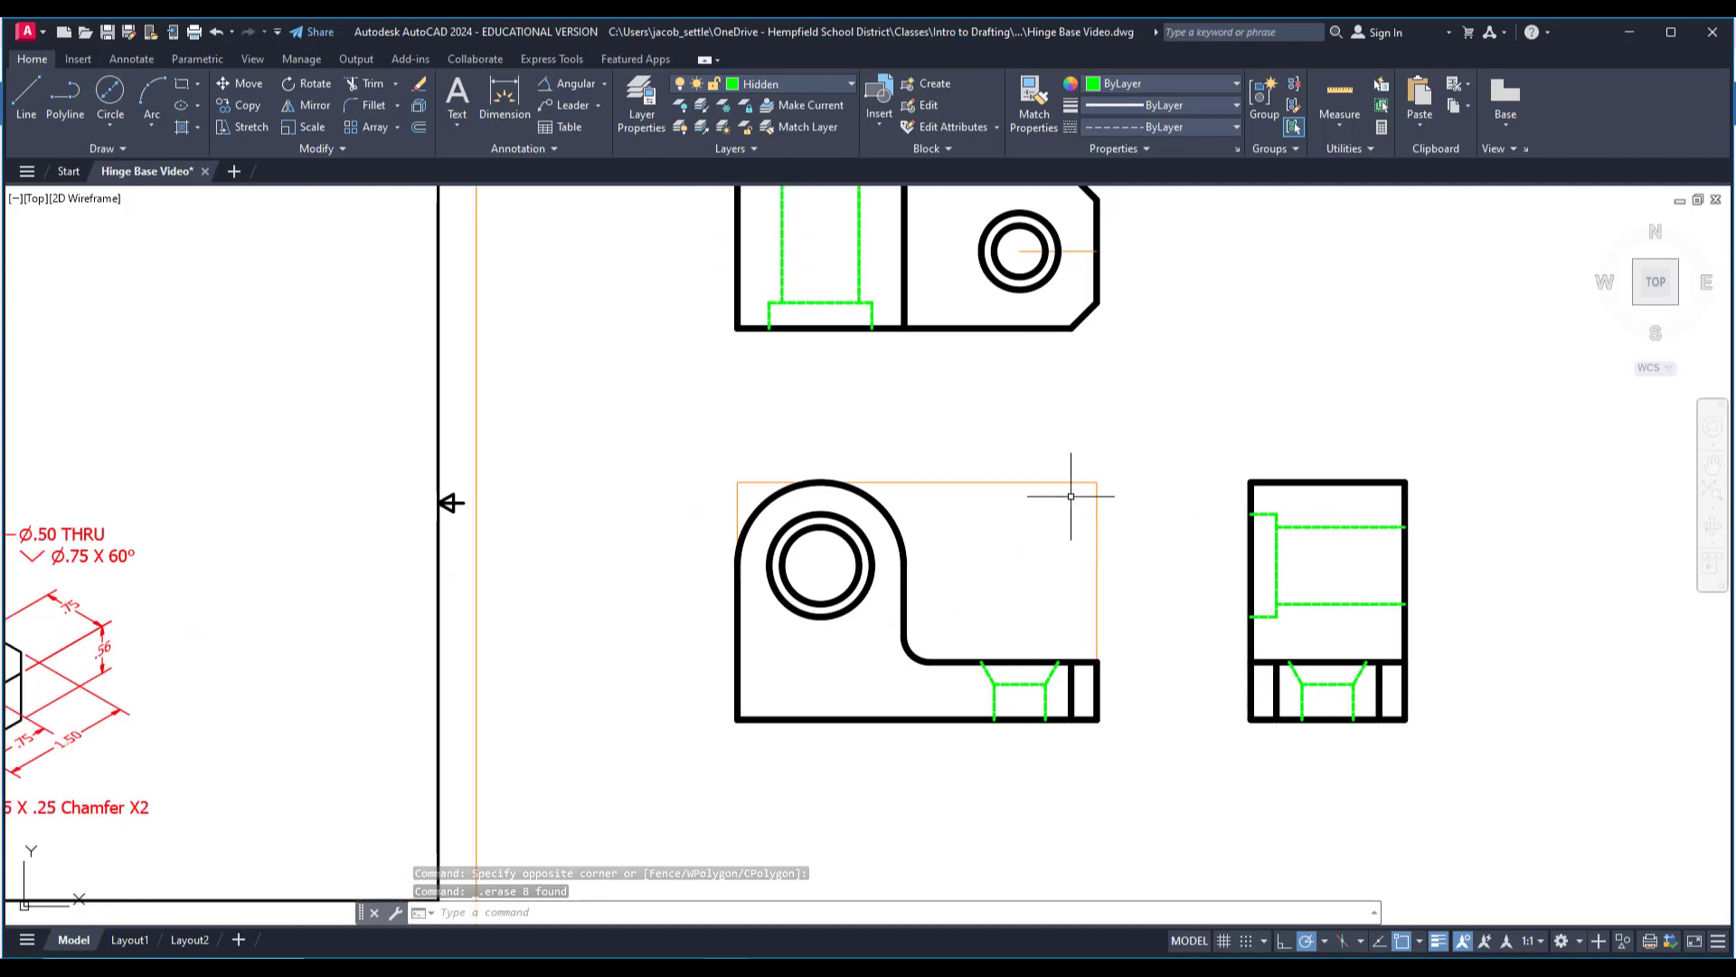
{"action": "scroll", "coordinate": [1125, 491], "scroll_direction": "down", "scroll_amount": 2}
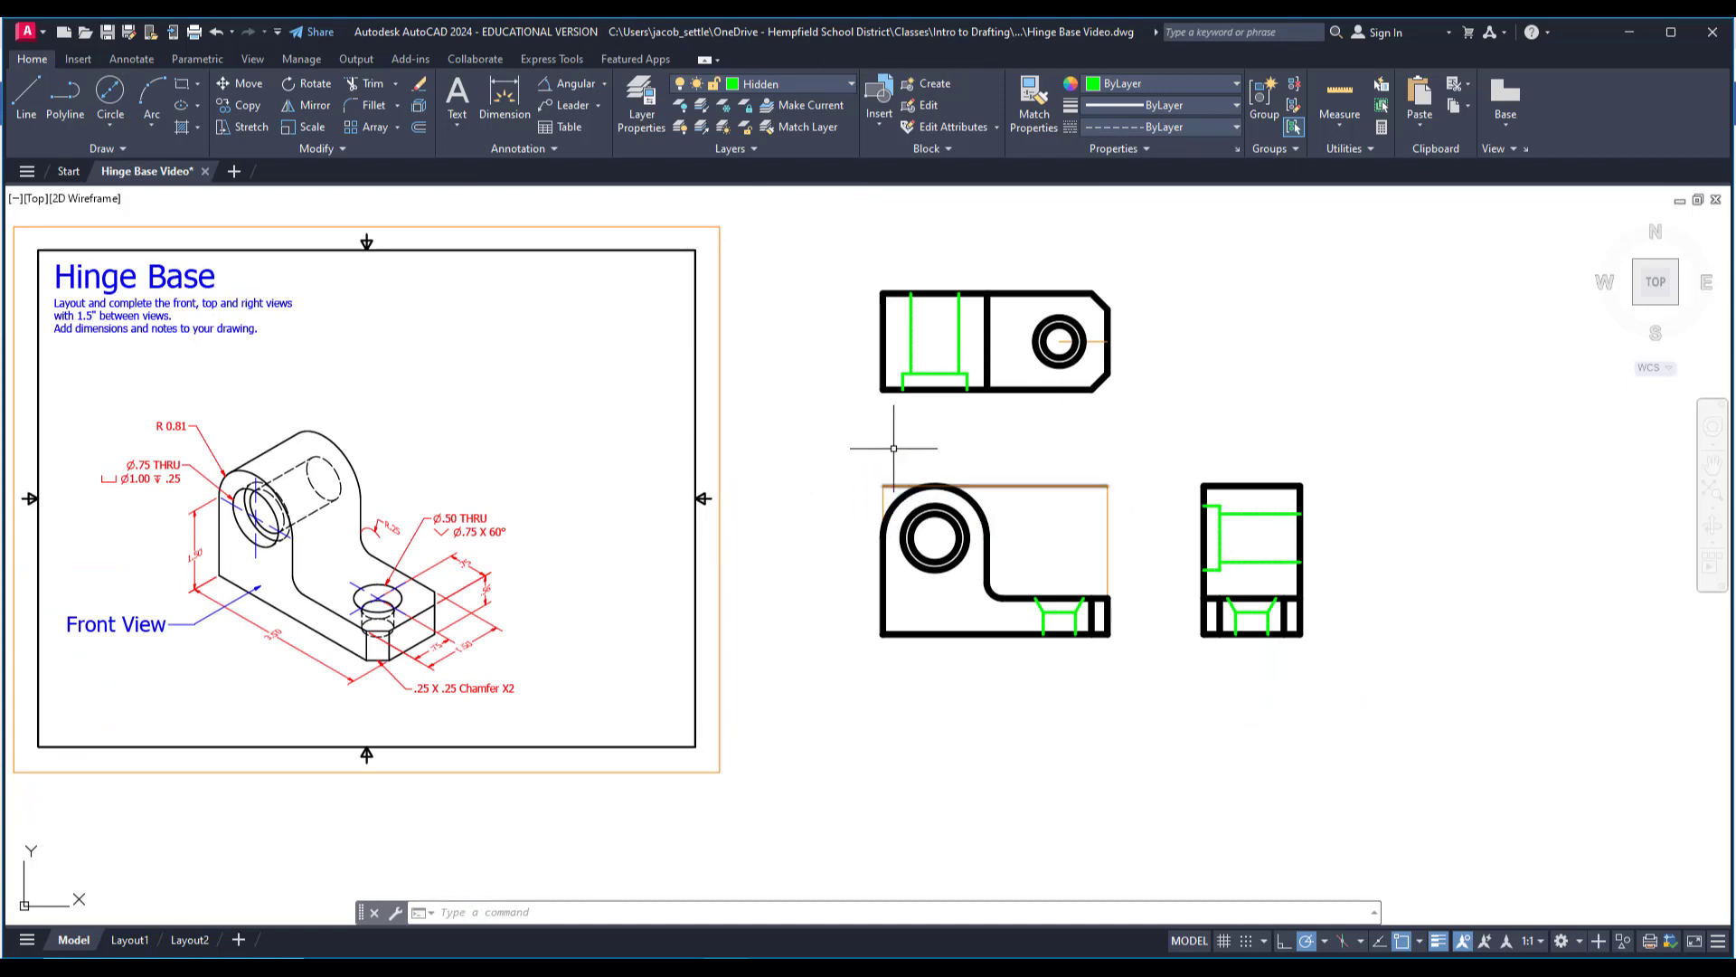
{"action": "middle_click_drag", "start_coordinate": [904, 469], "coordinate": [968, 488]}
{"action": "left_click", "coordinate": [781, 81]}
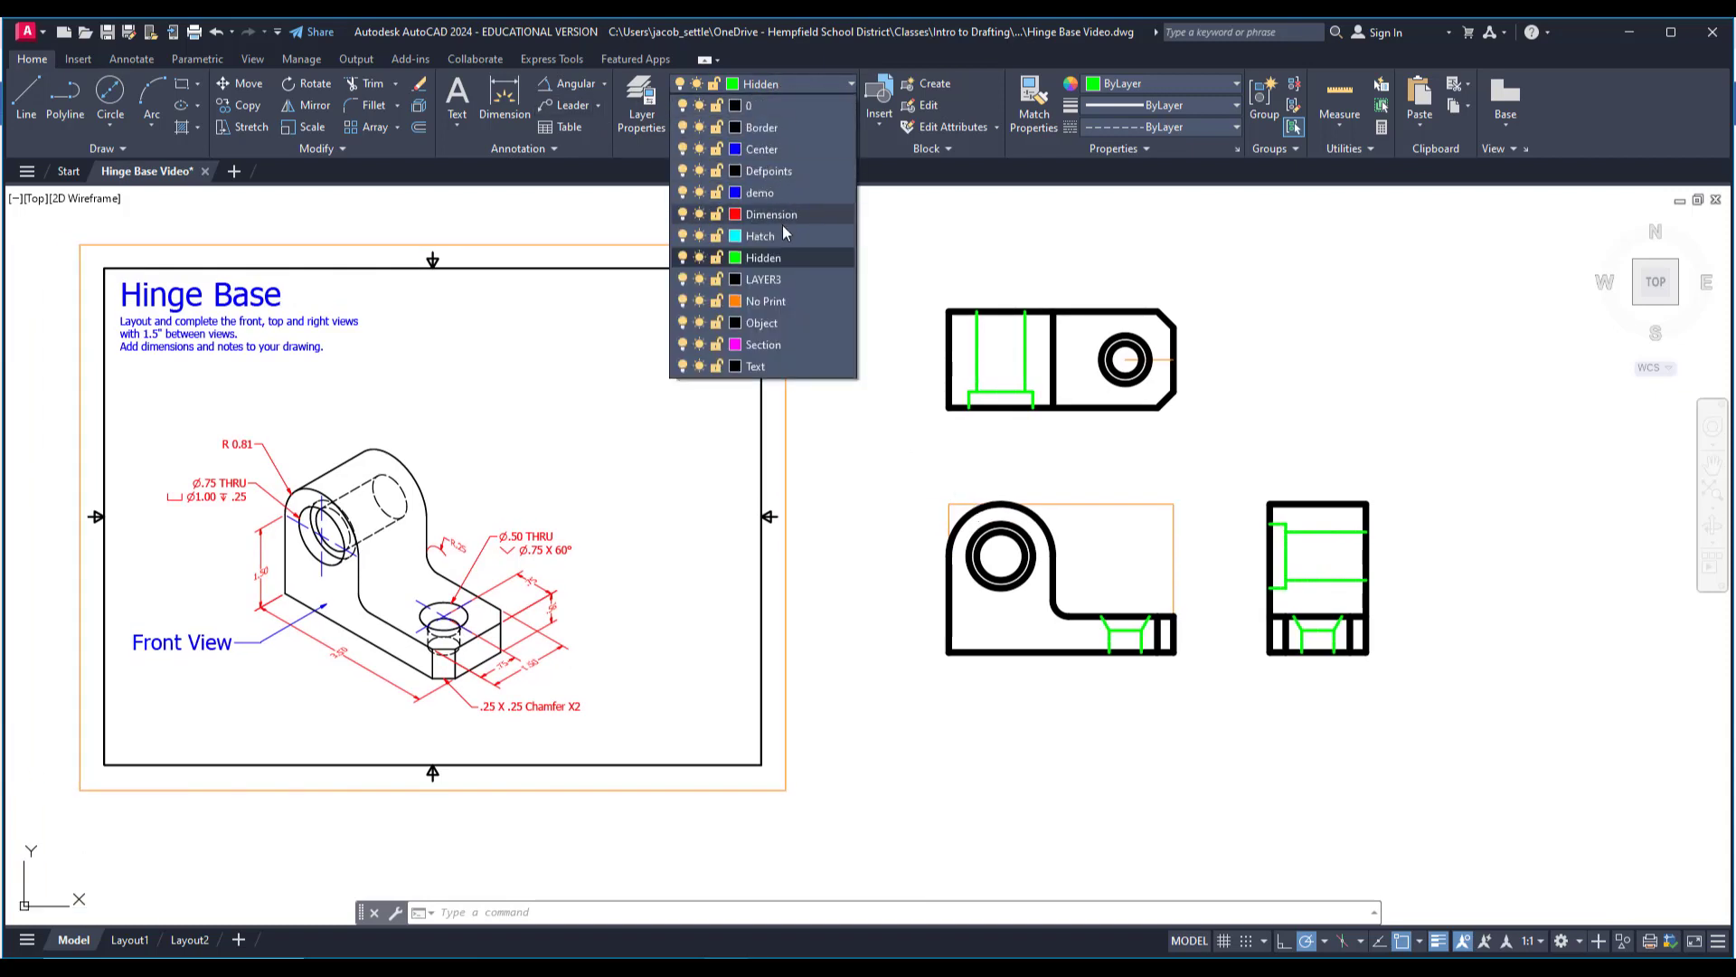
{"action": "left_click", "coordinate": [769, 301]}
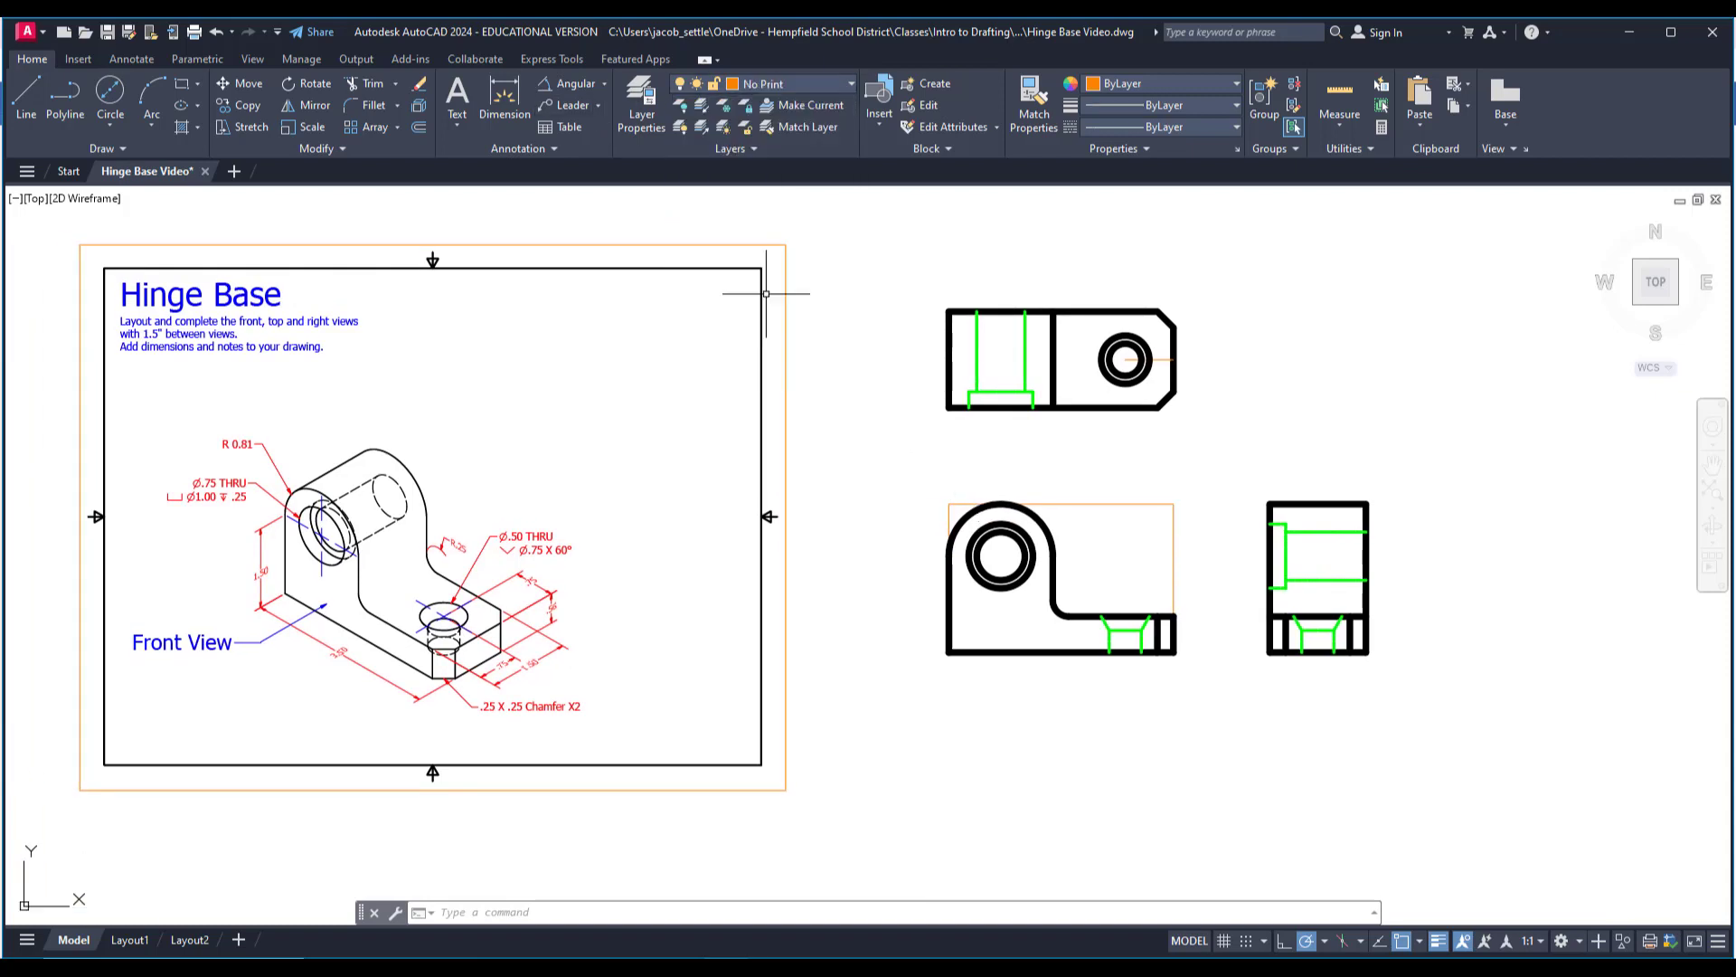
{"action": "left_click", "coordinate": [185, 88]}
{"action": "scroll", "coordinate": [1020, 297], "scroll_direction": "up", "scroll_amount": 2}
{"action": "left_click", "coordinate": [907, 319]}
{"action": "scroll", "coordinate": [1176, 454], "scroll_direction": "up", "scroll_amount": 4}
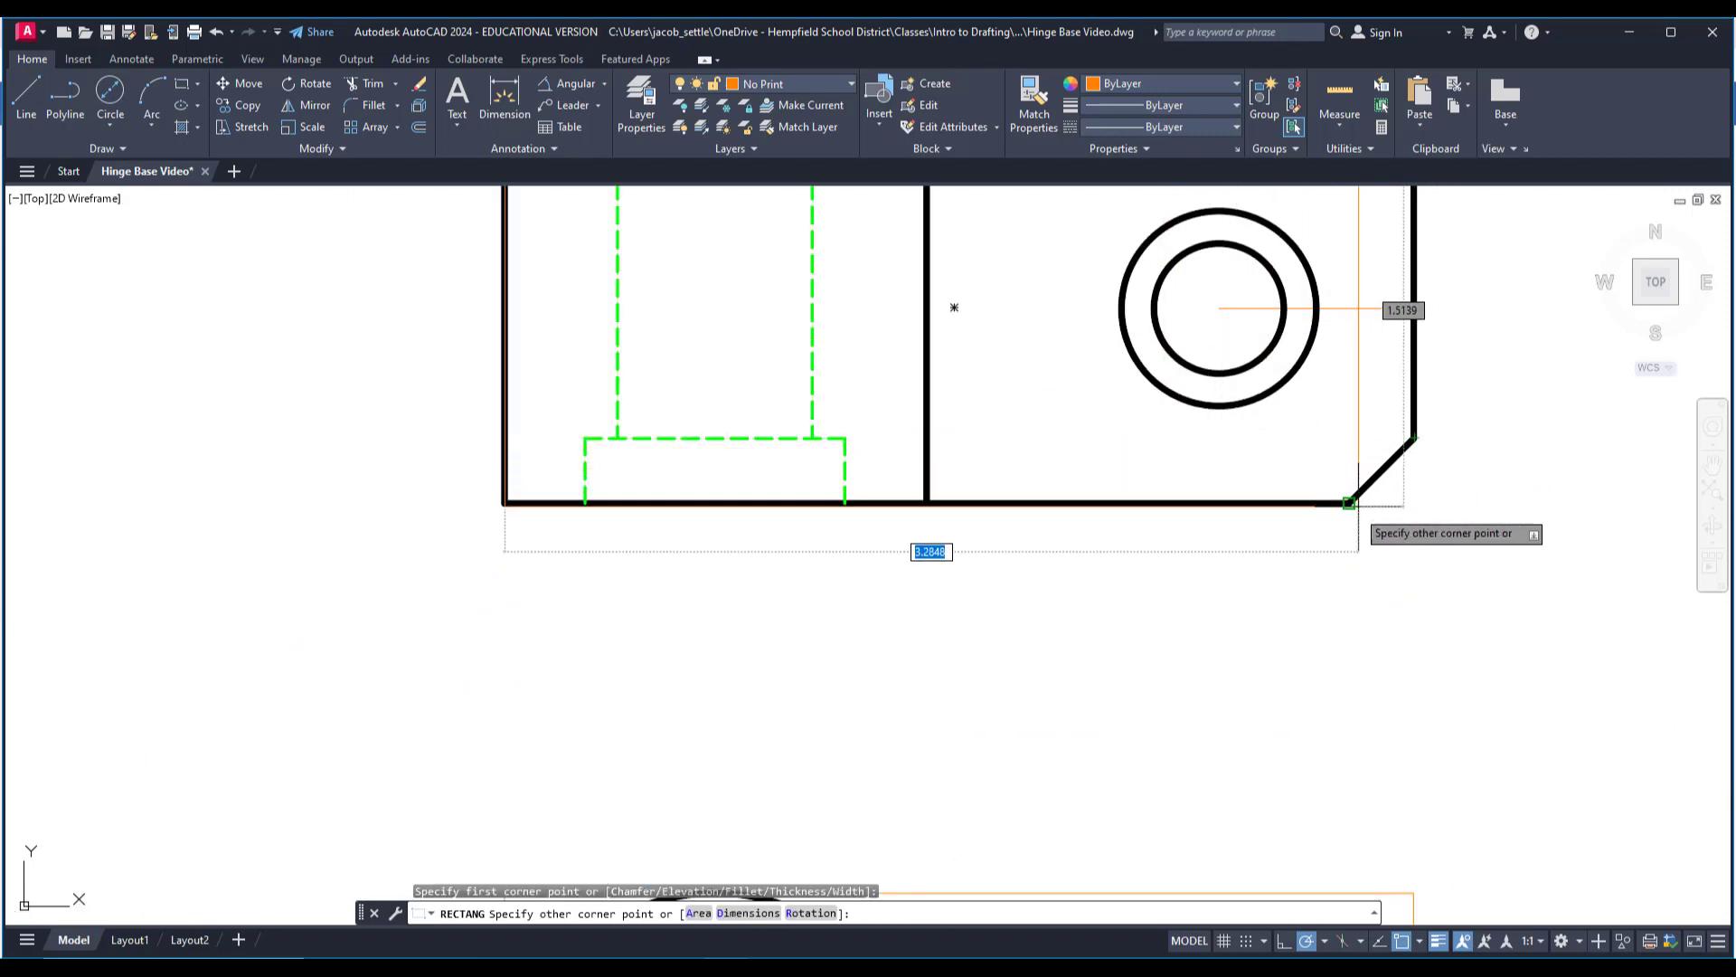
{"action": "left_click", "coordinate": [1416, 503]}
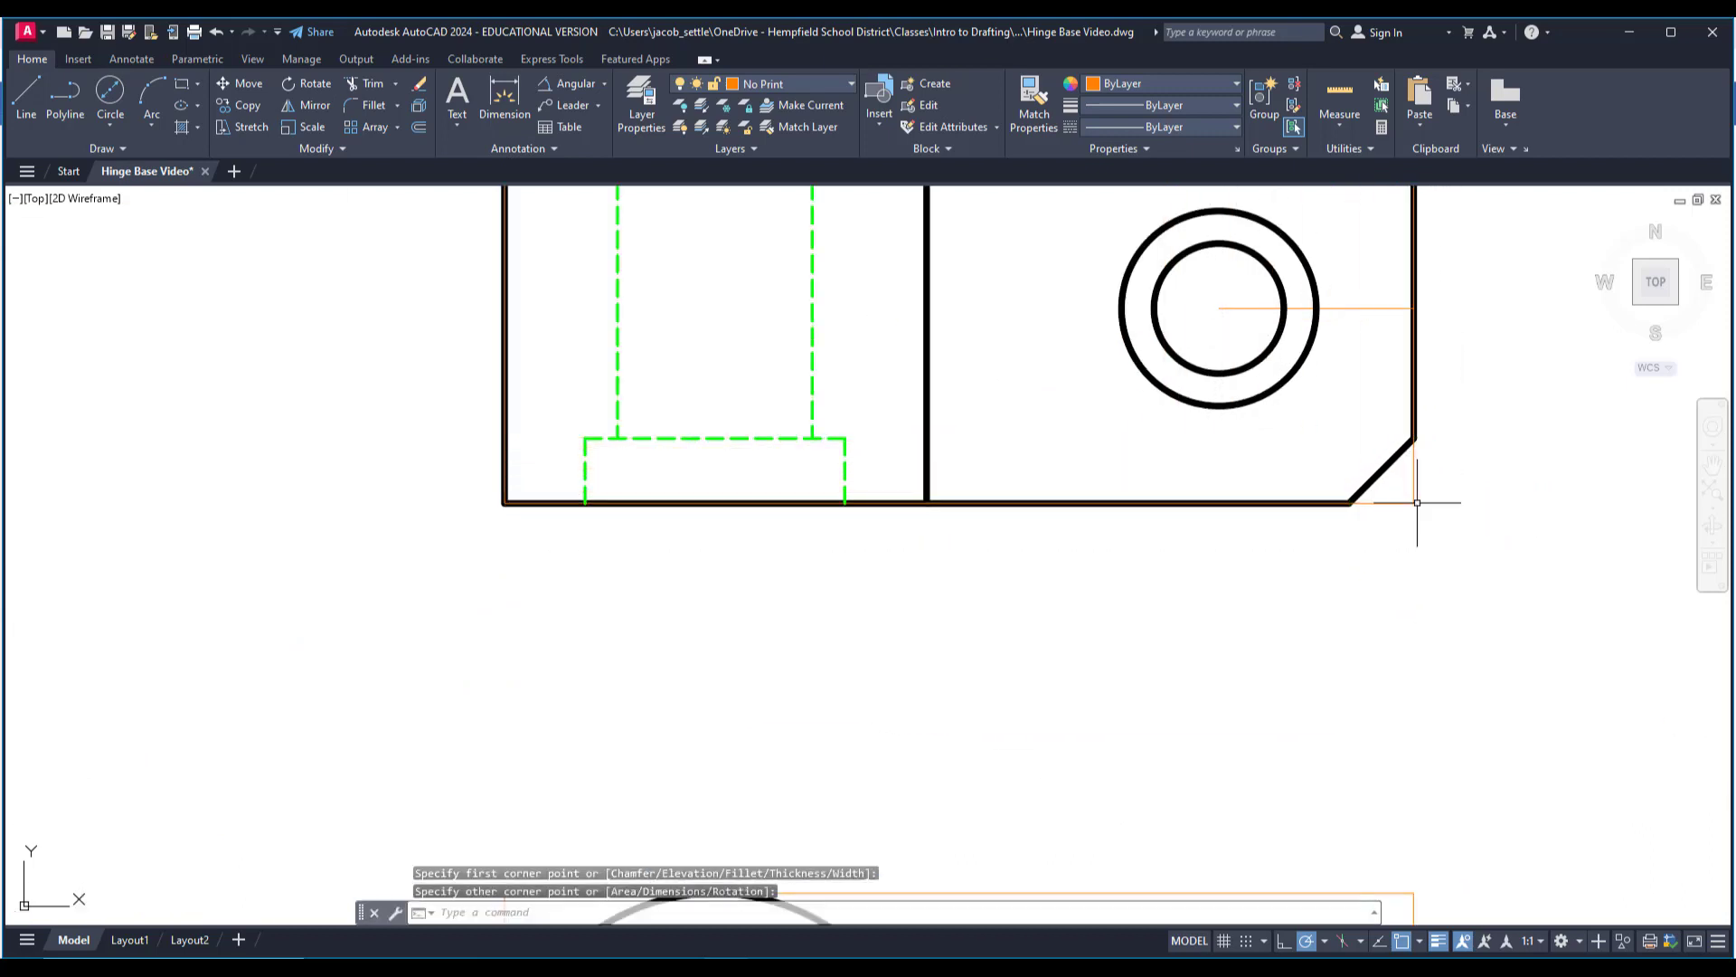
Draw a 3.50 by 2.31 rectangle around the full extents of the front view.
{"action": "scroll", "coordinate": [1311, 485], "scroll_direction": "down", "scroll_amount": 1}
{"action": "scroll", "coordinate": [1315, 719], "scroll_direction": "down", "scroll_amount": 1}
{"action": "middle_click_drag", "start_coordinate": [1315, 719], "coordinate": [1225, 373]}
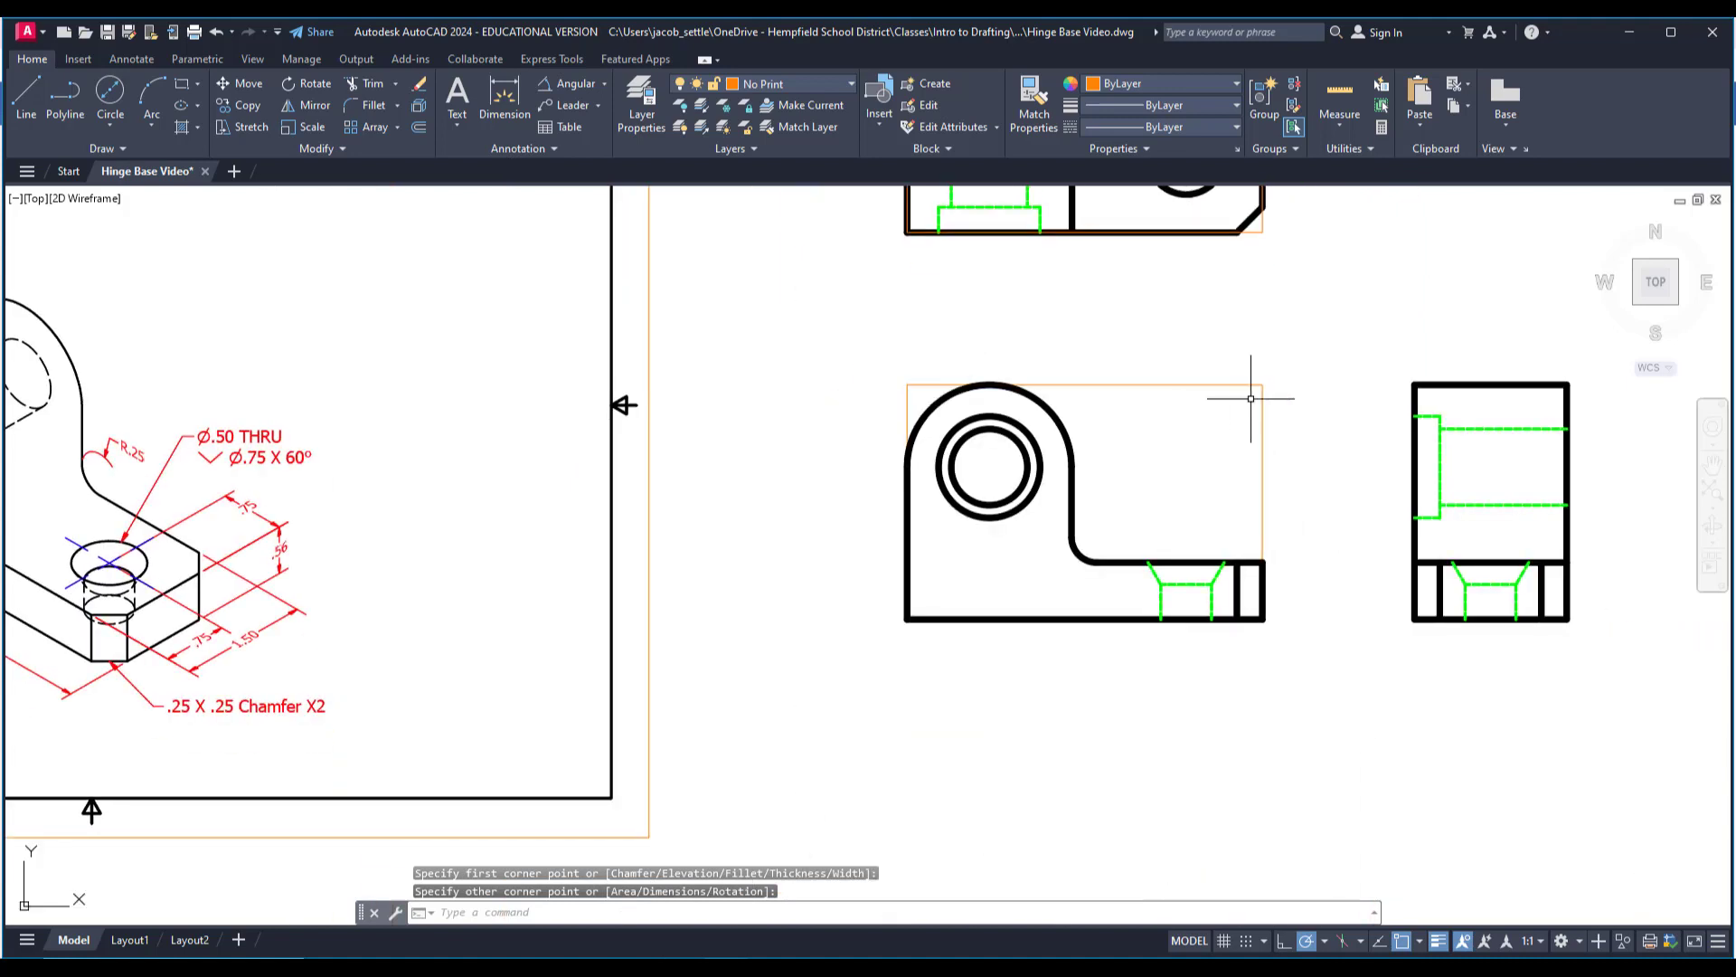
{"action": "left_click", "coordinate": [182, 83]}
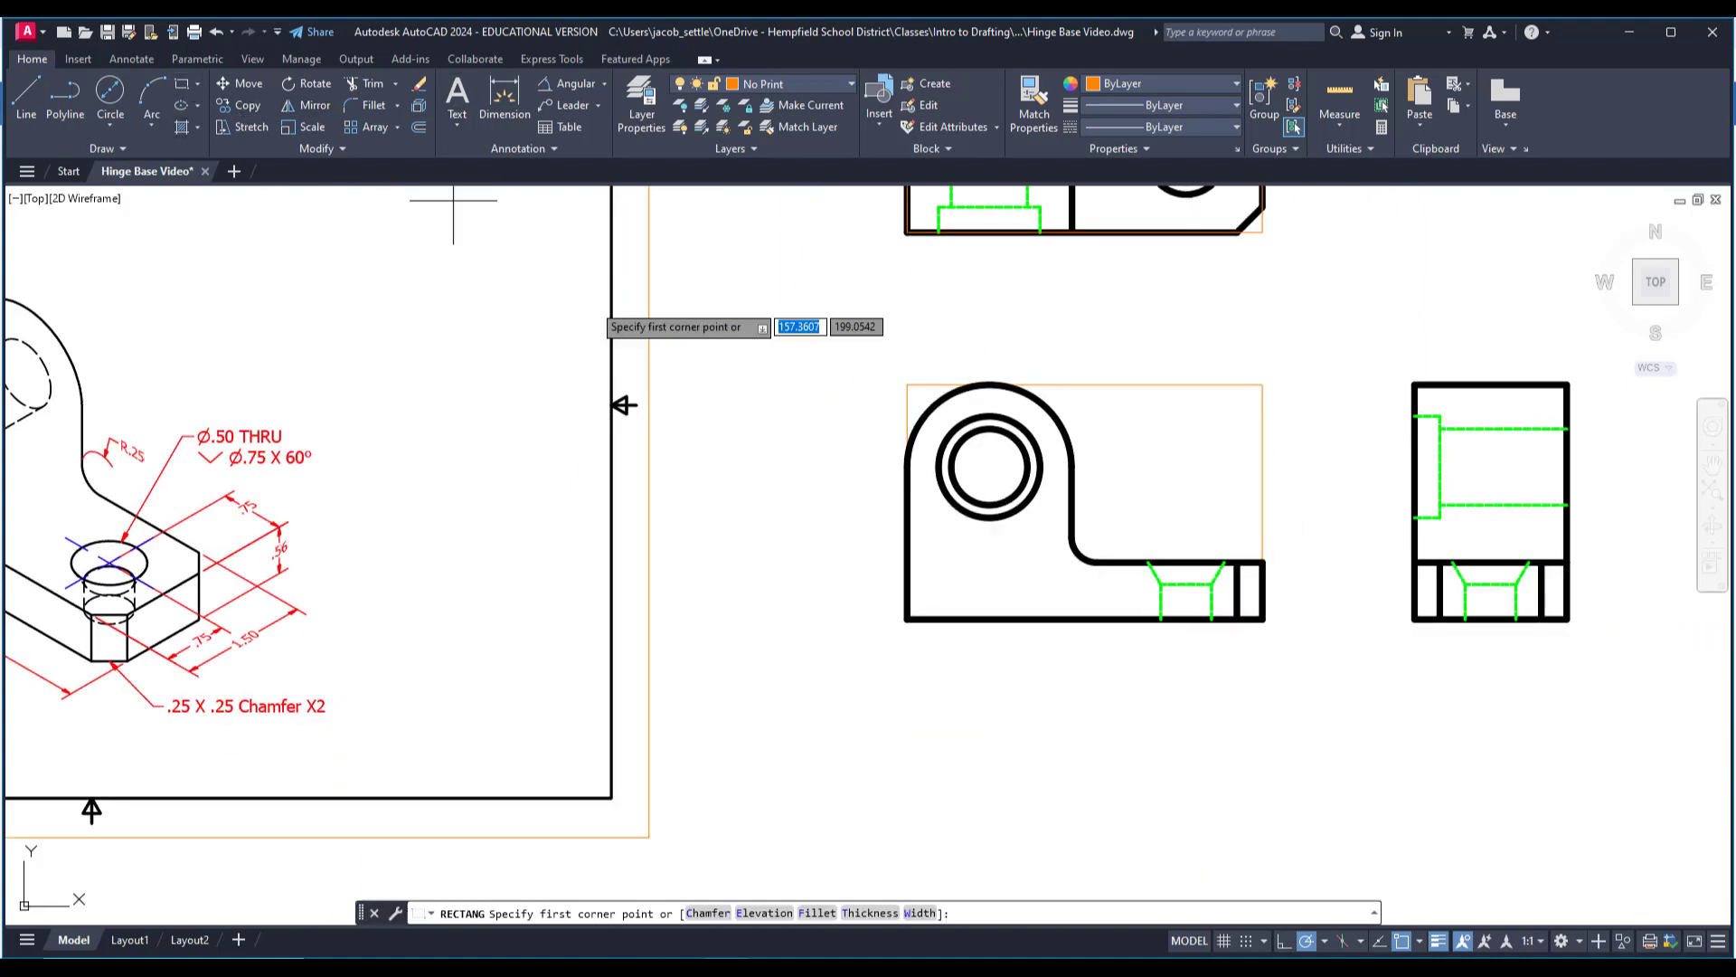
{"action": "left_click", "coordinate": [907, 618]}
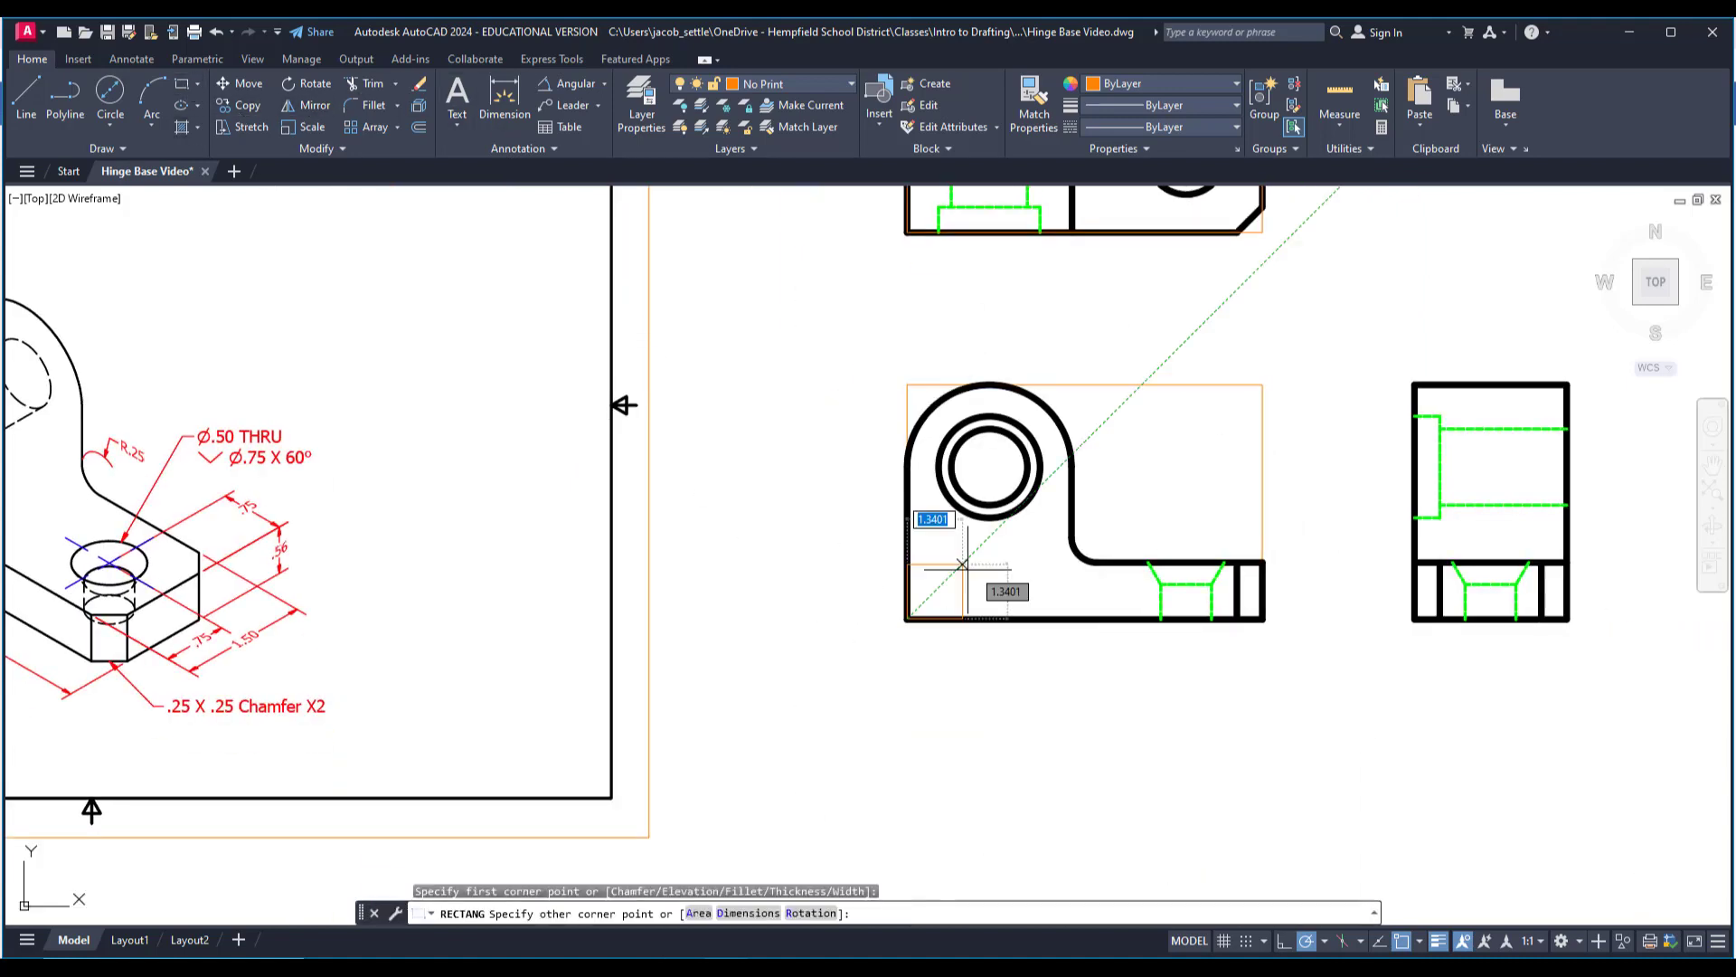
{"action": "left_click", "coordinate": [1262, 386]}
Draw a rectangle around the outline of the right side view from corner to corner.
{"action": "middle_click_drag", "start_coordinate": [1334, 392], "coordinate": [1174, 391]}
{"action": "key", "text": "Return"}
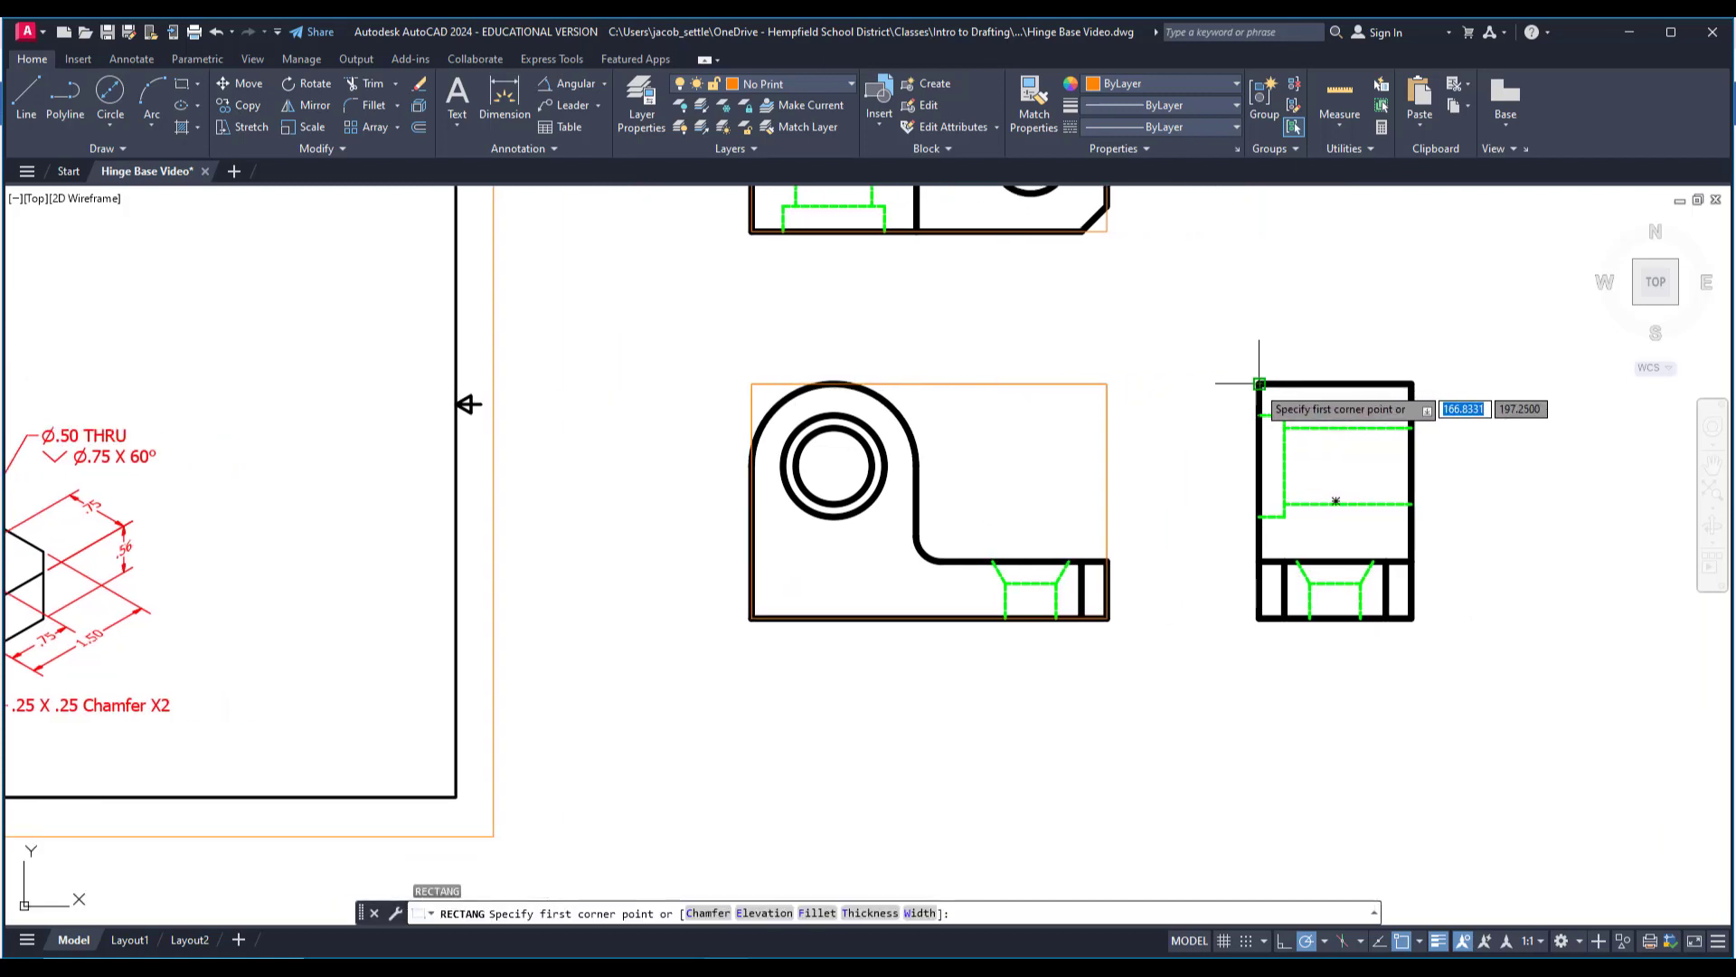
{"action": "left_click", "coordinate": [1258, 384]}
{"action": "key", "text": "Escape"}
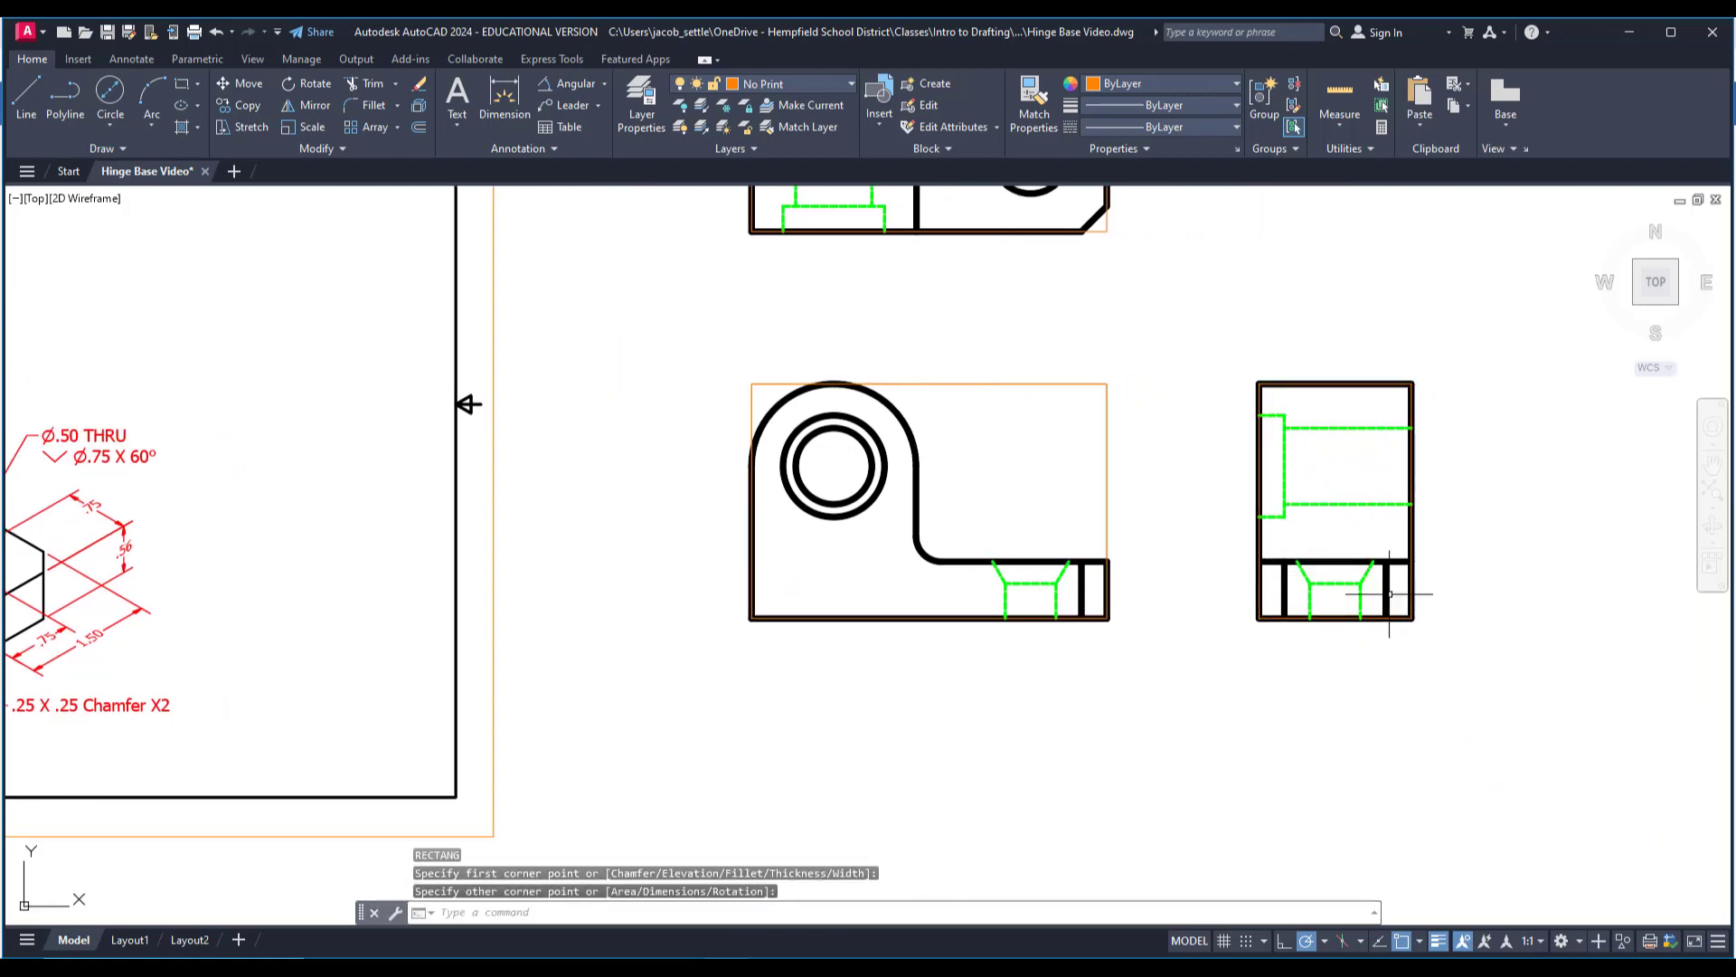
Offset the bounding rectangles of the front, right and top views outward by .375.
{"action": "scroll", "coordinate": [1273, 381], "scroll_direction": "up", "scroll_amount": 2}
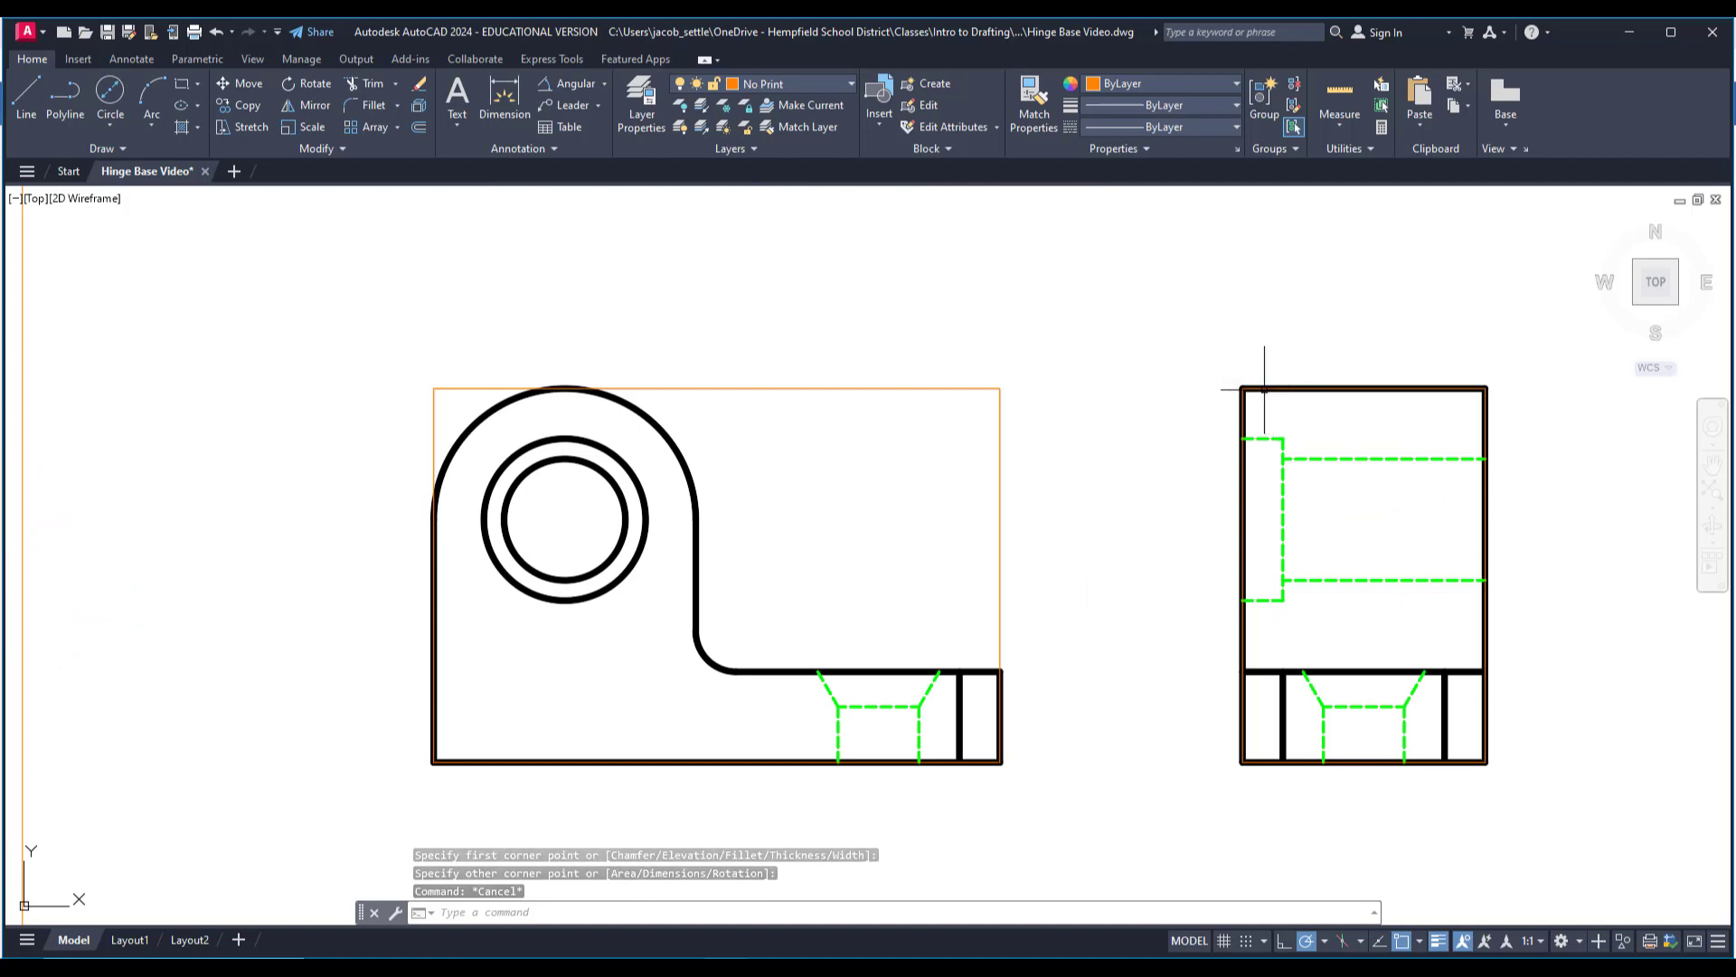
{"action": "scroll", "coordinate": [994, 436], "scroll_direction": "down", "scroll_amount": 2}
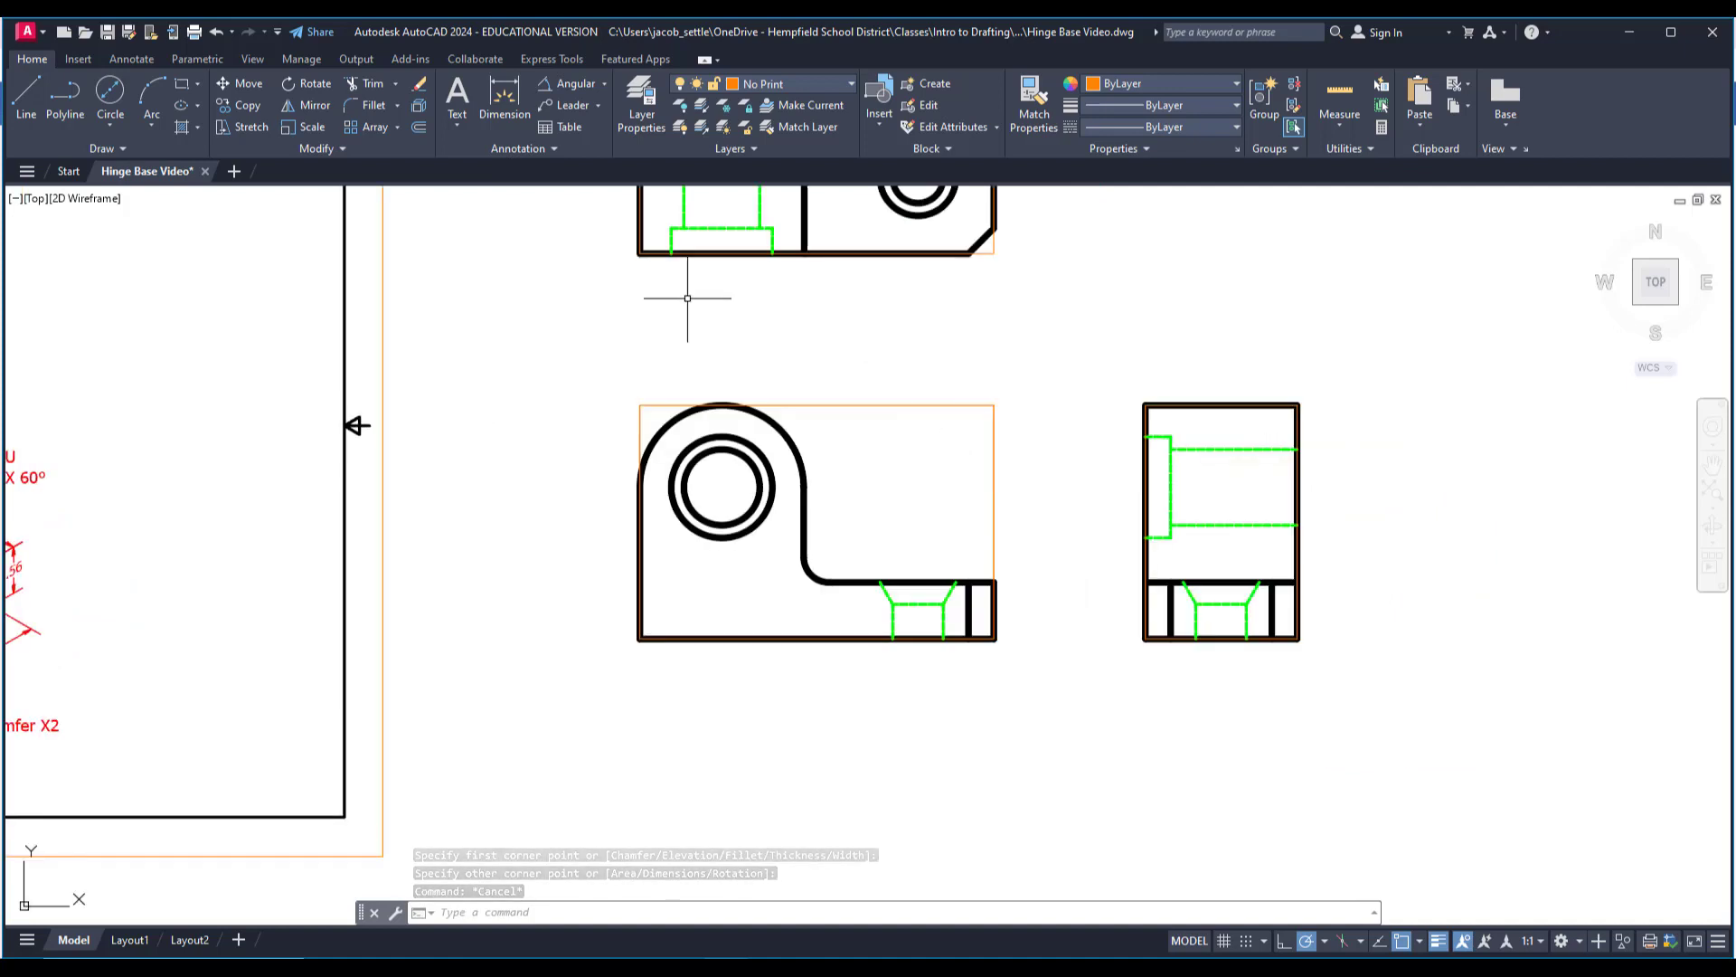
{"action": "left_click", "coordinate": [420, 127]}
{"action": "middle_click_drag", "start_coordinate": [900, 325], "coordinate": [963, 377]}
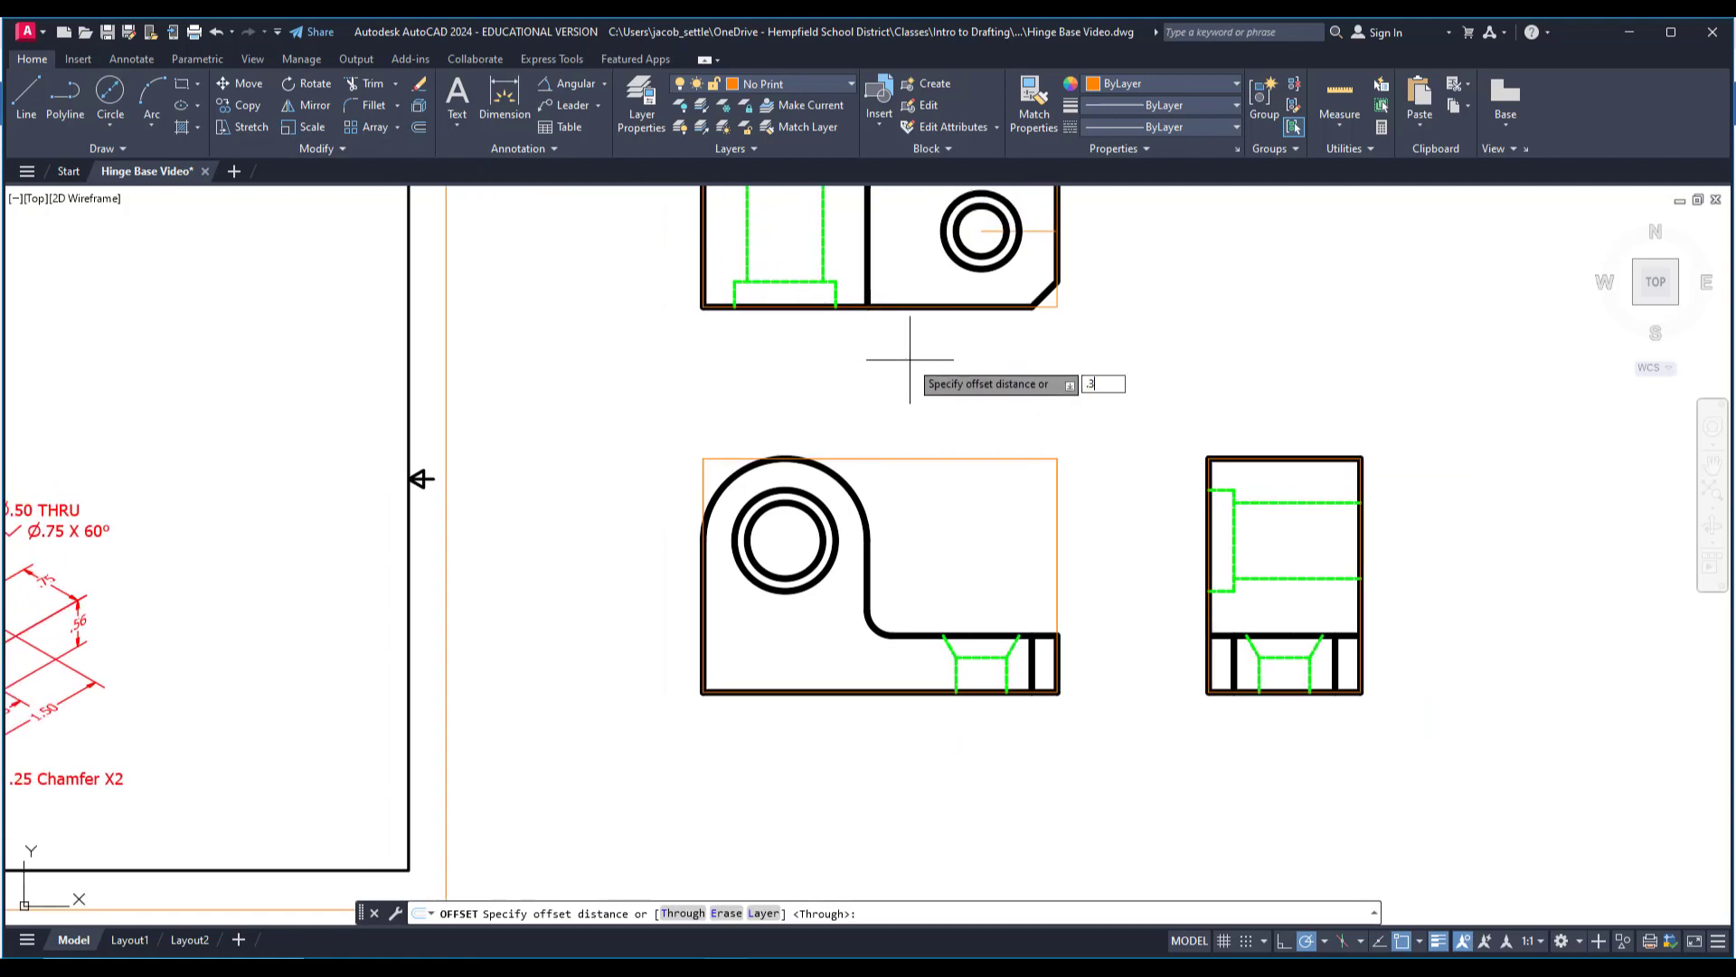
{"action": "key", "text": "Return"}
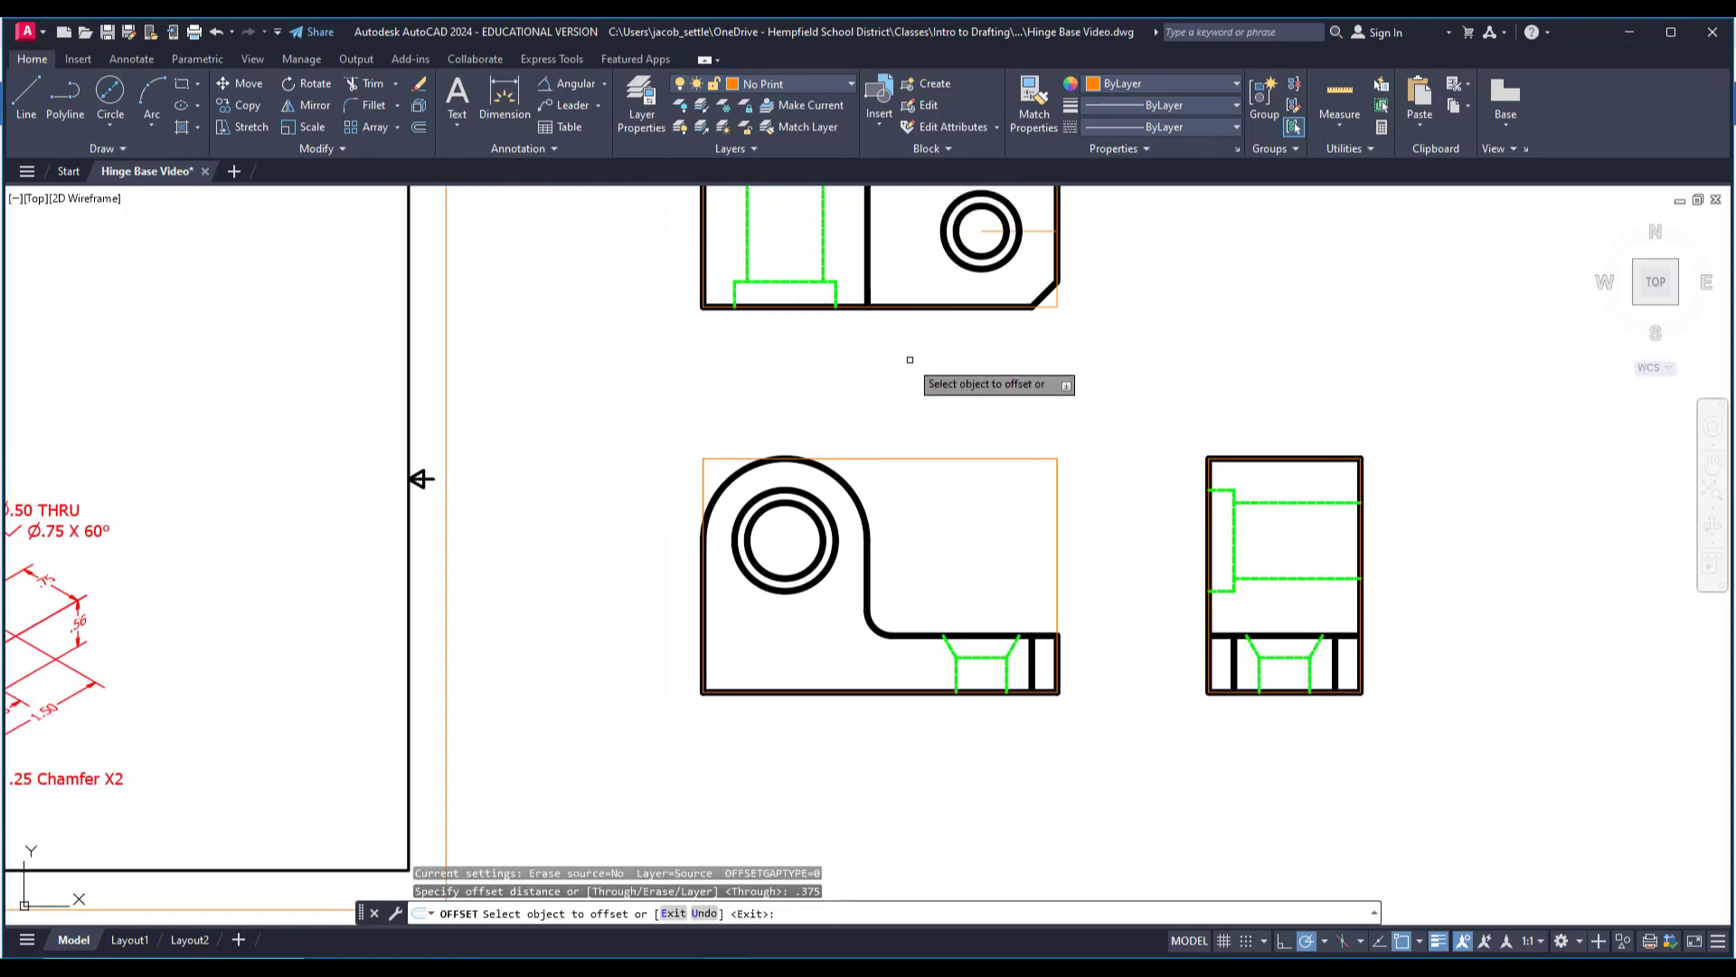
{"action": "left_click", "coordinate": [1057, 457]}
{"action": "left_click", "coordinate": [1072, 405]}
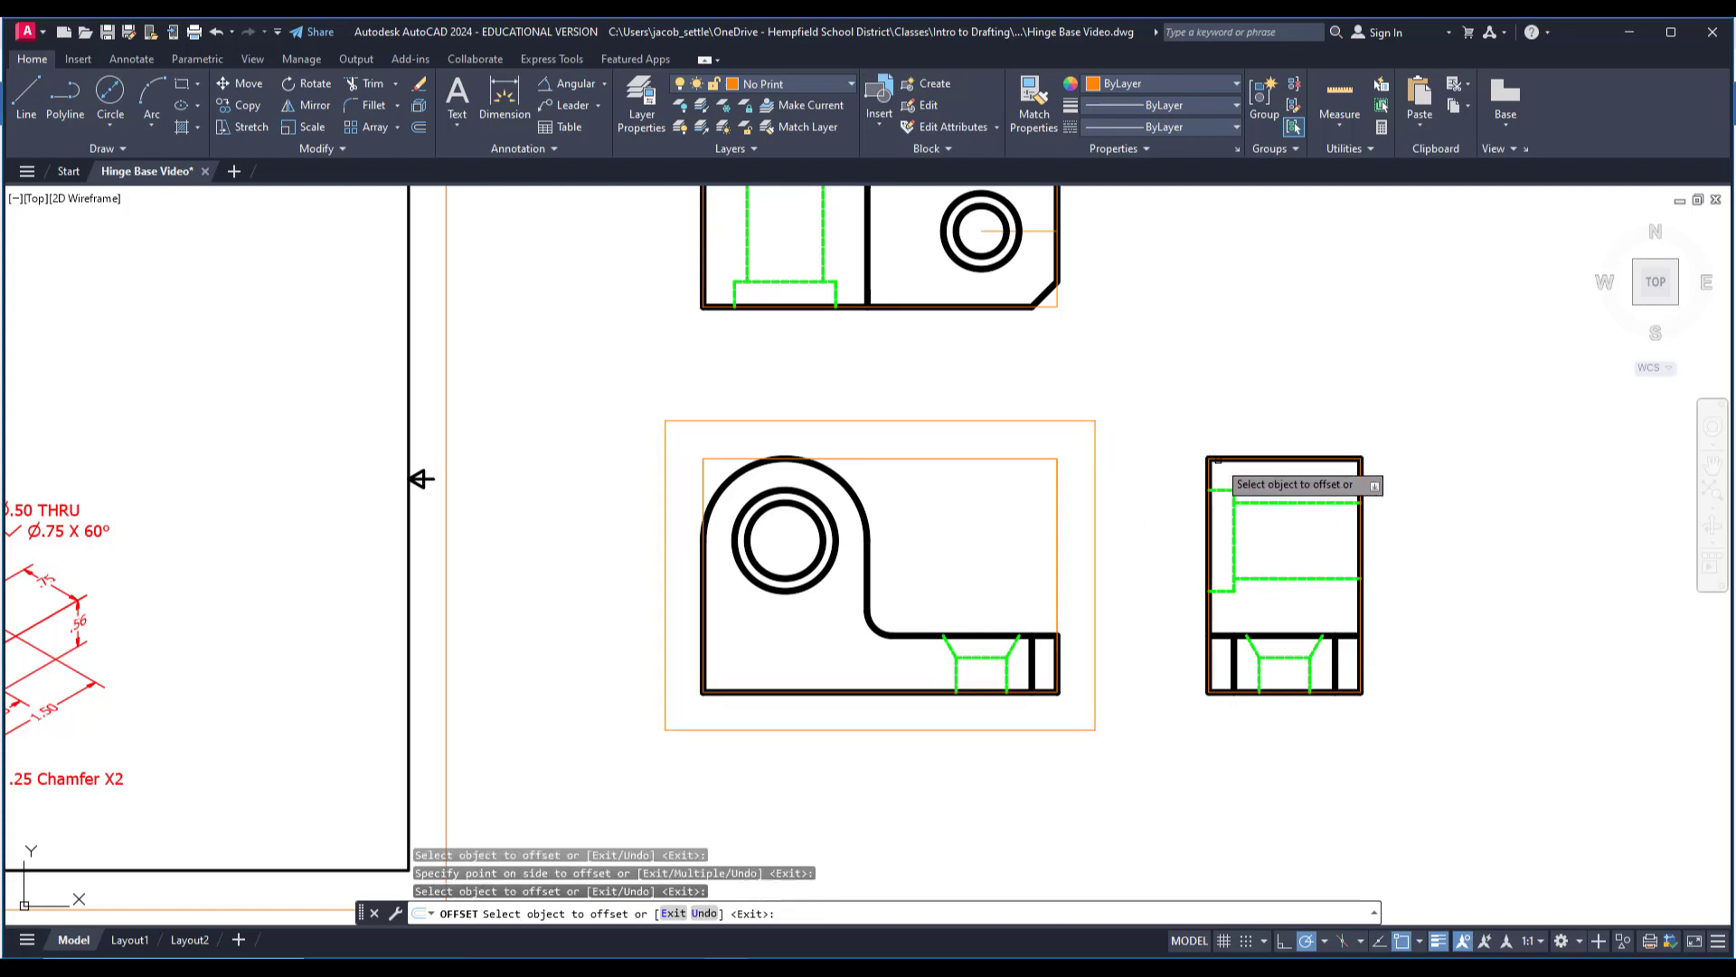
{"action": "left_click", "coordinate": [1217, 460]}
{"action": "left_click", "coordinate": [1210, 427]}
{"action": "left_click", "coordinate": [1055, 302]}
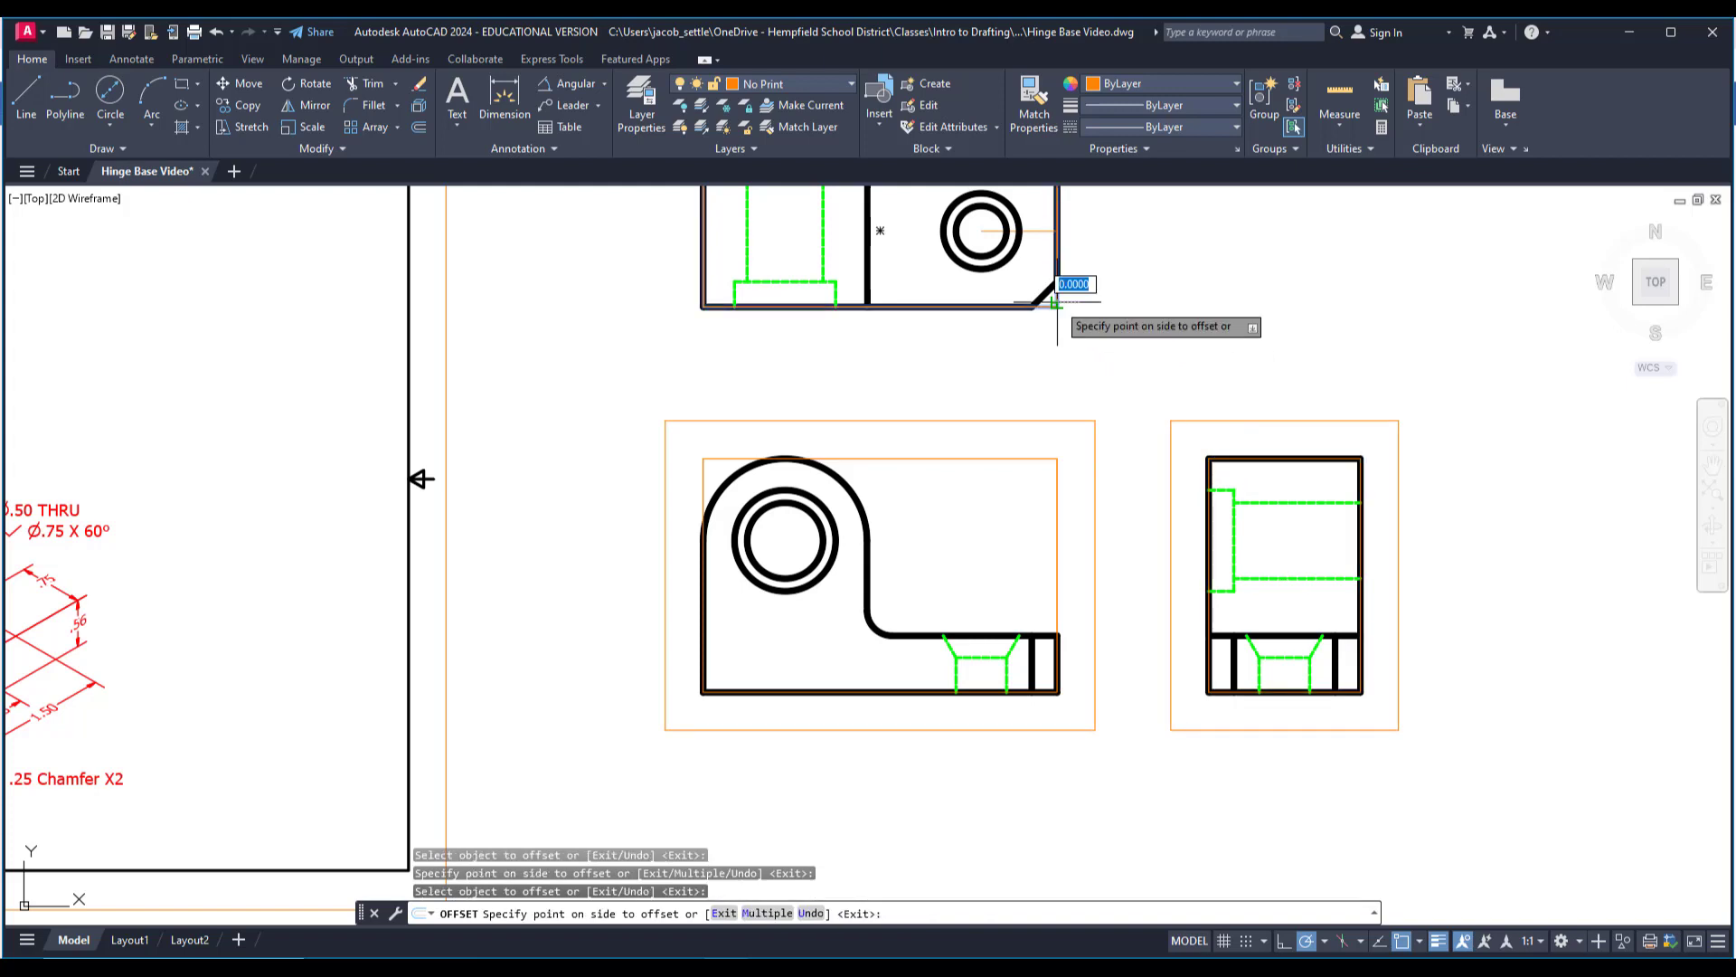
{"action": "left_click", "coordinate": [1071, 367]}
Offset the outer rectangles around the top, front and right views outward by a further .25.
{"action": "left_click", "coordinate": [422, 125]}
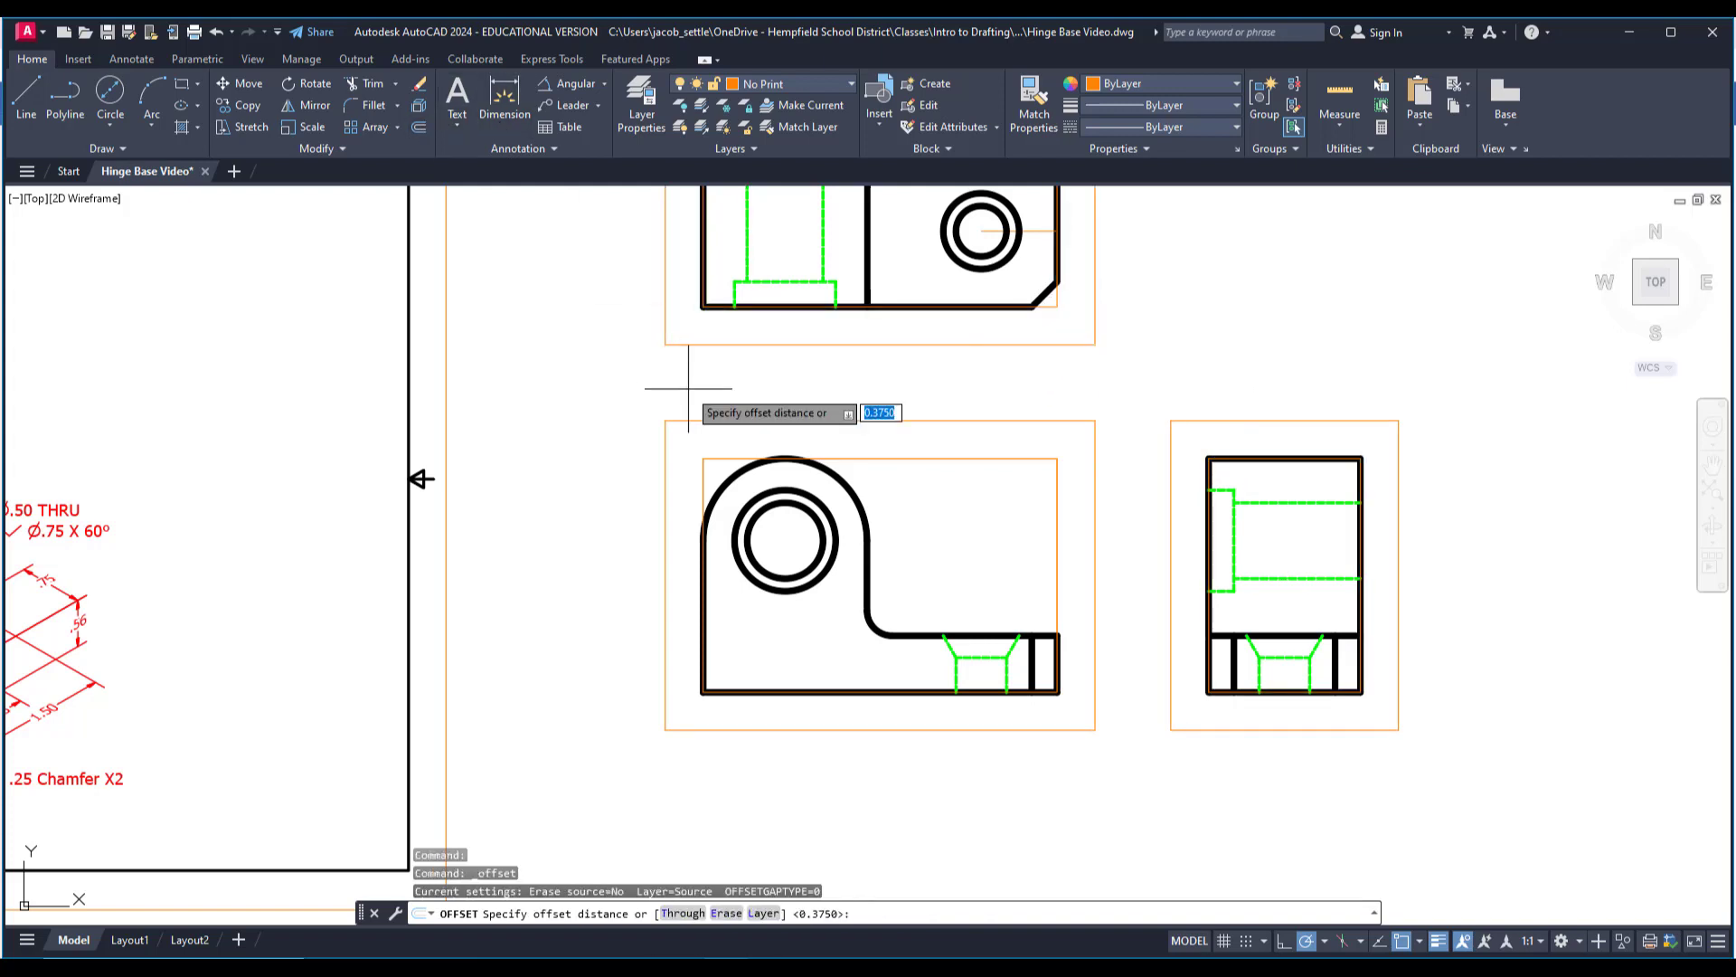
{"action": "middle_click_drag", "start_coordinate": [681, 379], "coordinate": [708, 472]}
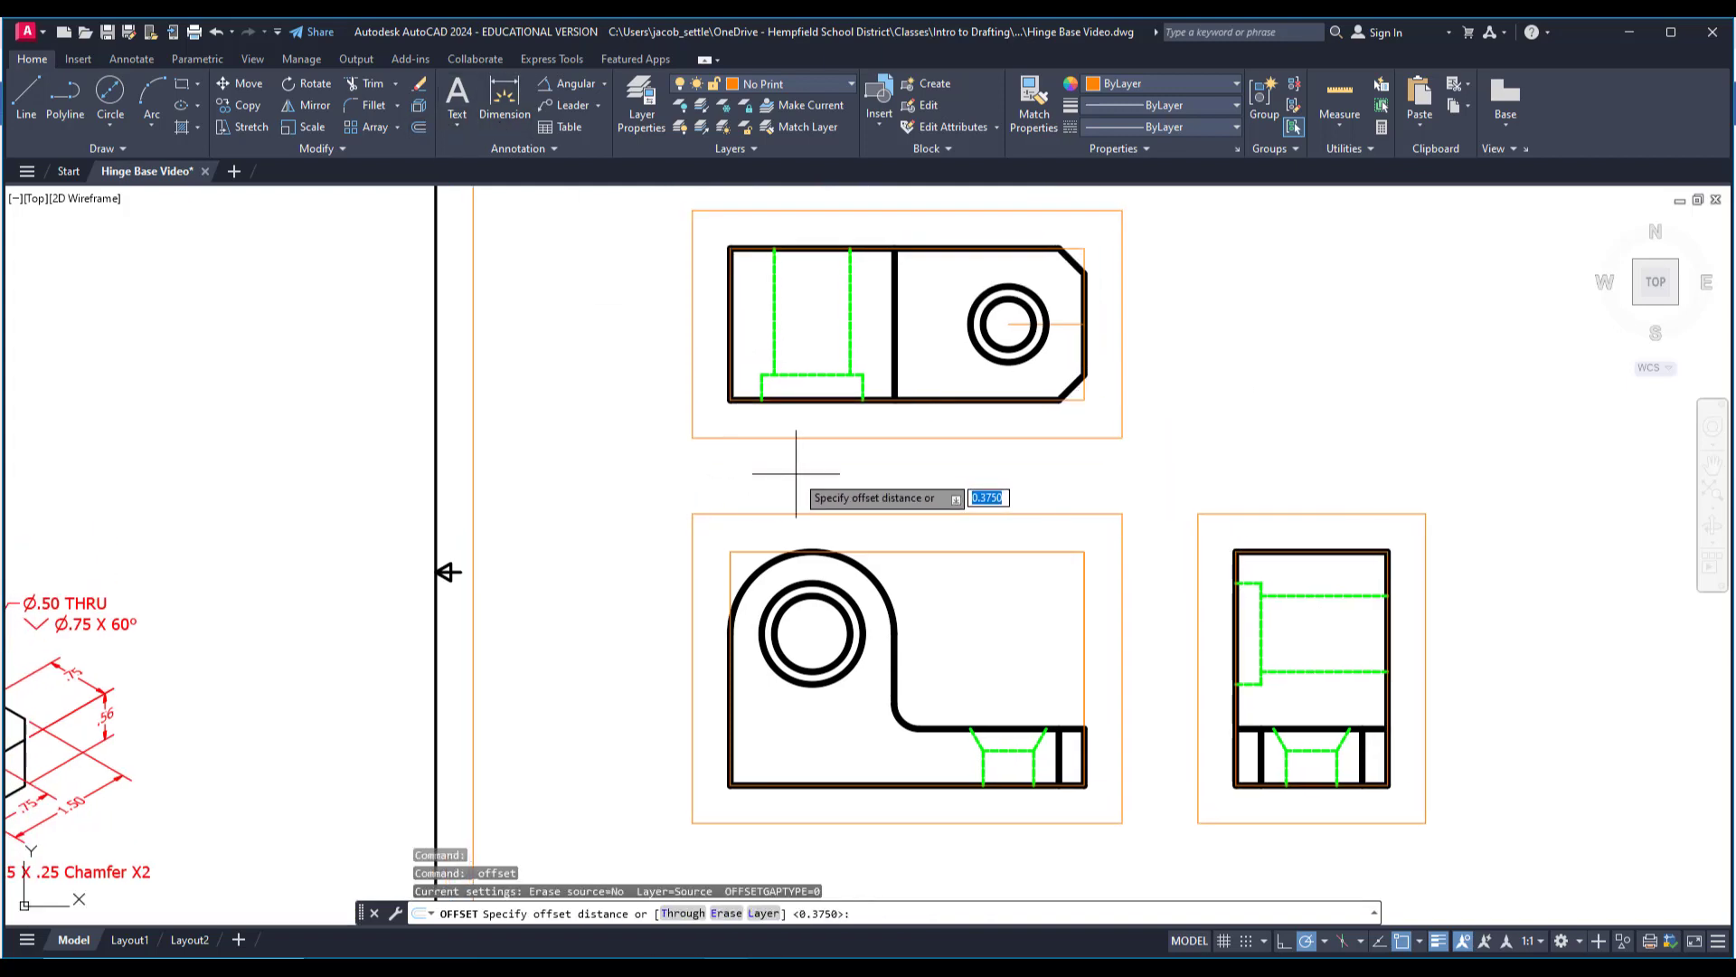
{"action": "type", "text": ".25"}
{"action": "key", "text": "Return"}
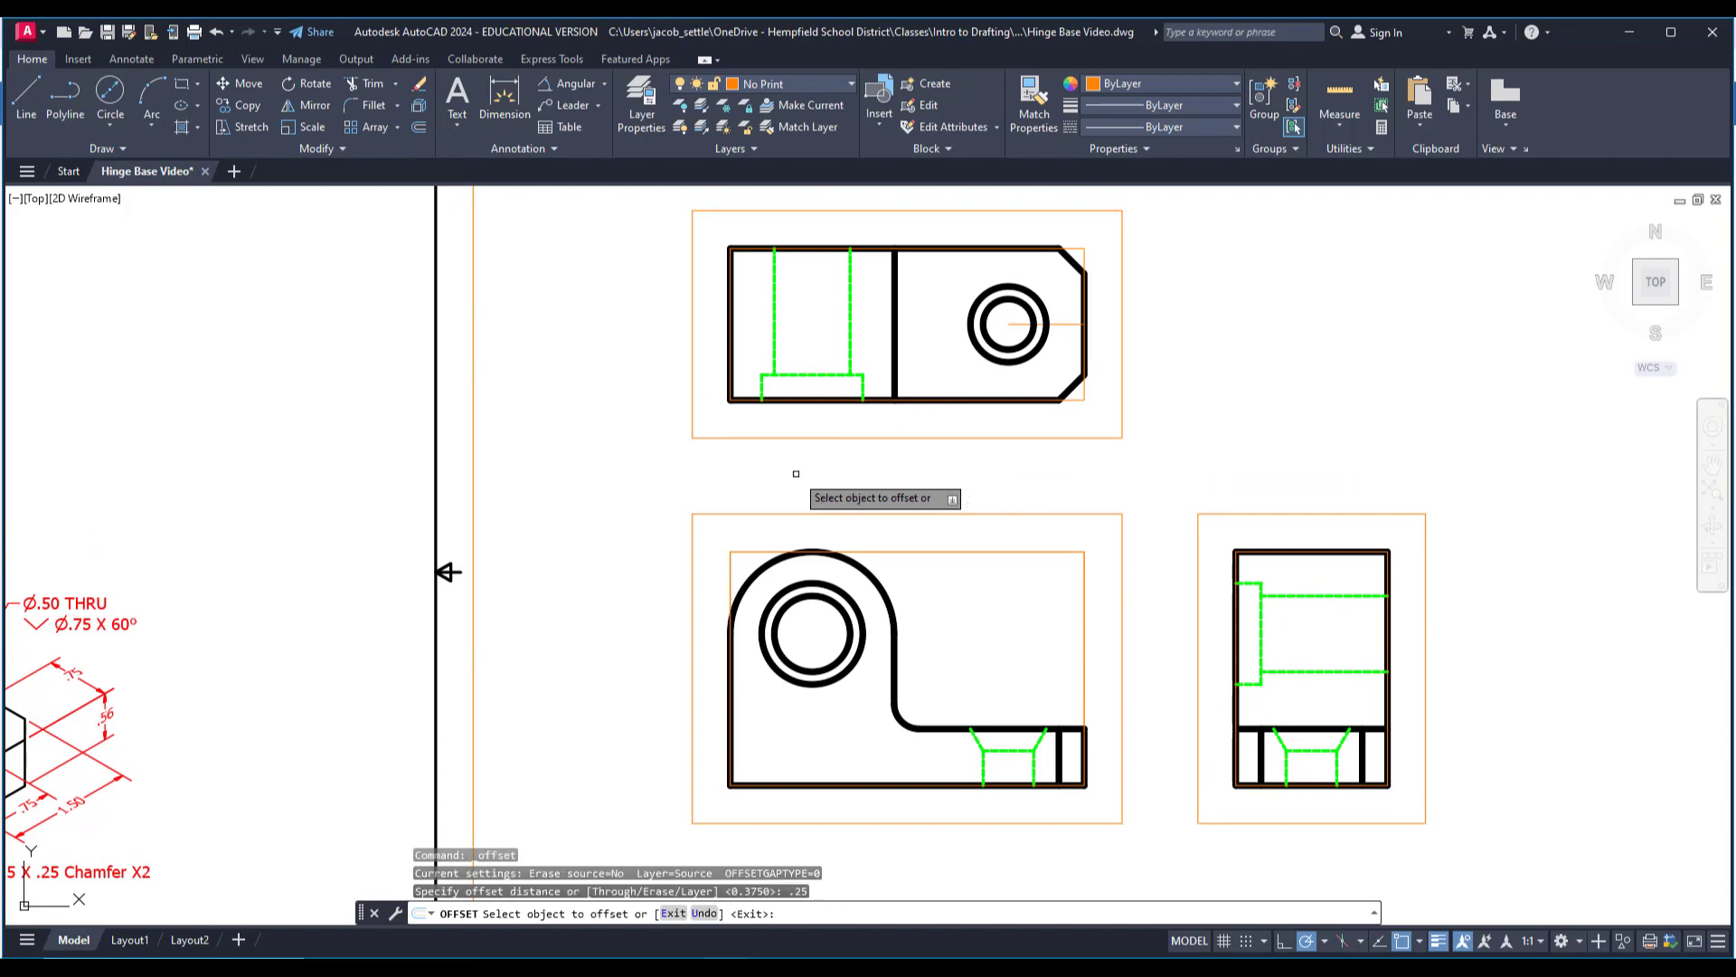
{"action": "left_click", "coordinate": [842, 440]}
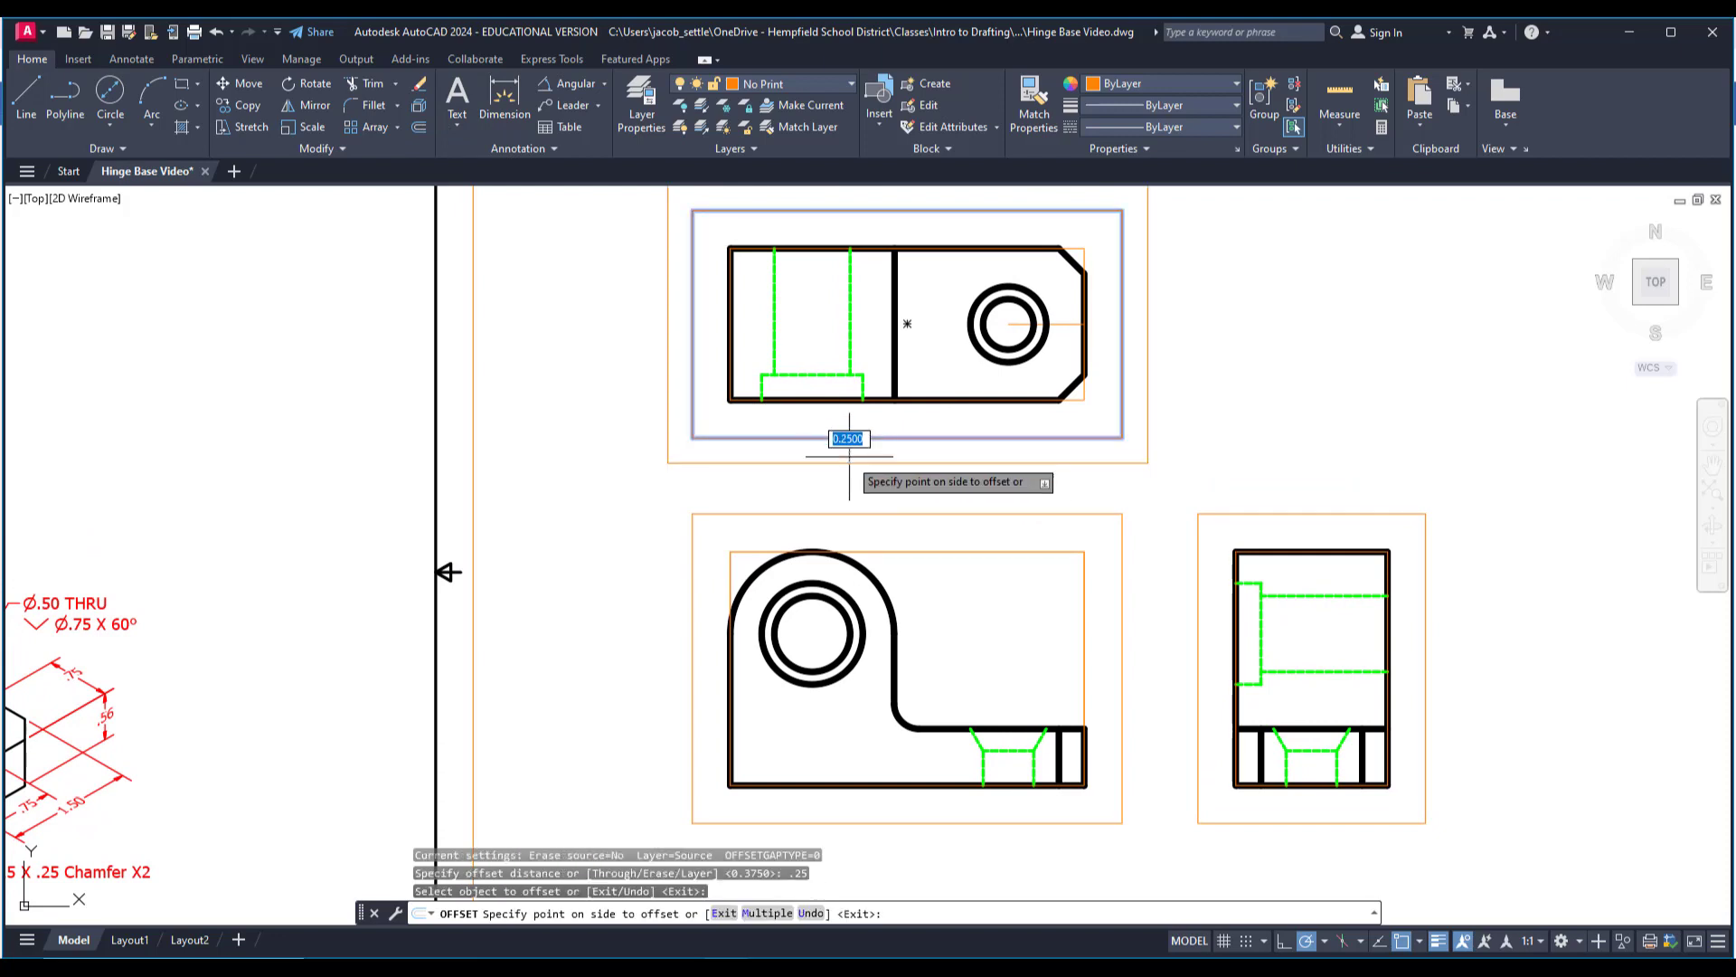
{"action": "left_click", "coordinate": [848, 504]}
{"action": "left_click", "coordinate": [857, 514]}
{"action": "left_click", "coordinate": [870, 494]}
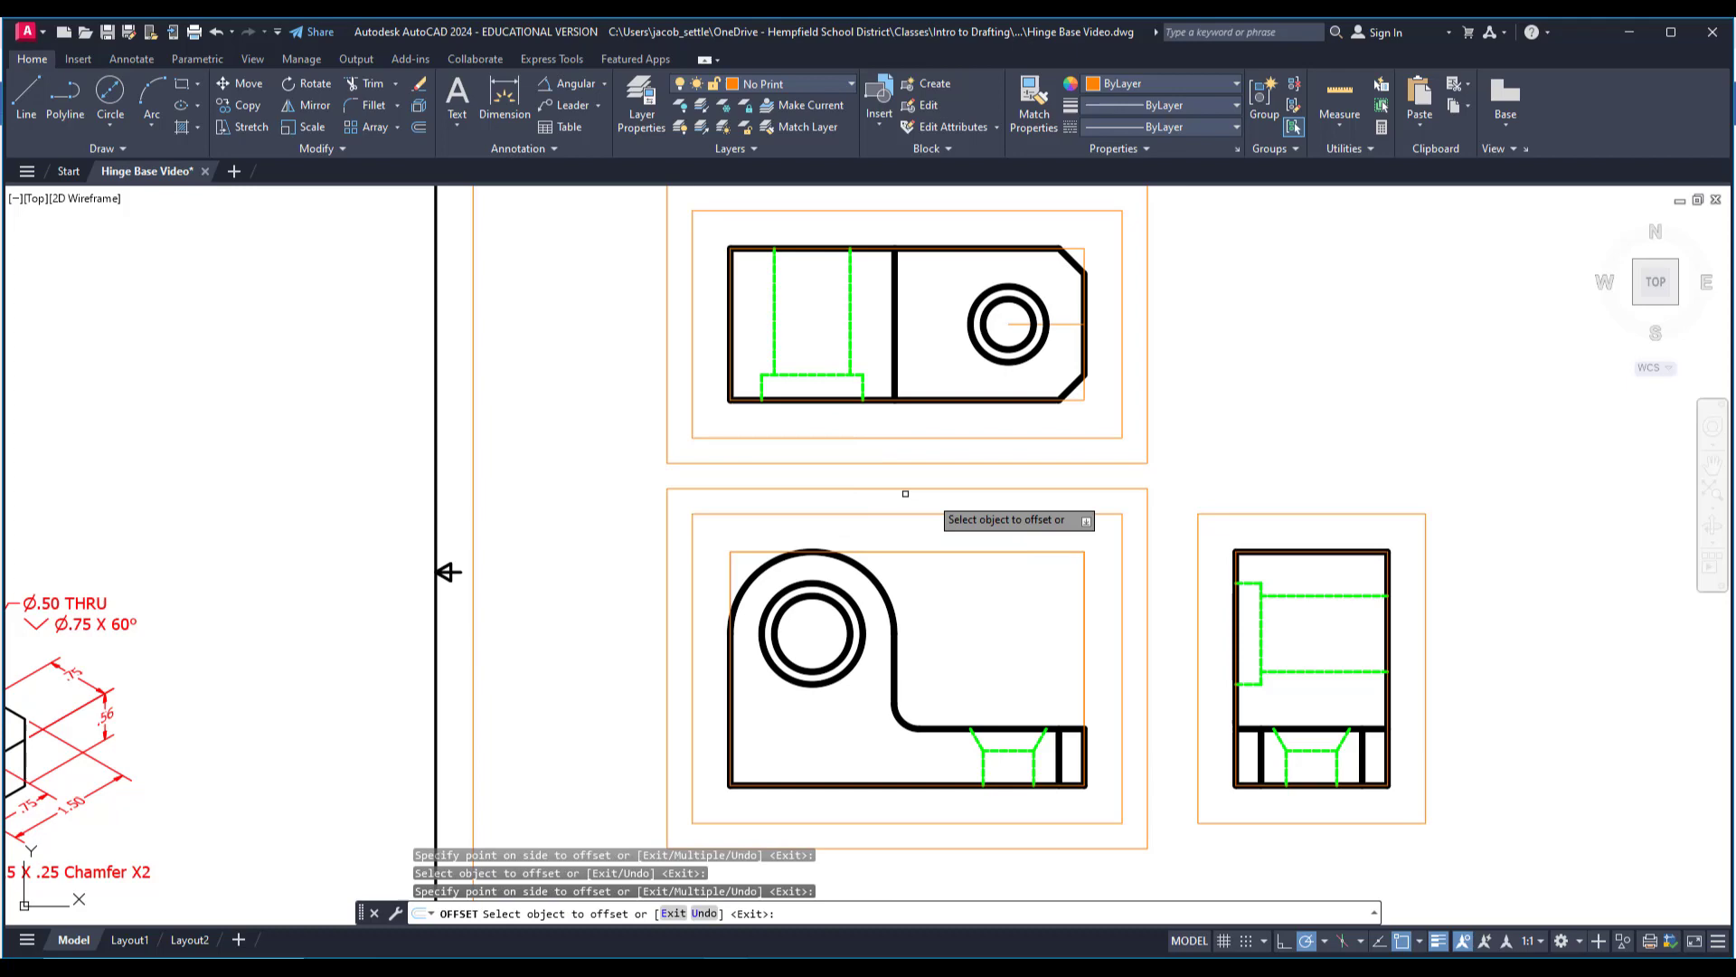
{"action": "left_click", "coordinate": [1236, 513]}
{"action": "left_click", "coordinate": [1236, 495]}
Finish offsetting and make Center the current layer.
{"action": "middle_click_drag", "start_coordinate": [1003, 571], "coordinate": [1176, 506]}
{"action": "mouse_move", "coordinate": [793, 551]}
{"action": "middle_mouse_down"}
{"action": "mouse_move", "coordinate": [975, 539]}
{"action": "mouse_move", "coordinate": [1008, 563]}
{"action": "mouse_move", "coordinate": [987, 568]}
{"action": "middle_mouse_up"}
{"action": "scroll", "coordinate": [1069, 549], "scroll_direction": "down", "scroll_amount": 2}
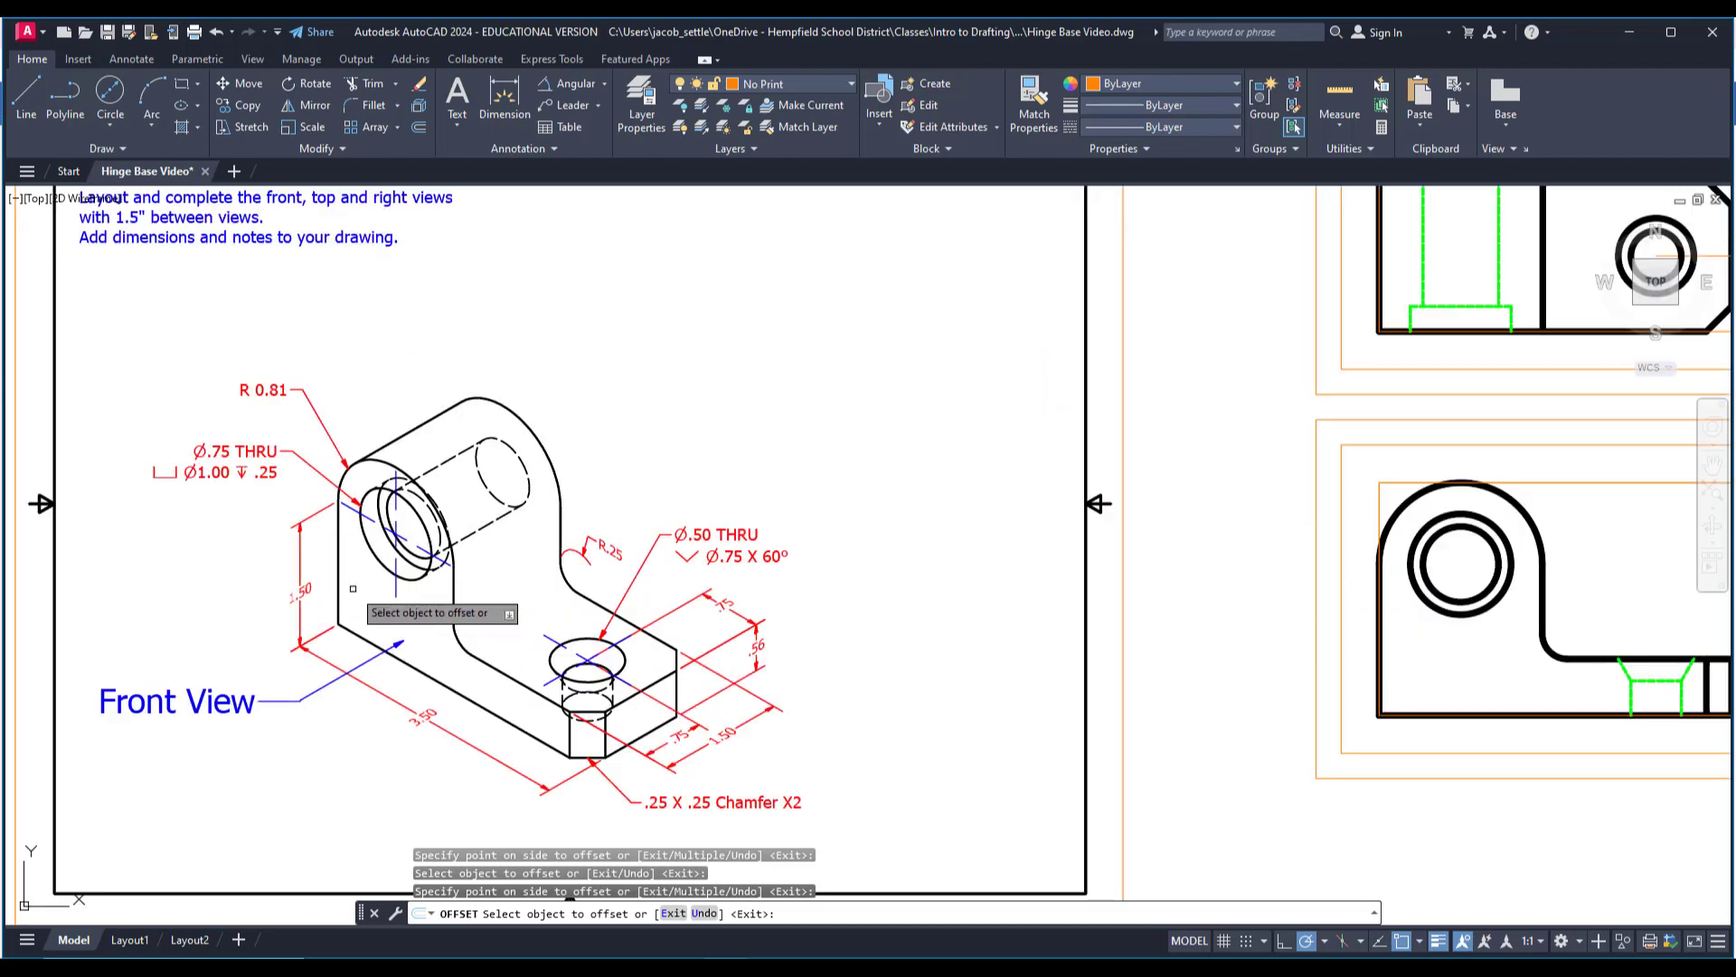
{"action": "scroll", "coordinate": [357, 586], "scroll_direction": "up", "scroll_amount": 2}
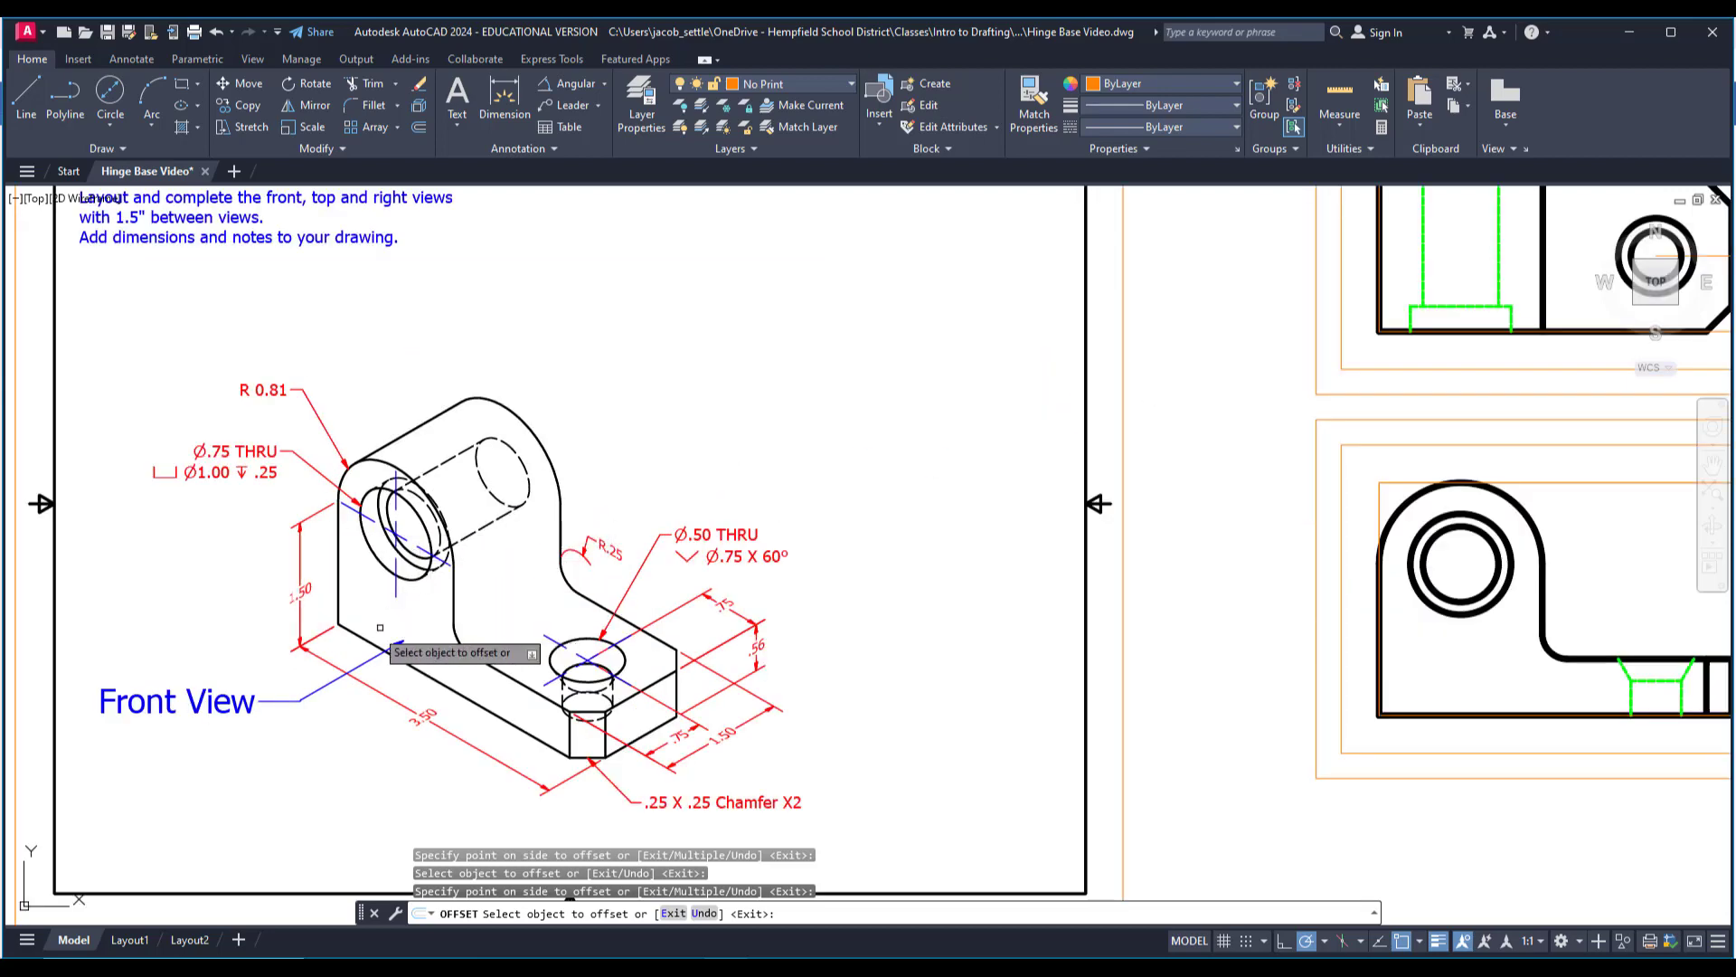
{"action": "scroll", "coordinate": [817, 469], "scroll_direction": "down", "scroll_amount": 2}
{"action": "middle_click_drag", "start_coordinate": [943, 469], "coordinate": [741, 490]}
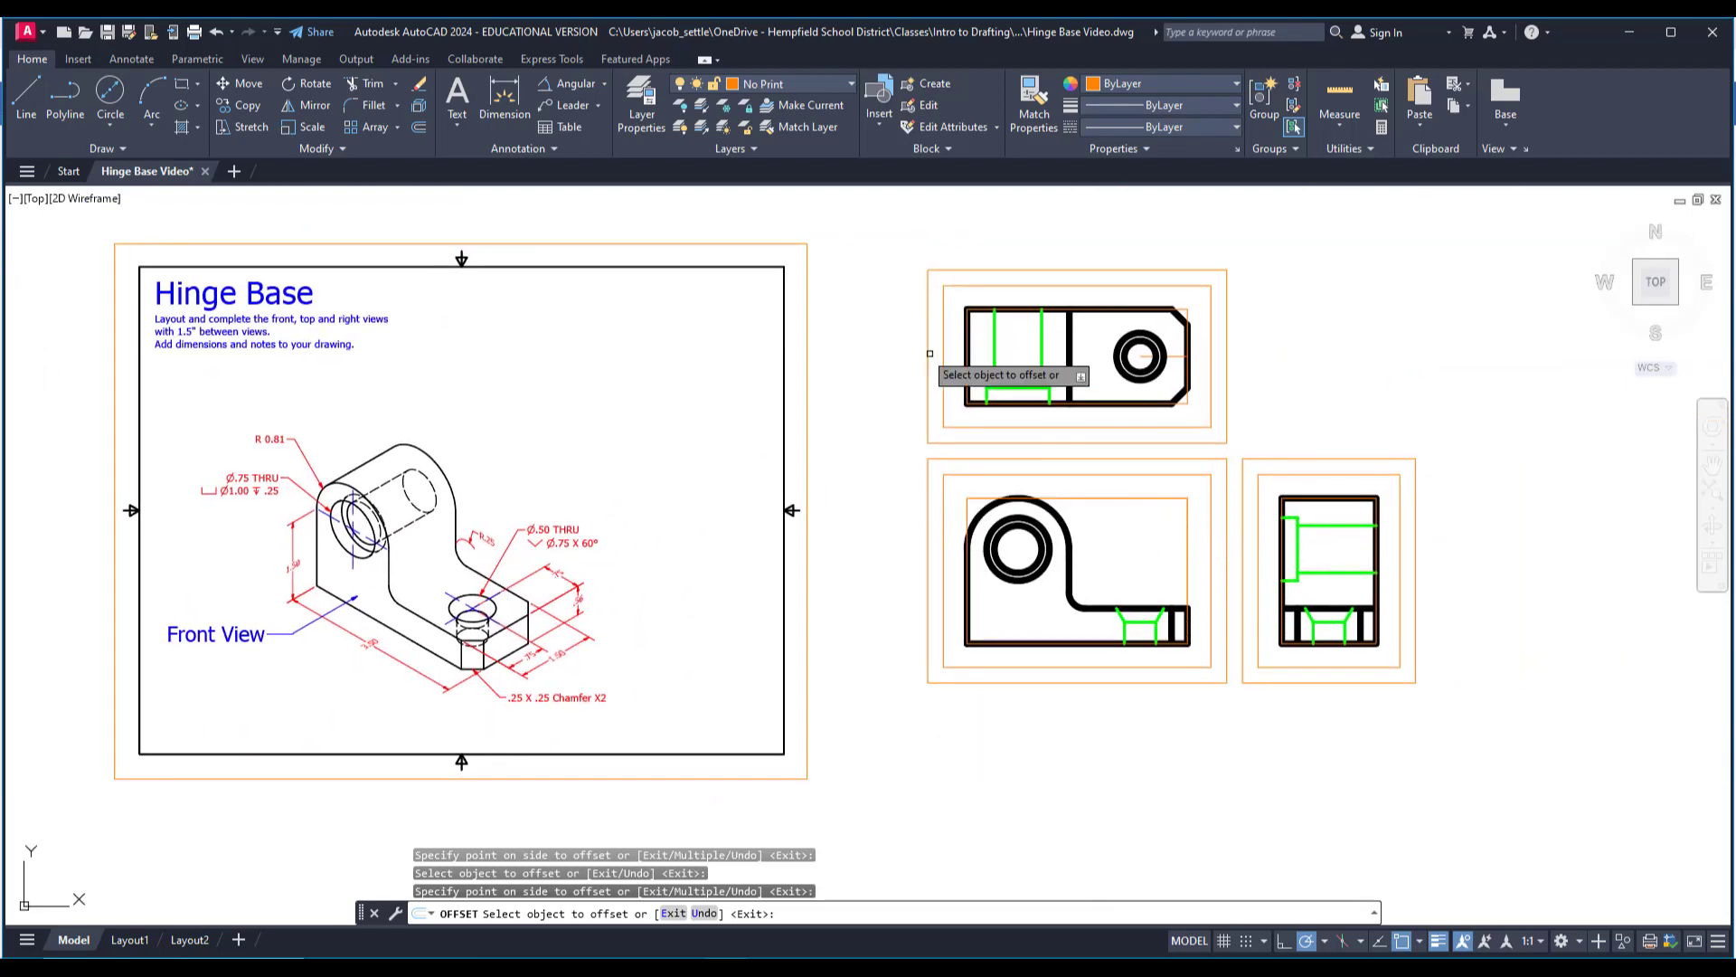
{"action": "key", "text": "Escape"}
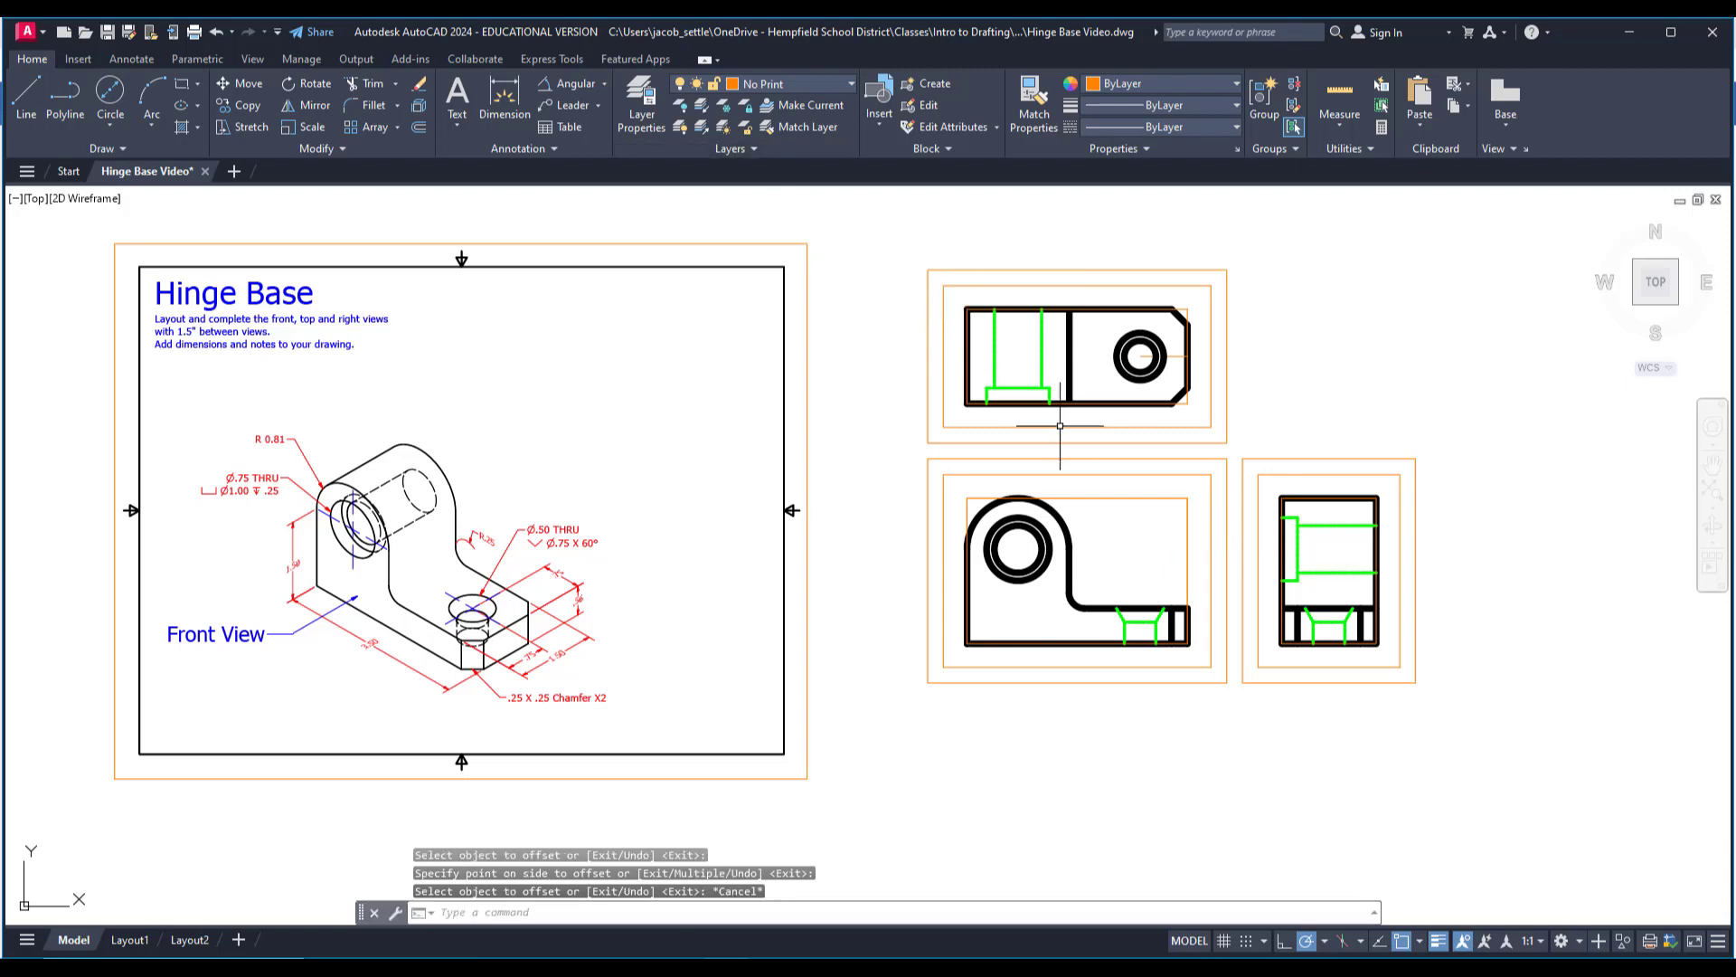
{"action": "left_click", "coordinate": [815, 83]}
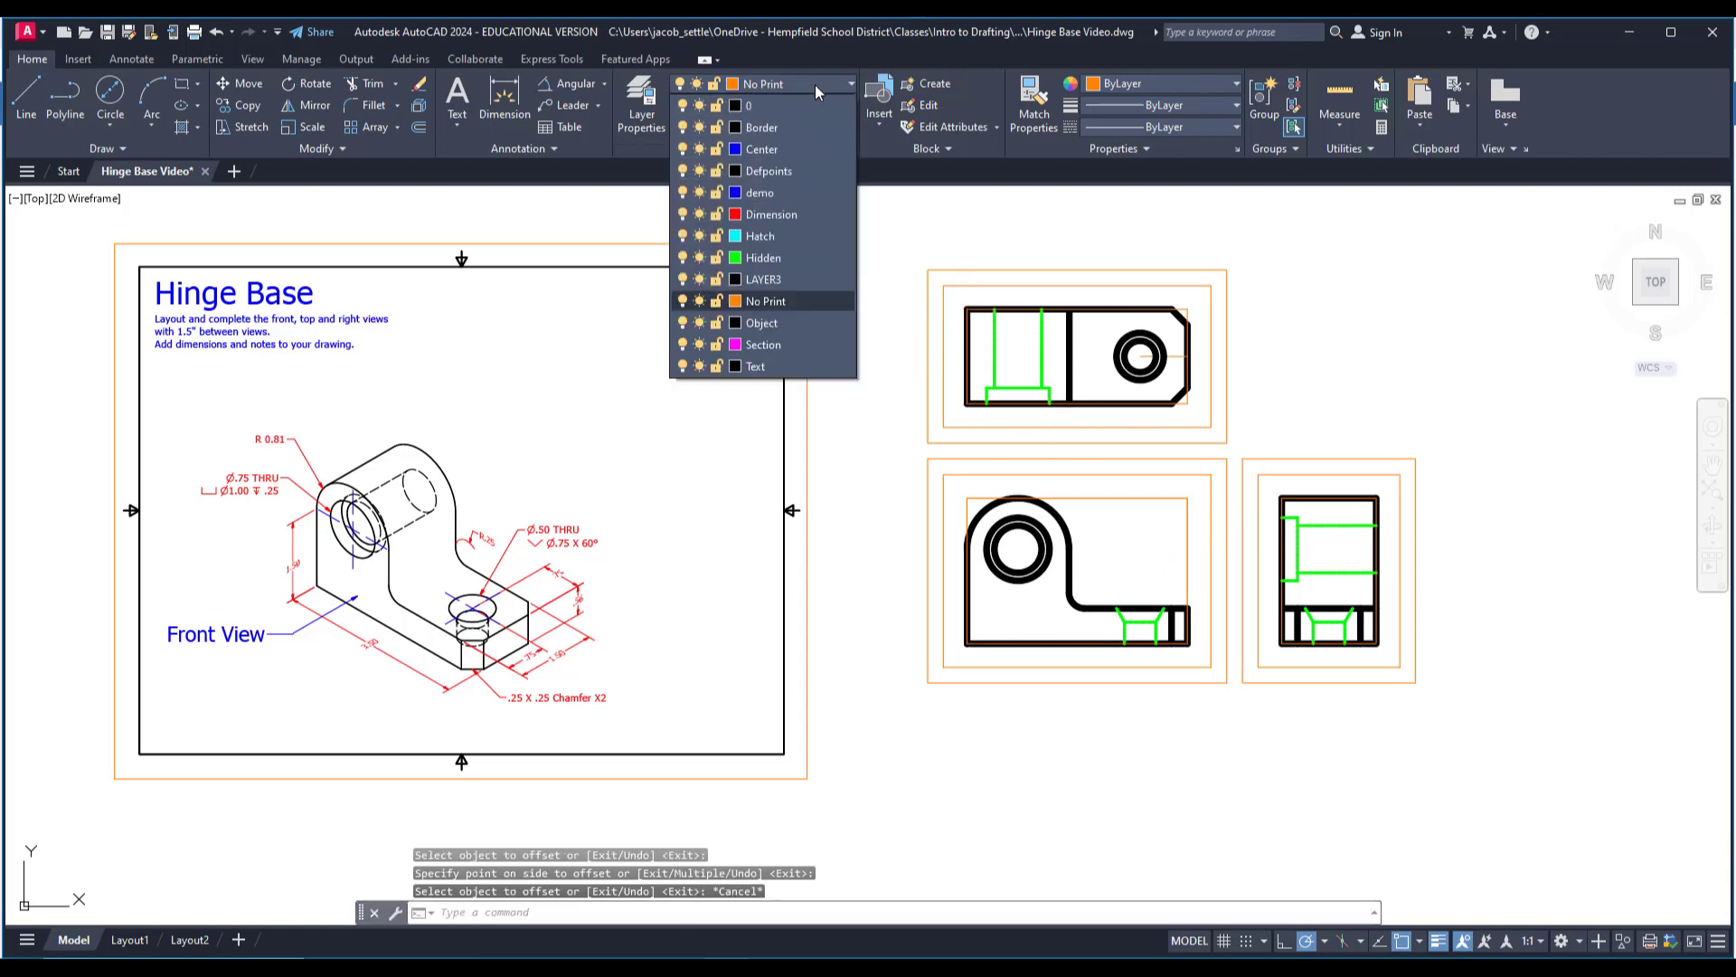
{"action": "left_click", "coordinate": [776, 149]}
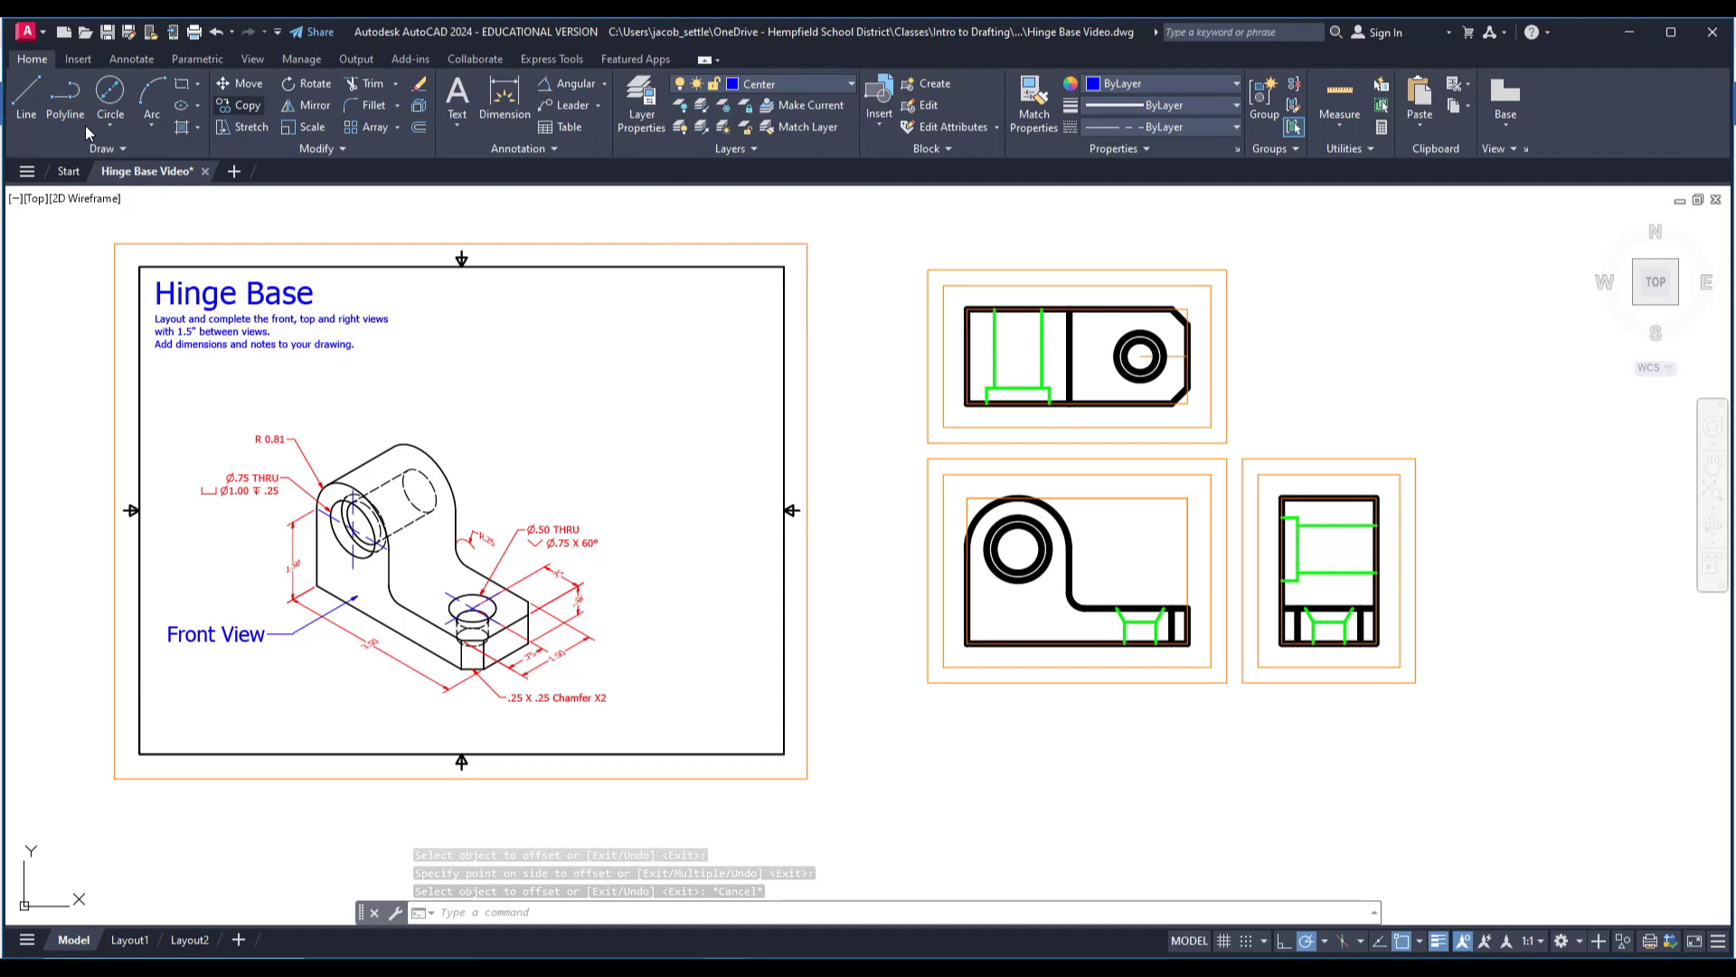
{"action": "left_click", "coordinate": [26, 98]}
{"action": "scroll", "coordinate": [1162, 606], "scroll_direction": "up", "scroll_amount": 2}
{"action": "middle_click_drag", "start_coordinate": [974, 395], "coordinate": [962, 533]}
{"action": "scroll", "coordinate": [887, 313], "scroll_direction": "up", "scroll_amount": 4}
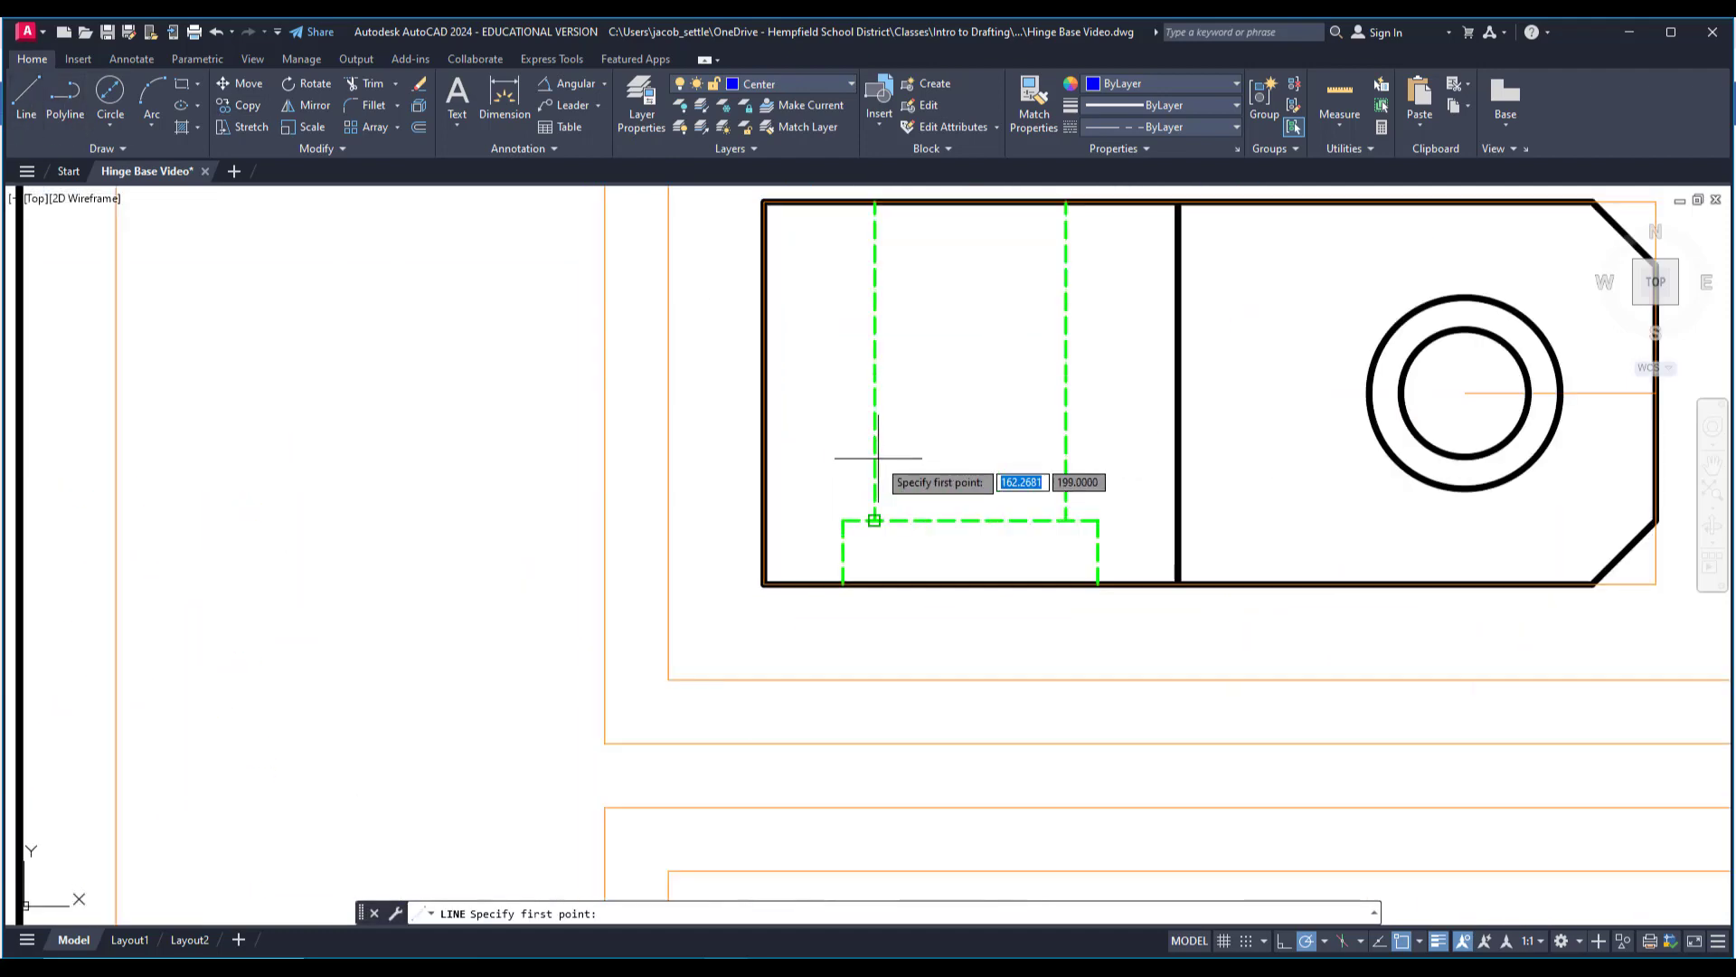
{"action": "scroll", "coordinate": [880, 590], "scroll_direction": "down", "scroll_amount": 2}
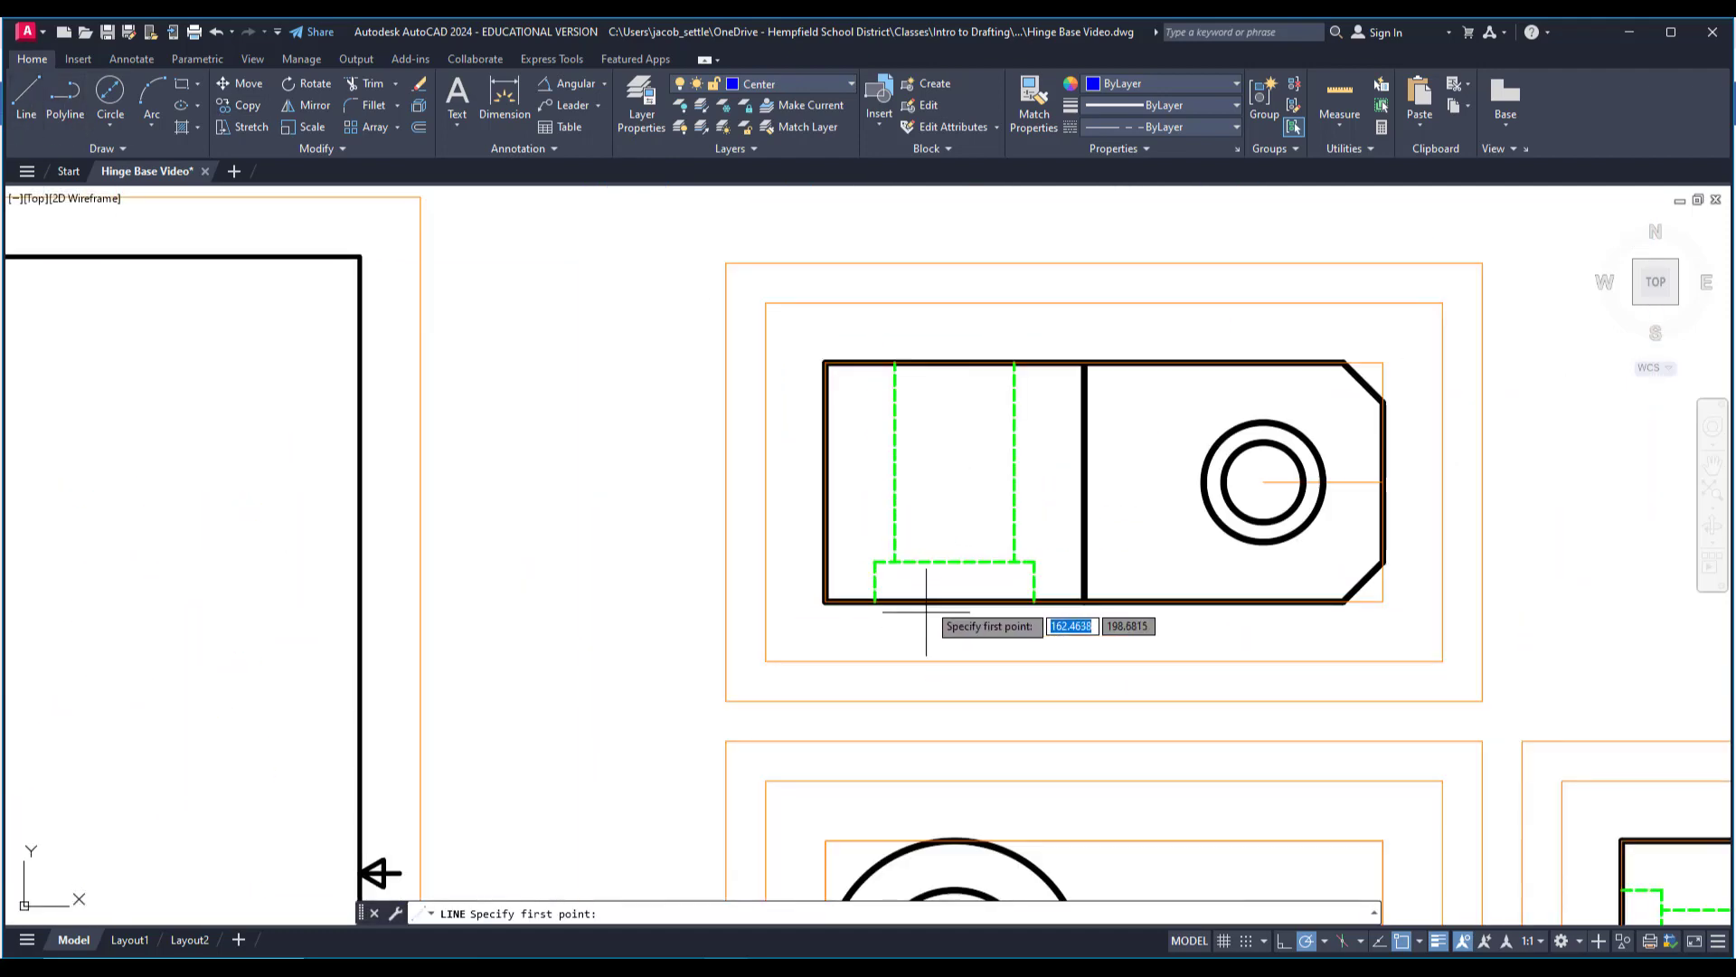
{"action": "middle_click_drag", "start_coordinate": [942, 618], "coordinate": [942, 567]}
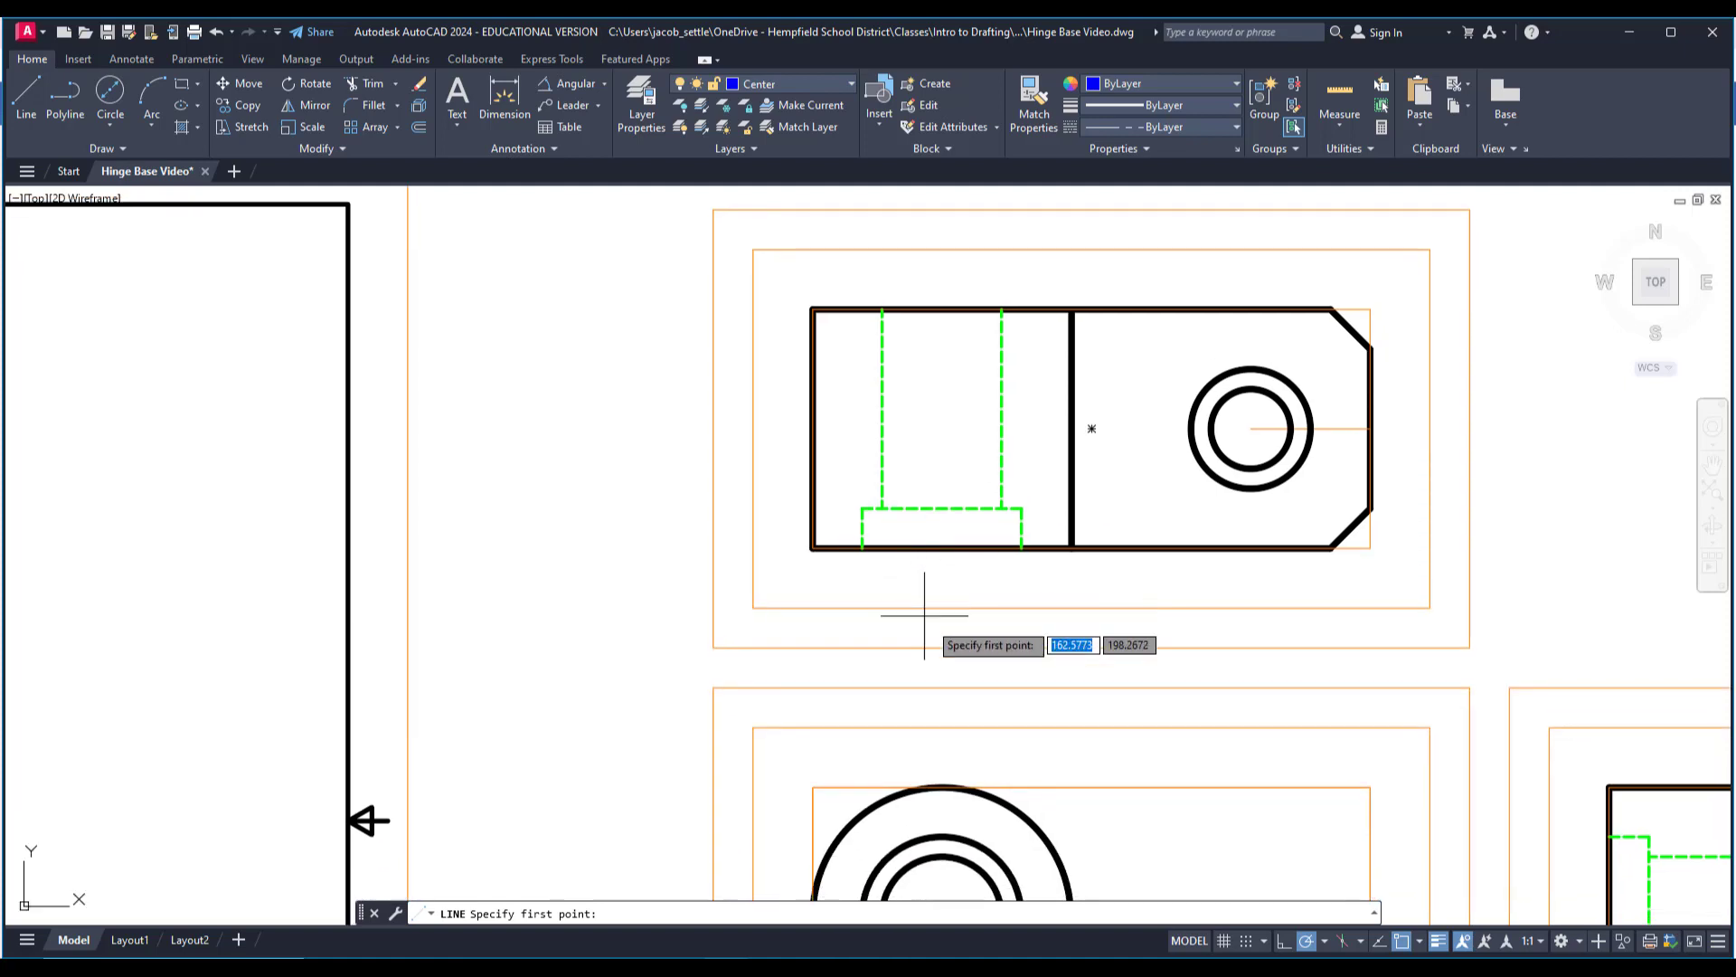
{"action": "middle_click_drag", "start_coordinate": [945, 773], "coordinate": [923, 654]}
{"action": "middle_click_drag", "start_coordinate": [925, 522], "coordinate": [900, 655]}
{"action": "key", "text": "Escape"}
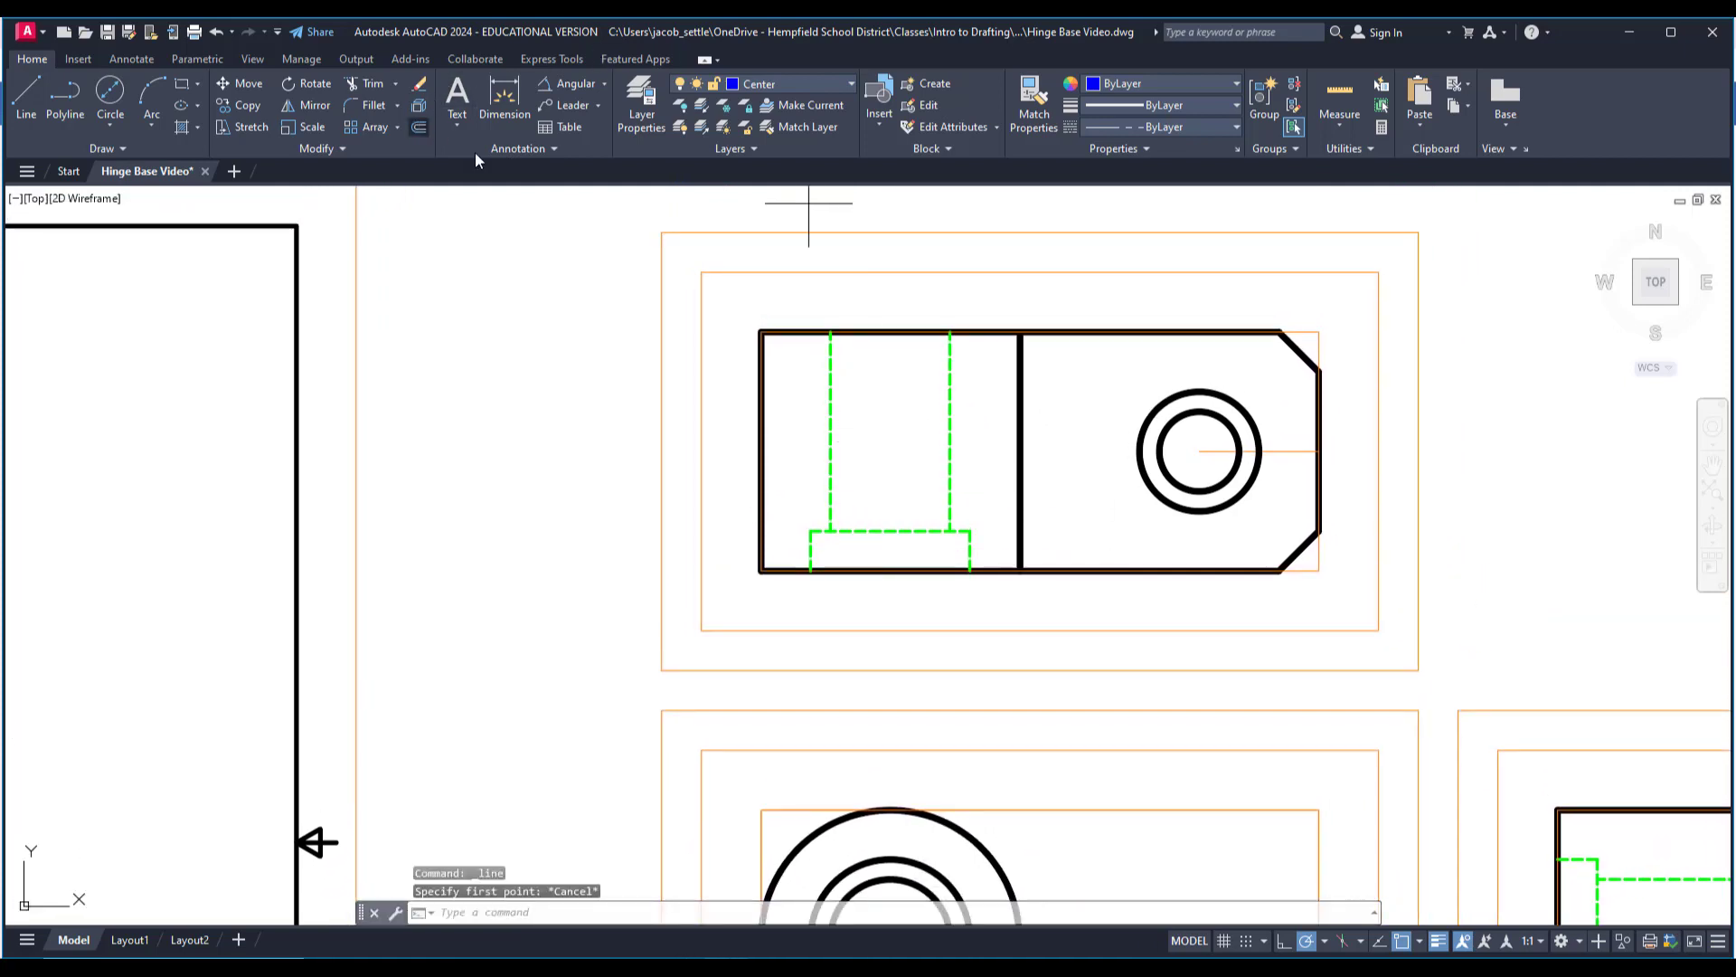
Offset the bounding rectangle of the top view outward by .125.
{"action": "type", "text": "o"}
{"action": "key", "text": "Return"}
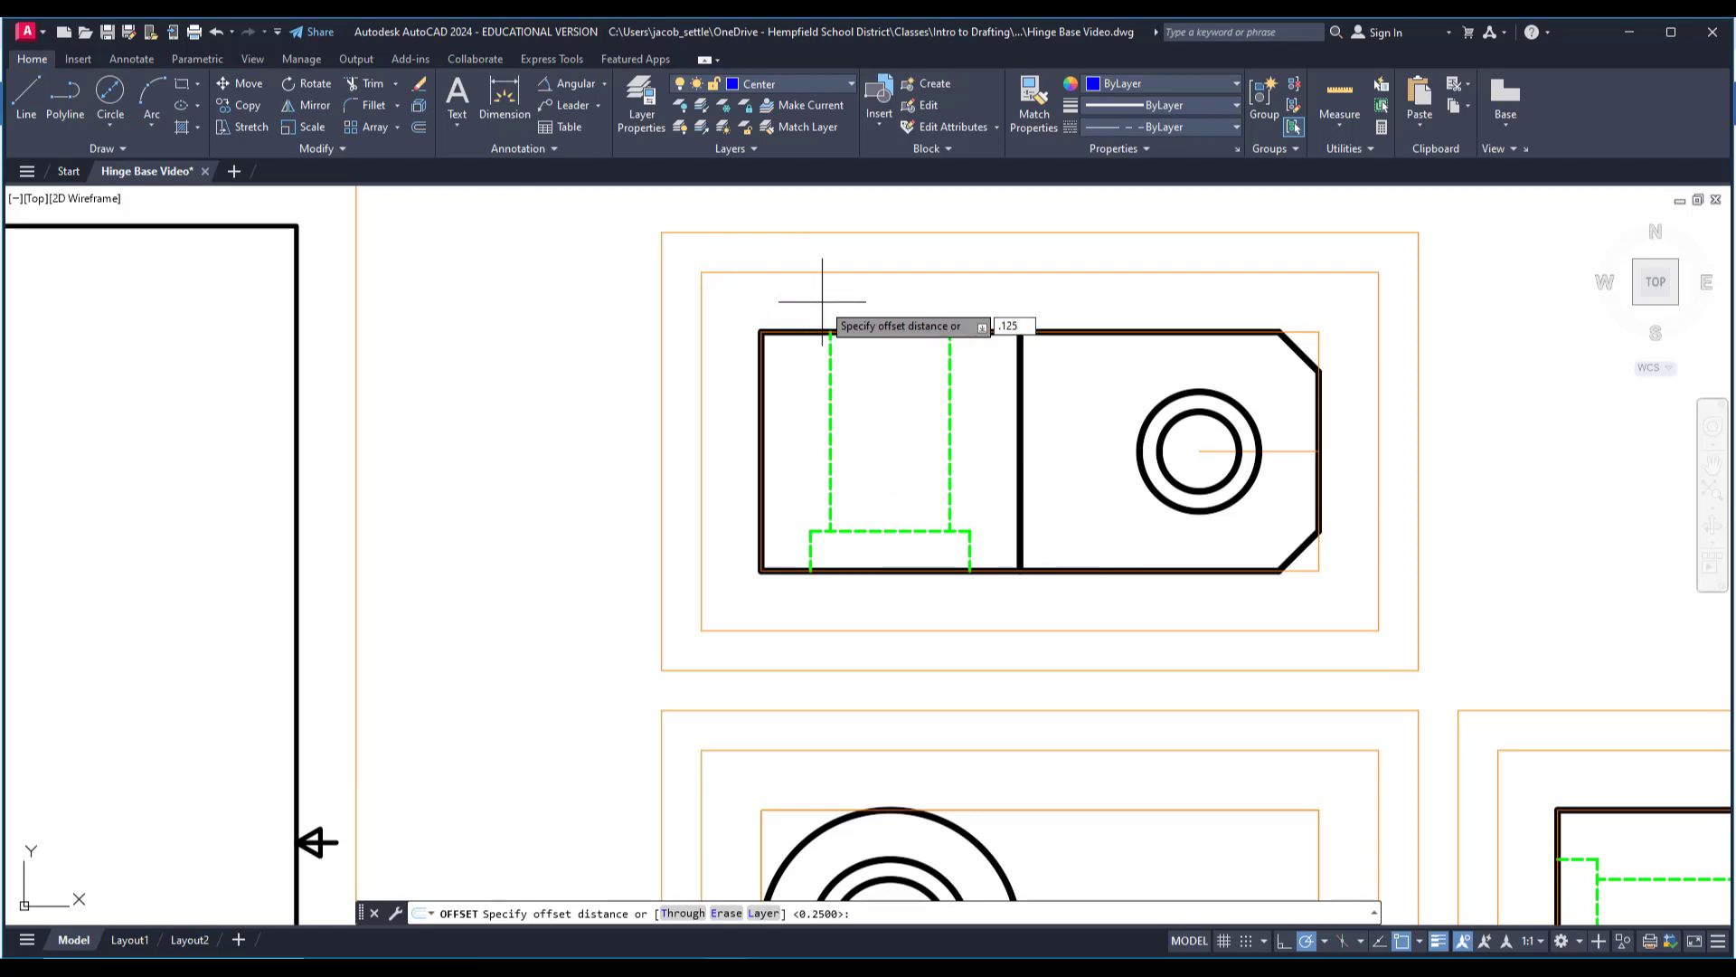
{"action": "key", "text": "Return"}
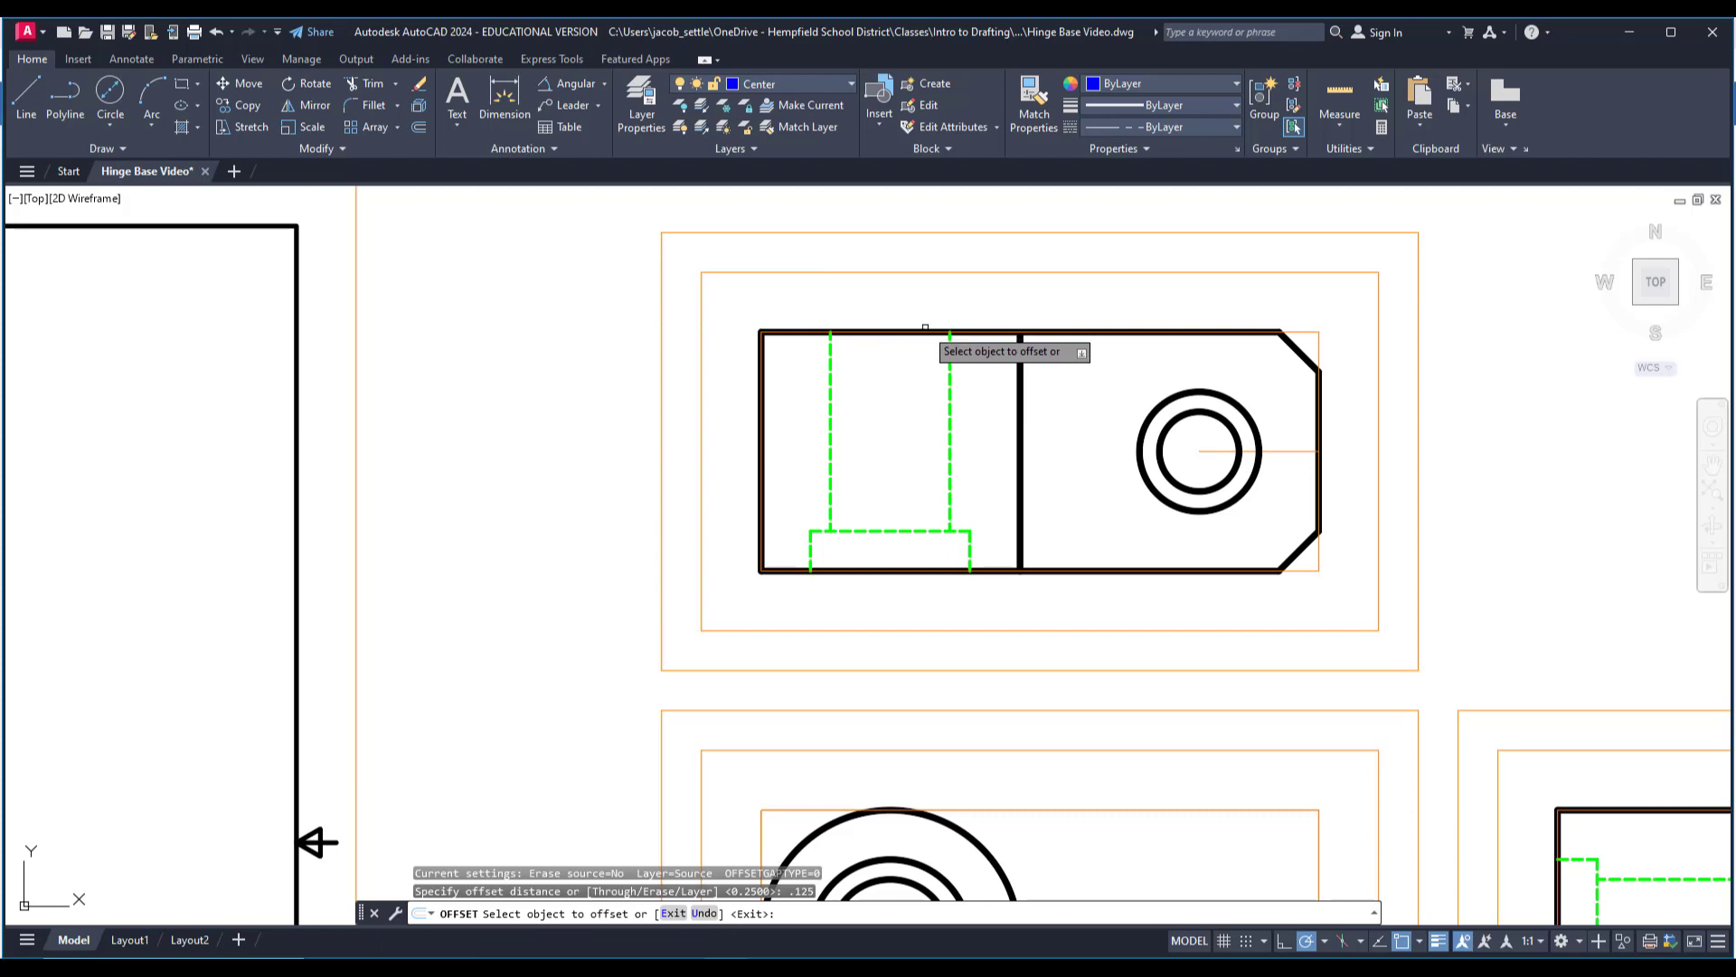
{"action": "left_click", "coordinate": [927, 330]}
{"action": "left_click", "coordinate": [891, 283]}
{"action": "key", "text": "Escape"}
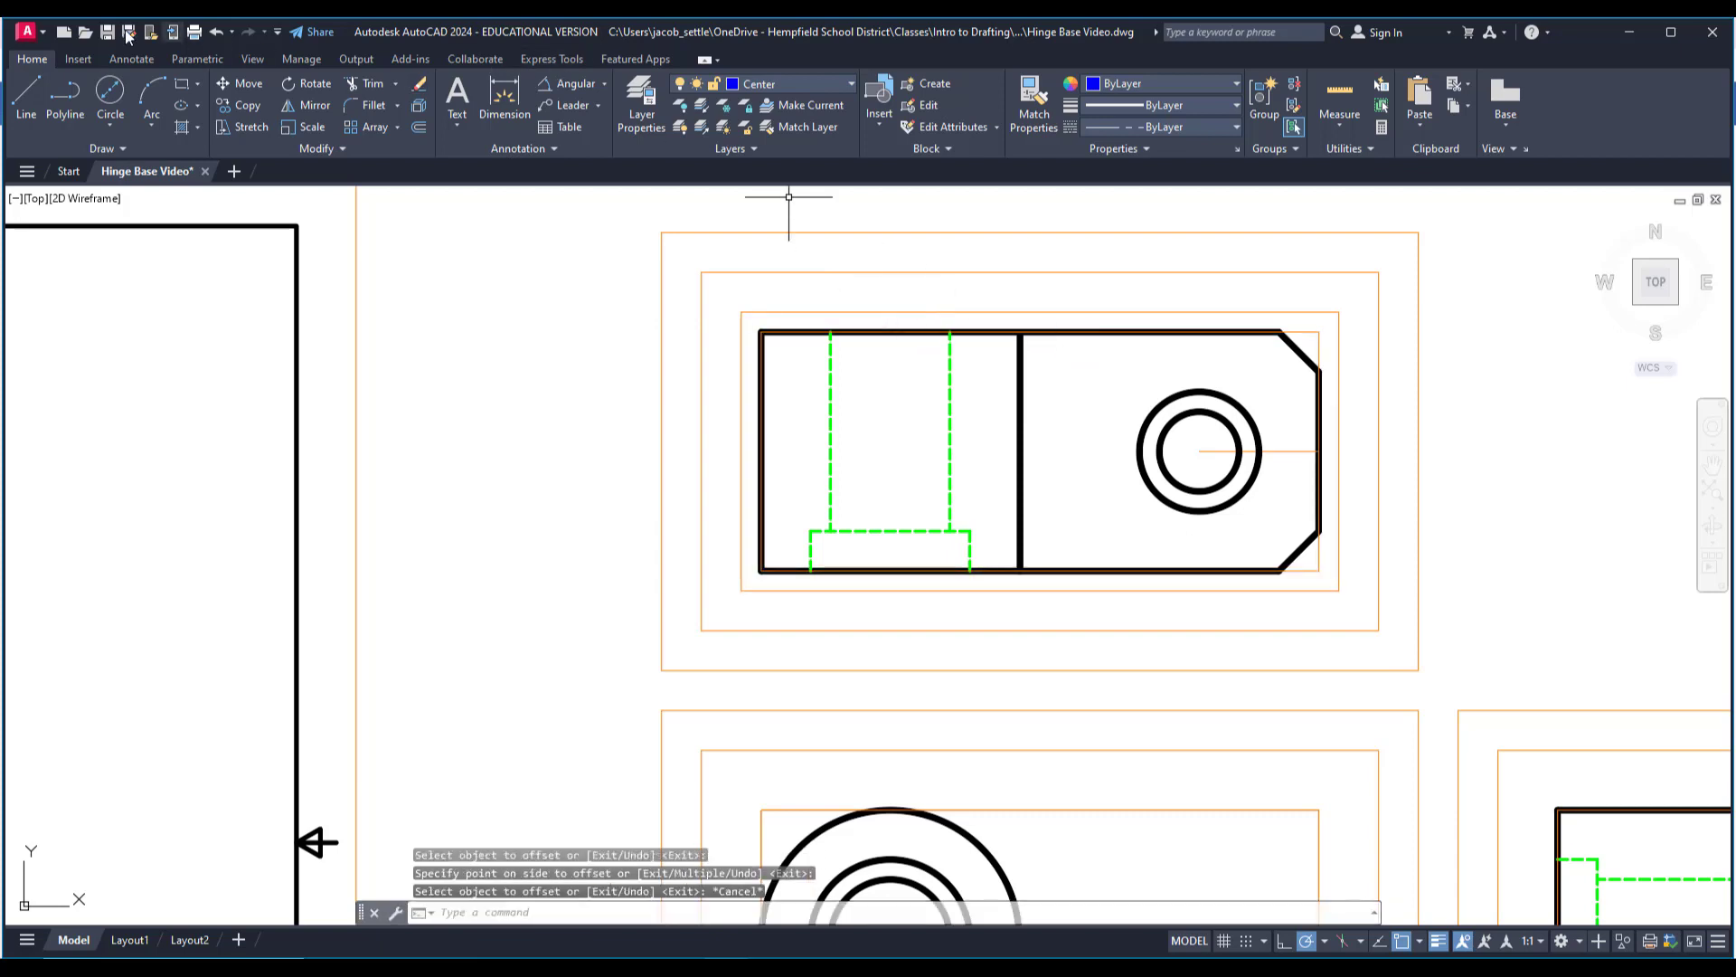
Draw a line from the midpoint of the top view's hidden counterbore edge straight down to the .125 offset rectangle.
{"action": "left_click", "coordinate": [35, 84]}
{"action": "scroll", "coordinate": [841, 571], "scroll_direction": "up", "scroll_amount": 2}
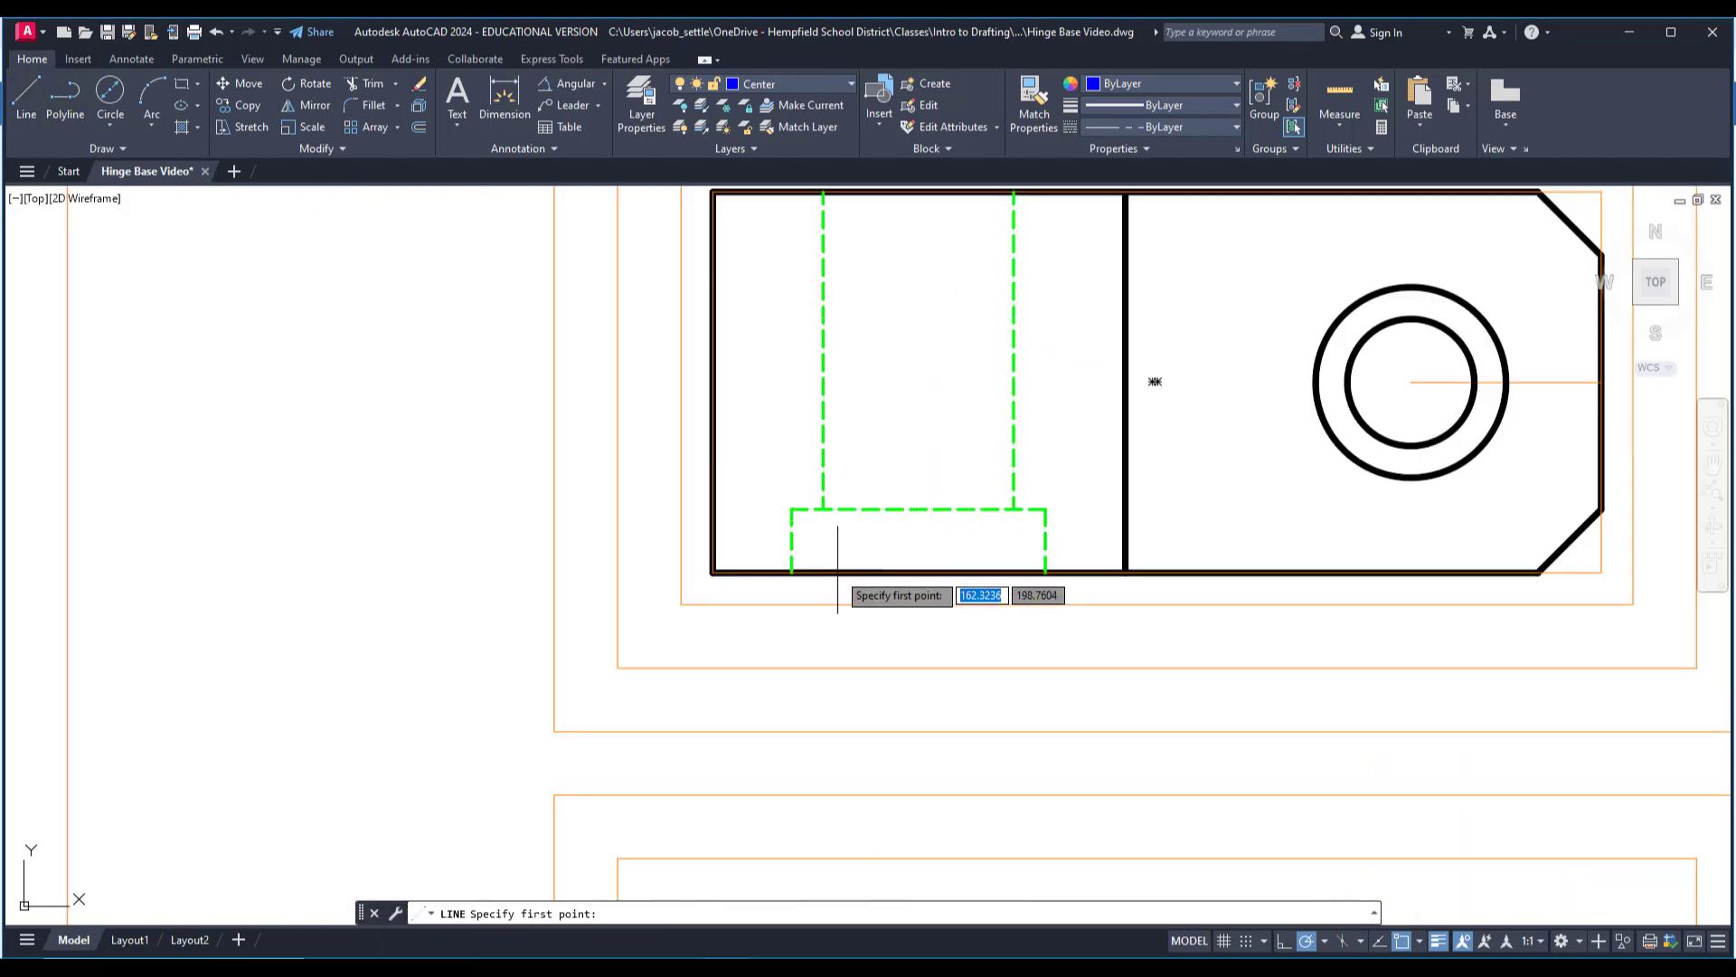
{"action": "left_click", "coordinate": [919, 509]}
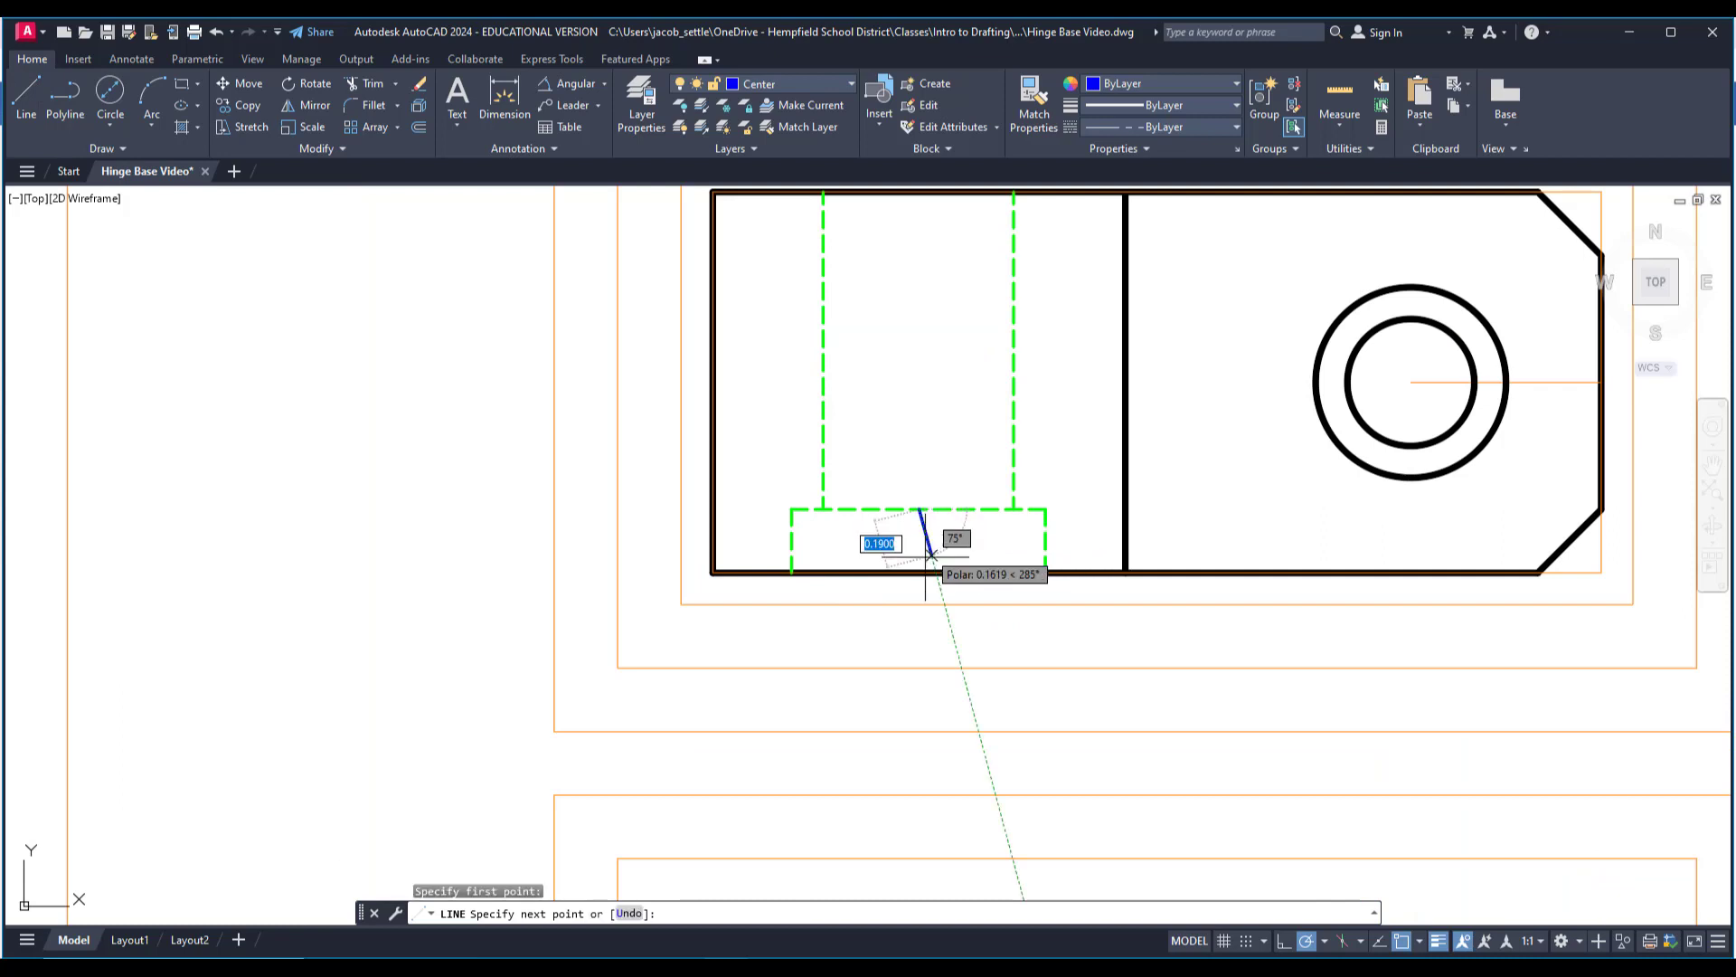
{"action": "left_click", "coordinate": [918, 604]}
{"action": "key", "text": "Escape"}
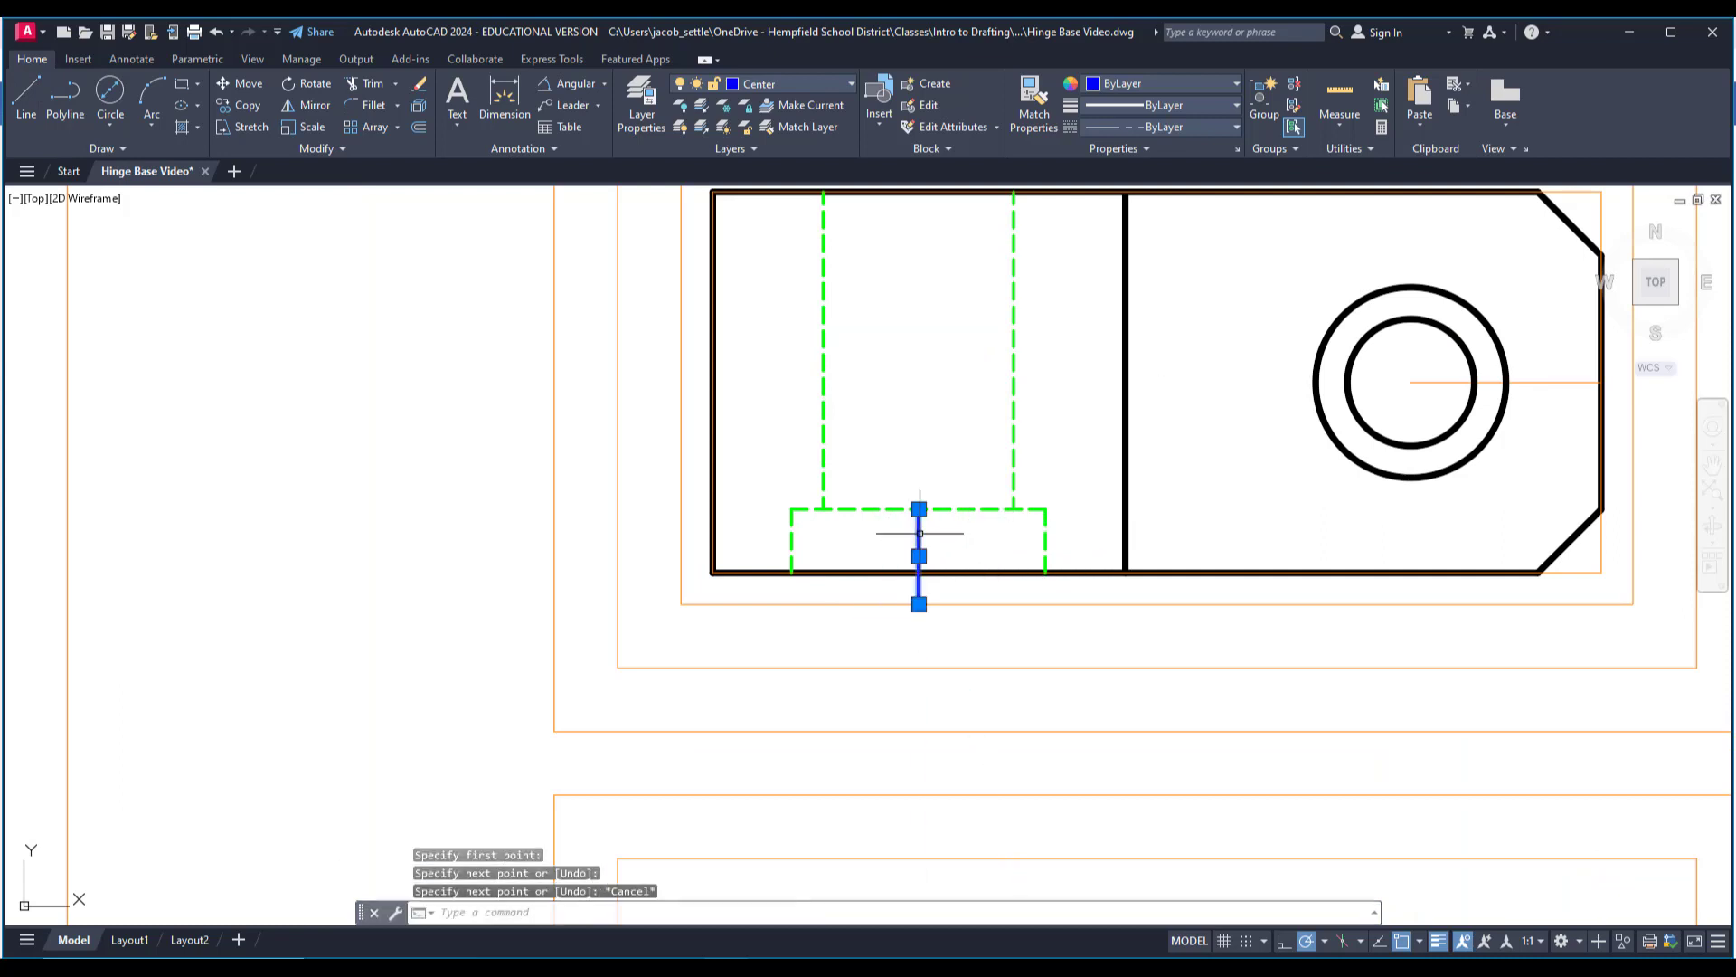
Stretch the new centerline's upper end through the hole to the upper side of the .125 offset rectangle.
{"action": "middle_click_drag", "start_coordinate": [922, 492], "coordinate": [921, 605]}
{"action": "left_click", "coordinate": [915, 633]}
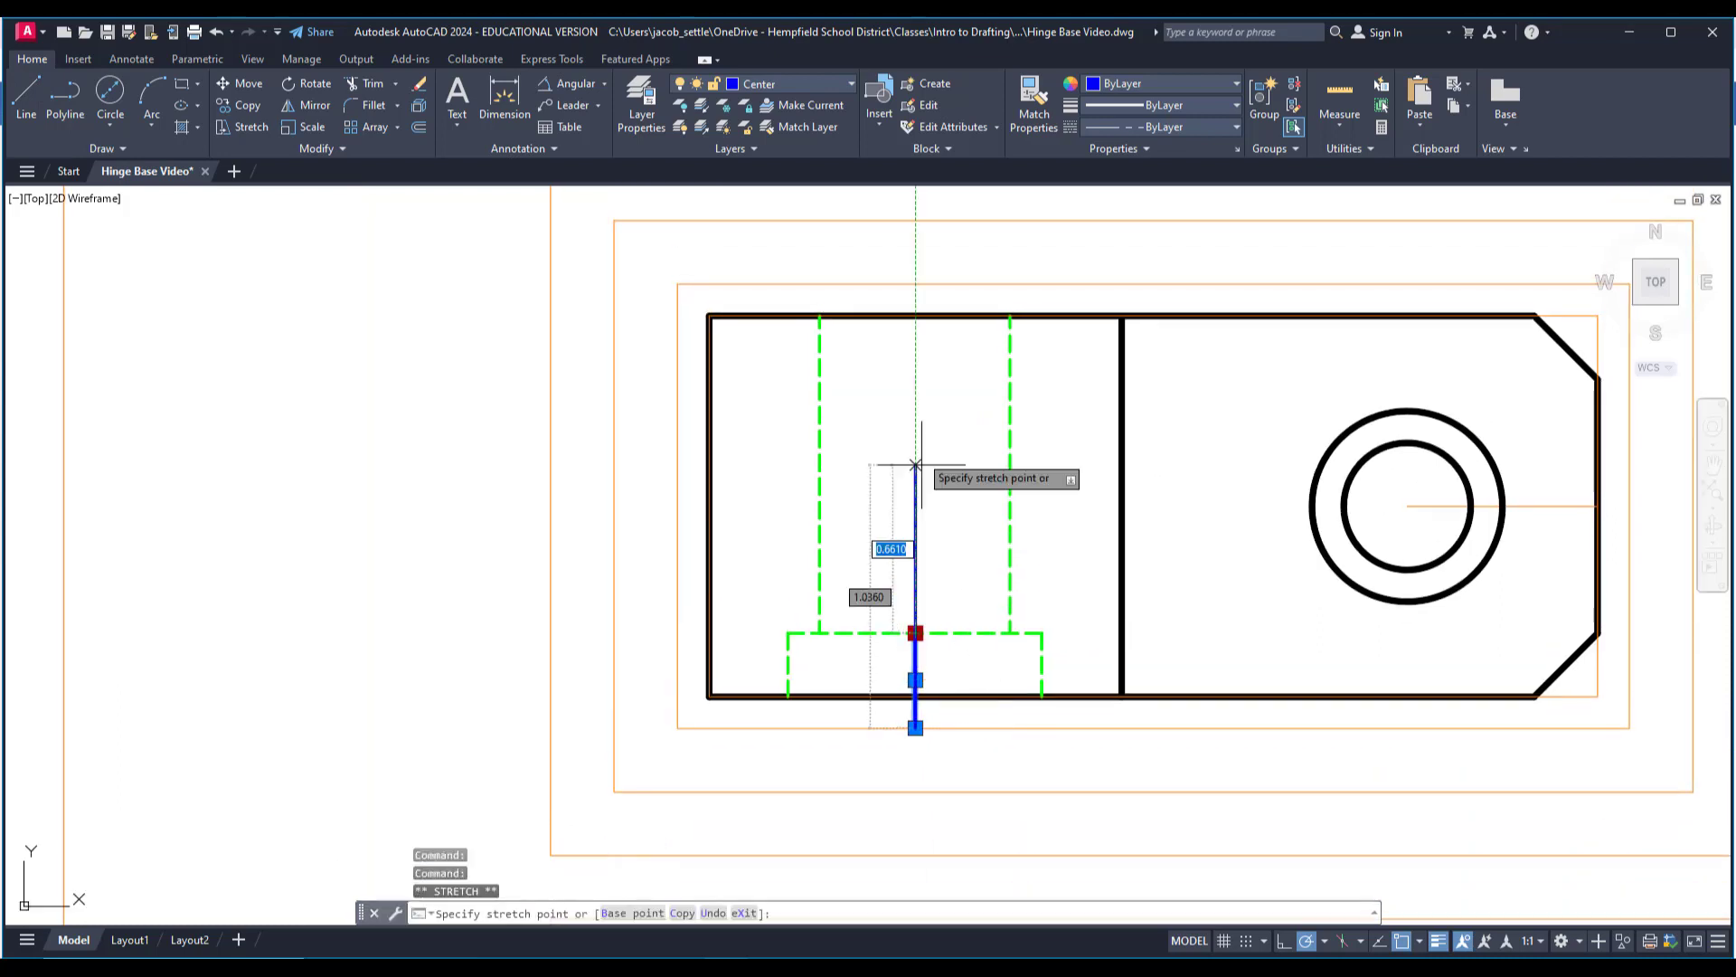
{"action": "left_click", "coordinate": [915, 284]}
{"action": "key", "text": "Escape"}
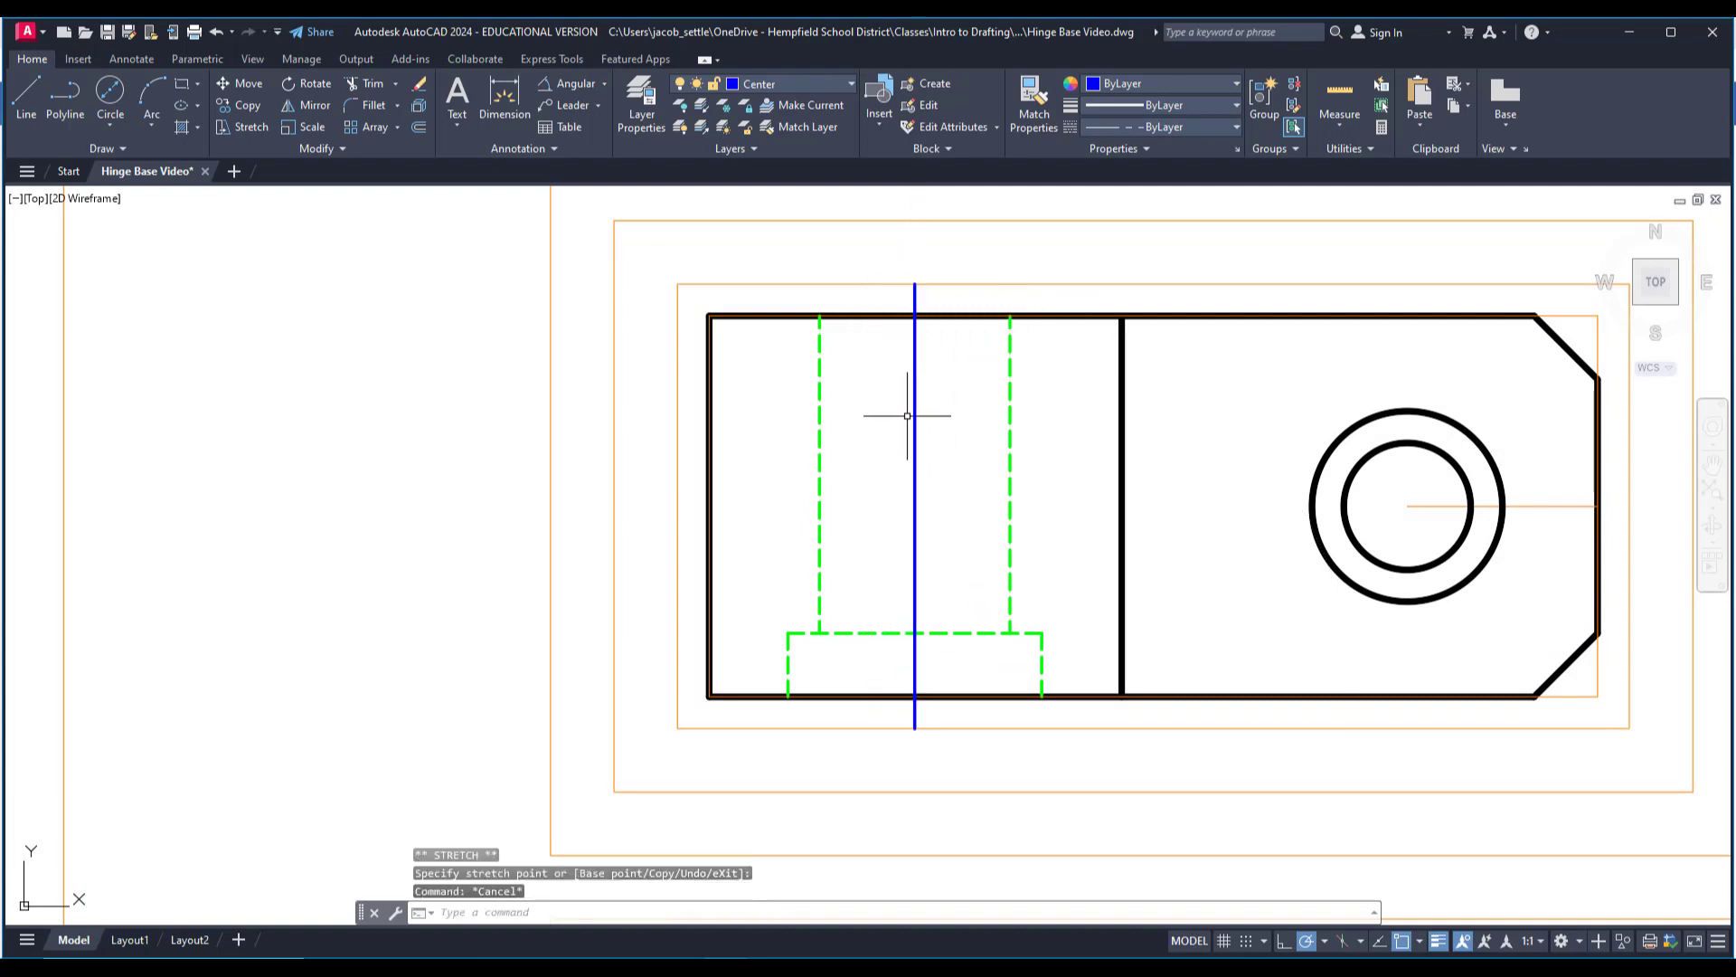
{"action": "scroll", "coordinate": [978, 530], "scroll_direction": "down", "scroll_amount": 5}
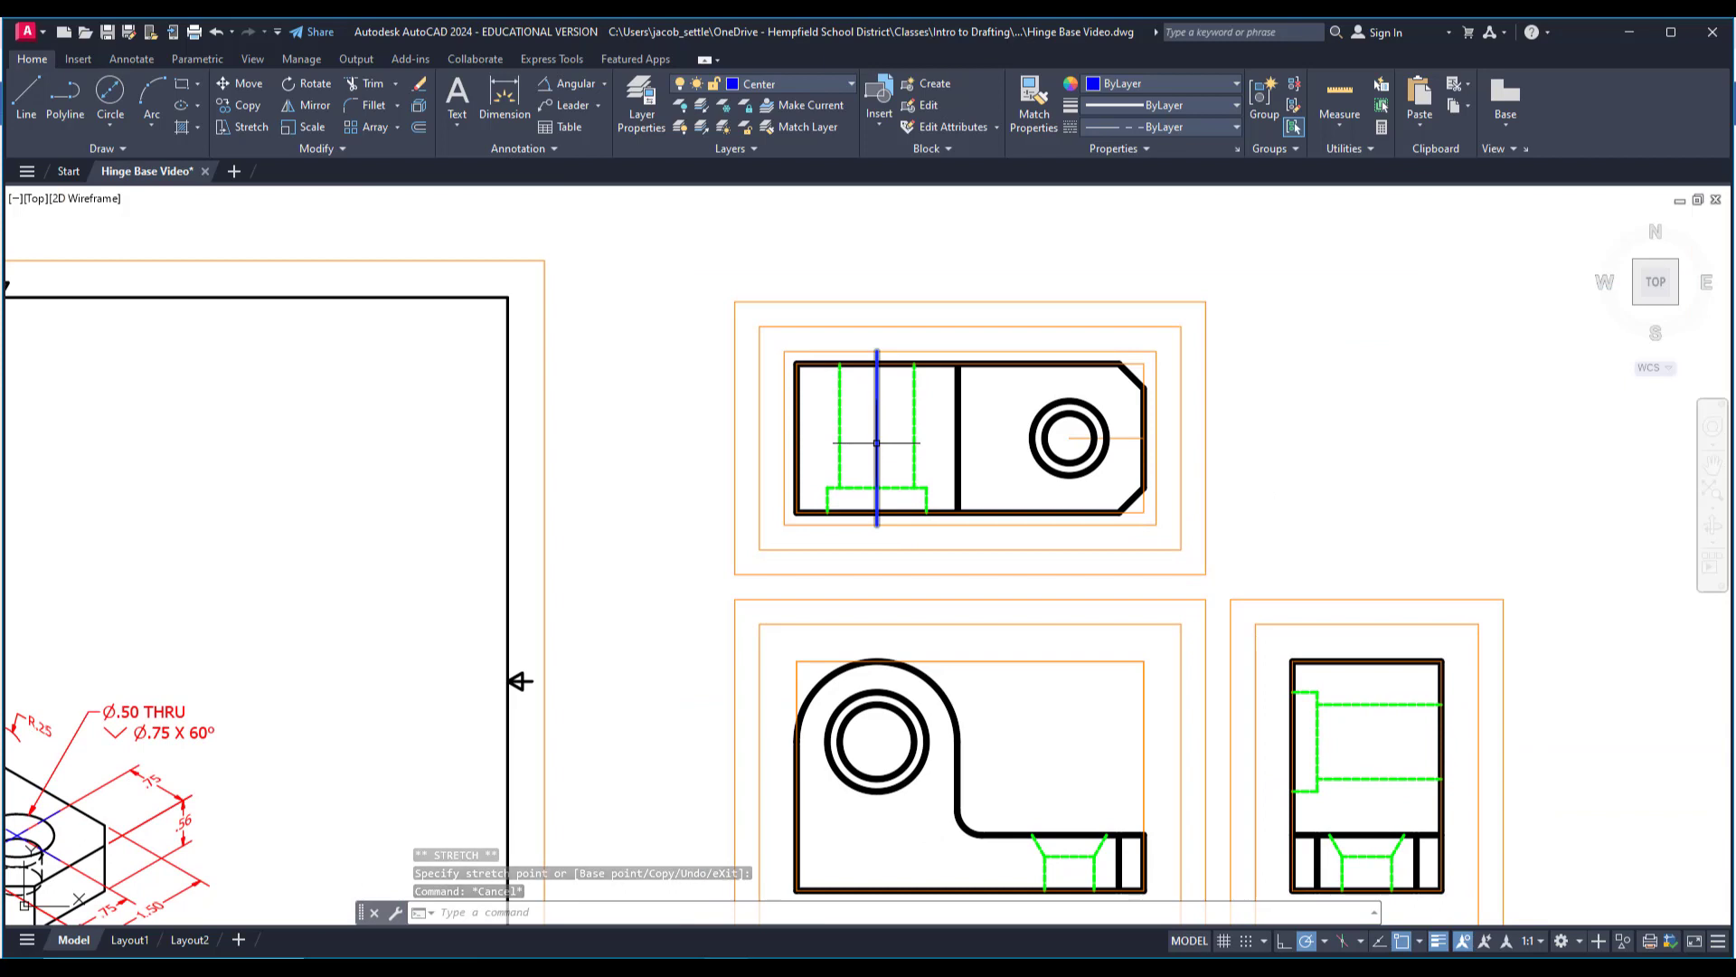
{"action": "left_click", "coordinate": [648, 101]}
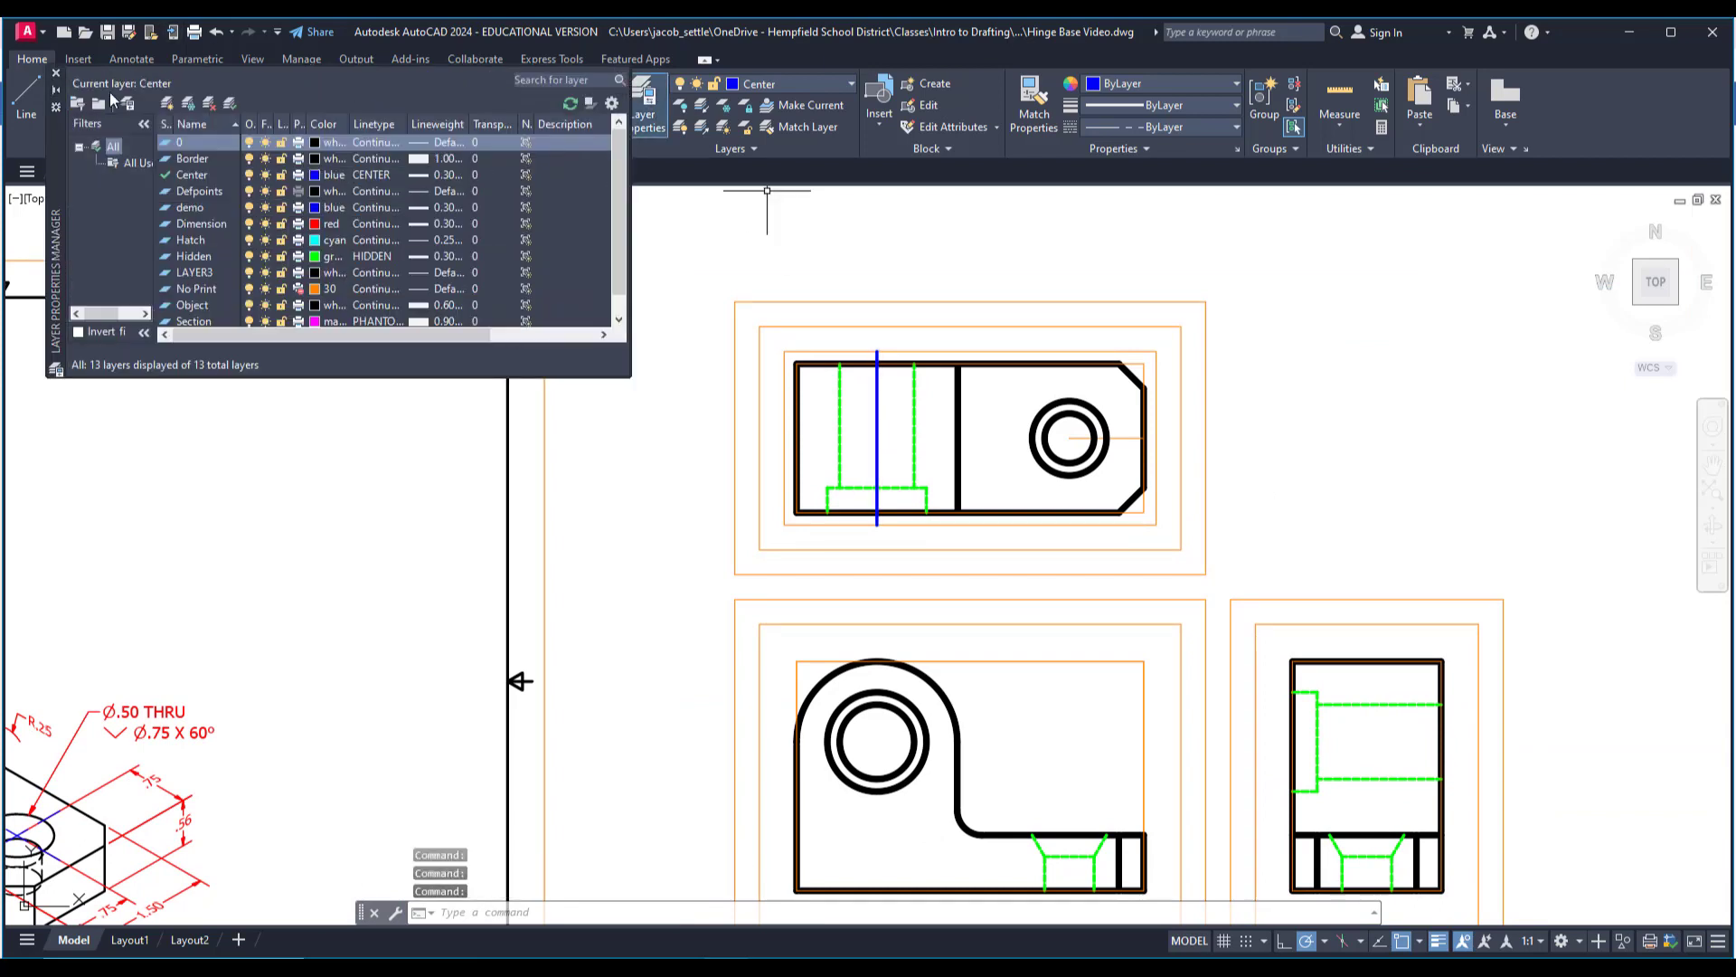
{"action": "left_click_drag", "start_coordinate": [60, 154], "coordinate": [310, 433]}
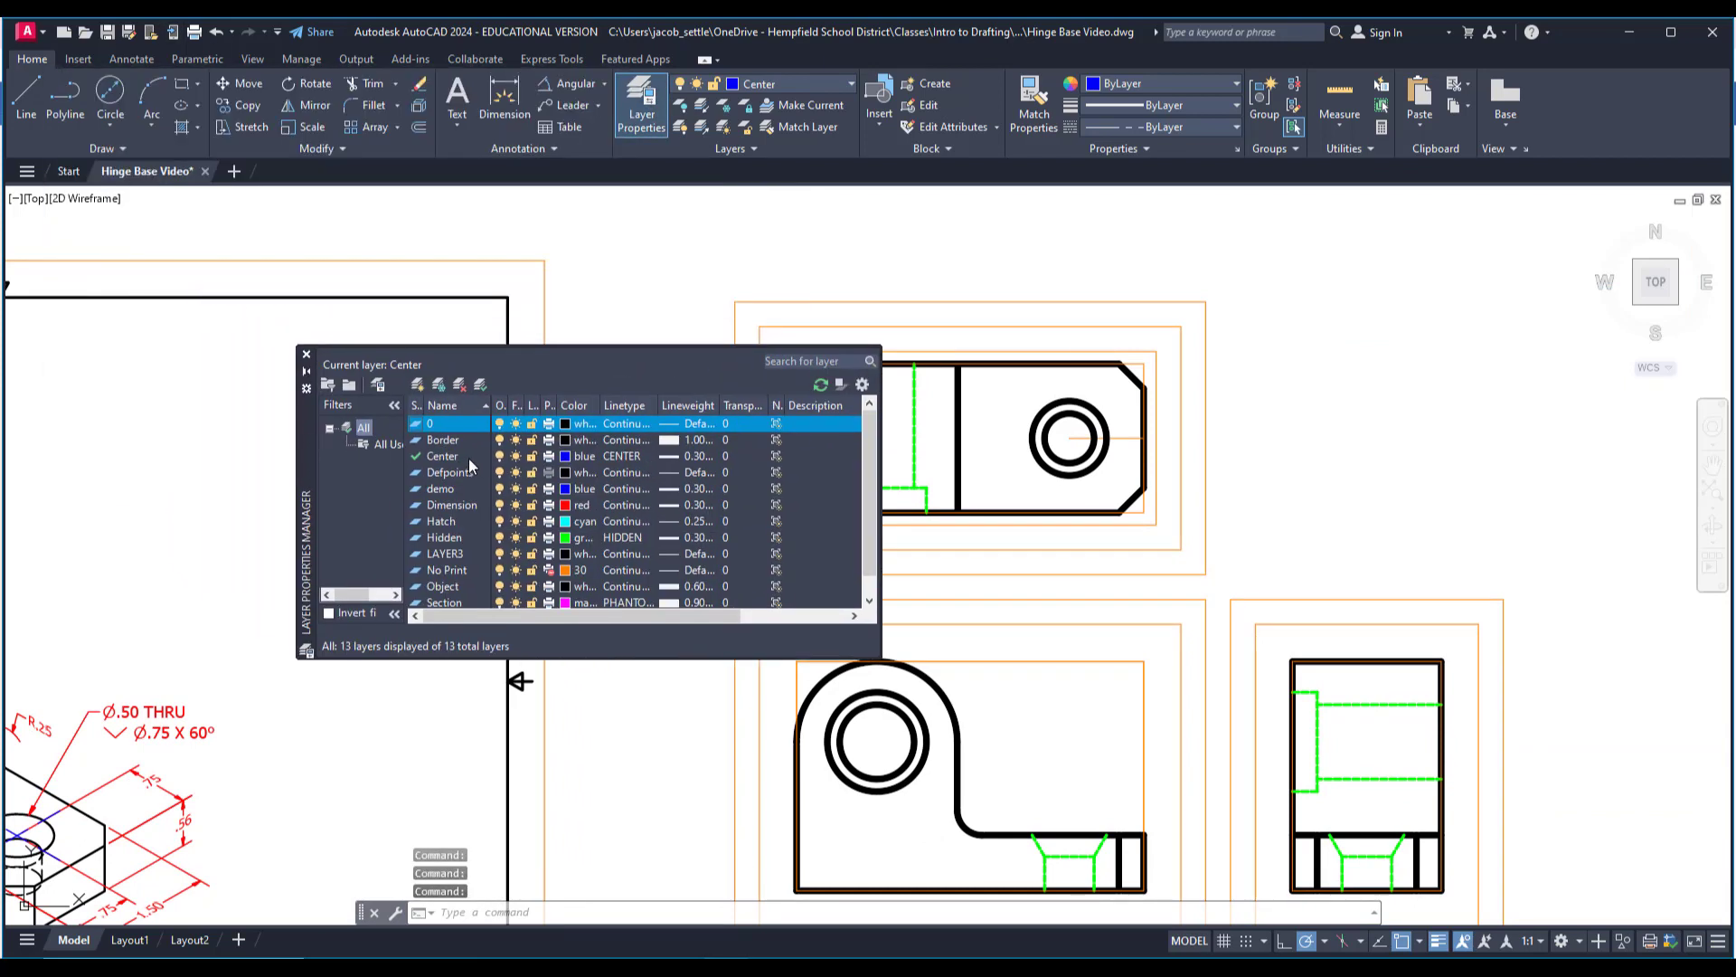
{"action": "left_click", "coordinate": [636, 459]}
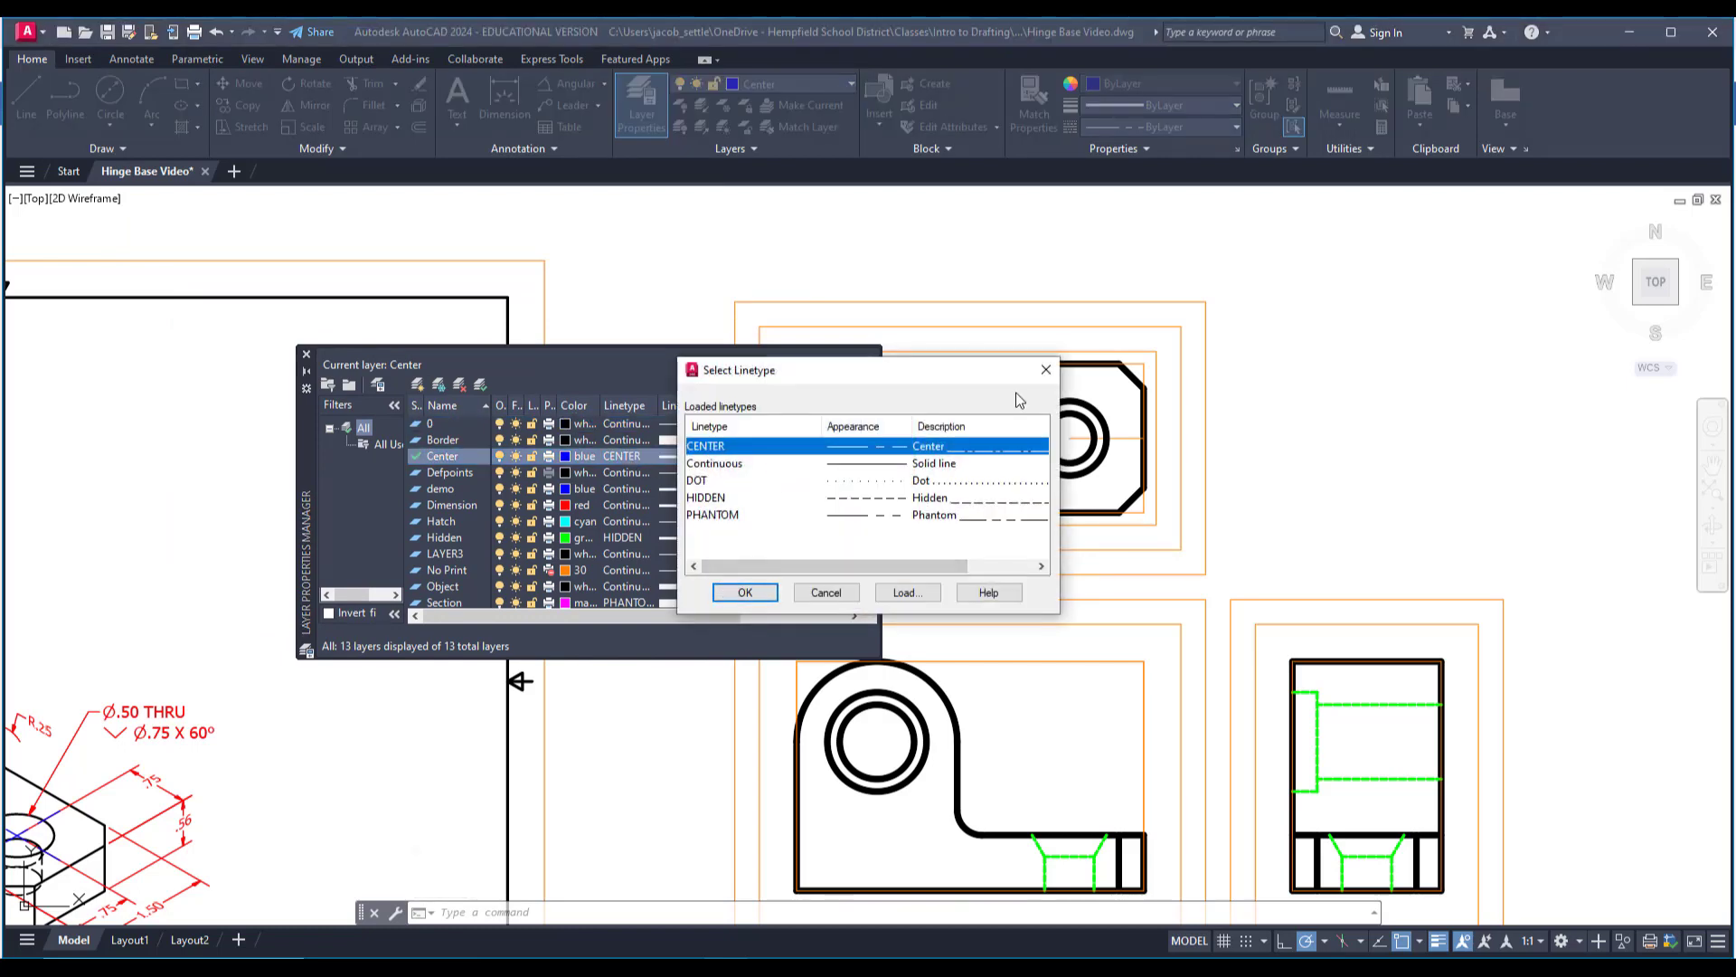
{"action": "left_click", "coordinate": [1046, 371]}
{"action": "left_click", "coordinate": [307, 354]}
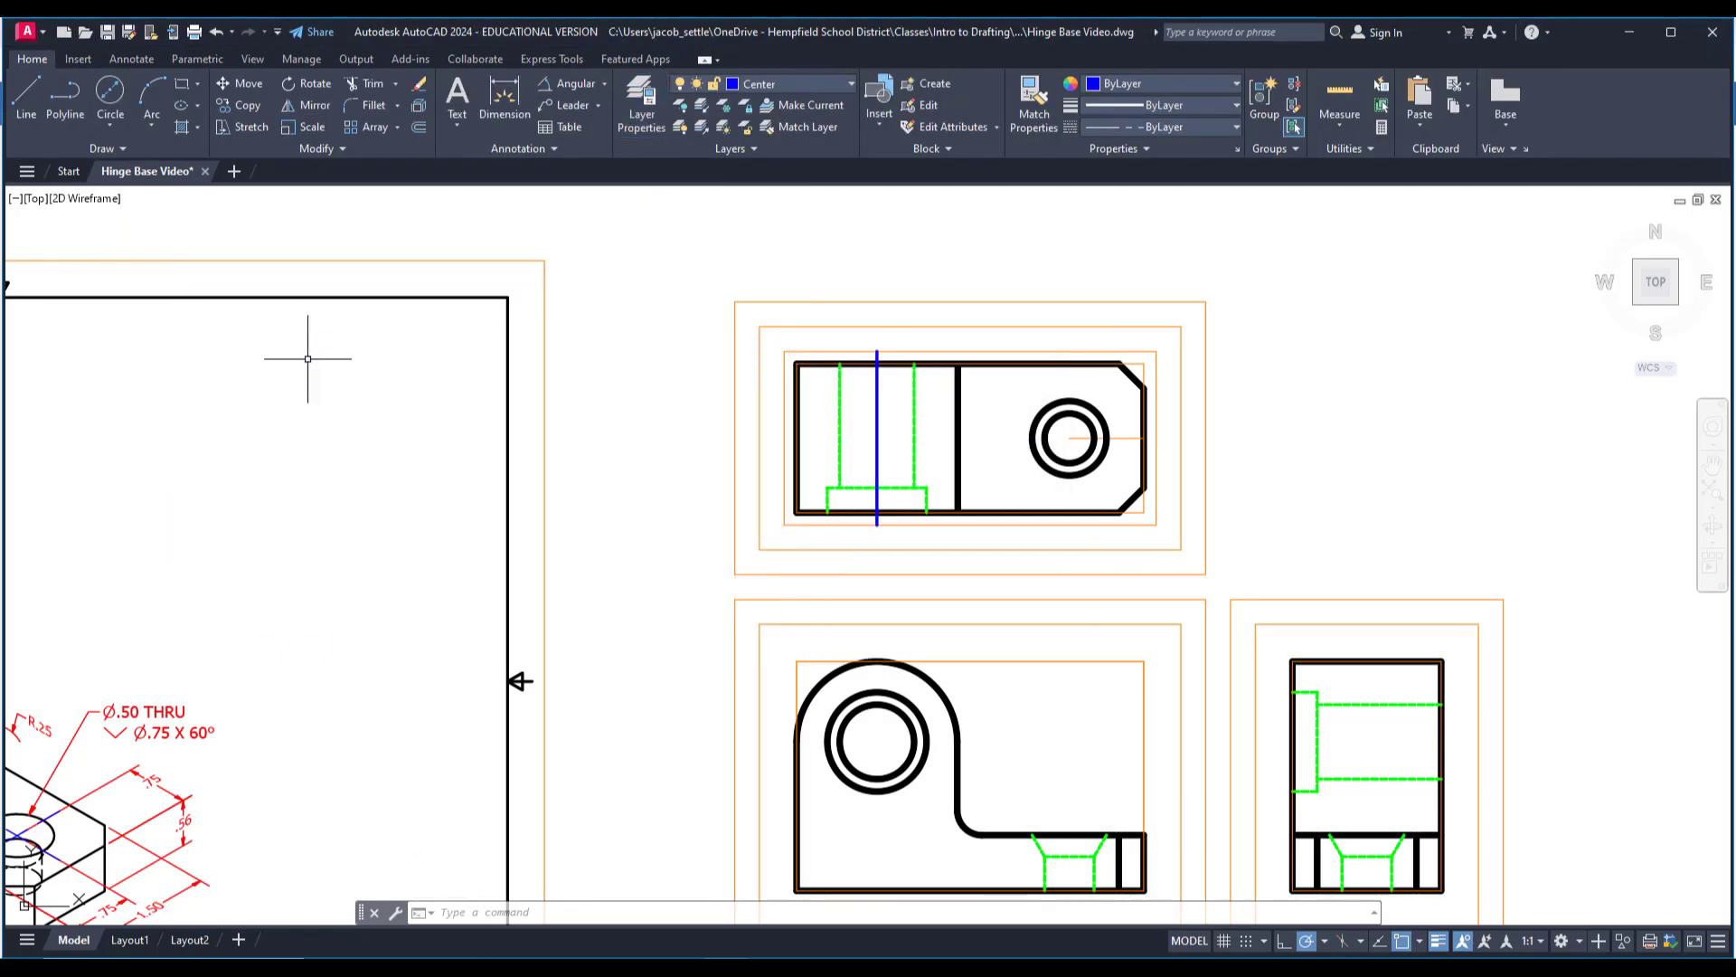
Load the CENTER2 linetype from acad.lin and assign it to the Center layer.
{"action": "left_click", "coordinate": [639, 127]}
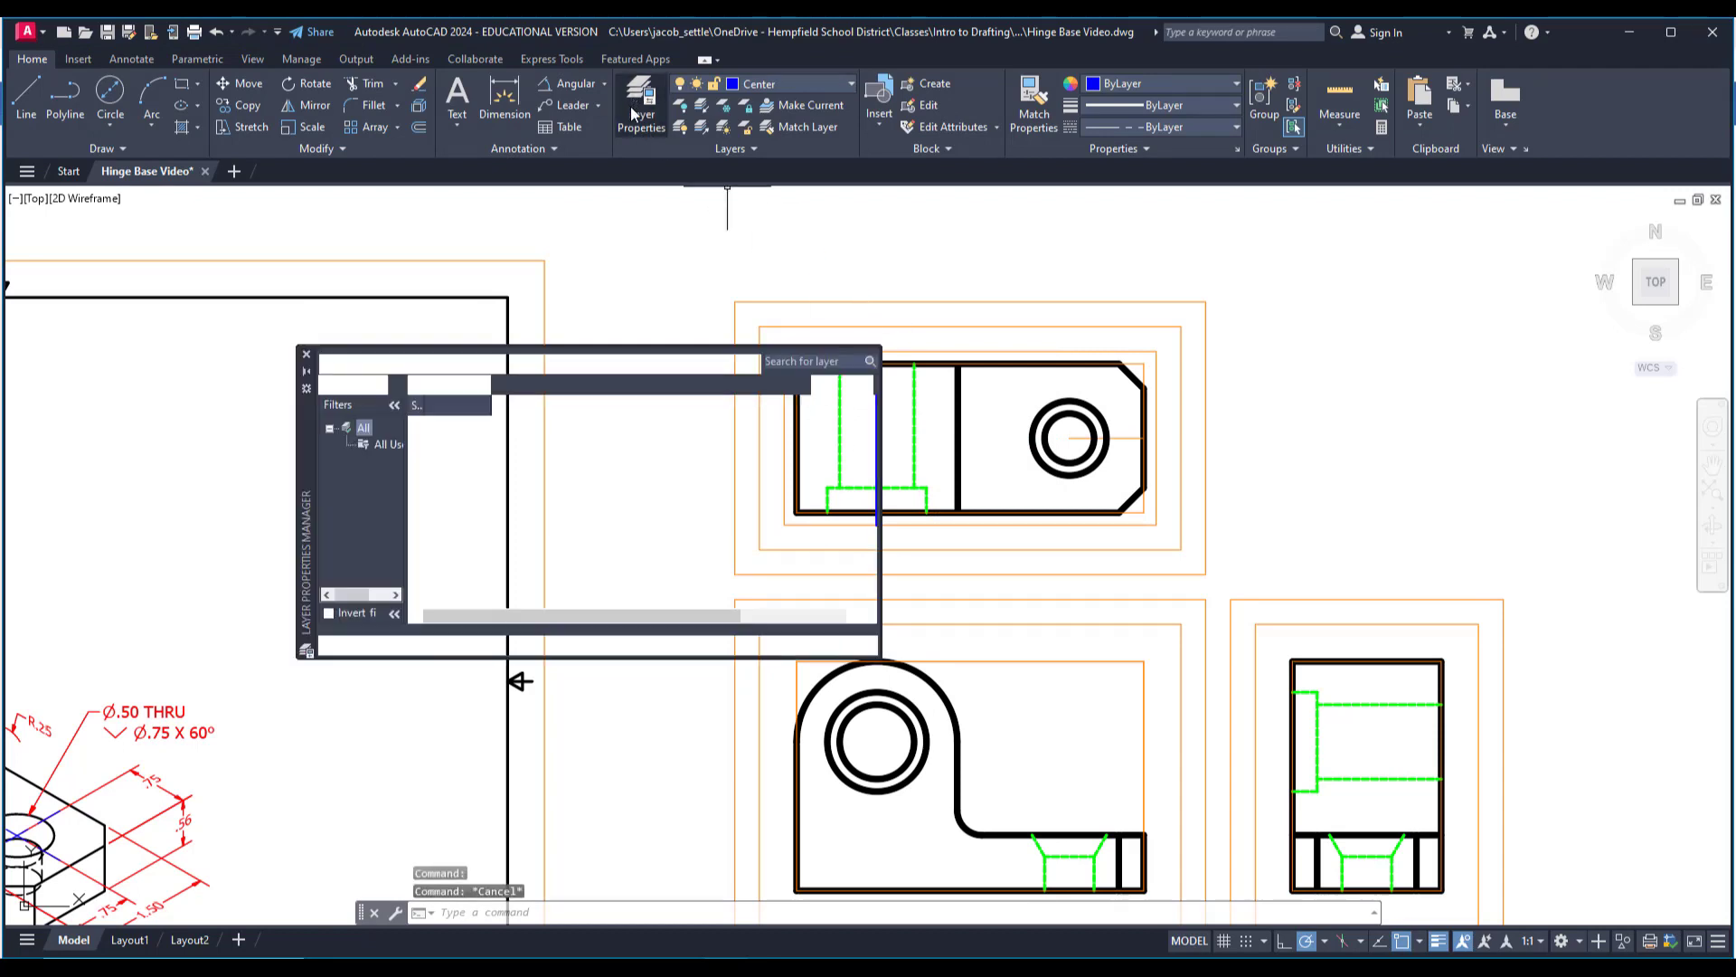
{"action": "left_click", "coordinate": [607, 458]}
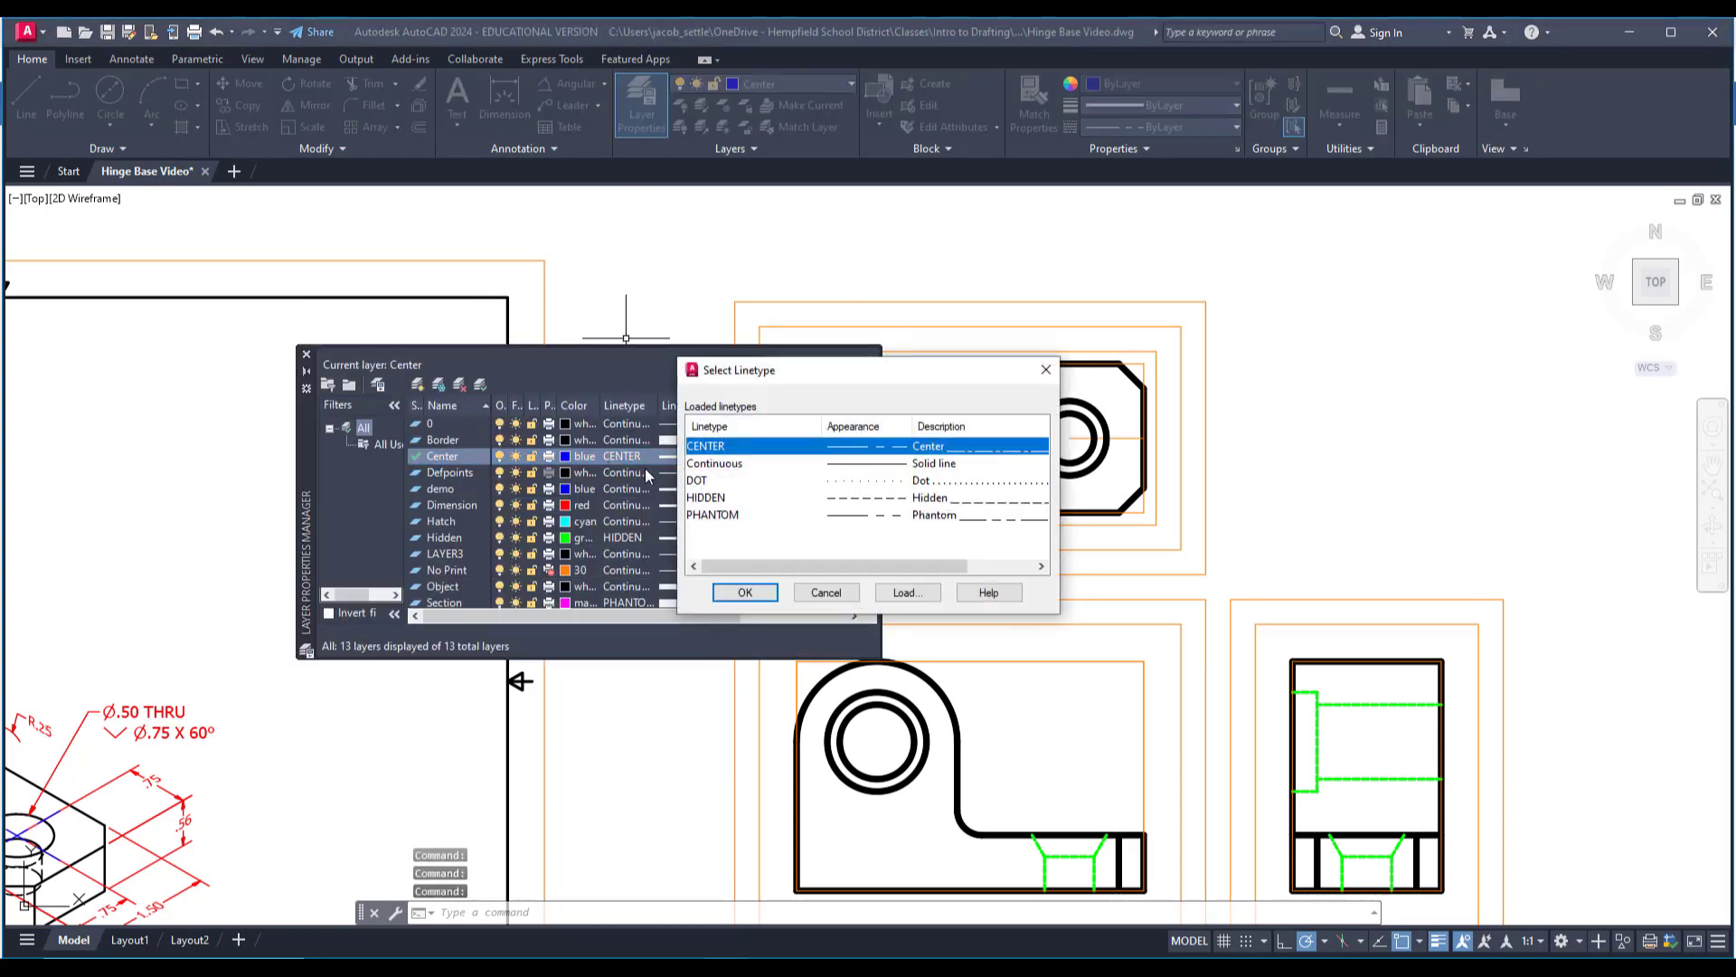
{"action": "left_click", "coordinate": [906, 593]}
{"action": "scroll", "coordinate": [830, 529], "scroll_direction": "down", "scroll_amount": 5}
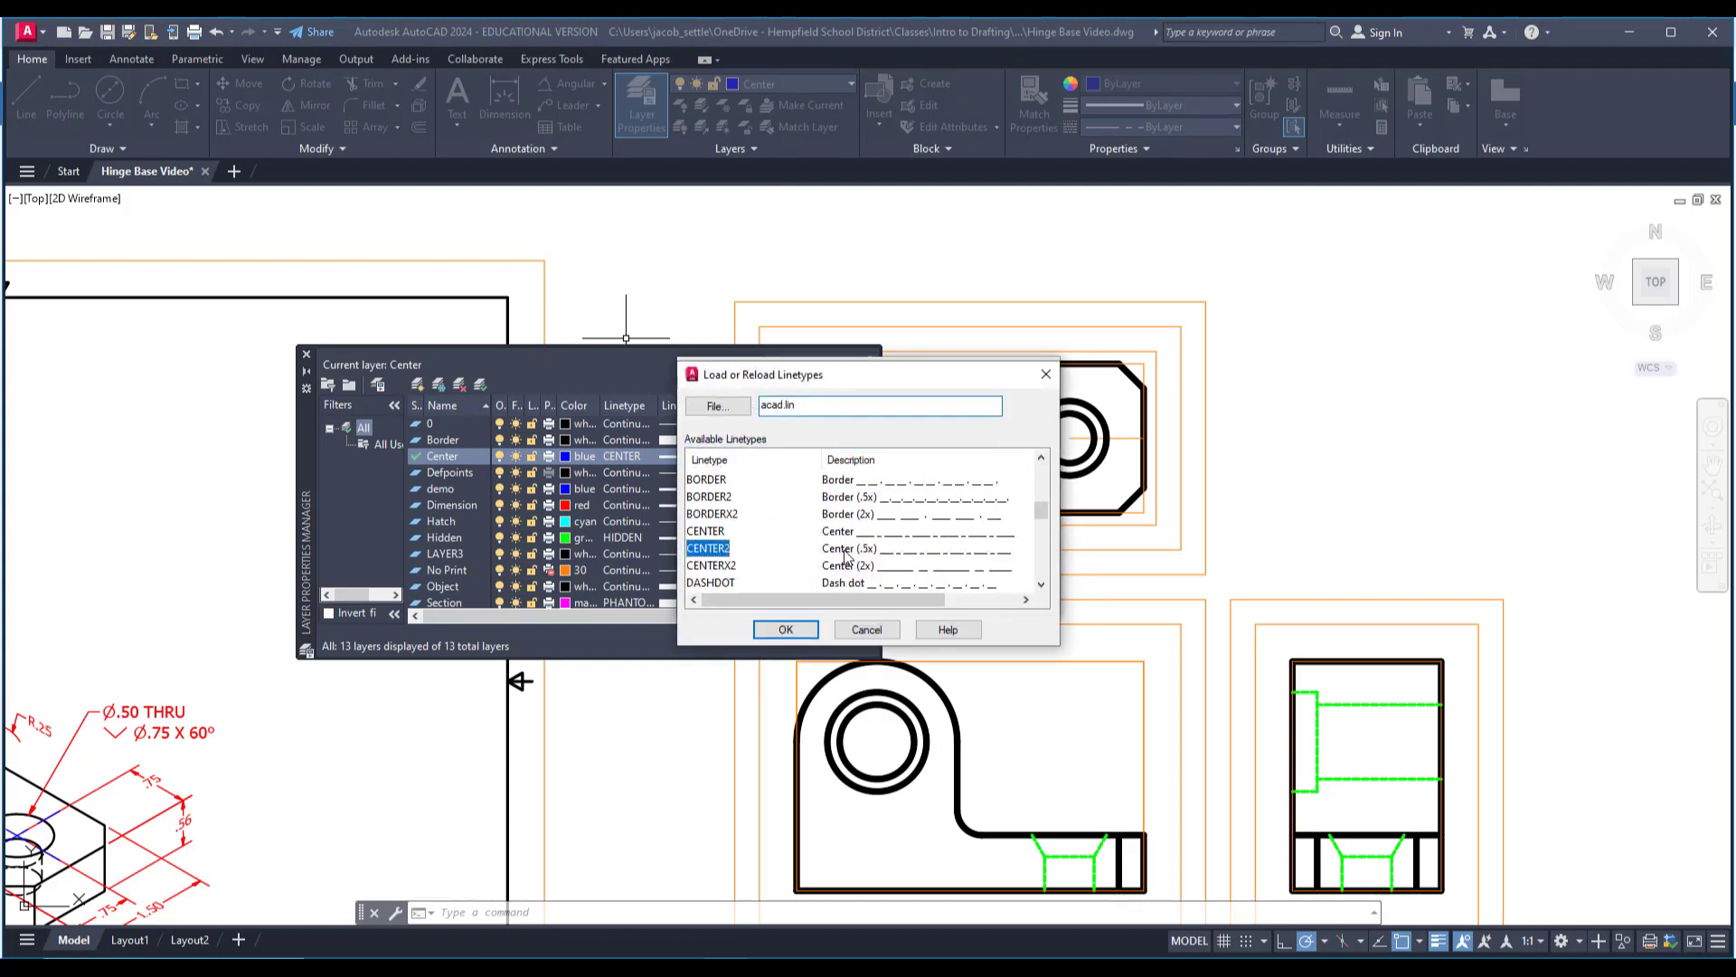
{"action": "left_click", "coordinate": [786, 629]}
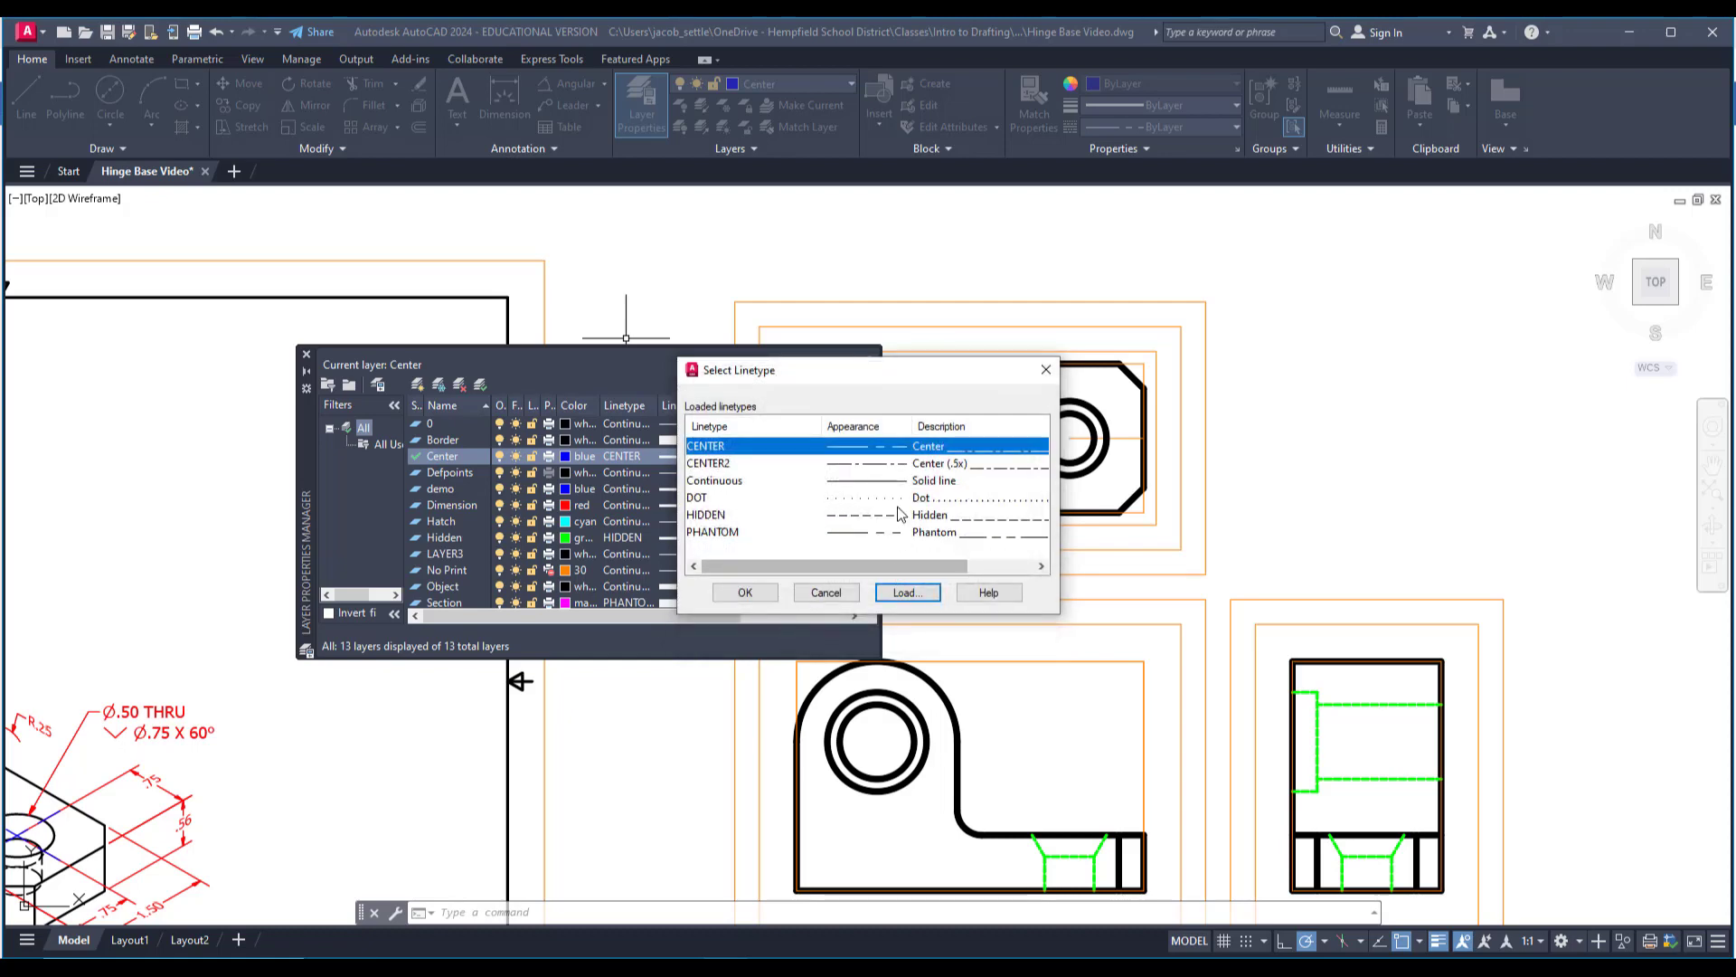
{"action": "left_click", "coordinate": [868, 464]}
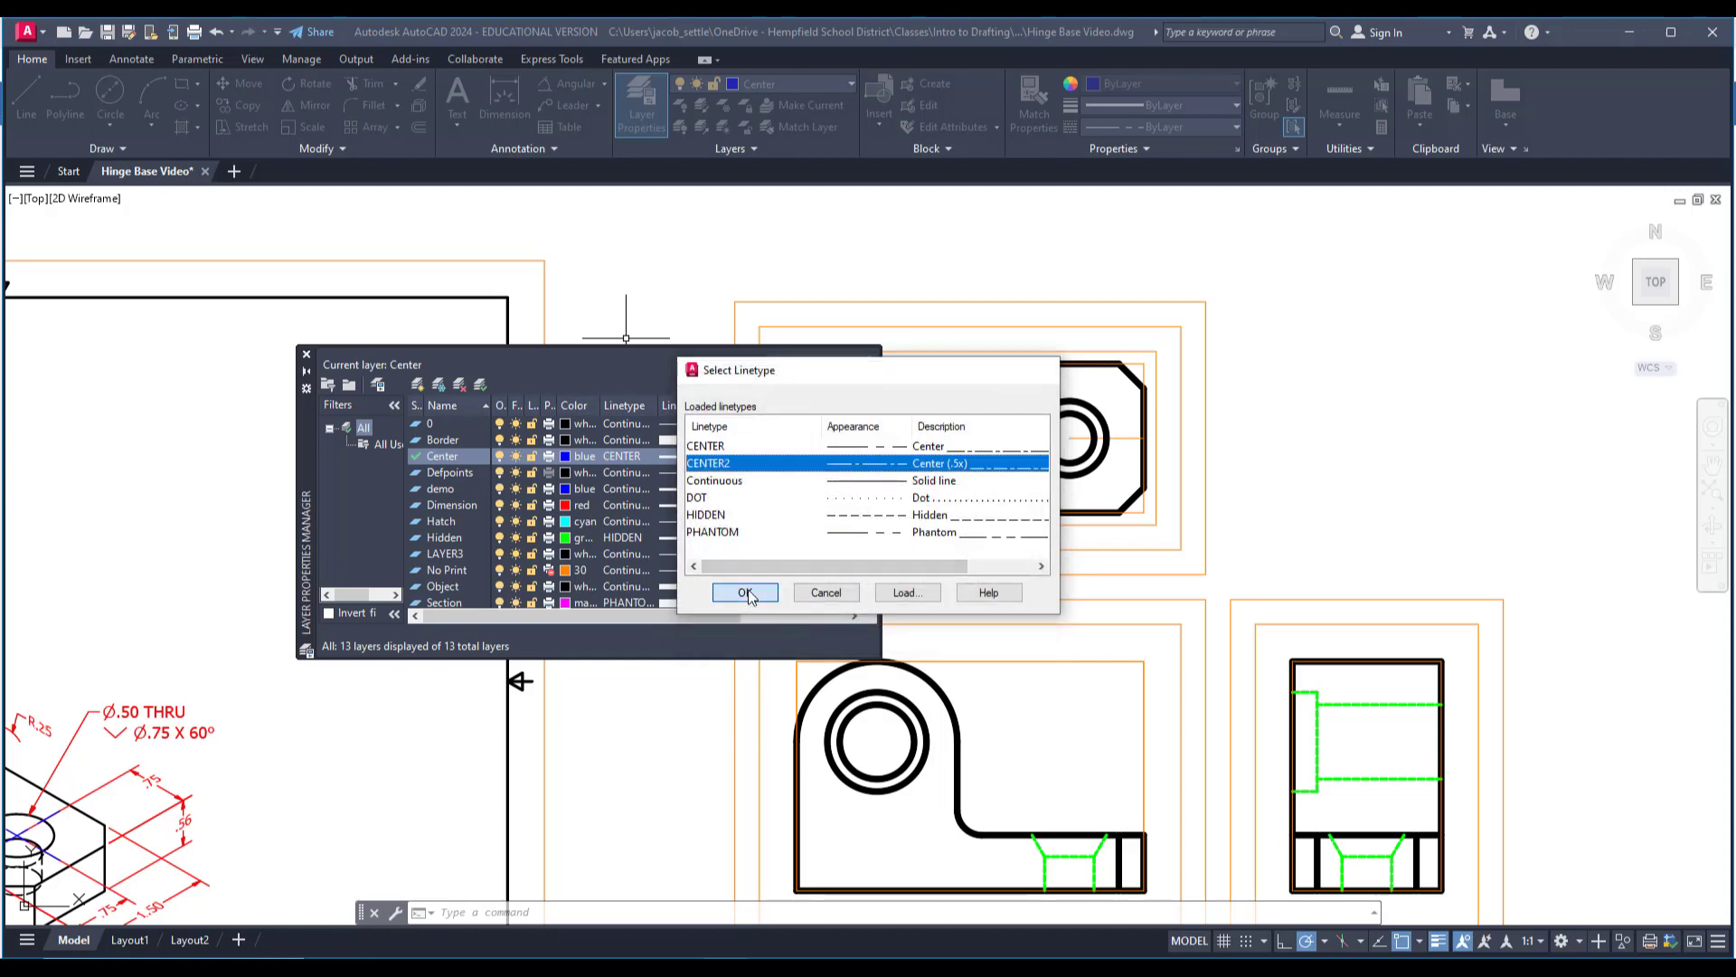
{"action": "left_click", "coordinate": [745, 593]}
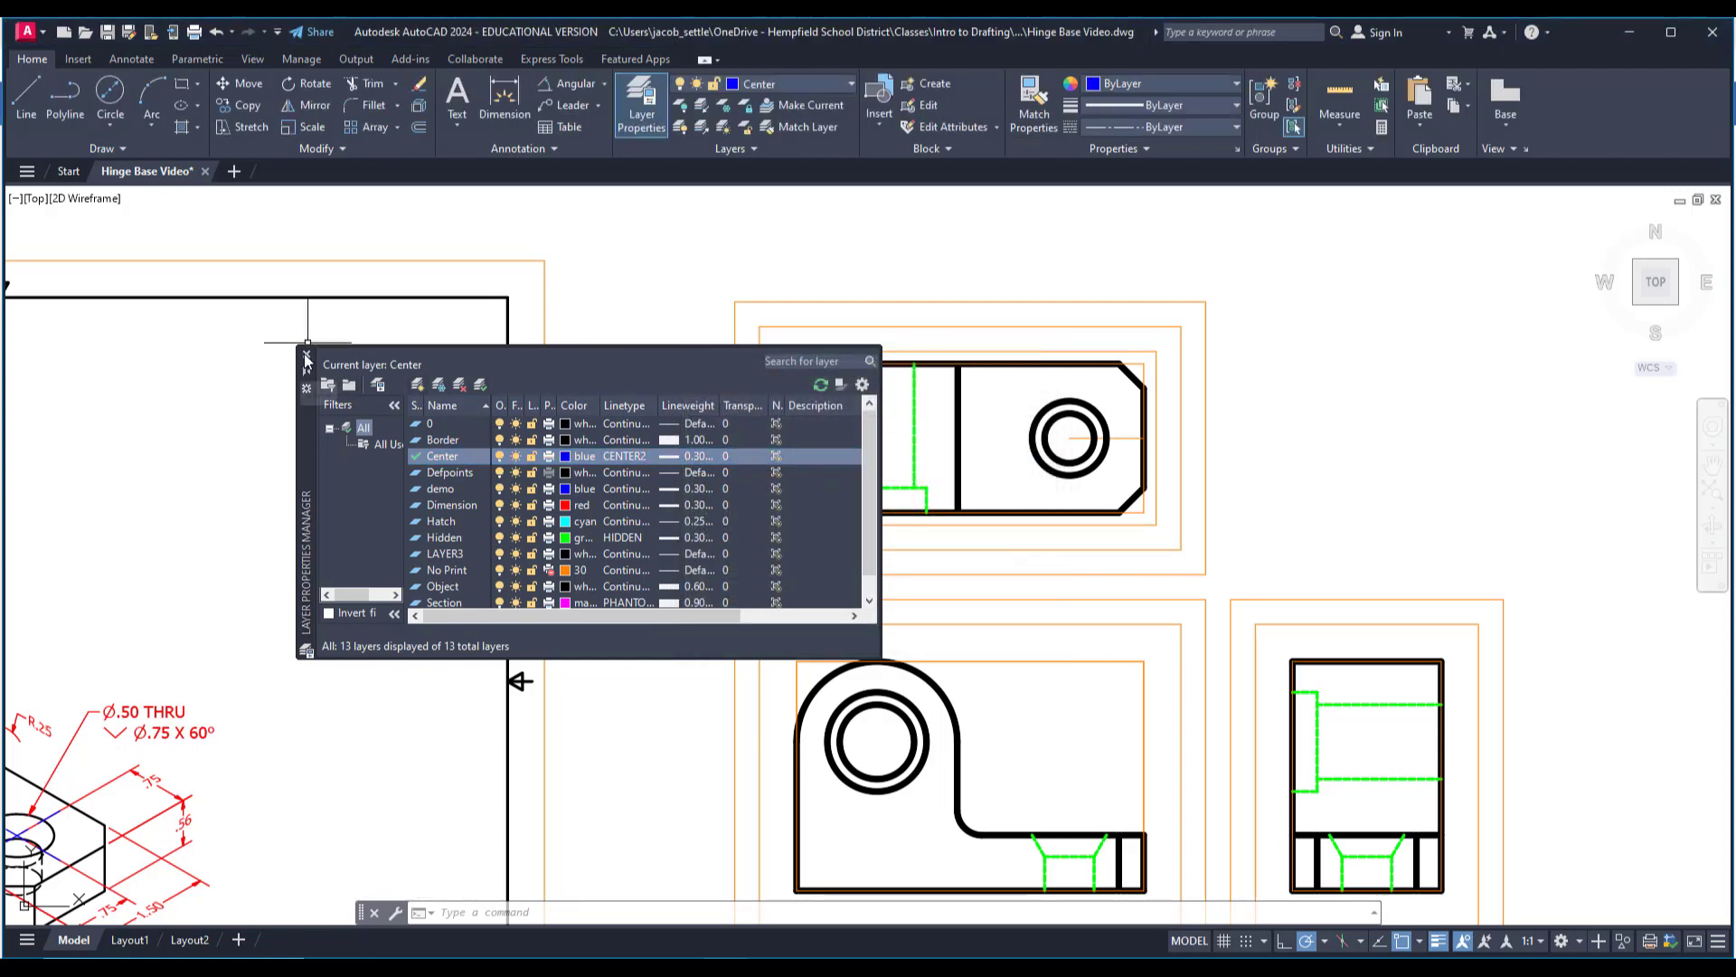
{"action": "left_click", "coordinate": [307, 357]}
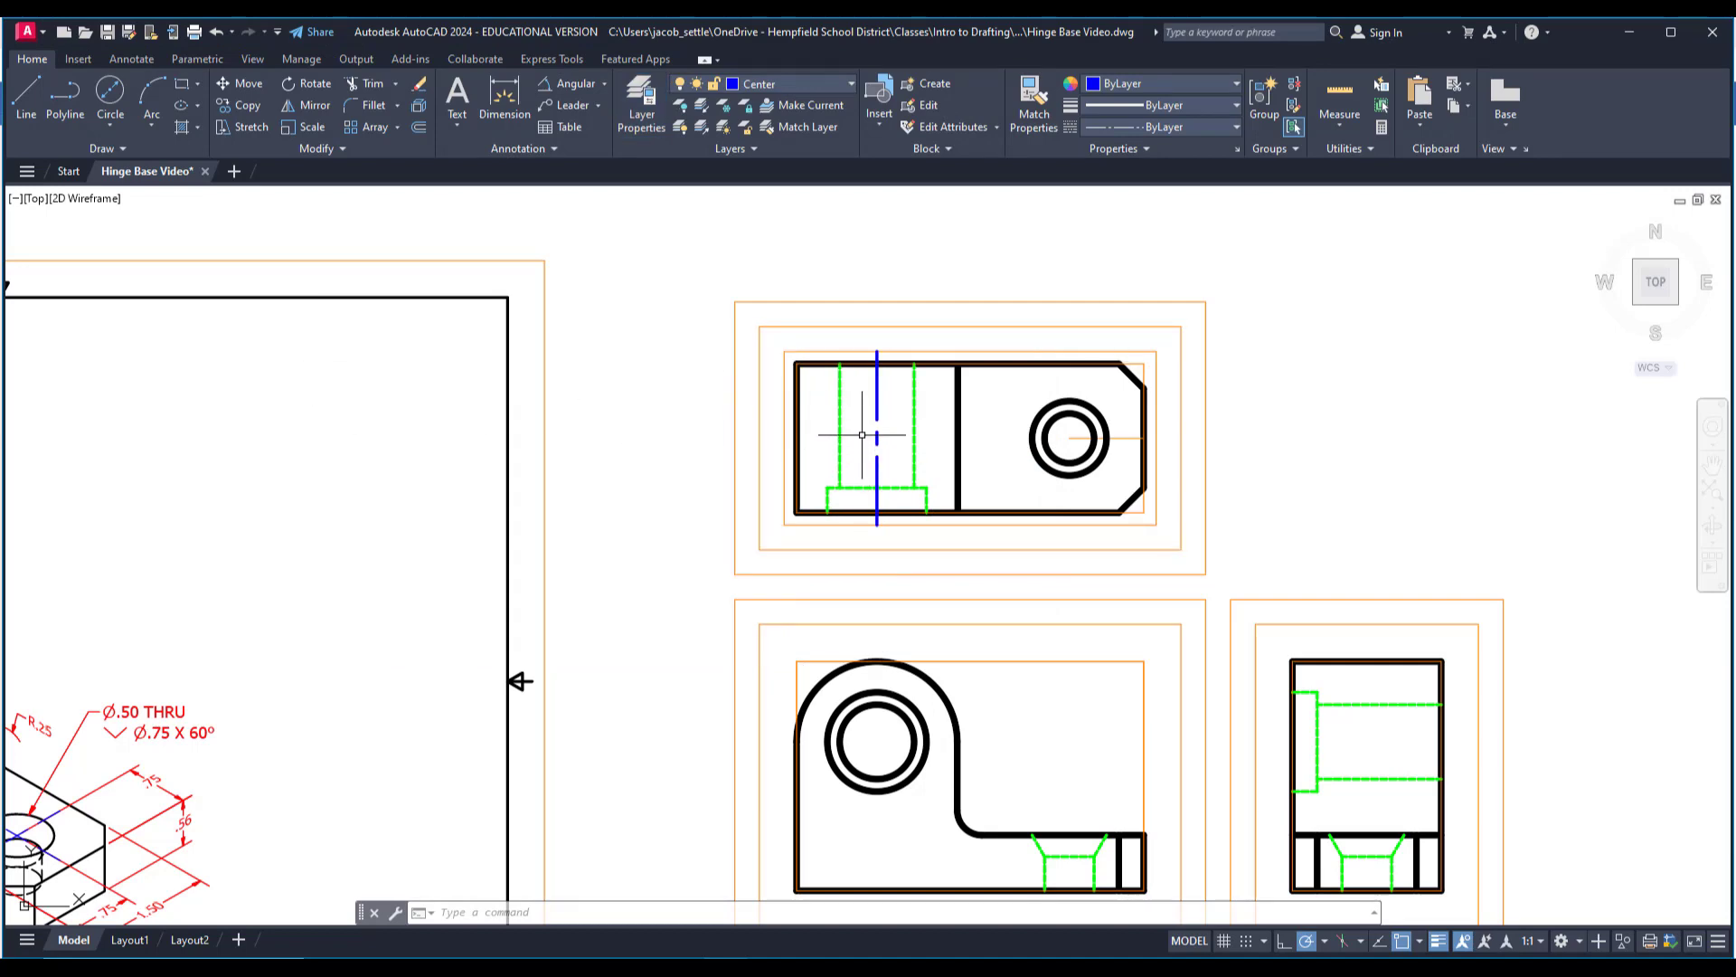
Offset the bounding rectangles of the right side view and the front view outward by .125.
{"action": "middle_click_drag", "start_coordinate": [862, 435], "coordinate": [803, 311]}
{"action": "middle_click_drag", "start_coordinate": [1065, 693], "coordinate": [897, 720]}
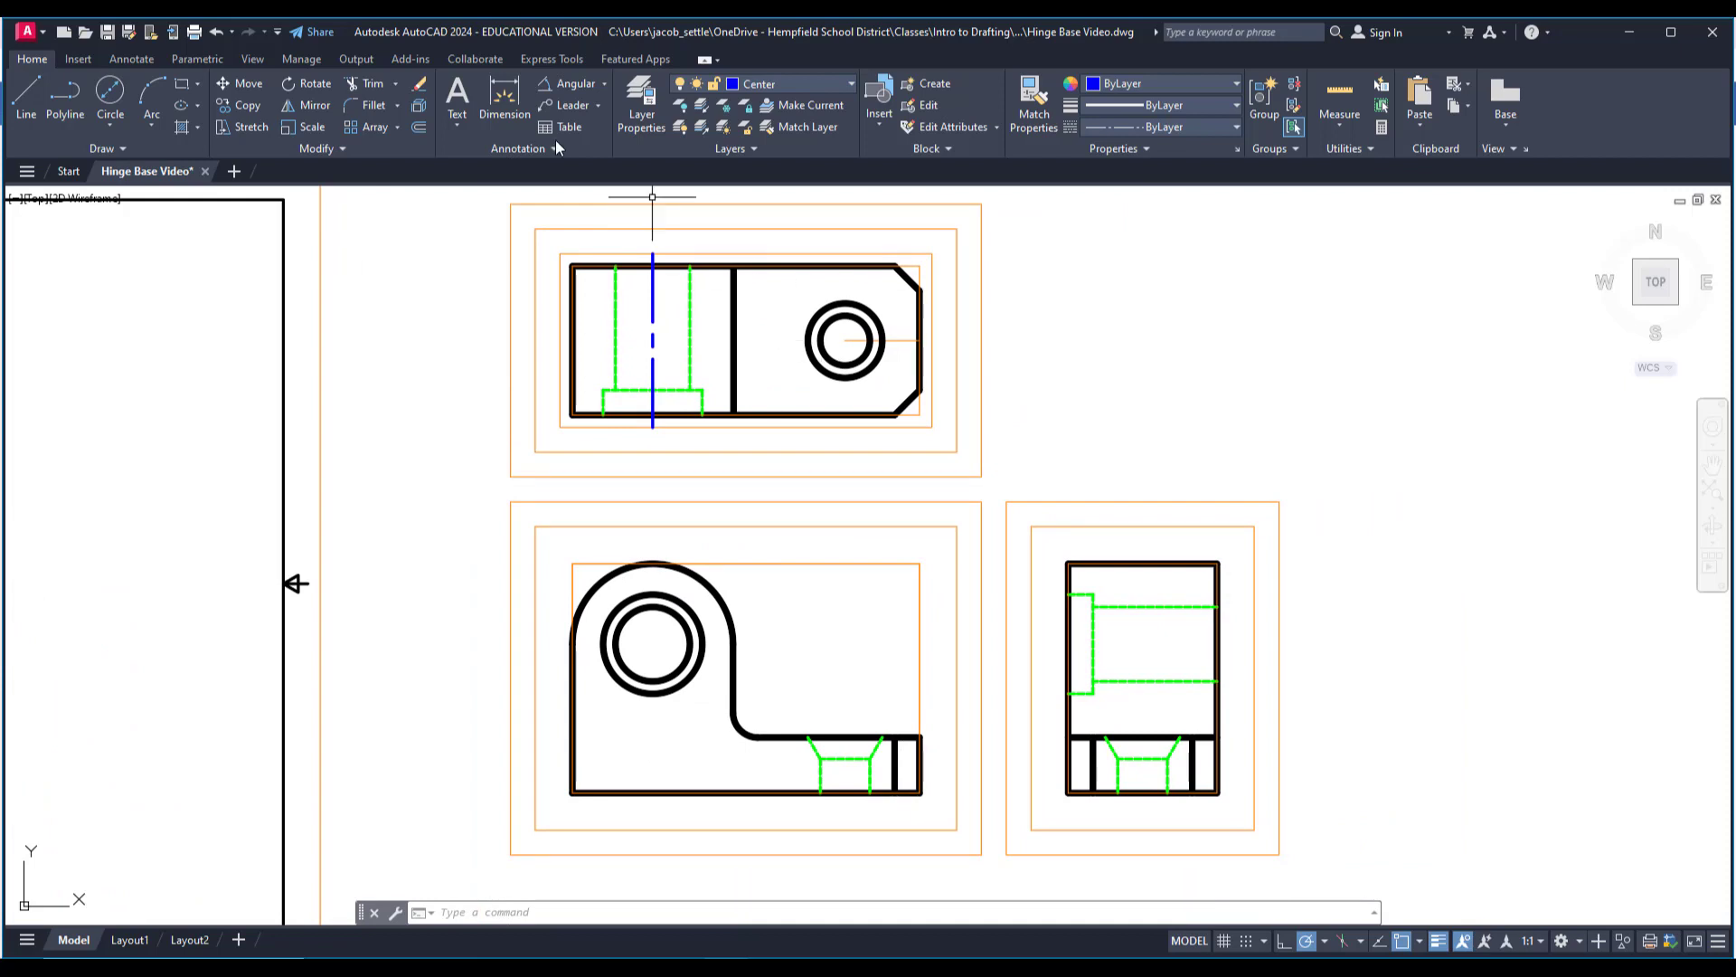
{"action": "left_click", "coordinate": [417, 126]}
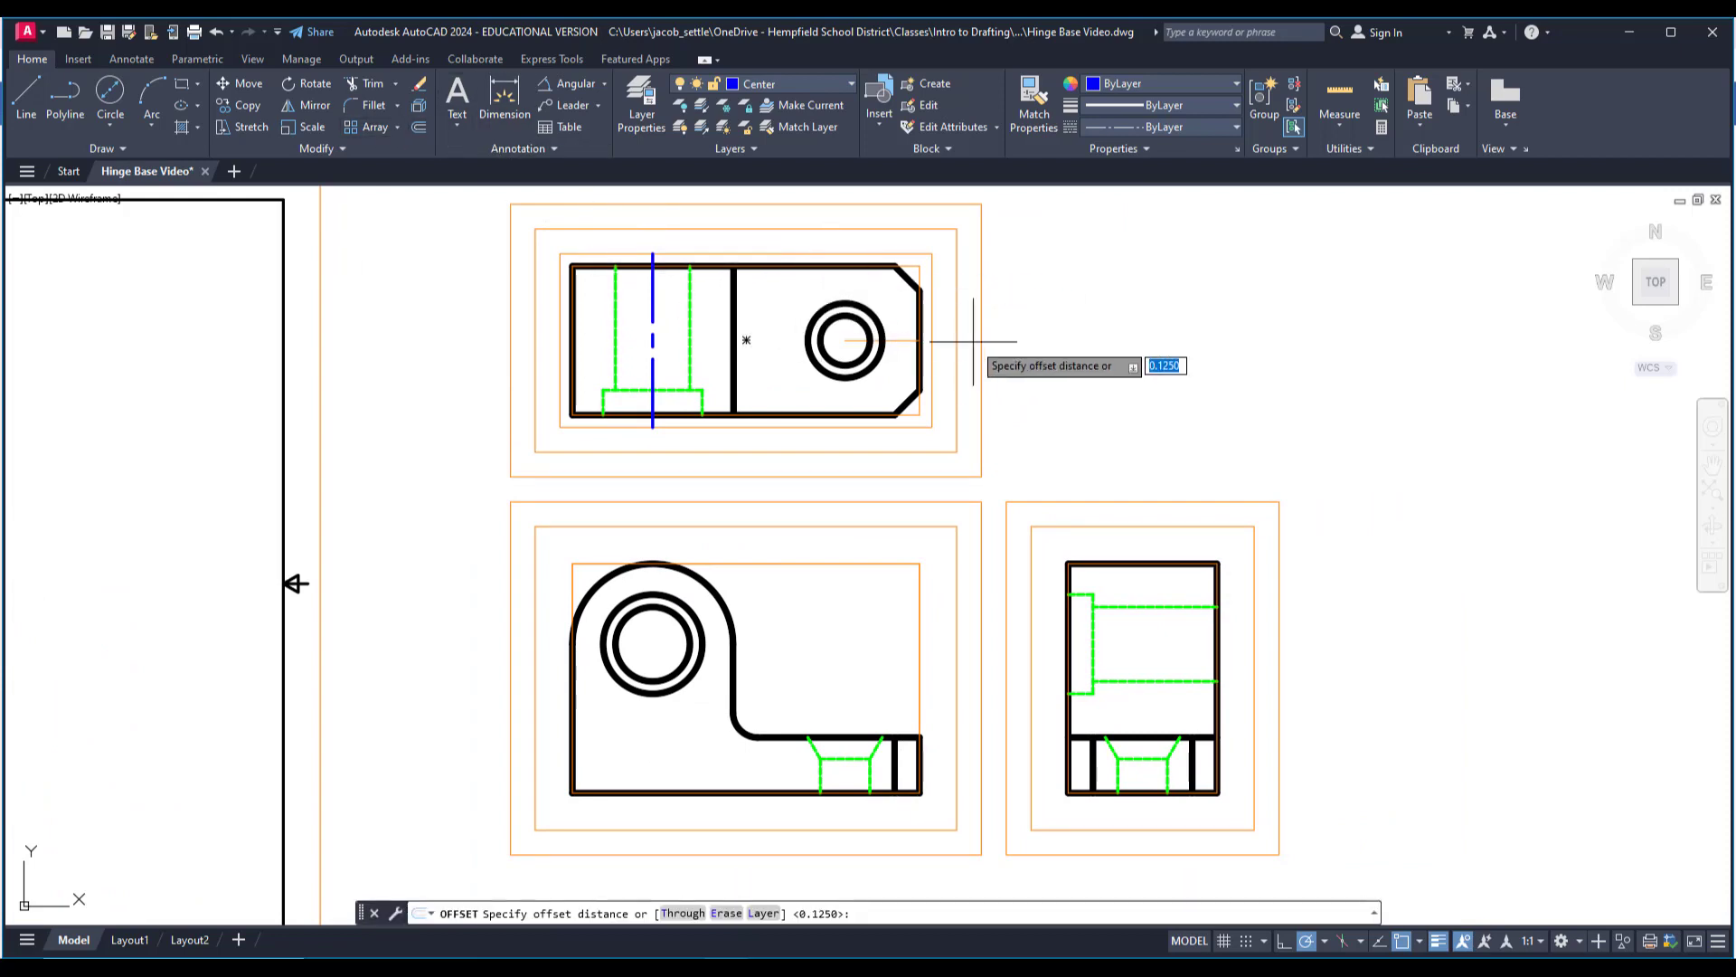
{"action": "key", "text": "Return"}
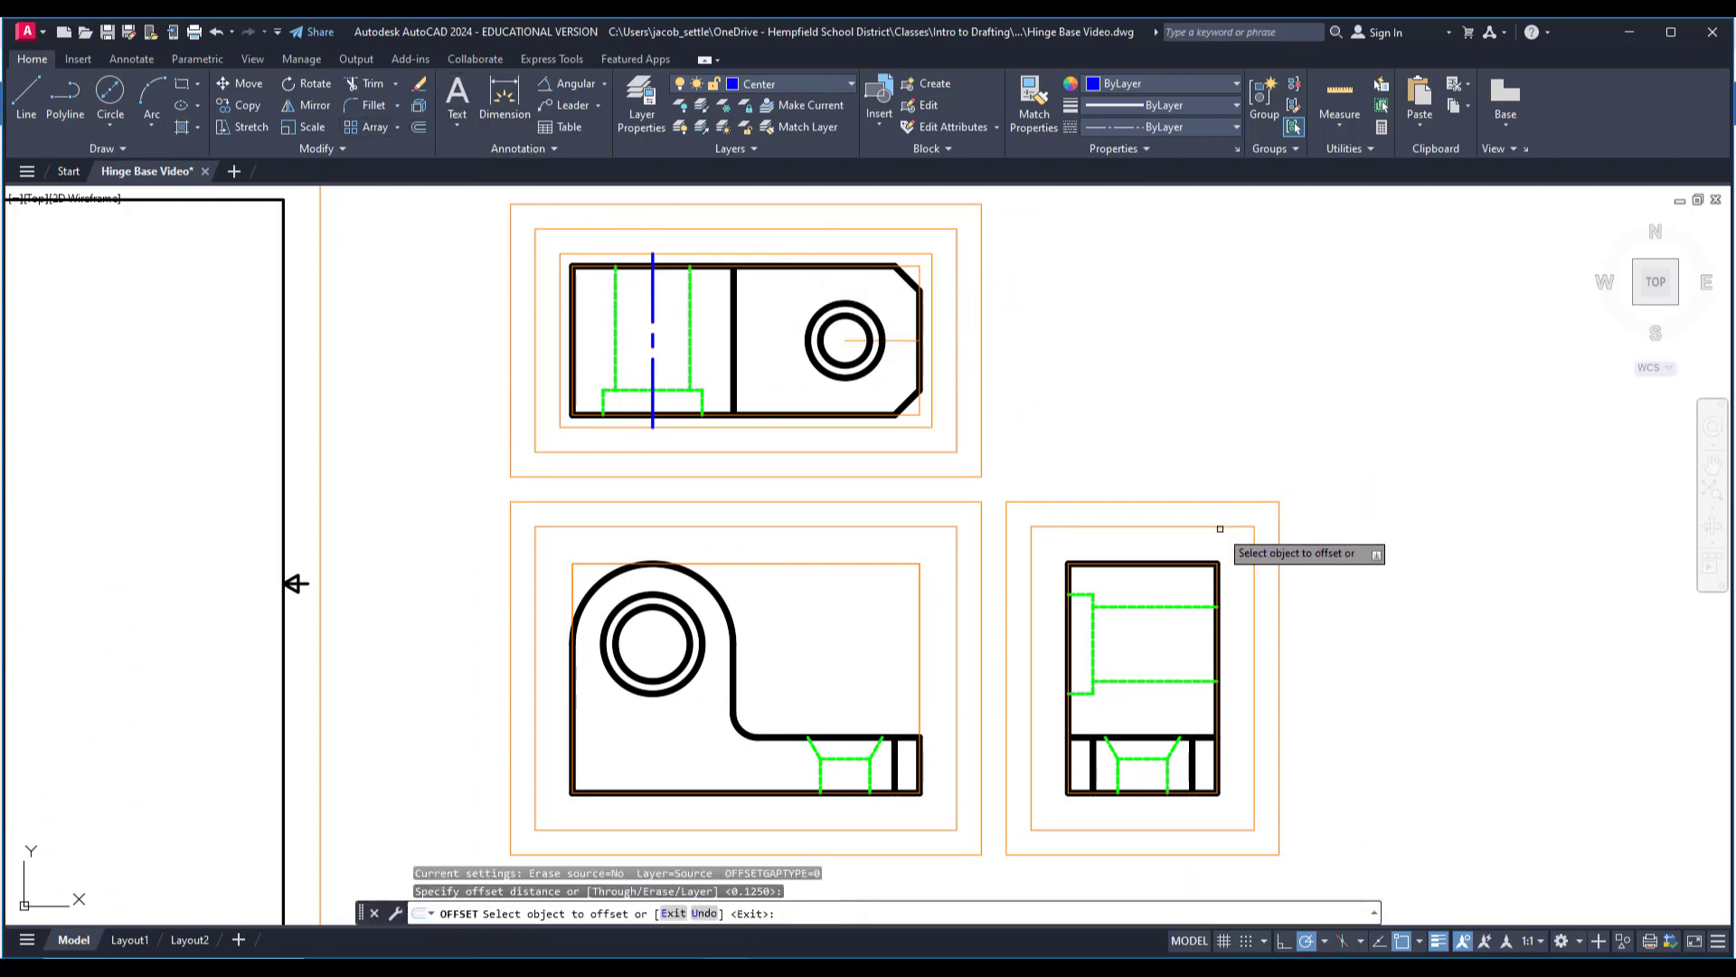
{"action": "left_click", "coordinate": [1217, 586]}
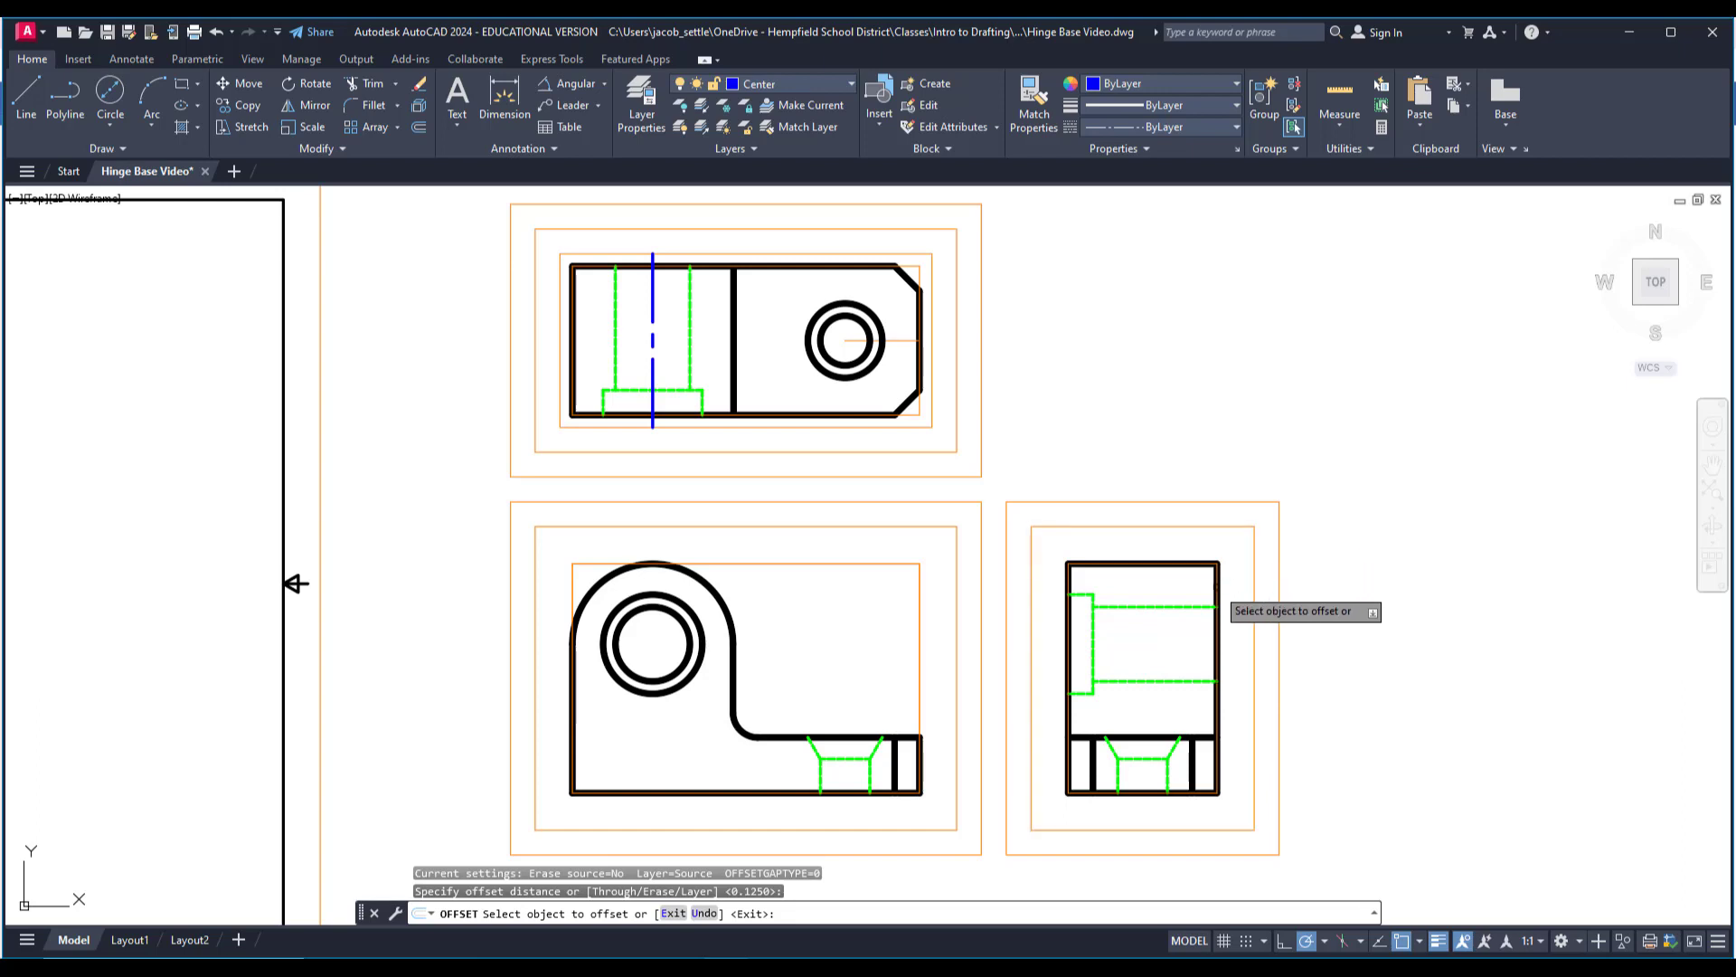
{"action": "left_click", "coordinate": [1216, 593]}
{"action": "scroll", "coordinate": [981, 673], "scroll_direction": "up", "scroll_amount": 2}
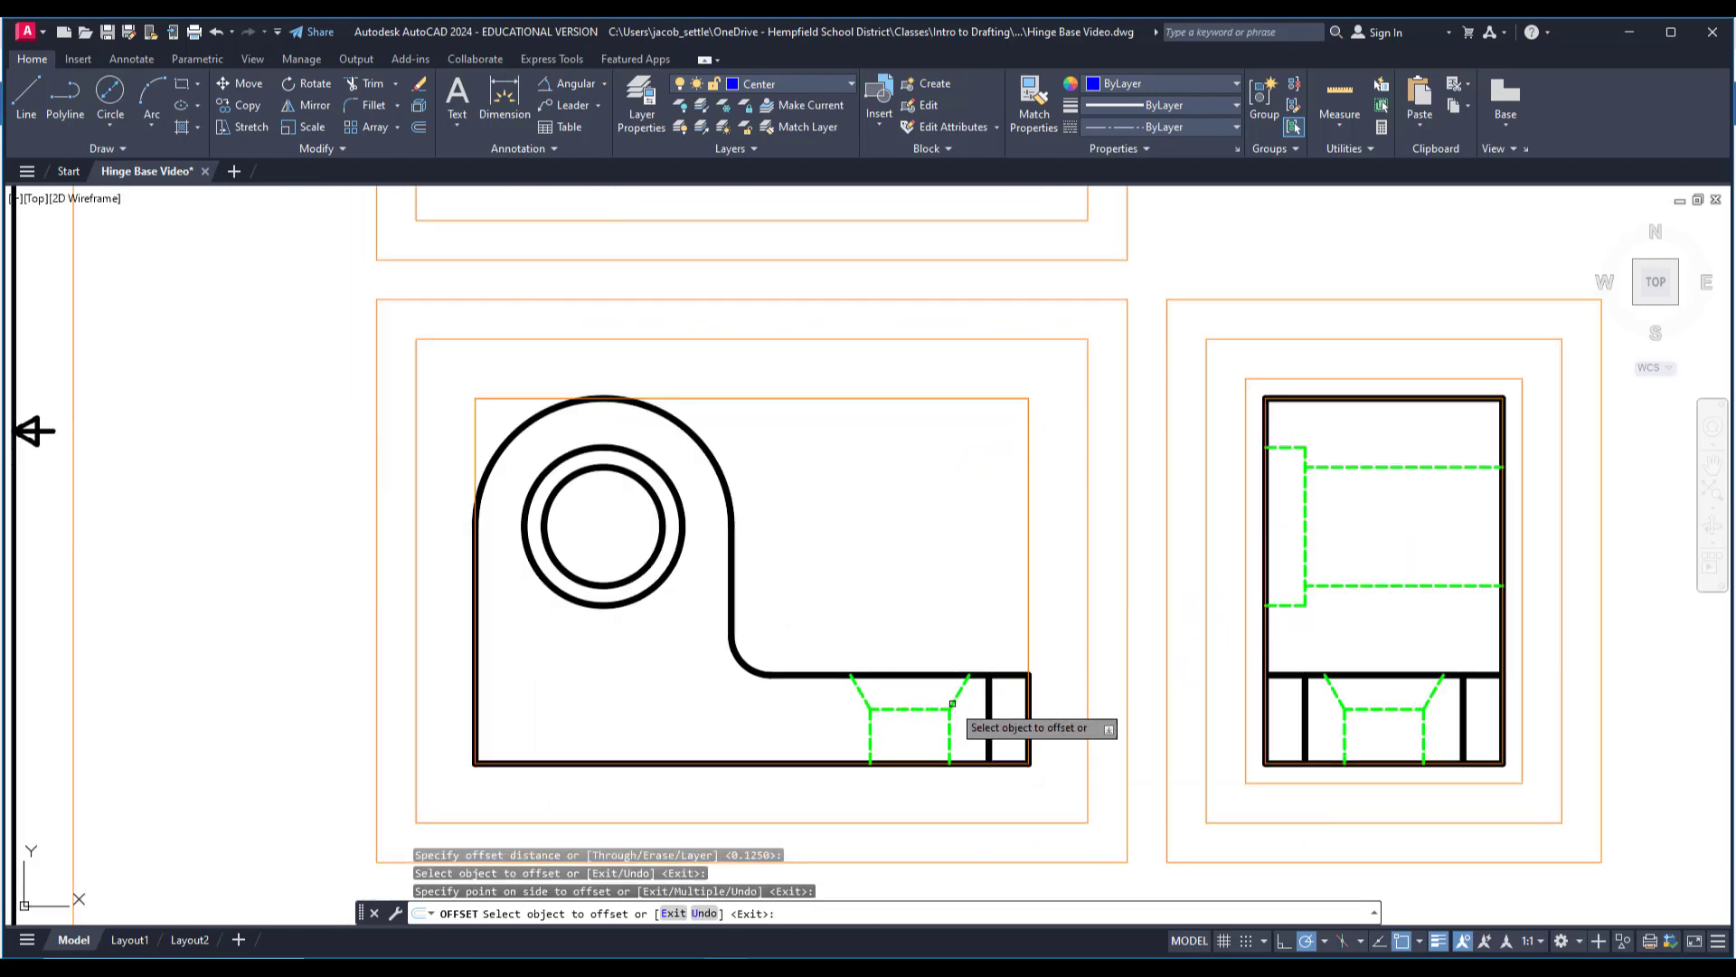
{"action": "left_click", "coordinate": [902, 765]}
{"action": "left_click", "coordinate": [919, 395]}
{"action": "scroll", "coordinate": [923, 672], "scroll_direction": "up", "scroll_amount": 2}
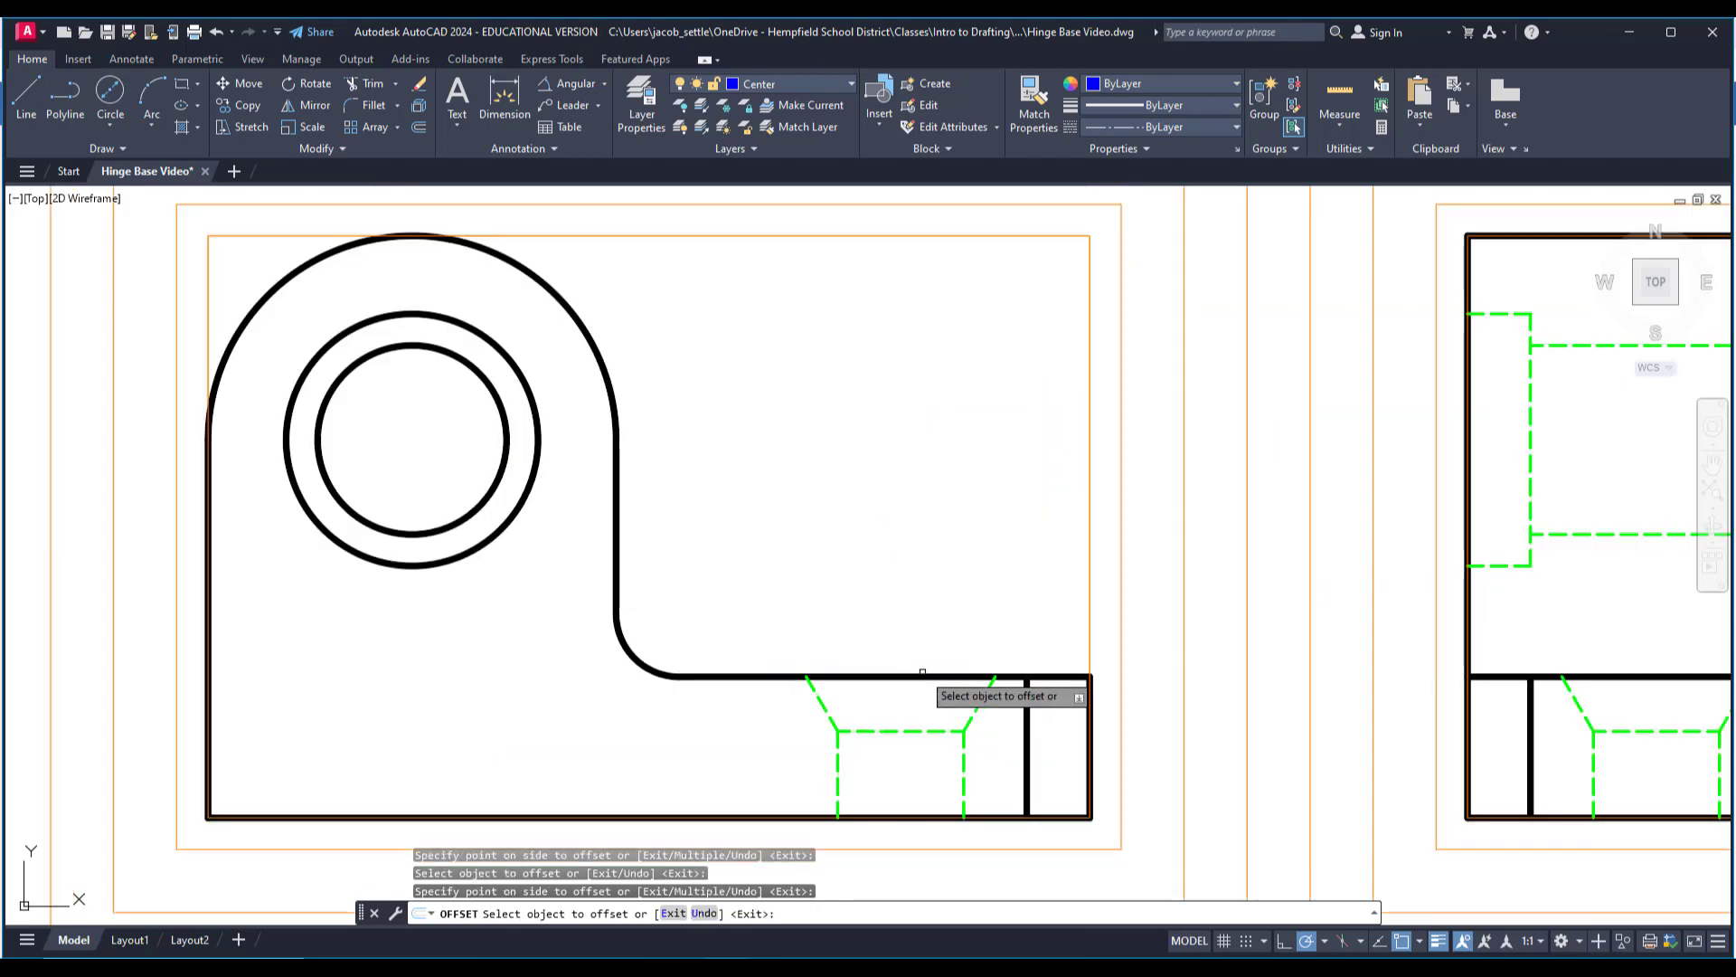
{"action": "key", "text": "Escape"}
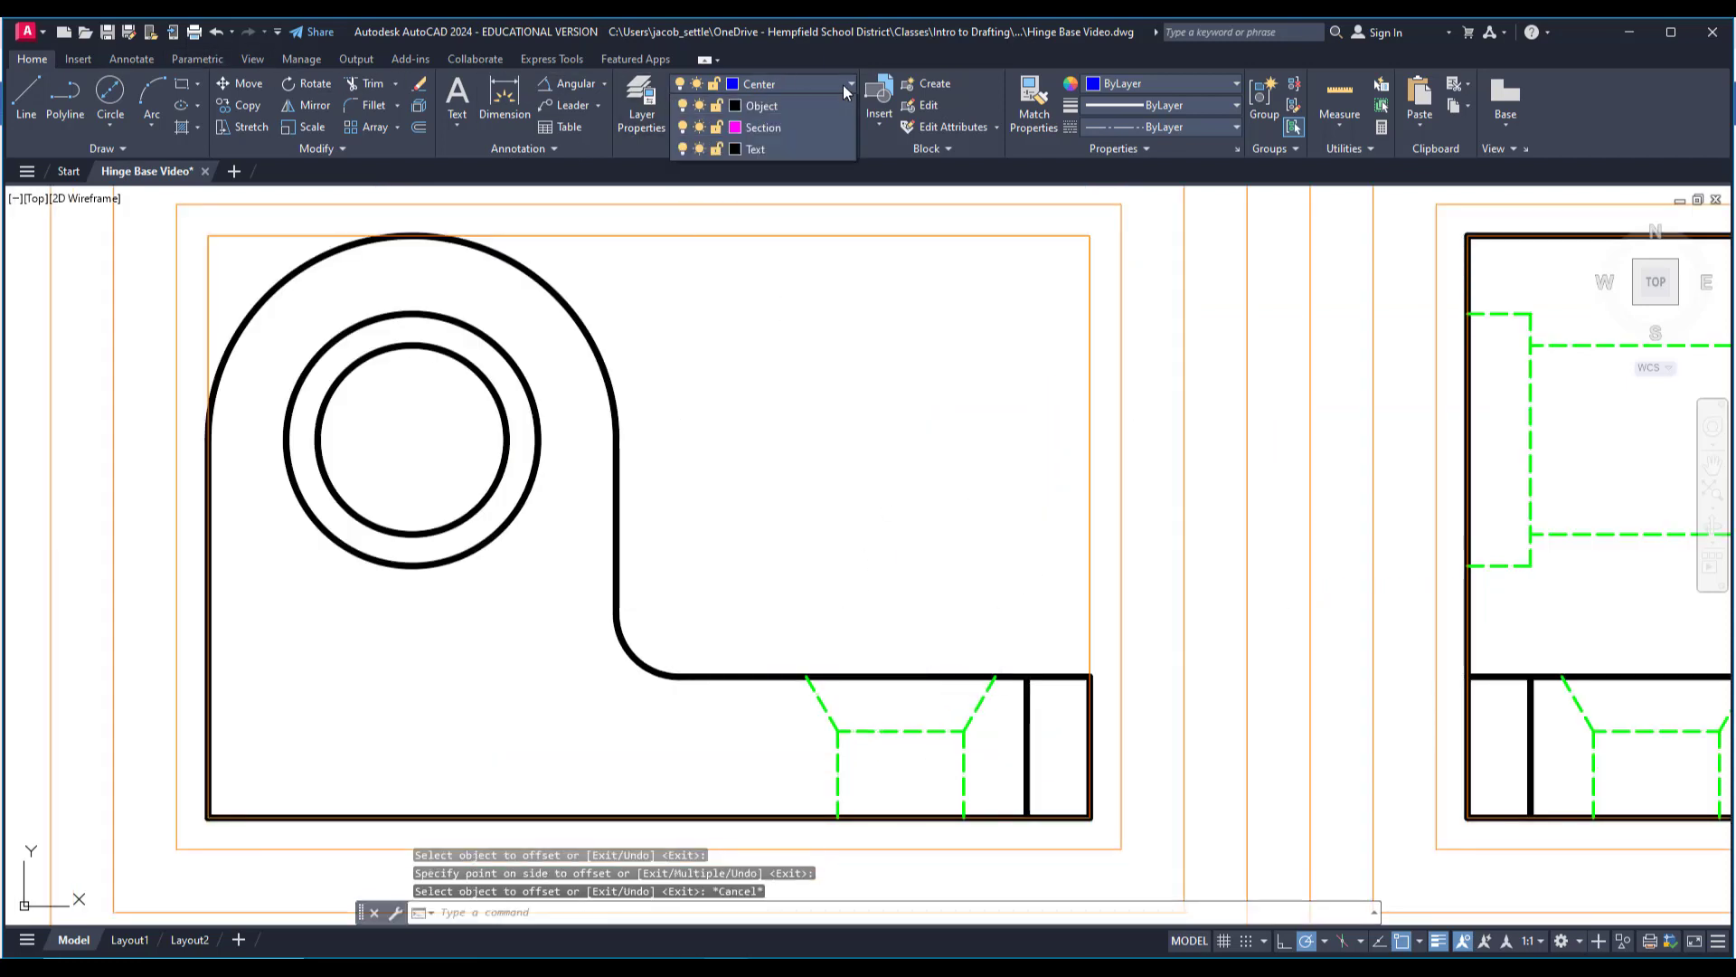
On the No Print layer, draw a horizontal guide about 1.3 long, .125 above the base's upper edge in the front view, starting at its outer end.
{"action": "left_click", "coordinate": [843, 85]}
{"action": "left_click", "coordinate": [761, 299]}
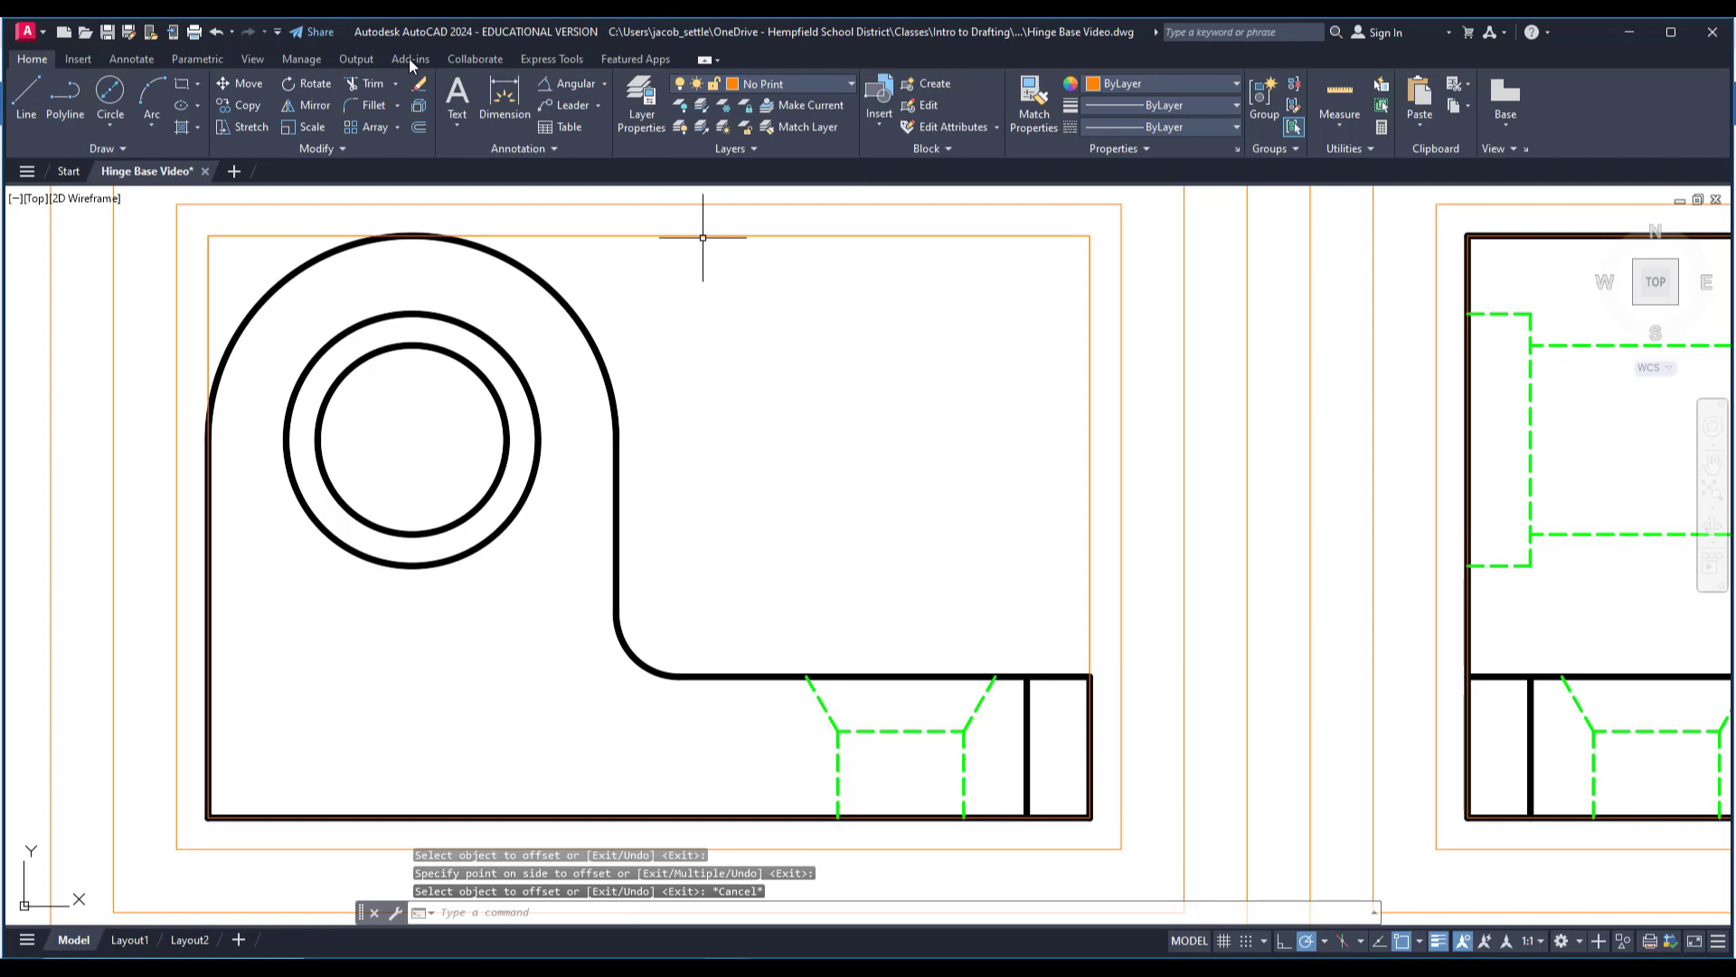
{"action": "left_click", "coordinate": [34, 96]}
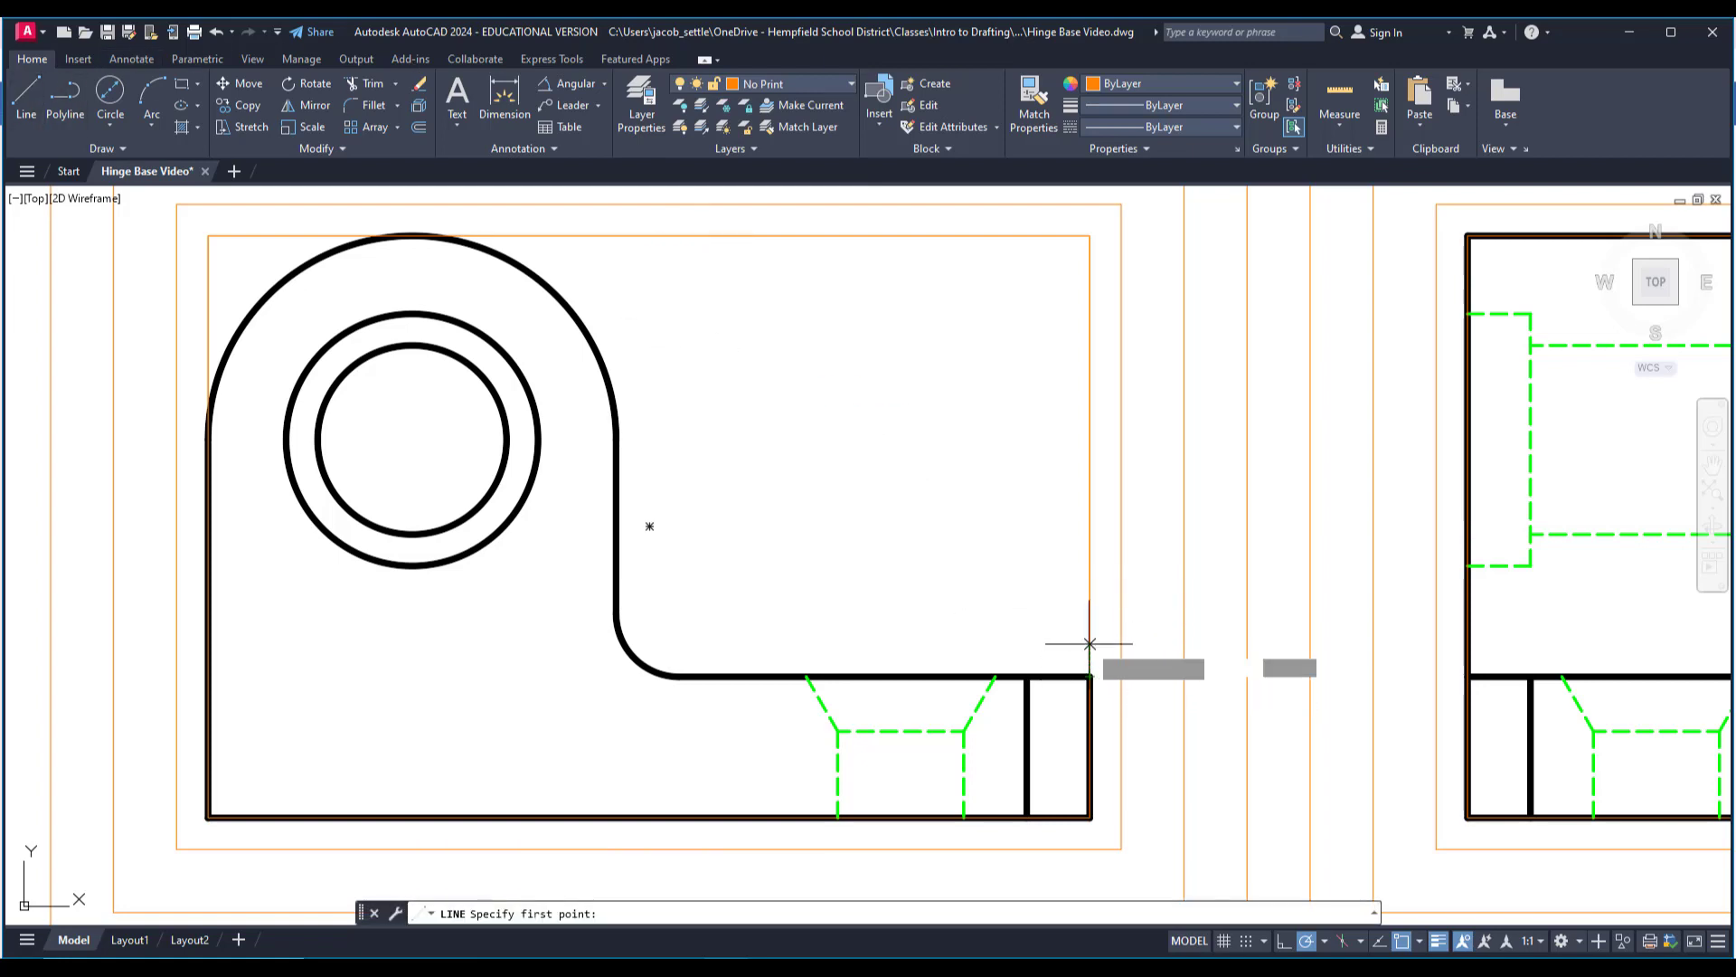
{"action": "type", "text": ".125"}
{"action": "key", "text": "Return"}
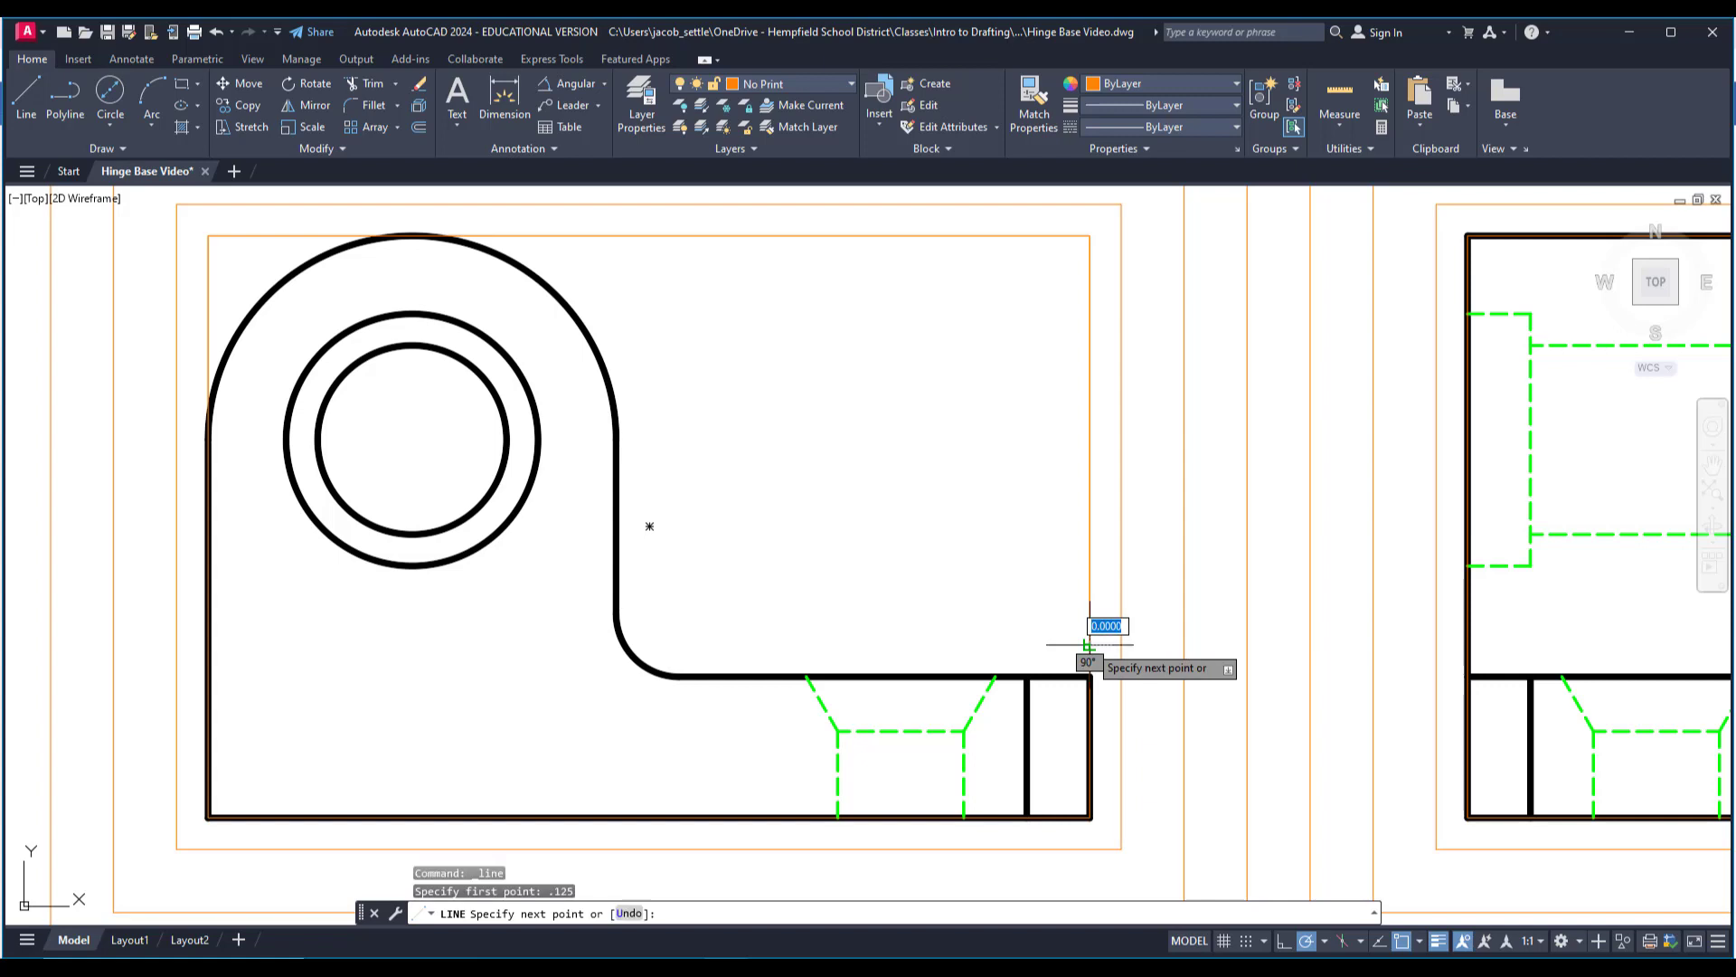
{"action": "left_click", "coordinate": [750, 645]}
{"action": "key", "text": "Escape"}
On the Center layer, draw a vertical line from the midpoint of the front view's countersink base up to the horizontal guide.
{"action": "middle_click_drag", "start_coordinate": [805, 284], "coordinate": [829, 202]}
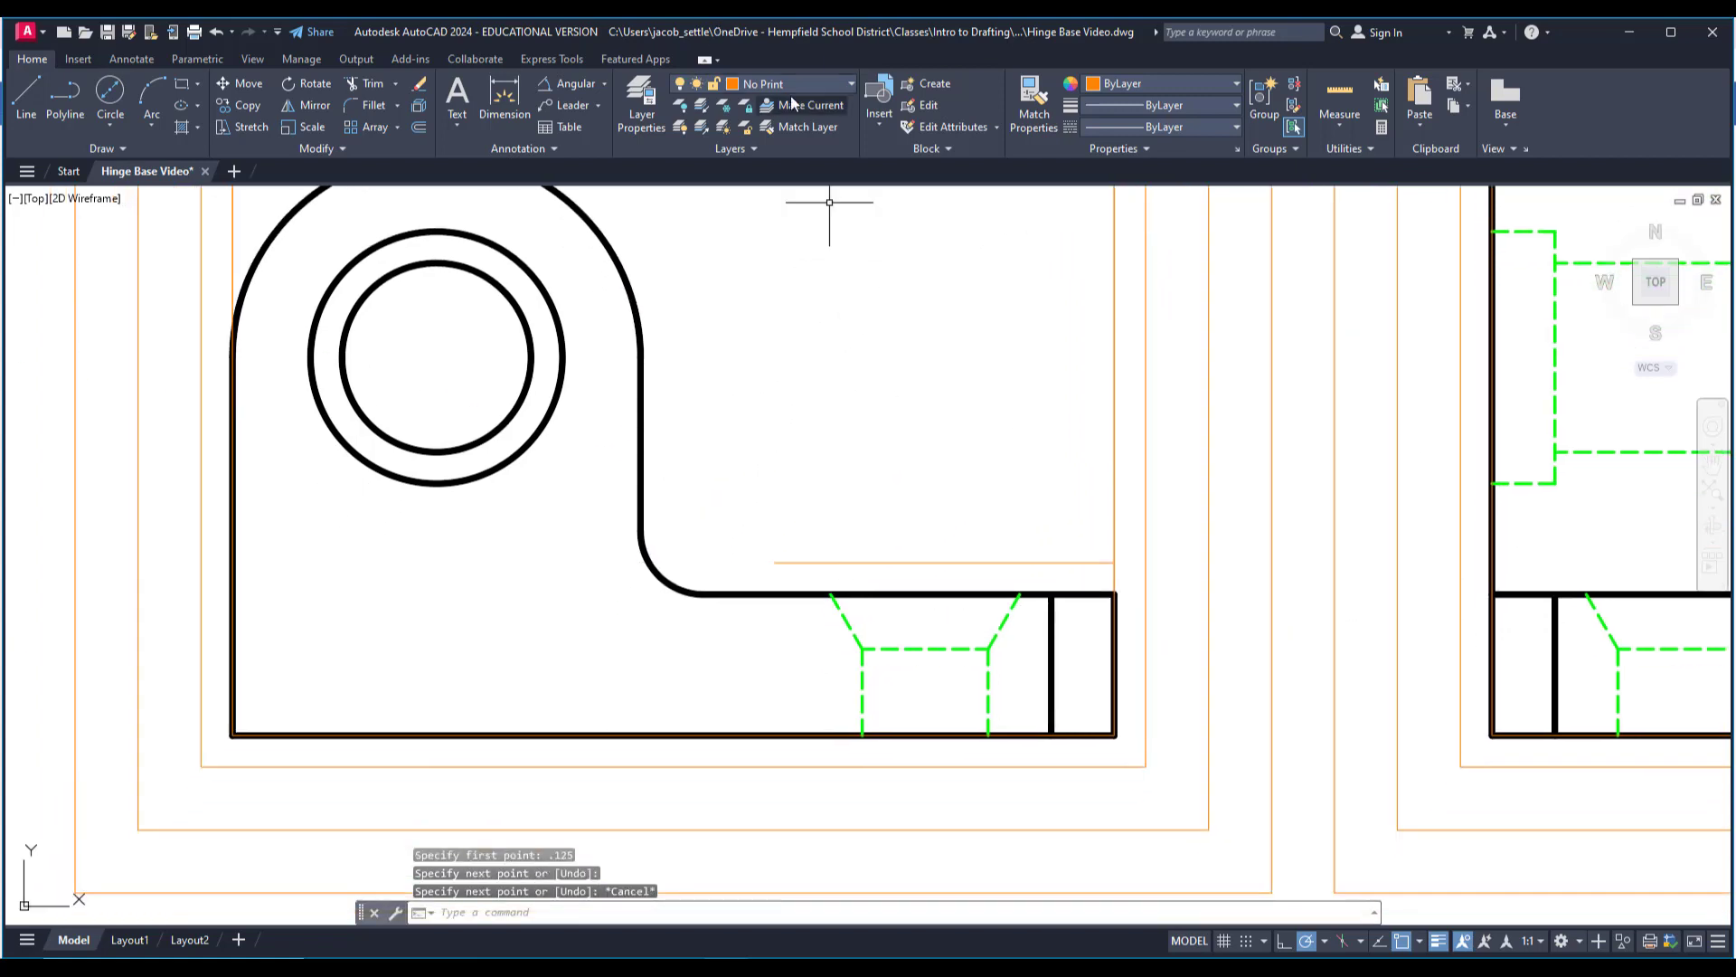
{"action": "left_click", "coordinate": [805, 87]}
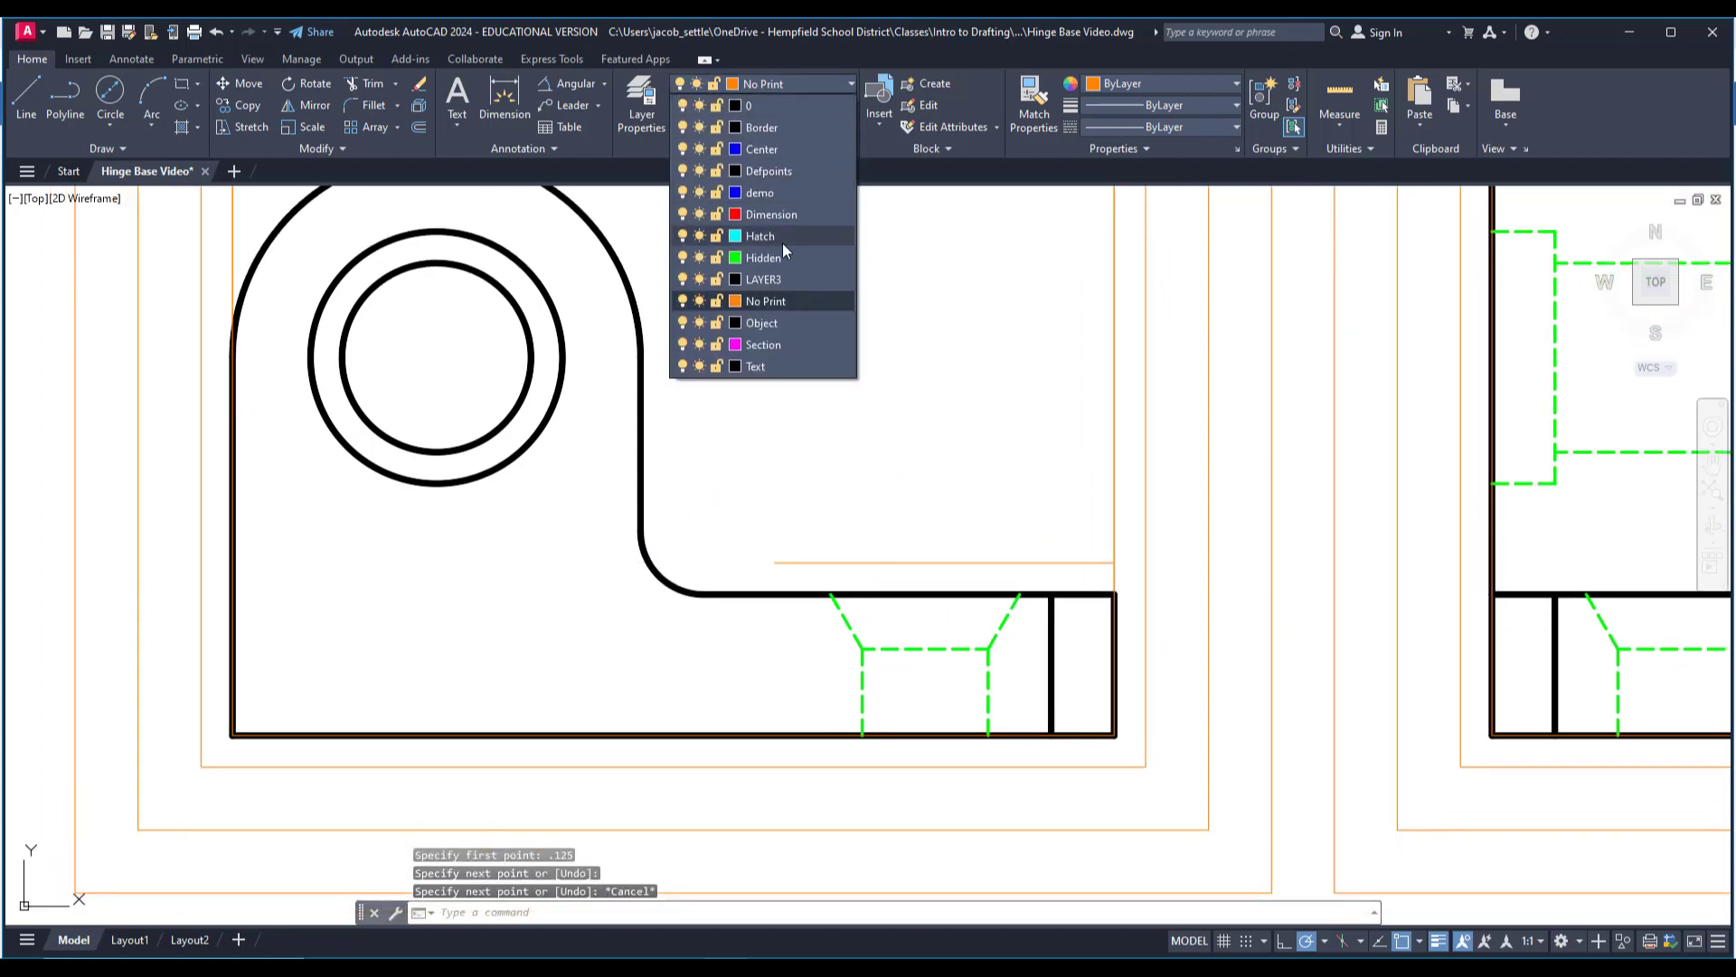
{"action": "left_click", "coordinate": [783, 149]}
{"action": "key", "text": "Return"}
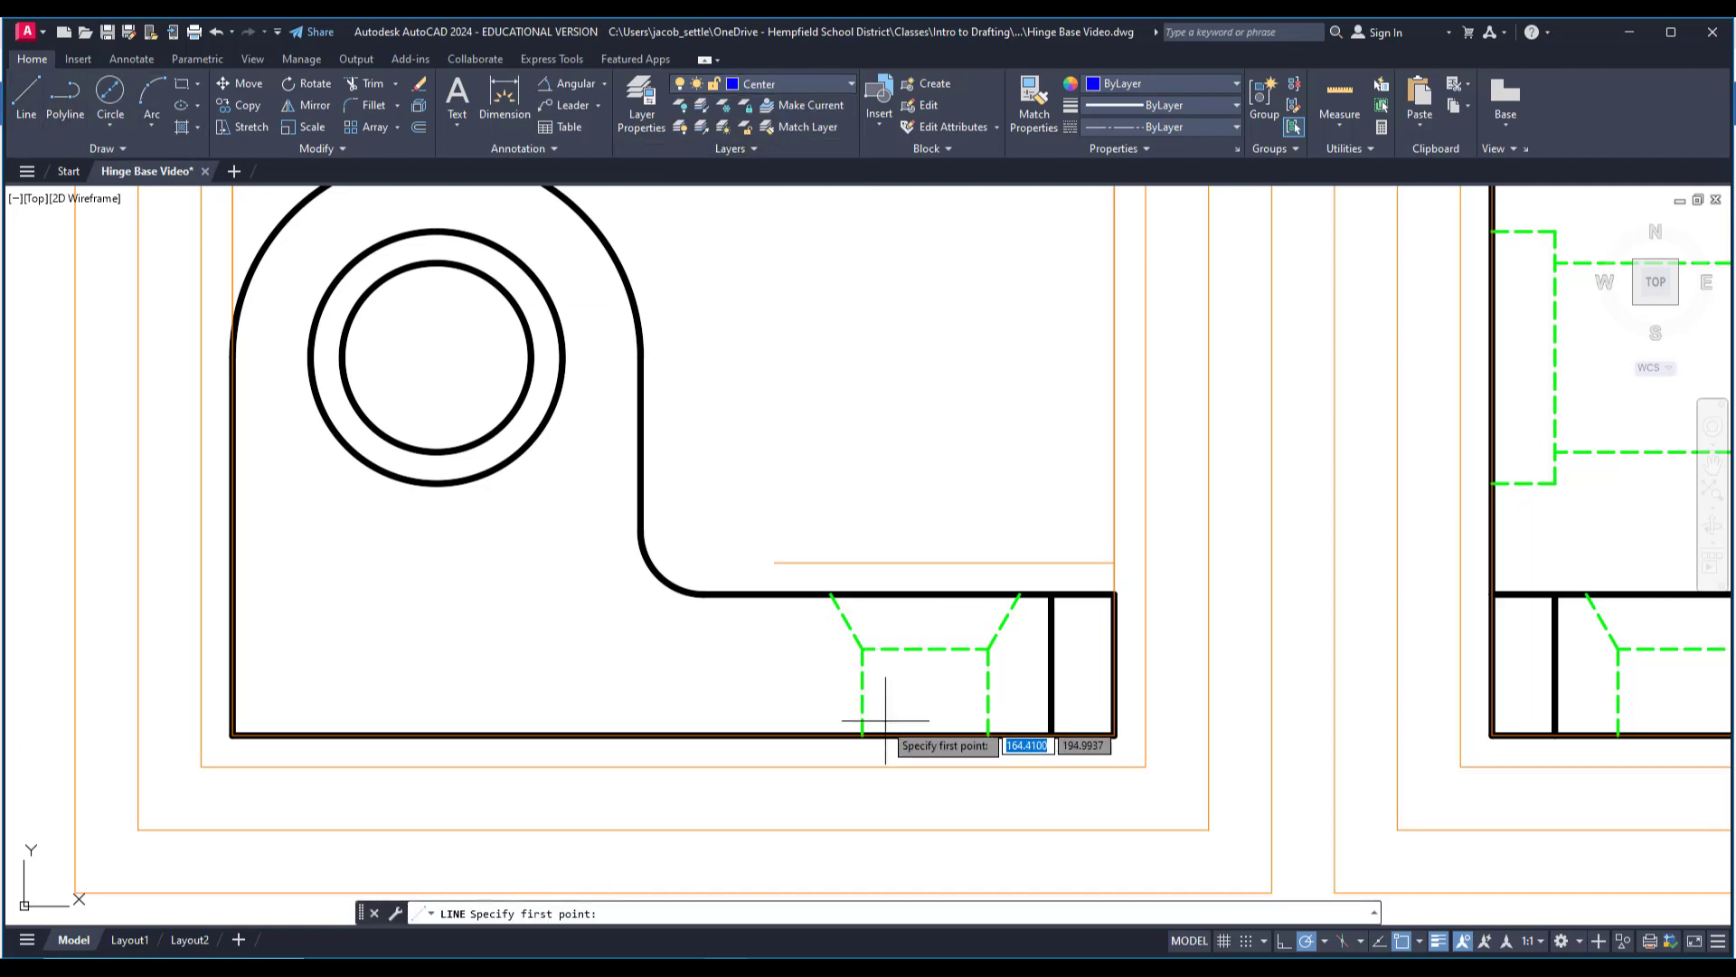
{"action": "left_click", "coordinate": [925, 649]}
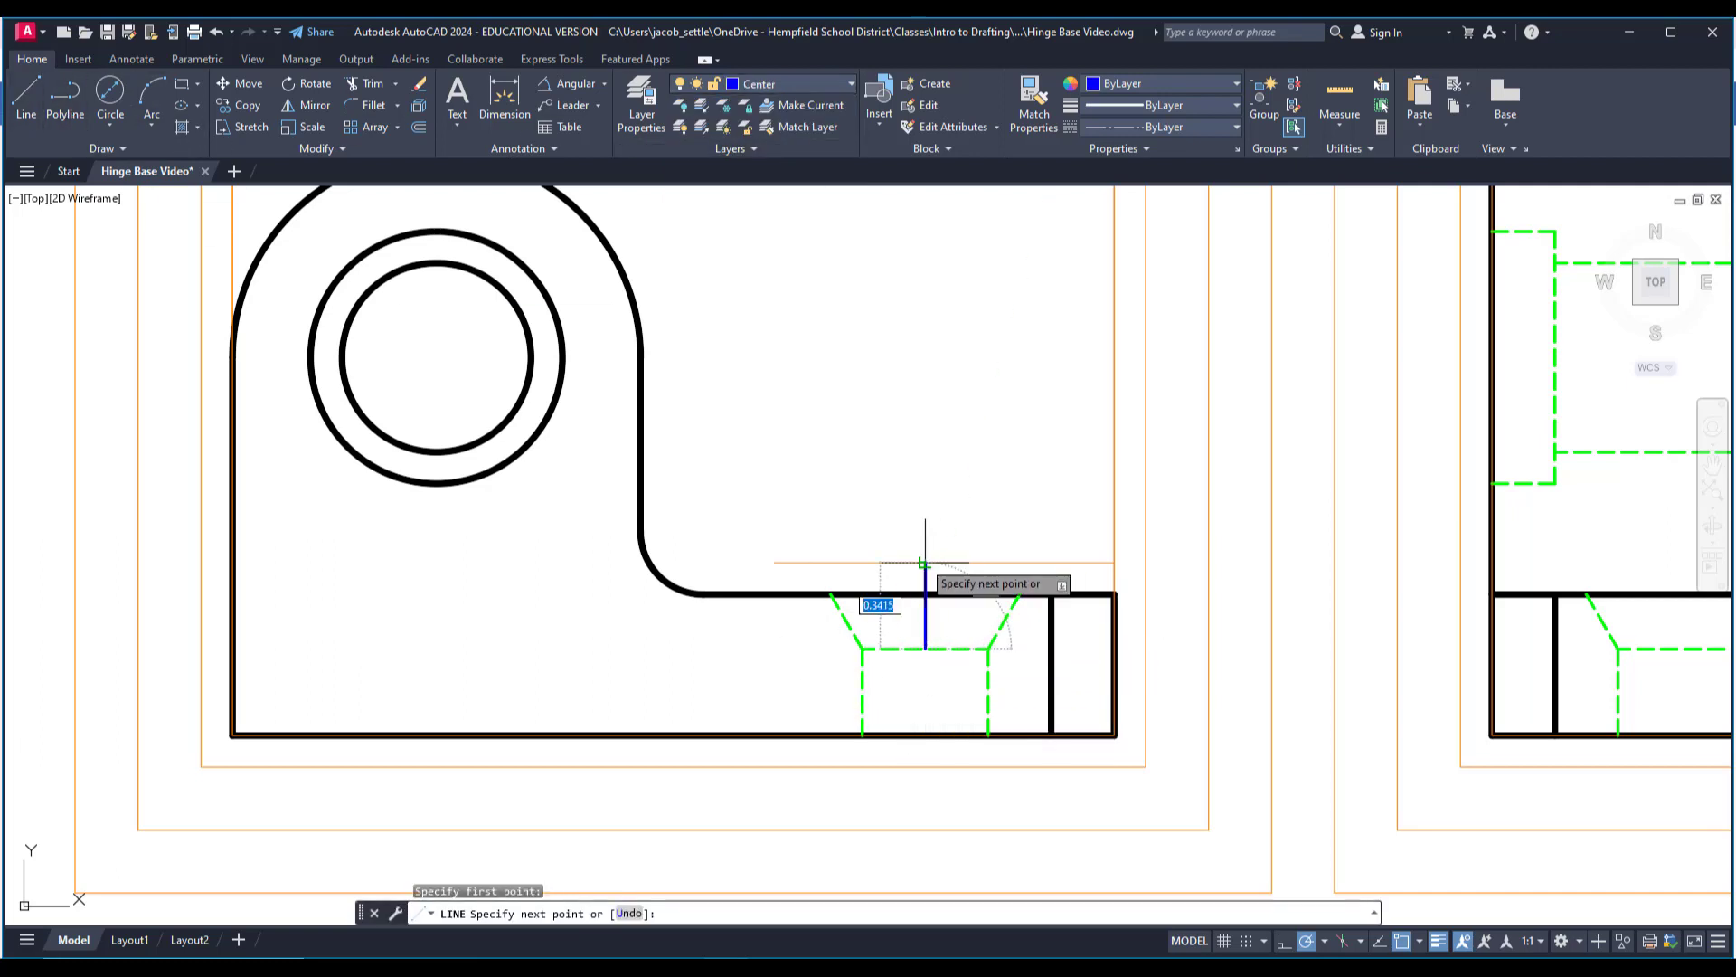
{"action": "left_click", "coordinate": [924, 563]}
{"action": "key", "text": "Escape"}
Stretch the lower end of the countersunk hole's new centerline down to the .125 offset rectangle in the front view.
{"action": "left_click", "coordinate": [925, 624]}
{"action": "left_click", "coordinate": [927, 653]}
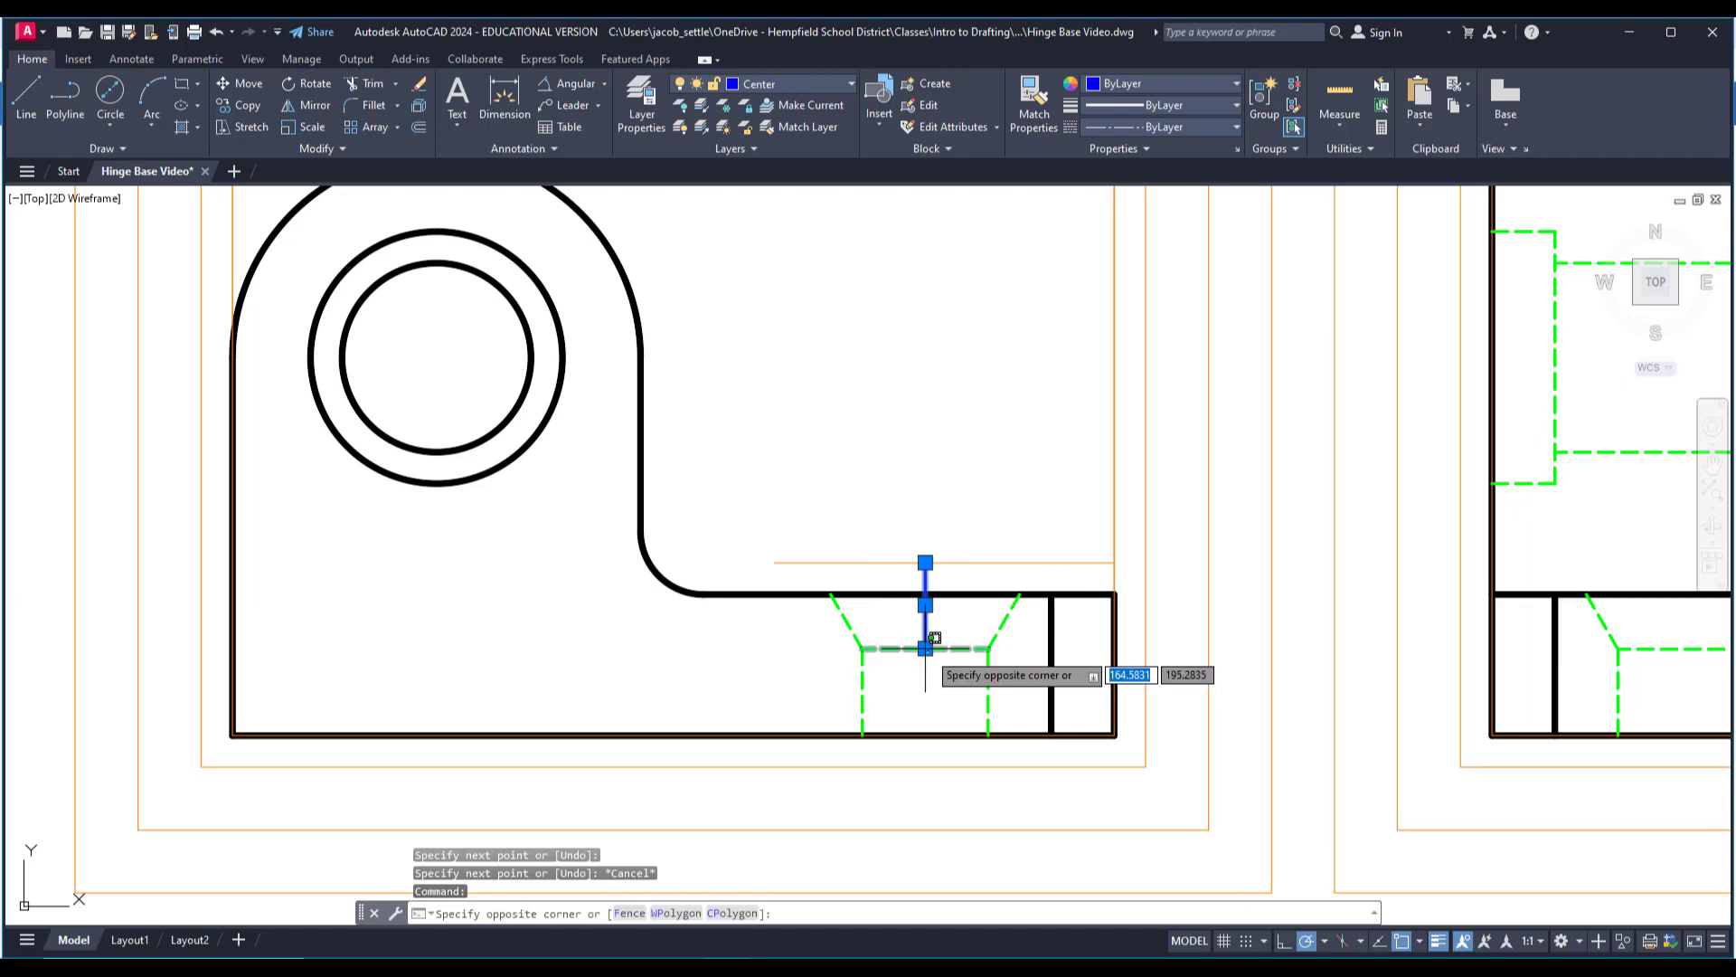
{"action": "left_click", "coordinate": [925, 649]}
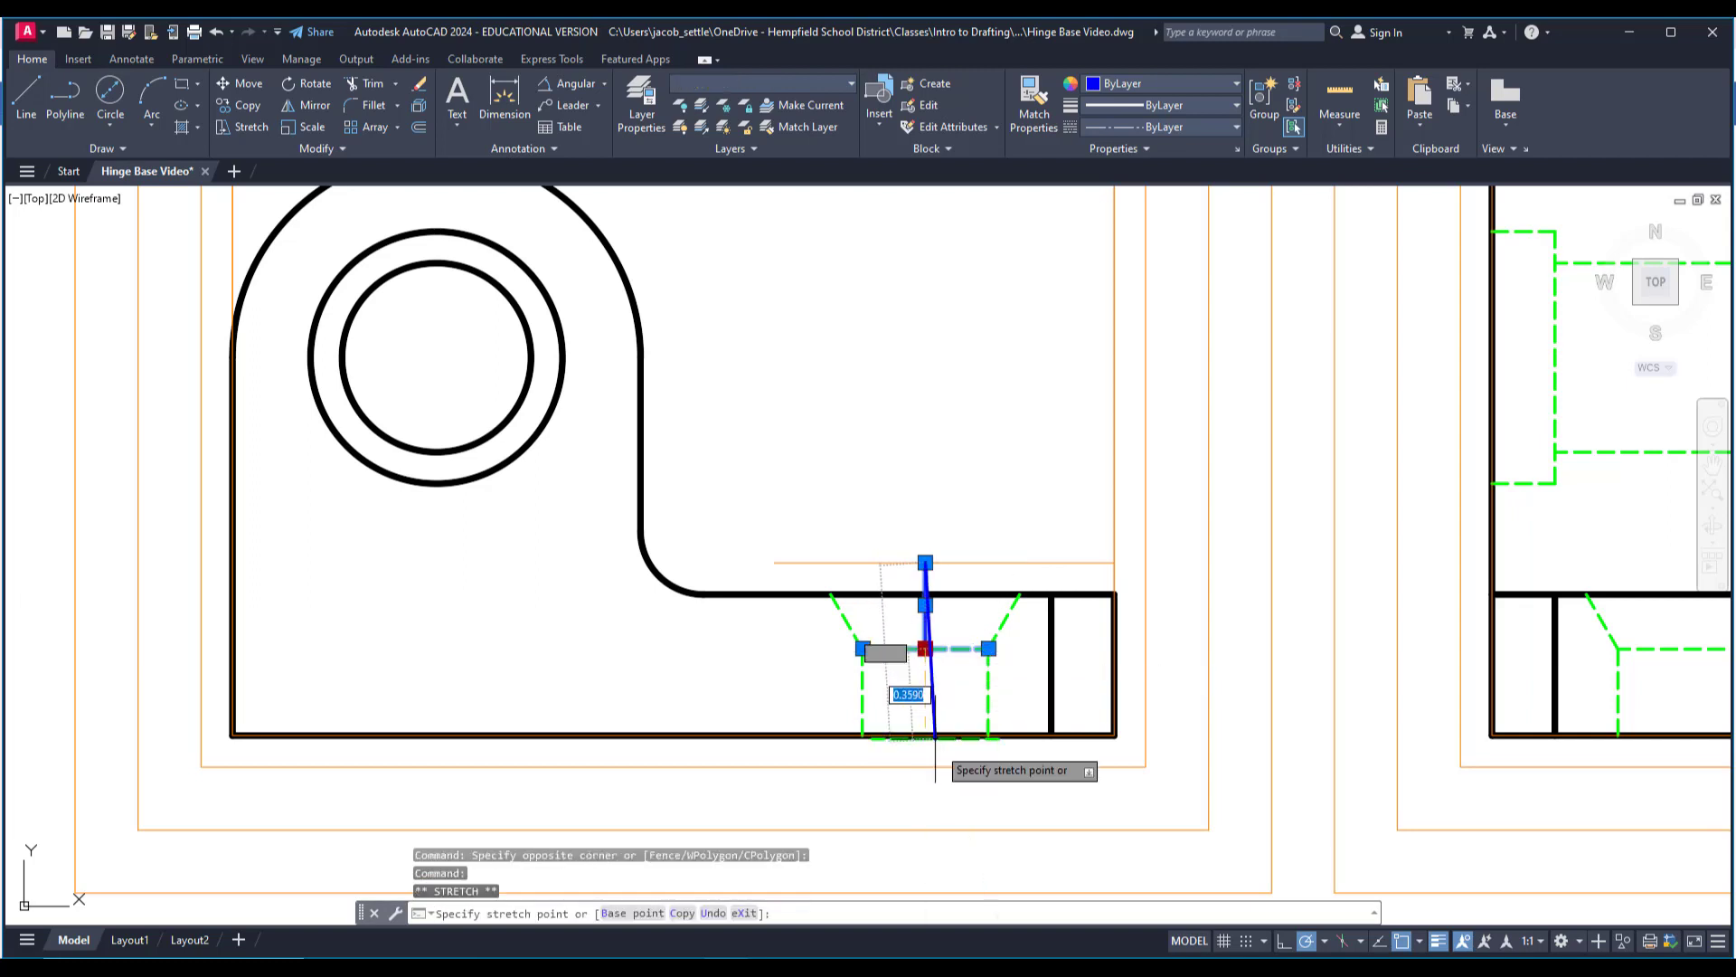
{"action": "left_click", "coordinate": [926, 767]}
{"action": "key", "text": "Escape"}
Move the displaced horizontal hidden line back up to the base of the countersink in the front view.
{"action": "scroll", "coordinate": [927, 704], "scroll_direction": "down", "scroll_amount": 3}
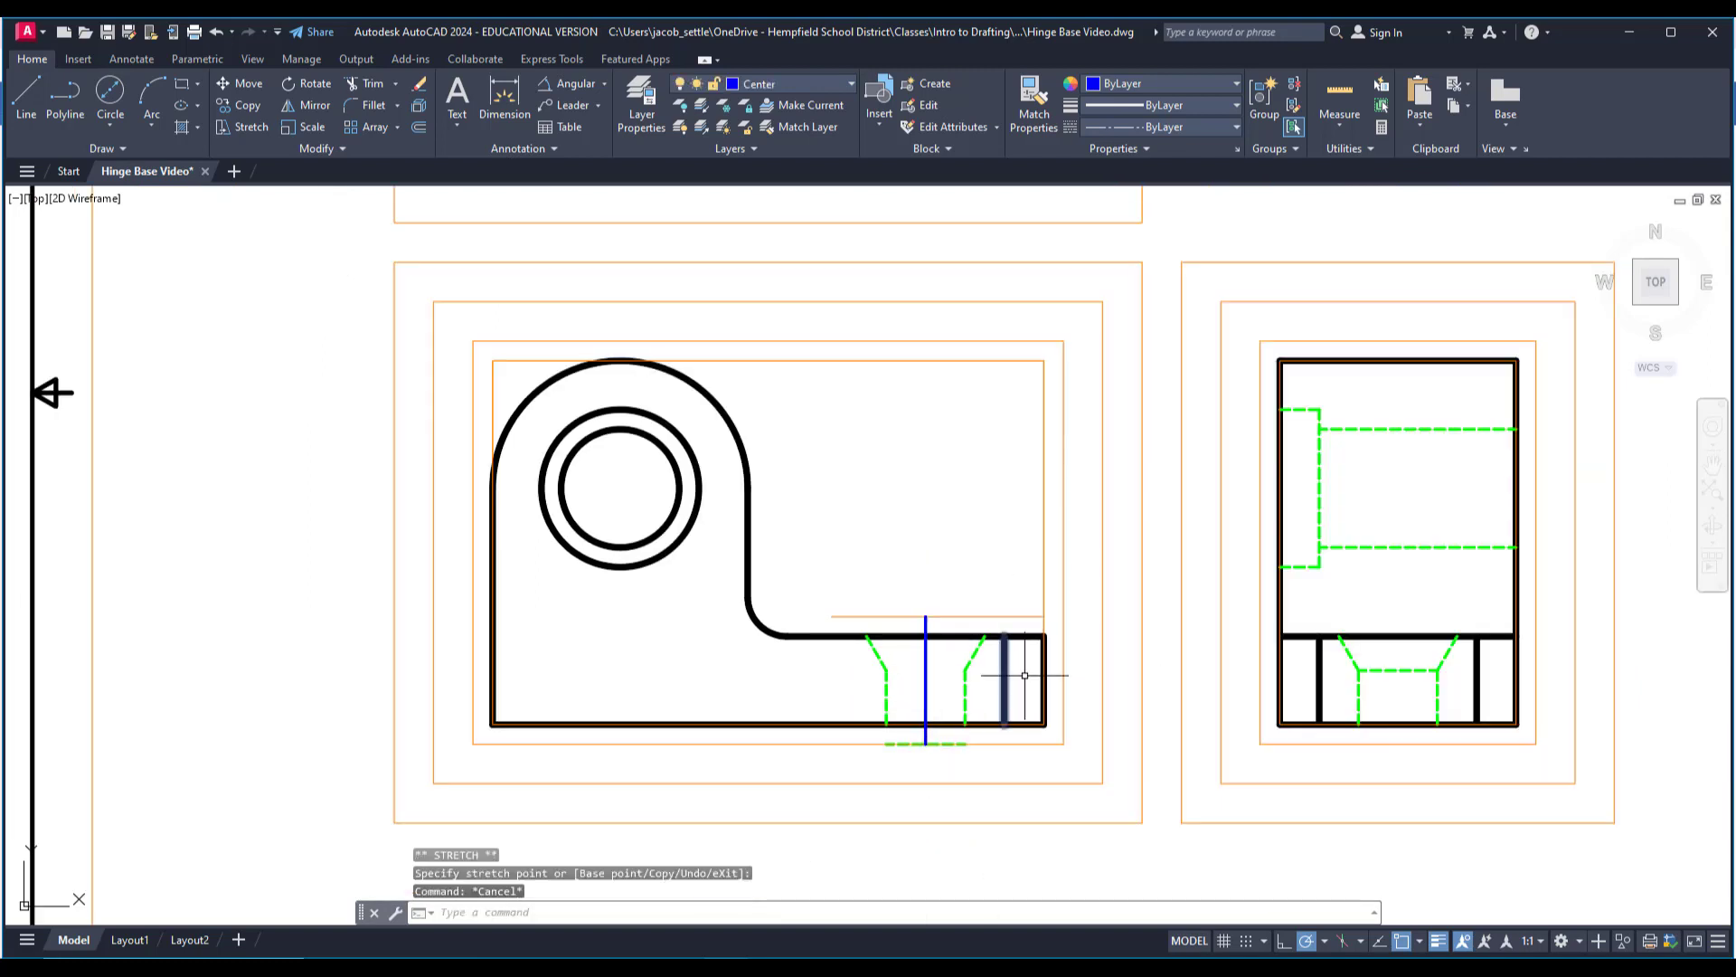
{"action": "left_click", "coordinate": [241, 105]}
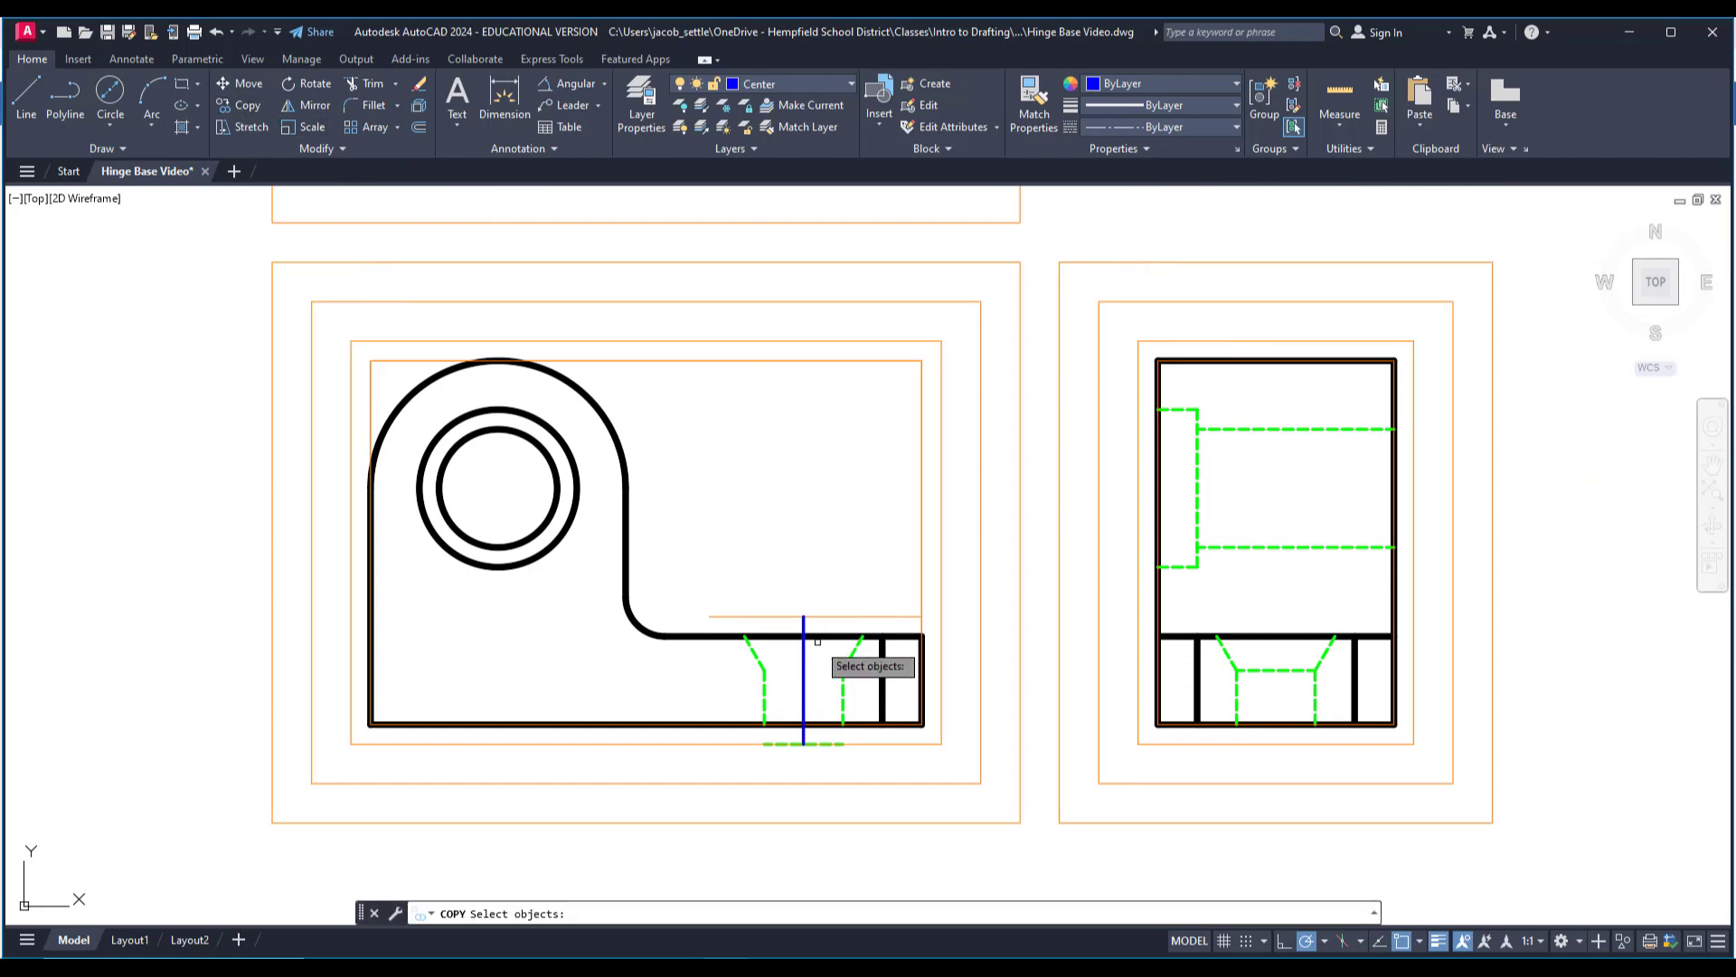
{"action": "scroll", "coordinate": [881, 739], "scroll_direction": "up", "scroll_amount": 2}
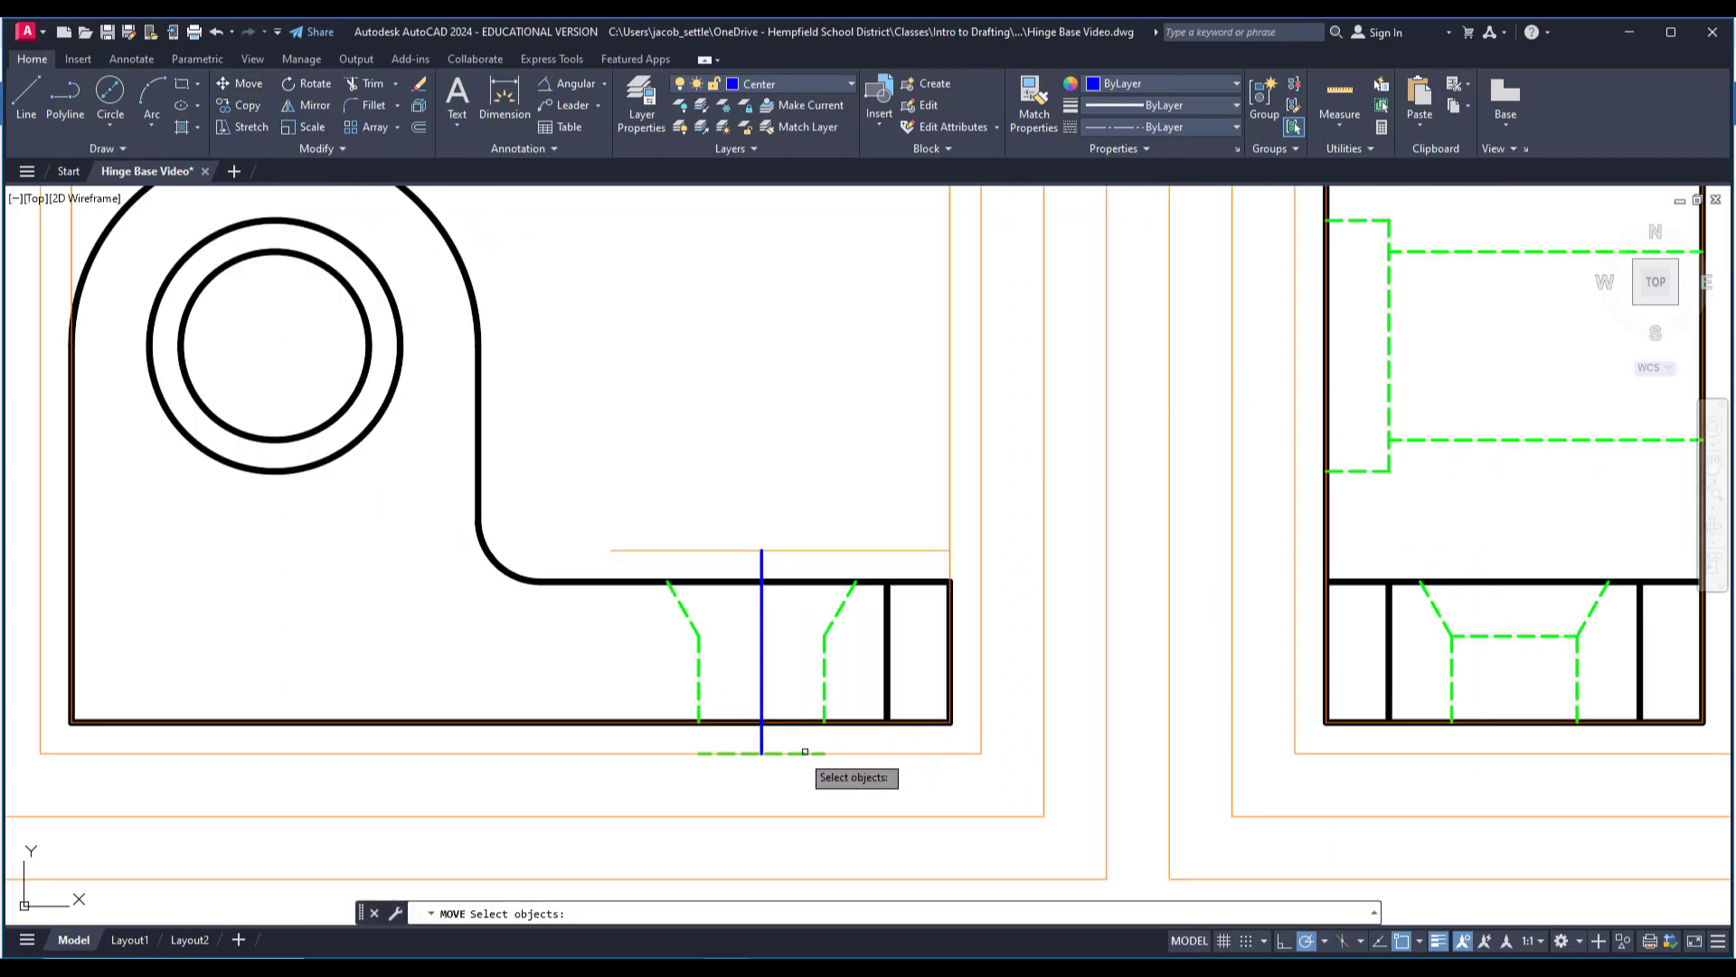
{"action": "key", "text": "Escape"}
{"action": "key", "text": "Escape"}
{"action": "scroll", "coordinate": [783, 764], "scroll_direction": "up", "scroll_amount": 4}
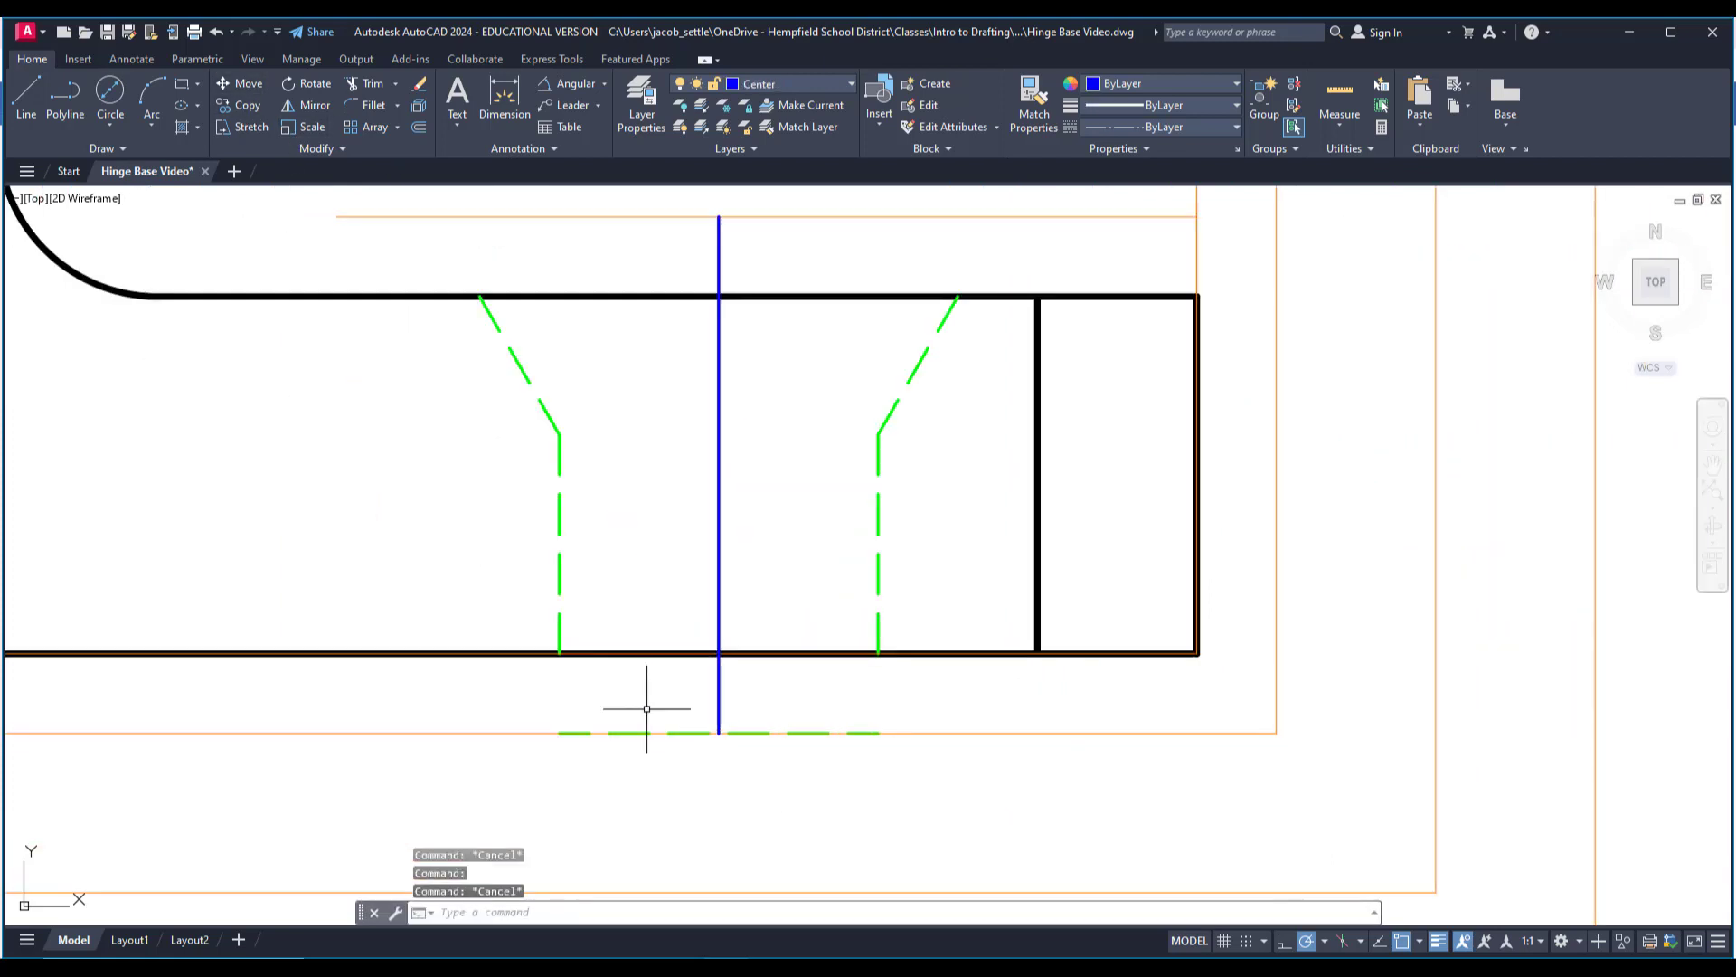
{"action": "left_click", "coordinate": [1000, 807]}
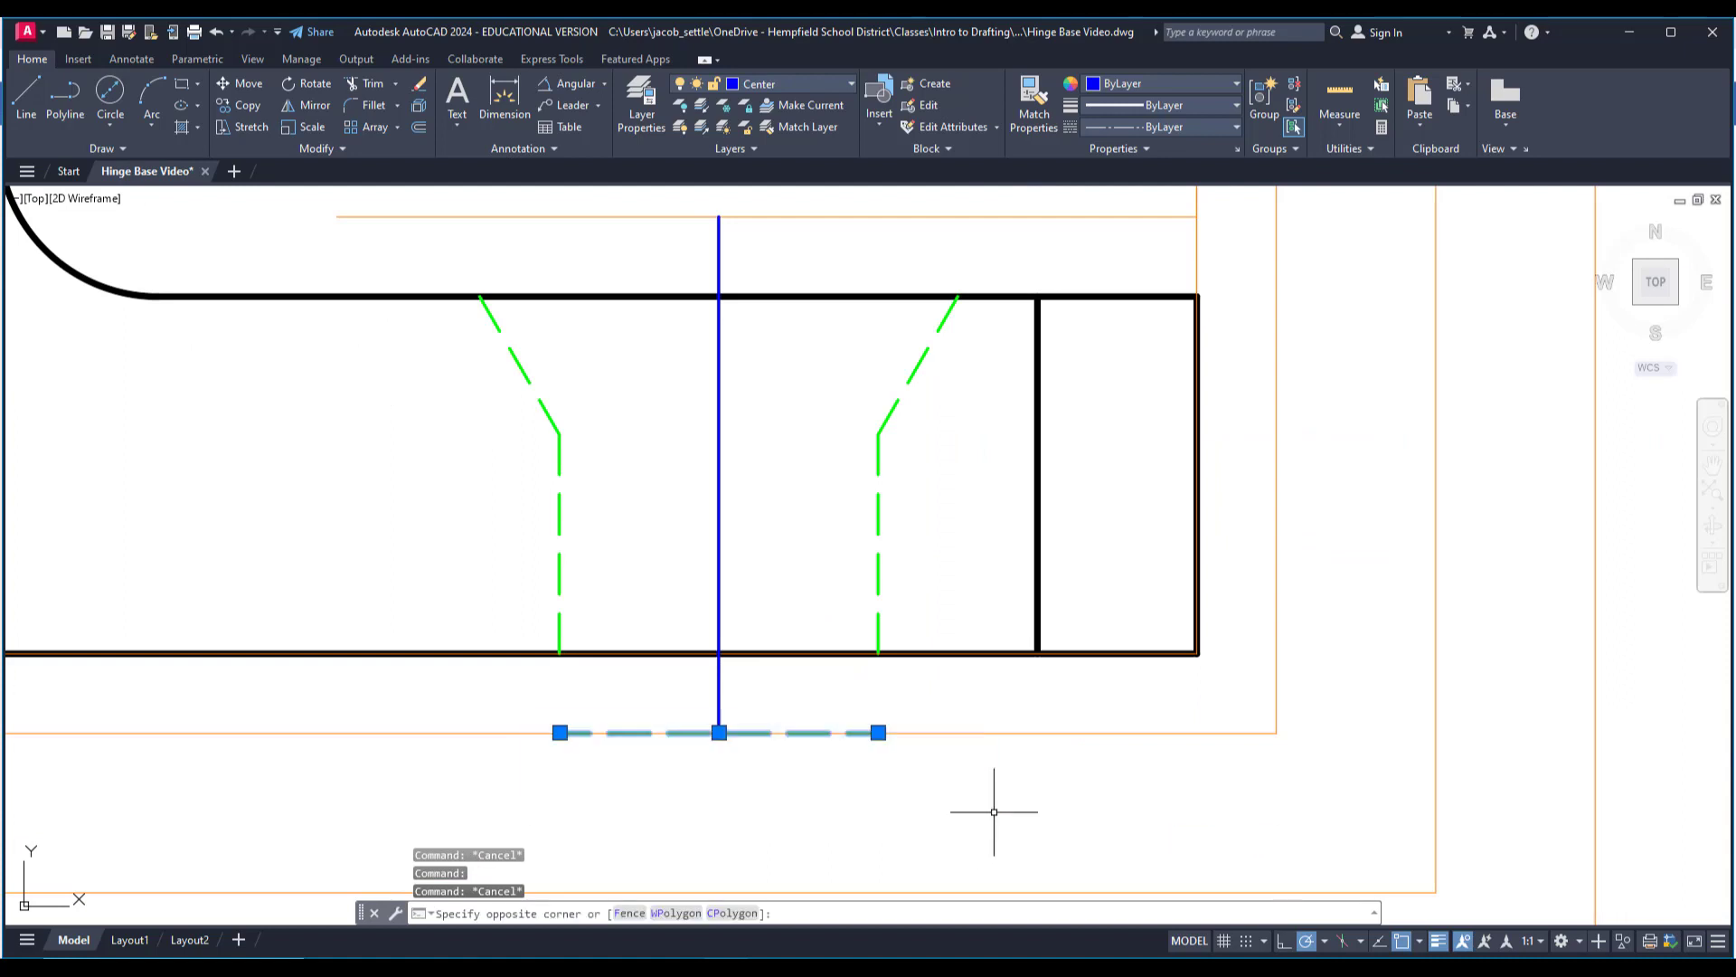
{"action": "left_click", "coordinate": [248, 93]}
{"action": "left_click", "coordinate": [878, 732]}
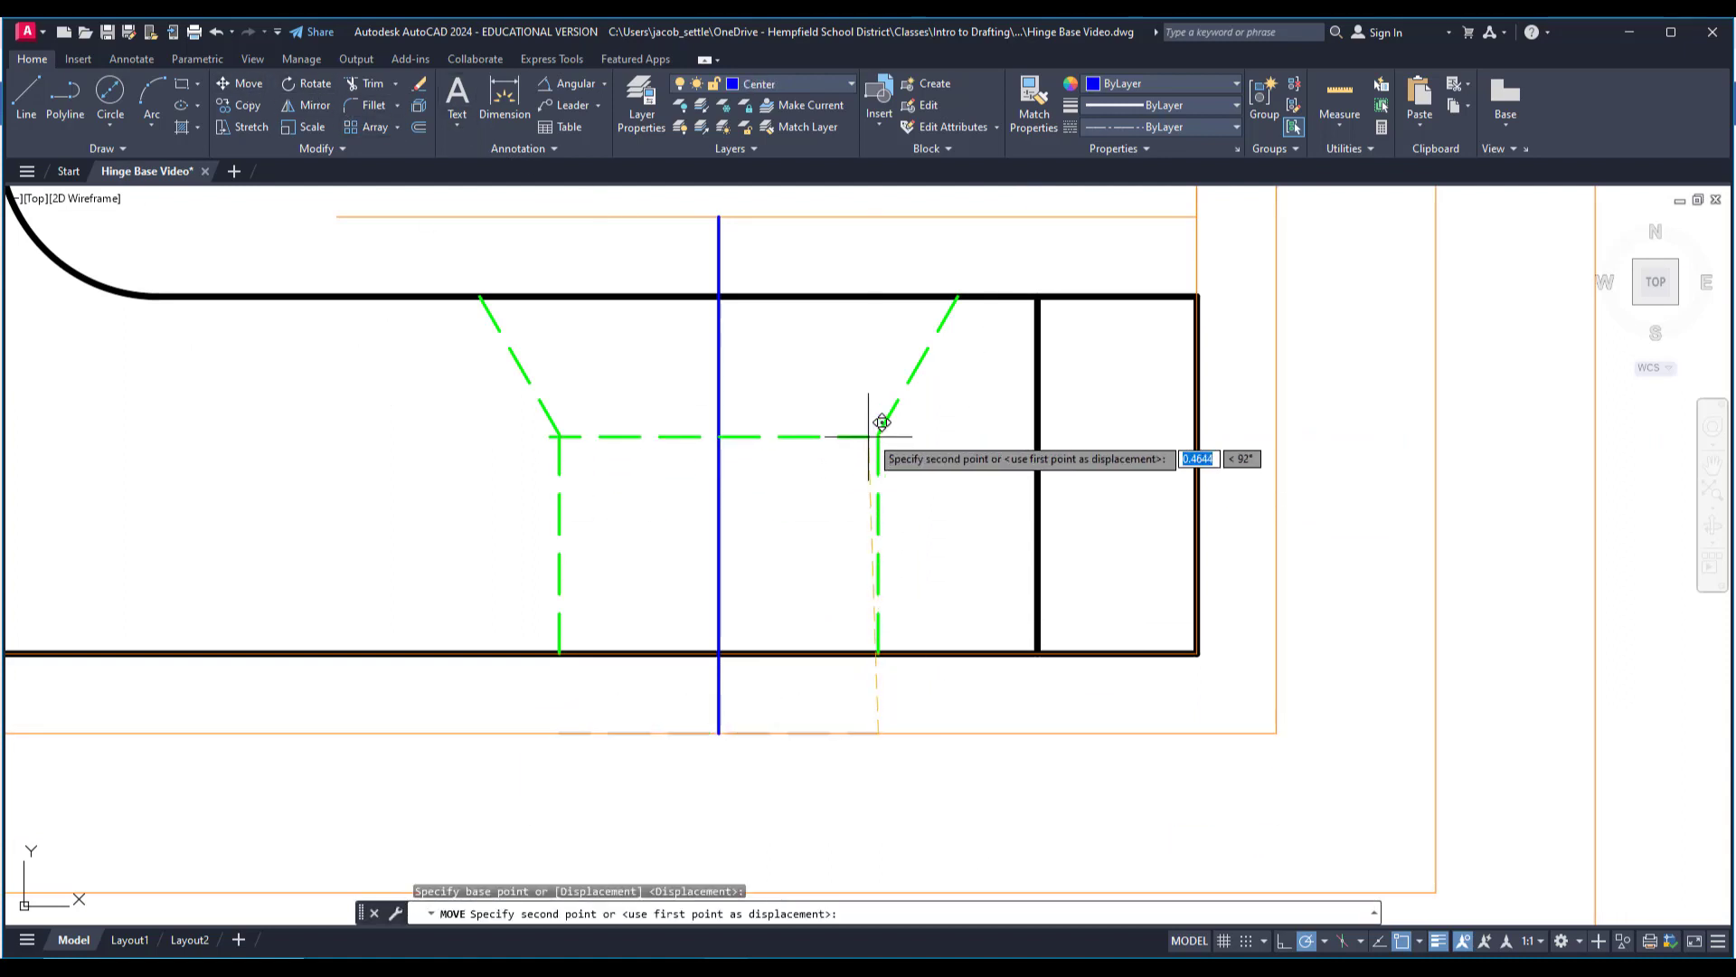
{"action": "key", "text": "Escape"}
{"action": "scroll", "coordinate": [881, 423], "scroll_direction": "down", "scroll_amount": 3}
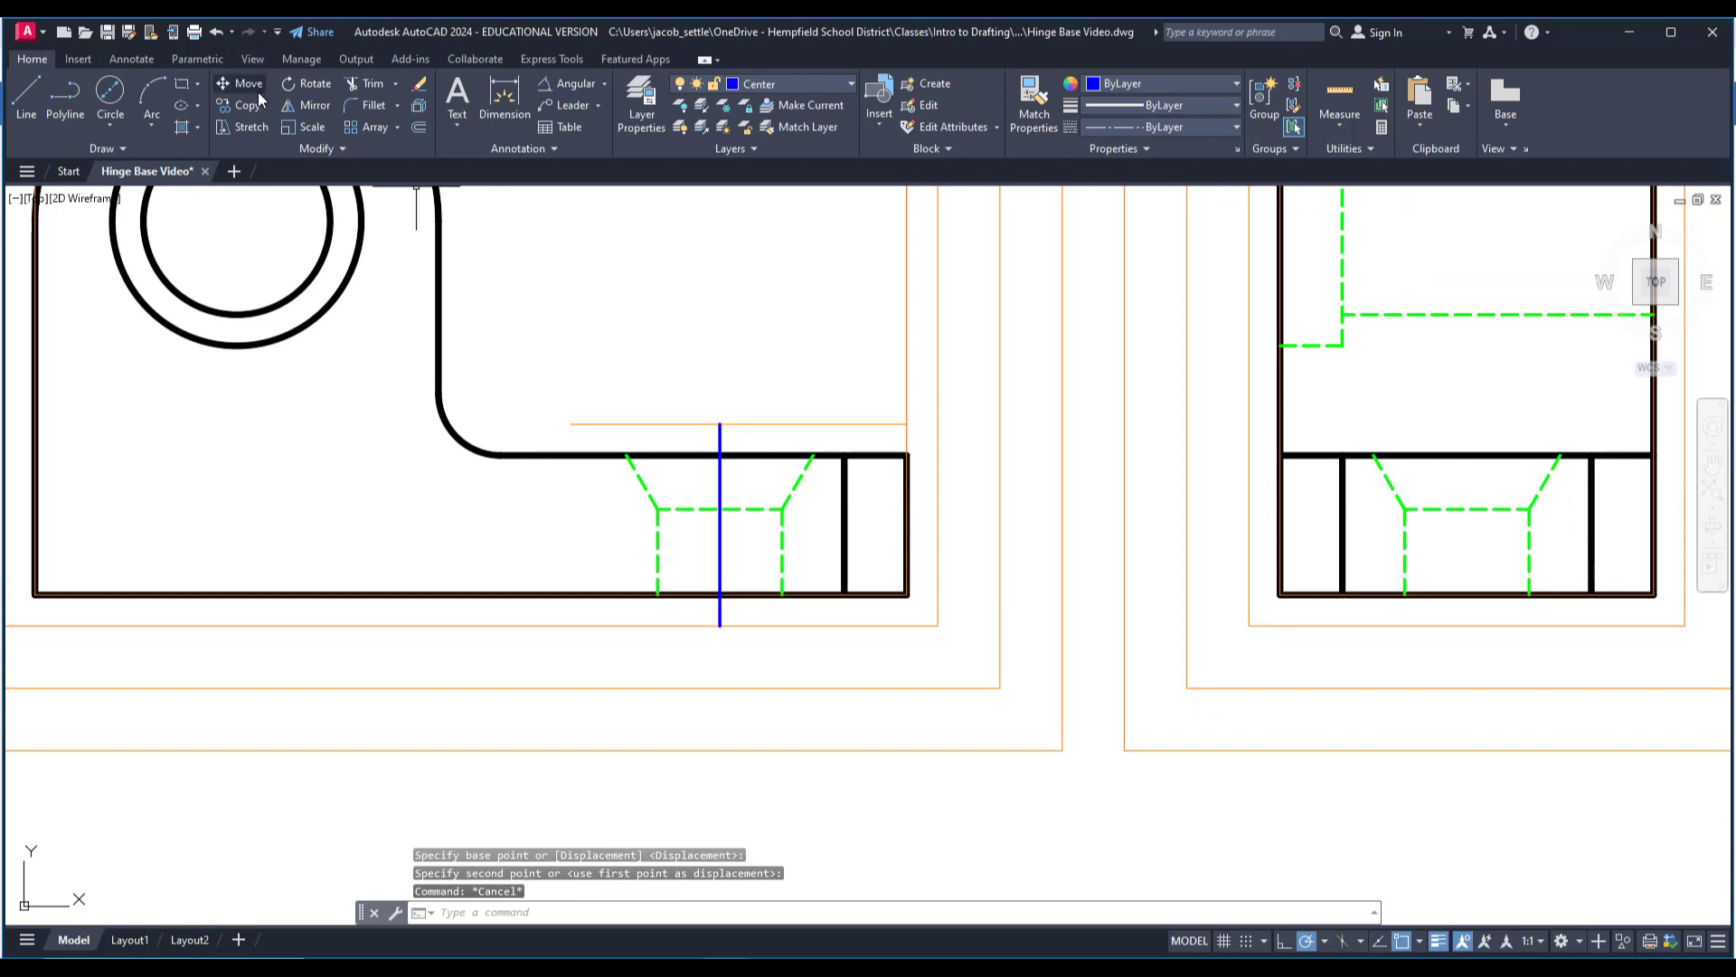
Copy the front view's countersunk hole centerline to the matching hole in the right side view, using the countersink base corner as reference.
{"action": "left_click", "coordinate": [256, 101]}
{"action": "left_click", "coordinate": [720, 491]}
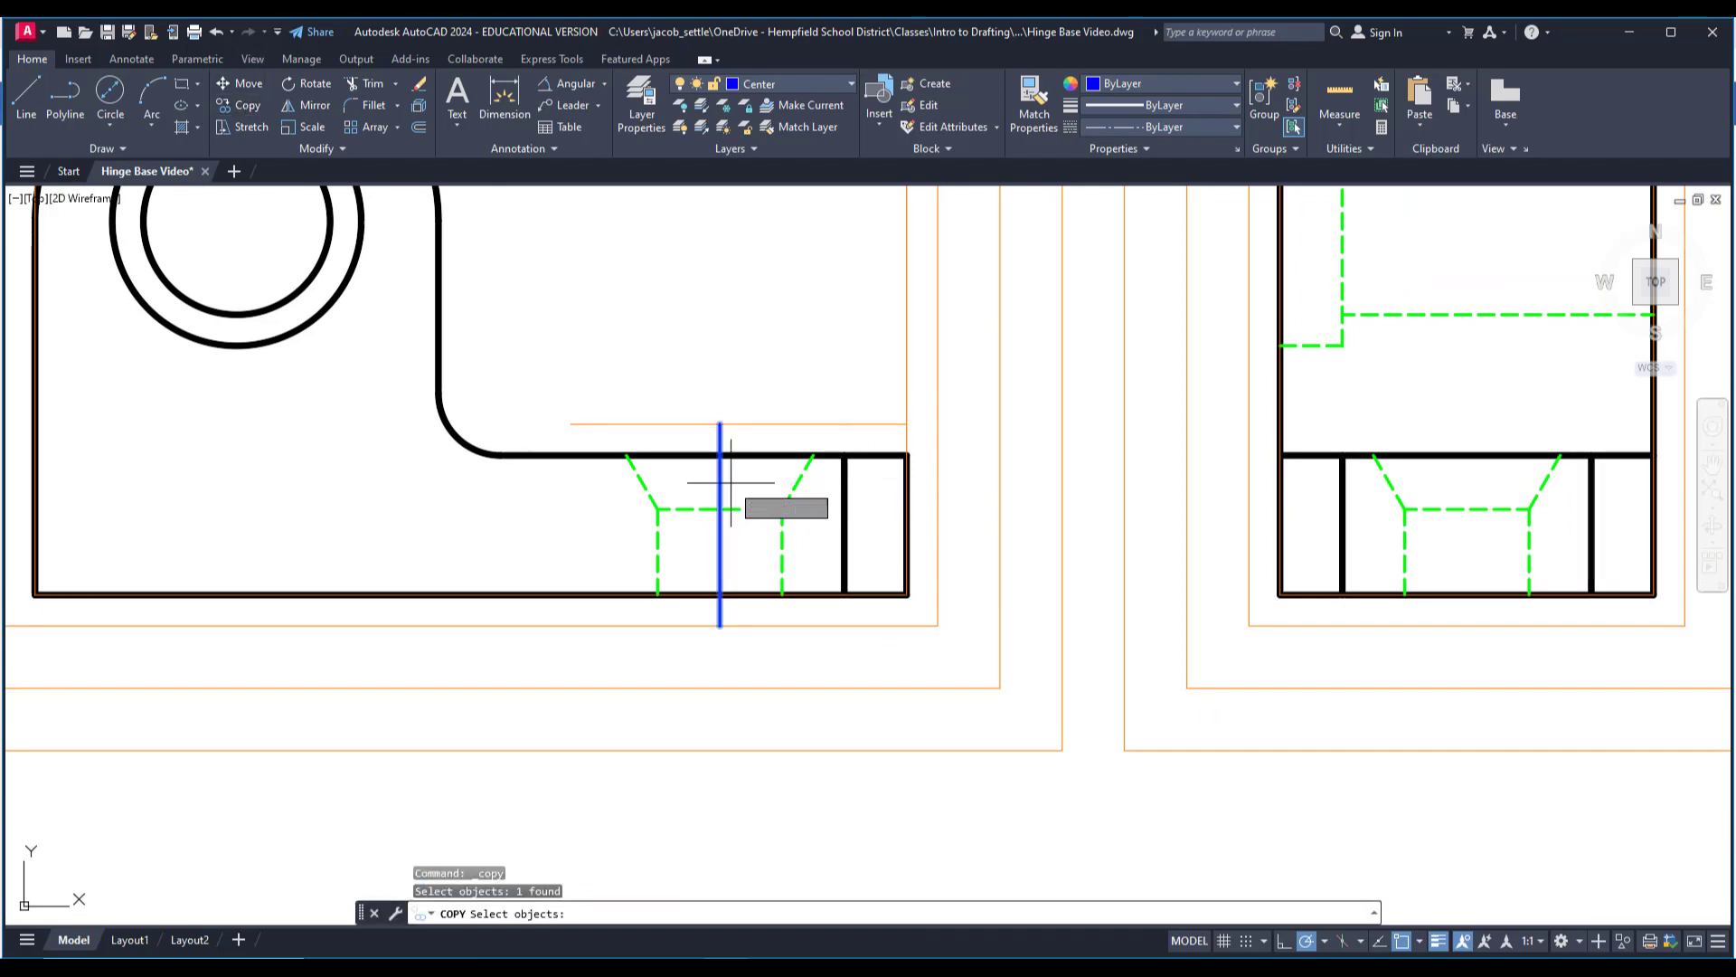
{"action": "key", "text": "Return"}
{"action": "left_click", "coordinate": [783, 509]}
{"action": "middle_click_drag", "start_coordinate": [1519, 532], "coordinate": [1314, 551]}
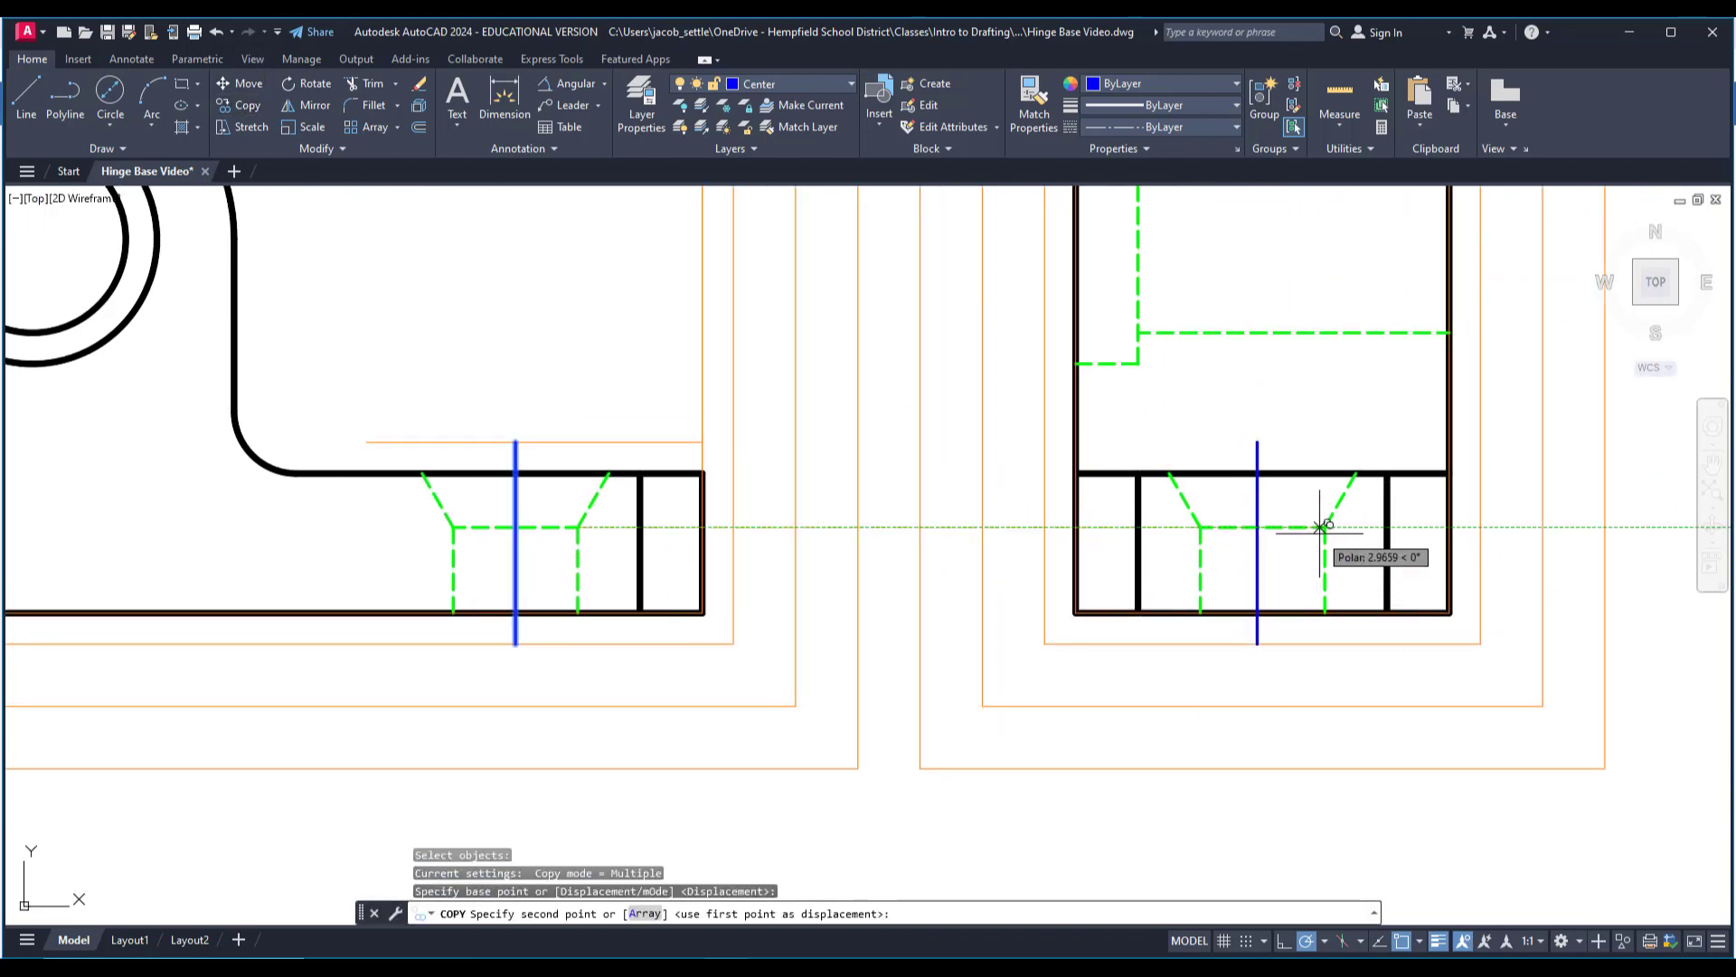
{"action": "left_click", "coordinate": [1325, 527]}
{"action": "key", "text": "Escape"}
In the right side view, draw a horizontal centerline from the midpoint of the counterbore's inner hidden line out to the nearest .125 offset line.
{"action": "scroll", "coordinate": [1253, 497], "scroll_direction": "down", "scroll_amount": 2}
{"action": "middle_click_drag", "start_coordinate": [1223, 433], "coordinate": [894, 654]}
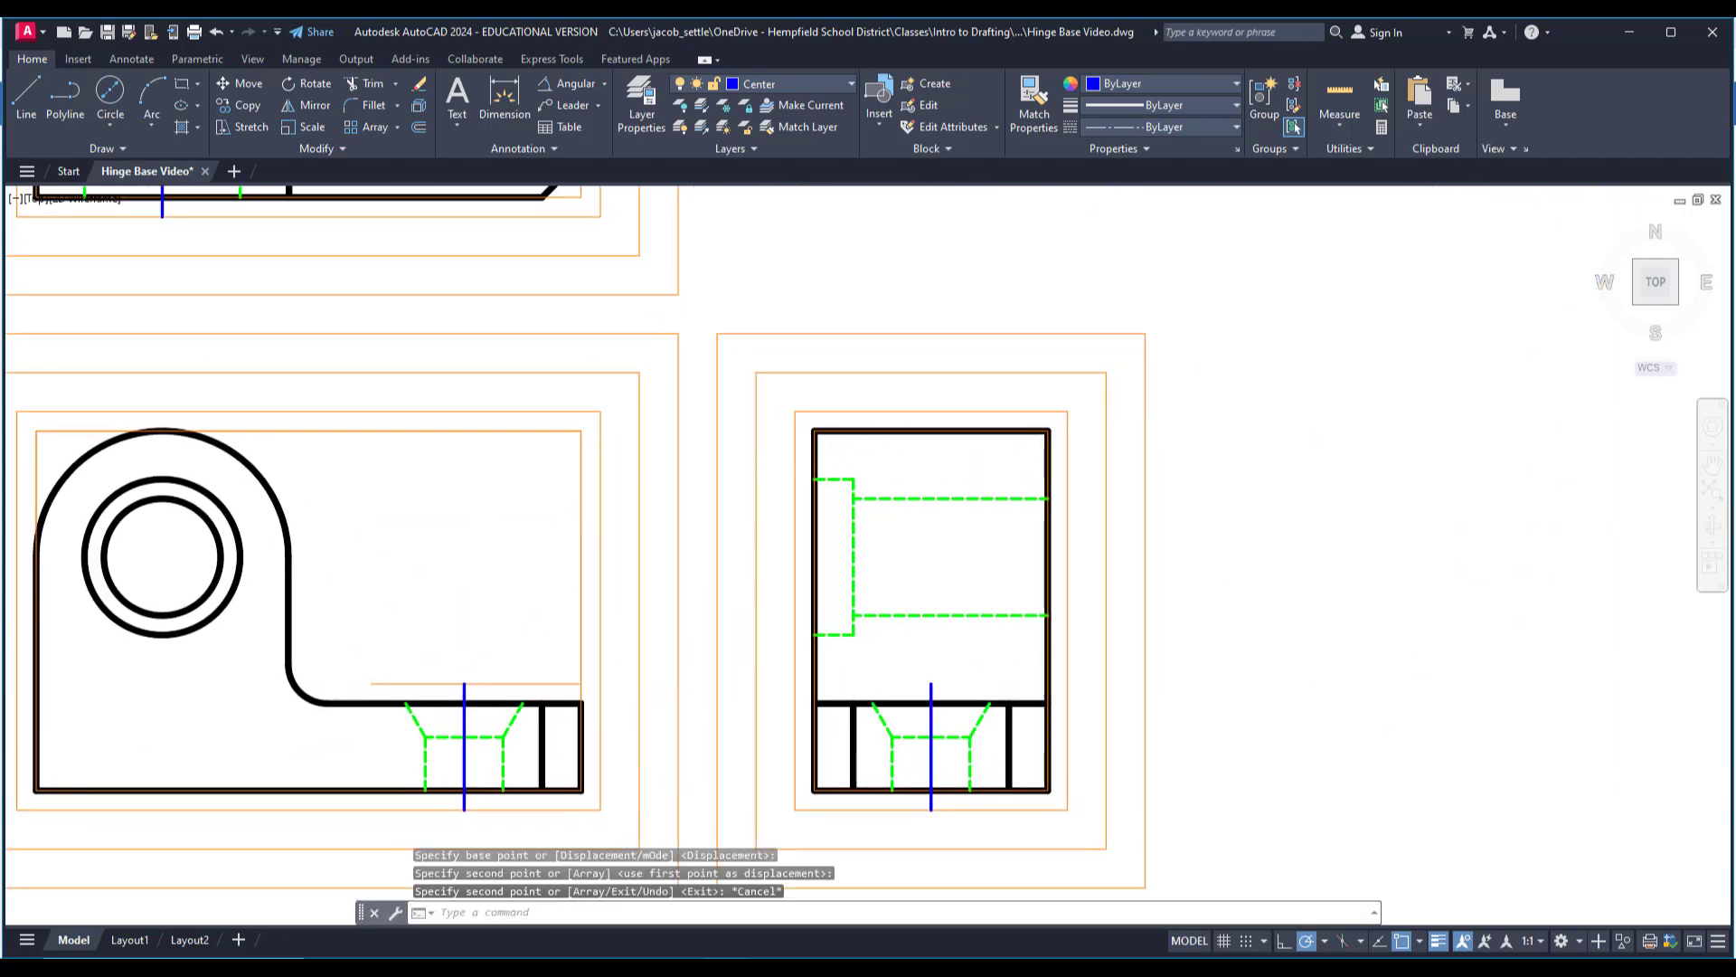
{"action": "left_click", "coordinate": [25, 97]}
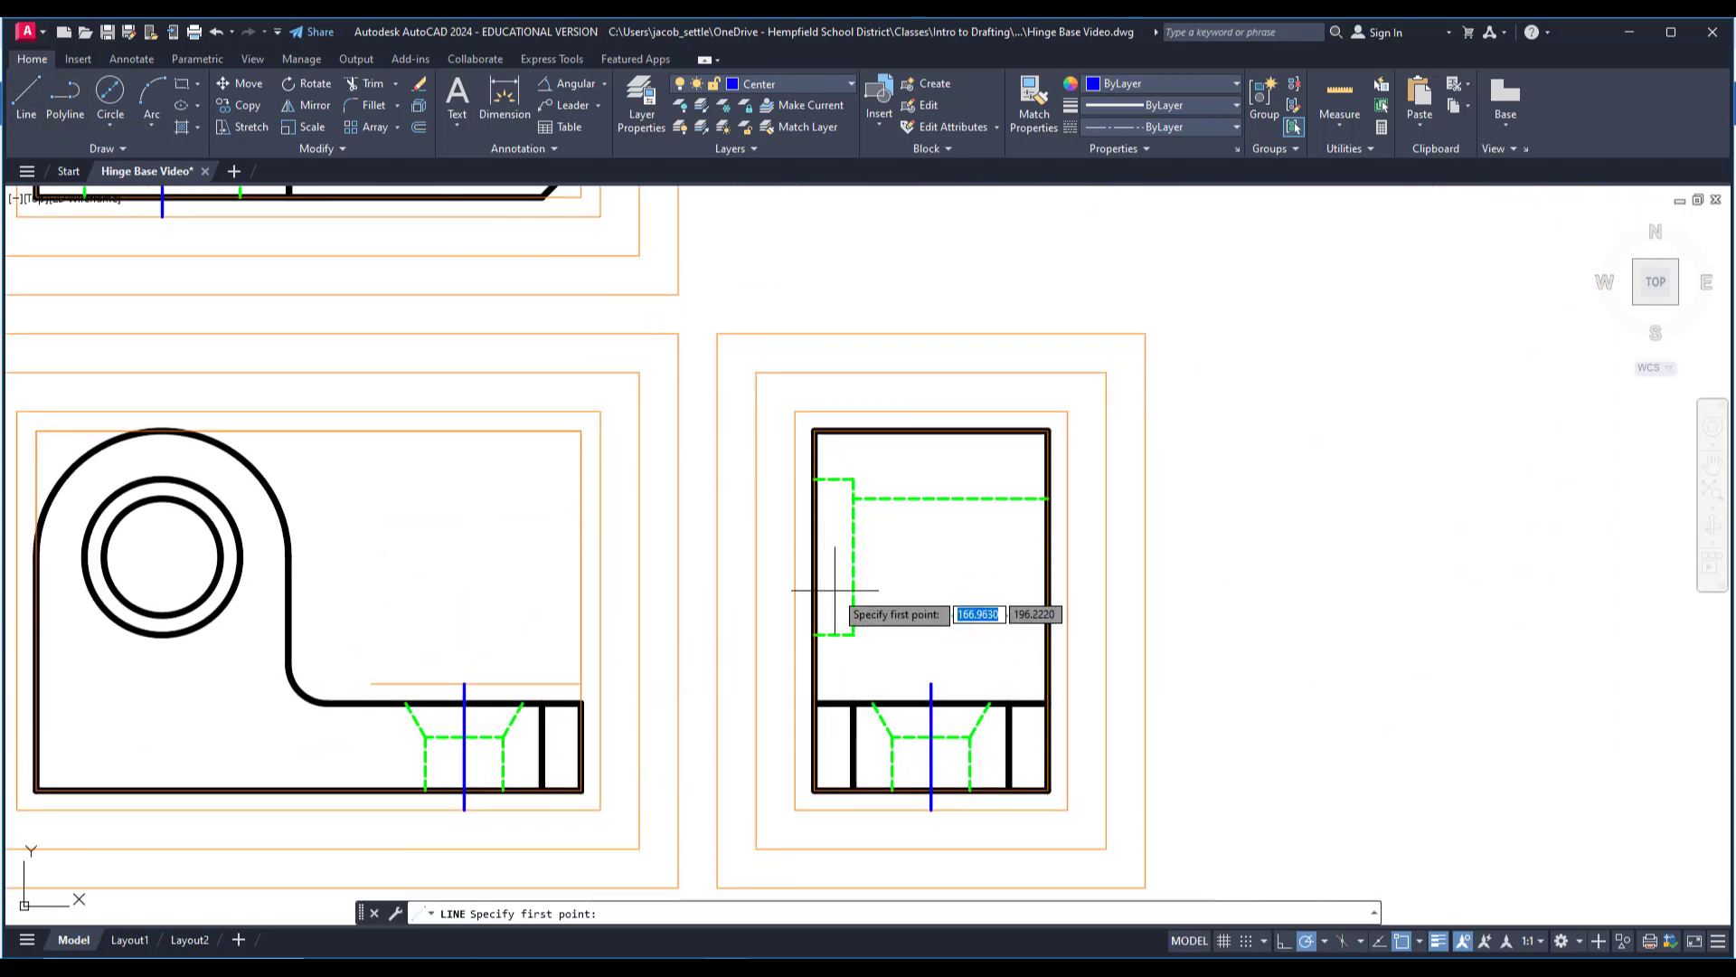
{"action": "left_click", "coordinate": [853, 556]}
{"action": "left_click", "coordinate": [794, 555]}
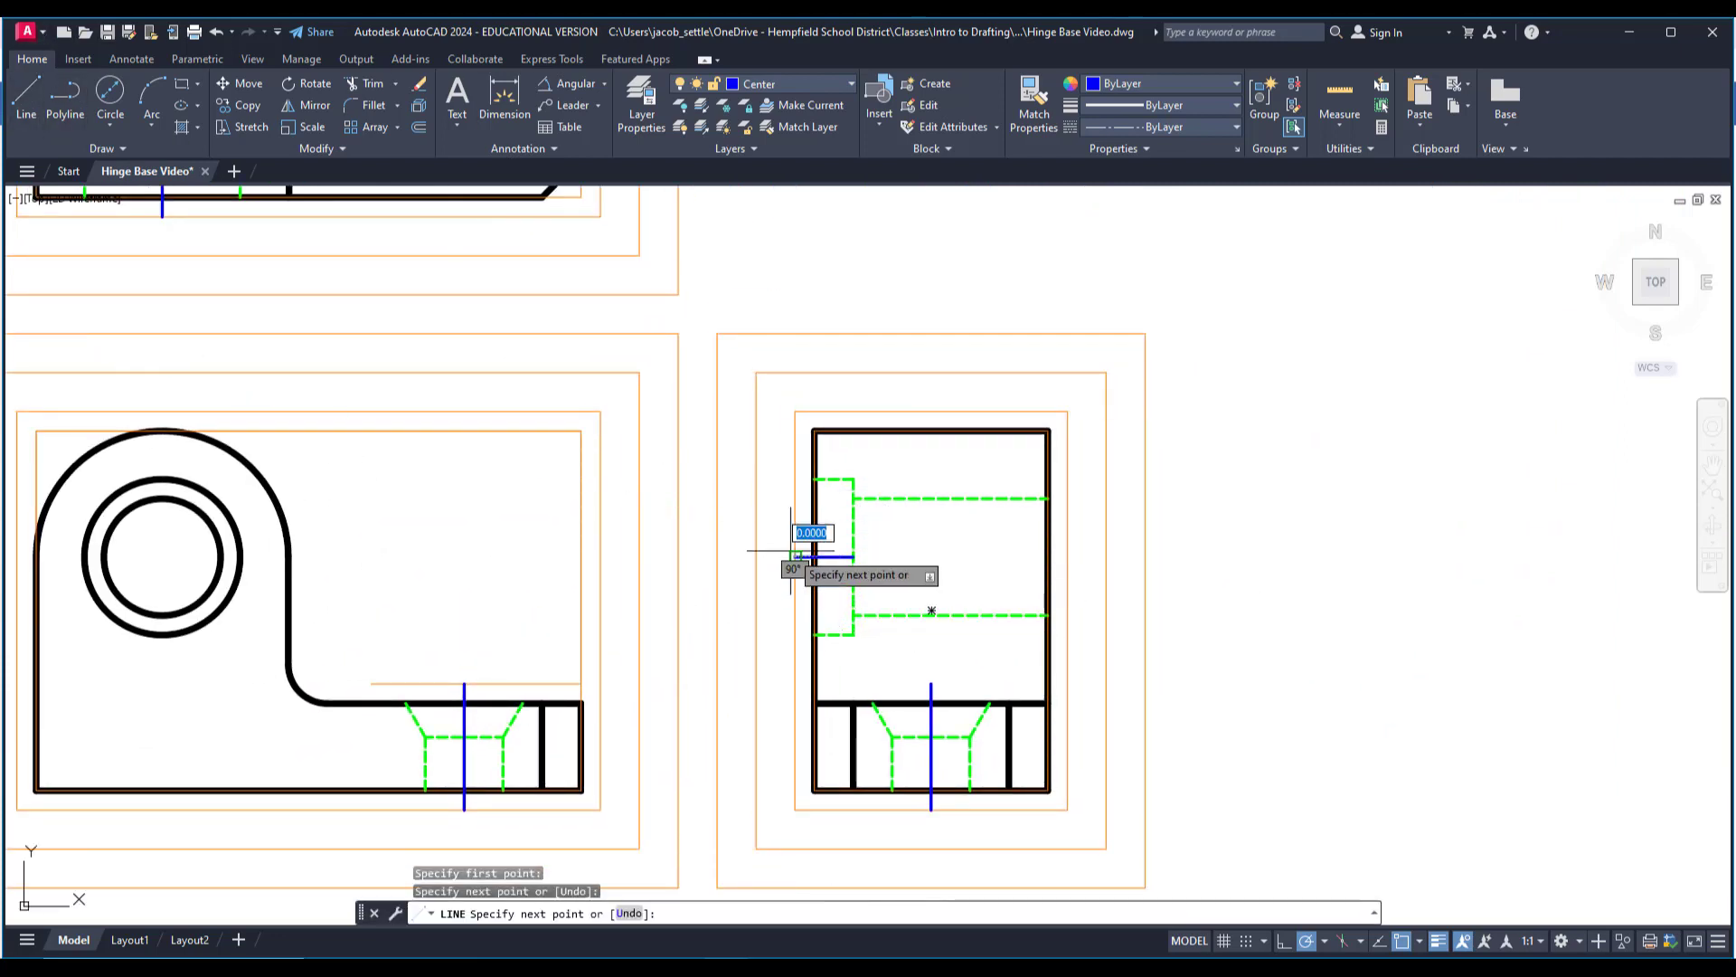
{"action": "key", "text": "Escape"}
Stretch the horizontal centerline's inner end through the hole to the opposite side of the right side view's .125 offset rectangle.
{"action": "left_click", "coordinate": [842, 557]}
{"action": "left_click", "coordinate": [854, 556]}
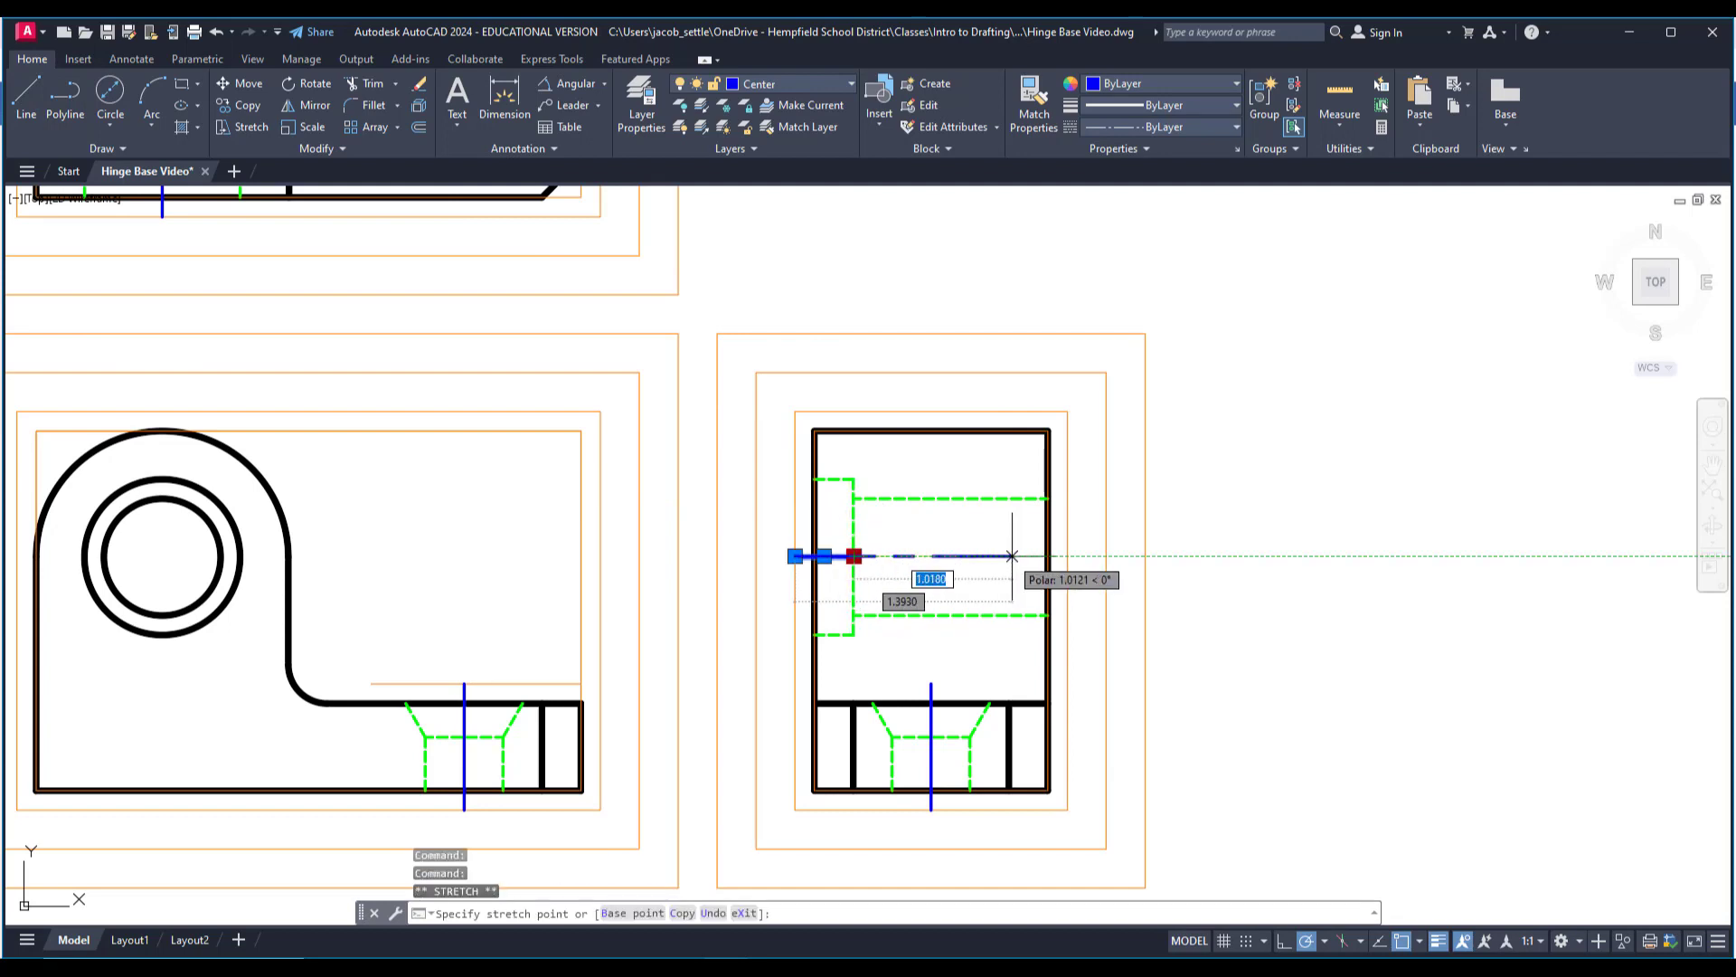
{"action": "scroll", "coordinate": [952, 545], "scroll_direction": "down", "scroll_amount": 1}
{"action": "mouse_move", "coordinate": [762, 511]}
{"action": "middle_mouse_down"}
{"action": "mouse_move", "coordinate": [832, 538]}
{"action": "mouse_move", "coordinate": [977, 530]}
{"action": "middle_mouse_up"}
{"action": "middle_click_drag", "start_coordinate": [580, 465], "coordinate": [620, 465]}
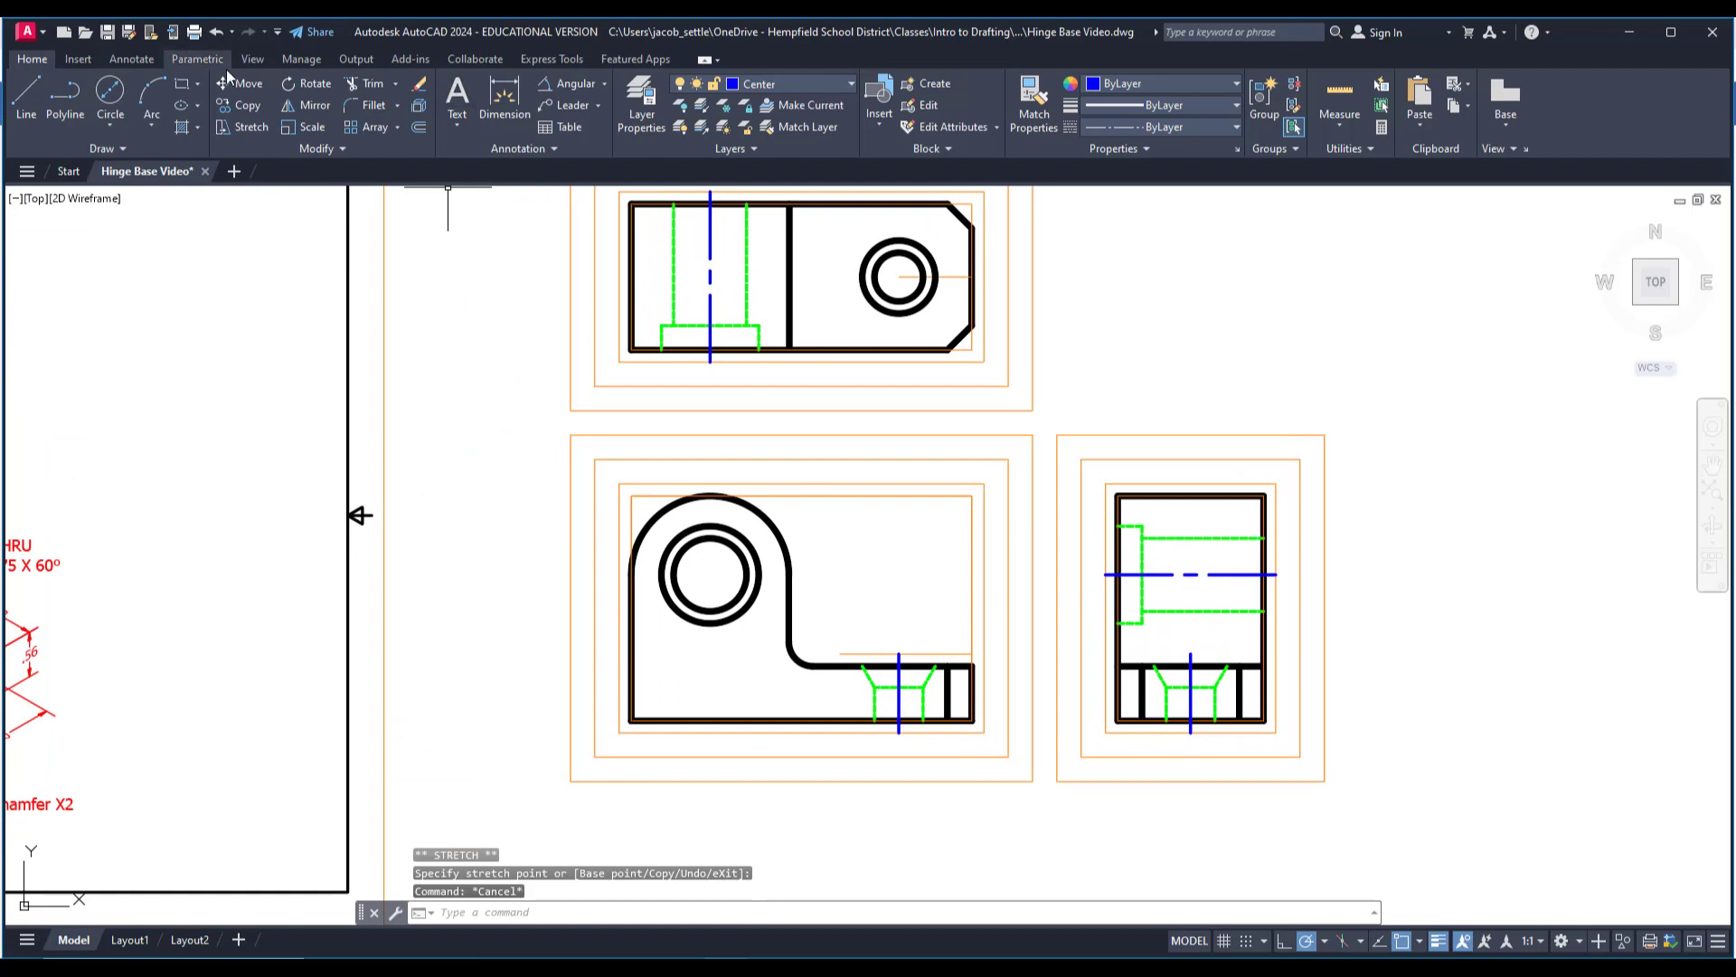
{"action": "left_click", "coordinate": [605, 85]}
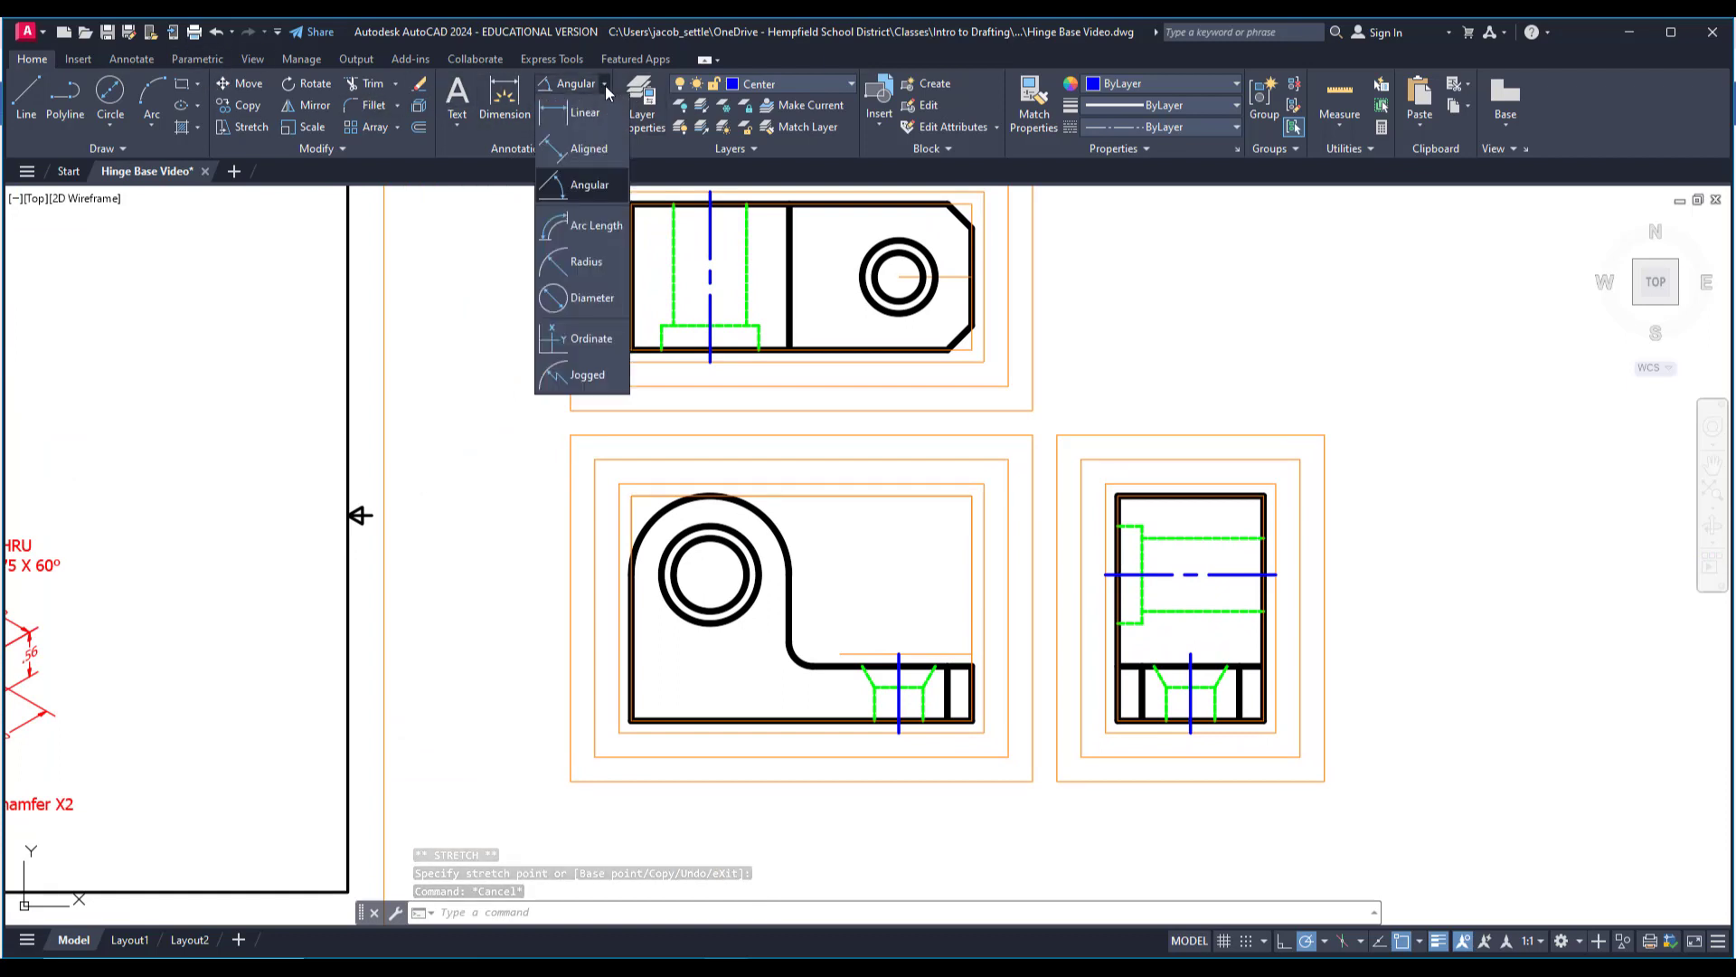
{"action": "left_click", "coordinate": [569, 298]}
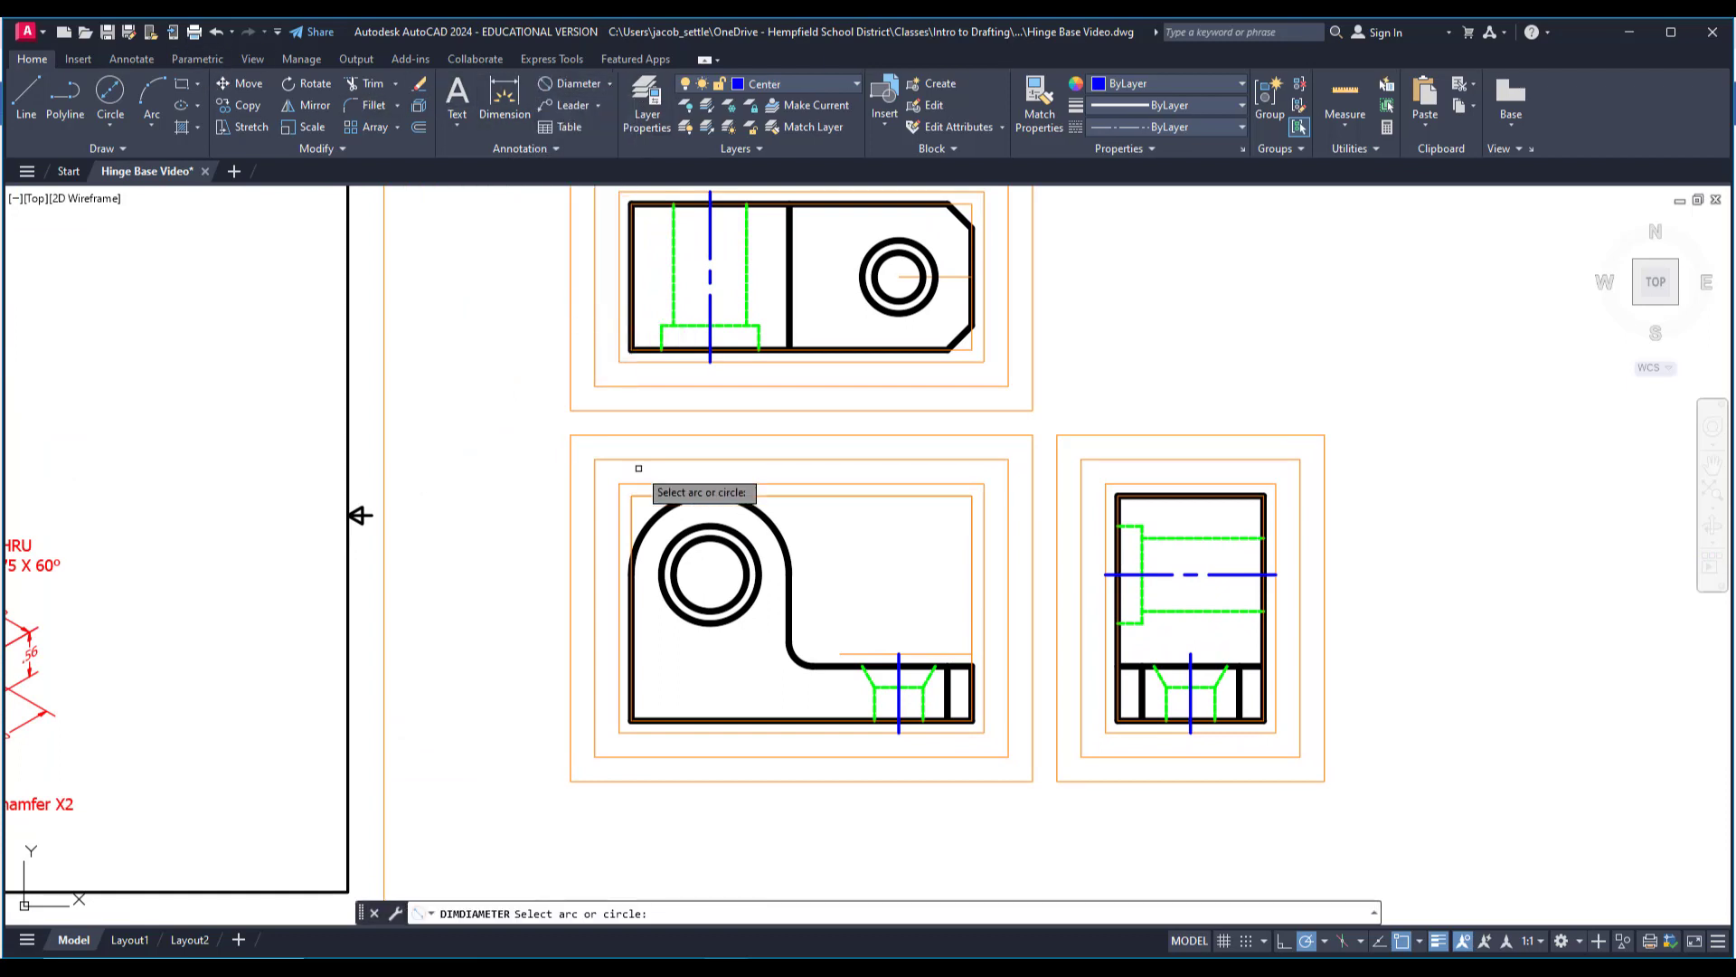
{"action": "left_click", "coordinate": [671, 540]}
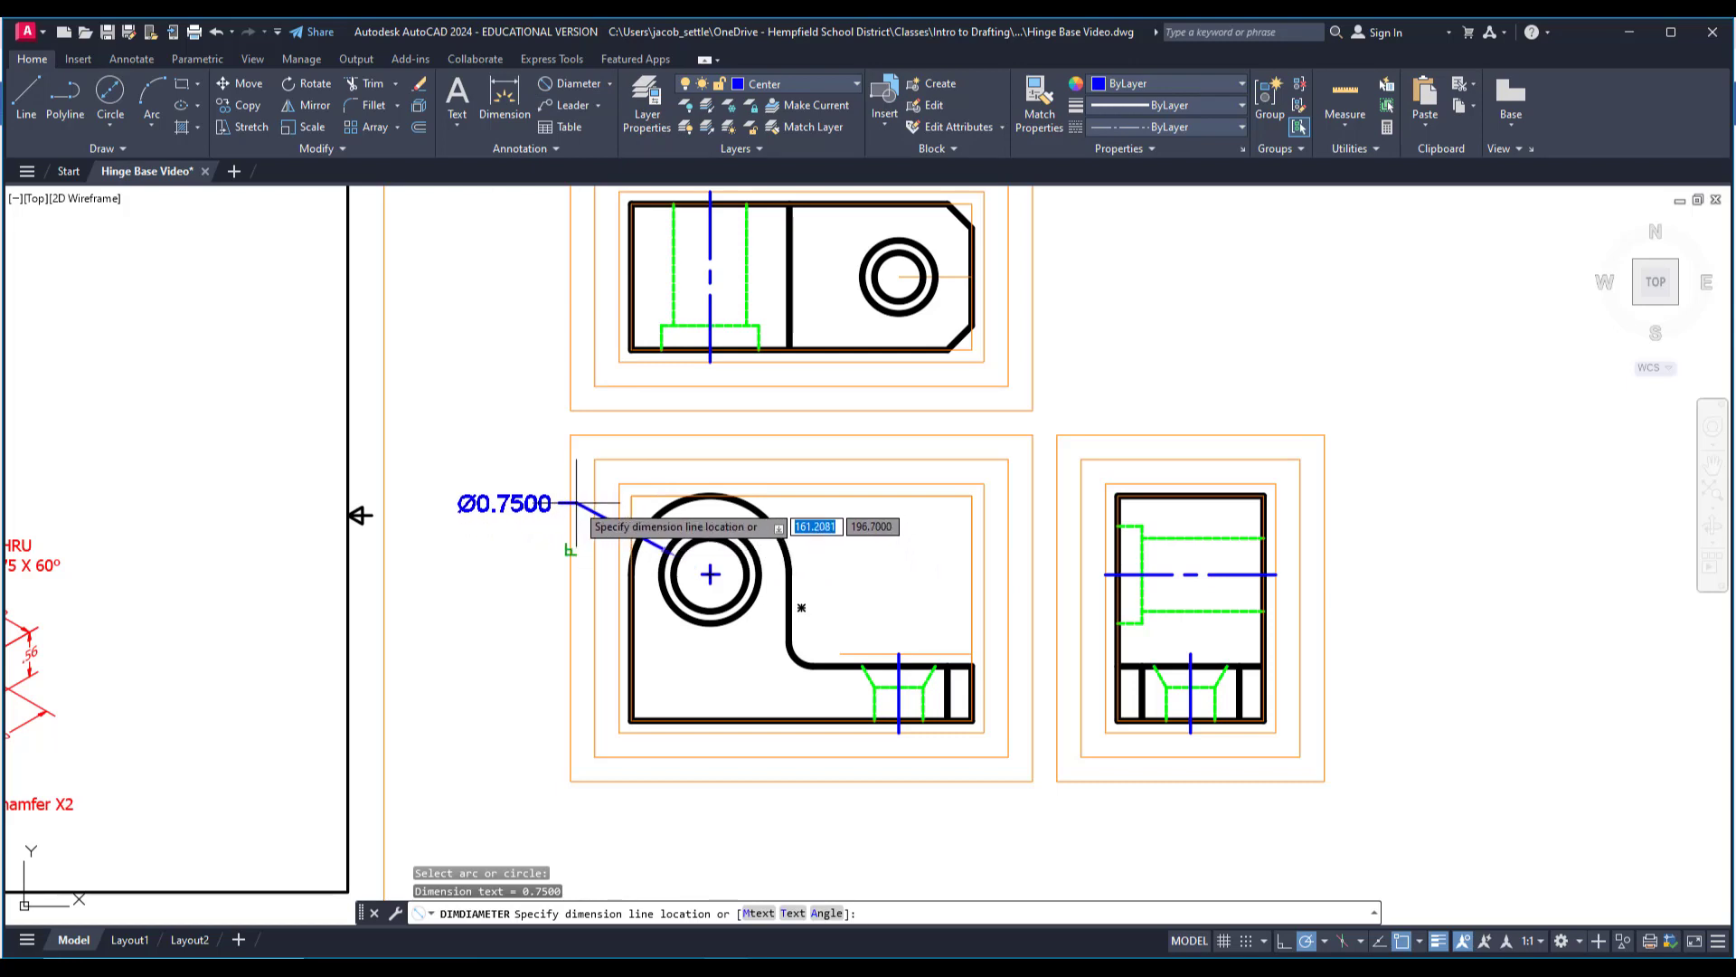
{"action": "key", "text": "Escape"}
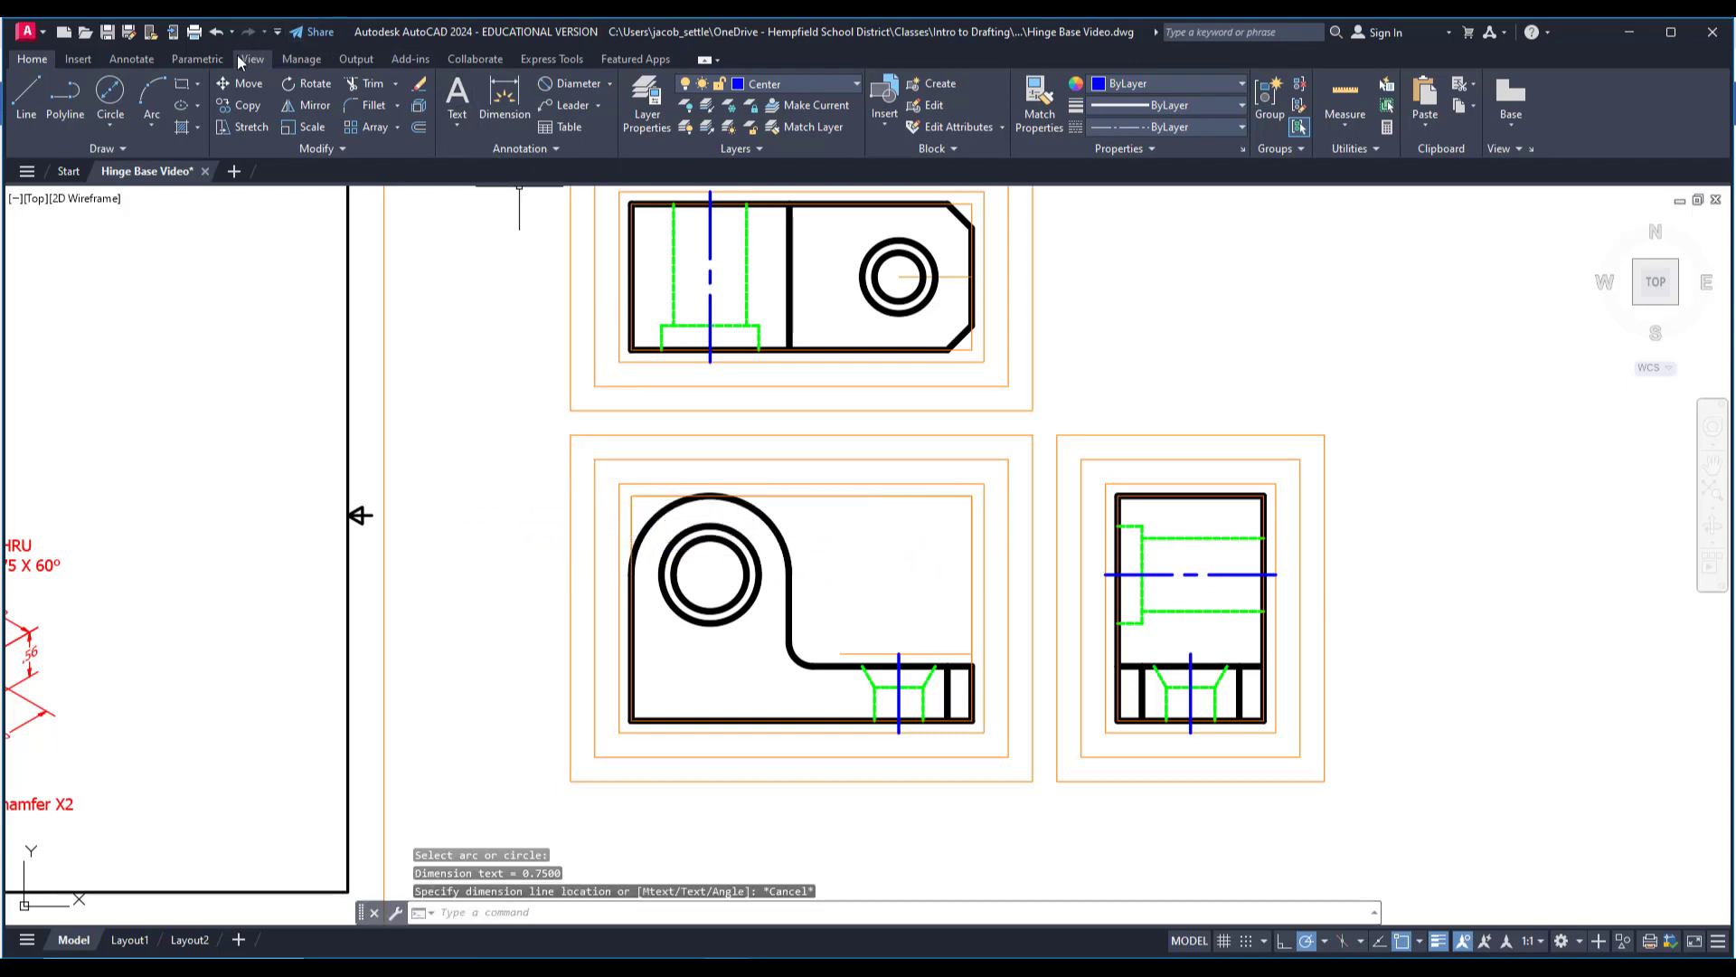
Add center marks to the counterbored hole in the front view and the countersunk hole in the top view.
{"action": "left_click", "coordinate": [122, 59]}
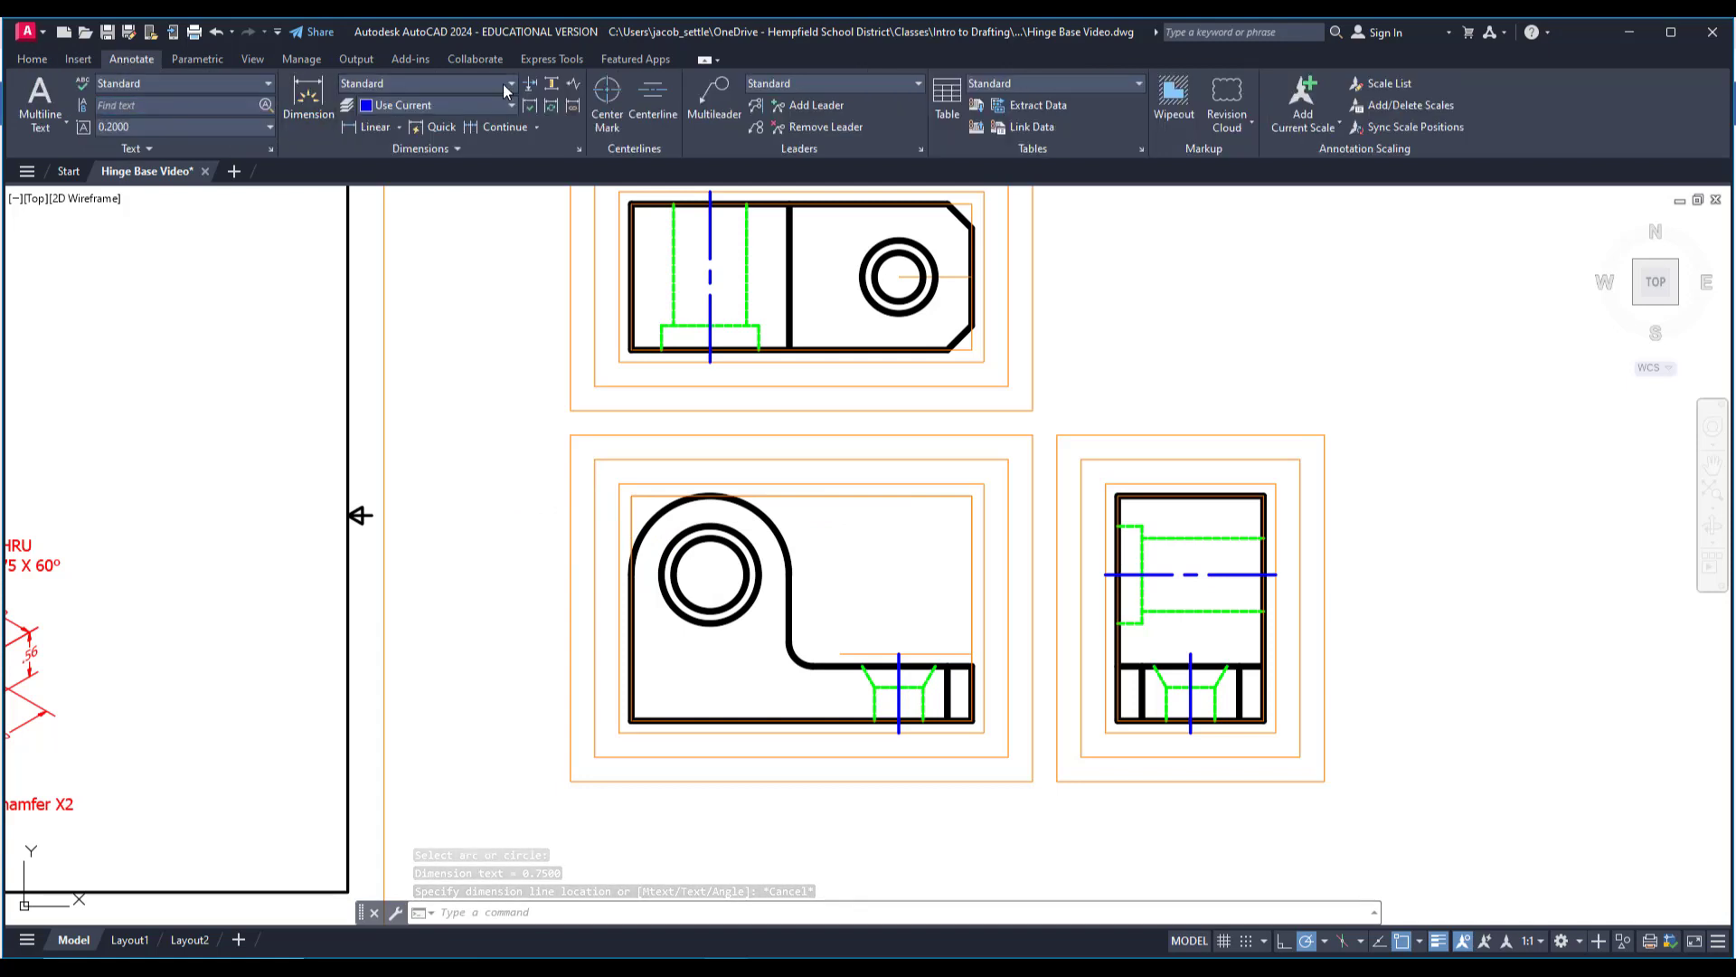
{"action": "left_click", "coordinate": [600, 94]}
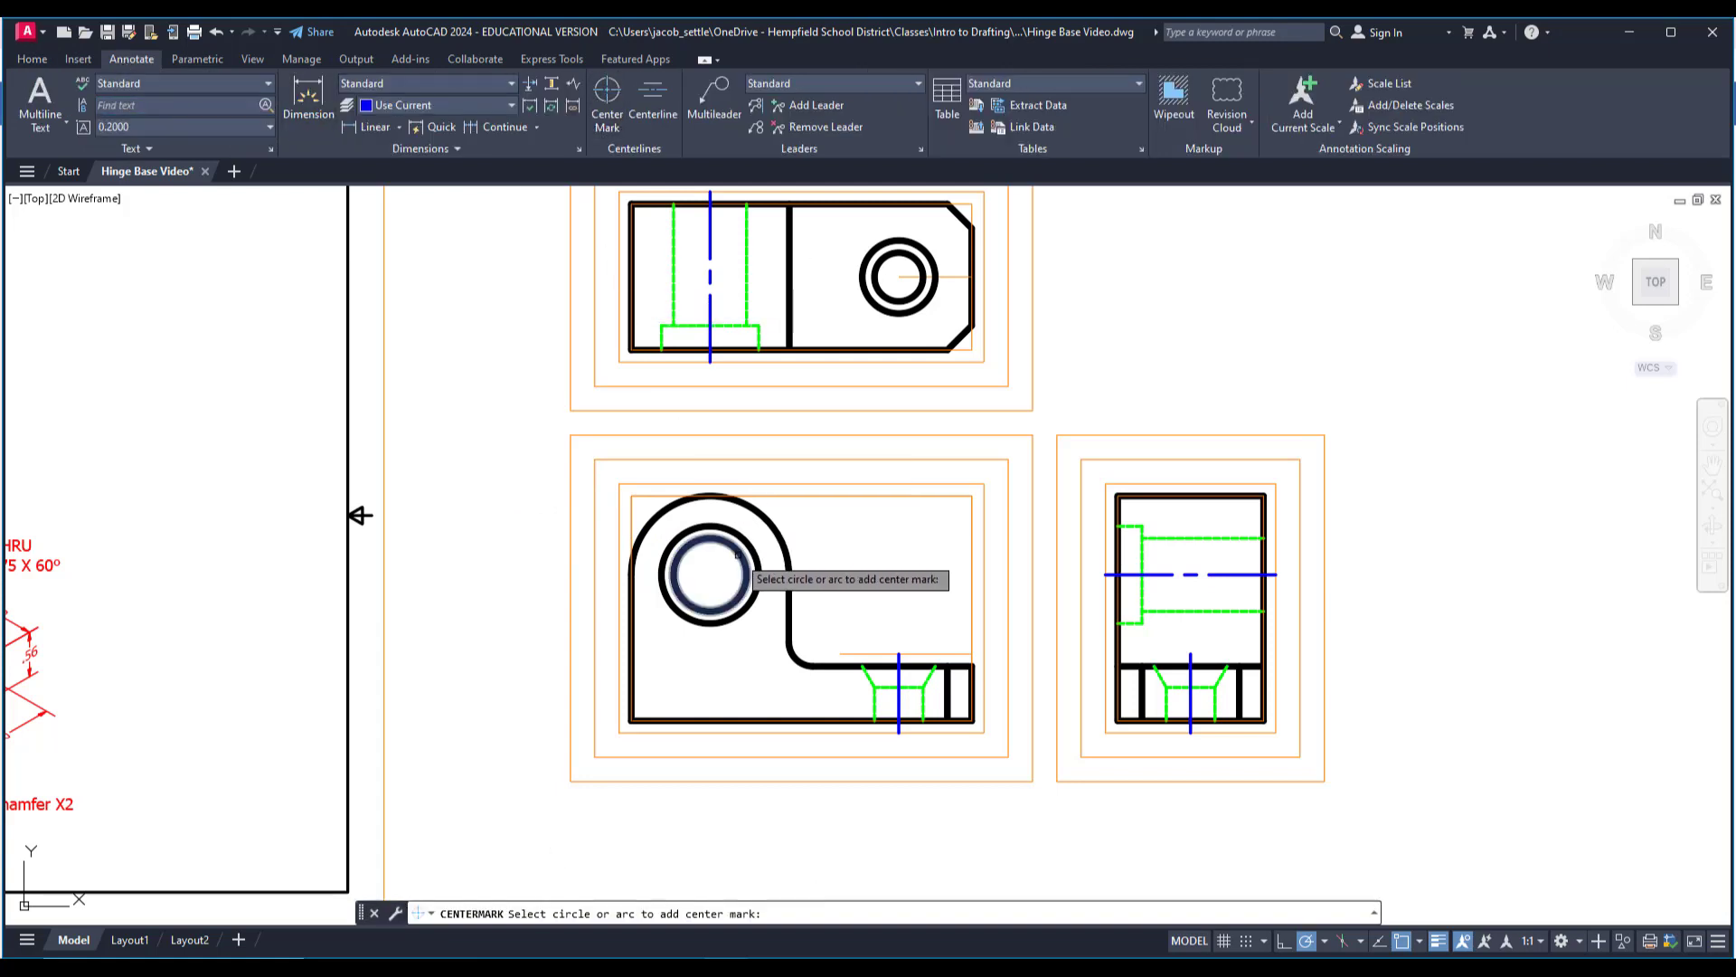
{"action": "left_click", "coordinate": [892, 300]}
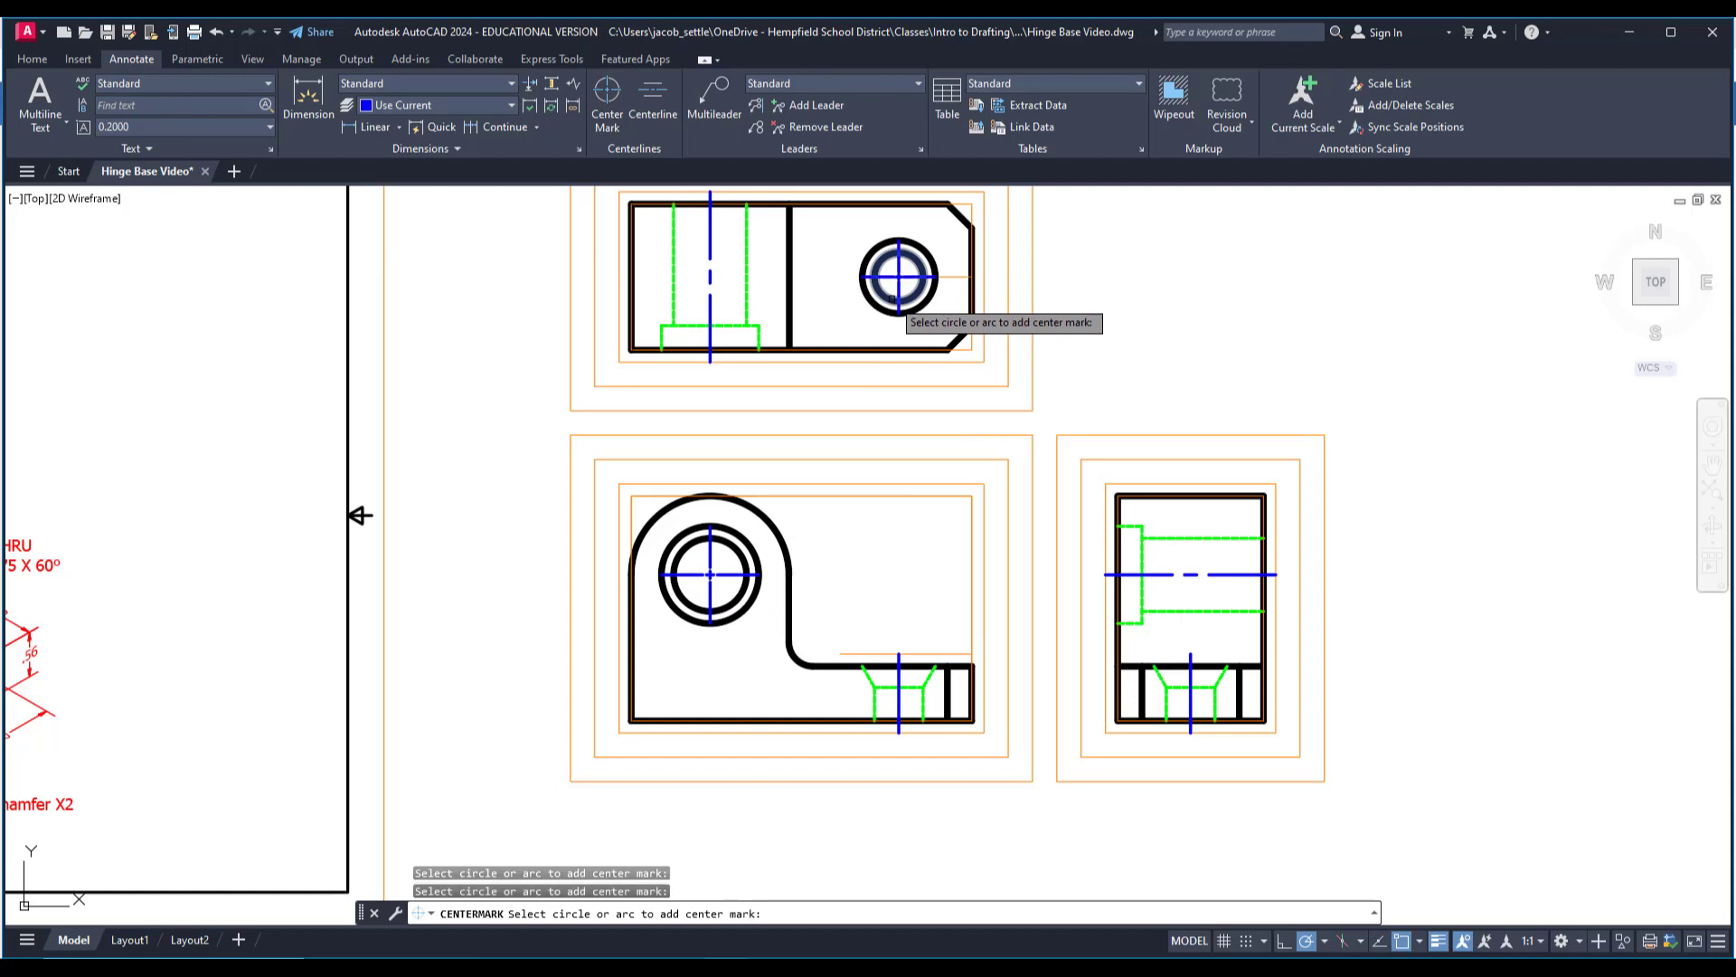
{"action": "scroll", "coordinate": [839, 258], "scroll_direction": "up", "scroll_amount": 2}
{"action": "scroll", "coordinate": [1000, 388], "scroll_direction": "down", "scroll_amount": 4}
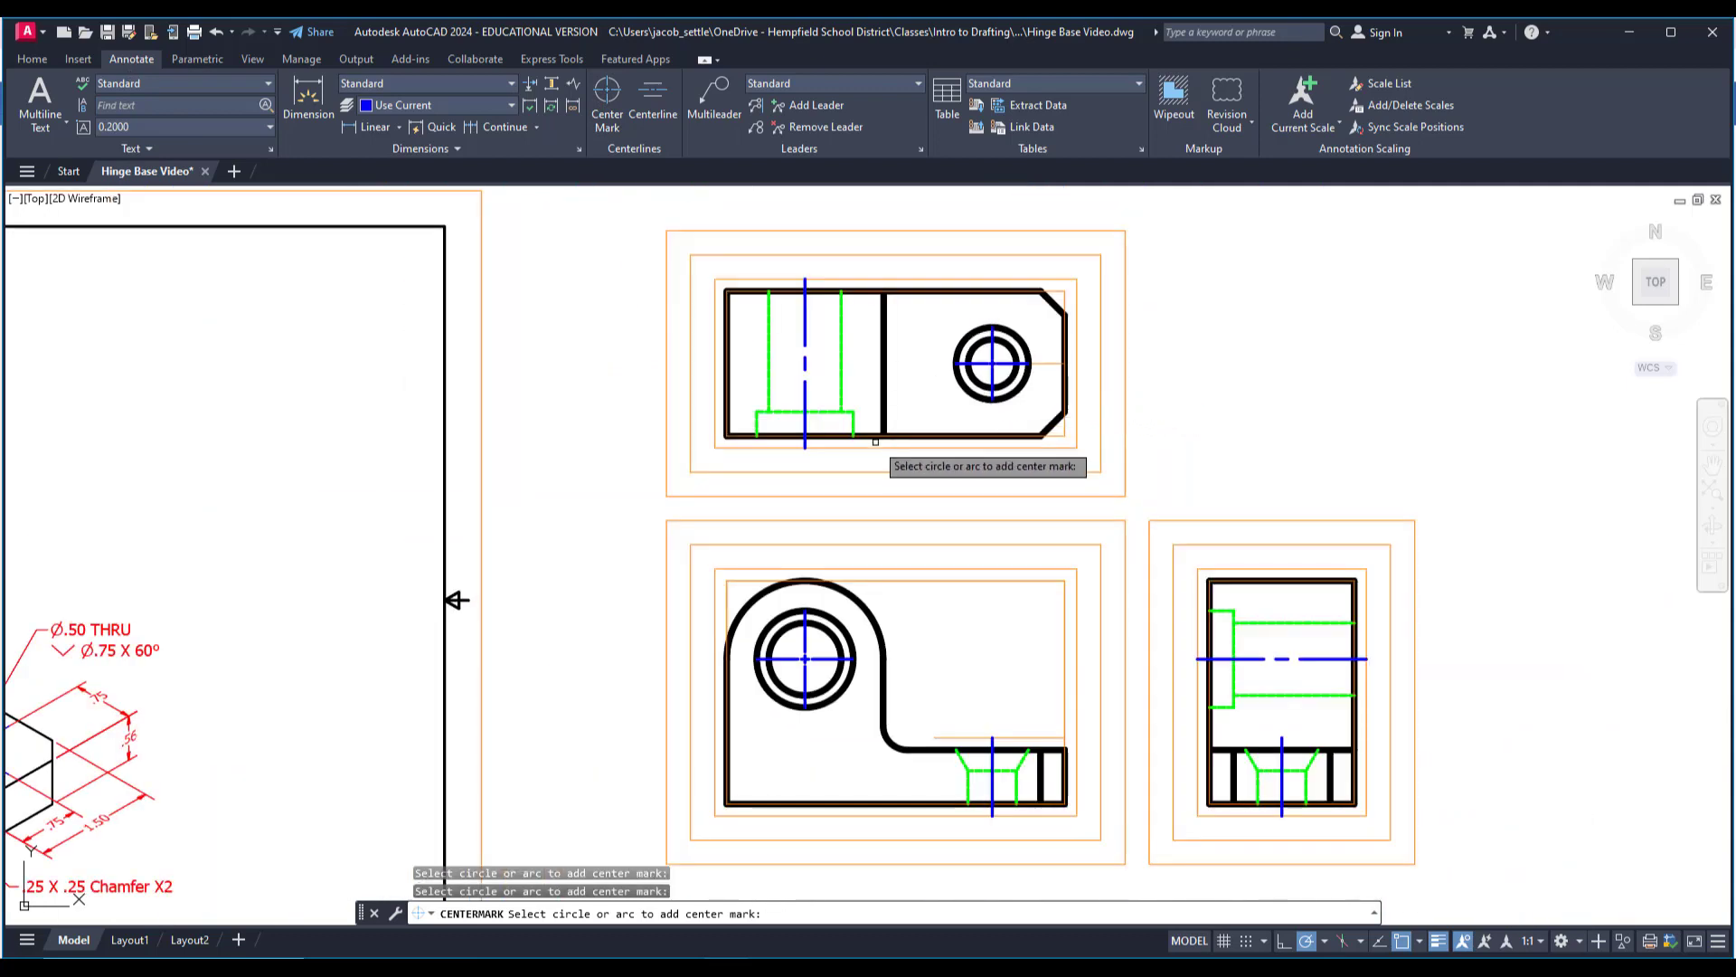
{"action": "scroll", "coordinate": [876, 551], "scroll_direction": "up", "scroll_amount": 2}
{"action": "key", "text": "Escape"}
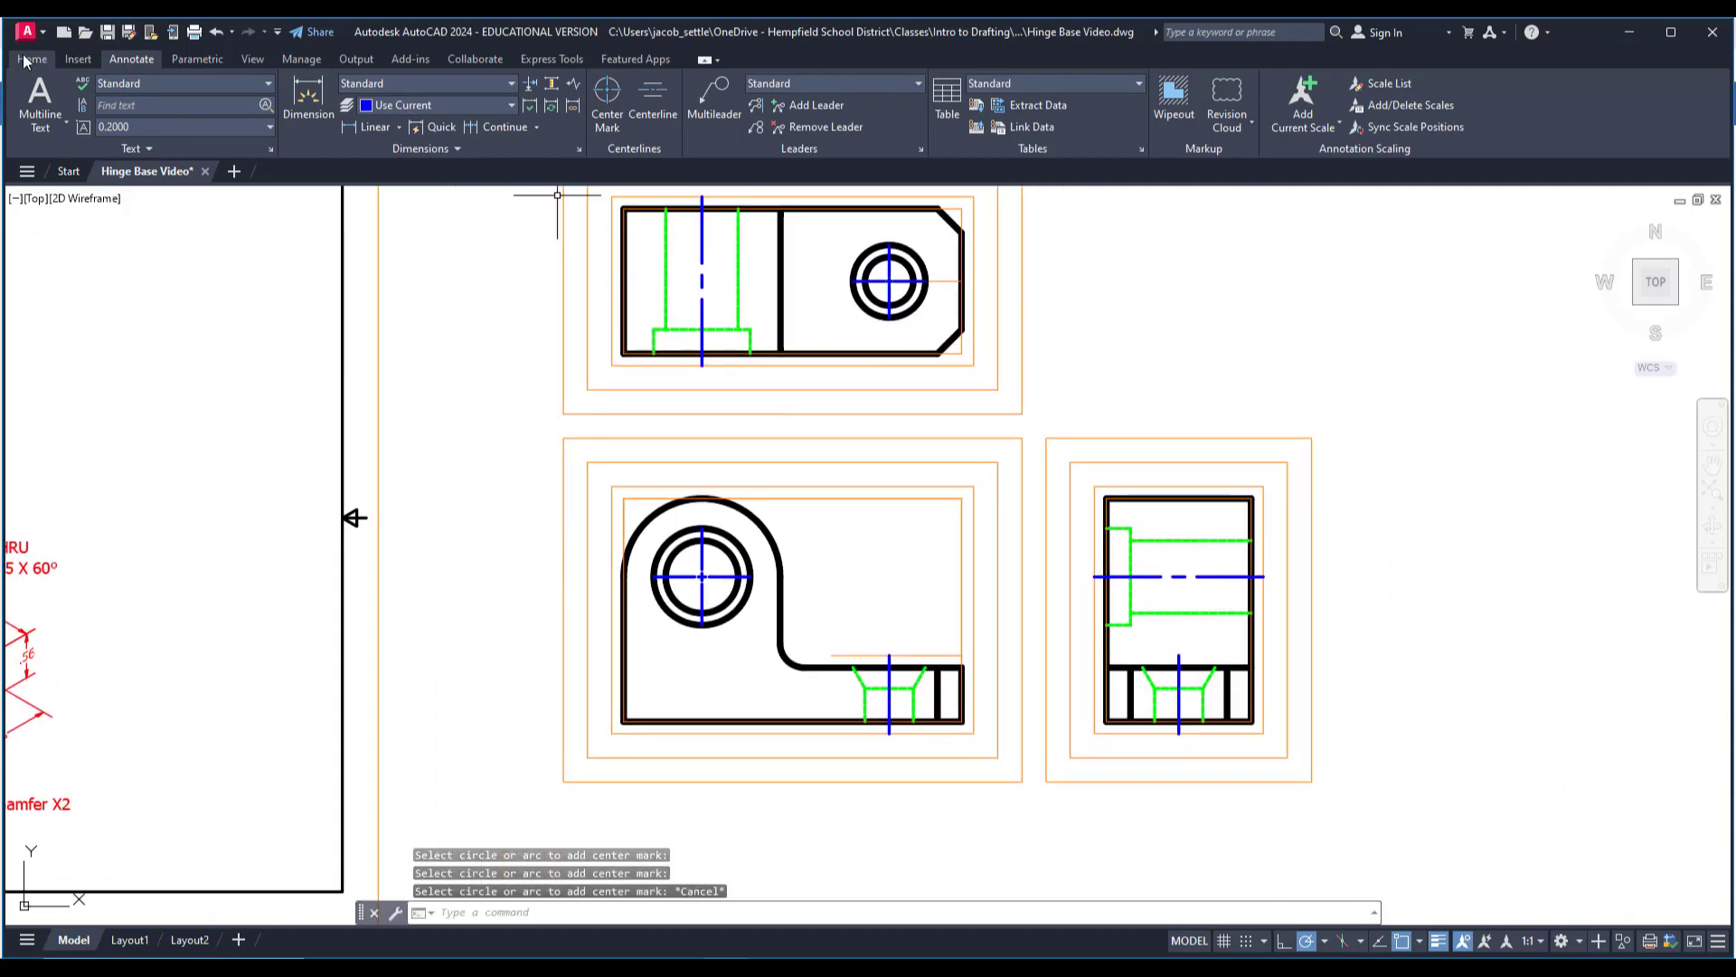
Make Dimension the current layer.
{"action": "left_click", "coordinate": [31, 59]}
{"action": "middle_click_drag", "start_coordinate": [771, 426], "coordinate": [893, 529]}
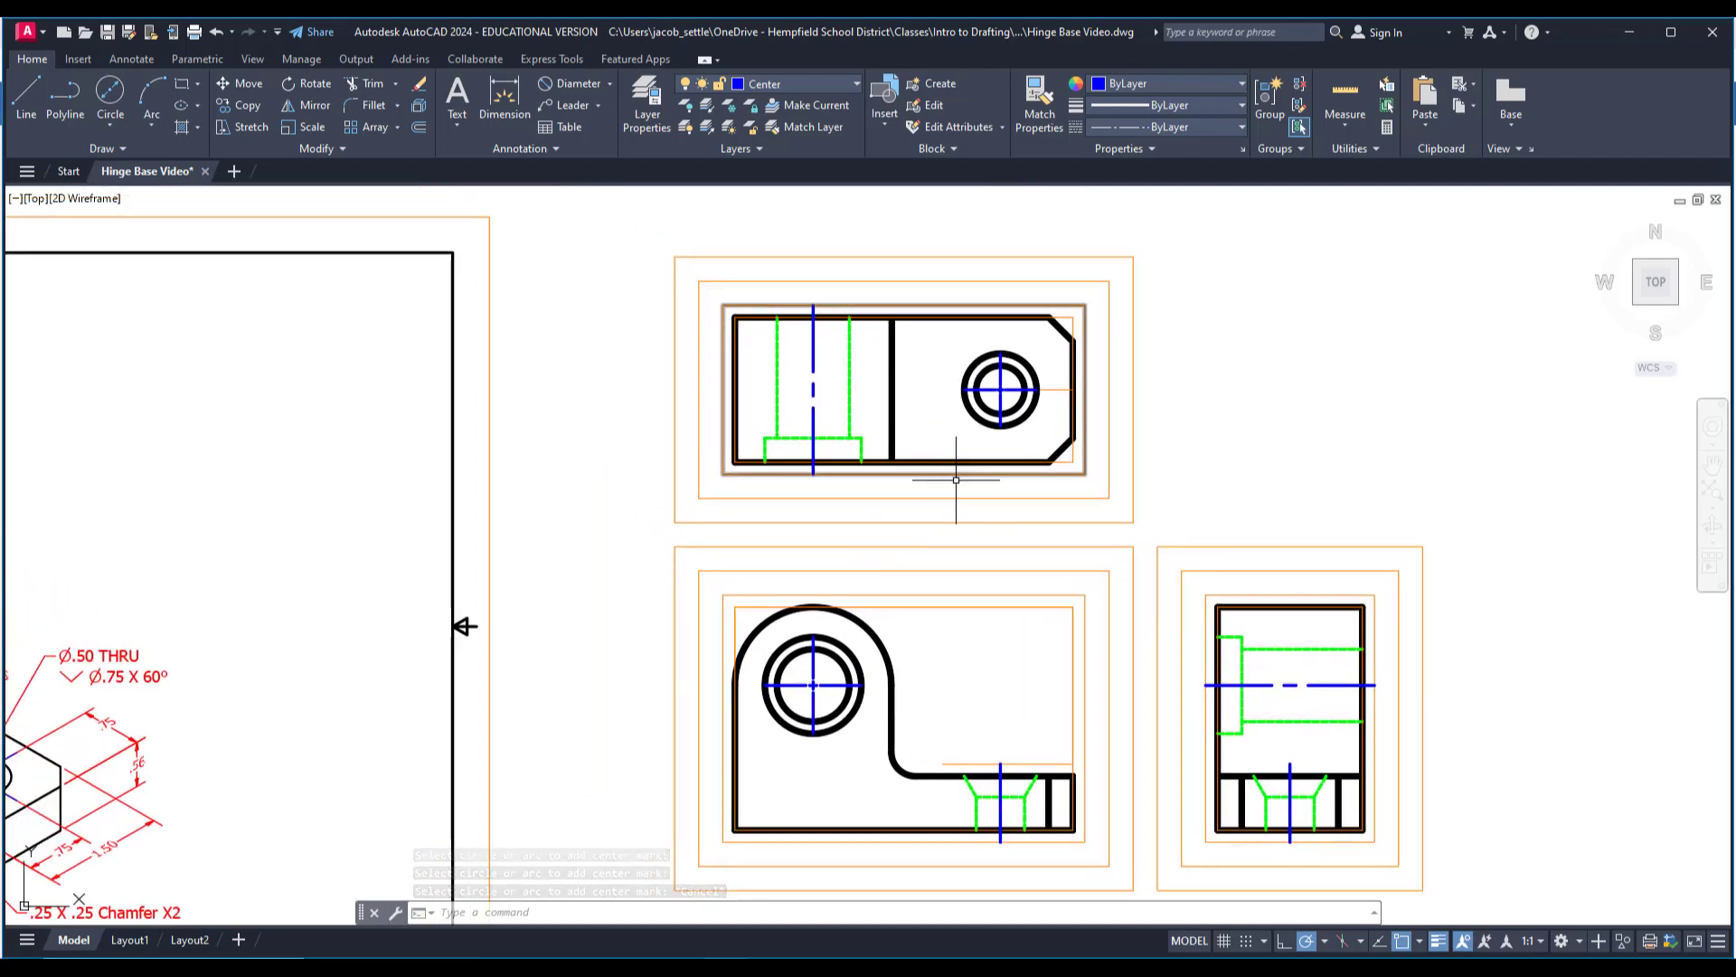
{"action": "middle_click_drag", "start_coordinate": [930, 554], "coordinate": [1301, 427]}
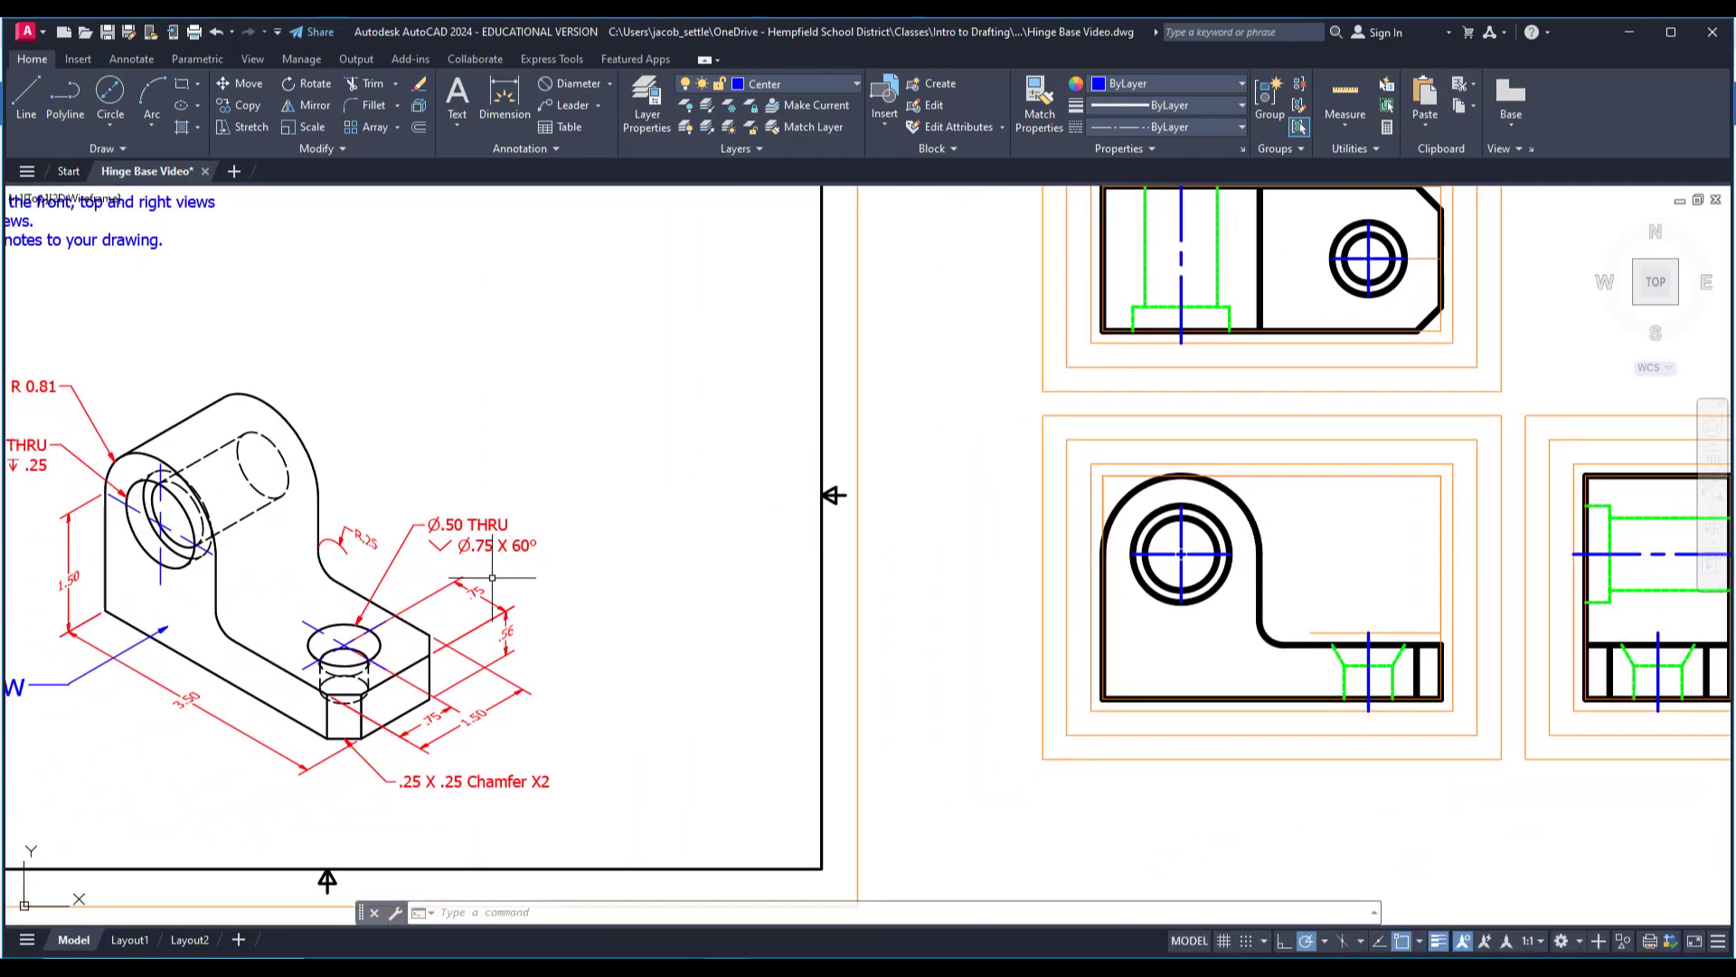
{"action": "mouse_move", "coordinate": [558, 570]}
{"action": "middle_mouse_down"}
{"action": "mouse_move", "coordinate": [783, 553]}
{"action": "mouse_move", "coordinate": [640, 489]}
{"action": "mouse_move", "coordinate": [588, 497]}
{"action": "middle_mouse_up"}
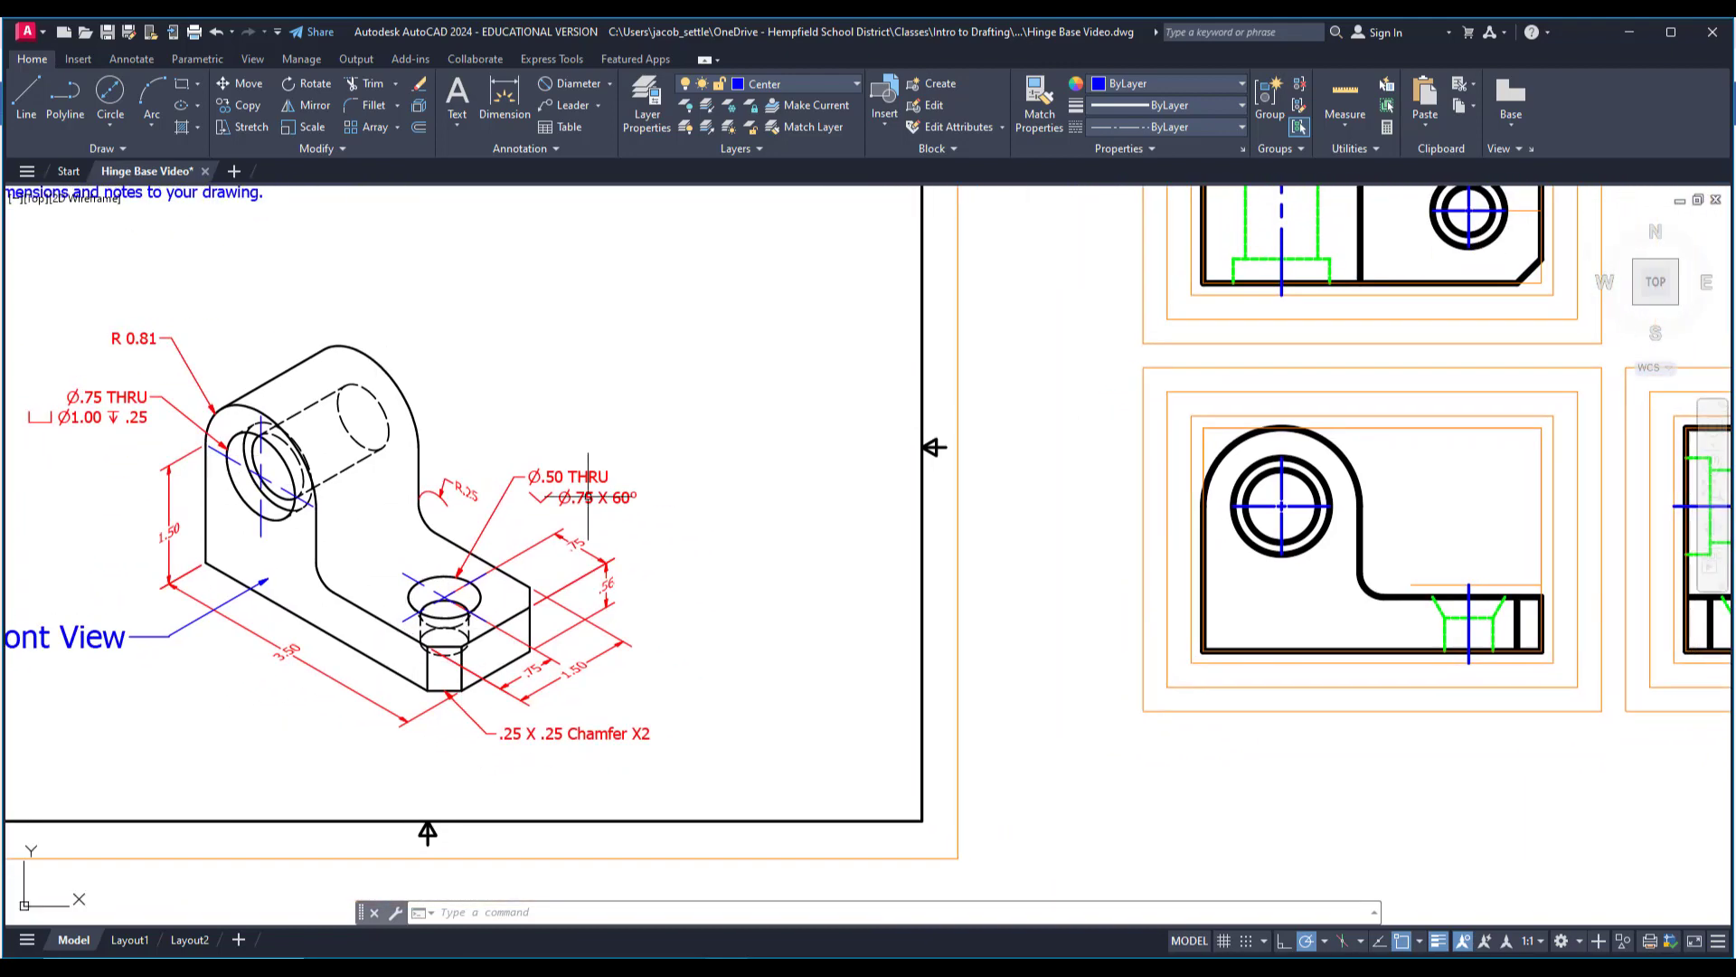
{"action": "left_click", "coordinate": [839, 104]}
{"action": "left_click", "coordinate": [795, 84]}
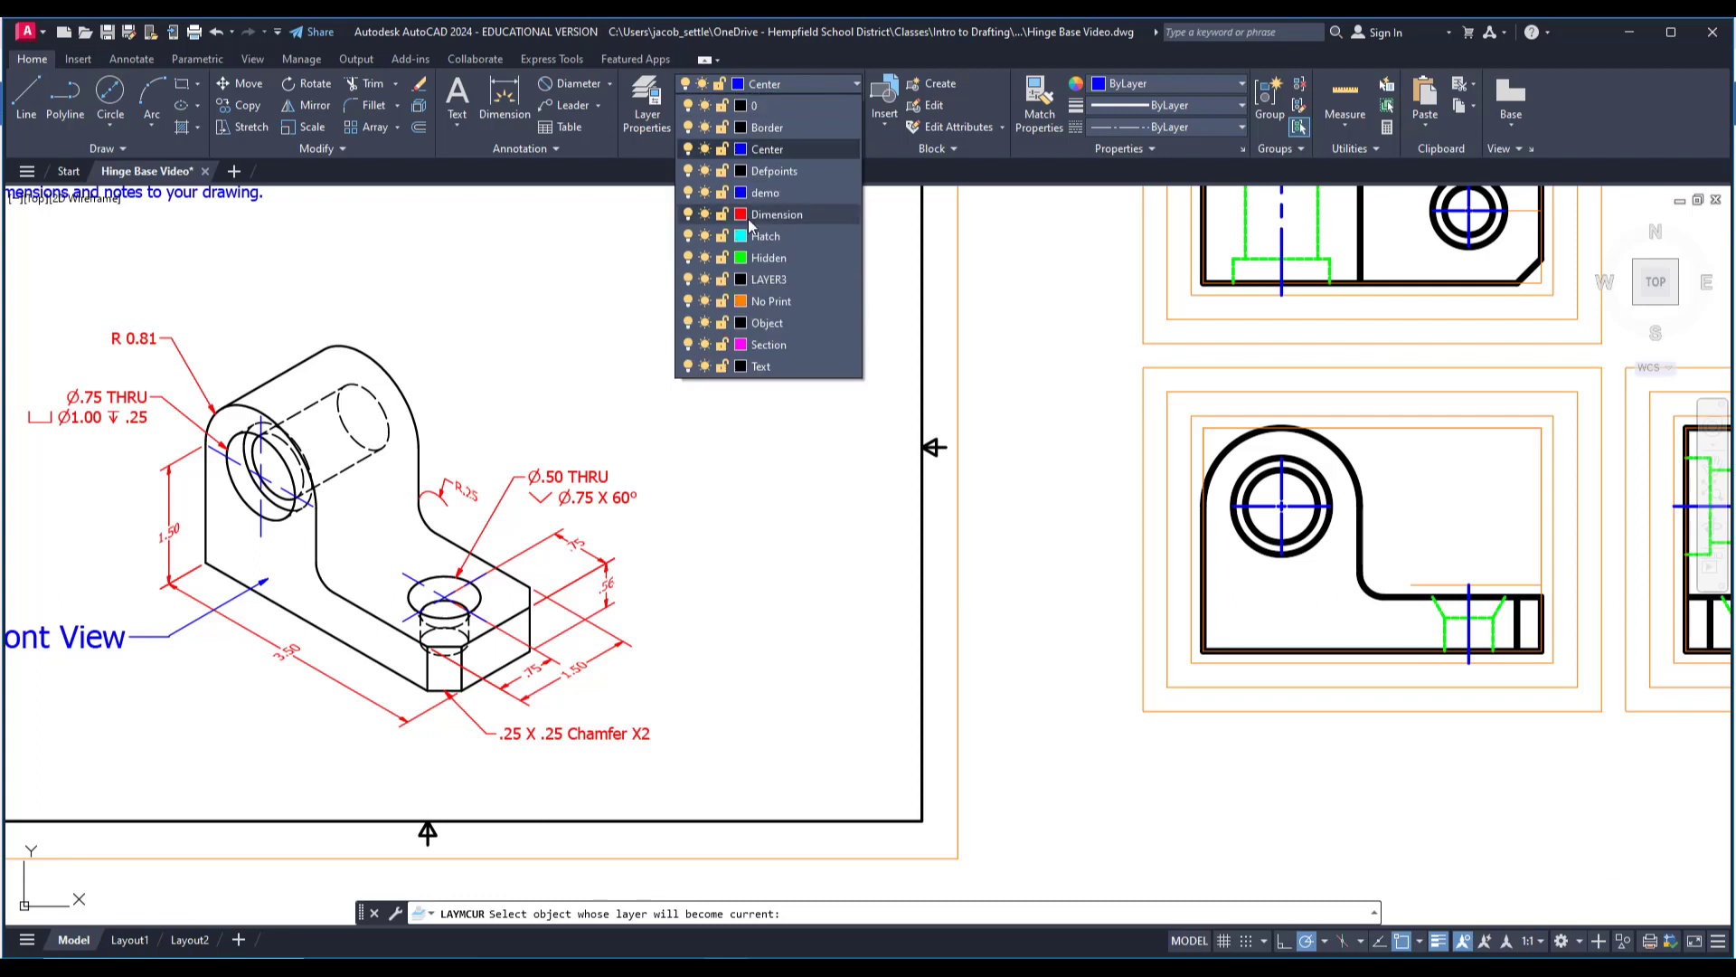
{"action": "left_click", "coordinate": [775, 217]}
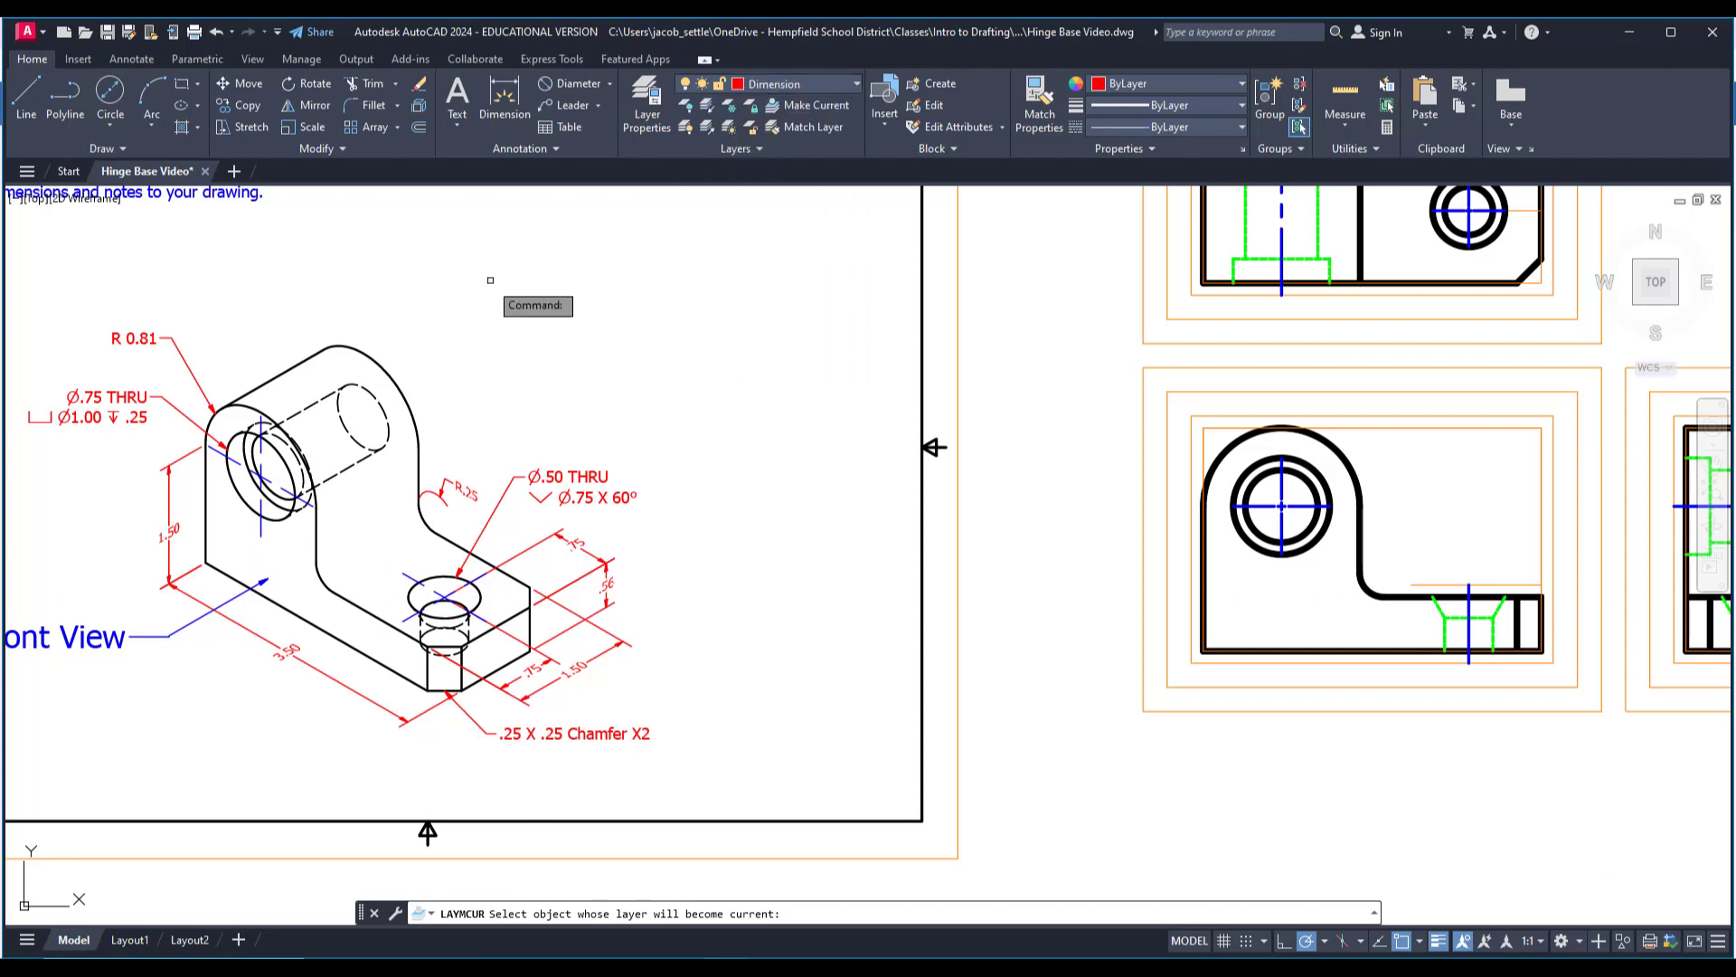
Try a vertical linear dimension in the front view between the middle offset rectangle's lower-left corner and the counterbored hole's center mark.
{"action": "left_click", "coordinate": [610, 86]}
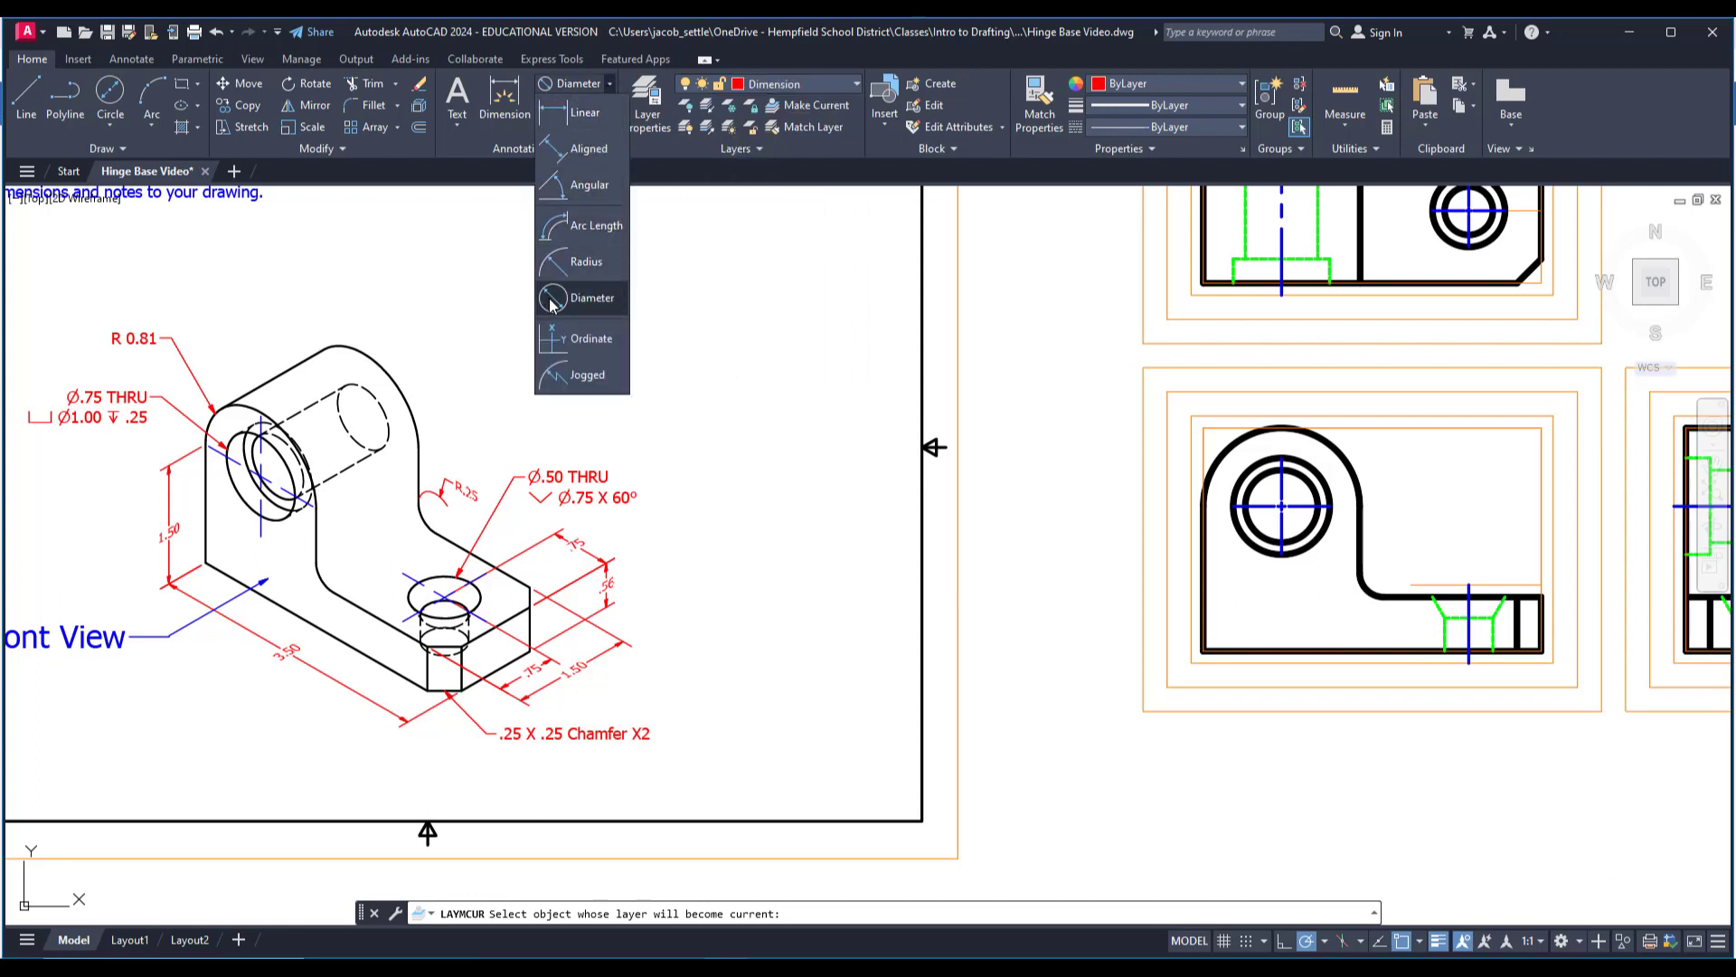
{"action": "left_click", "coordinate": [585, 113]}
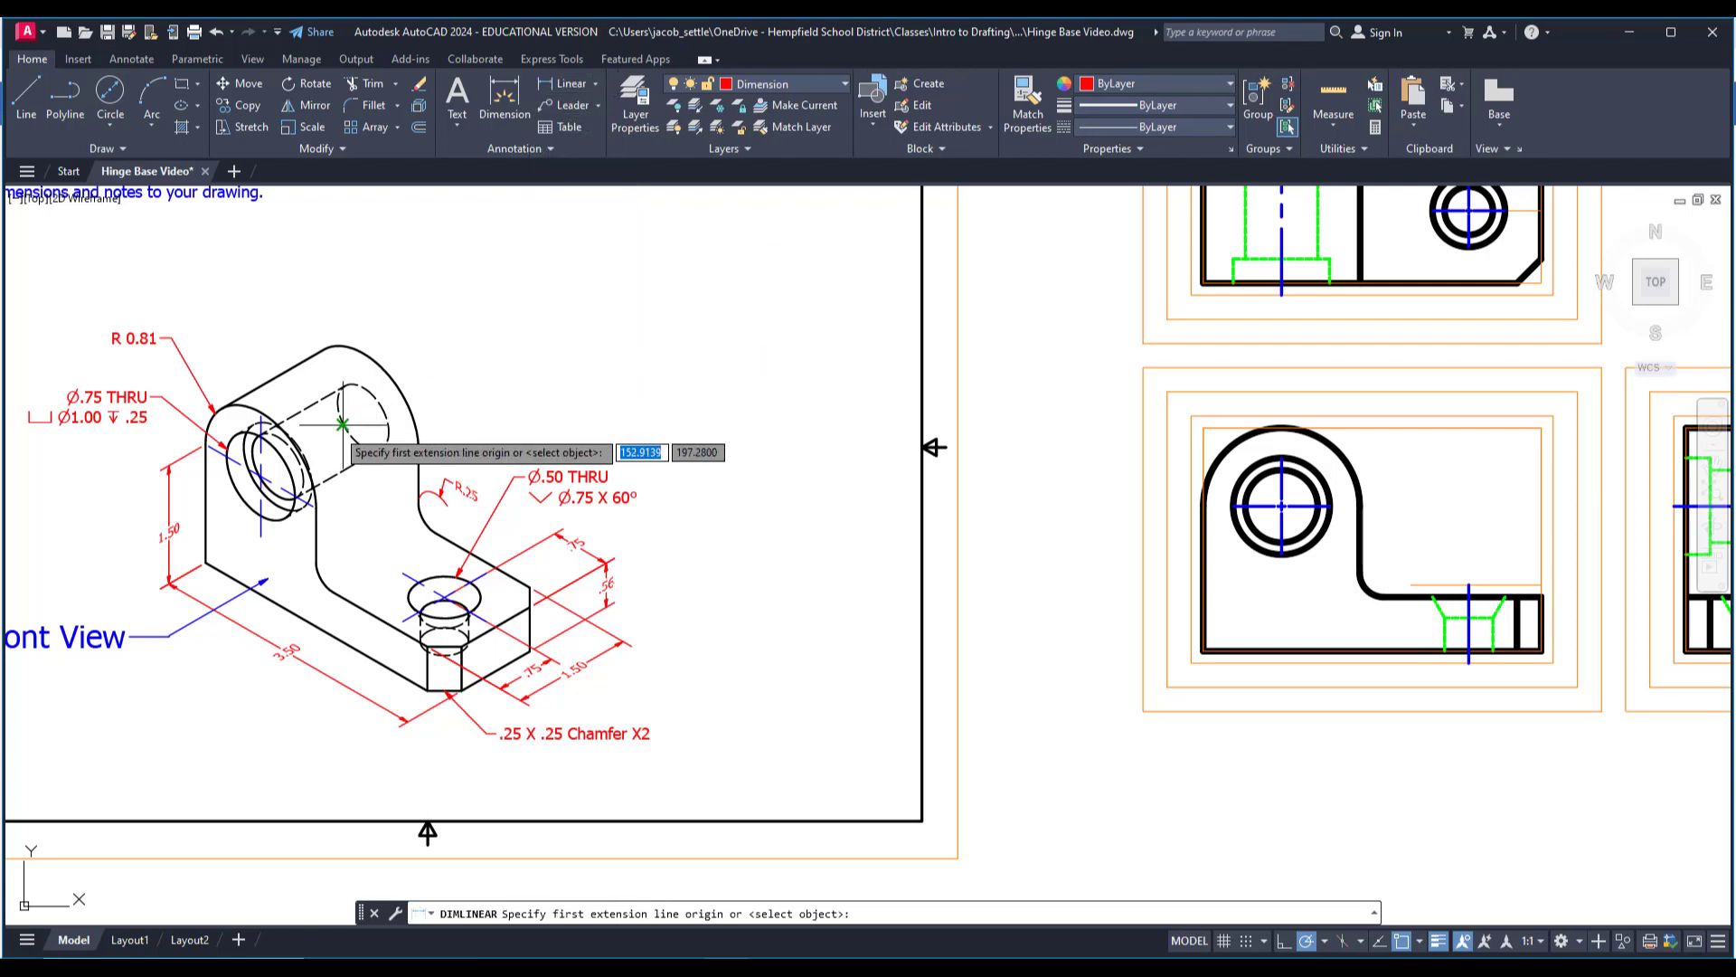
{"action": "scroll", "coordinate": [560, 560], "scroll_direction": "down", "scroll_amount": 3}
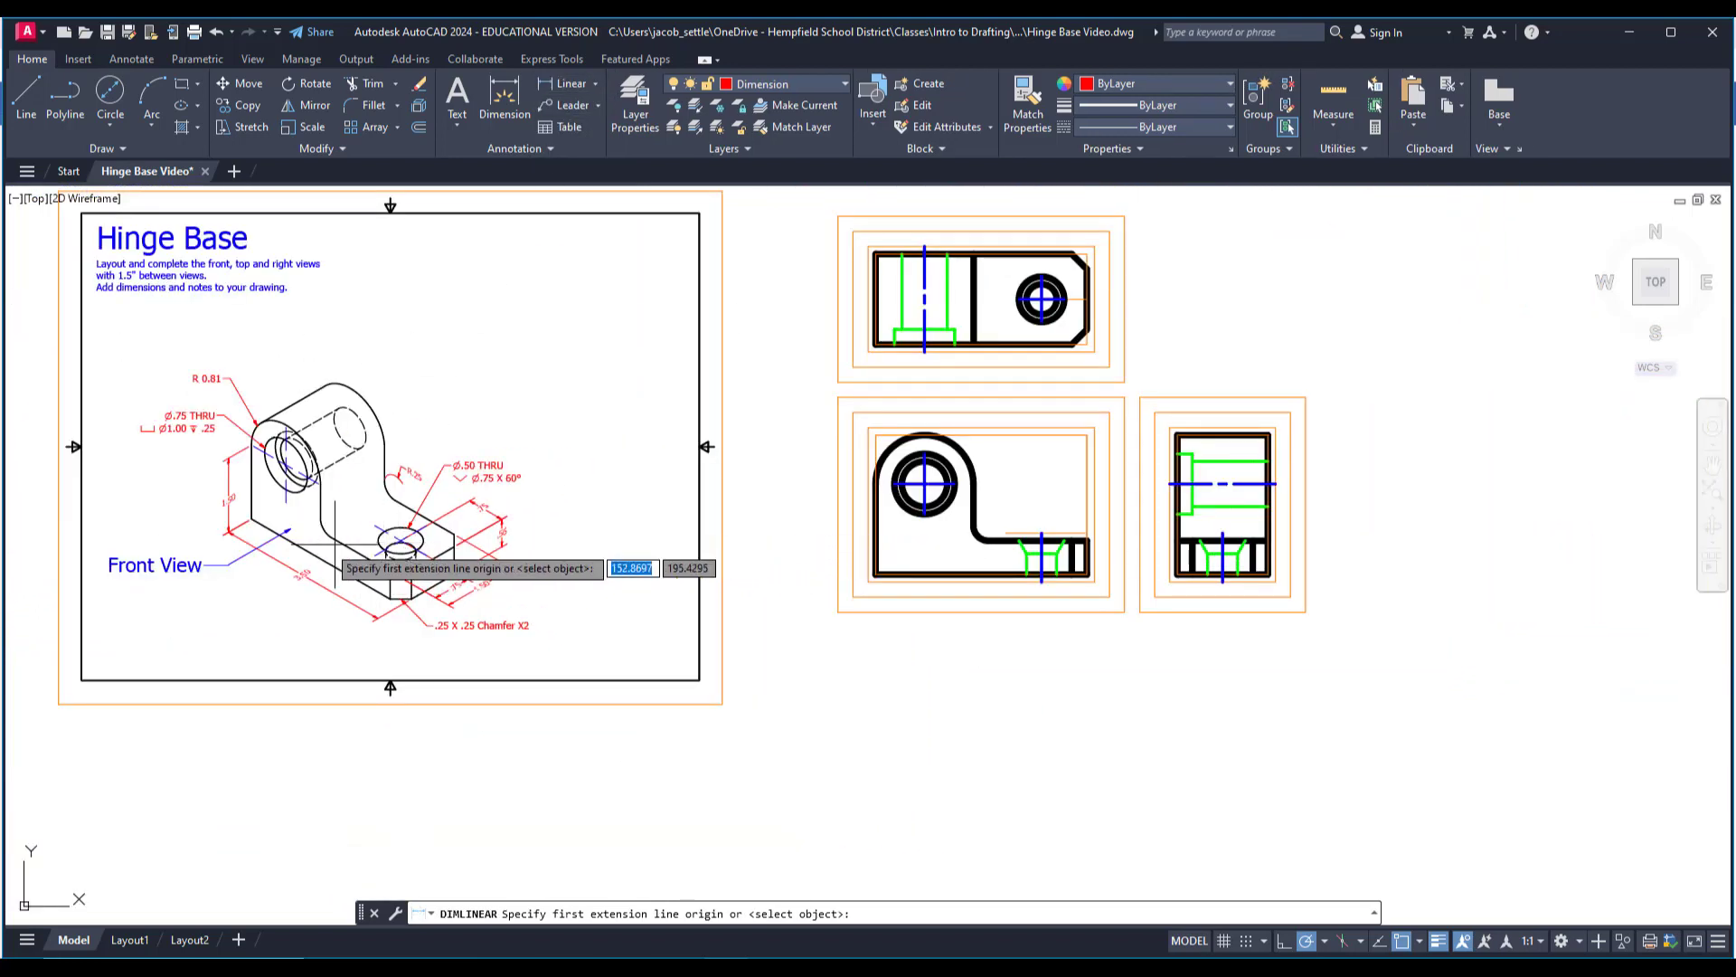
{"action": "scroll", "coordinate": [229, 518], "scroll_direction": "up", "scroll_amount": 2}
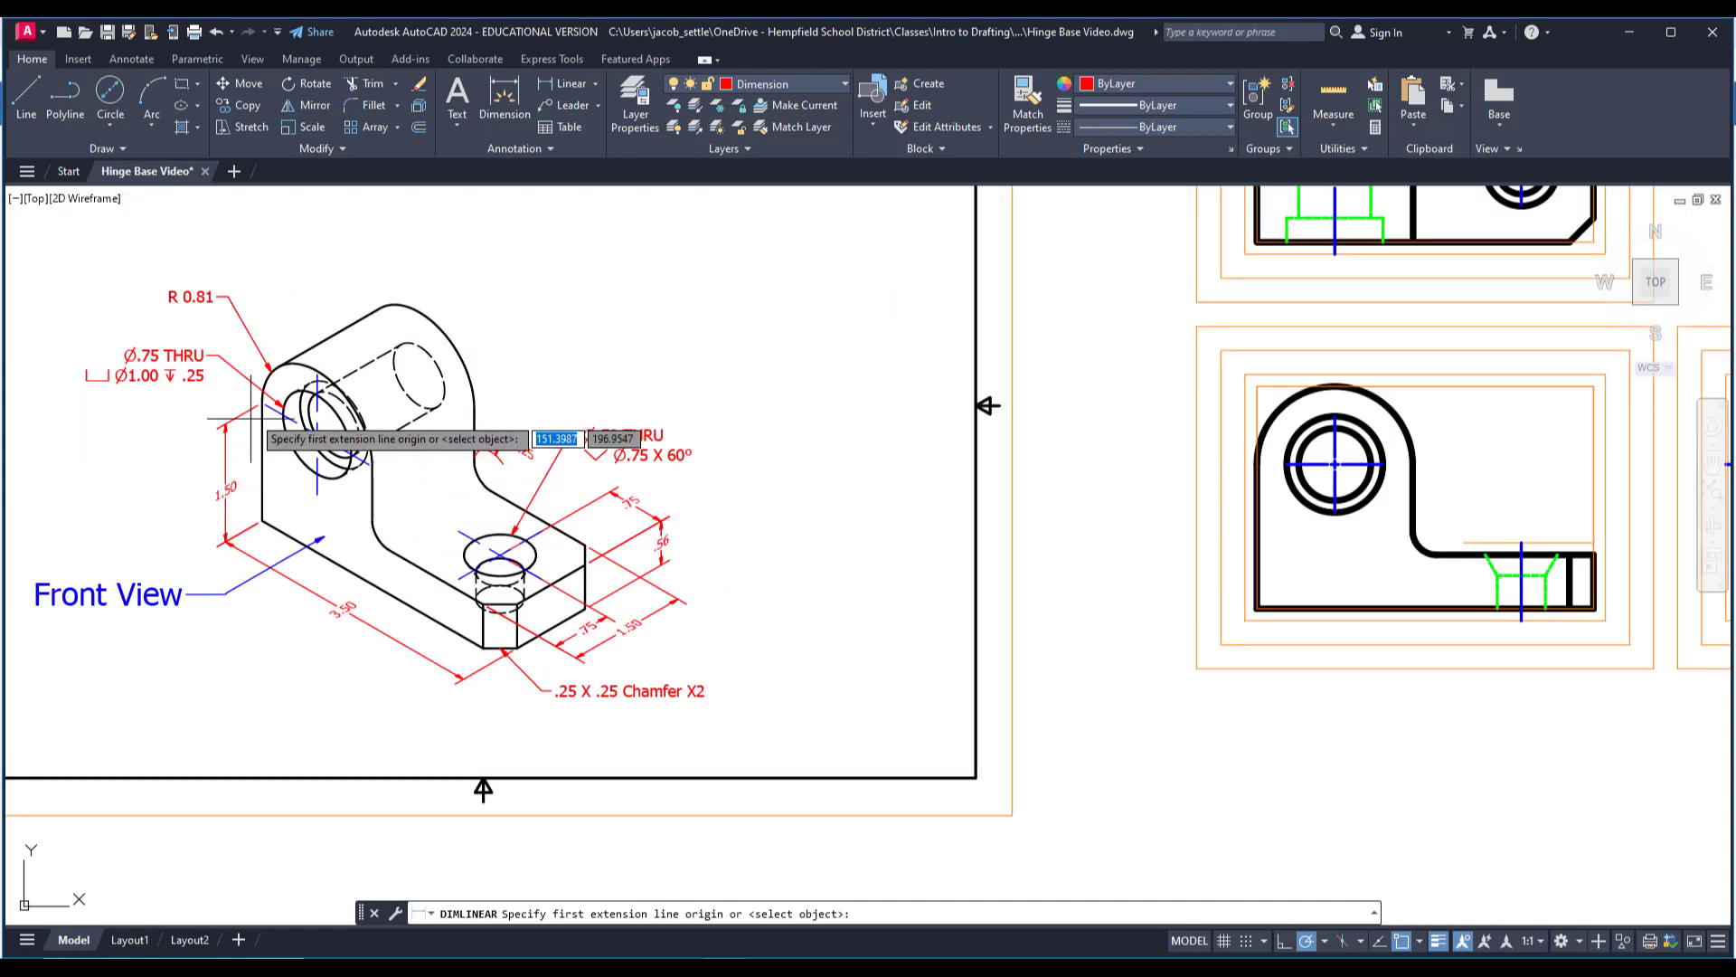
{"action": "middle_click_drag", "start_coordinate": [888, 506], "coordinate": [683, 521]}
{"action": "scroll", "coordinate": [1031, 518], "scroll_direction": "up", "scroll_amount": 2}
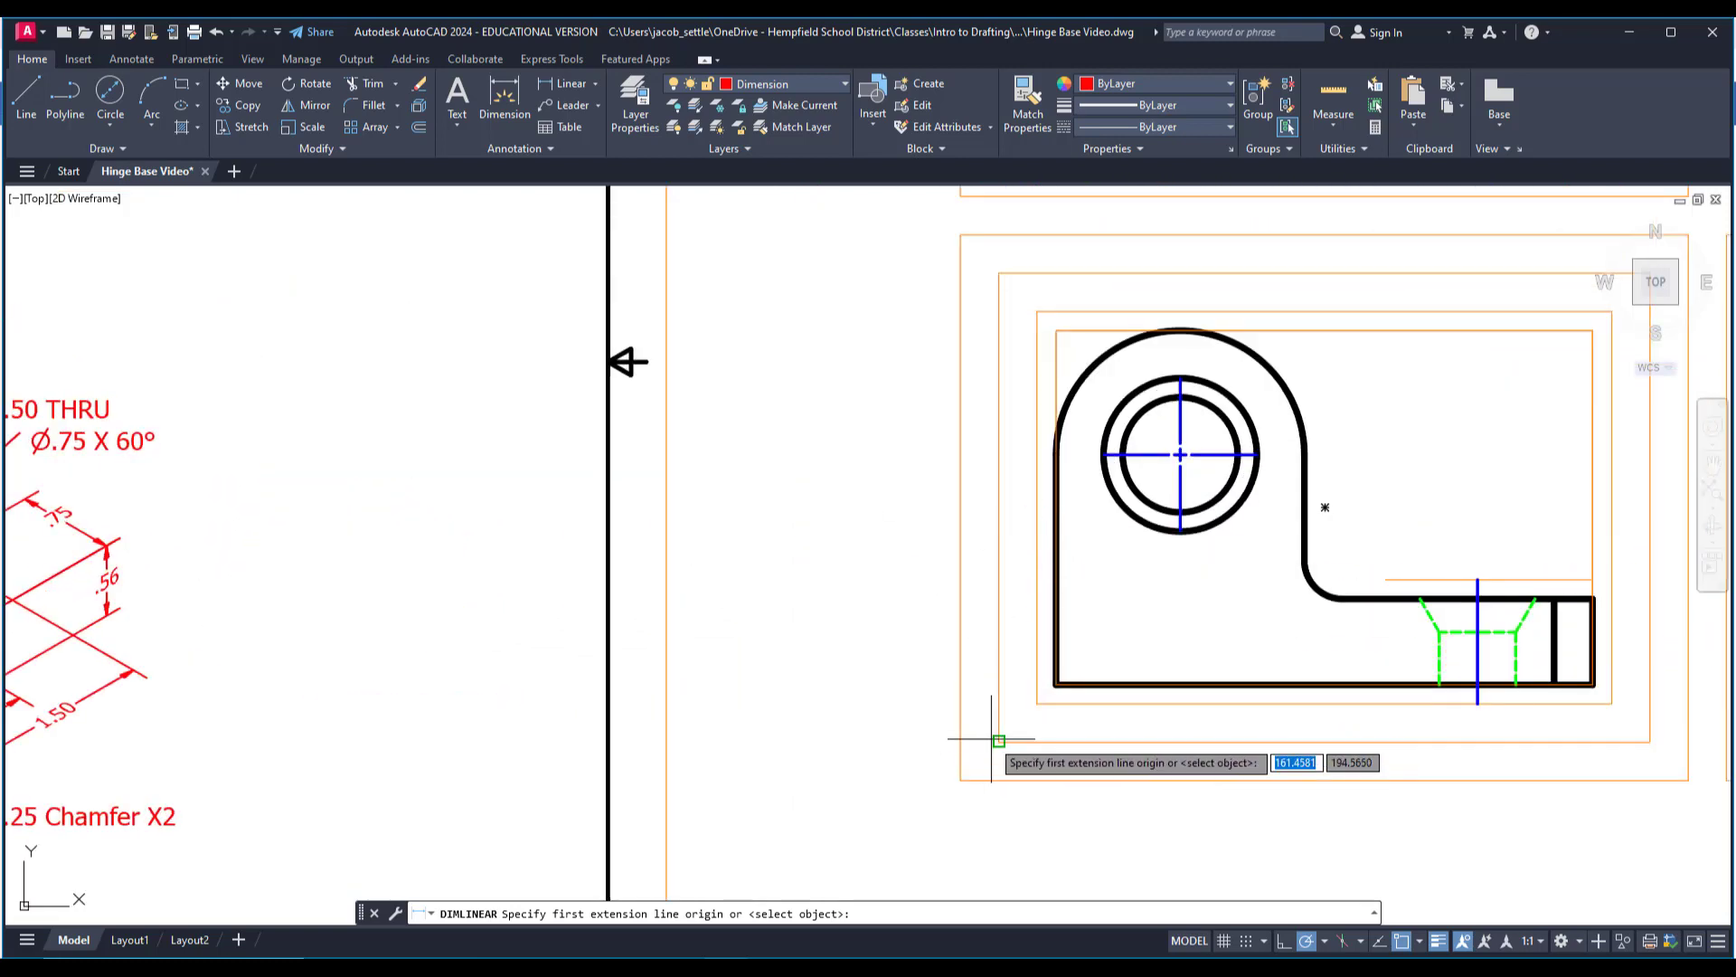
{"action": "left_click", "coordinate": [1011, 658]}
{"action": "left_click", "coordinate": [1104, 454]}
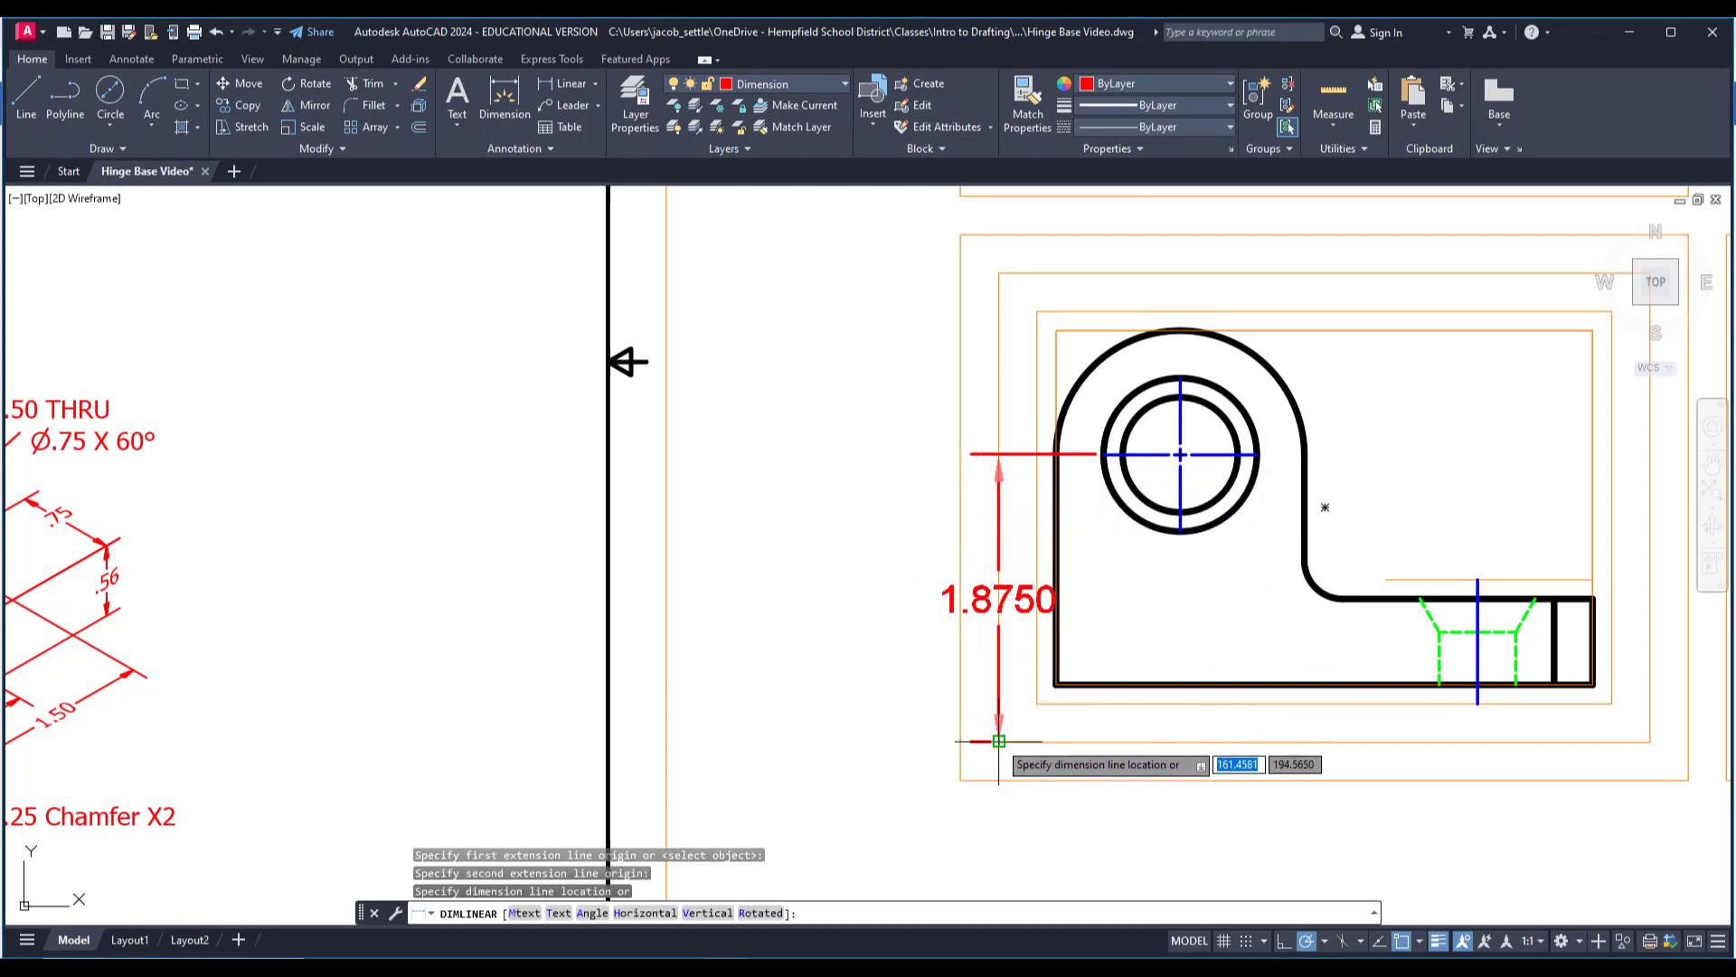
{"action": "left_click", "coordinate": [998, 698]}
Try to stretch the vertical dimension's lower extension line origin, cancel, and delete that dimension.
{"action": "scroll", "coordinate": [987, 740], "scroll_direction": "up", "scroll_amount": 3}
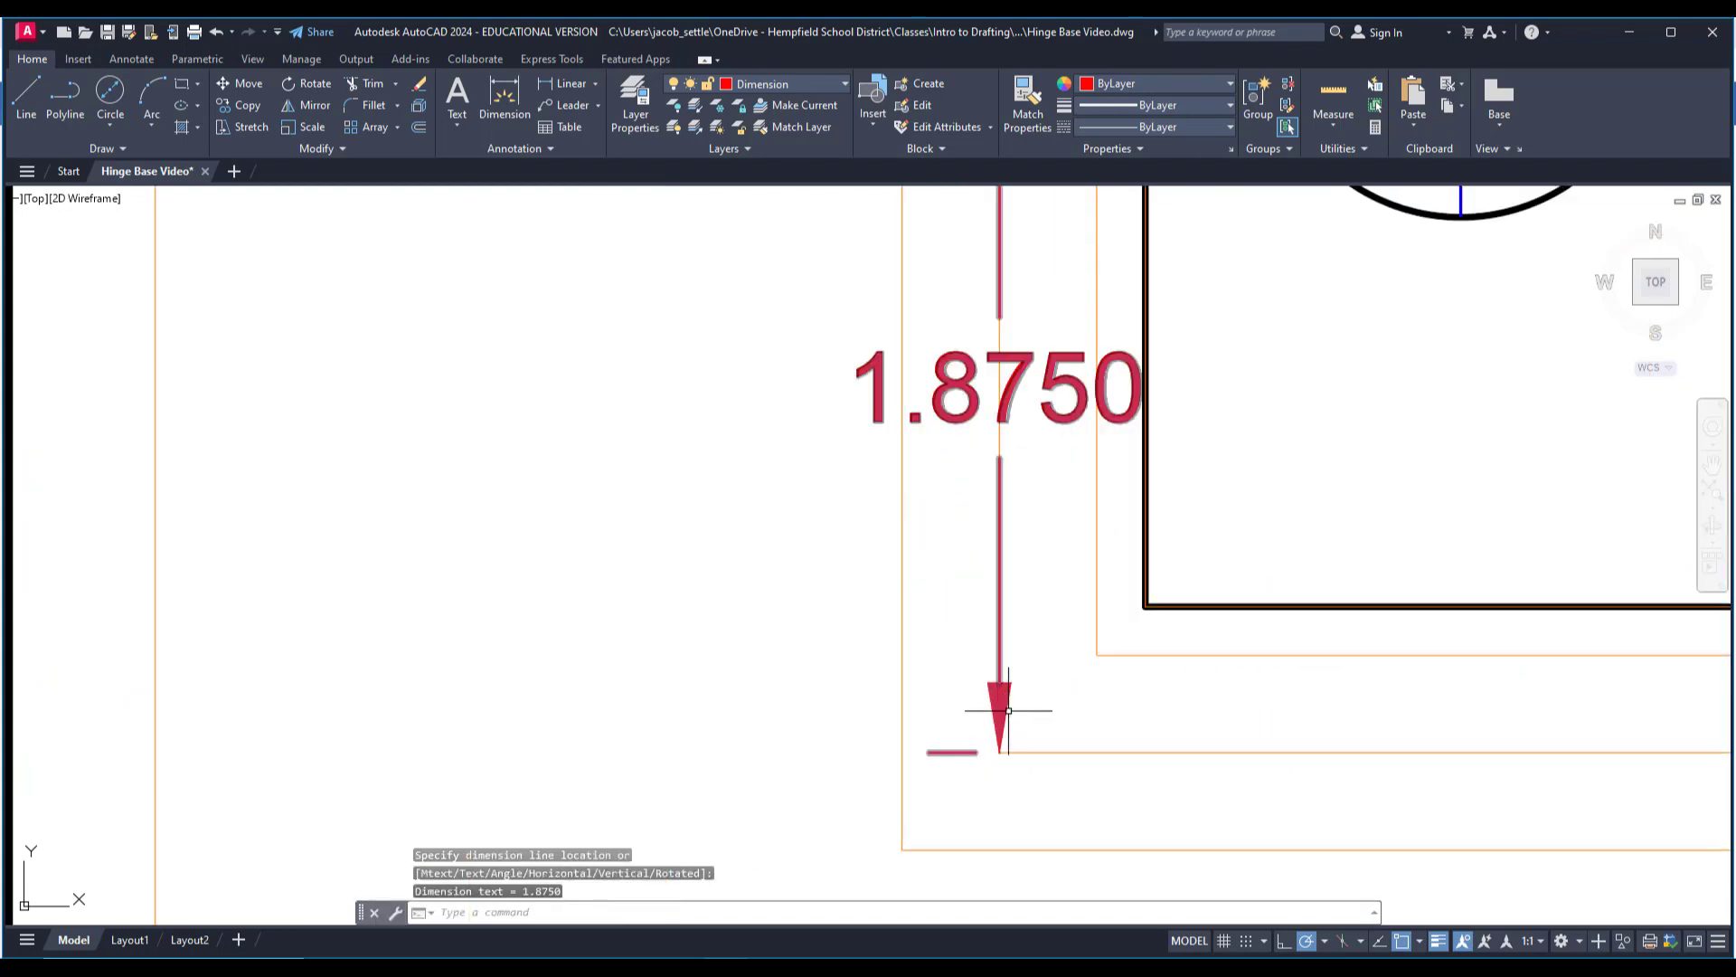
{"action": "left_click", "coordinate": [1009, 710]}
{"action": "left_click", "coordinate": [999, 752]}
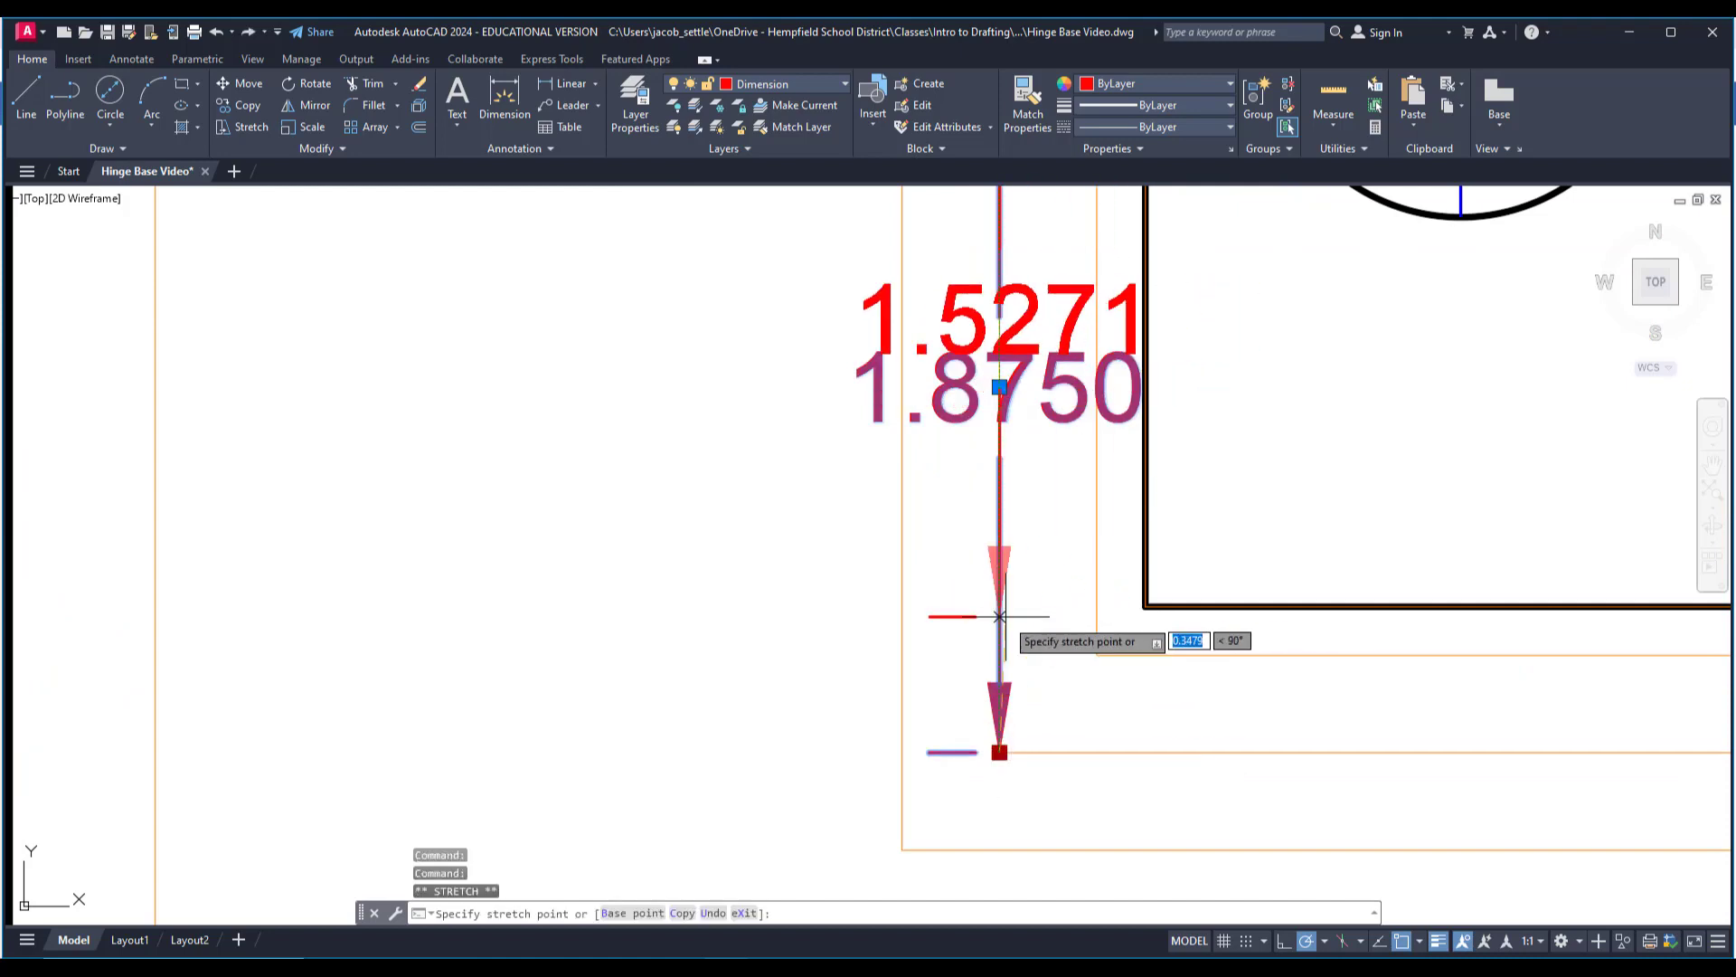
{"action": "key", "text": "Escape"}
{"action": "scroll", "coordinate": [1029, 627], "scroll_direction": "down", "scroll_amount": 2}
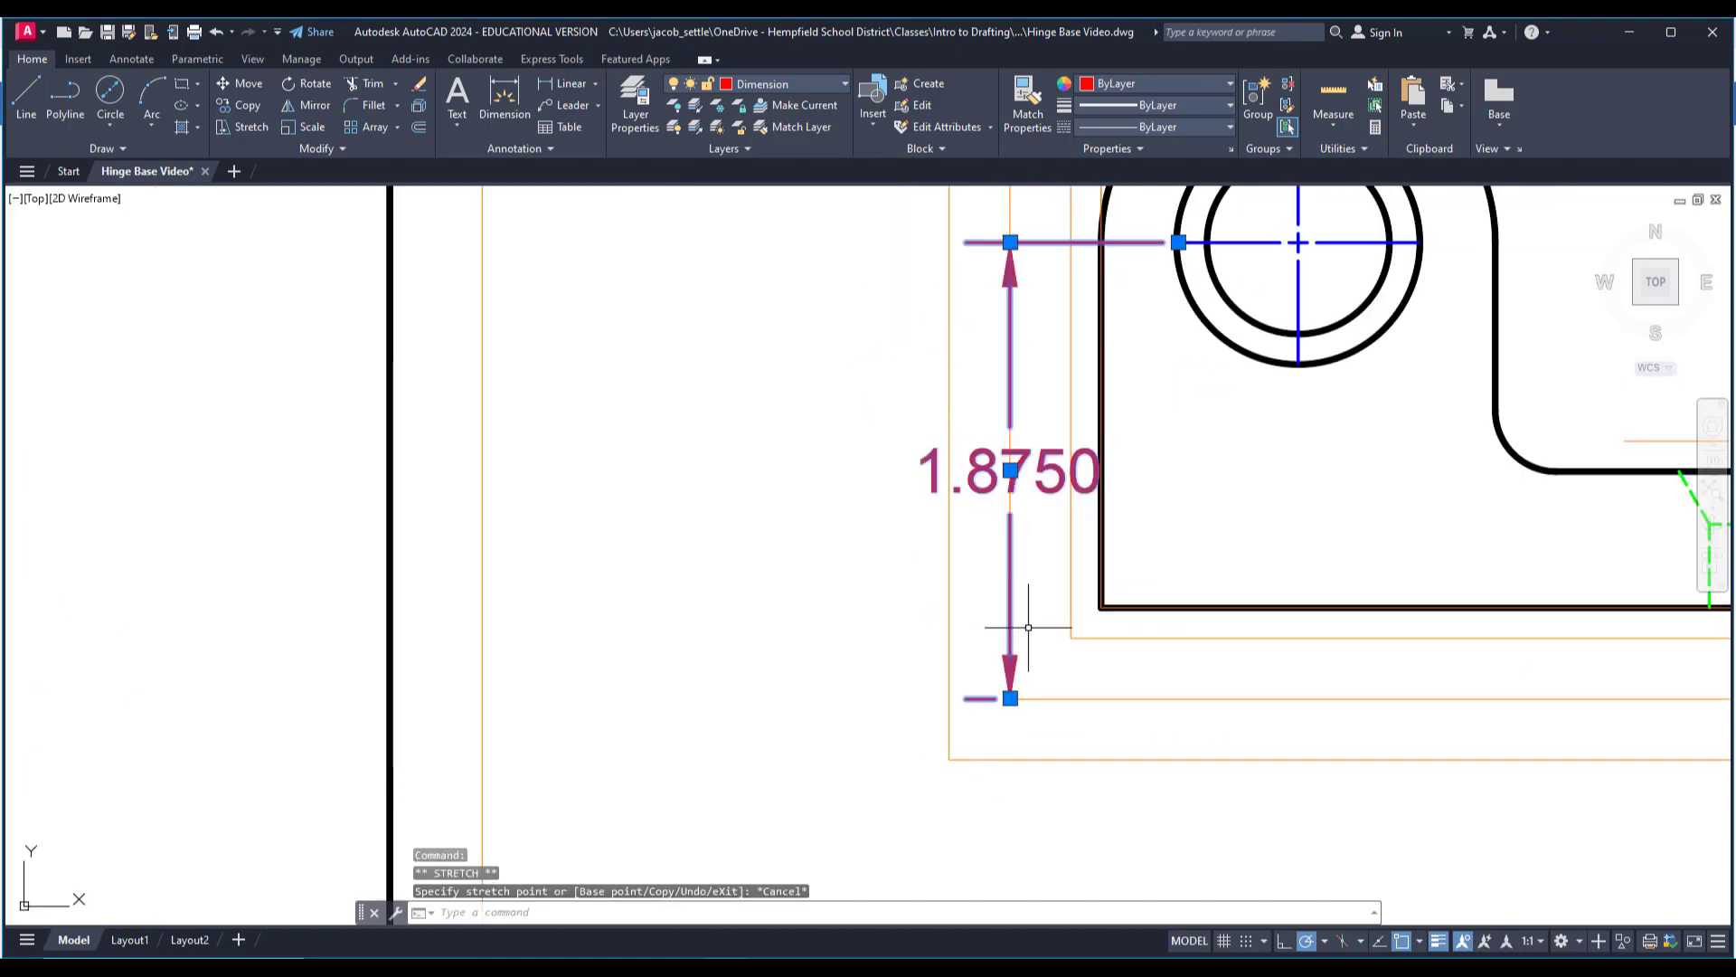
{"action": "left_click", "coordinate": [1010, 698]}
{"action": "key", "text": "Escape"}
{"action": "key", "text": "Delete"}
Add a vertical linear dimension from the counterbored hole's center mark to the front view's lower-left corner, placed on the middle offset line.
{"action": "middle_click_drag", "start_coordinate": [1031, 534], "coordinate": [1007, 607]}
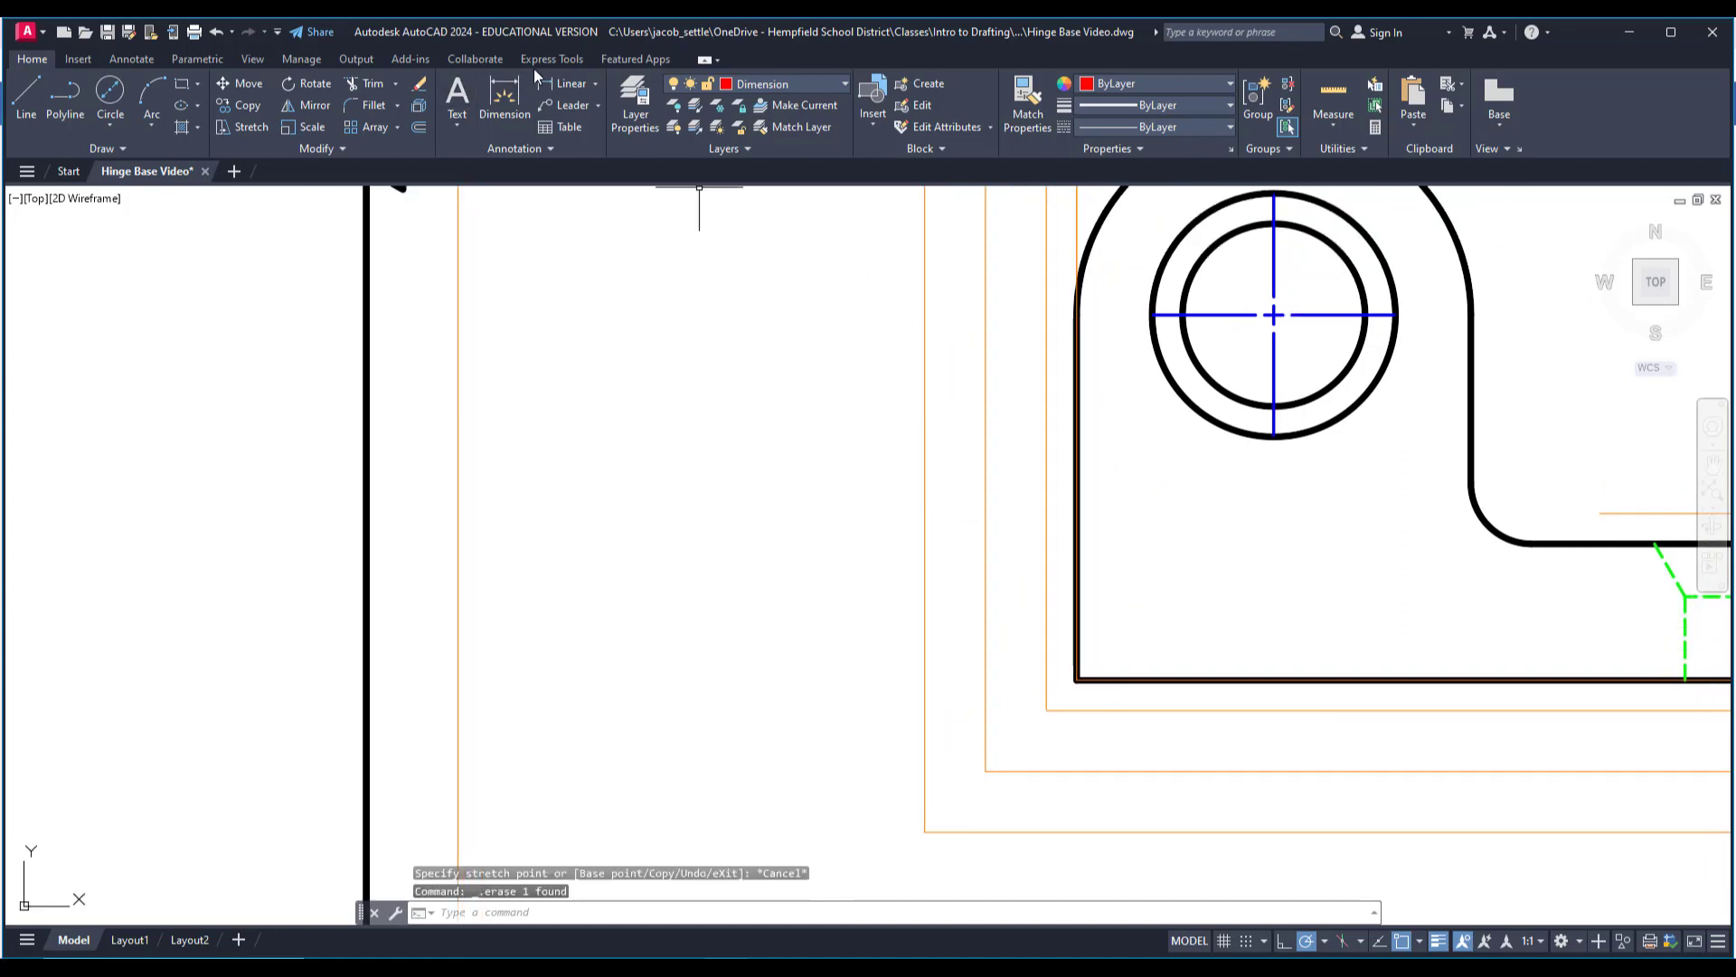
{"action": "left_click", "coordinate": [562, 83]}
{"action": "left_click", "coordinate": [1146, 316]}
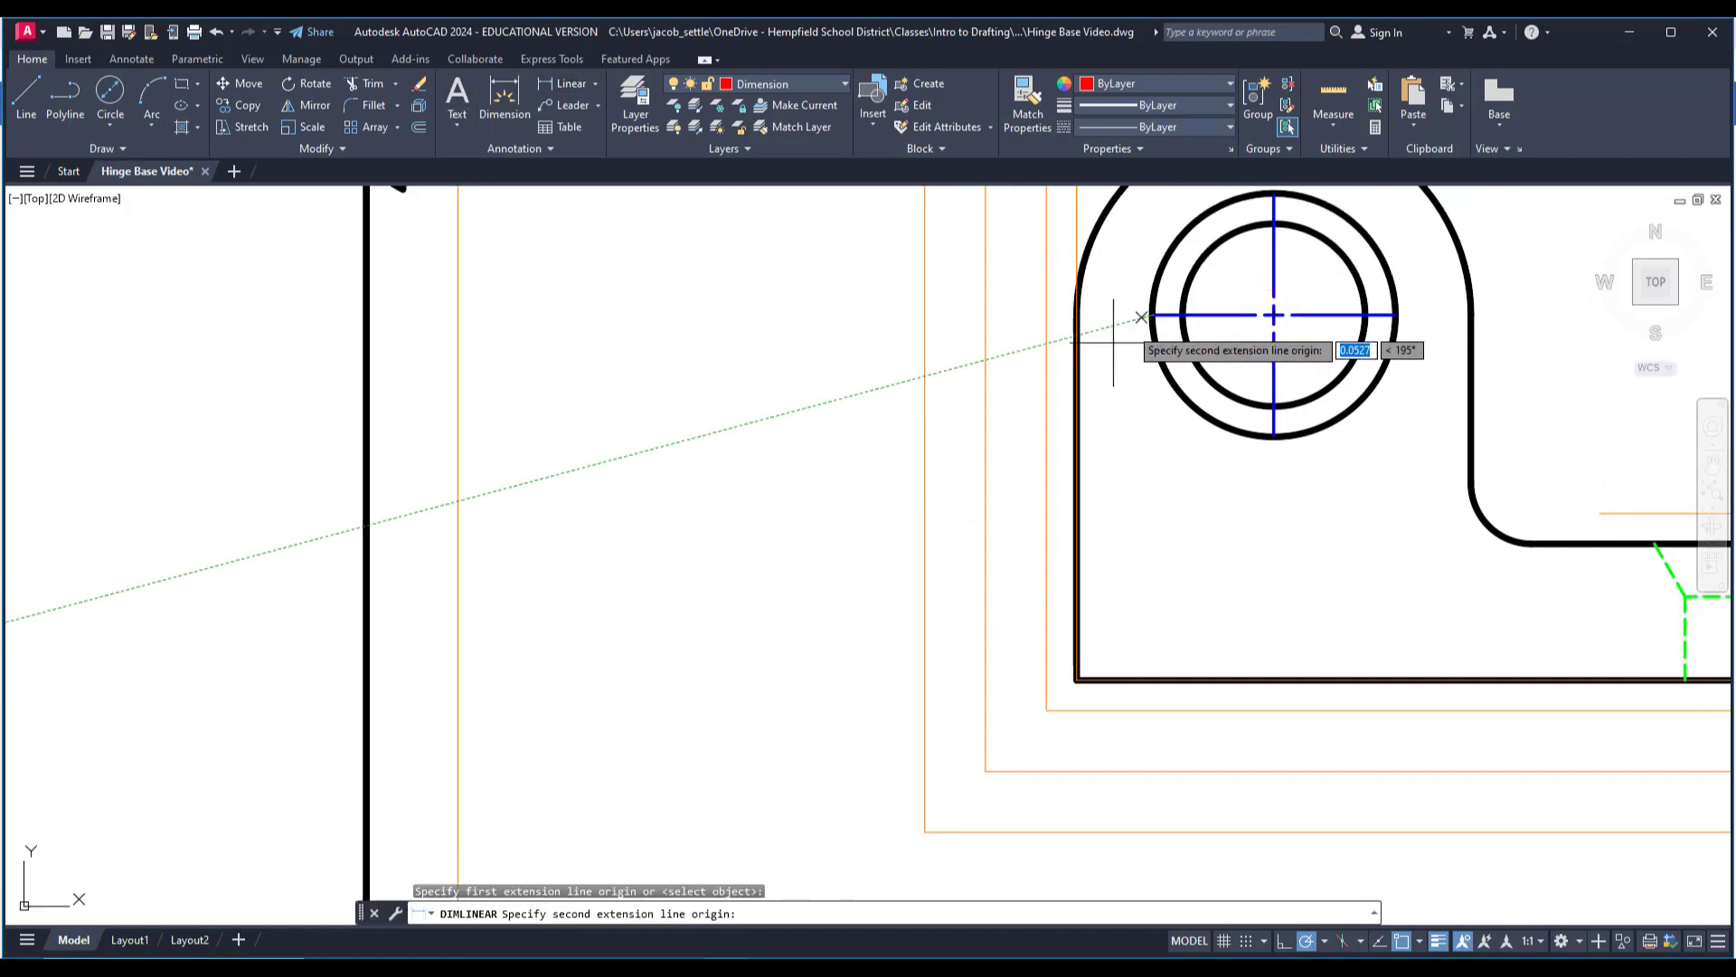
{"action": "left_click", "coordinate": [1075, 680]}
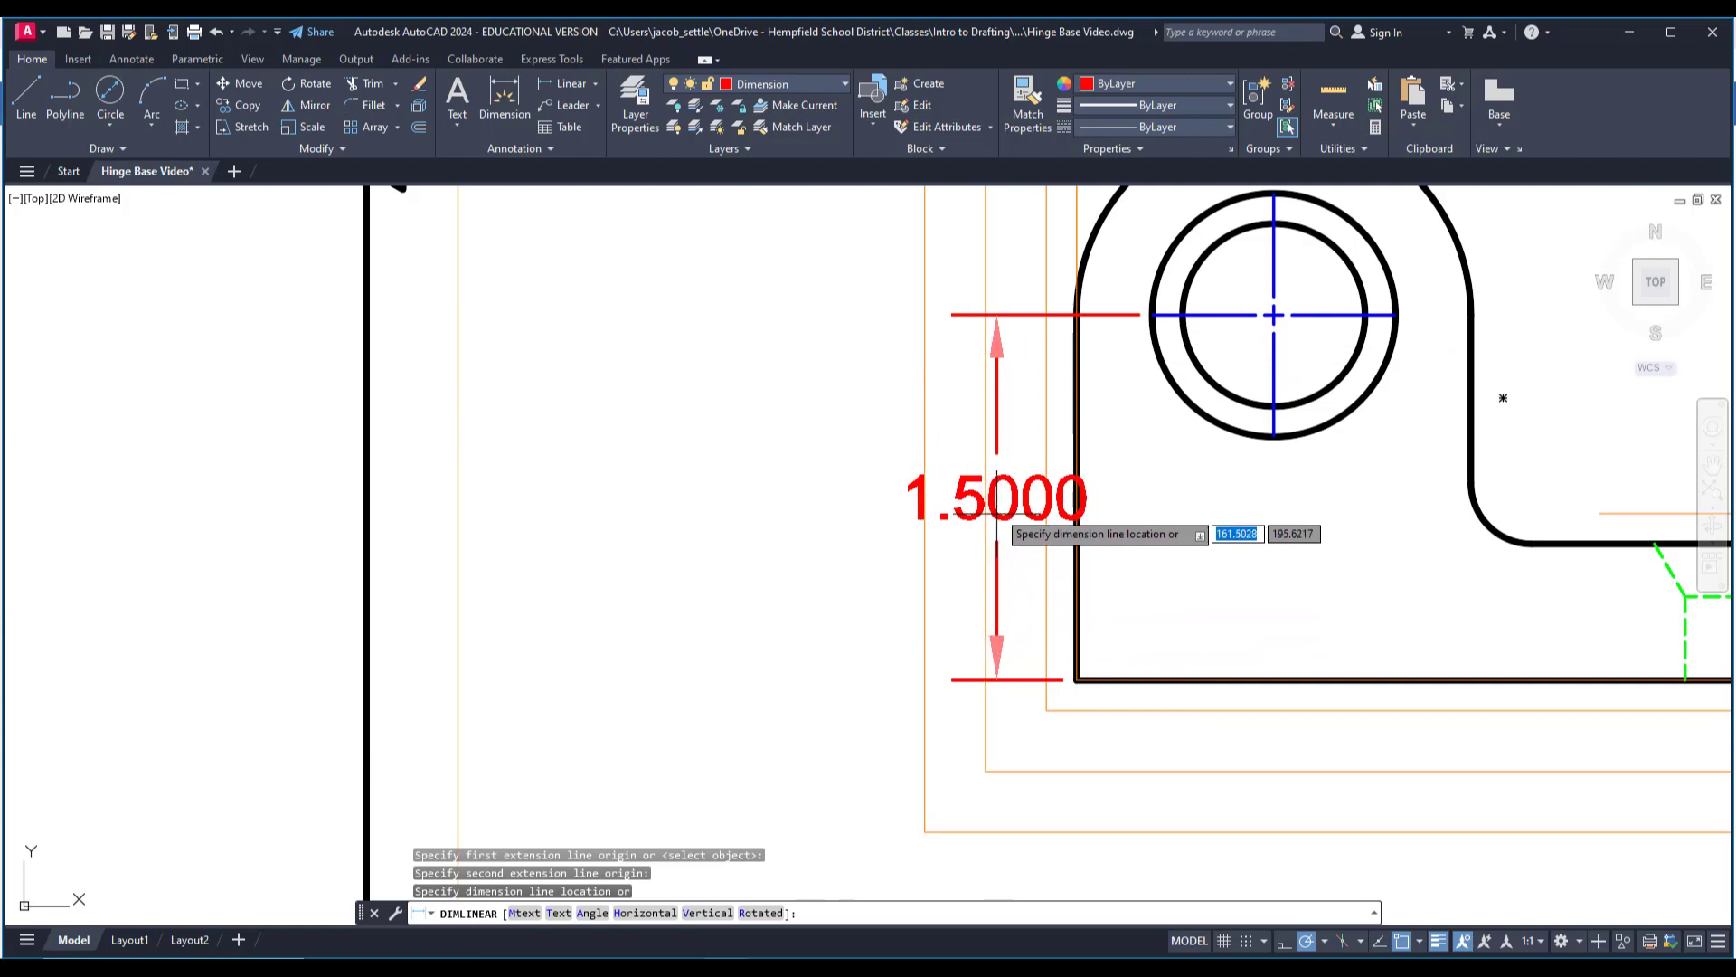
{"action": "left_click", "coordinate": [985, 402]}
Modify the Standard dimension style so extension lines extend .125 beyond the dimension lines.
{"action": "middle_click_drag", "start_coordinate": [891, 419], "coordinate": [1074, 450]}
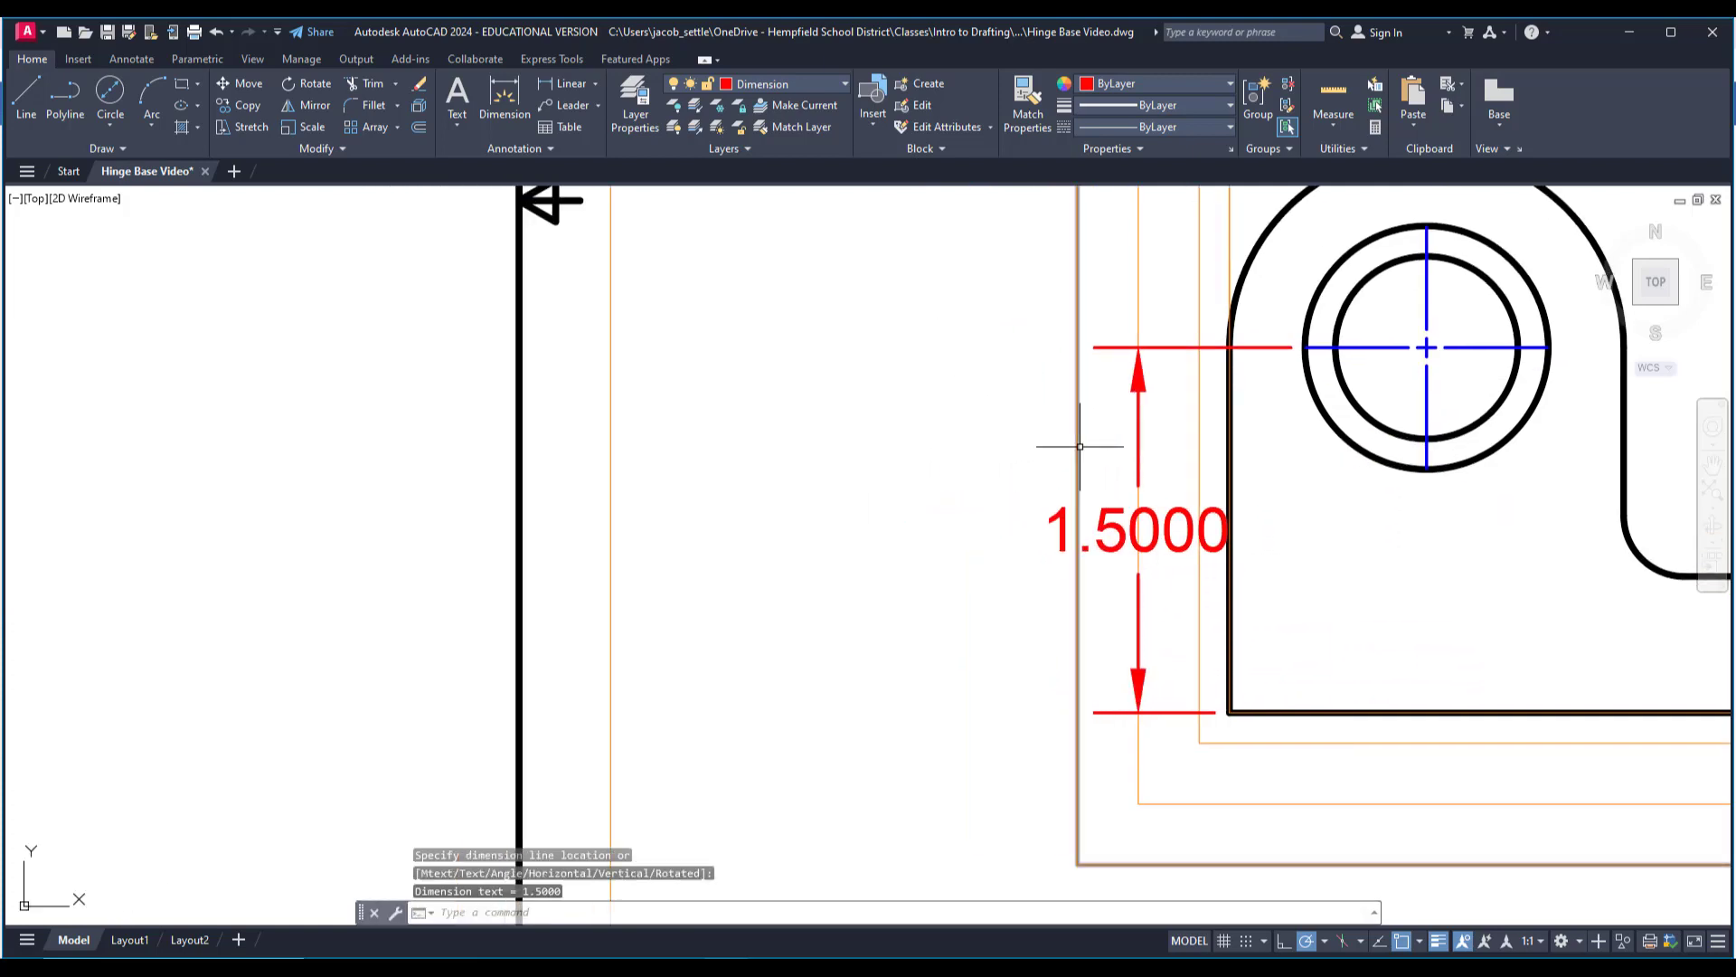
{"action": "scroll", "coordinate": [1074, 450], "scroll_direction": "down", "scroll_amount": 2}
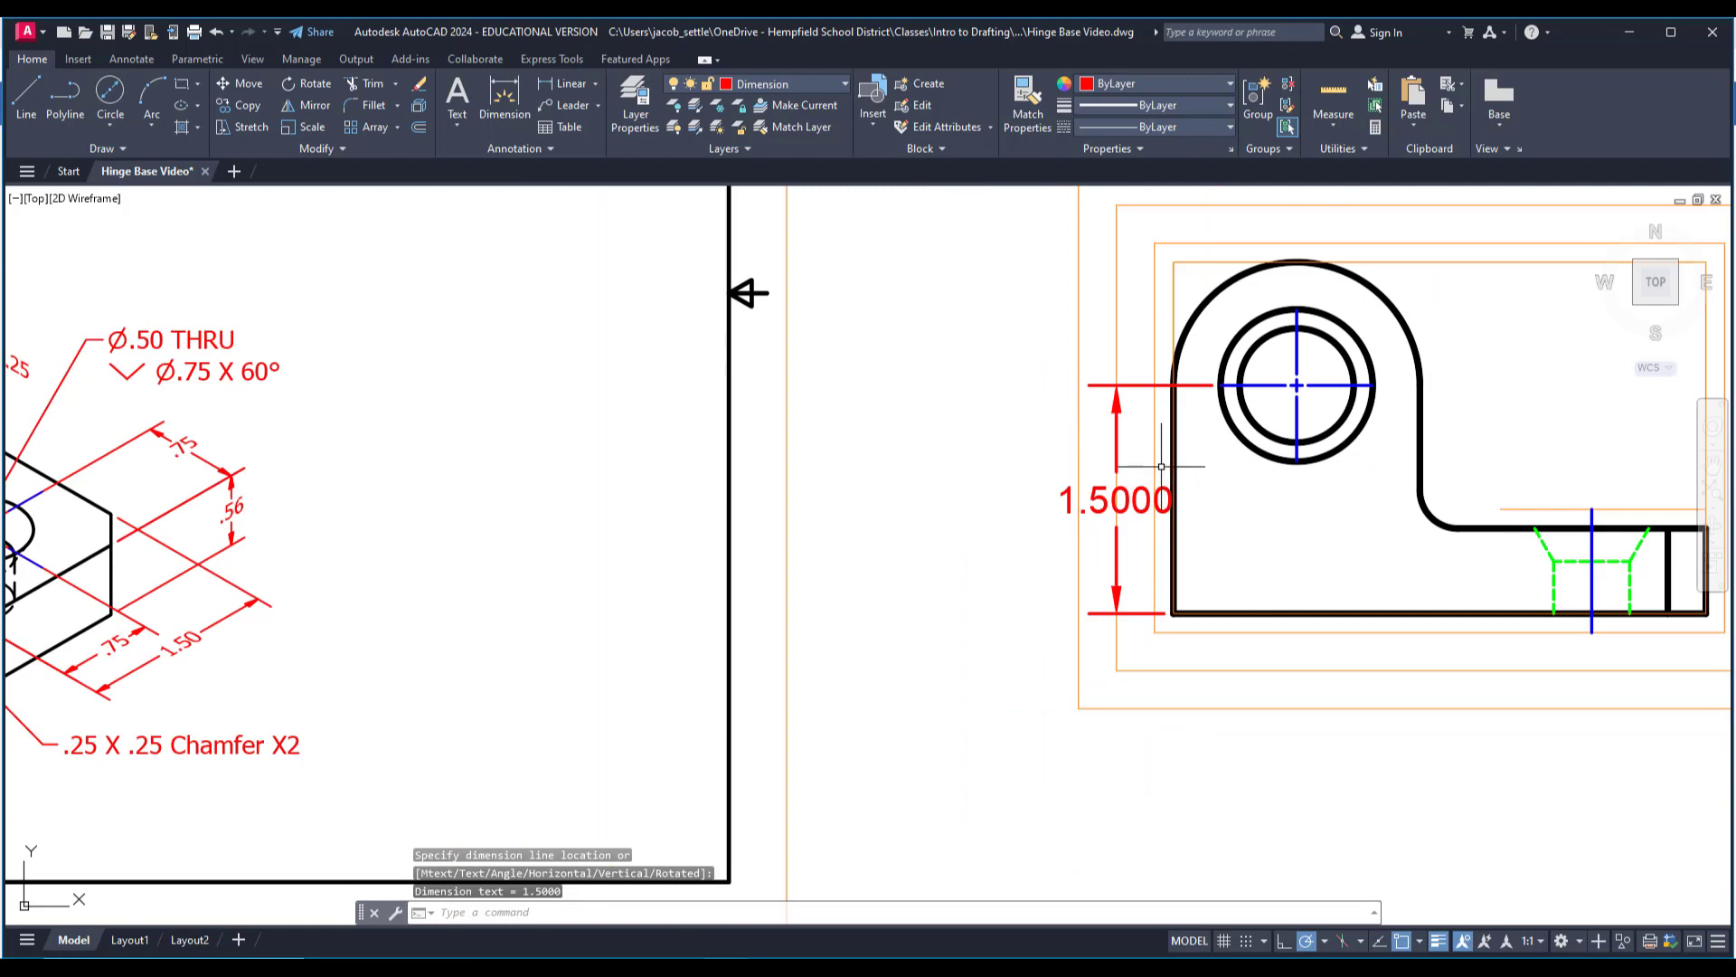
{"action": "middle_click_drag", "start_coordinate": [1085, 430], "coordinate": [1173, 442]}
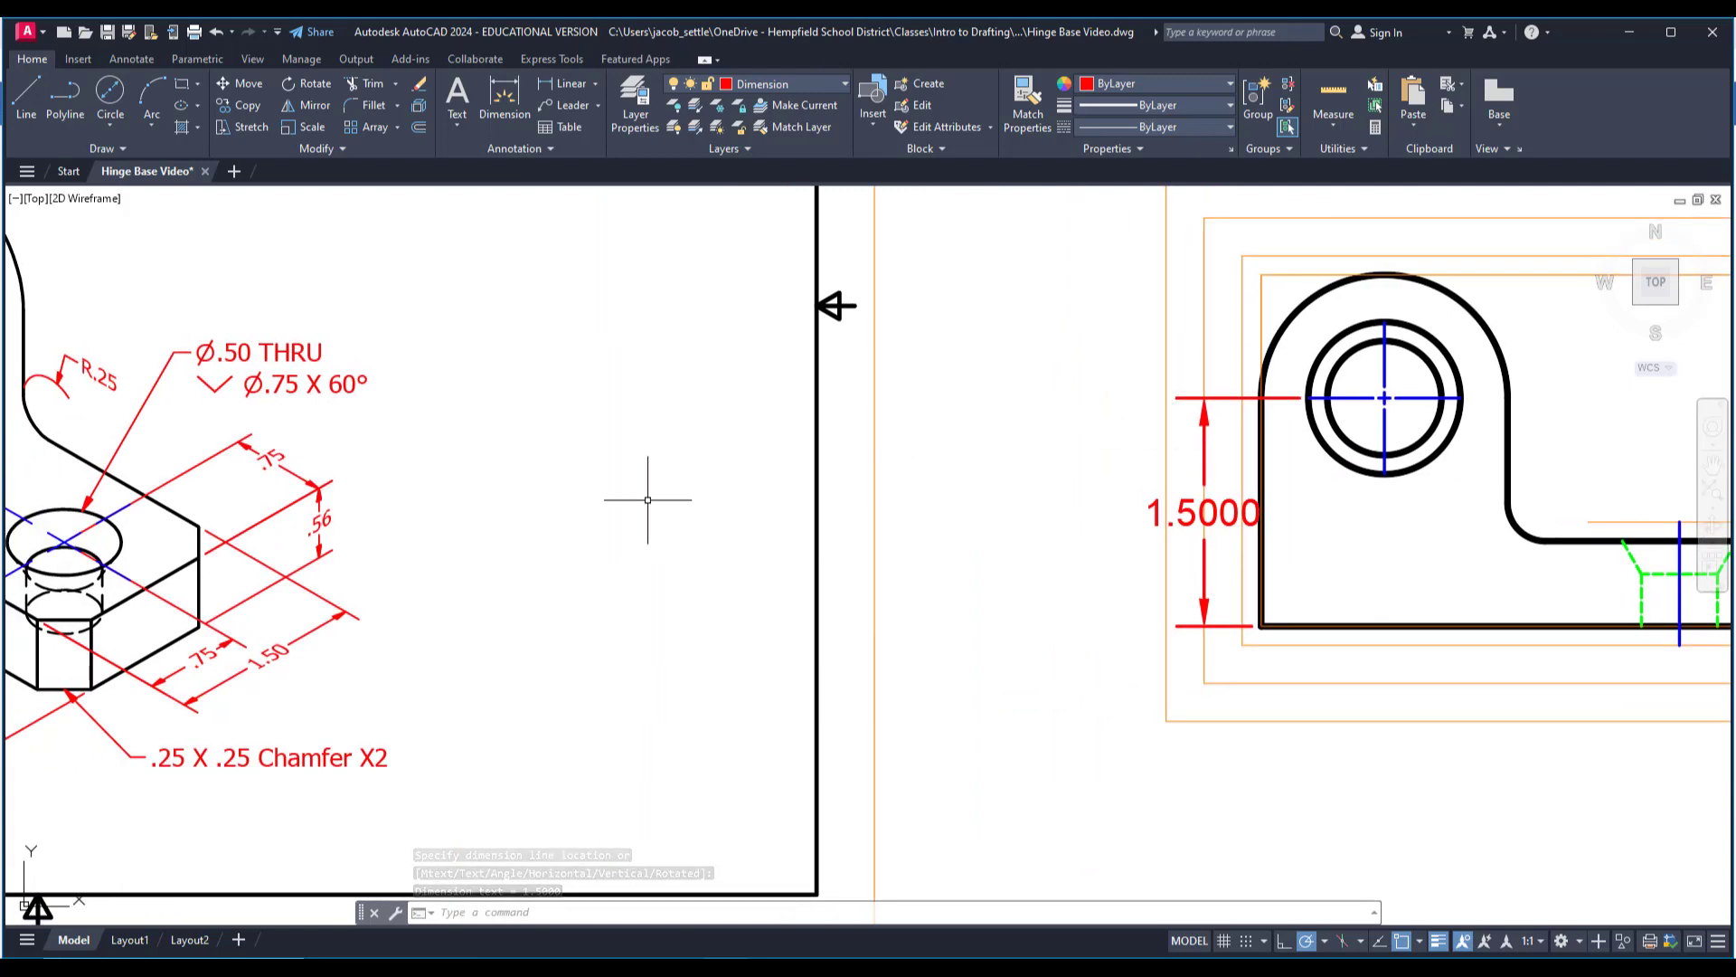
{"action": "middle_click_drag", "start_coordinate": [1012, 351], "coordinate": [1072, 373]}
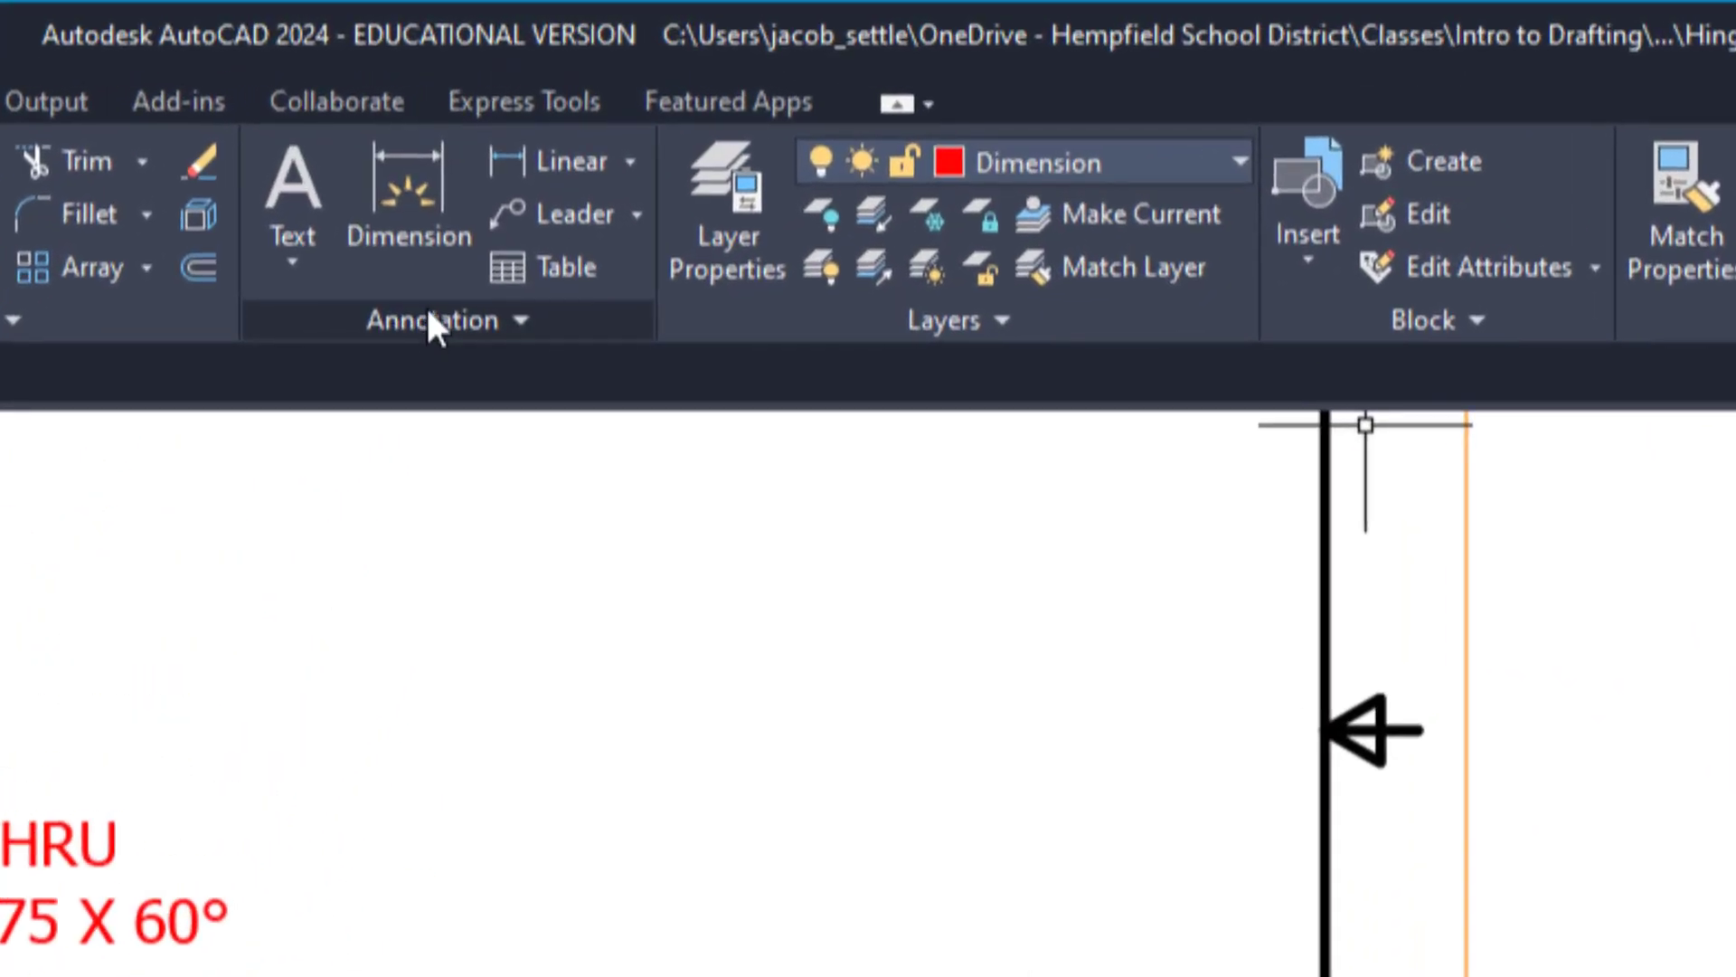
{"action": "left_click", "coordinate": [430, 318]}
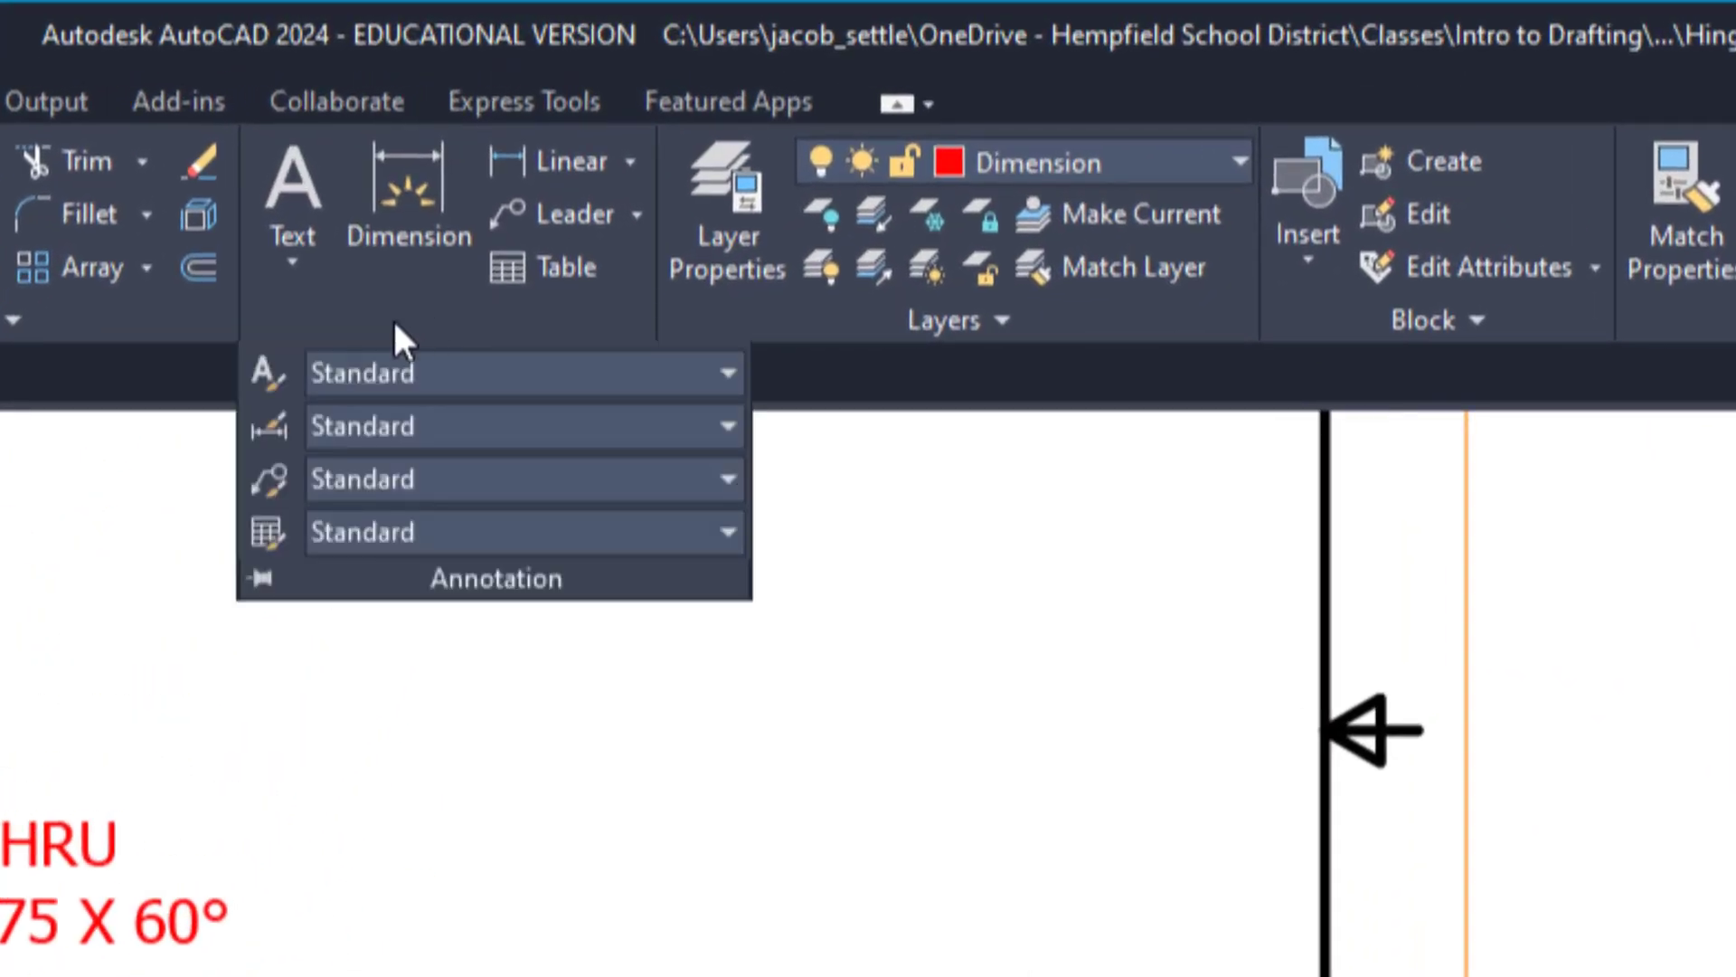
{"action": "left_click", "coordinate": [264, 430]}
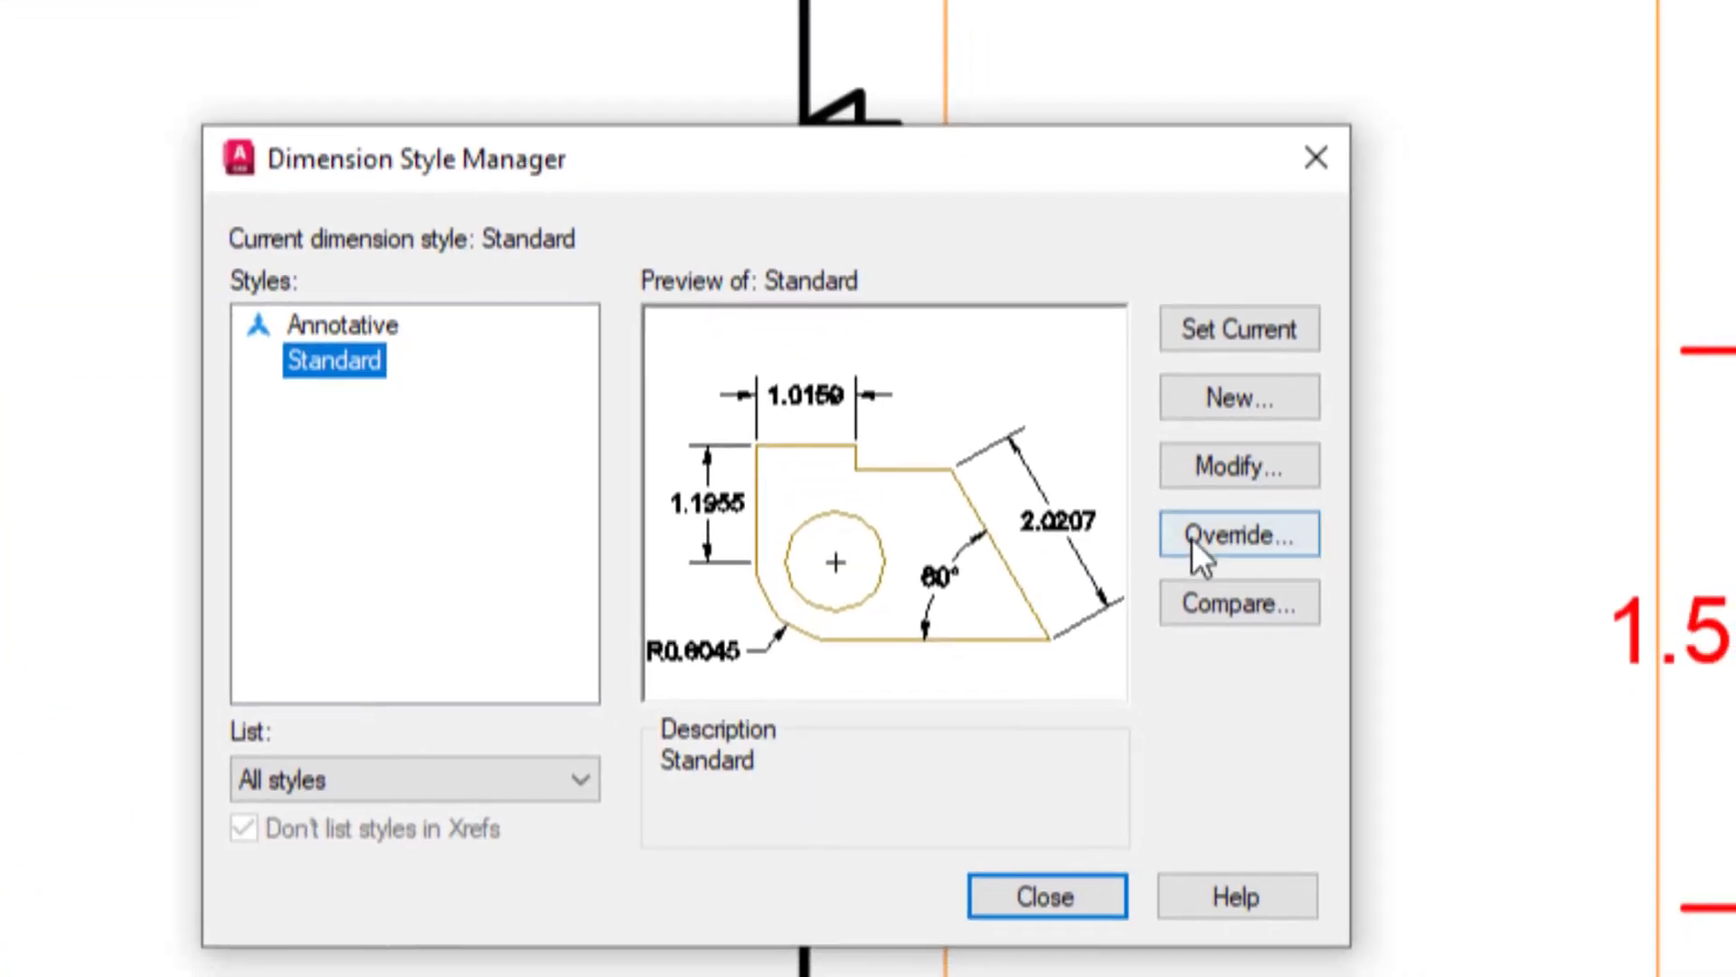
{"action": "left_click", "coordinate": [1229, 465]}
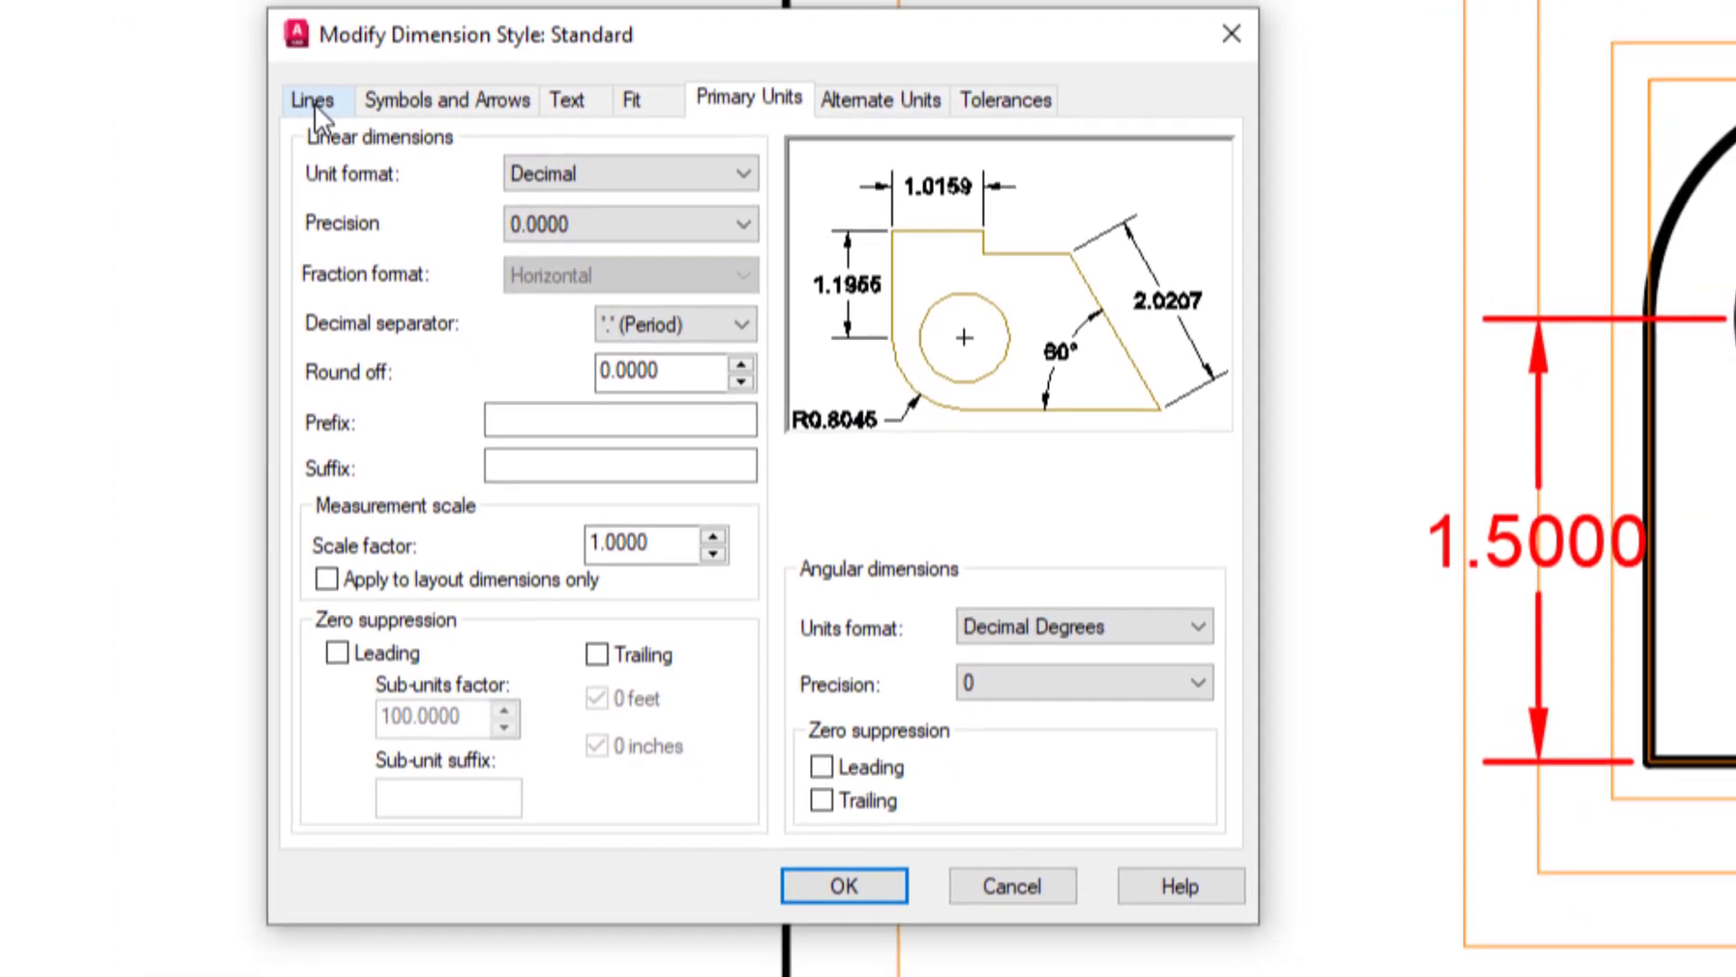
{"action": "left_click", "coordinate": [322, 103]}
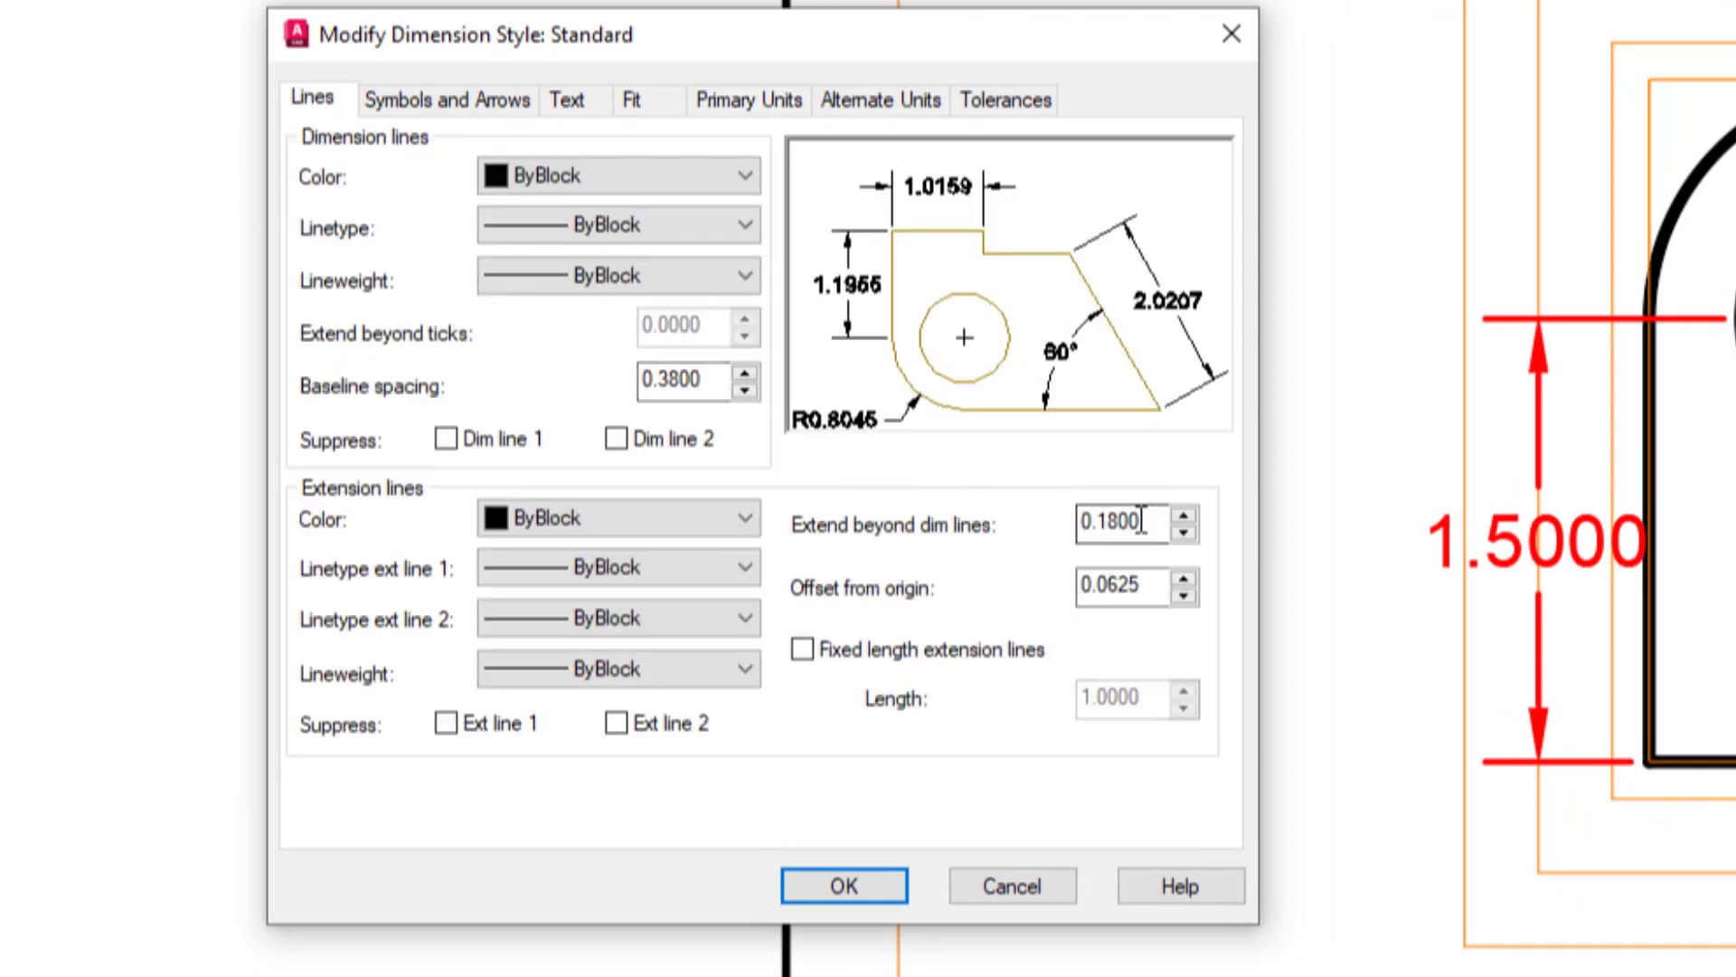
{"action": "left_click_drag", "start_coordinate": [1142, 522], "coordinate": [1111, 524]}
{"action": "type", "text": ".125"}
Set the Standard dimension style's arrow size to .125 and reduce its text height.
{"action": "left_click", "coordinate": [486, 101]}
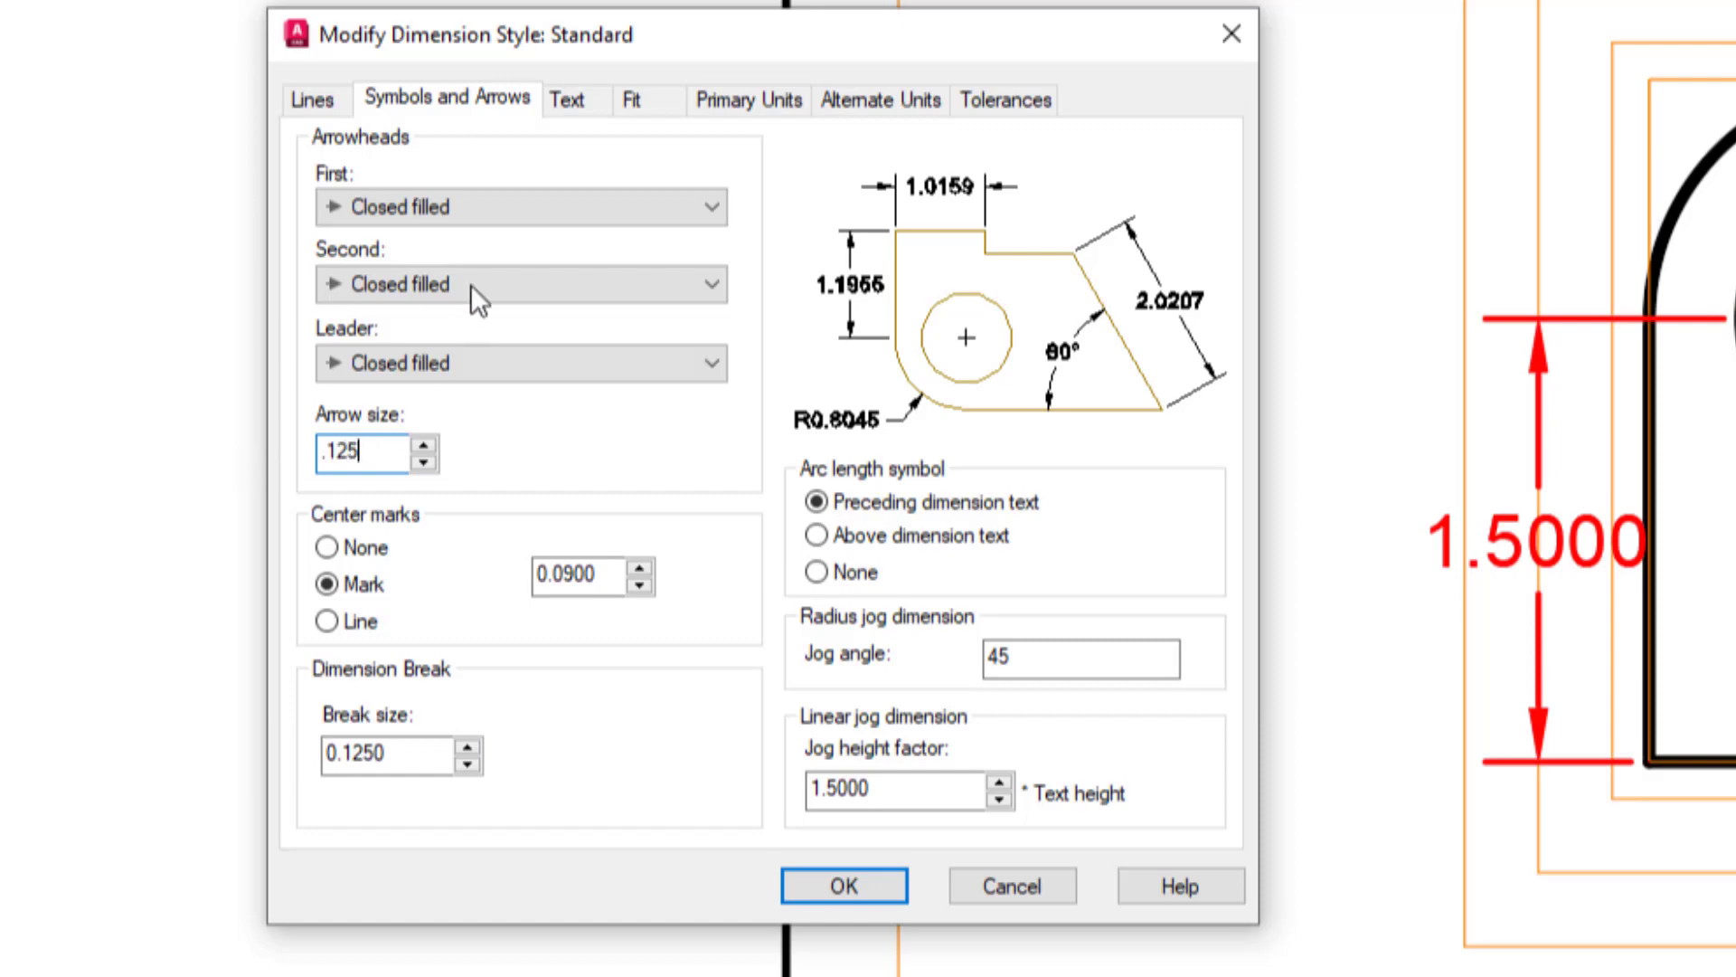
{"action": "left_click", "coordinate": [579, 98]}
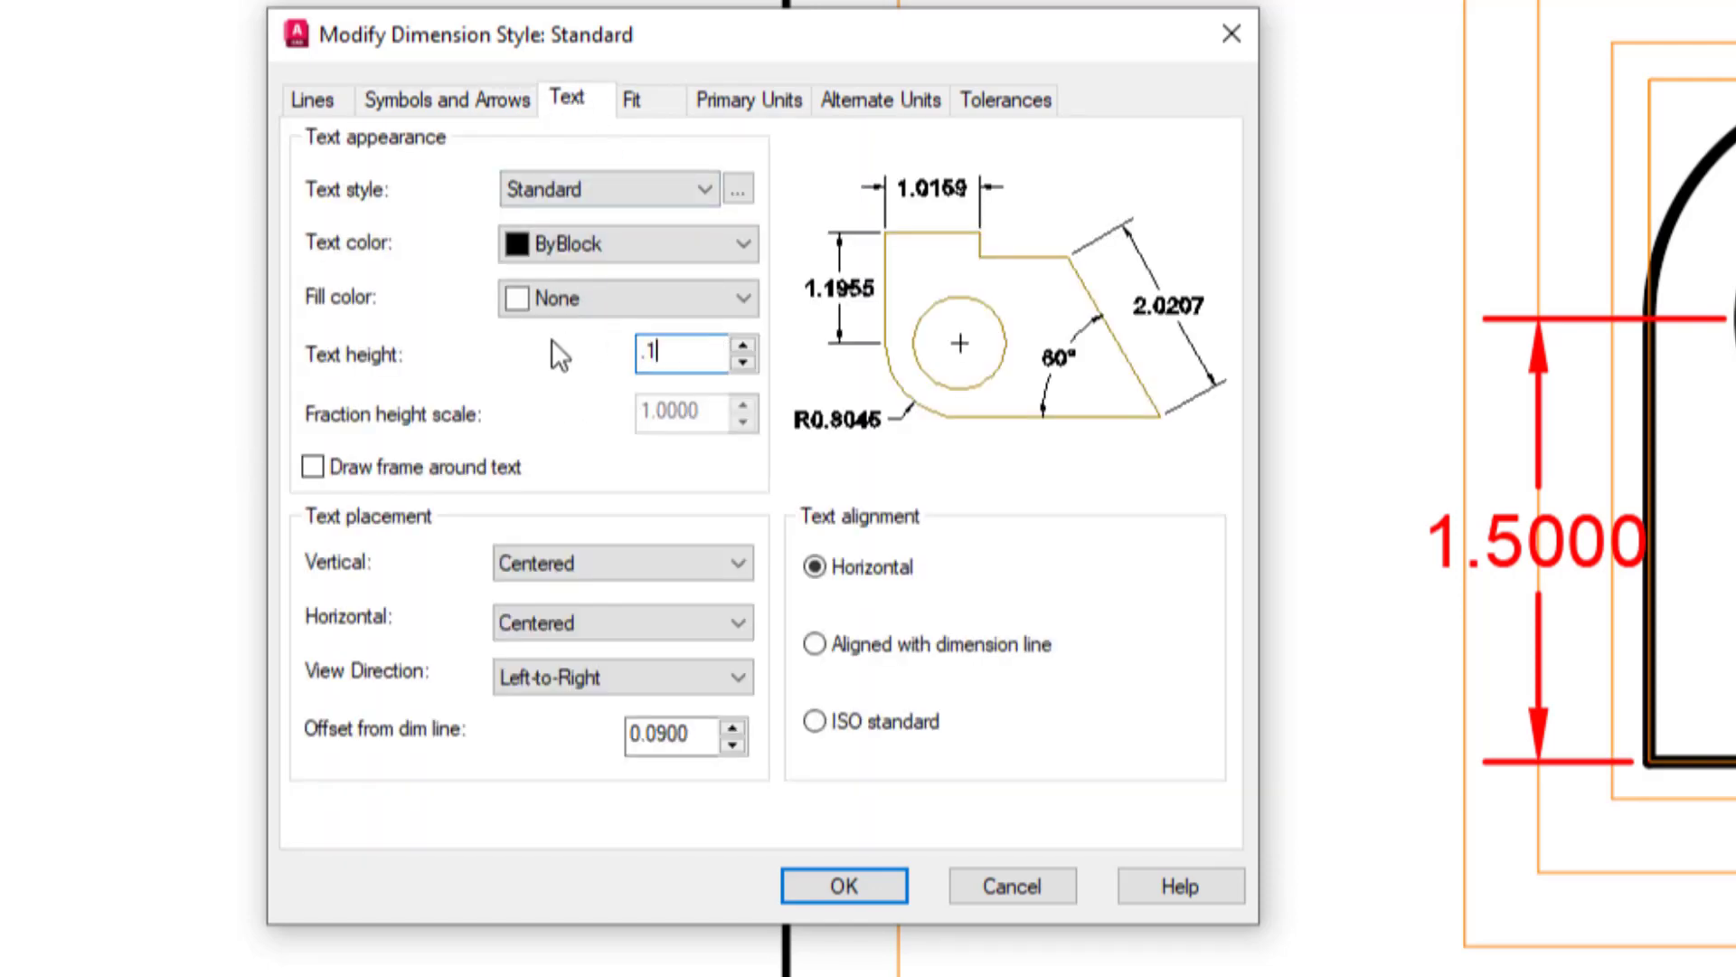
{"action": "left_click", "coordinate": [635, 100]}
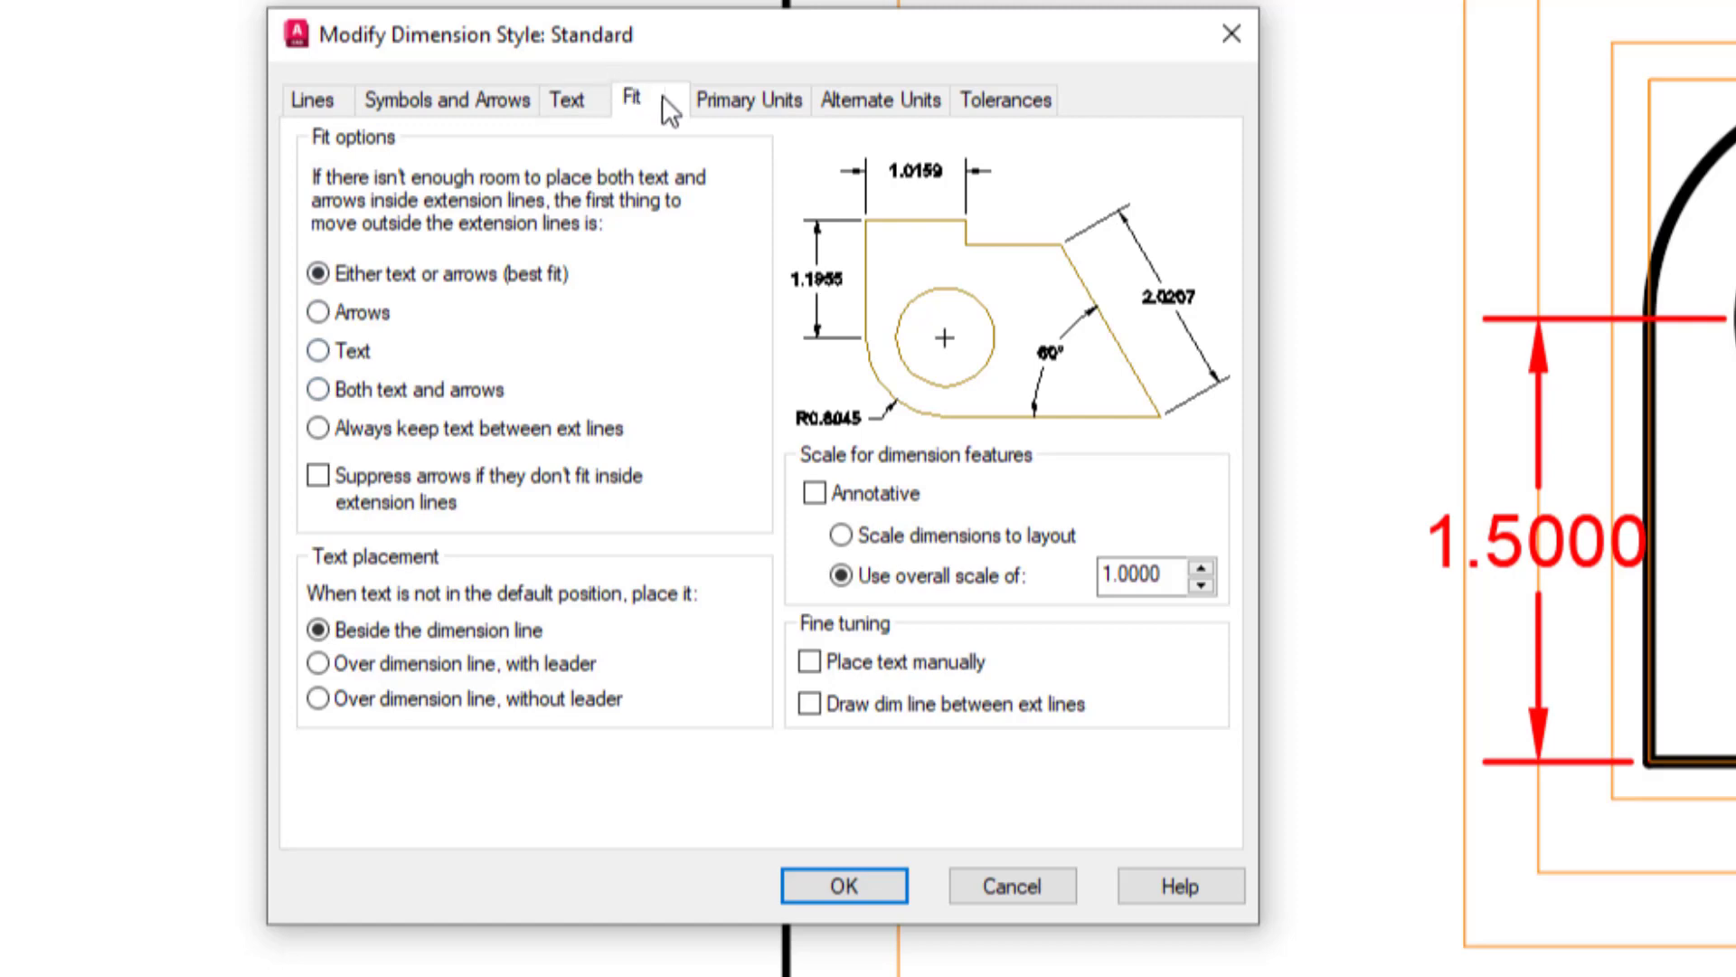
Suppress leading and trailing zeros for linear dimensions in the Standard dimension style.
{"action": "left_click", "coordinate": [727, 97]}
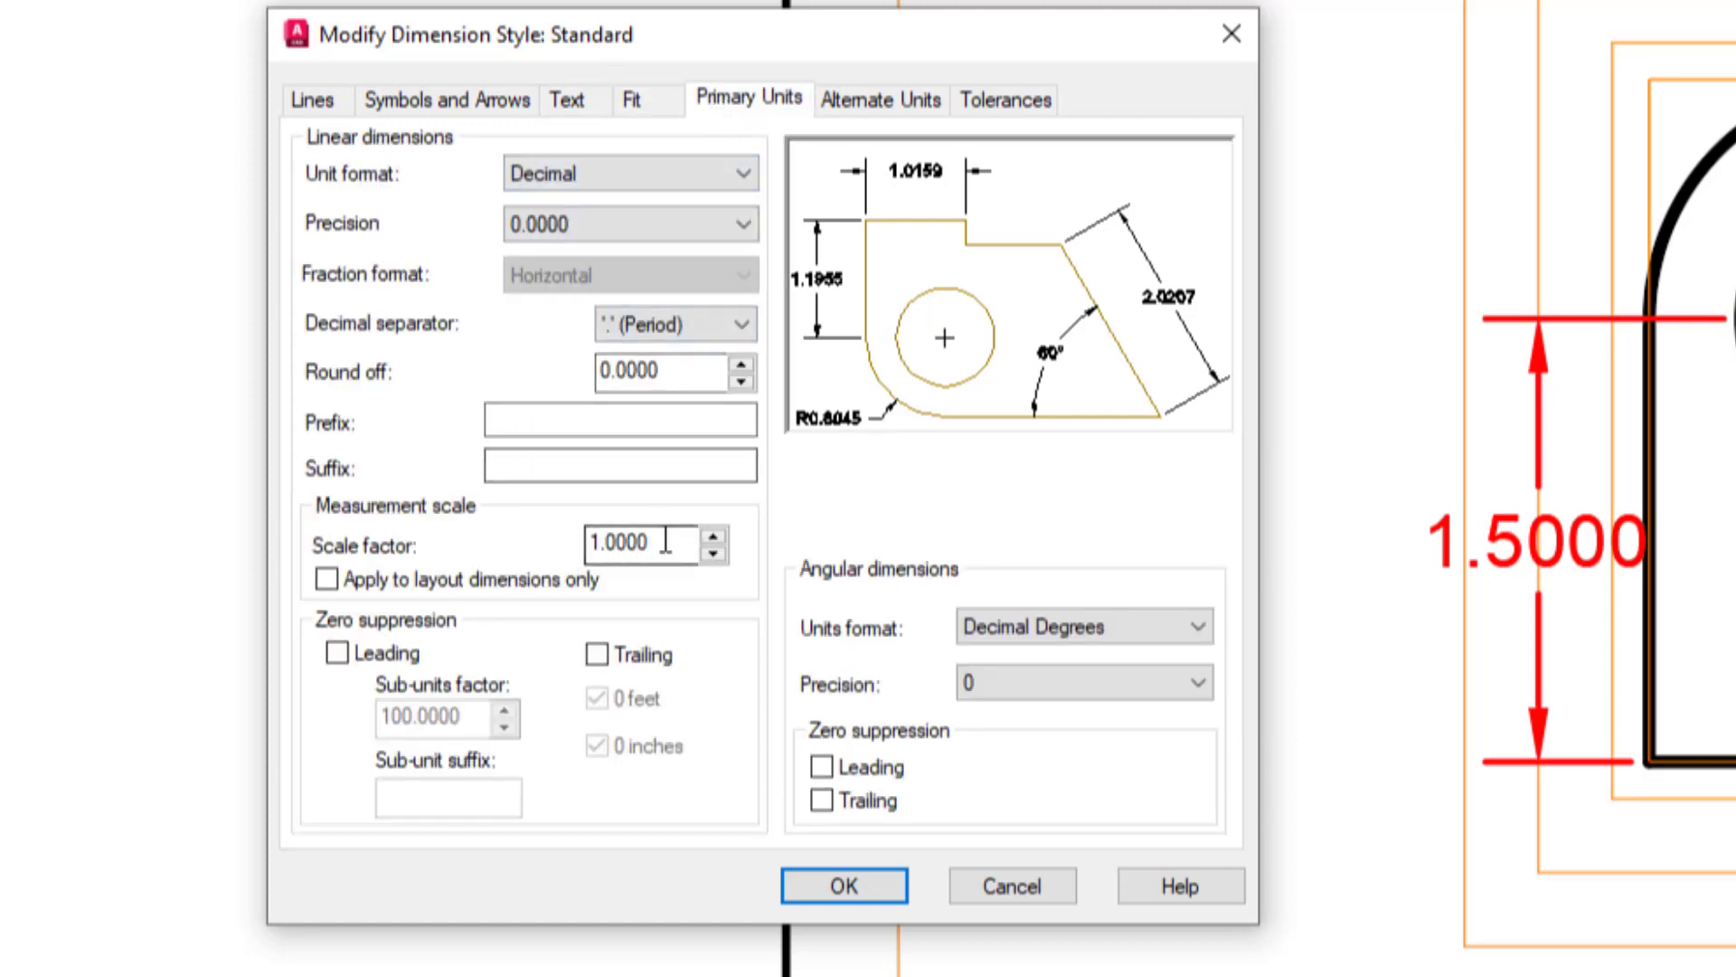
{"action": "left_click", "coordinate": [336, 653]}
{"action": "left_click", "coordinate": [597, 653]}
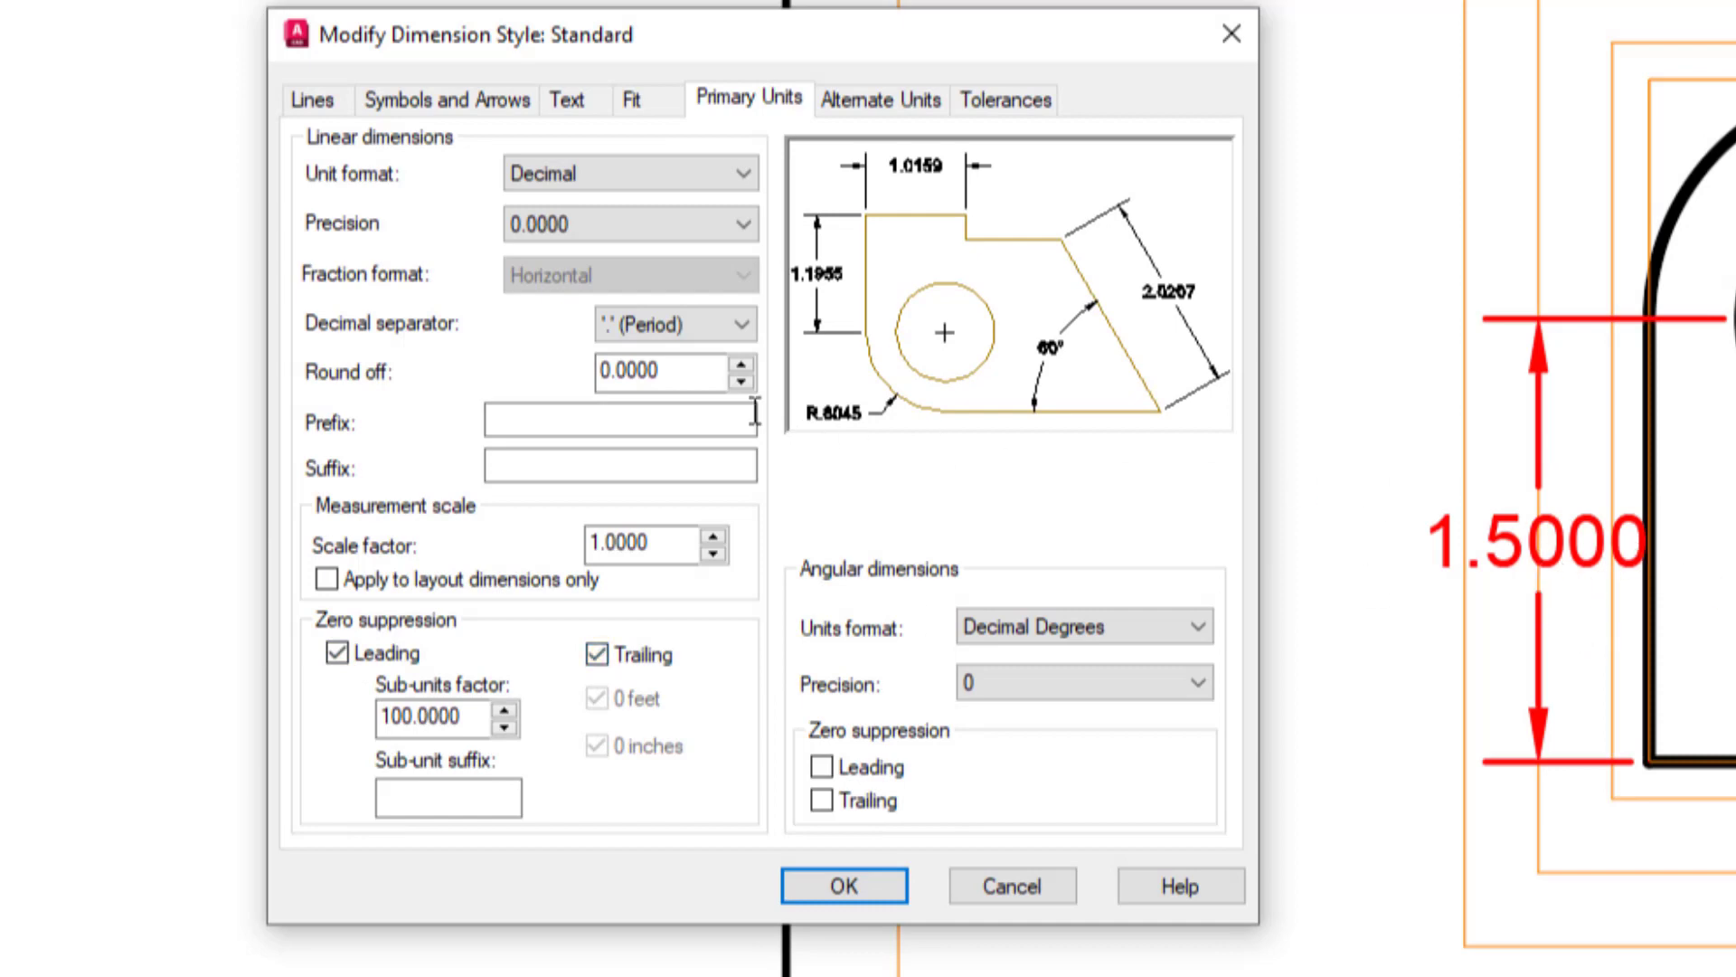
Set the angular dimension precision to 0.00, suppress its leading and trailing zeros, and accept the Standard style changes.
{"action": "left_click", "coordinate": [1044, 680]}
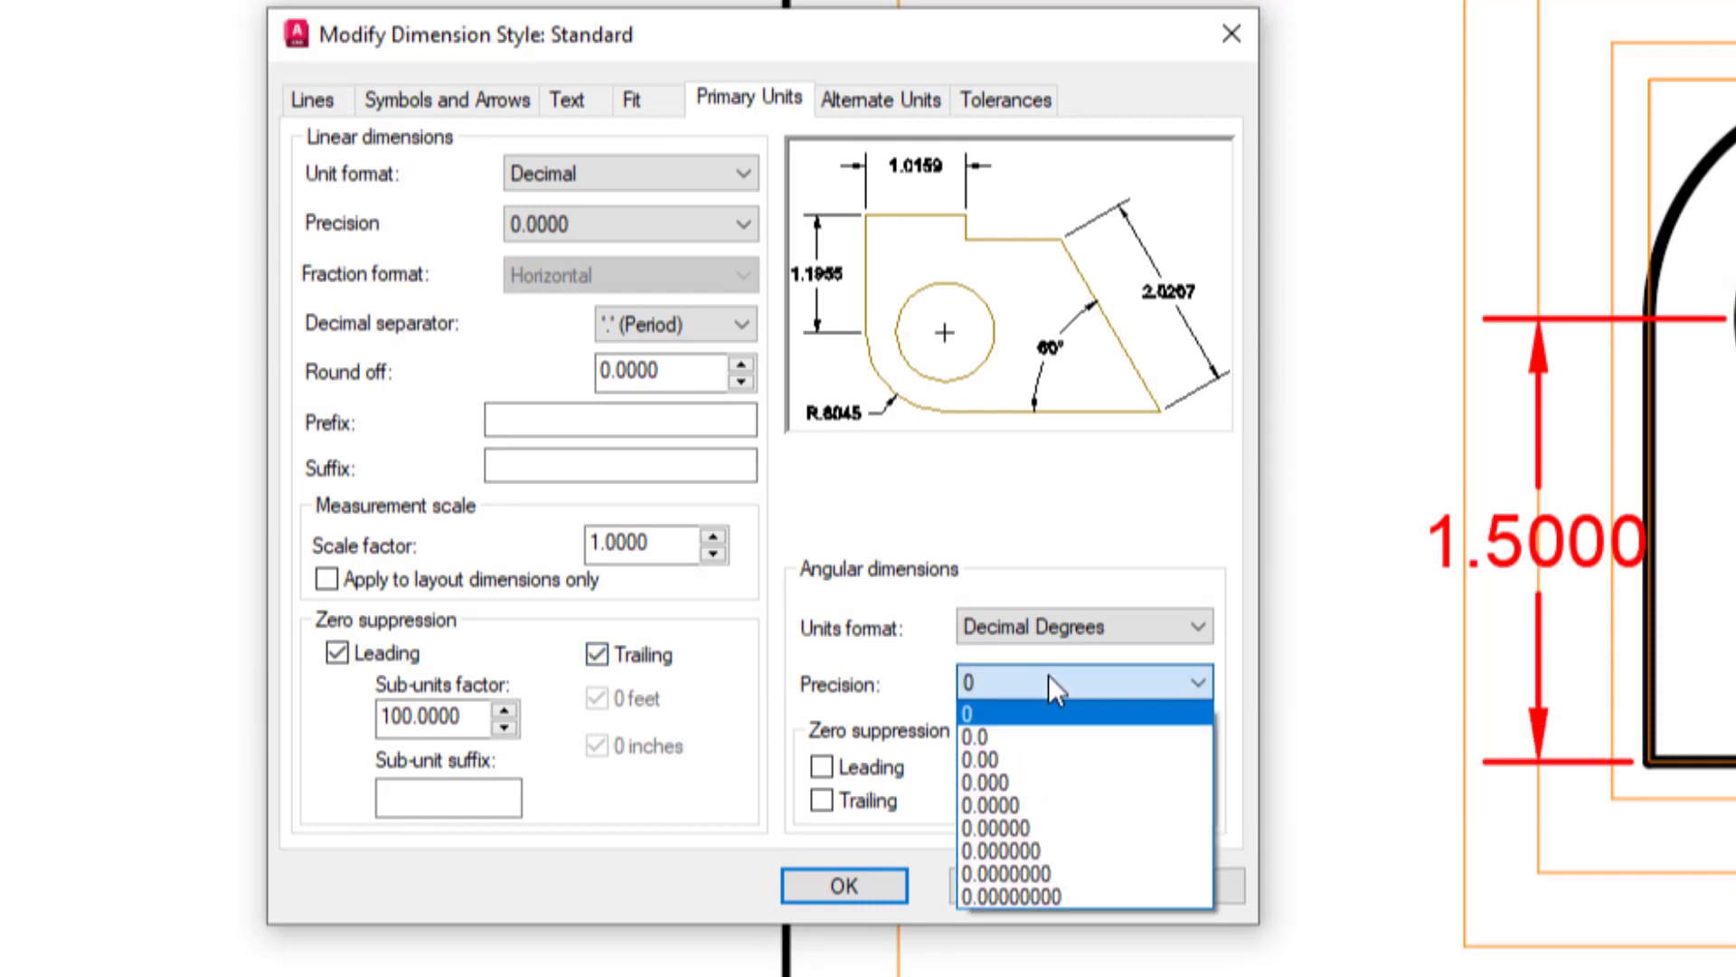
{"action": "left_click", "coordinate": [1025, 750]}
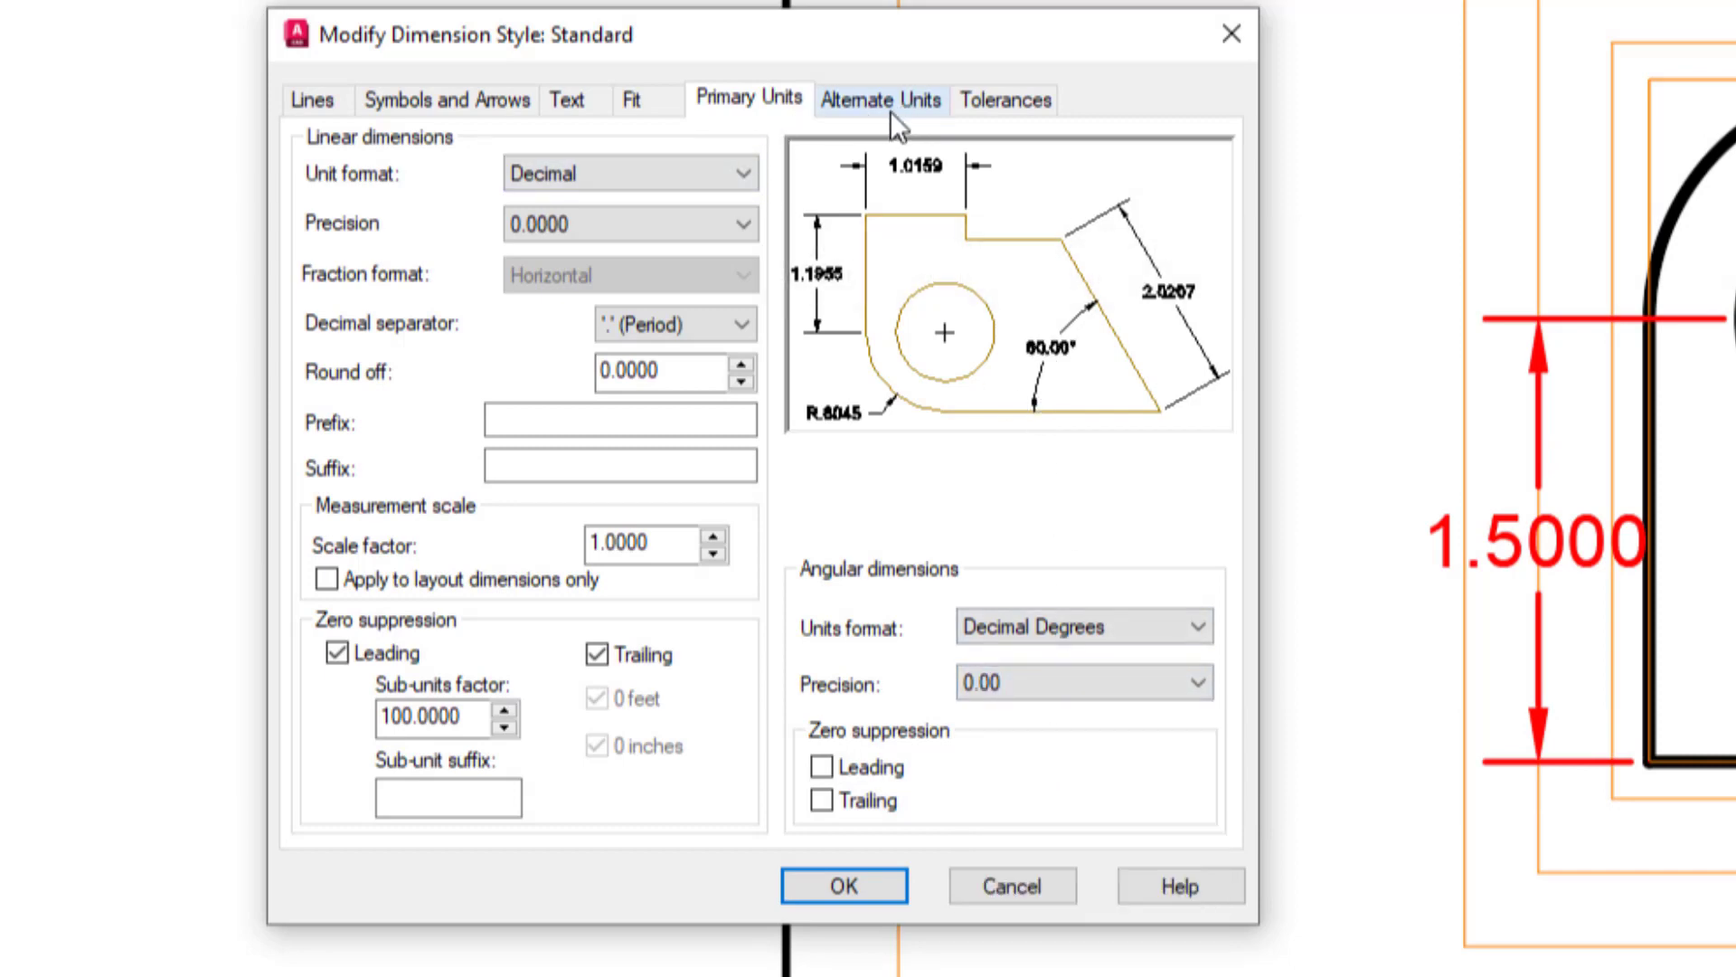
{"action": "left_click", "coordinate": [822, 765]}
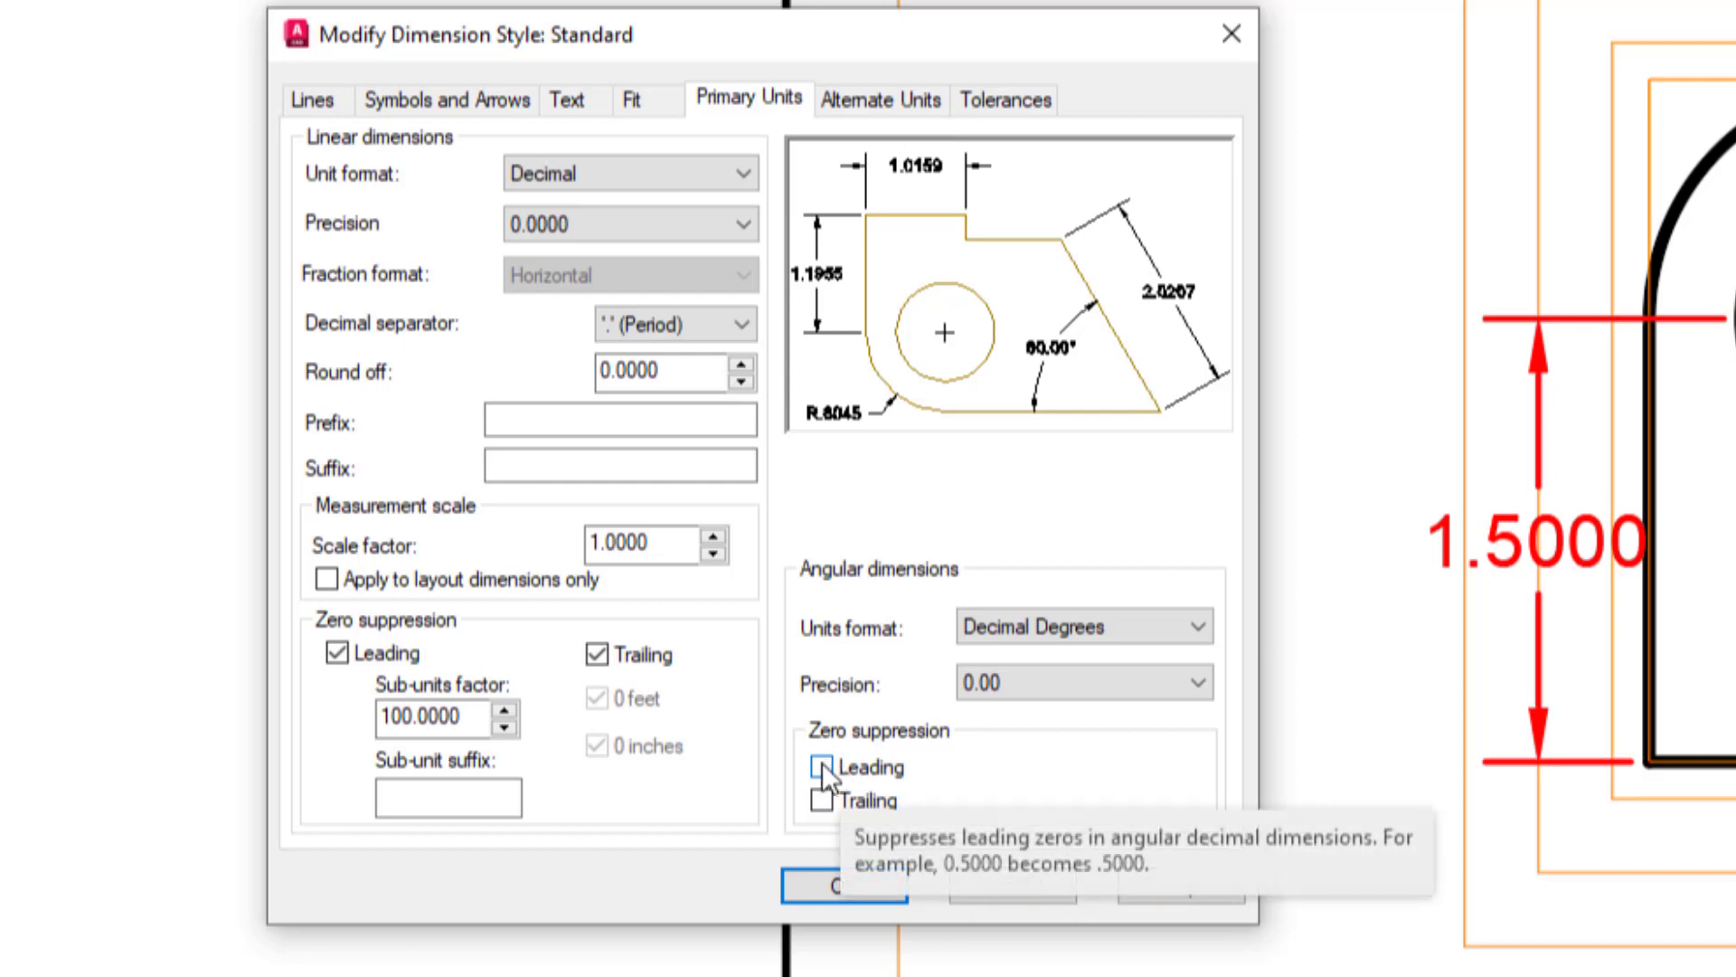
{"action": "left_click", "coordinate": [822, 800]}
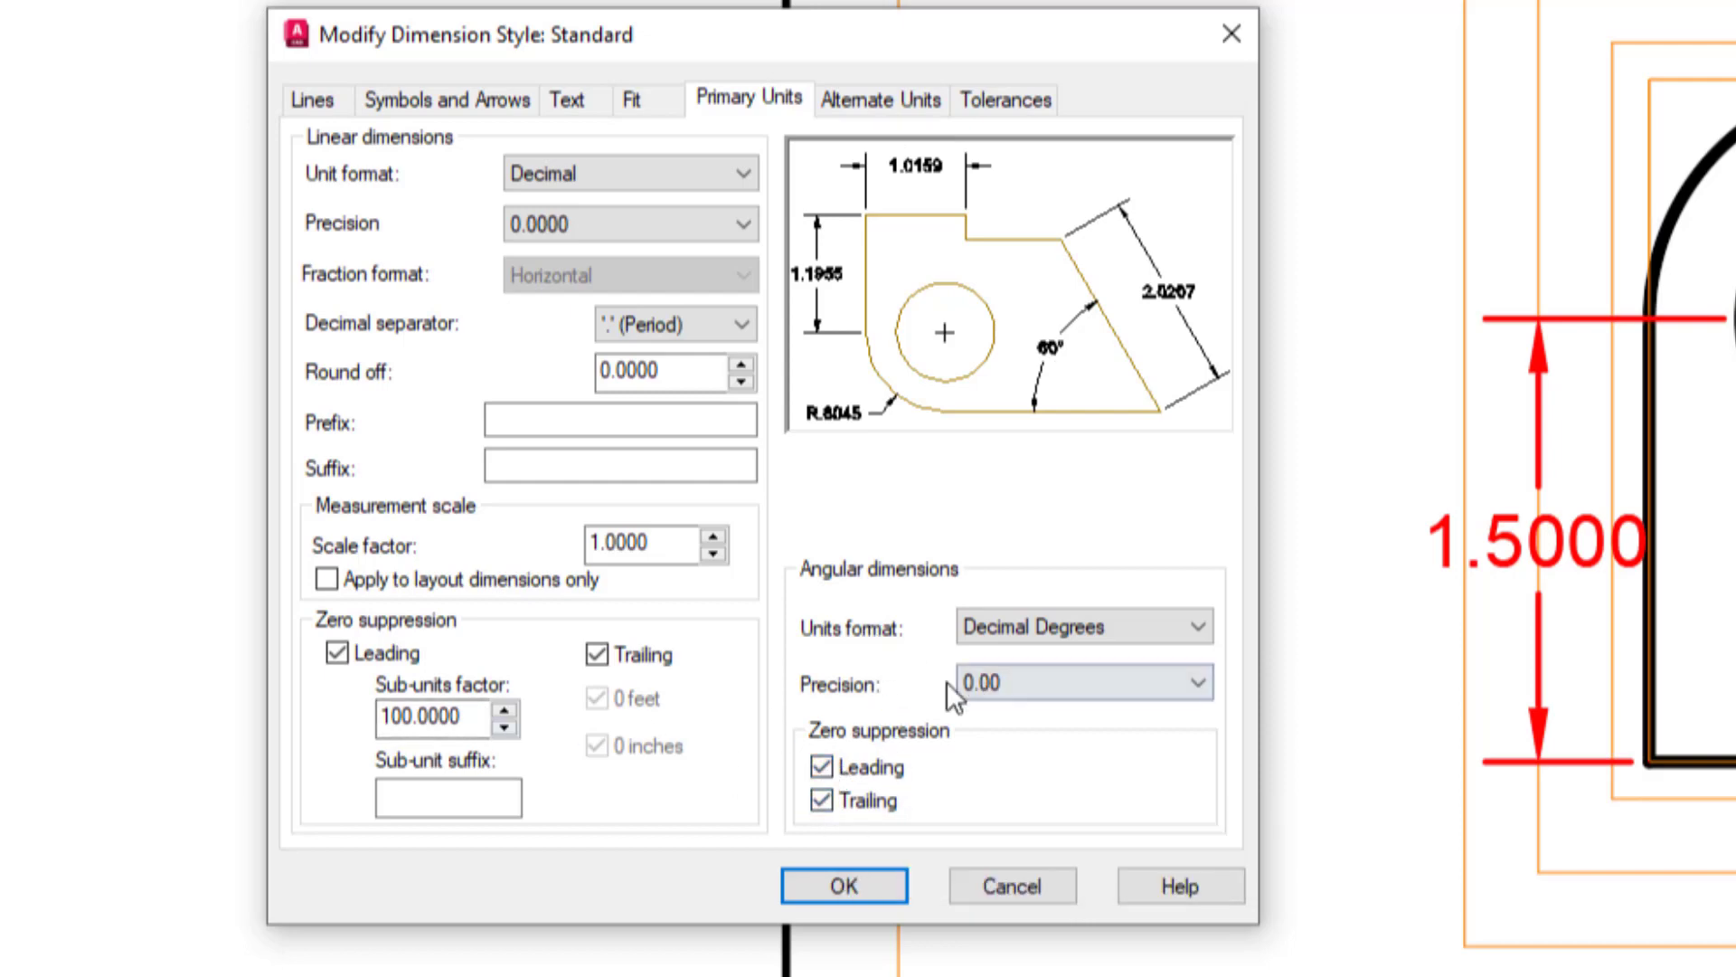
{"action": "left_click", "coordinate": [846, 886]}
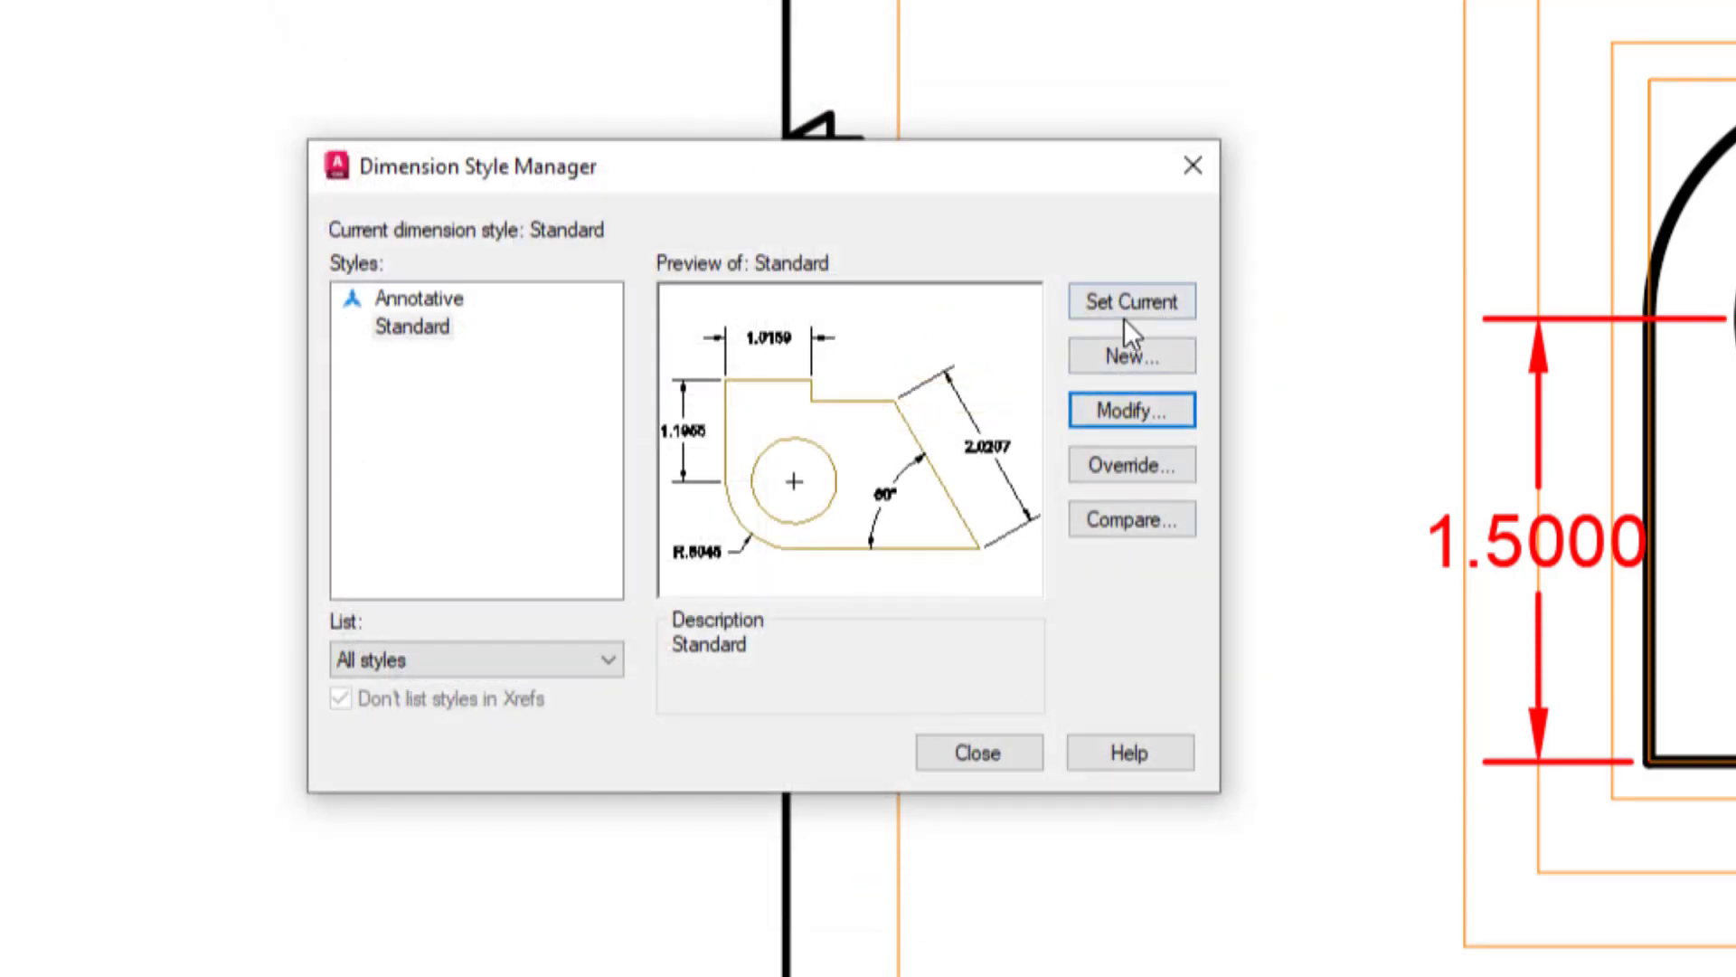
Close the dimension style manager and draw a small marker circle around the 1.50 height dimension on the isometric view.
{"action": "left_click", "coordinate": [978, 752]}
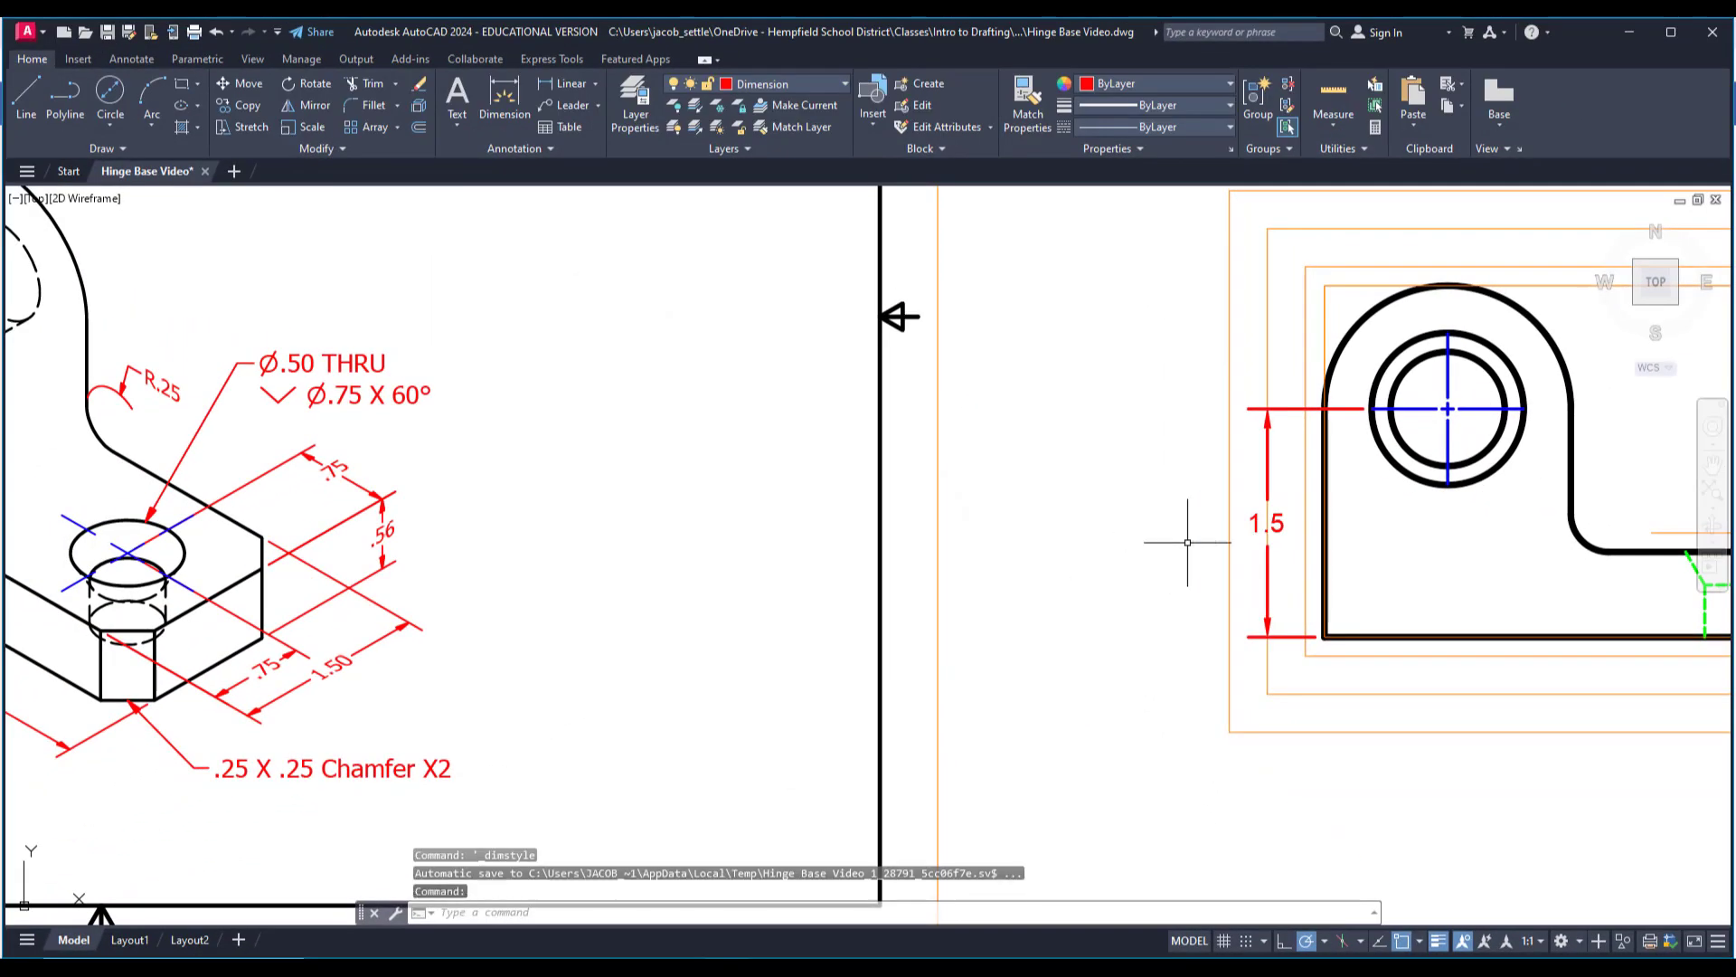
{"action": "scroll", "coordinate": [1056, 485], "scroll_direction": "down", "scroll_amount": 4}
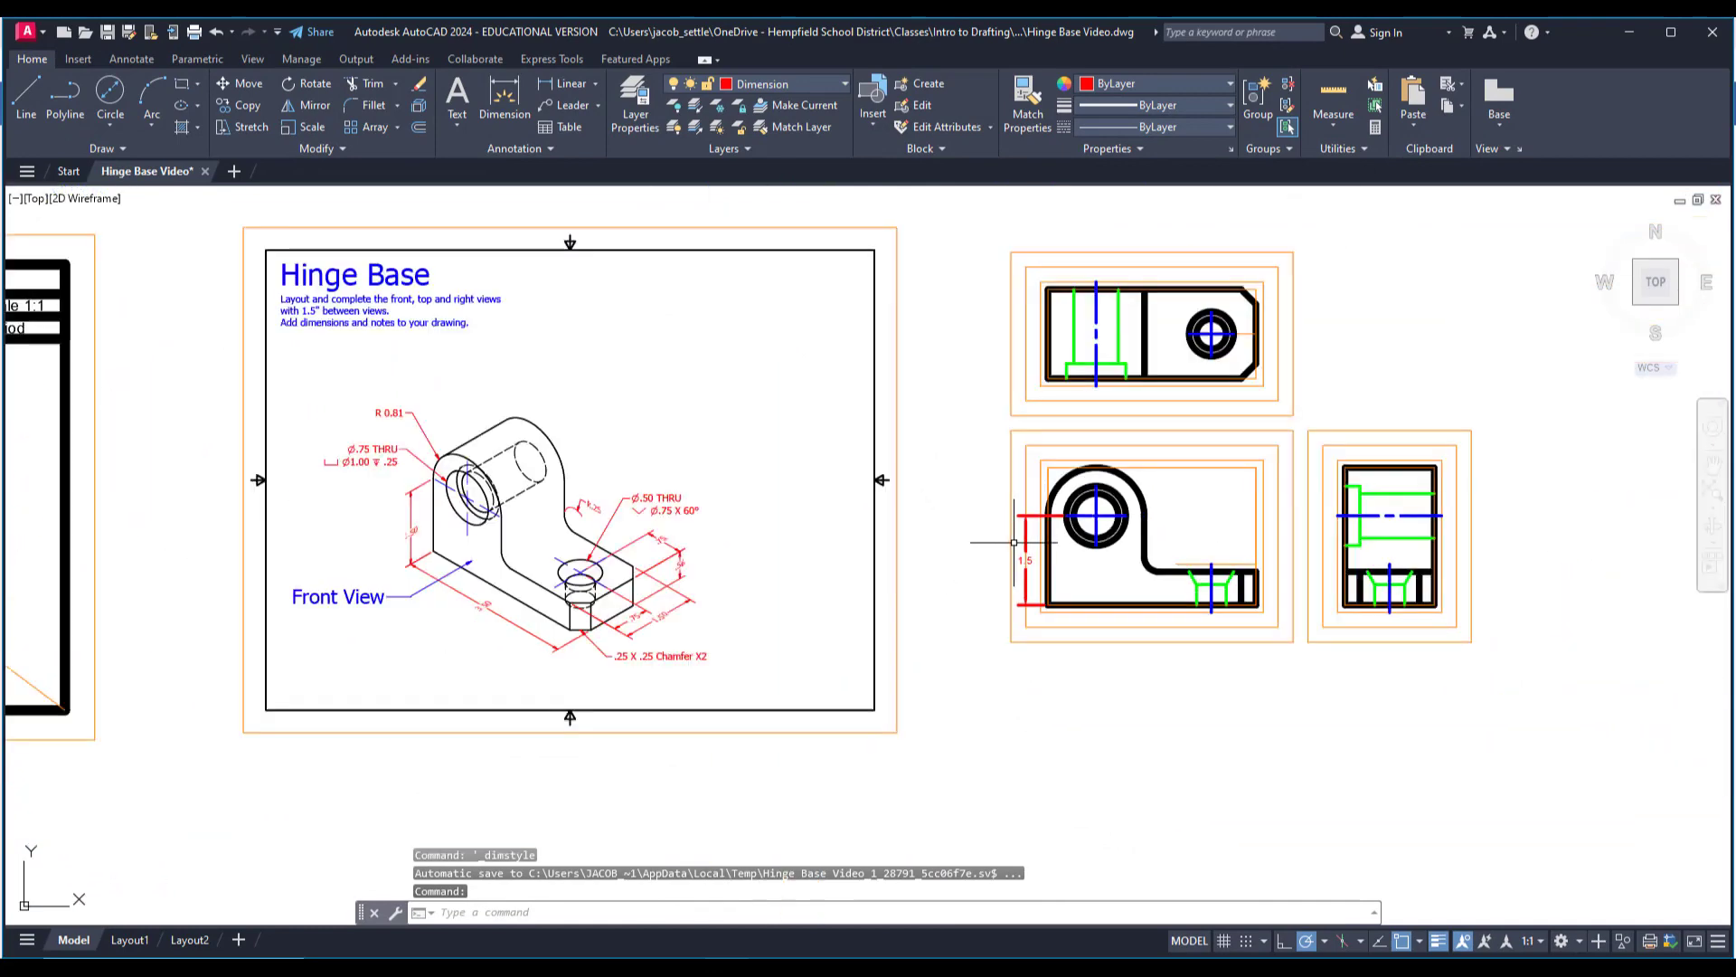
{"action": "left_click", "coordinate": [109, 95]}
{"action": "scroll", "coordinate": [324, 453], "scroll_direction": "up", "scroll_amount": 2}
{"action": "scroll", "coordinate": [454, 590], "scroll_direction": "up", "scroll_amount": 4}
{"action": "left_click", "coordinate": [464, 579]}
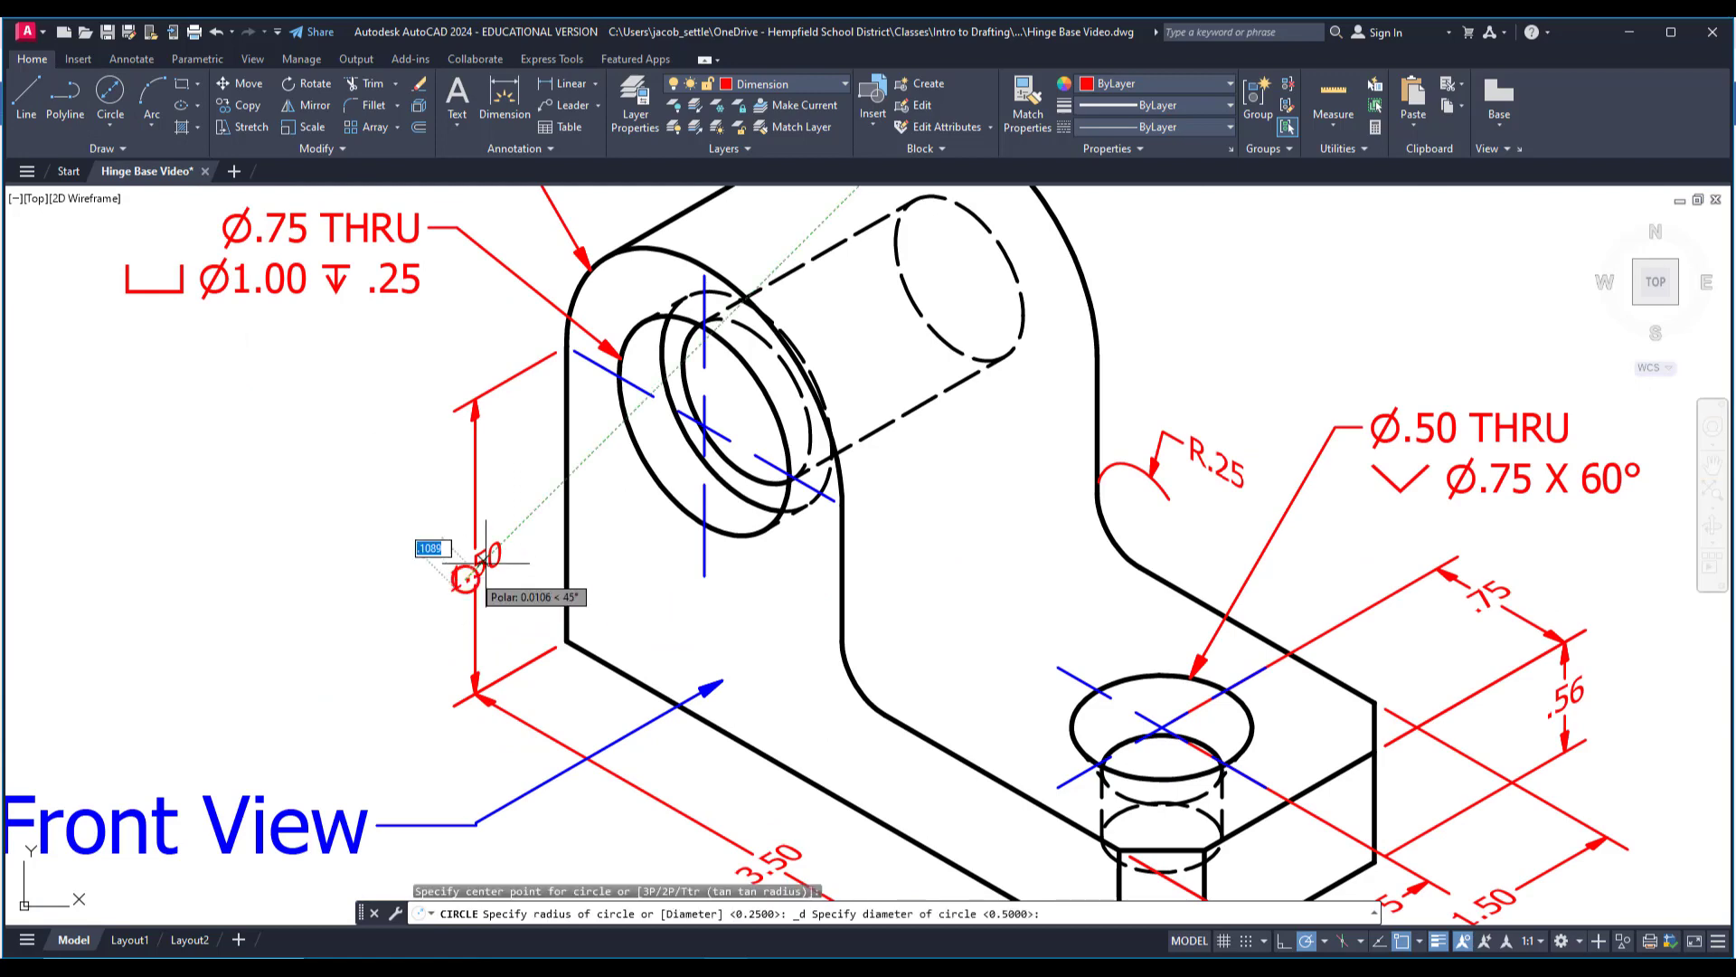
{"action": "left_click", "coordinate": [512, 543]}
{"action": "scroll", "coordinate": [469, 561], "scroll_direction": "down", "scroll_amount": 2}
{"action": "scroll", "coordinate": [470, 561], "scroll_direction": "down", "scroll_amount": 2}
{"action": "middle_click_drag", "start_coordinate": [574, 659], "coordinate": [421, 545]}
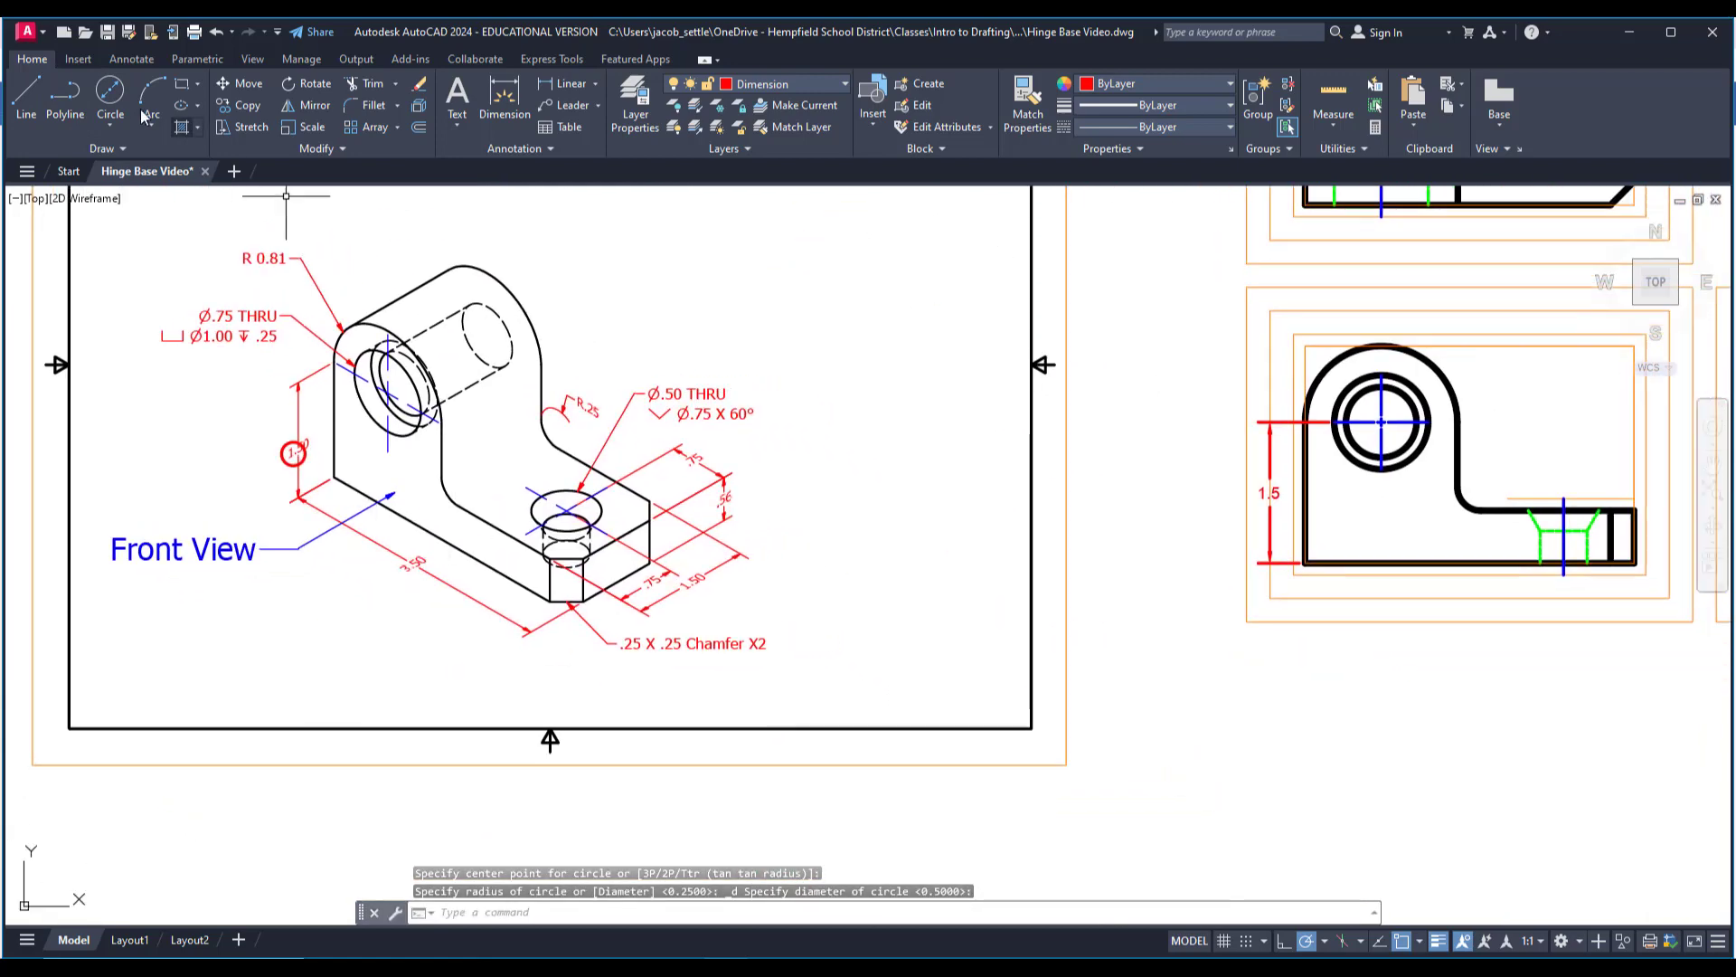
{"action": "left_click", "coordinate": [569, 86]}
{"action": "middle_click_drag", "start_coordinate": [1280, 597], "coordinate": [986, 600]}
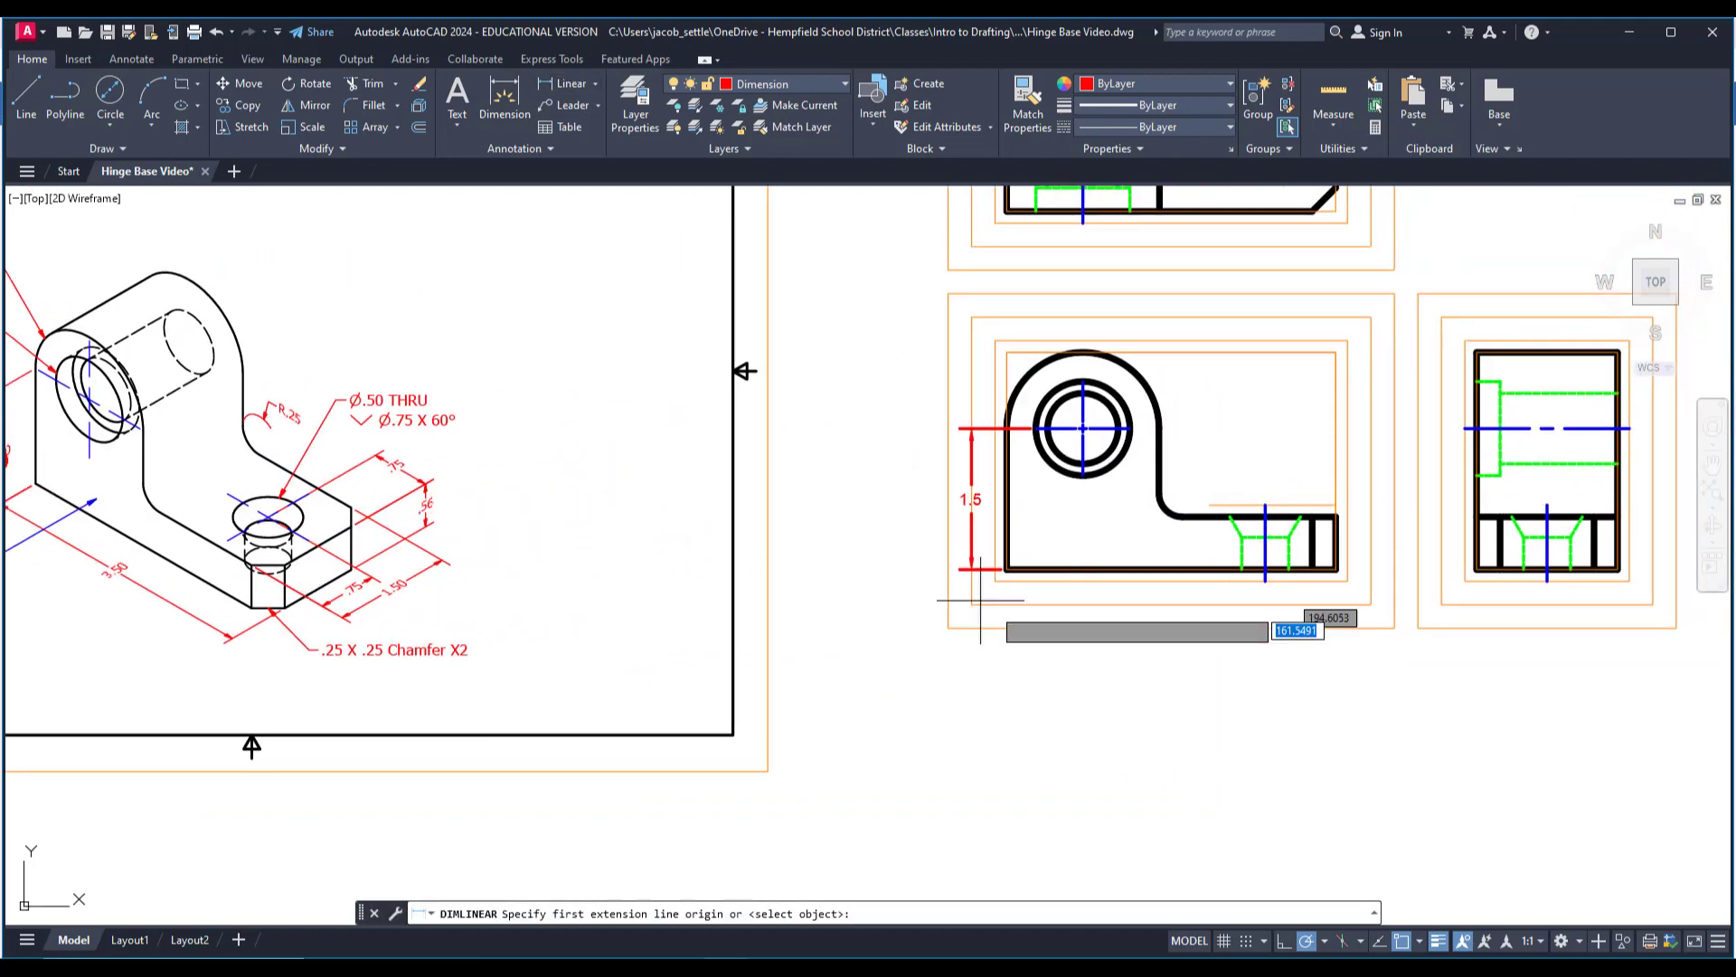
{"action": "scroll", "coordinate": [1049, 621], "scroll_direction": "up", "scroll_amount": 2}
{"action": "key", "text": "Escape"}
{"action": "key", "text": "Escape"}
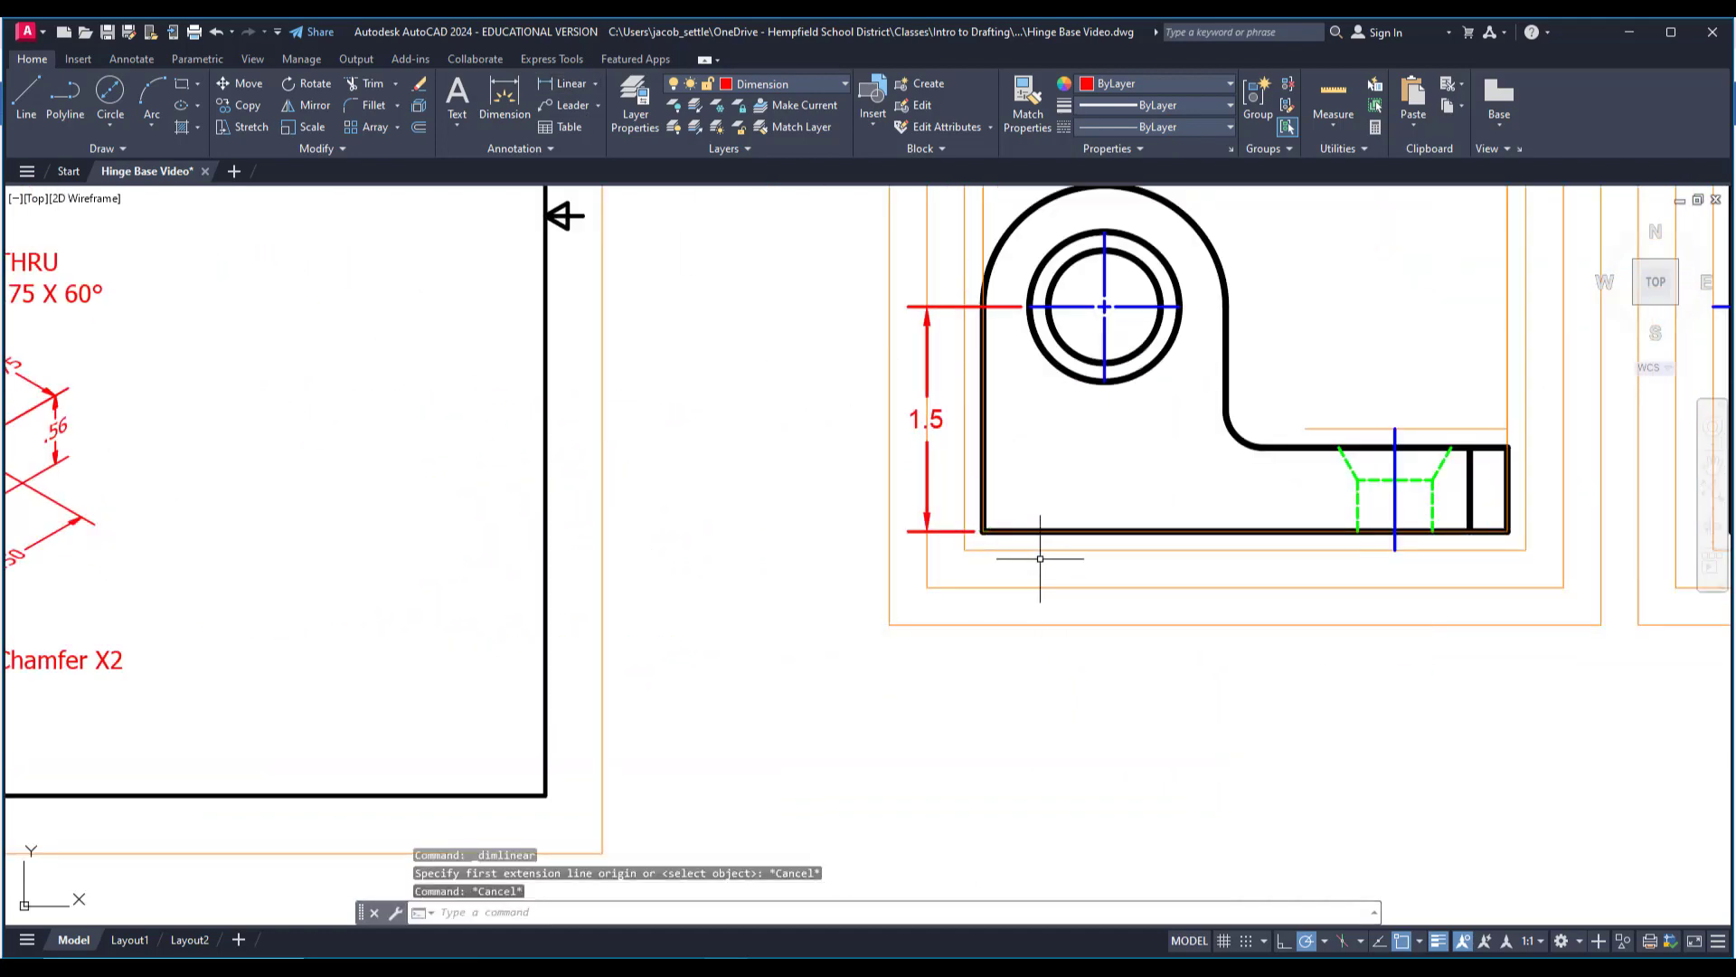
Delete the innermost orange offset rectangles around the three views and the orange construction rectangle on the top view's outline.
{"action": "scroll", "coordinate": [1039, 555], "scroll_direction": "down", "scroll_amount": 2}
{"action": "left_click", "coordinate": [1044, 558]}
{"action": "middle_click_drag", "start_coordinate": [1045, 558], "coordinate": [960, 575]}
{"action": "key", "text": "Delete"}
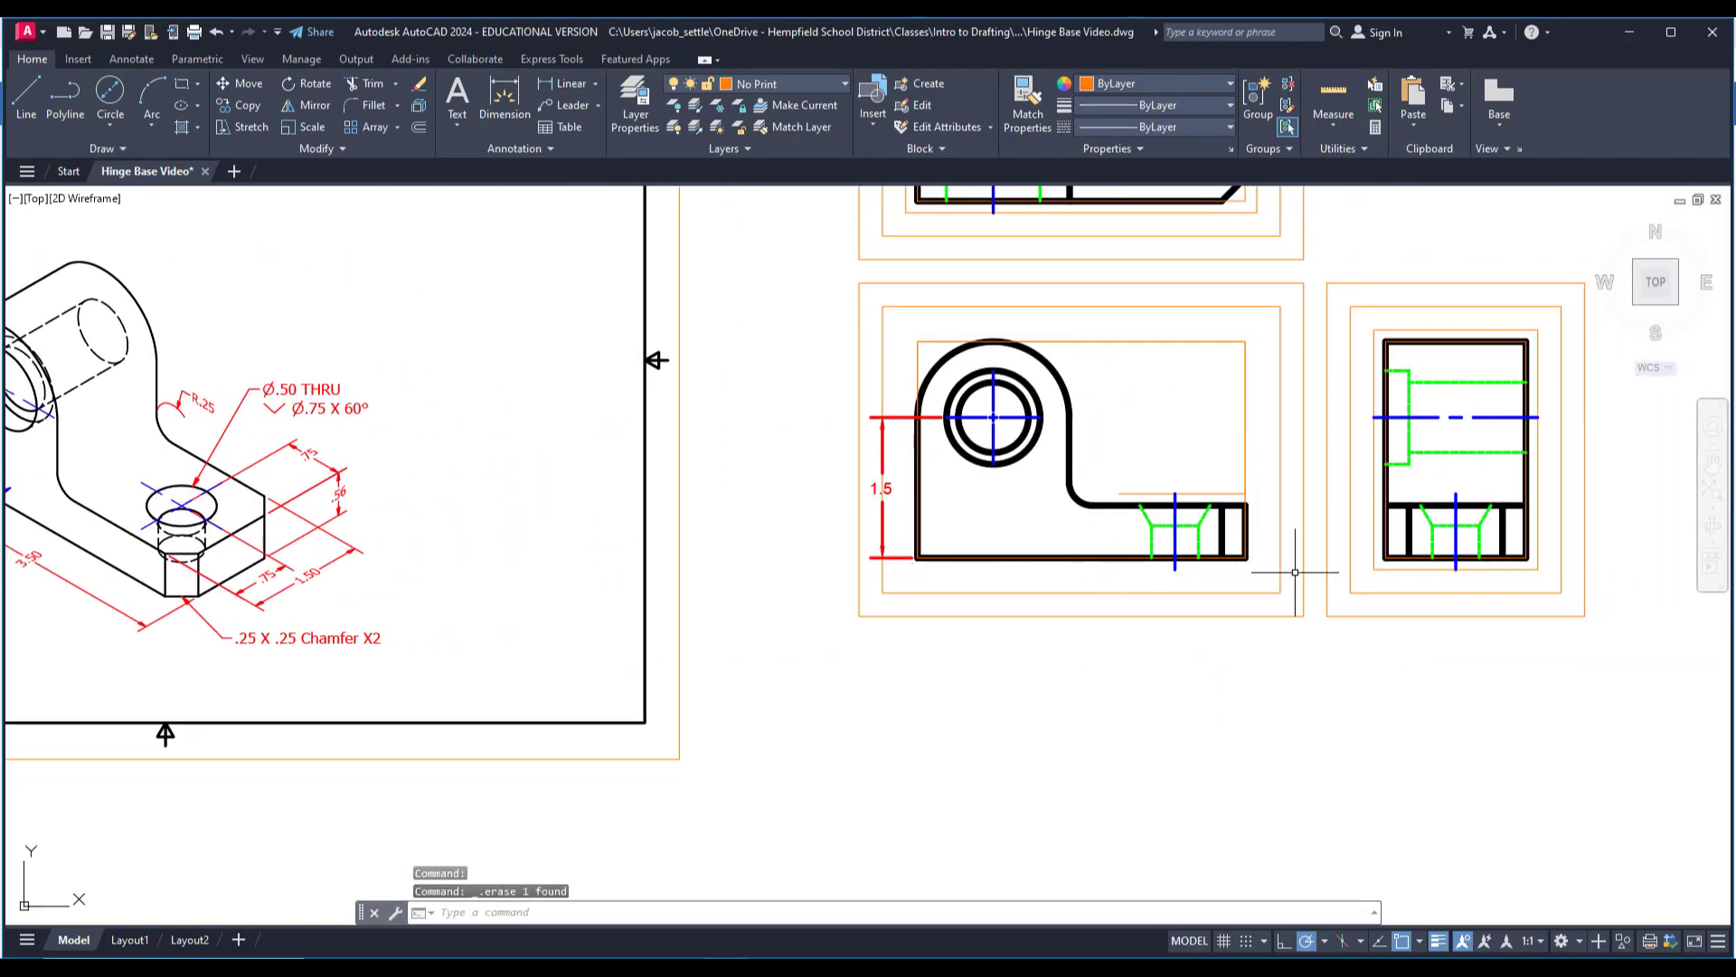
{"action": "middle_click_drag", "start_coordinate": [1268, 239], "coordinate": [1235, 443]}
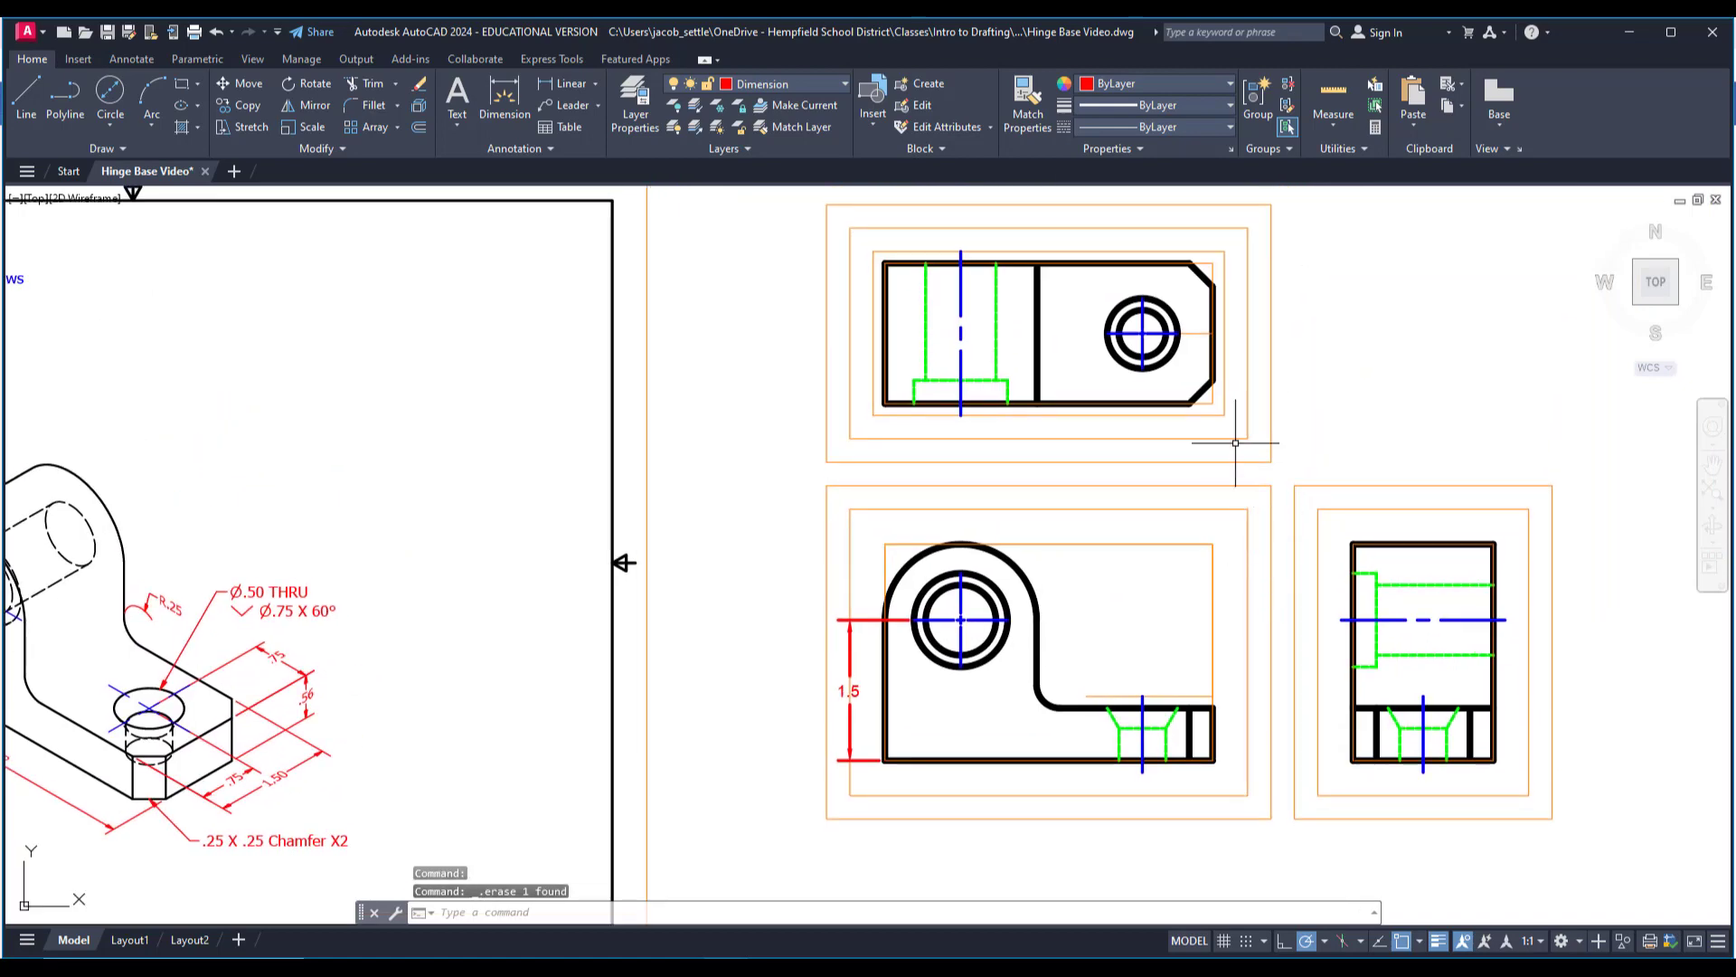
{"action": "left_click", "coordinate": [1212, 404]}
{"action": "key", "text": "Delete"}
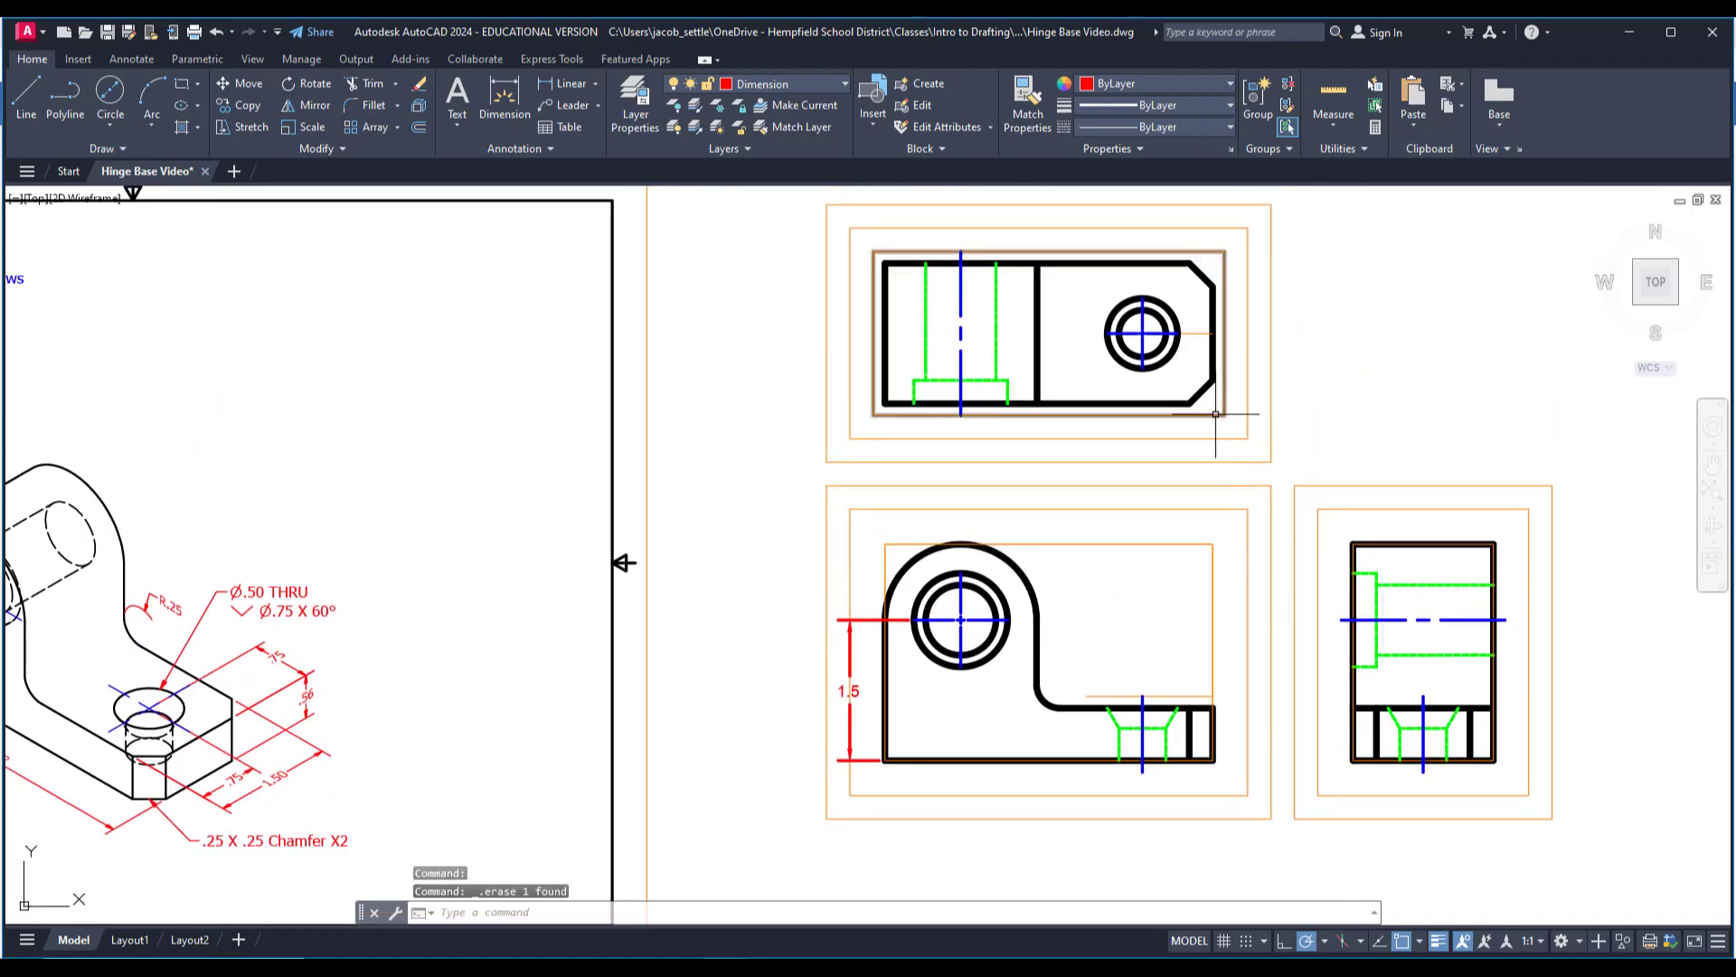
{"action": "left_click", "coordinate": [1217, 415]}
{"action": "key", "text": "Delete"}
Add a linear dimension for the front view's overall length, placed below the view on the inner orange guide.
{"action": "middle_click_drag", "start_coordinate": [786, 400], "coordinate": [948, 335]}
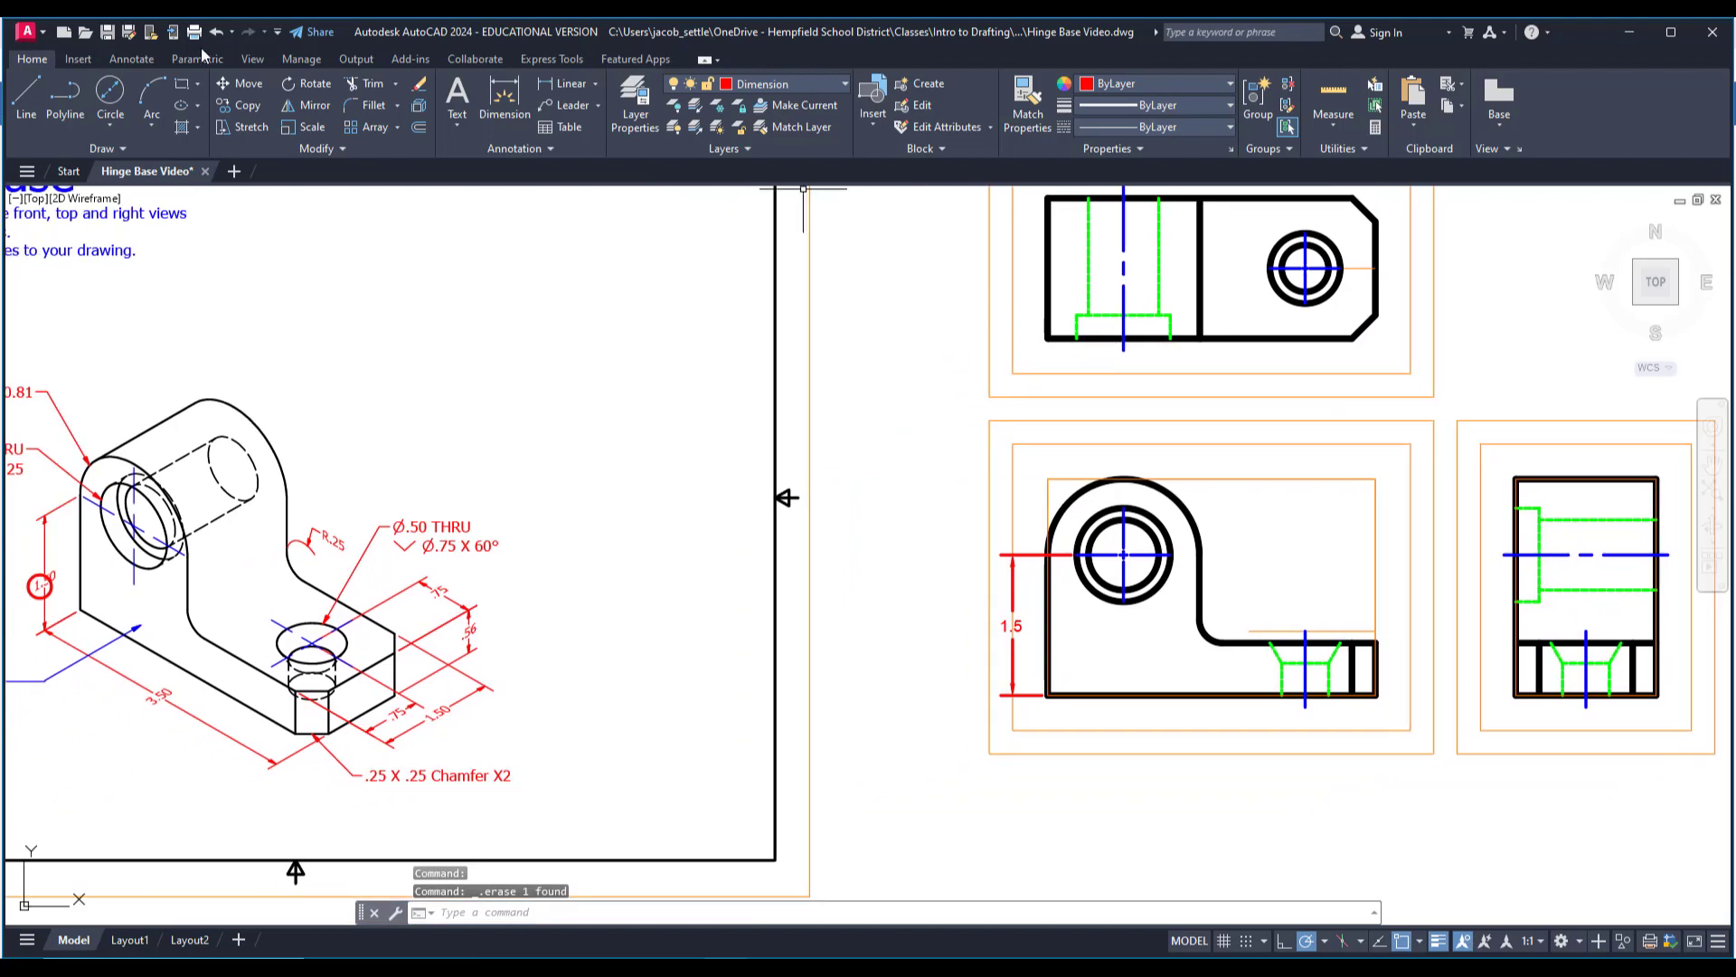
{"action": "left_click", "coordinate": [567, 83]}
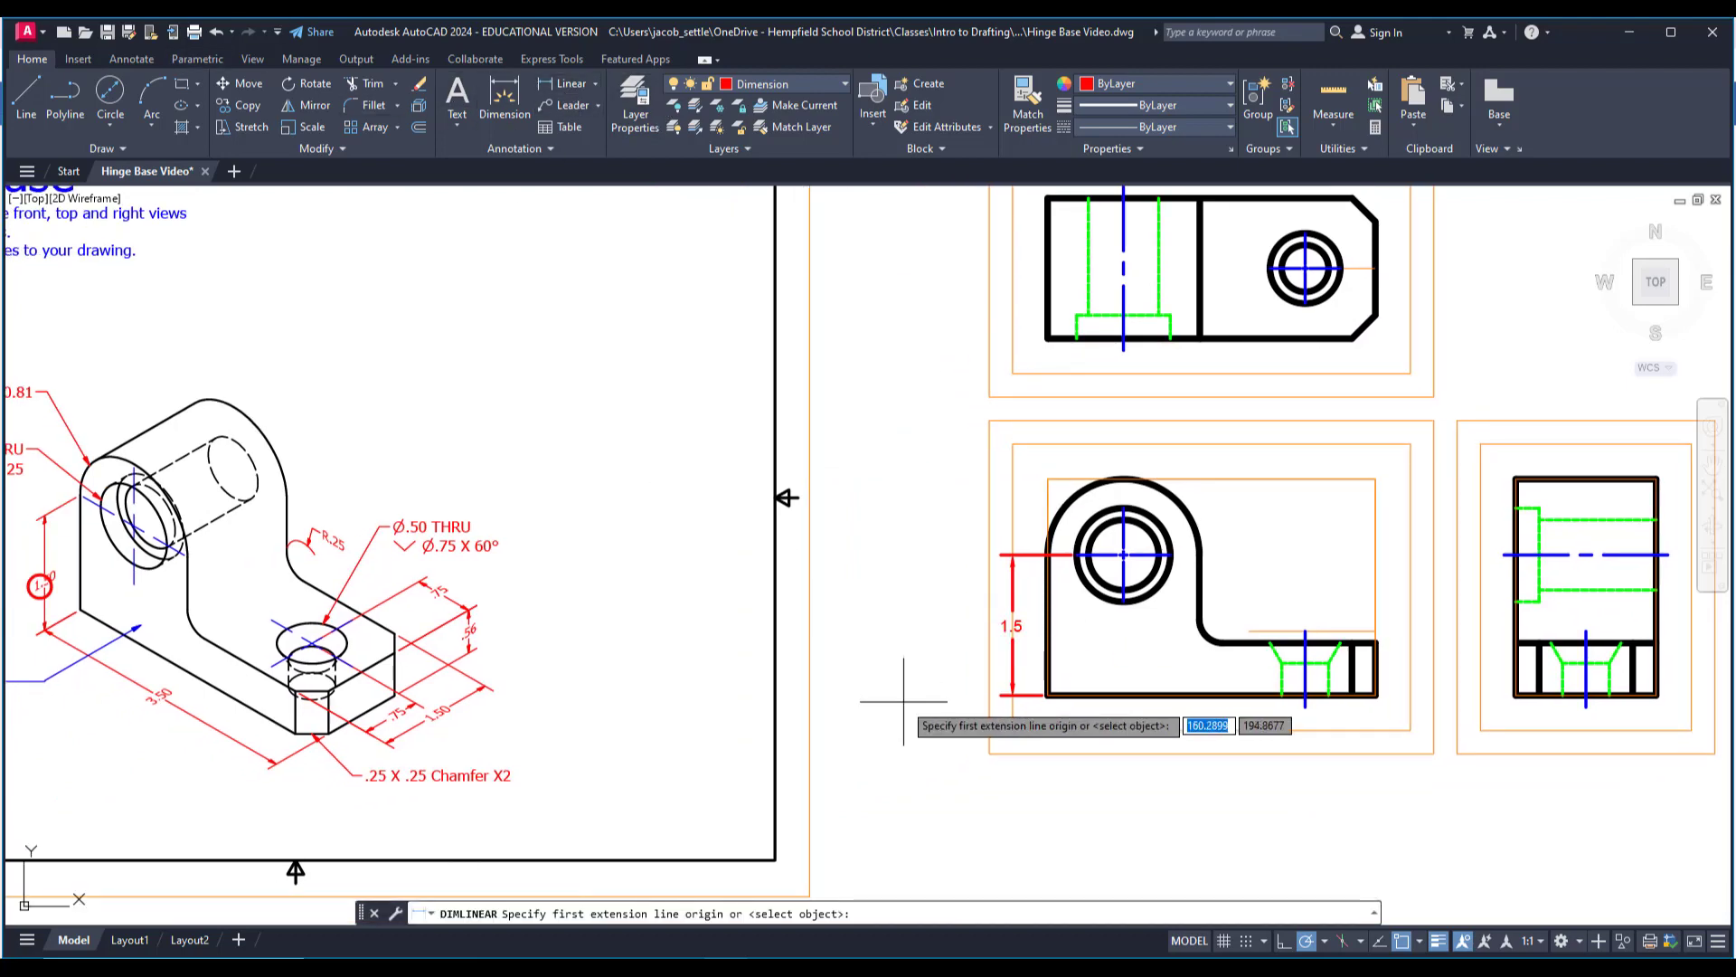
{"action": "scroll", "coordinate": [1047, 725], "scroll_direction": "up", "scroll_amount": 2}
{"action": "left_click", "coordinate": [1046, 696]}
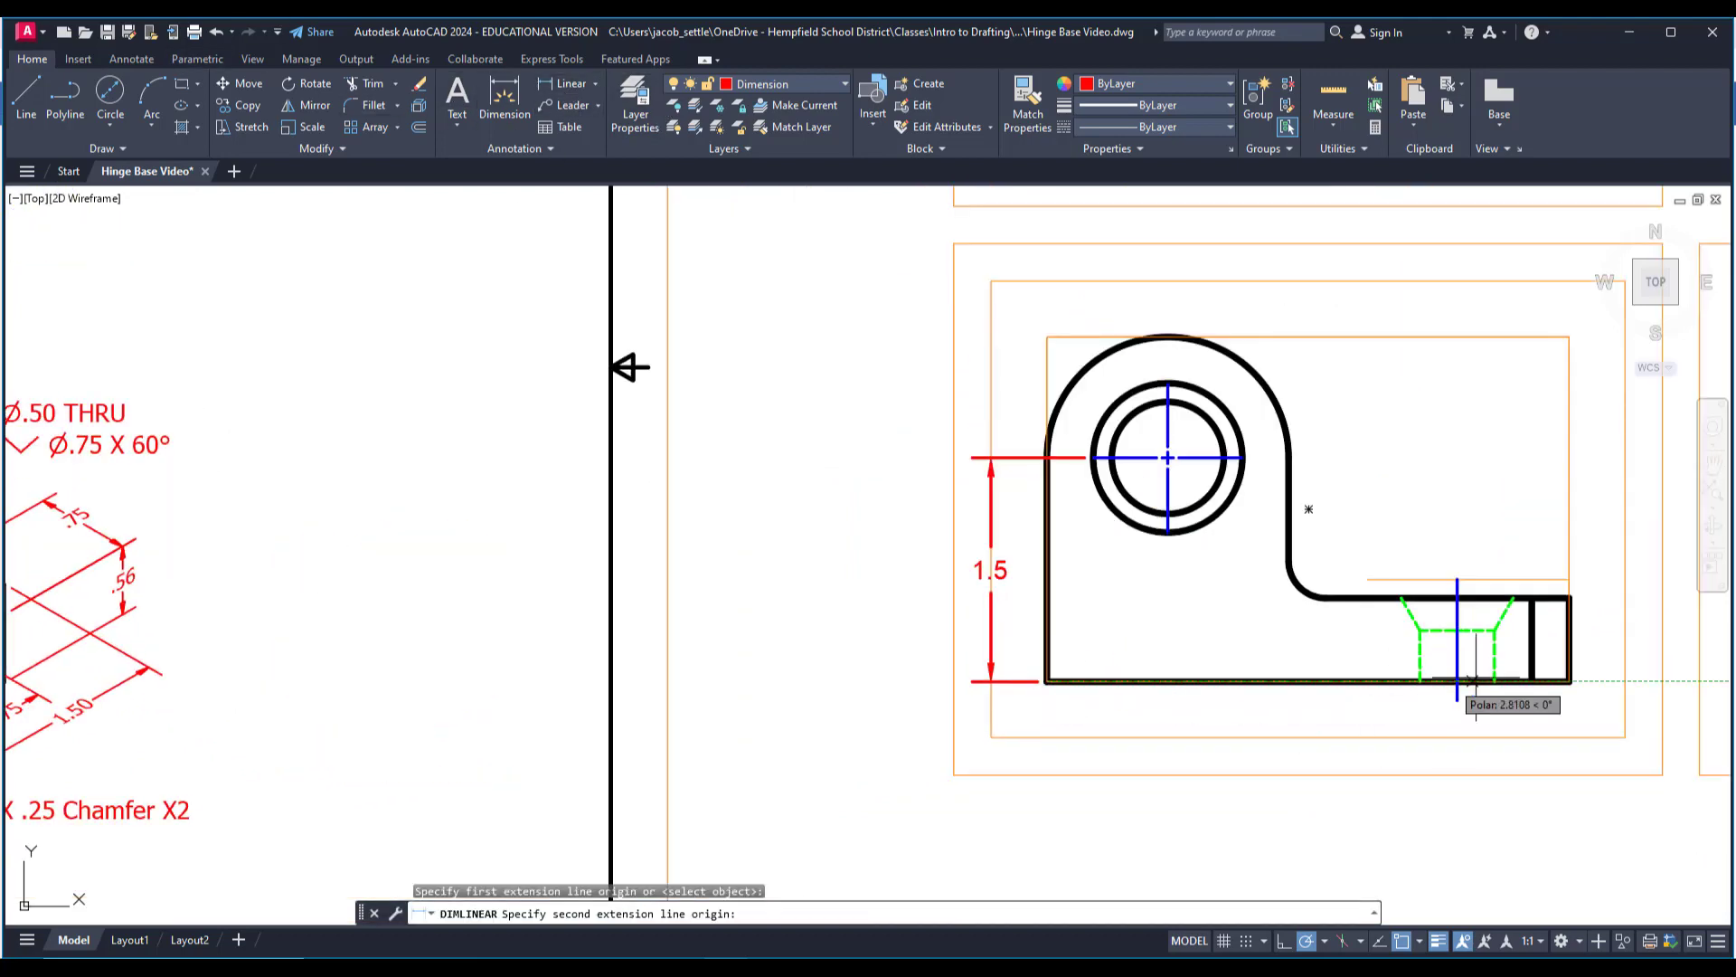
{"action": "left_click", "coordinate": [1567, 684]}
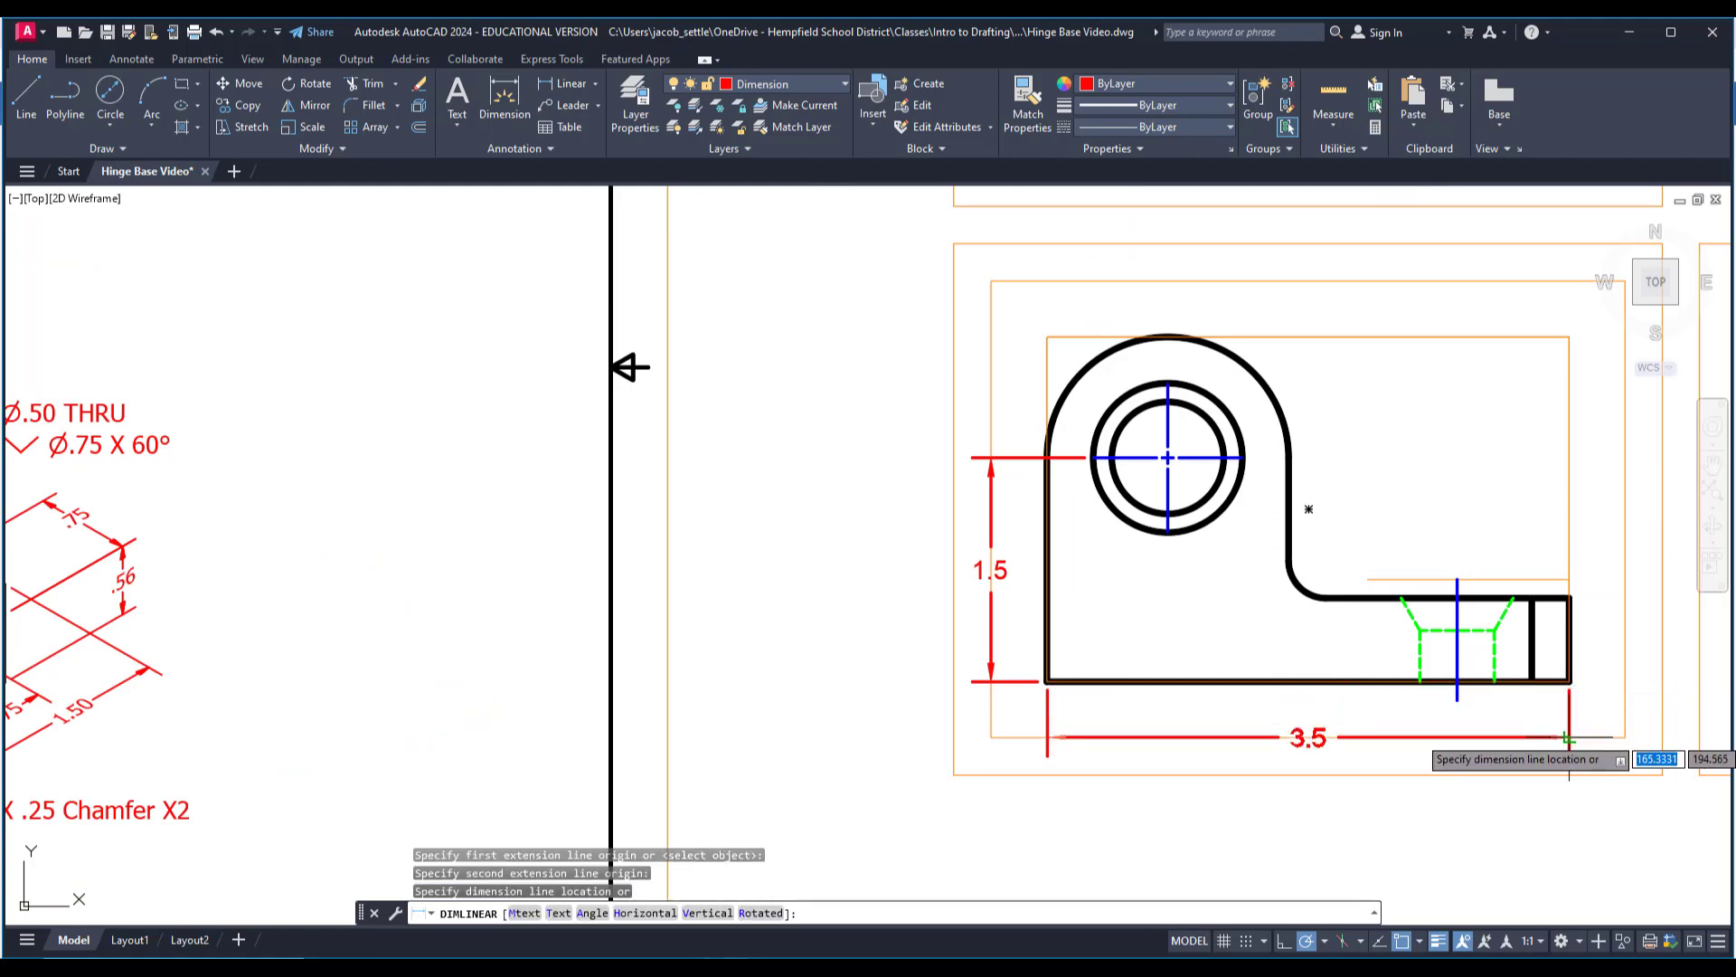
{"action": "left_click", "coordinate": [1565, 737]}
Copy the marker circle from the isometric view's 1.50 dimension onto its 3.50 length dimension.
{"action": "scroll", "coordinate": [1481, 731], "scroll_direction": "down", "scroll_amount": 2}
{"action": "middle_click_drag", "start_coordinate": [770, 776], "coordinate": [981, 769]}
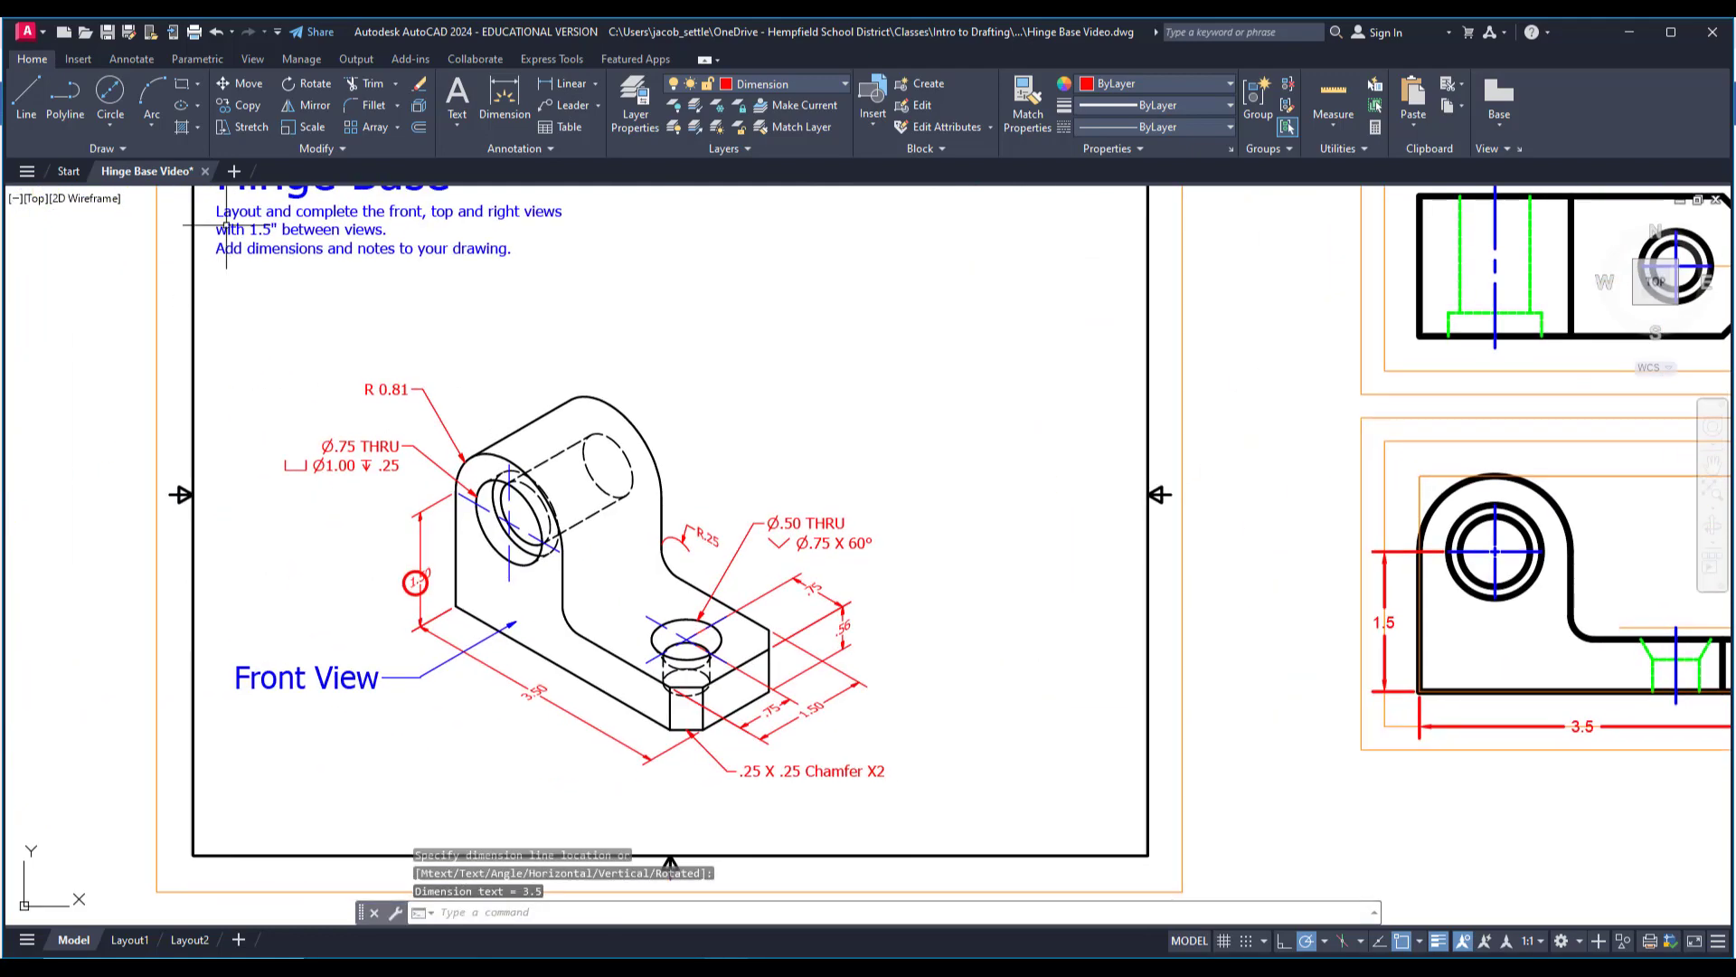
{"action": "left_click", "coordinate": [244, 110]}
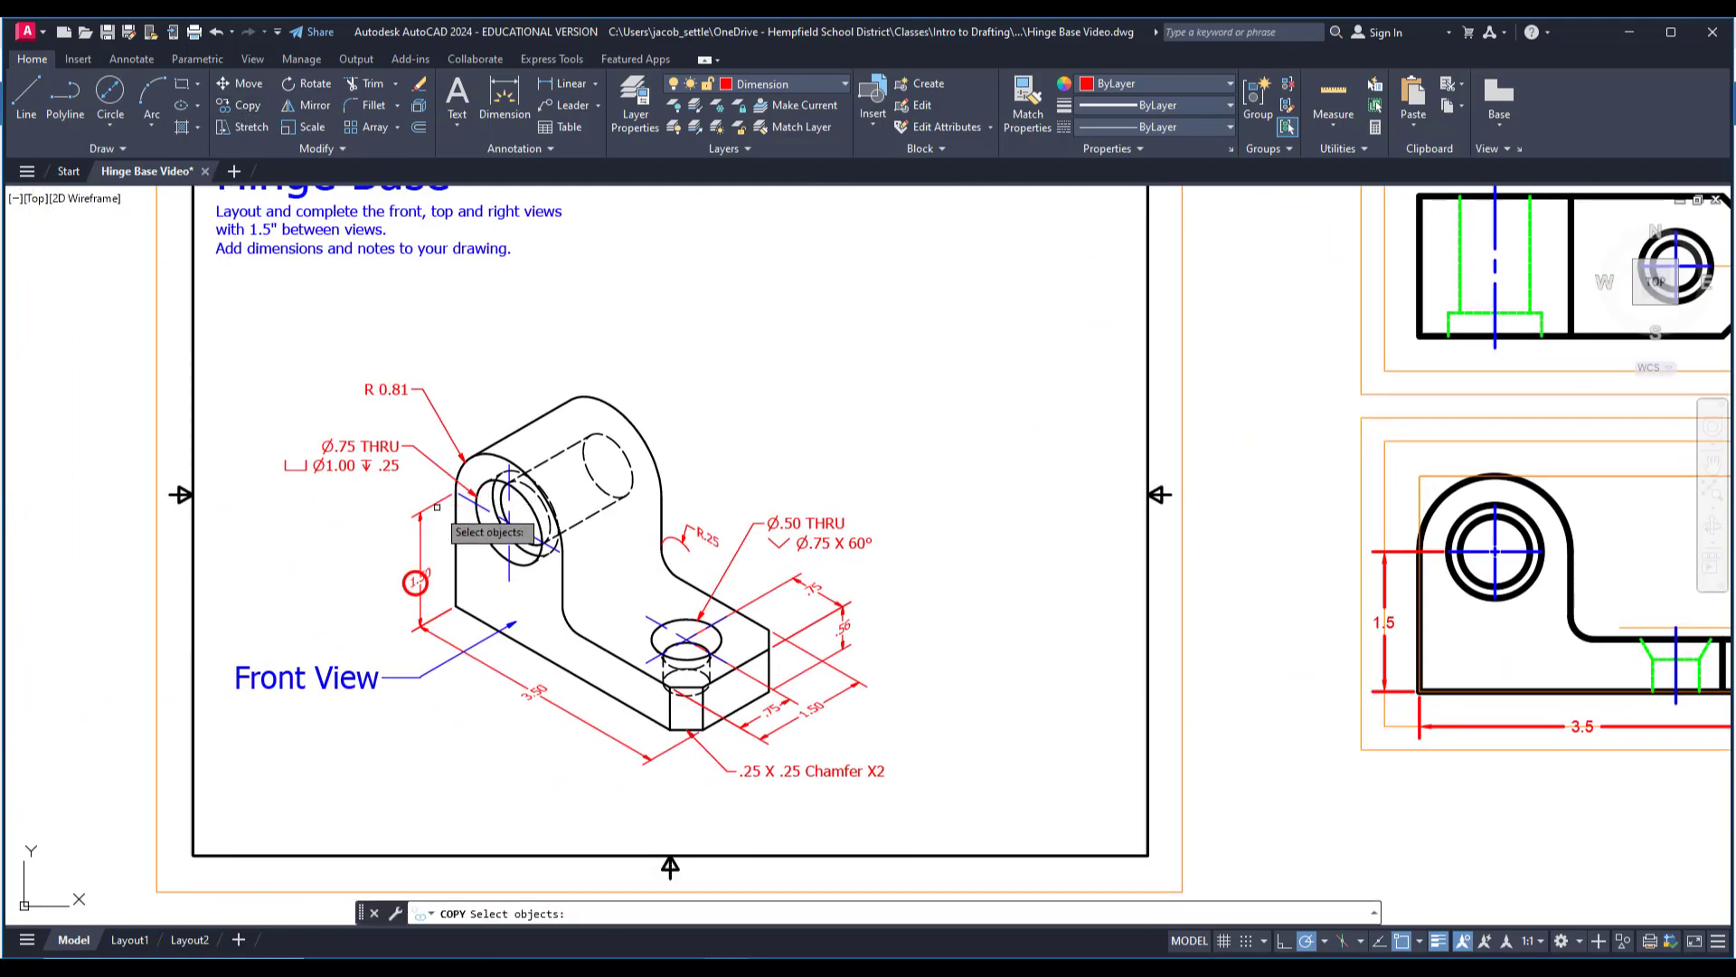
{"action": "key", "text": "Return"}
{"action": "left_click", "coordinate": [407, 578]}
{"action": "left_click", "coordinate": [528, 691]}
{"action": "key", "text": "Escape"}
Add a horizontal linear dimension from the top view's hole center to the chamfered end, placed below on the inner orange guide.
{"action": "middle_click_drag", "start_coordinate": [742, 686], "coordinate": [576, 686]}
{"action": "scroll", "coordinate": [572, 643], "scroll_direction": "up", "scroll_amount": 2}
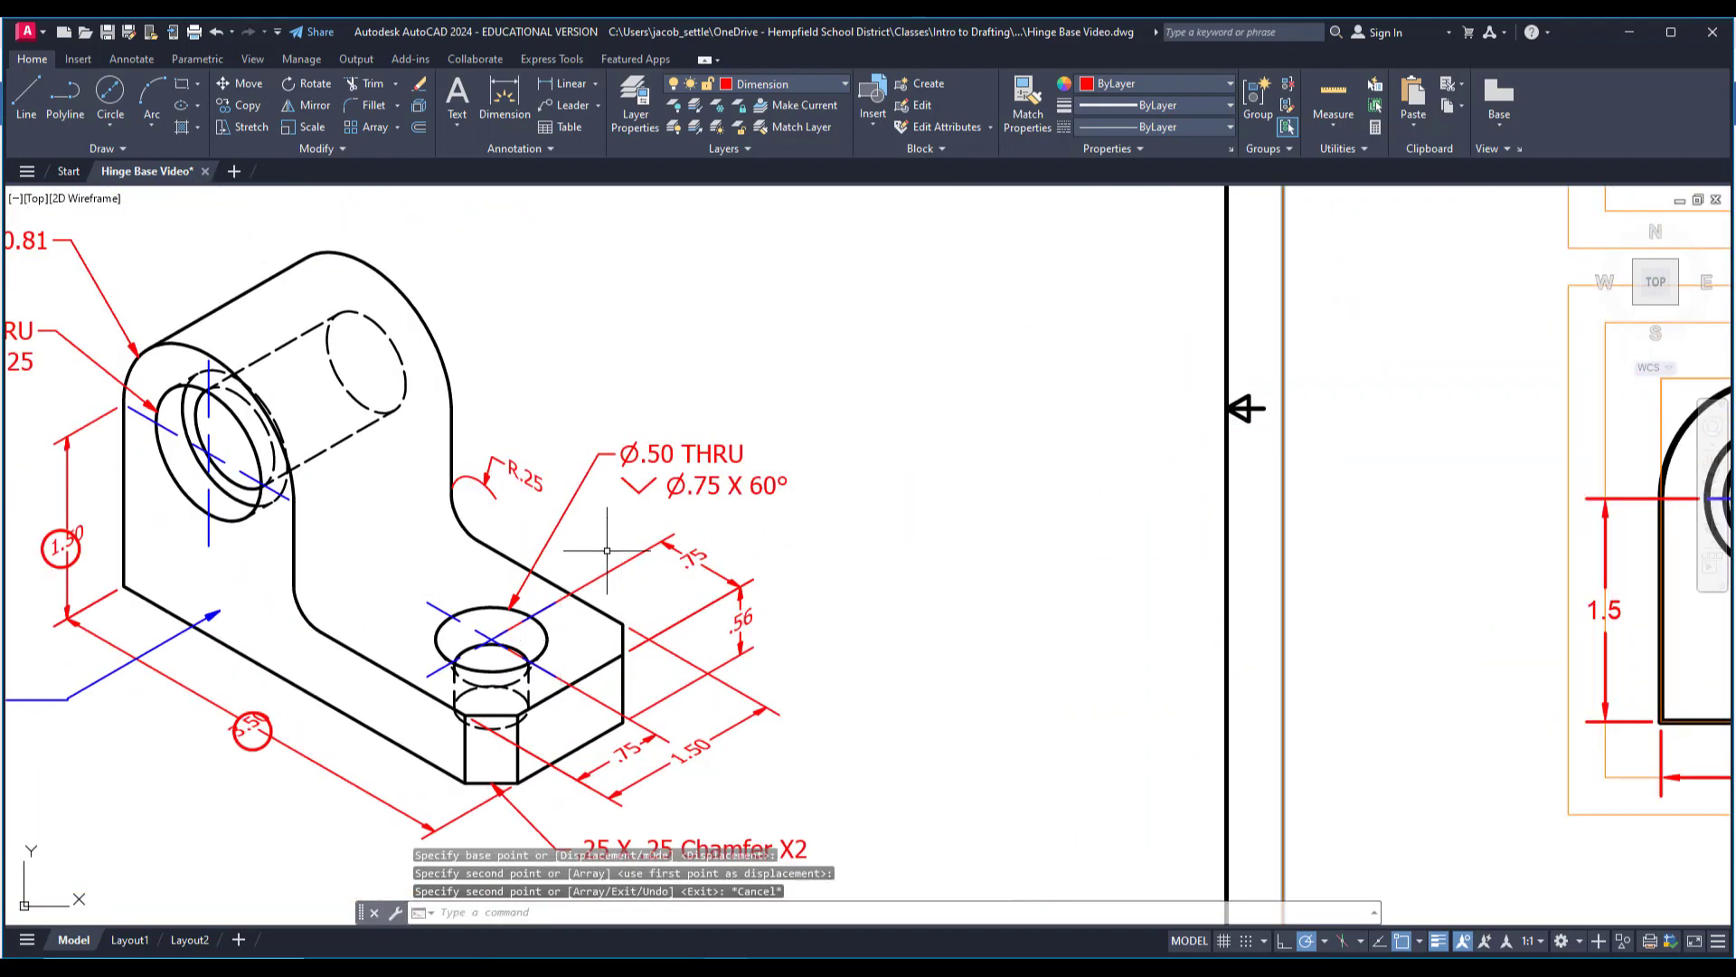
{"action": "middle_click_drag", "start_coordinate": [636, 708], "coordinate": [635, 657]}
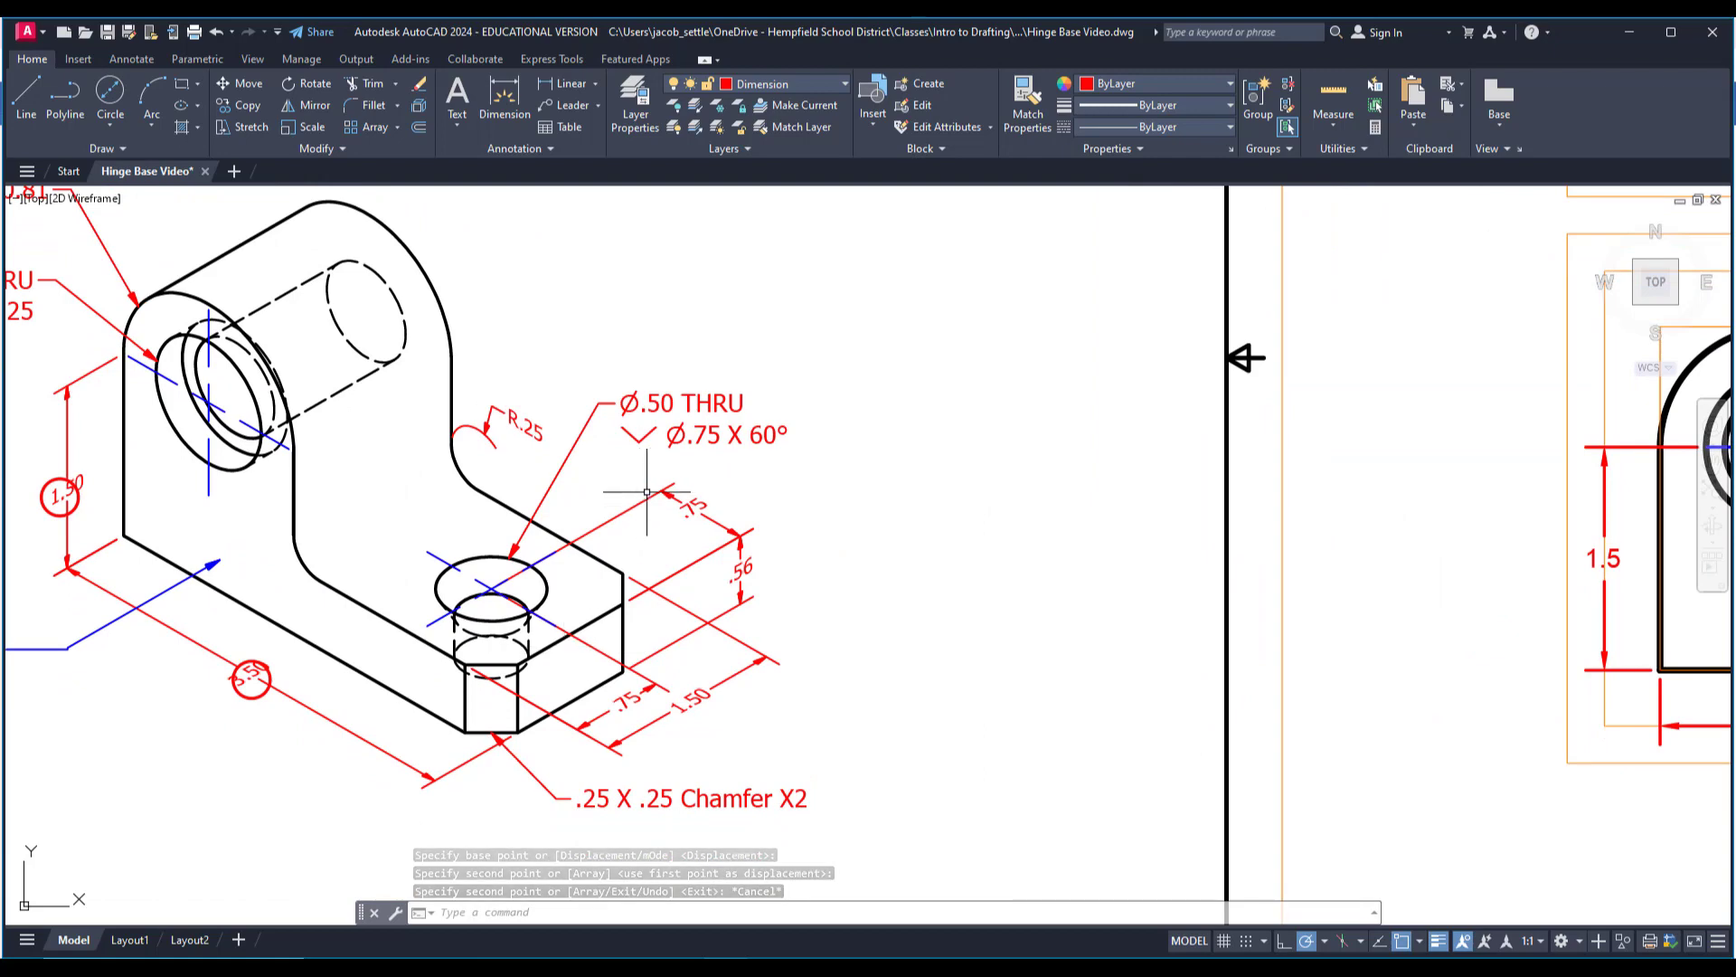
{"action": "scroll", "coordinate": [592, 707], "scroll_direction": "down", "scroll_amount": 2}
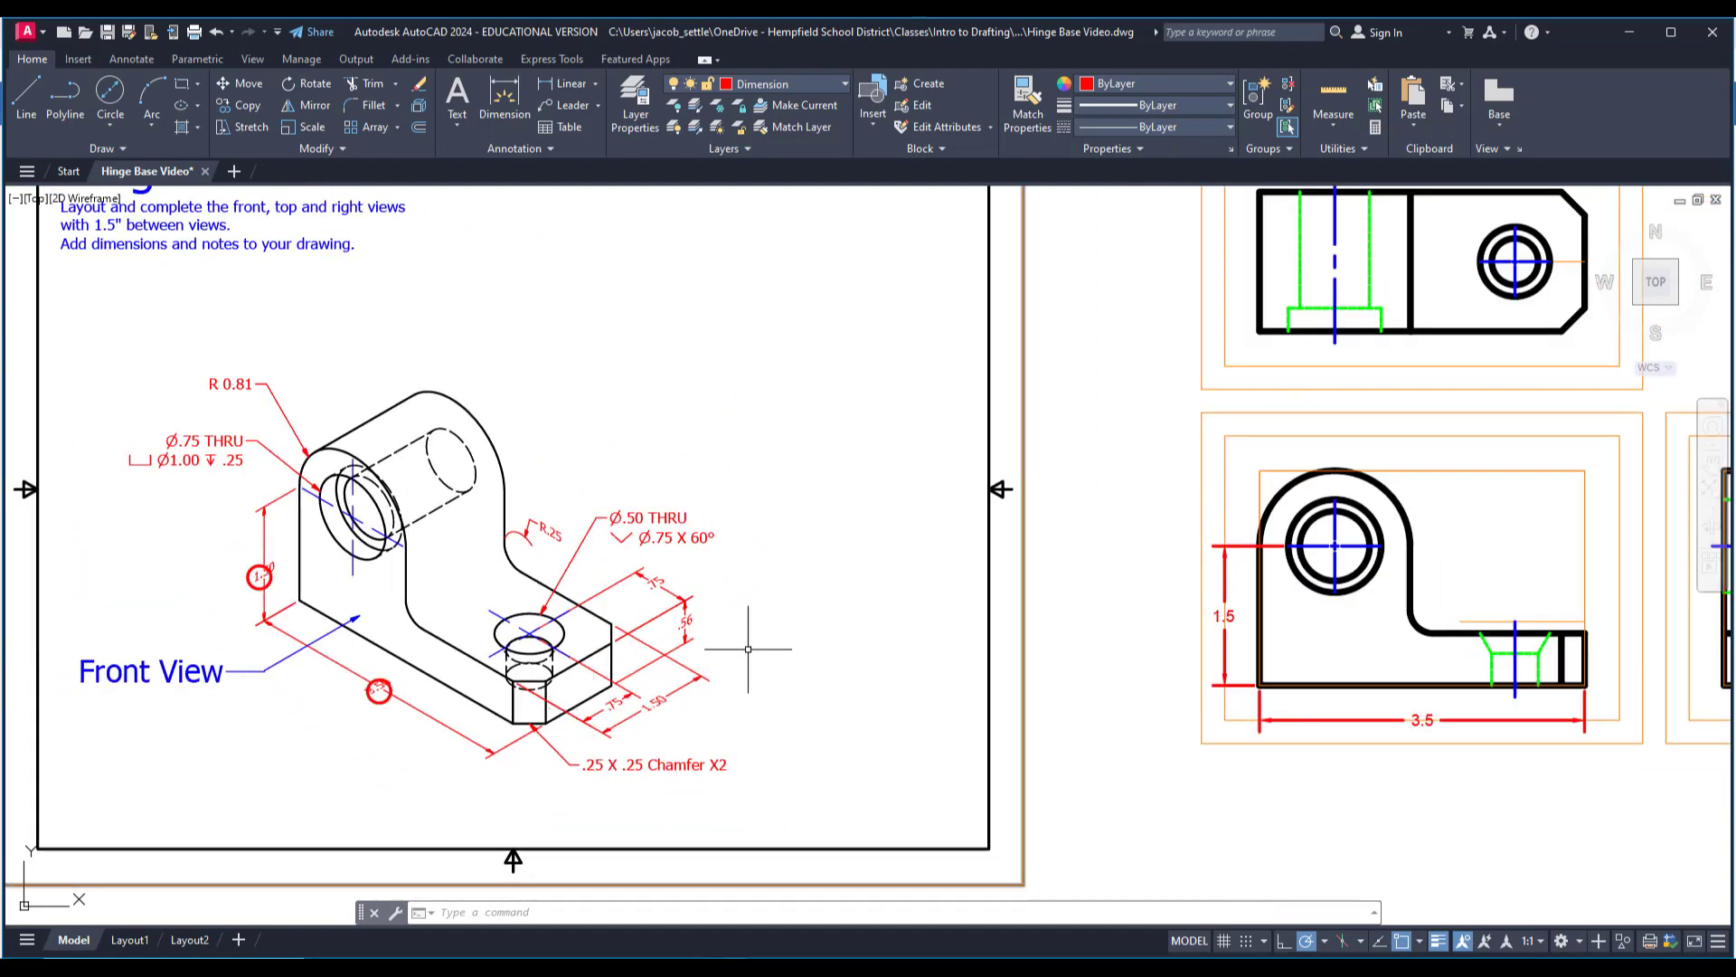
{"action": "mouse_move", "coordinate": [1025, 543]}
{"action": "middle_mouse_down"}
{"action": "mouse_move", "coordinate": [624, 740]}
{"action": "mouse_move", "coordinate": [521, 749]}
{"action": "middle_mouse_up"}
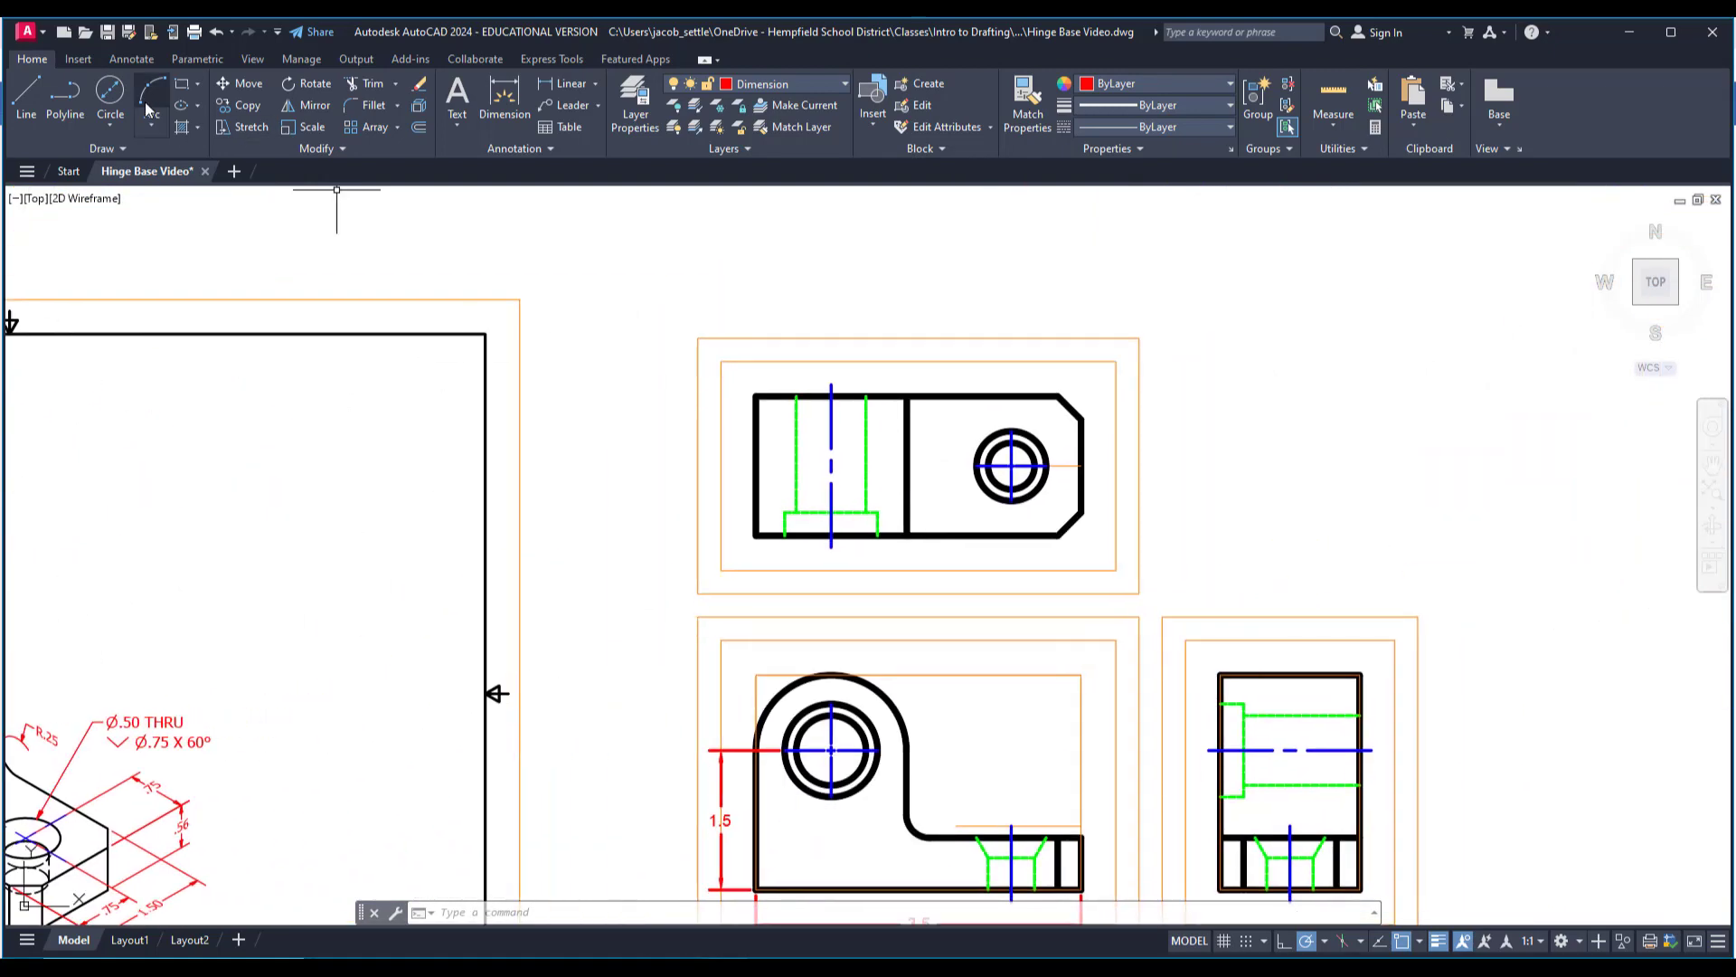
{"action": "left_click", "coordinate": [557, 85]}
{"action": "scroll", "coordinate": [961, 351], "scroll_direction": "up", "scroll_amount": 2}
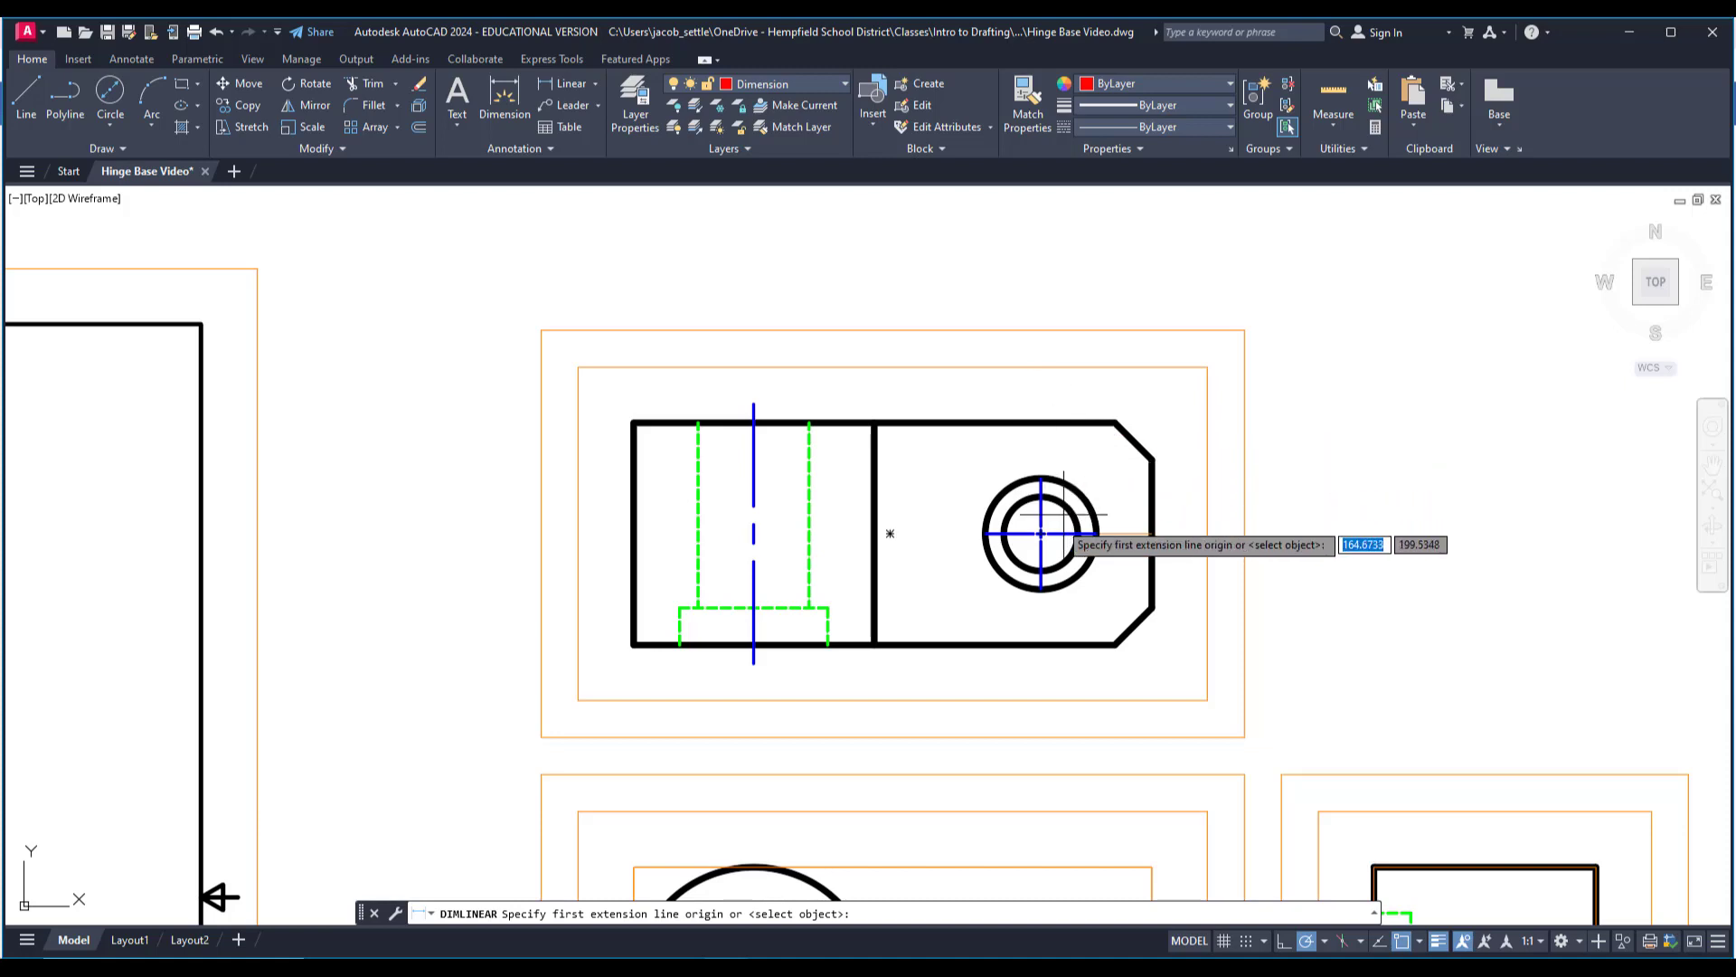
{"action": "left_click", "coordinate": [1041, 591]}
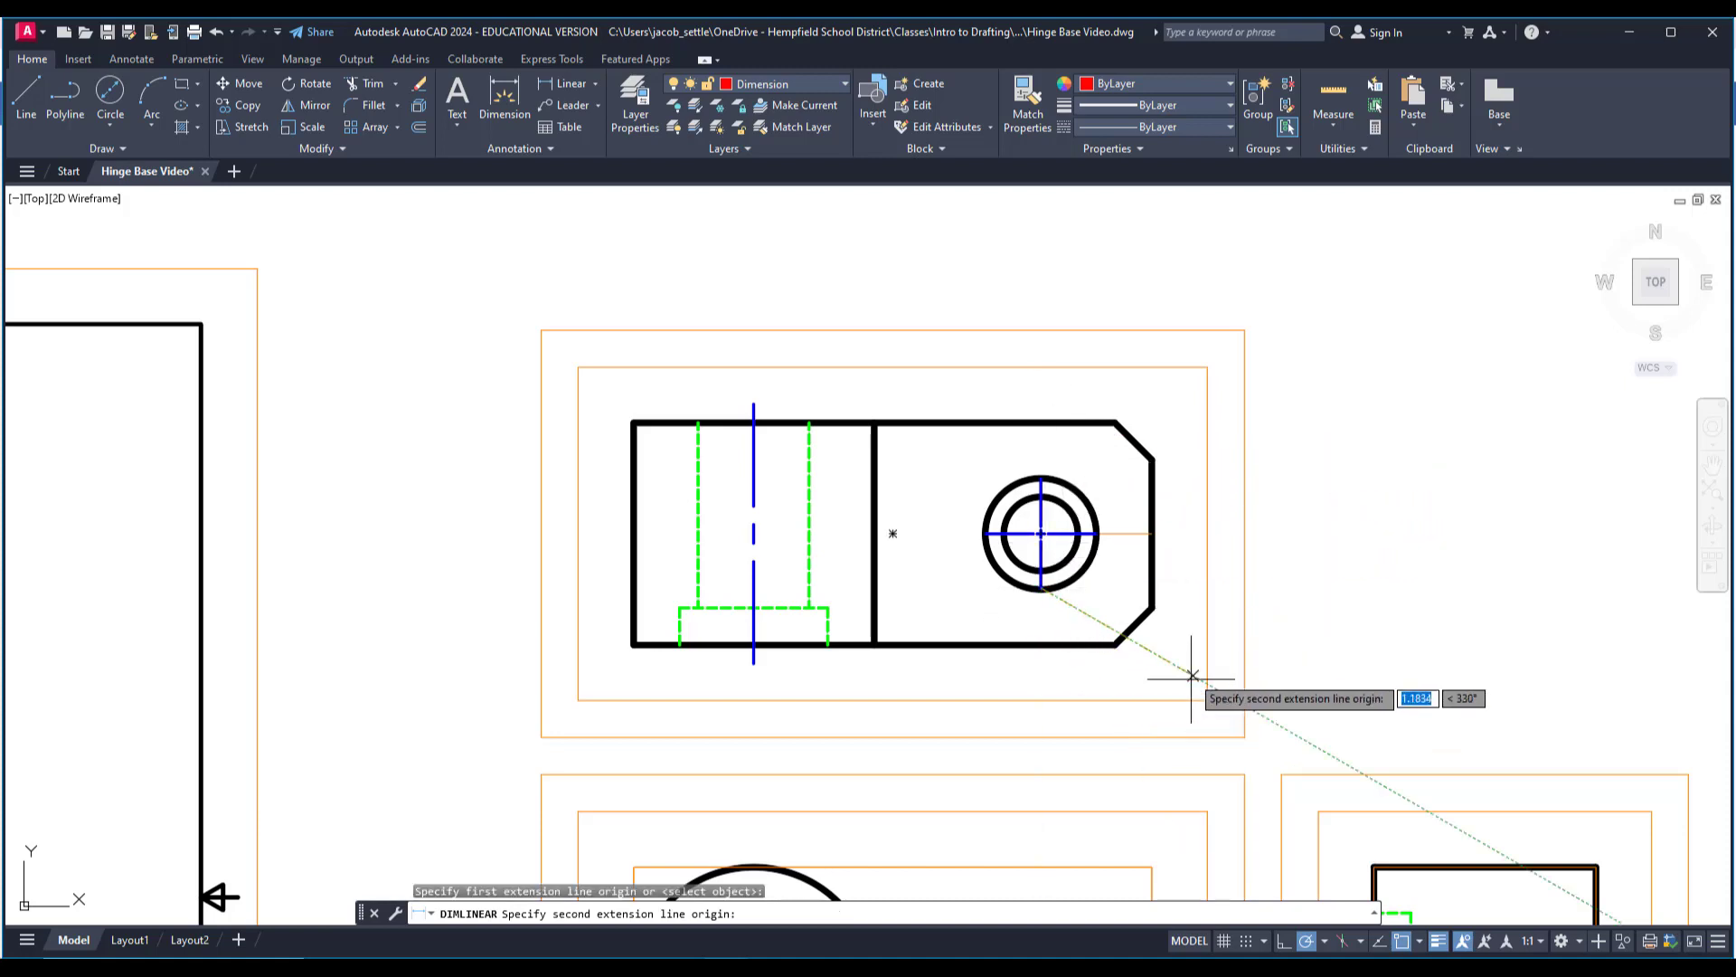
{"action": "left_click", "coordinate": [1151, 609]}
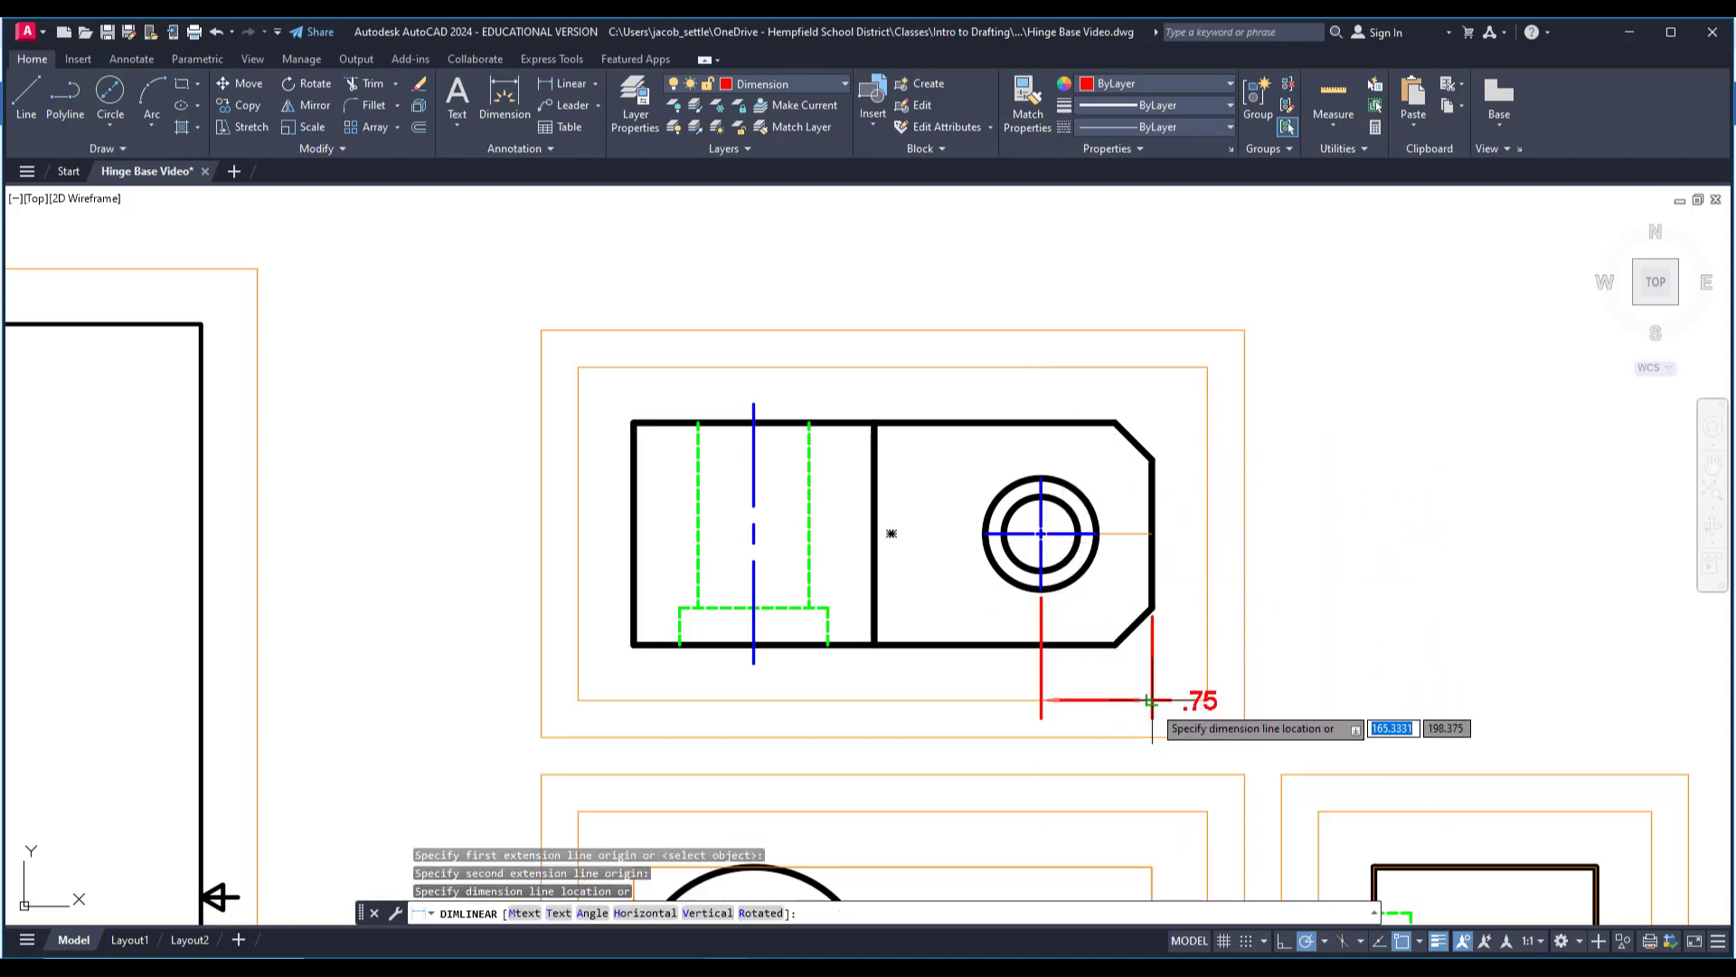
{"action": "left_click", "coordinate": [1151, 699]}
Add a vertical linear dimension from the top view's hole center to its upper edge, placed beyond the chamfered end on the inner guide.
{"action": "middle_click_drag", "start_coordinate": [1142, 401], "coordinate": [1058, 420]}
{"action": "key", "text": "Return"}
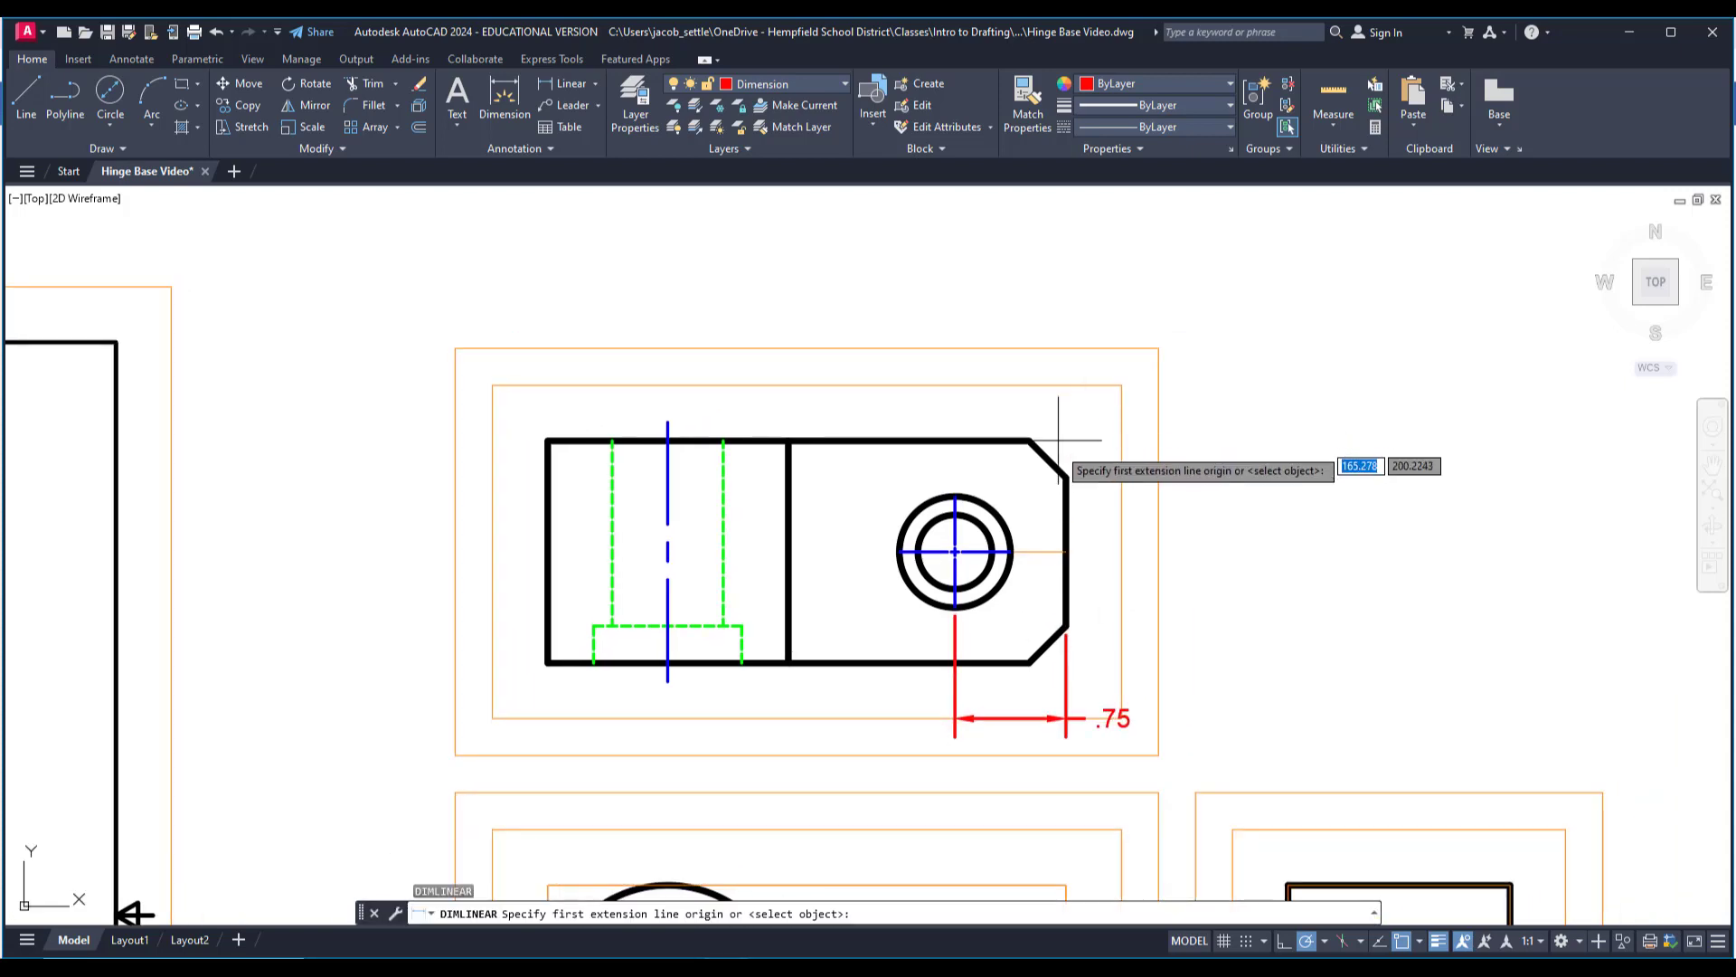
{"action": "left_click", "coordinate": [1013, 551]}
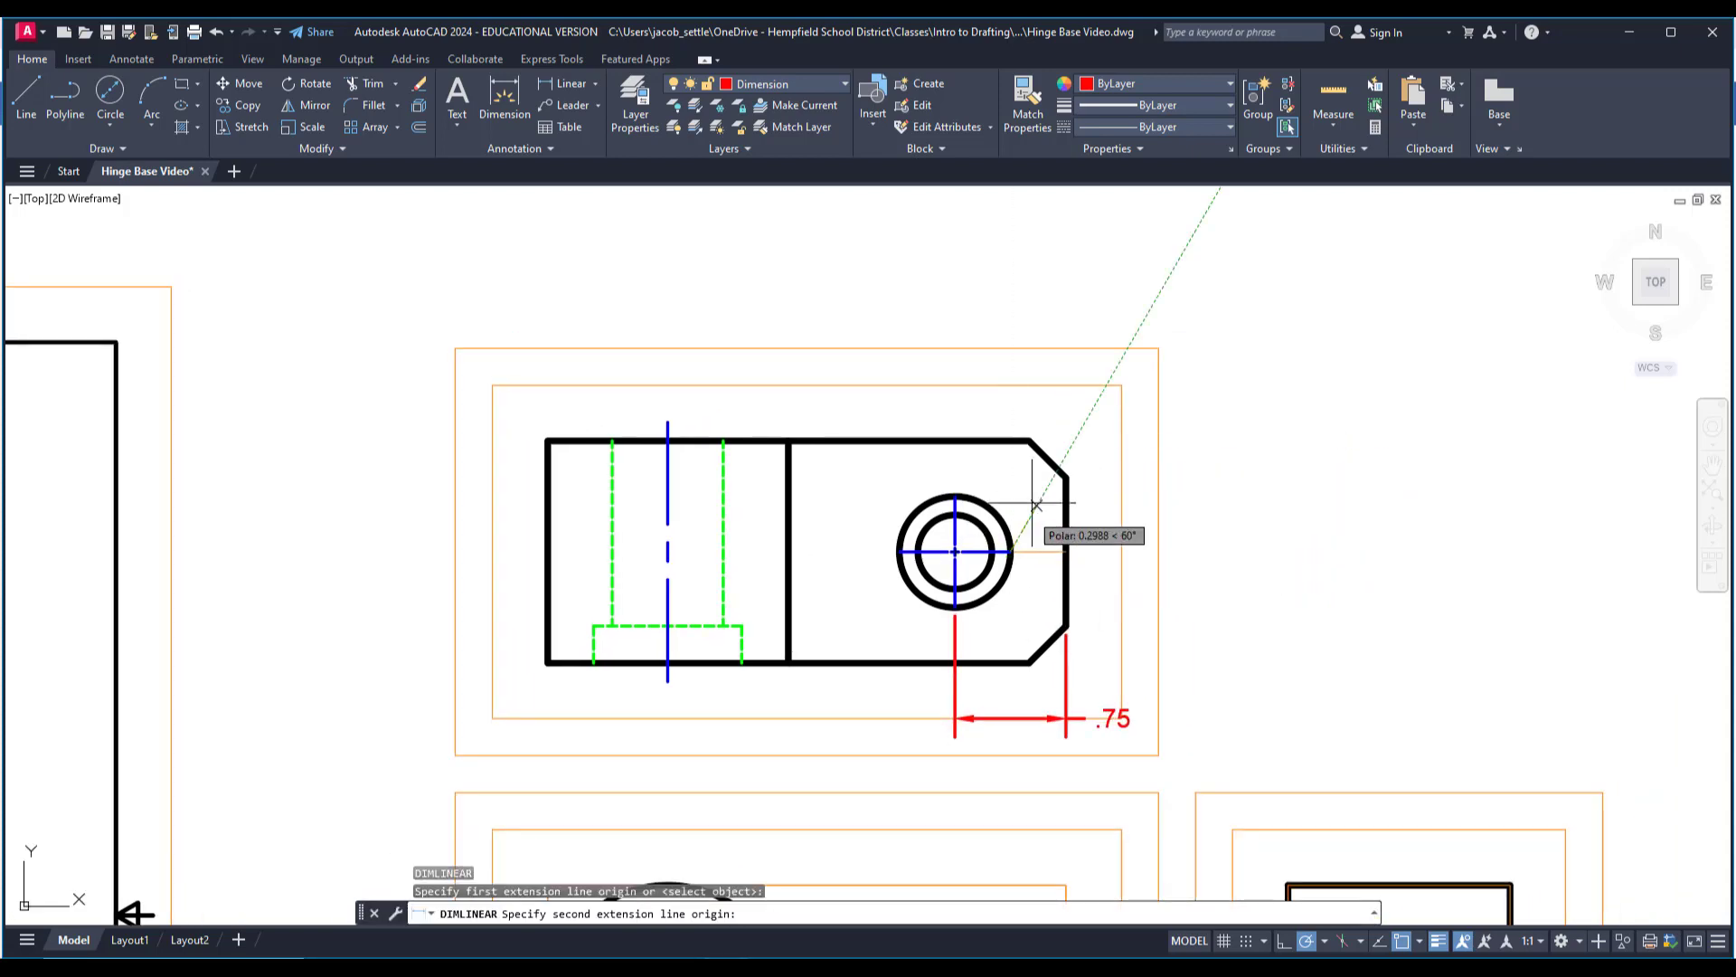
{"action": "left_click", "coordinate": [1027, 436]}
{"action": "middle_click_drag", "start_coordinate": [1063, 663], "coordinate": [1099, 600]}
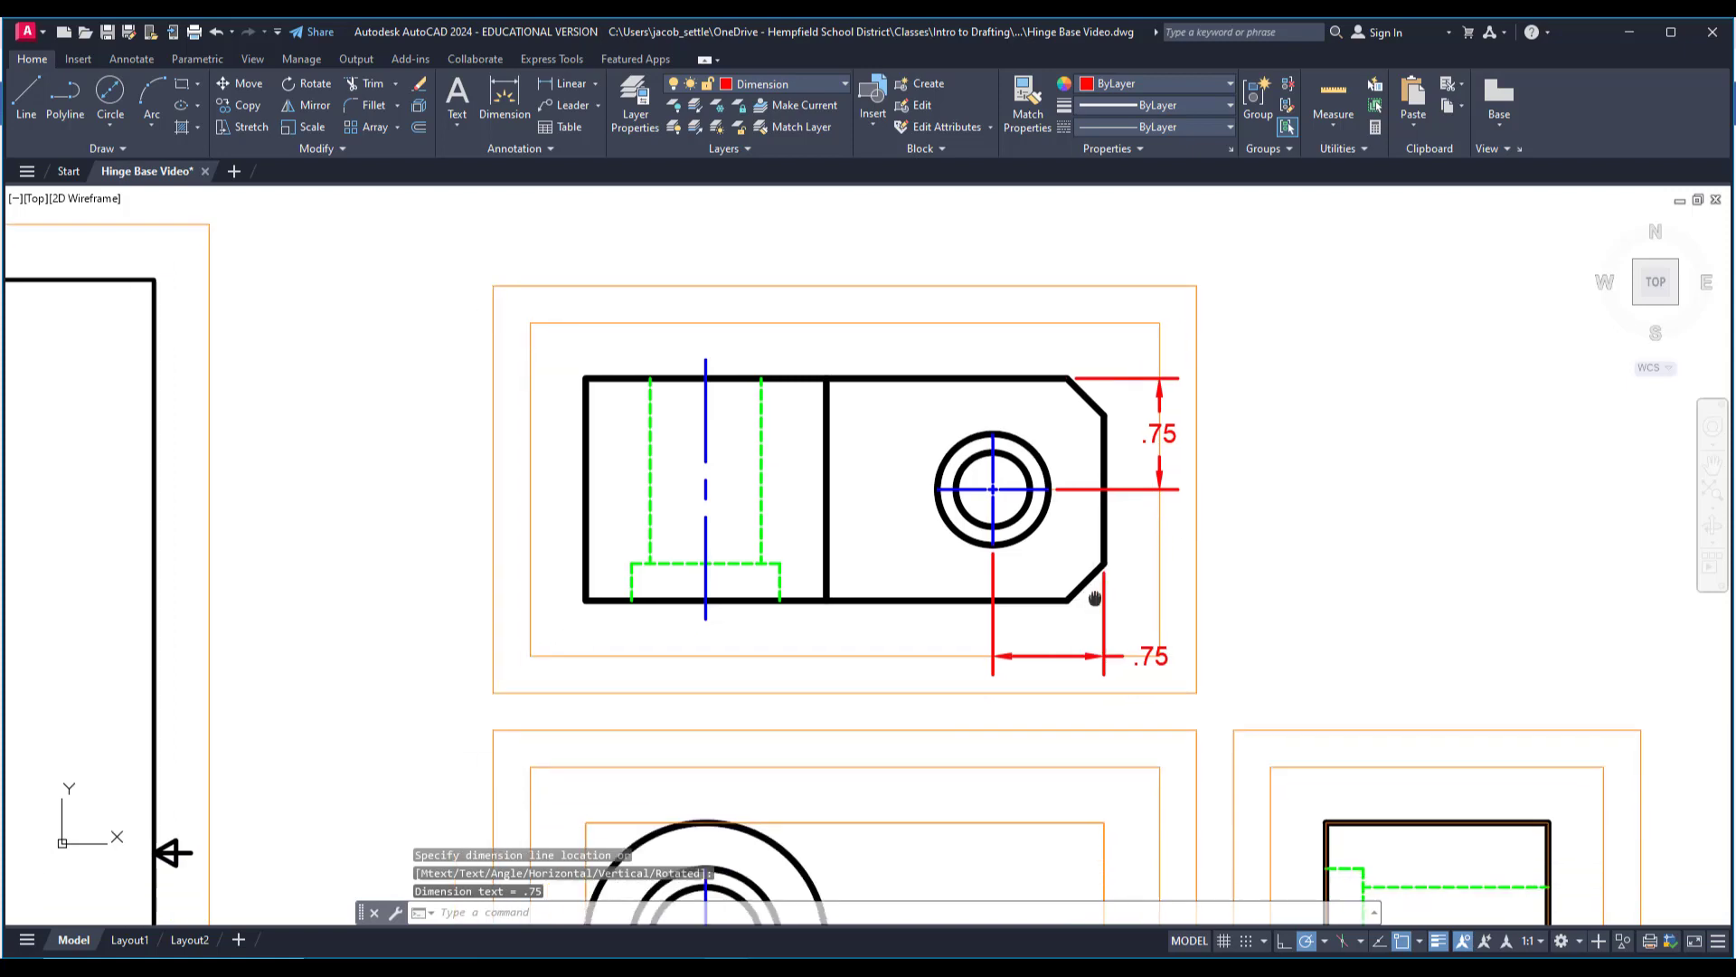
{"action": "key", "text": "Escape"}
Move the text of the top view's horizontal .75 dimension between its extension lines.
{"action": "scroll", "coordinate": [1076, 651], "scroll_direction": "up", "scroll_amount": 5}
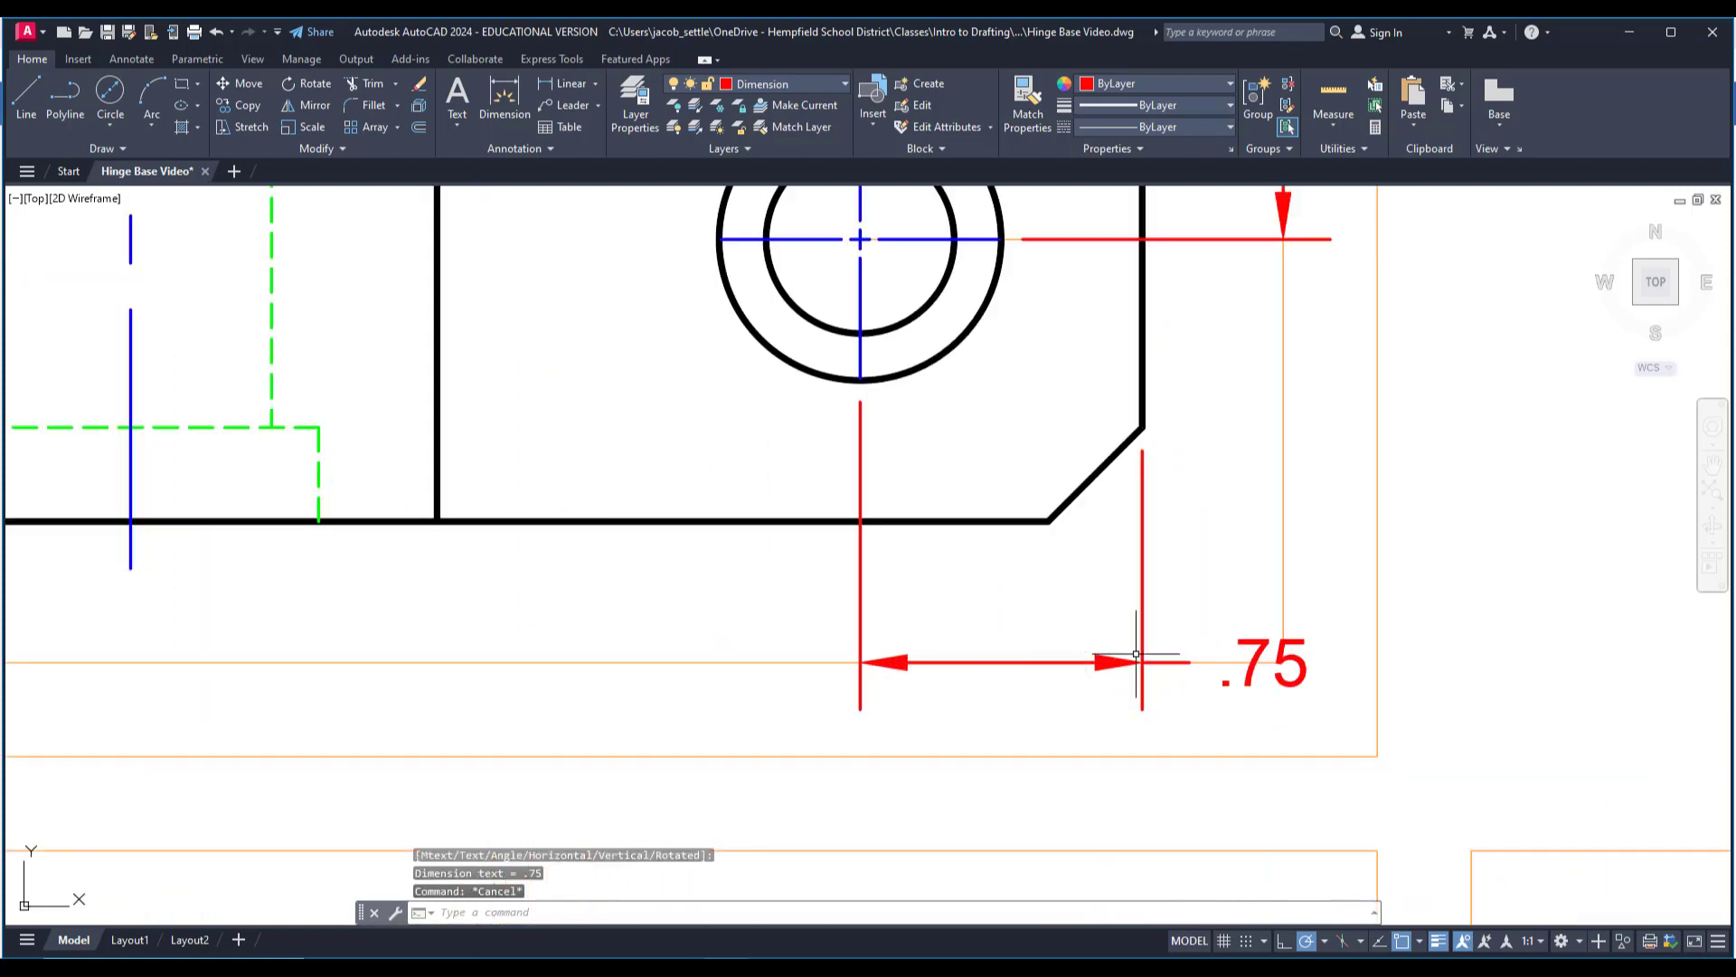
{"action": "left_click", "coordinate": [1279, 668]}
{"action": "left_click", "coordinate": [1264, 662]}
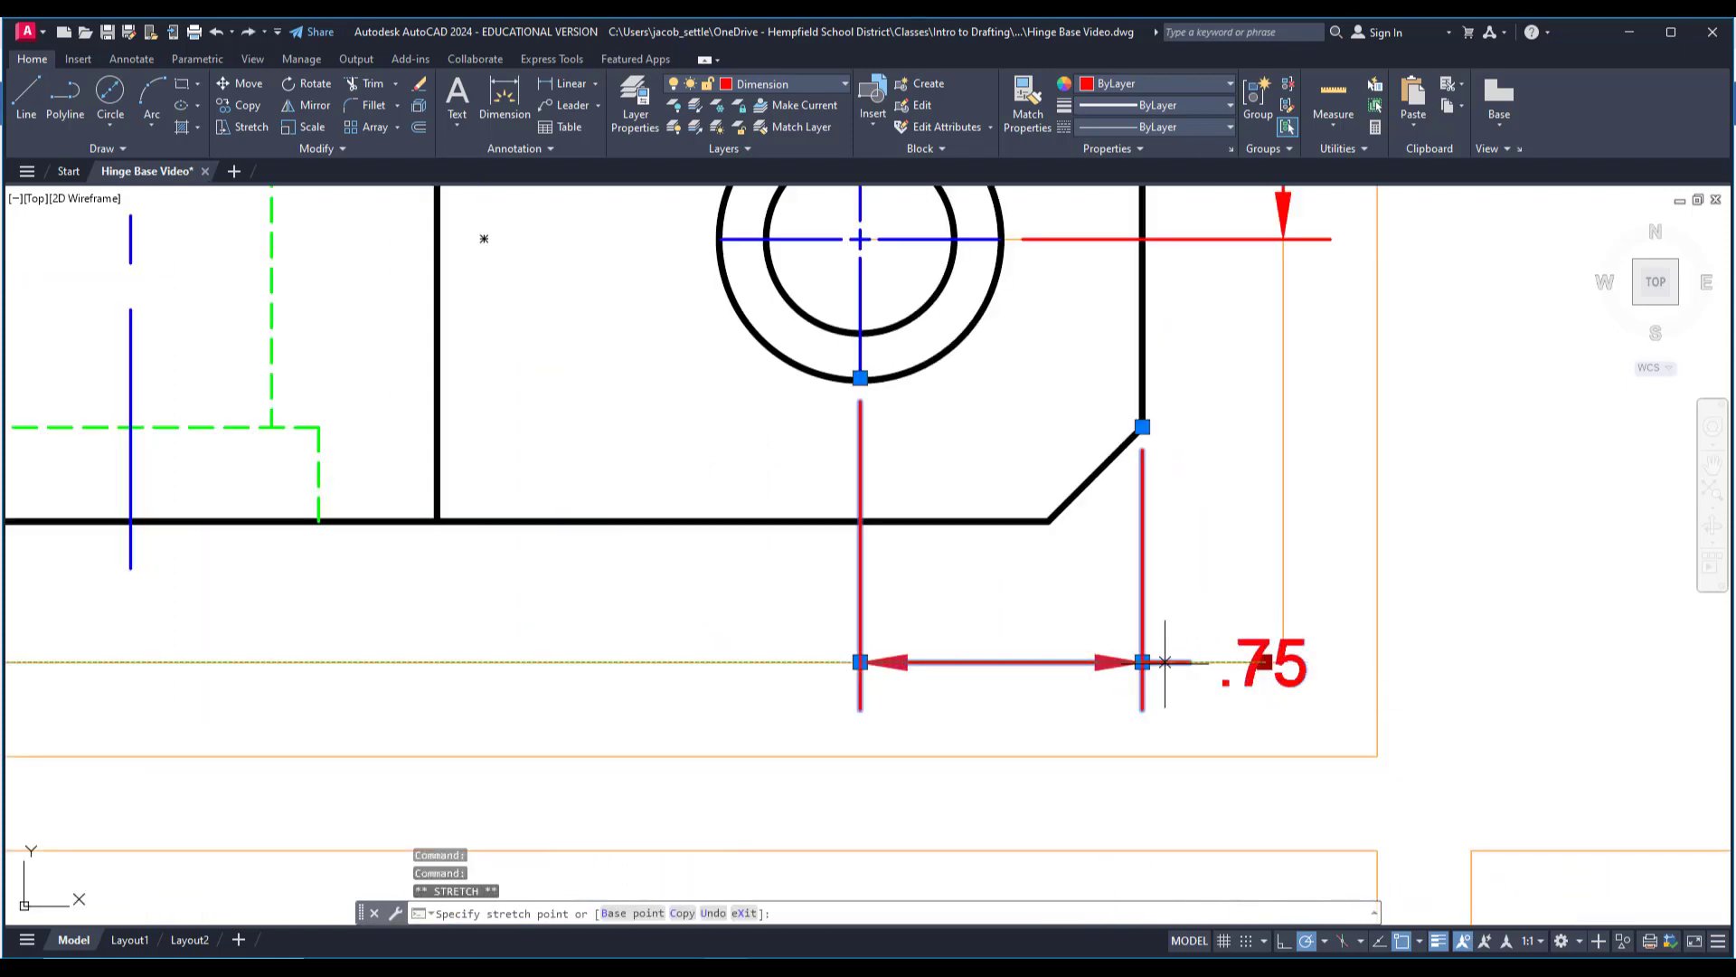
{"action": "left_click", "coordinate": [1001, 663]}
{"action": "scroll", "coordinate": [1013, 665], "scroll_direction": "down", "scroll_amount": 4}
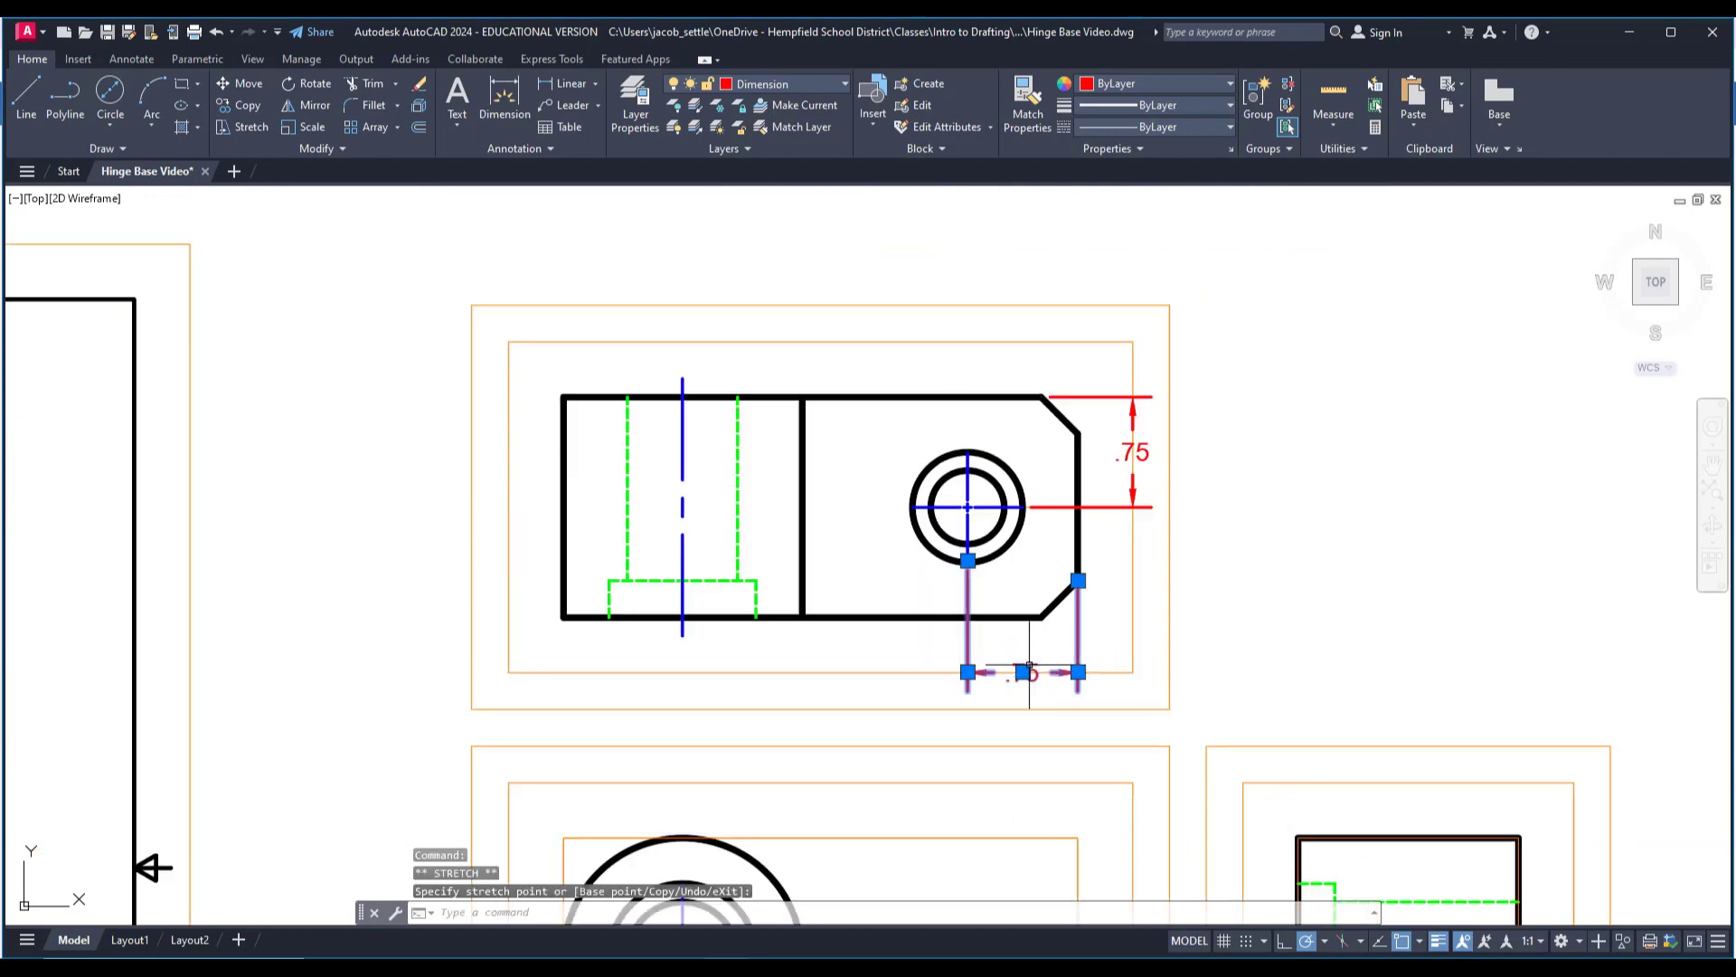
{"action": "key", "text": "Escape"}
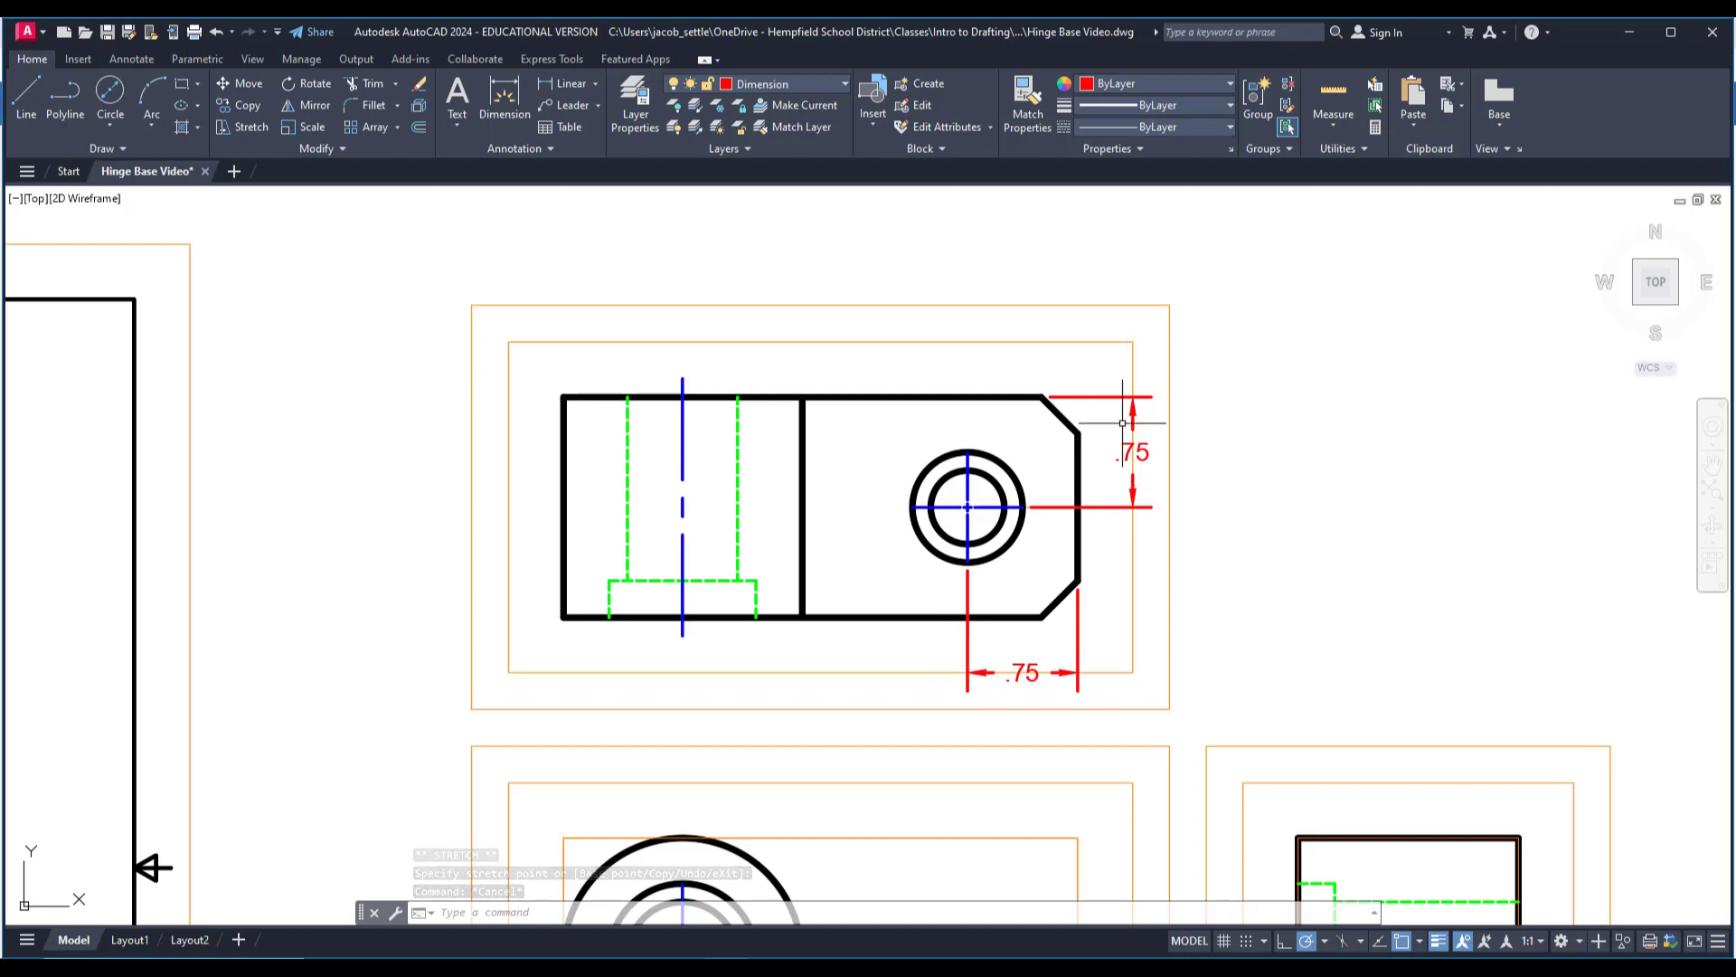
Add a vertical linear dimension for the top view's overall depth between the chamfer corners, placed on the outer orange guide.
{"action": "left_click", "coordinate": [561, 83]}
{"action": "left_click", "coordinate": [1043, 396]}
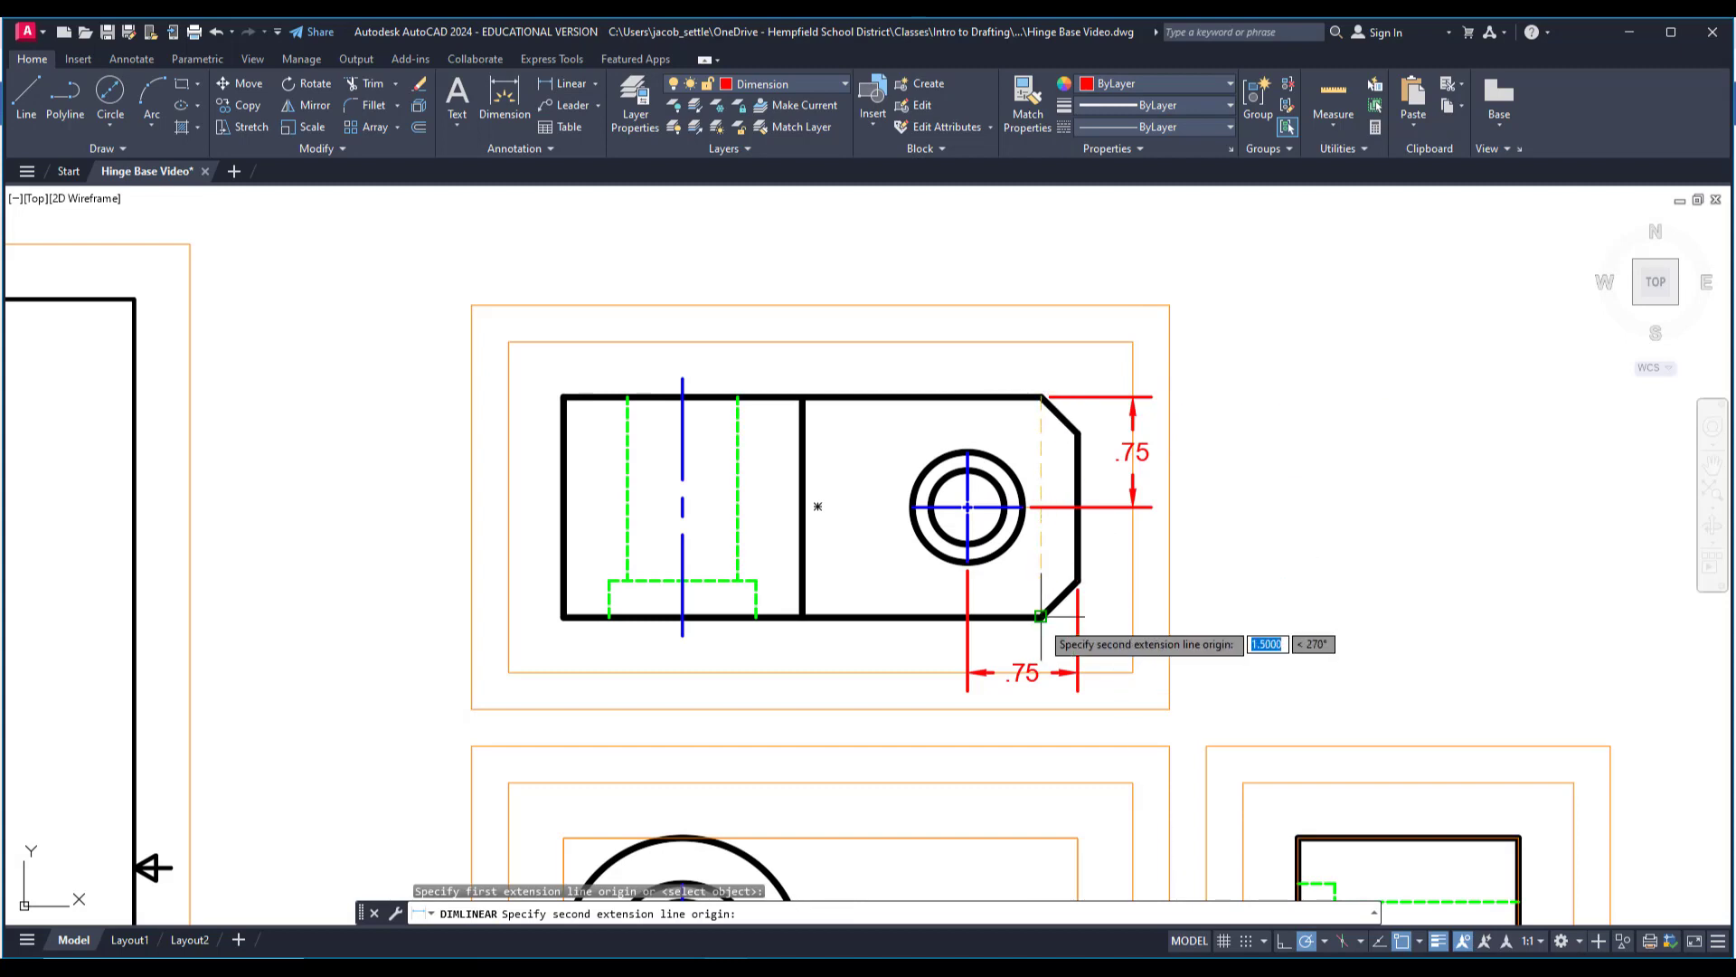
{"action": "left_click", "coordinate": [1041, 618]}
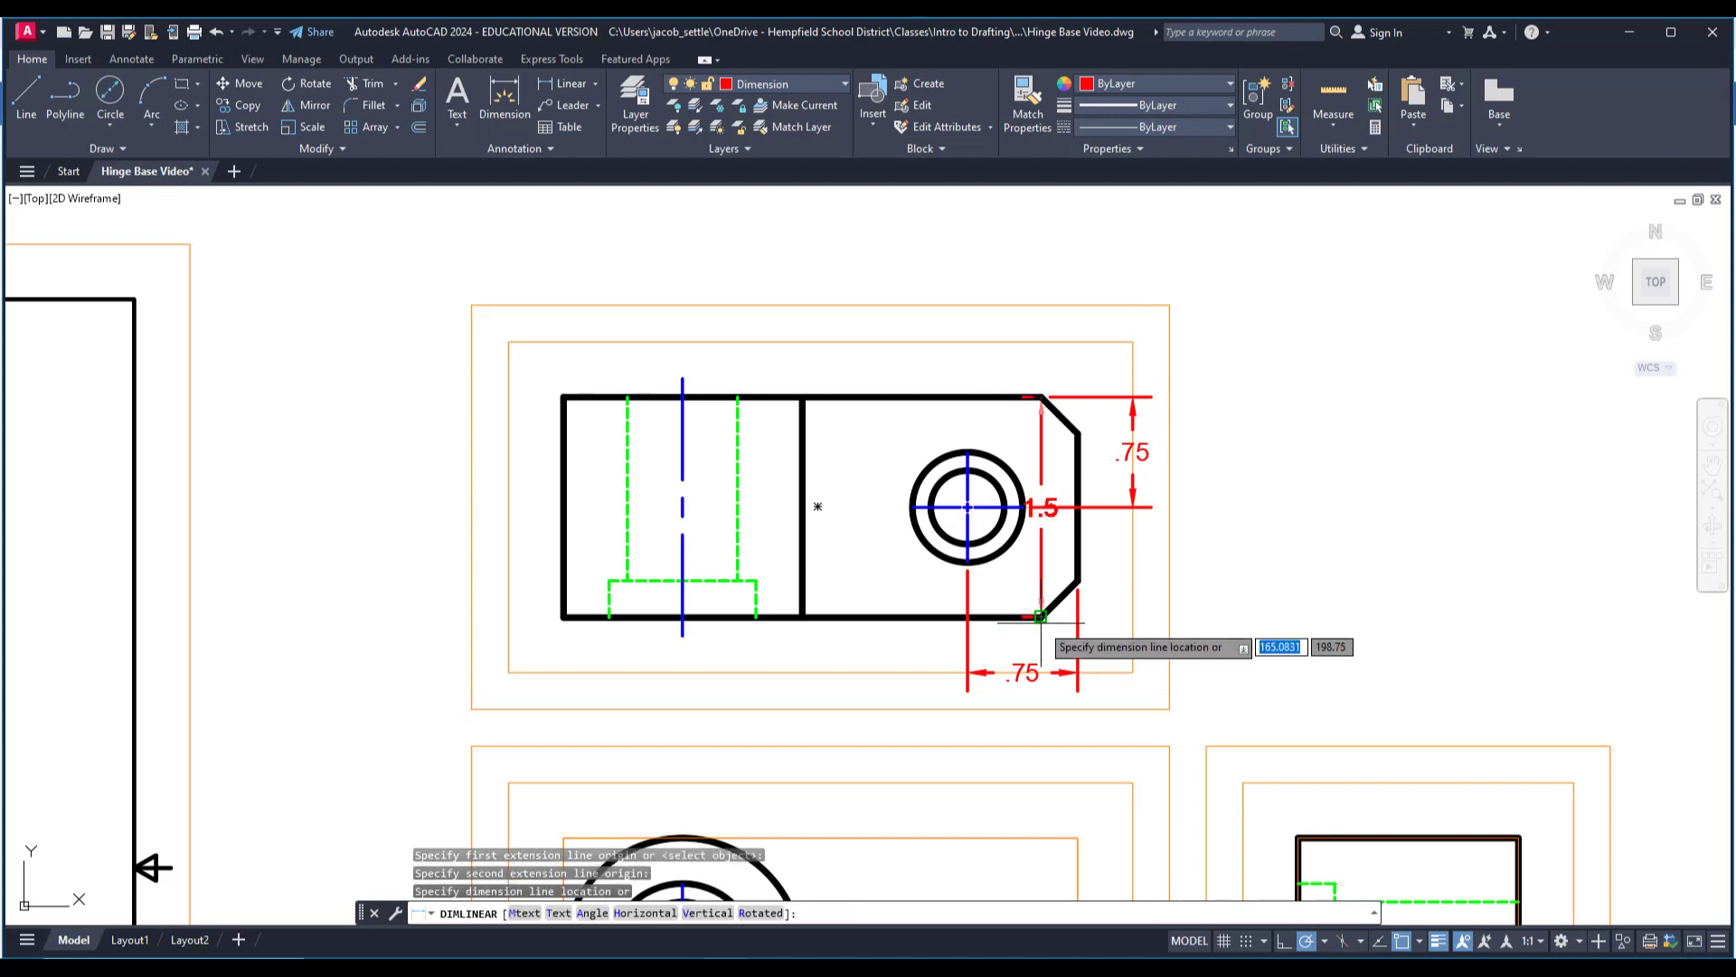
{"action": "left_click", "coordinate": [1171, 624]}
{"action": "key", "text": "Escape"}
Shift the overall depth dimension's text down its dimension line, away from the hole center's extension line.
{"action": "scroll", "coordinate": [1158, 499], "scroll_direction": "up", "scroll_amount": 4}
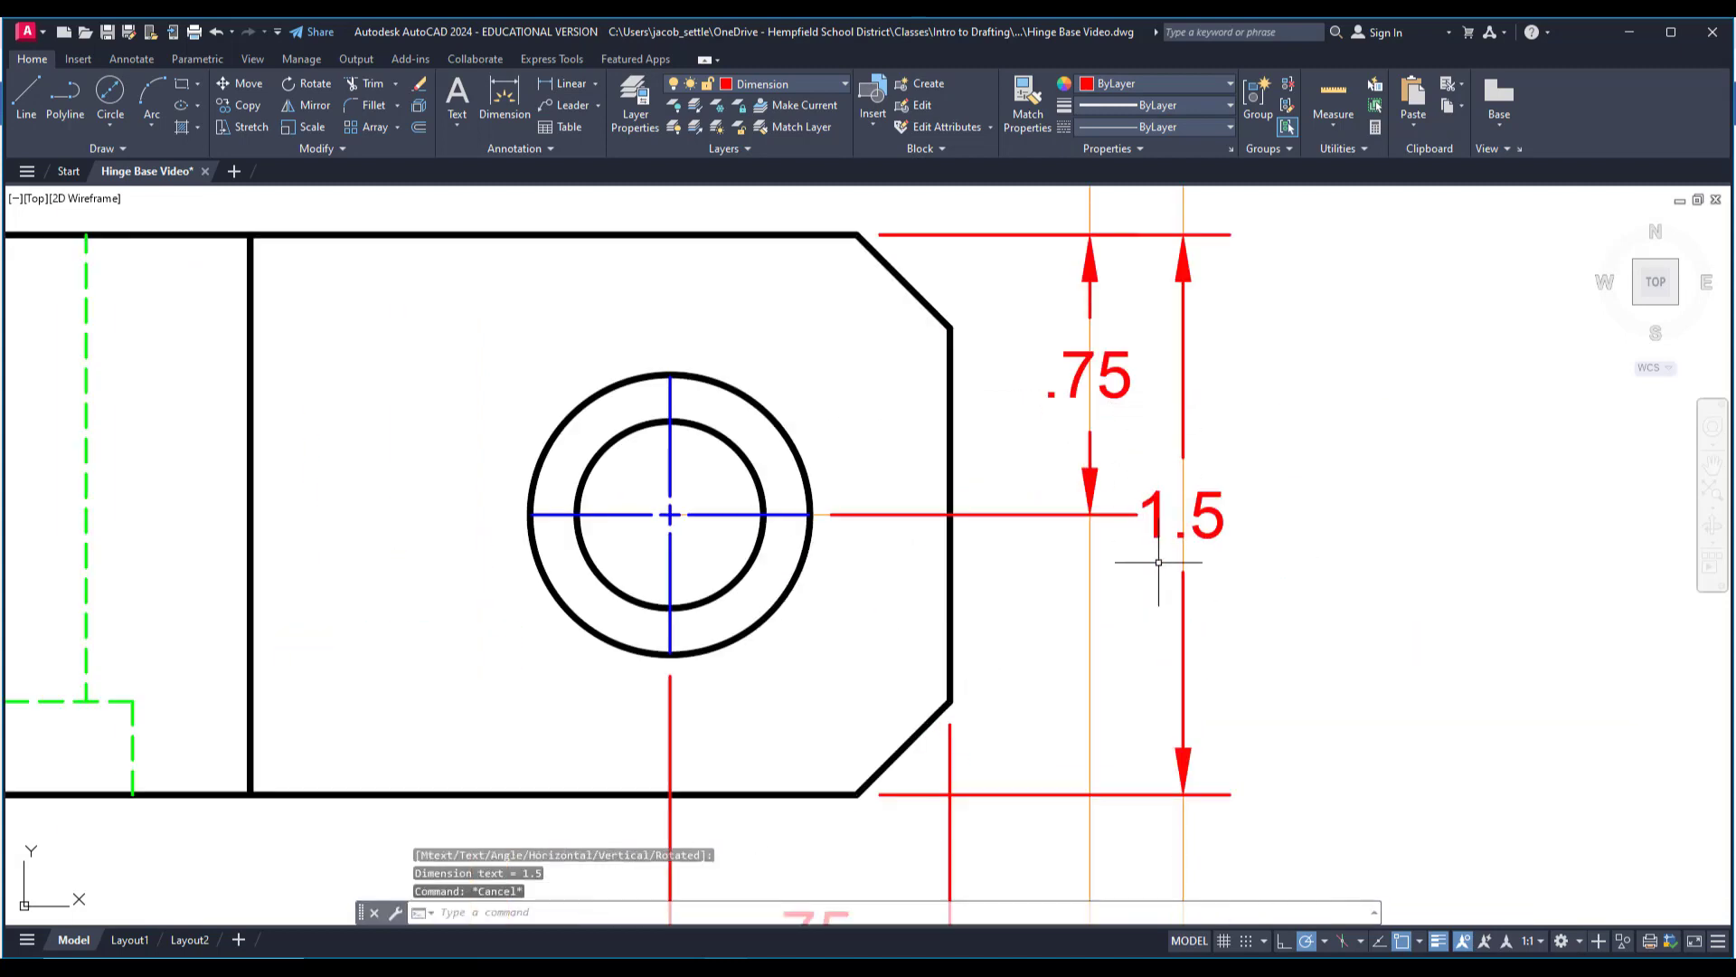
{"action": "left_click", "coordinate": [1184, 515]}
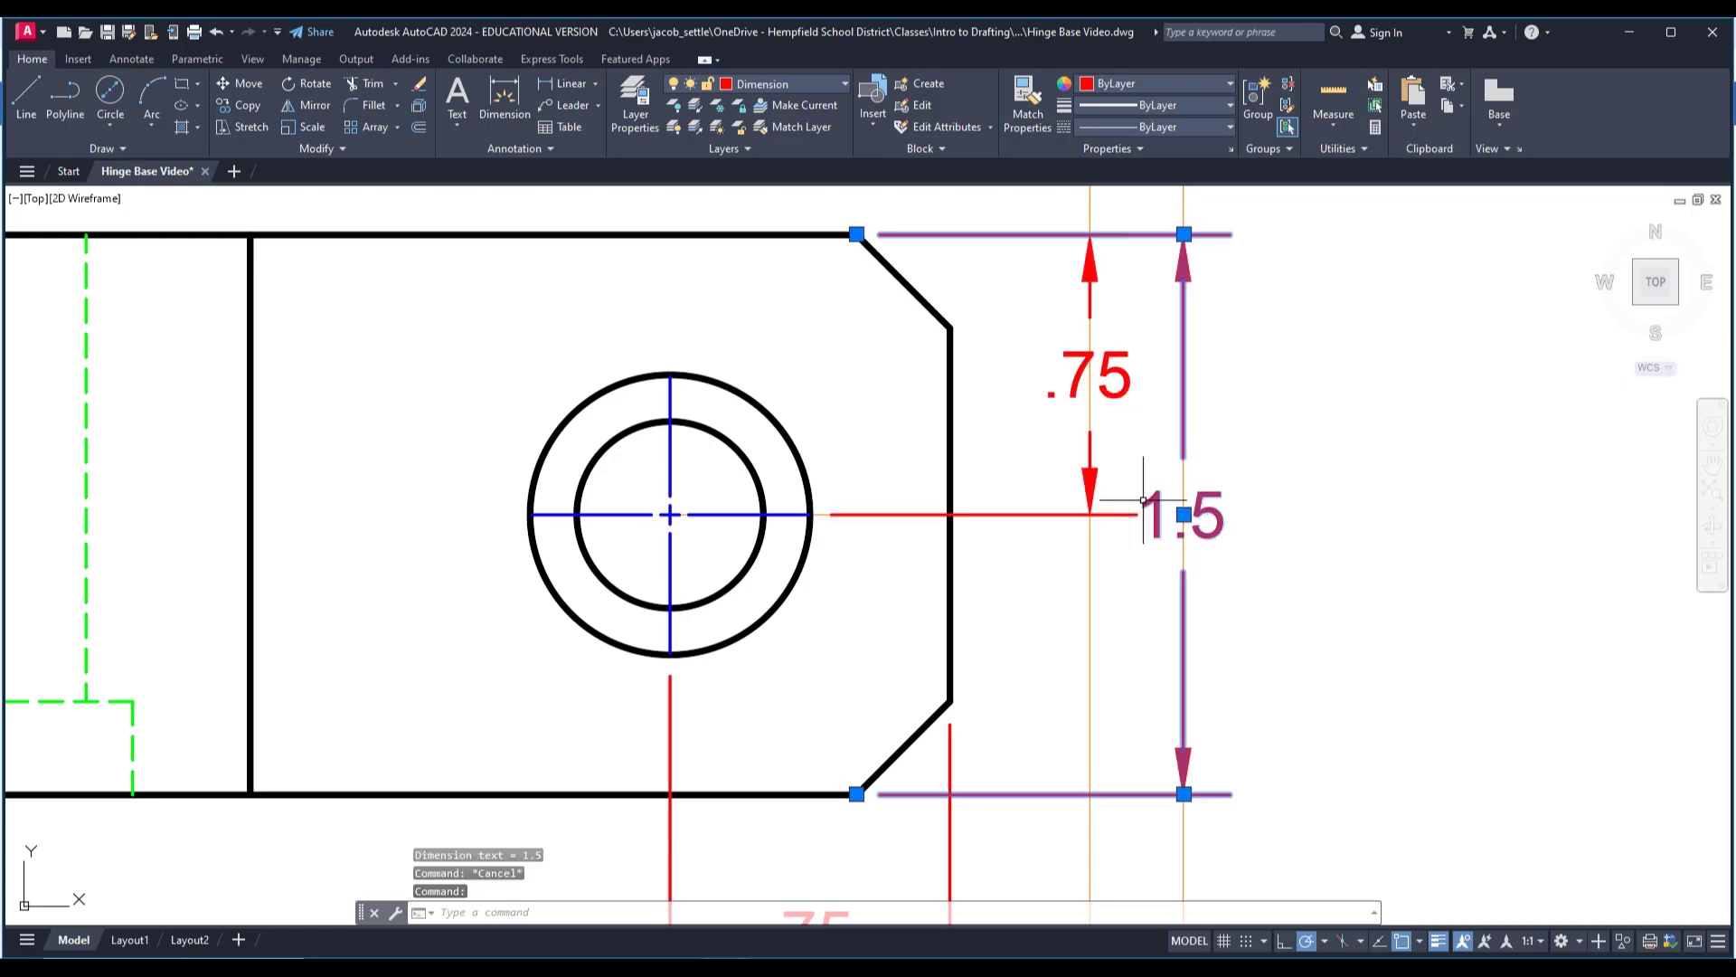
{"action": "left_click", "coordinate": [1184, 514]}
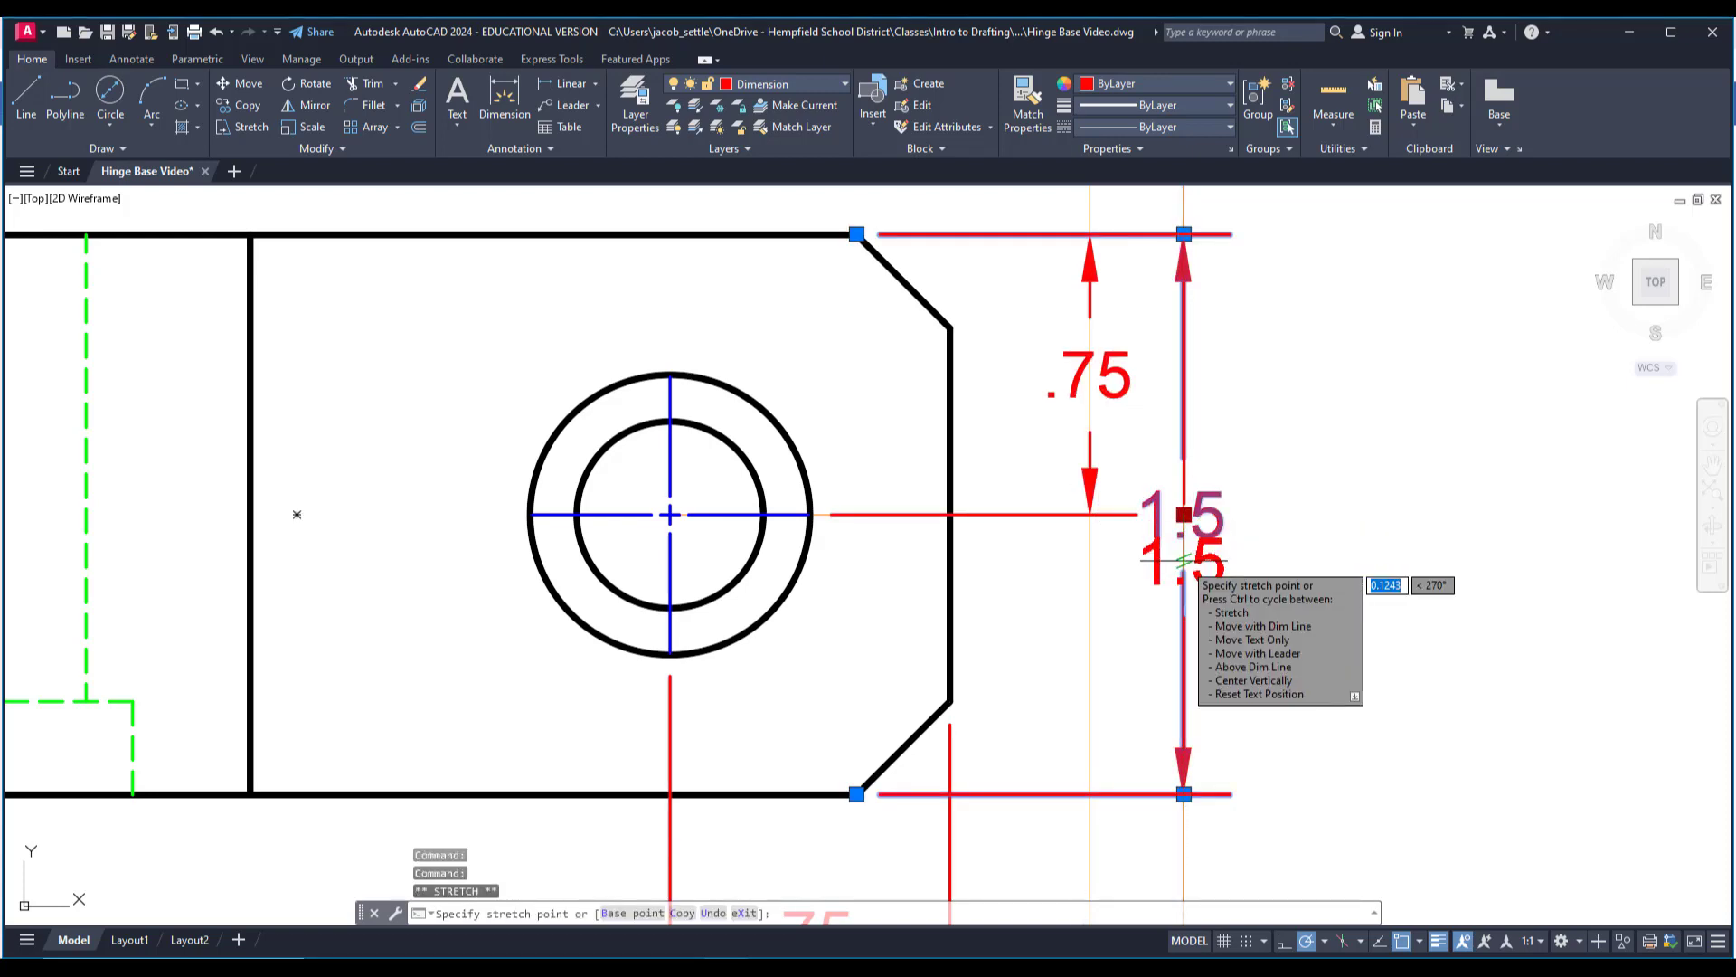
{"action": "left_click", "coordinate": [1184, 561]}
{"action": "key", "text": "Escape"}
{"action": "key", "text": "Escape"}
{"action": "scroll", "coordinate": [1164, 562], "scroll_direction": "down", "scroll_amount": 4}
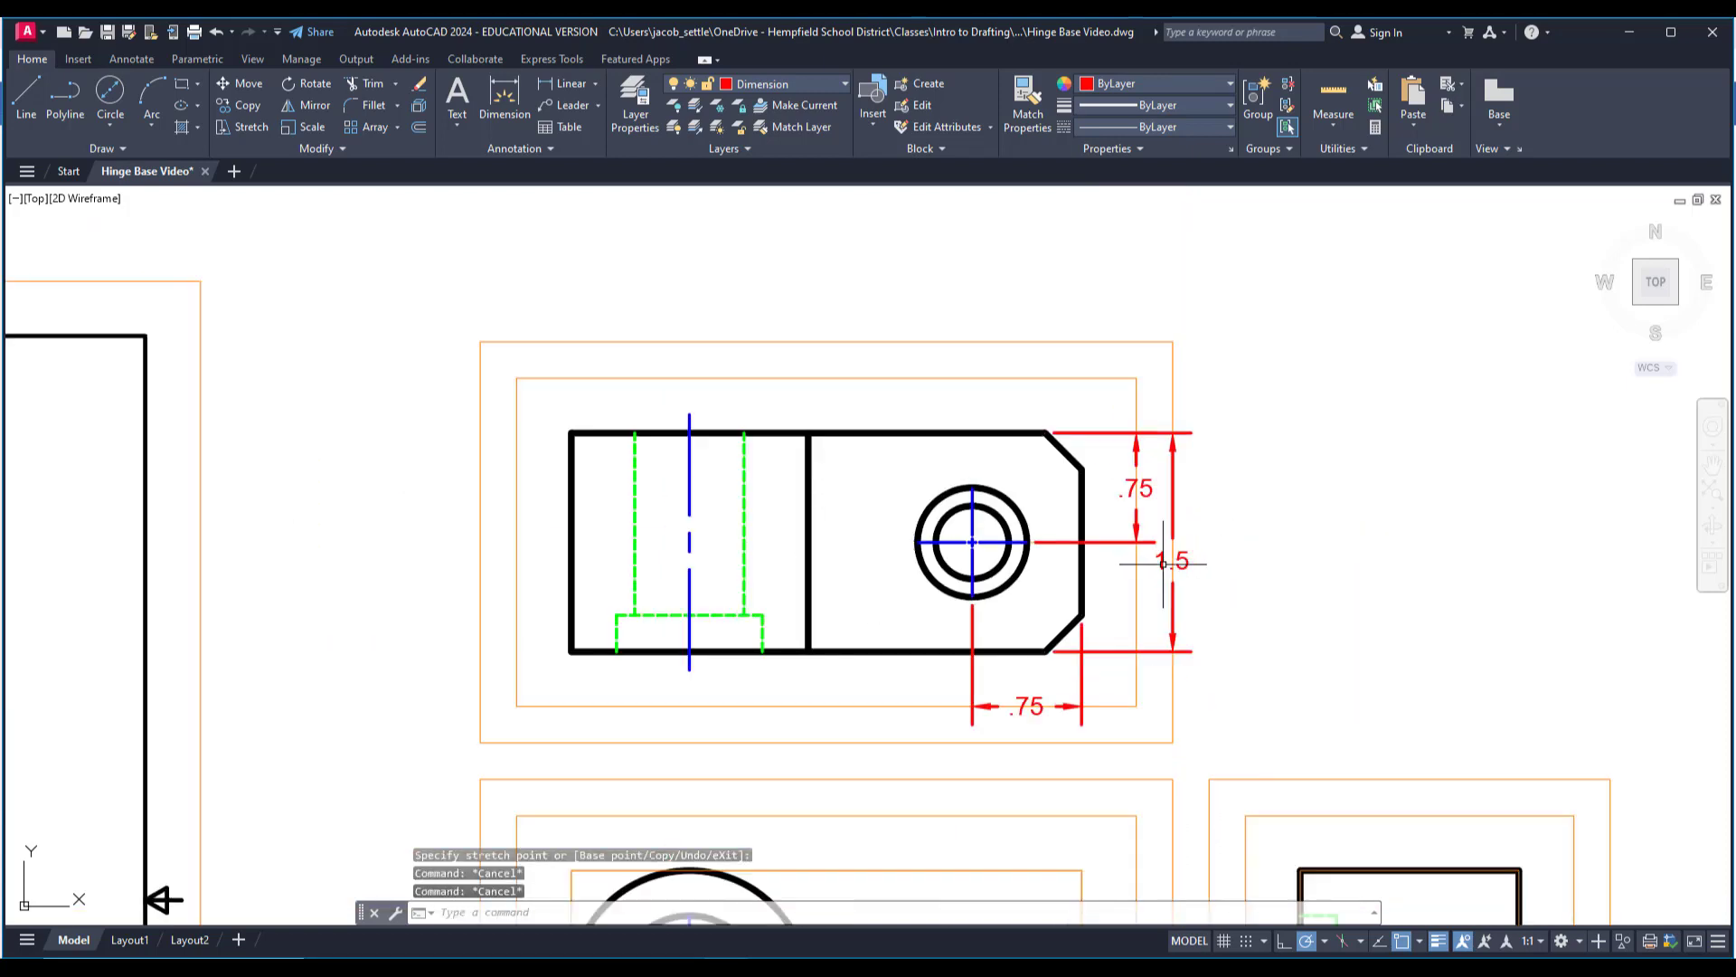
Add a vertical linear dimension for the thickness of the front view's base, placed on the inner orange guide beyond the chamfered end.
{"action": "middle_click_drag", "start_coordinate": [975, 538], "coordinate": [1075, 454]}
{"action": "scroll", "coordinate": [1107, 527], "scroll_direction": "down", "scroll_amount": 4}
{"action": "middle_click_drag", "start_coordinate": [1107, 527], "coordinate": [945, 505]}
{"action": "scroll", "coordinate": [945, 504], "scroll_direction": "up", "scroll_amount": 2}
{"action": "scroll", "coordinate": [559, 616], "scroll_direction": "down", "scroll_amount": 4}
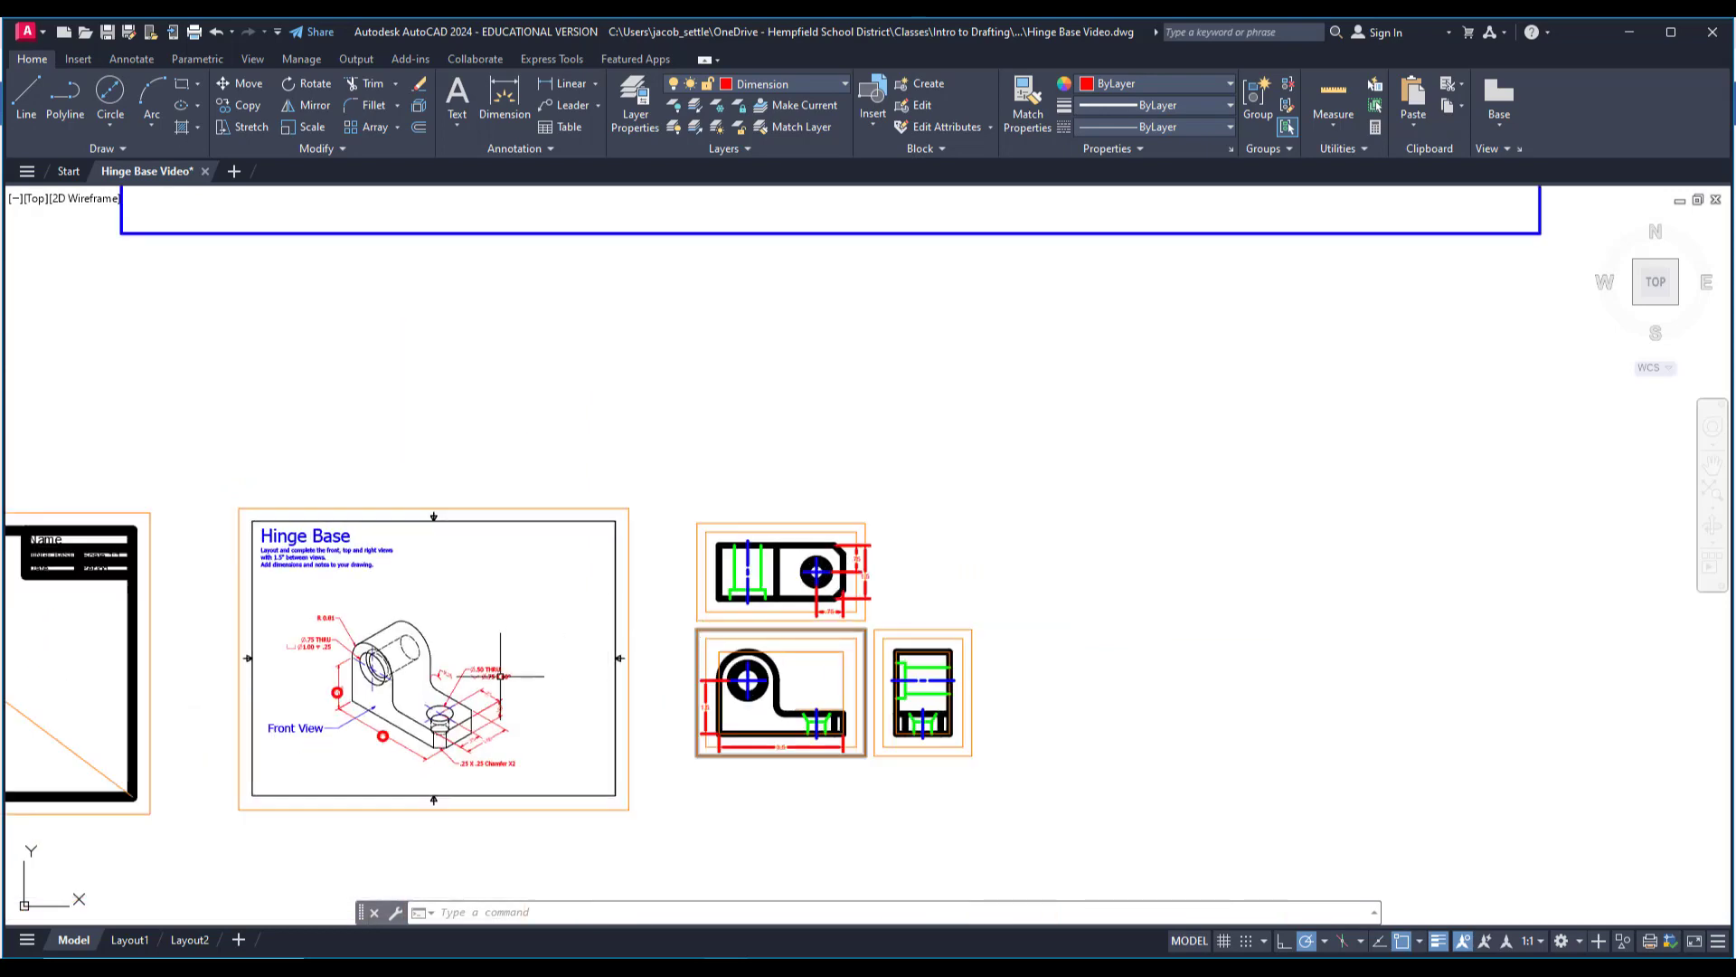
{"action": "middle_click_drag", "start_coordinate": [474, 716], "coordinate": [613, 698]}
{"action": "scroll", "coordinate": [613, 697], "scroll_direction": "up", "scroll_amount": 4}
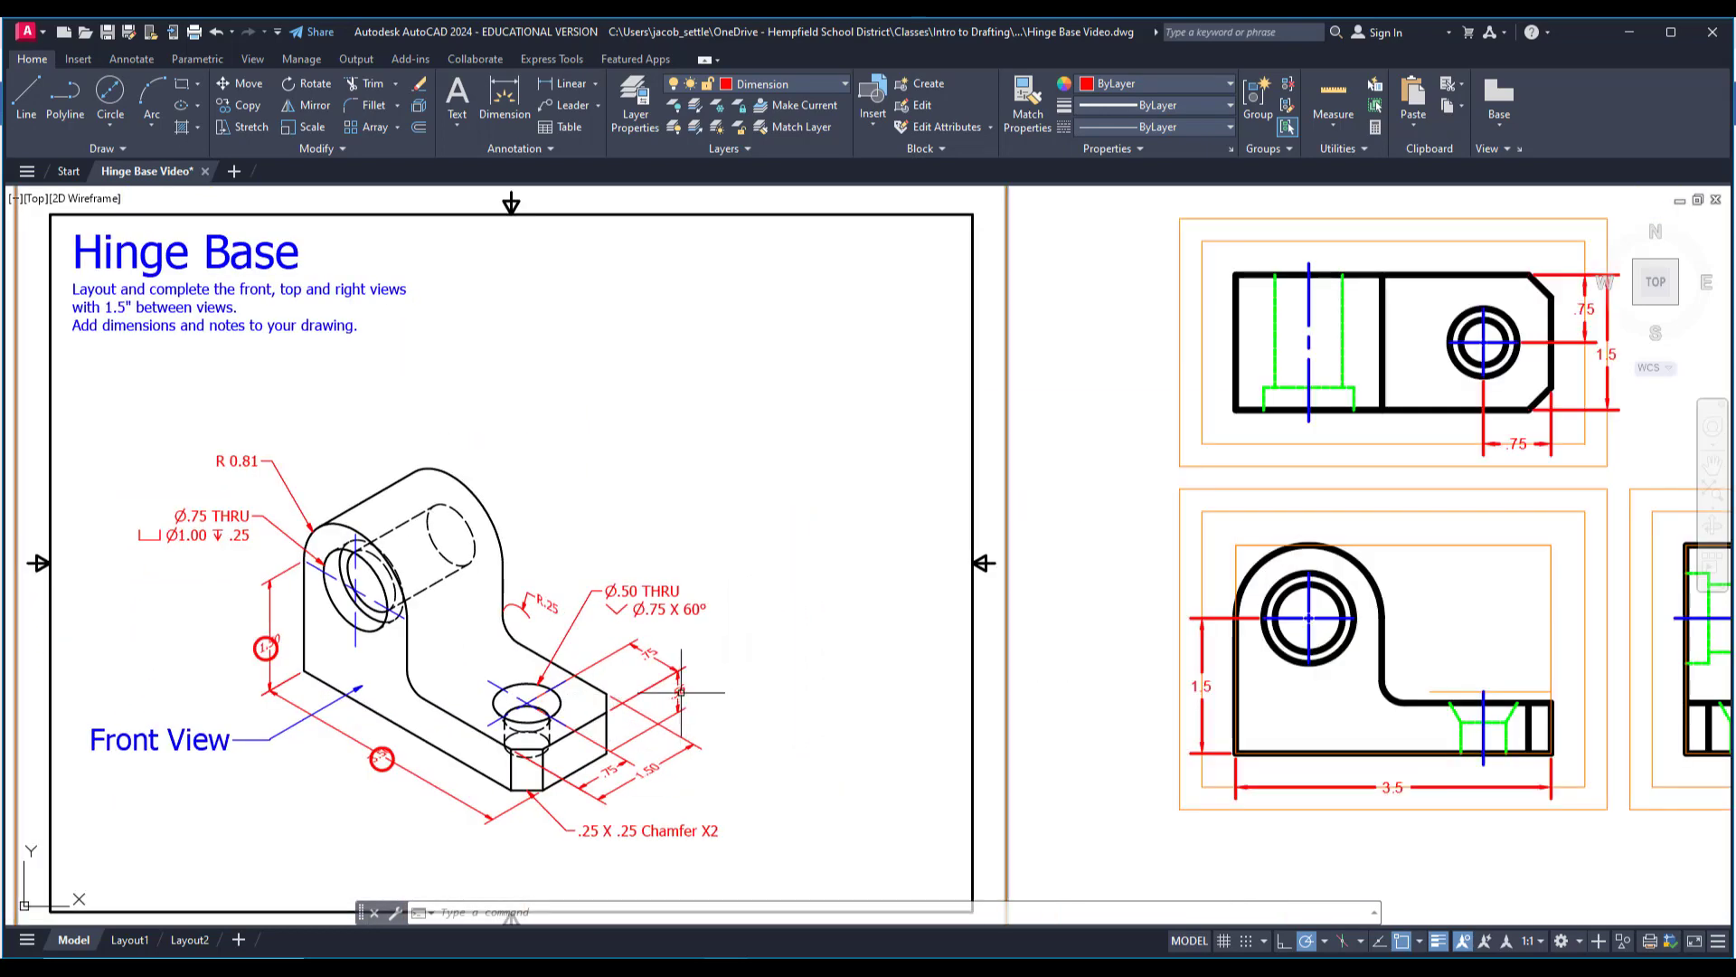
{"action": "scroll", "coordinate": [680, 711], "scroll_direction": "down", "scroll_amount": 2}
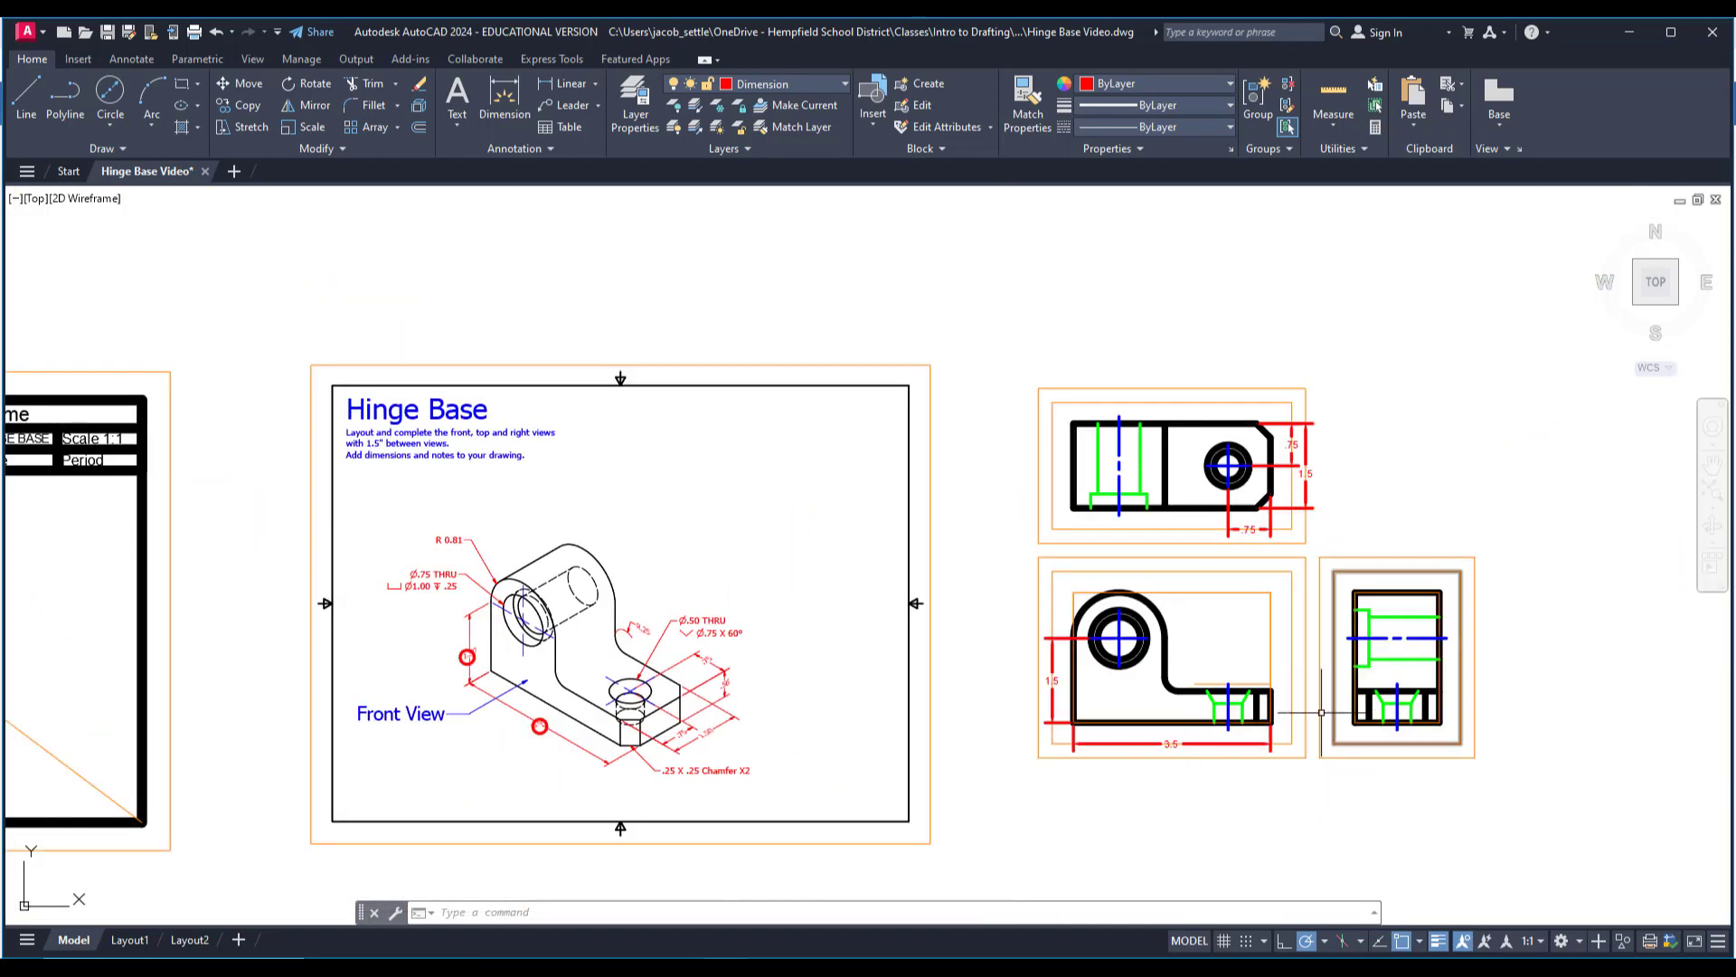
{"action": "scroll", "coordinate": [1302, 714], "scroll_direction": "up", "scroll_amount": 4}
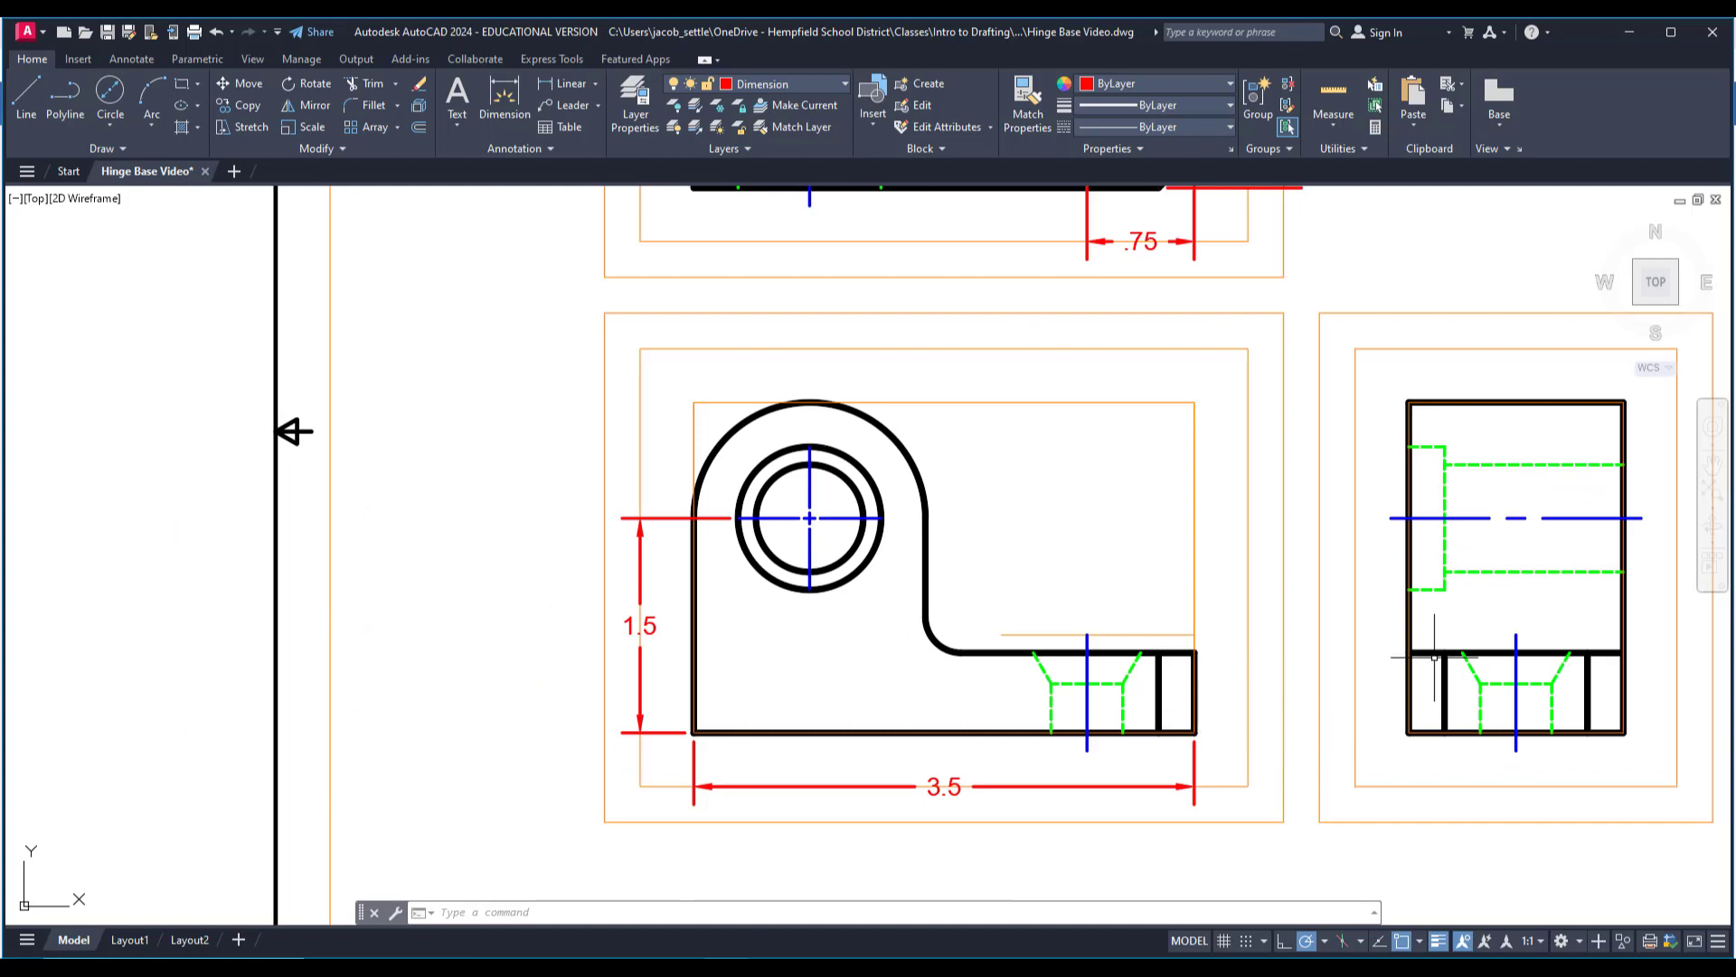
{"action": "left_click", "coordinate": [595, 85]}
{"action": "left_click", "coordinate": [568, 114]}
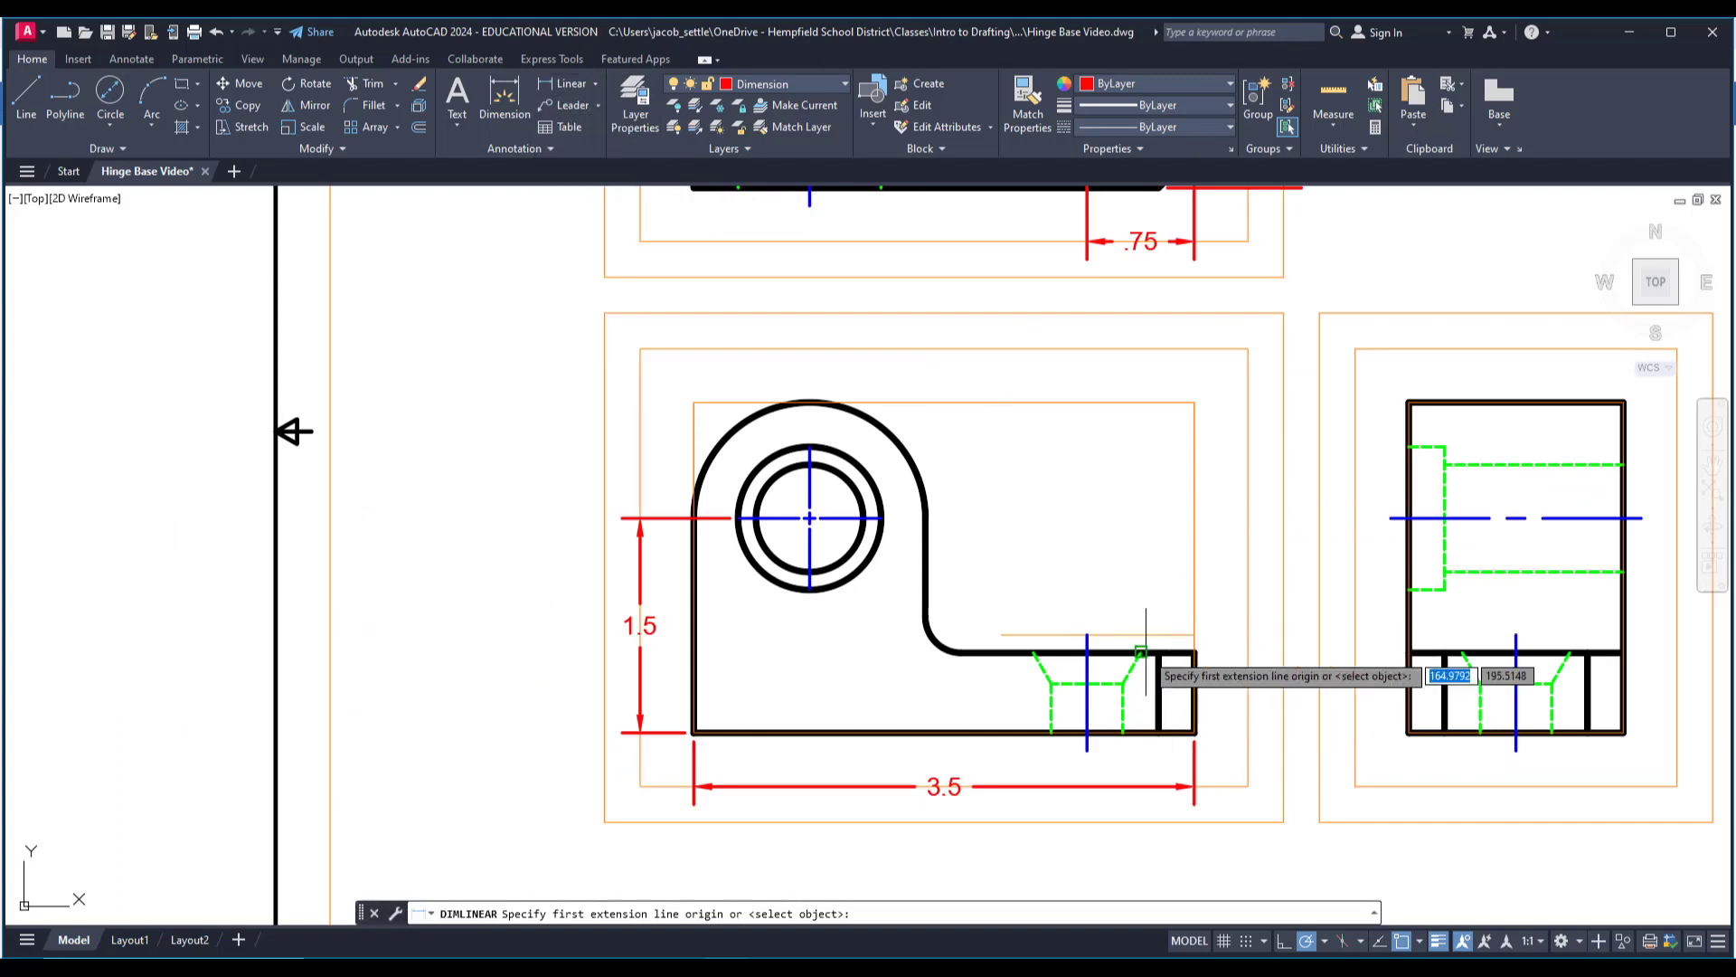
{"action": "left_click", "coordinate": [1194, 731]}
{"action": "left_click", "coordinate": [1195, 651]}
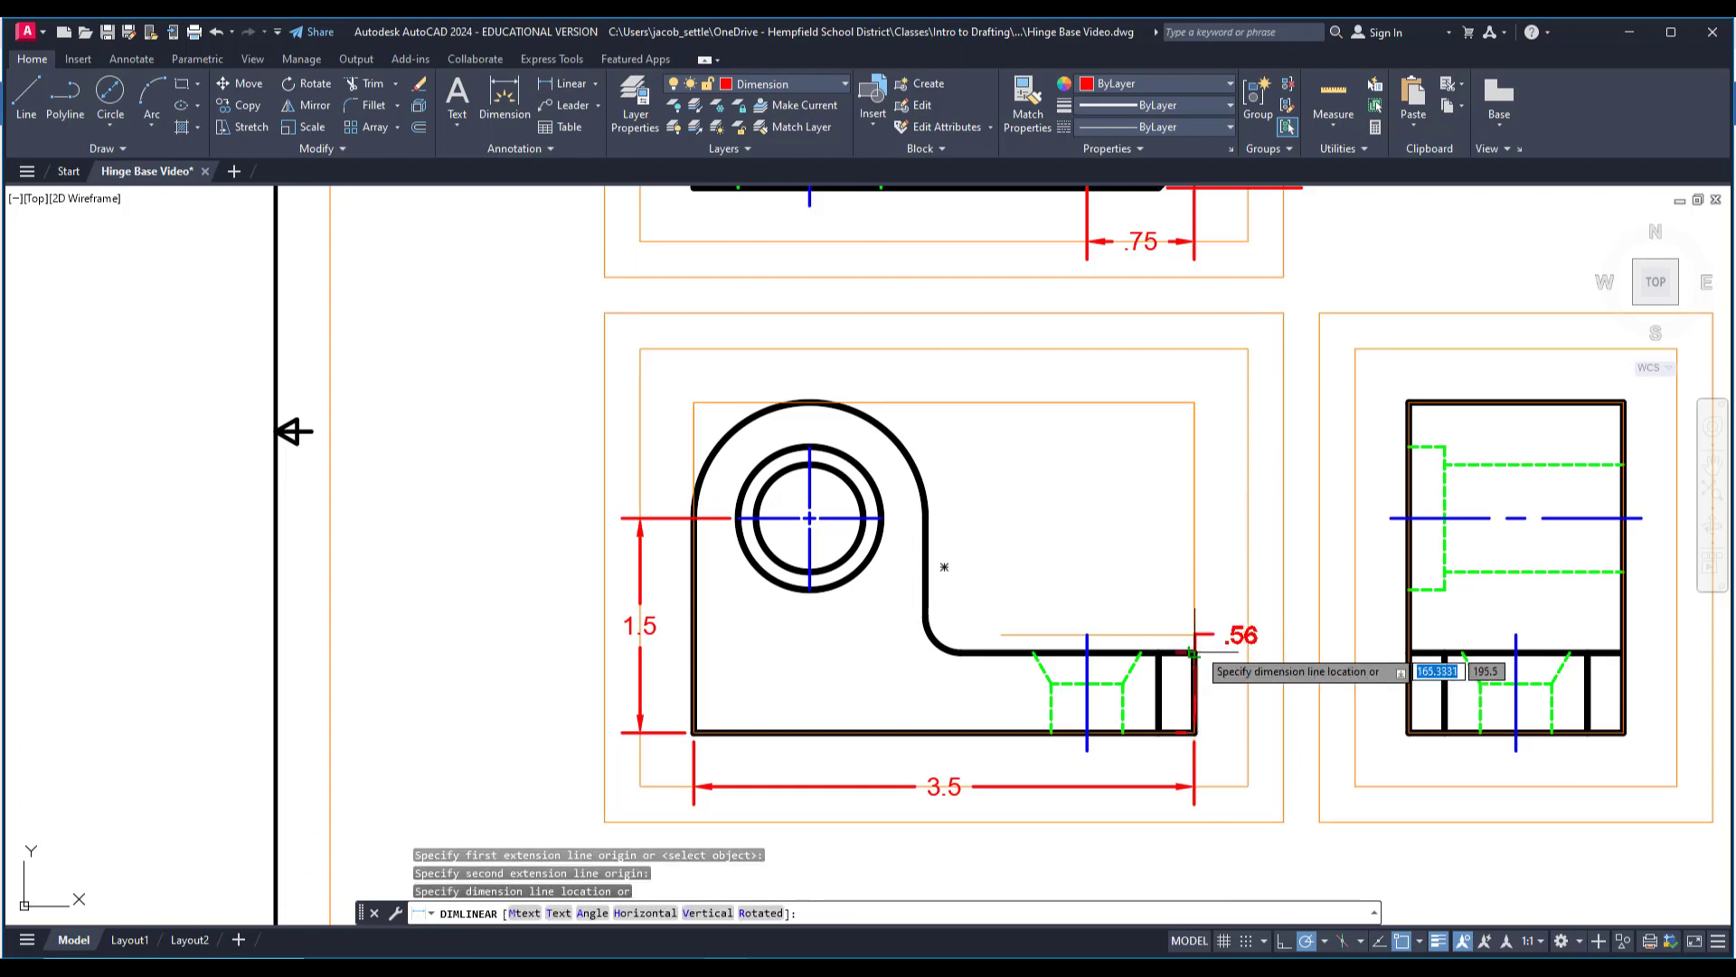
{"action": "left_click", "coordinate": [1249, 777]}
{"action": "key", "text": "Escape"}
Move the base thickness dimension's text between its extension lines on the inner guide, and center it vertically.
{"action": "scroll", "coordinate": [1295, 636], "scroll_direction": "up", "scroll_amount": 2}
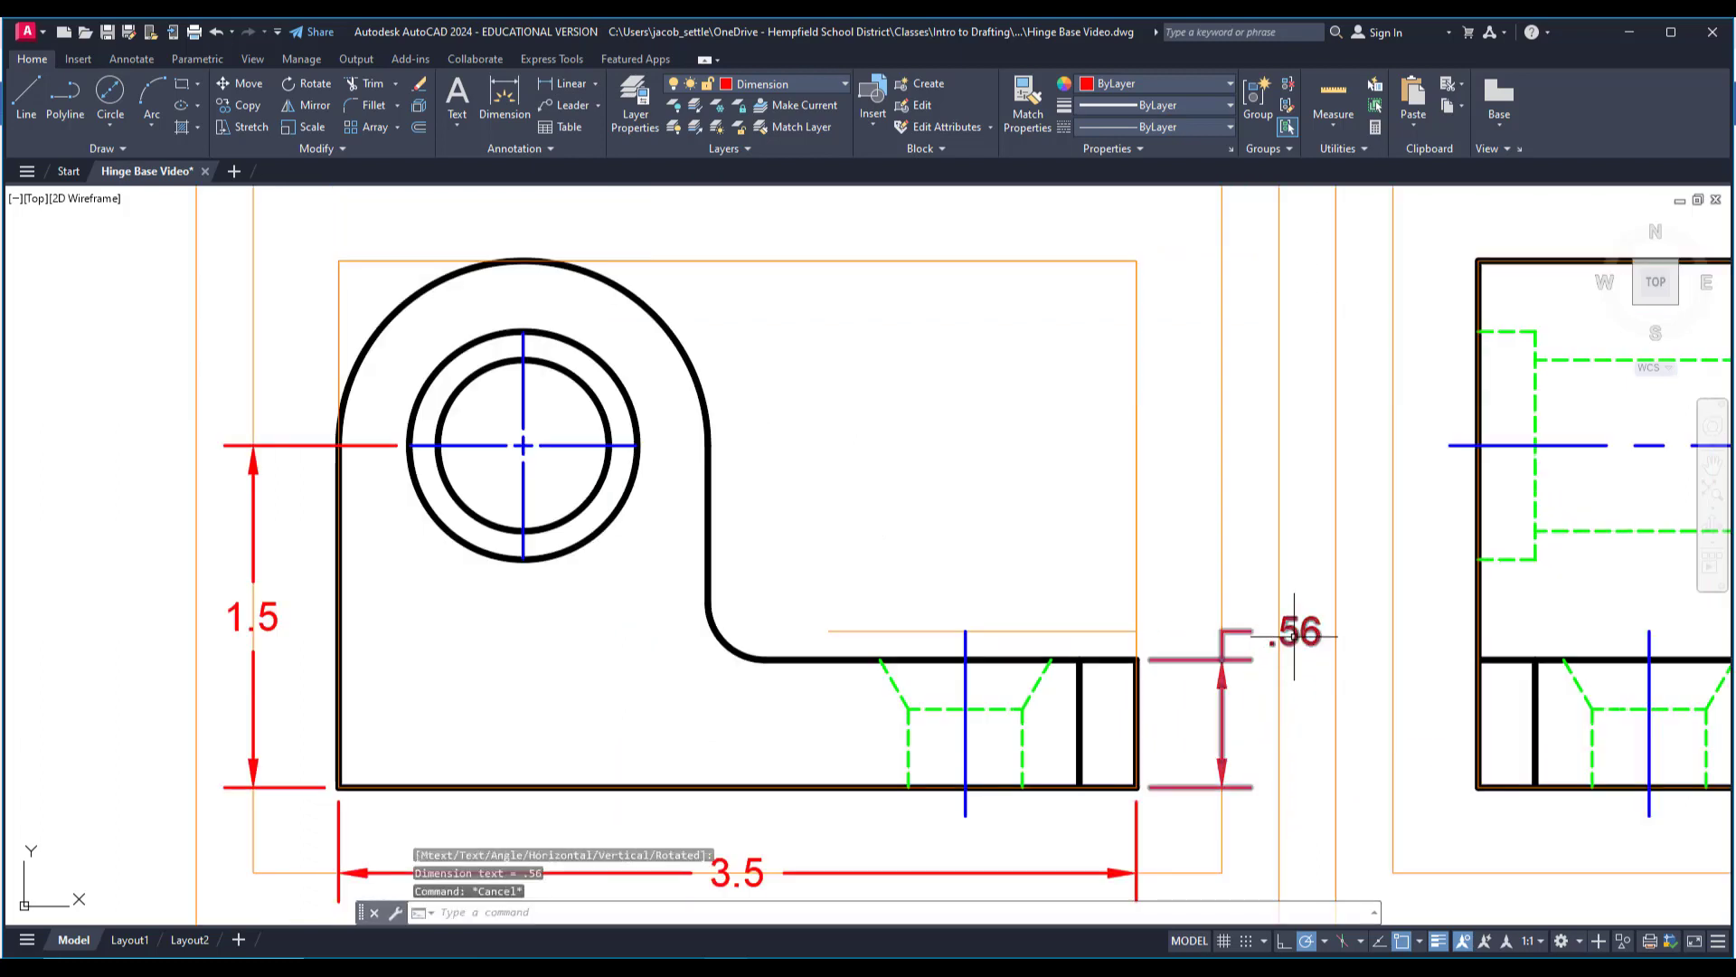
{"action": "left_click", "coordinate": [1295, 636]}
{"action": "left_click", "coordinate": [1296, 631]}
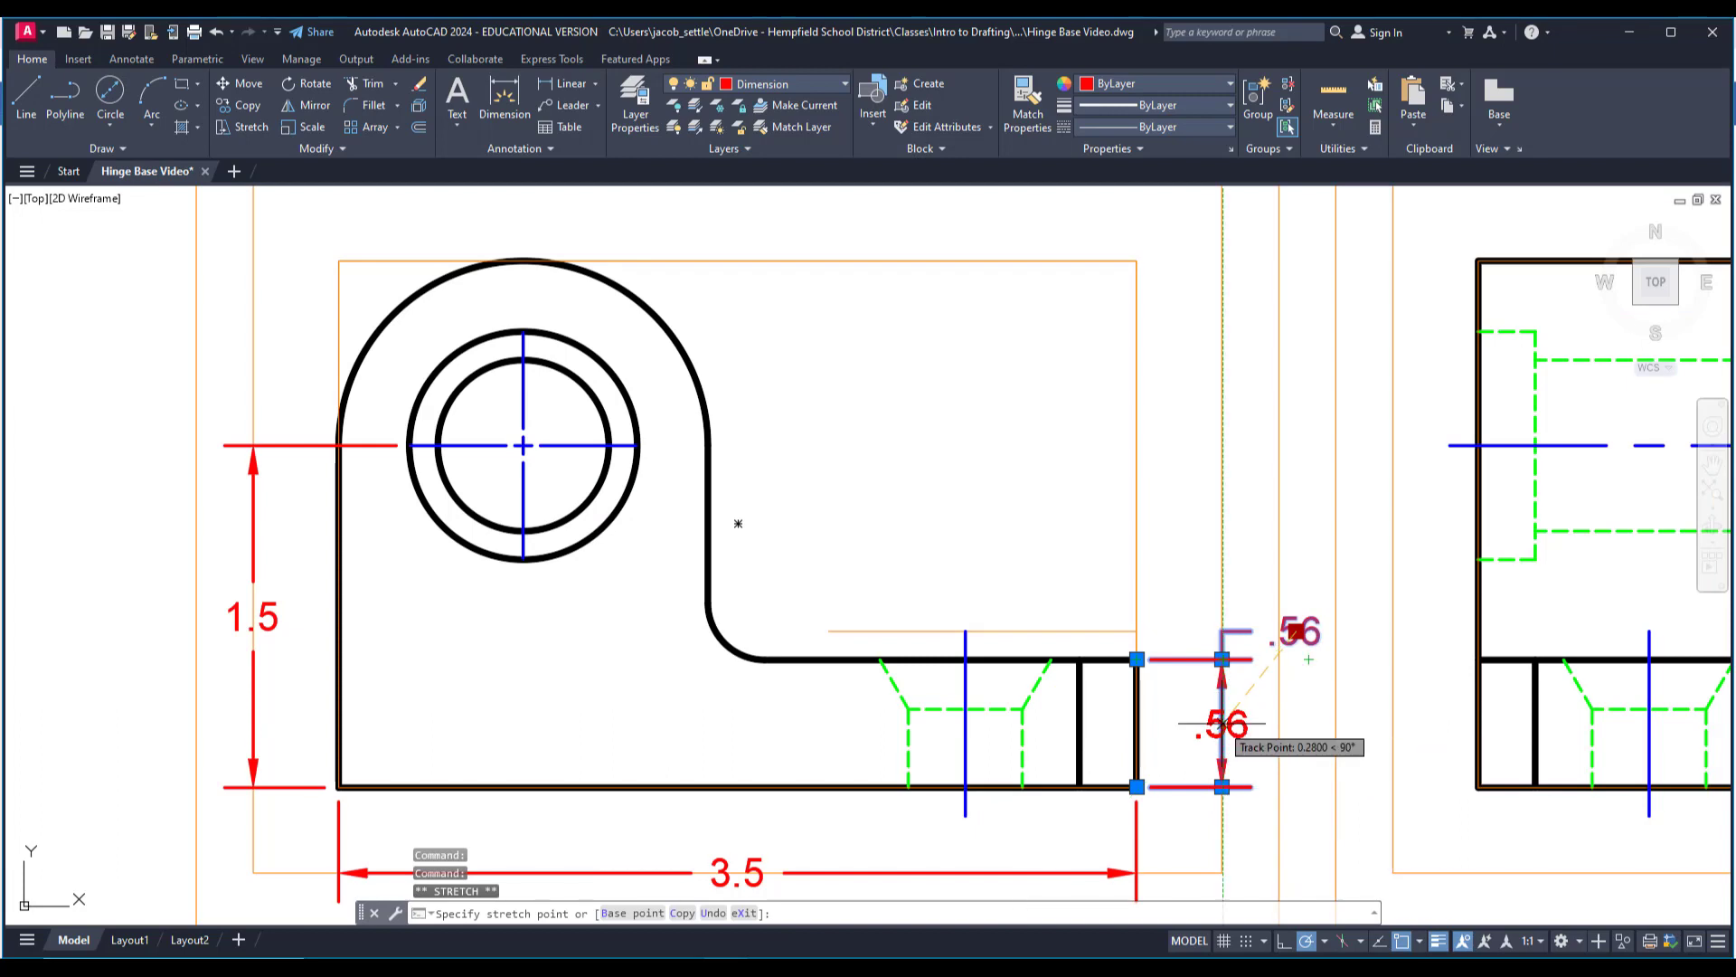
{"action": "left_click", "coordinate": [1225, 705]}
{"action": "key", "text": "Escape"}
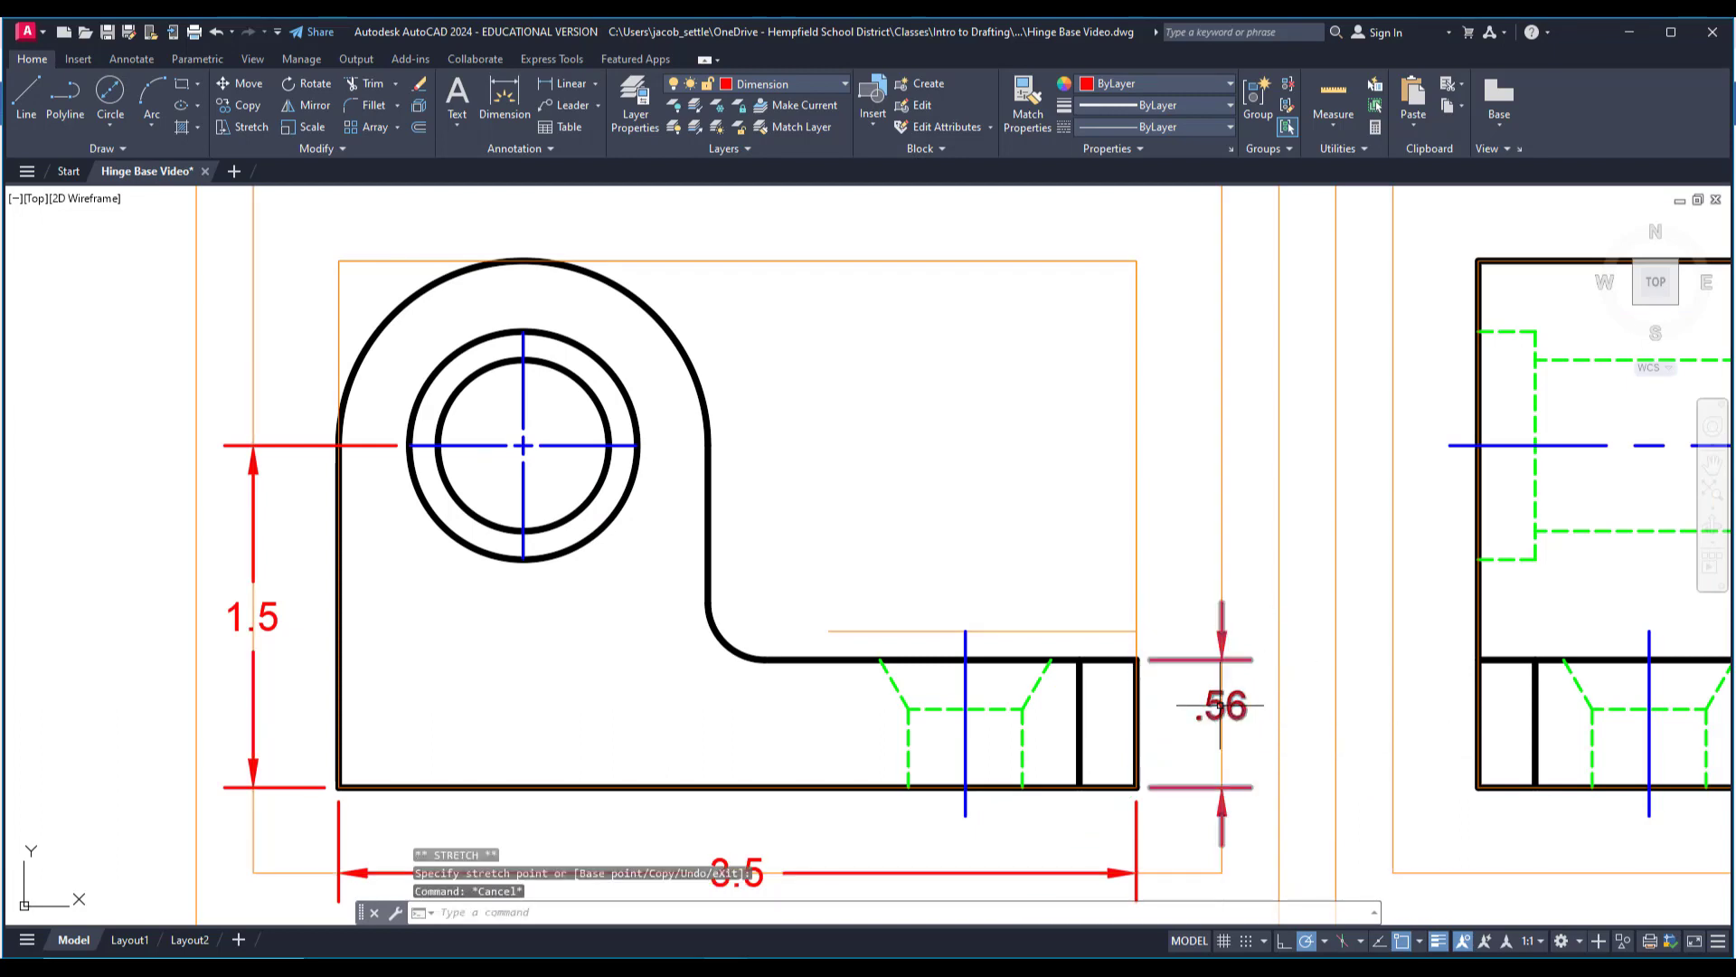
{"action": "left_click", "coordinate": [1221, 705]}
{"action": "left_click", "coordinate": [1220, 705]}
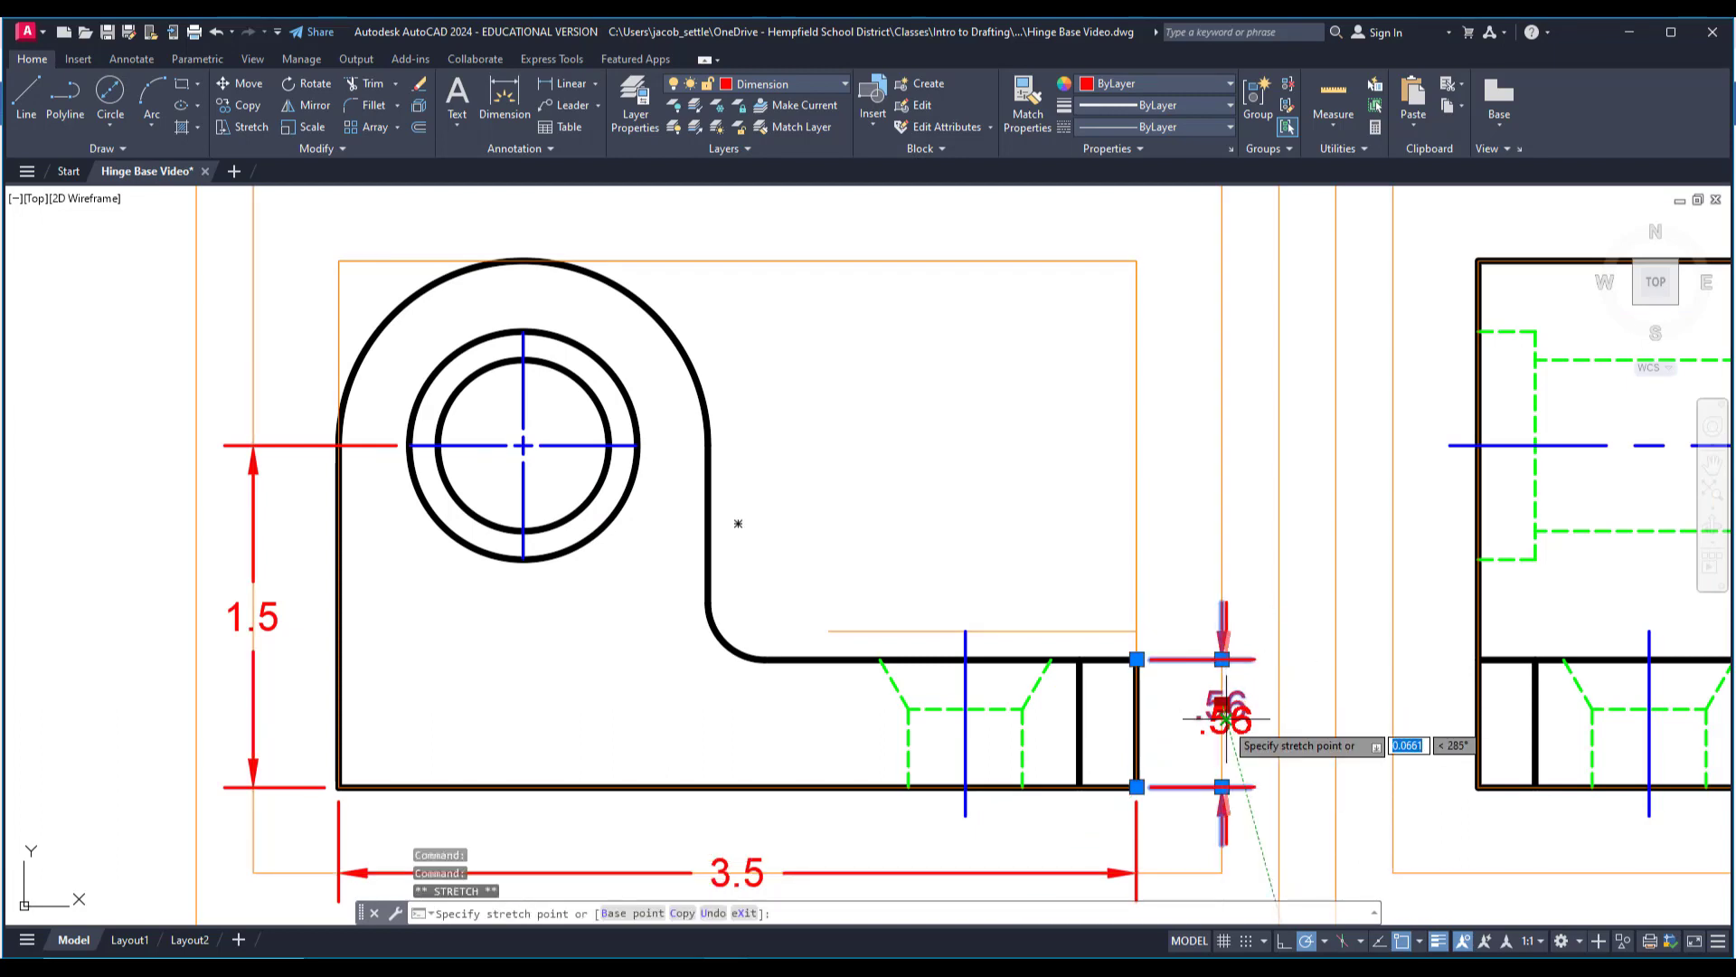
{"action": "key", "text": "Escape"}
{"action": "key", "text": "Escape"}
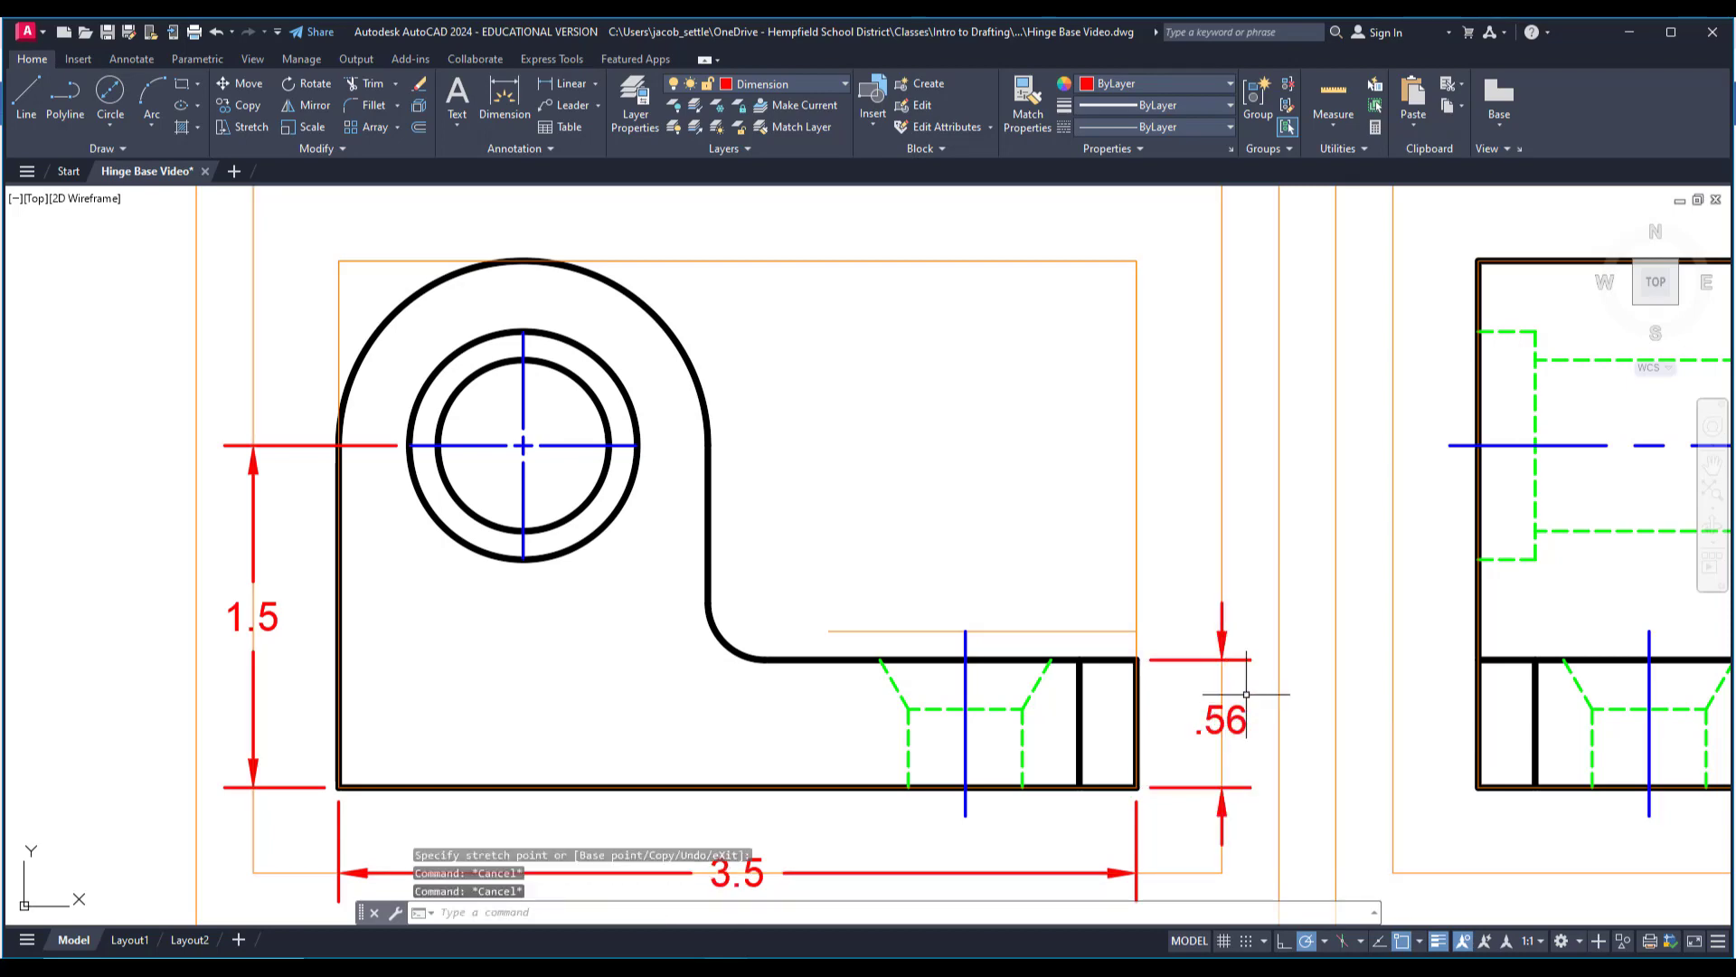
Add a radius dimension to the front view's large rounded end, with its text outside the upper corner opposite the base.
{"action": "scroll", "coordinate": [1221, 719], "scroll_direction": "down", "scroll_amount": 4}
{"action": "middle_click_drag", "start_coordinate": [959, 746], "coordinate": [1222, 679]}
{"action": "middle_click_drag", "start_coordinate": [449, 550], "coordinate": [556, 553]}
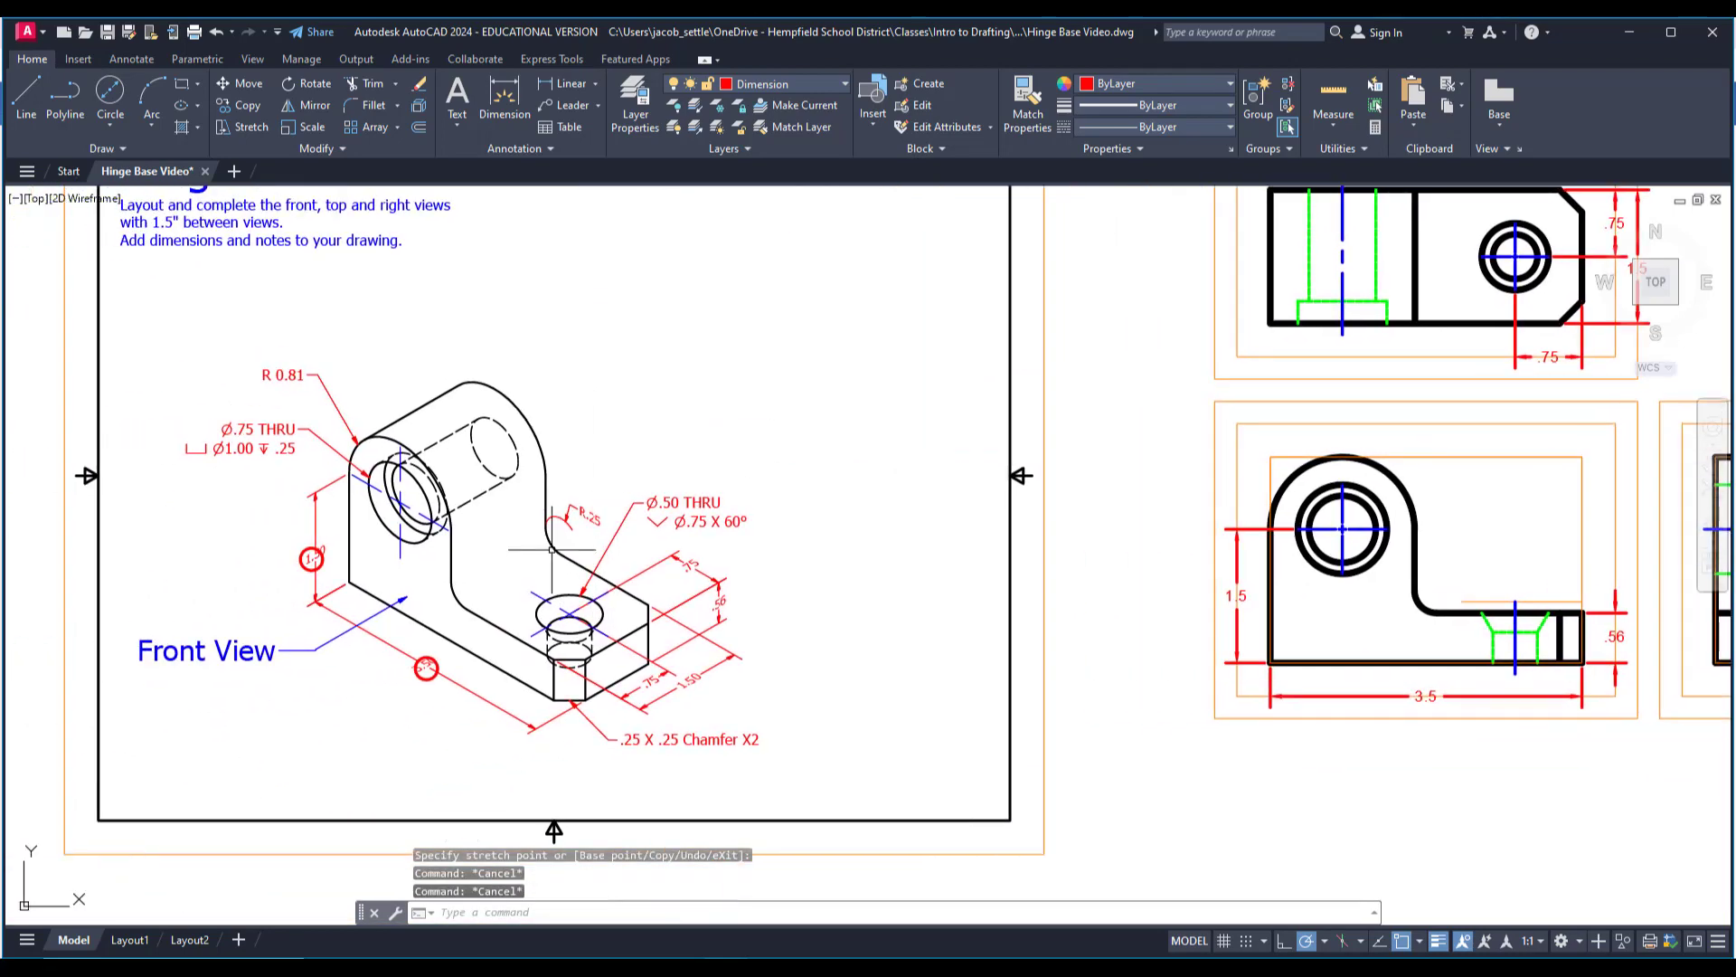
{"action": "middle_click_drag", "start_coordinate": [1238, 467], "coordinate": [1095, 511]}
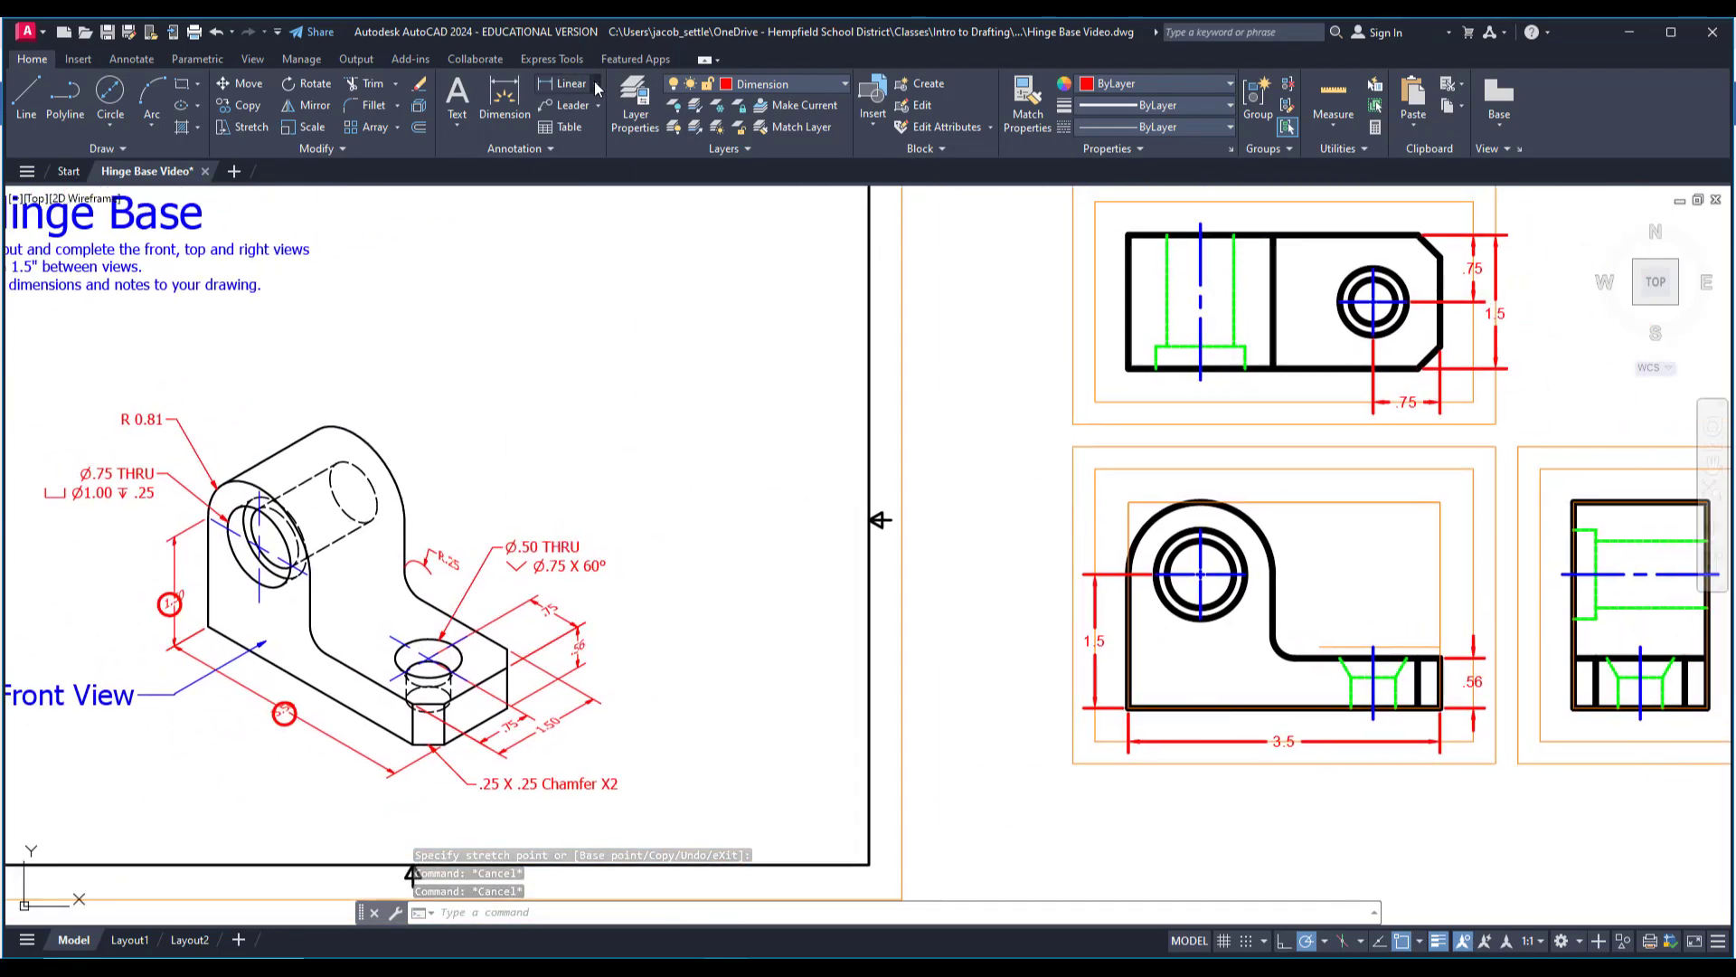
{"action": "left_click", "coordinate": [595, 83]}
{"action": "left_click", "coordinate": [578, 263]}
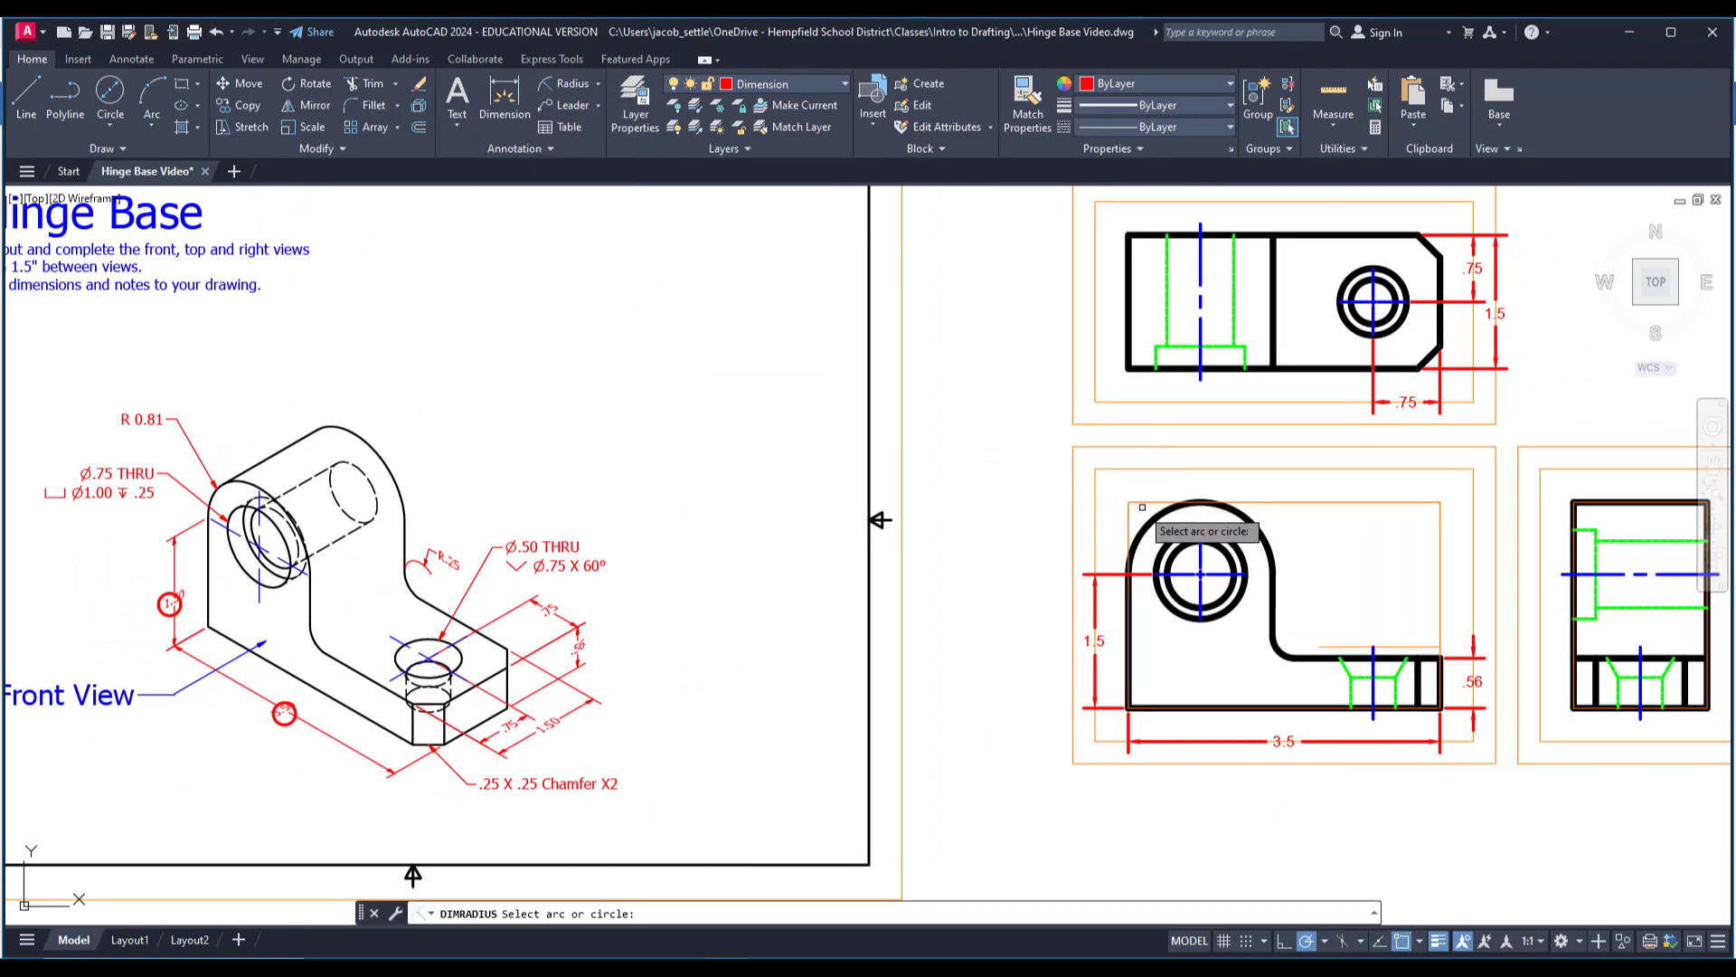
{"action": "left_click", "coordinate": [1275, 597]}
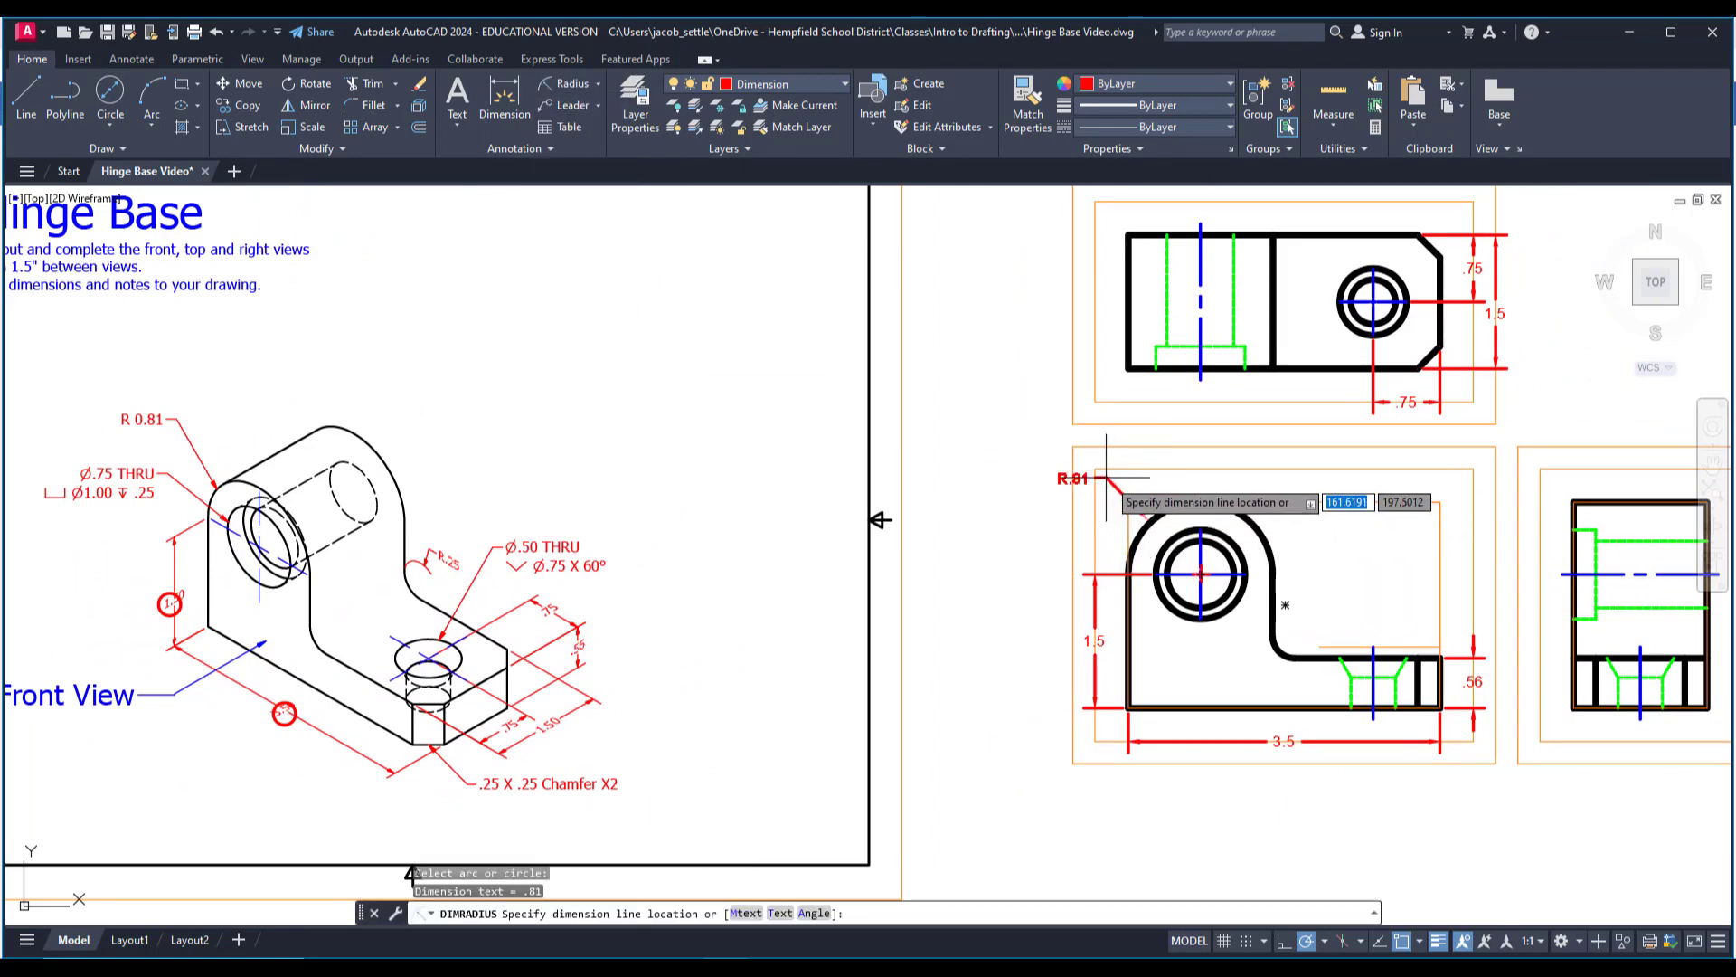
{"action": "left_click", "coordinate": [1099, 472]}
{"action": "key", "text": "Escape"}
Add a radius dimension to the front view's inner fillet, with its text just above the base.
{"action": "middle_click_drag", "start_coordinate": [389, 570], "coordinate": [497, 556]}
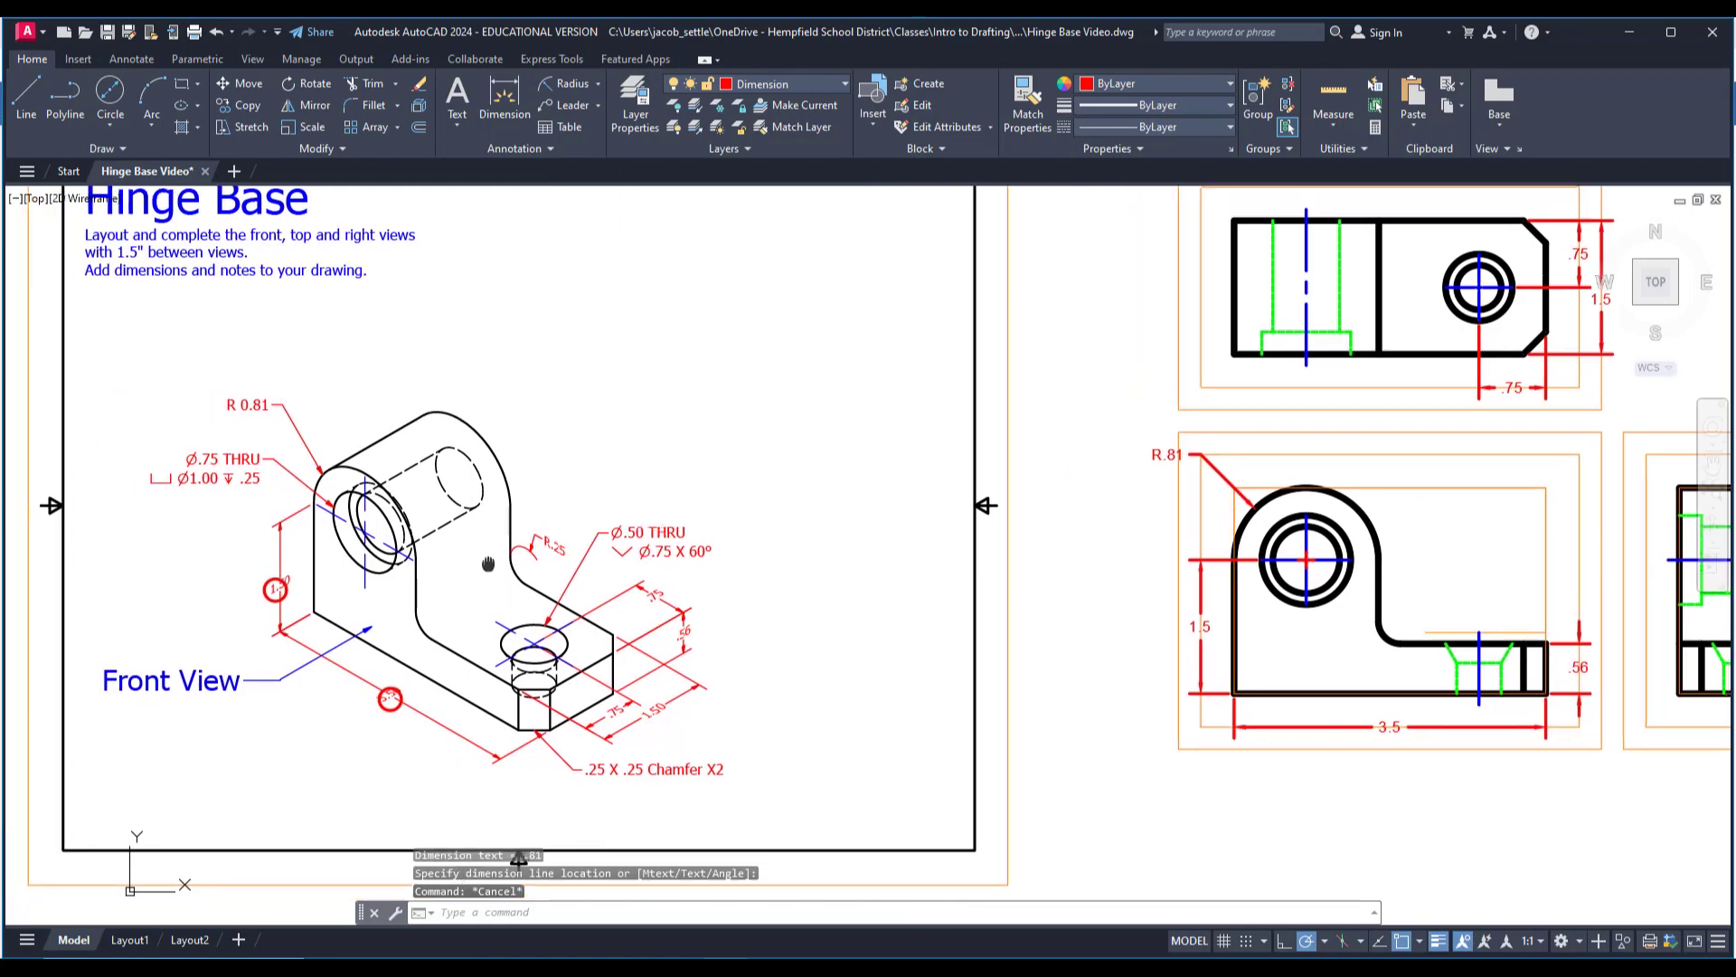
{"action": "middle_click_drag", "start_coordinate": [662, 582], "coordinate": [328, 558]}
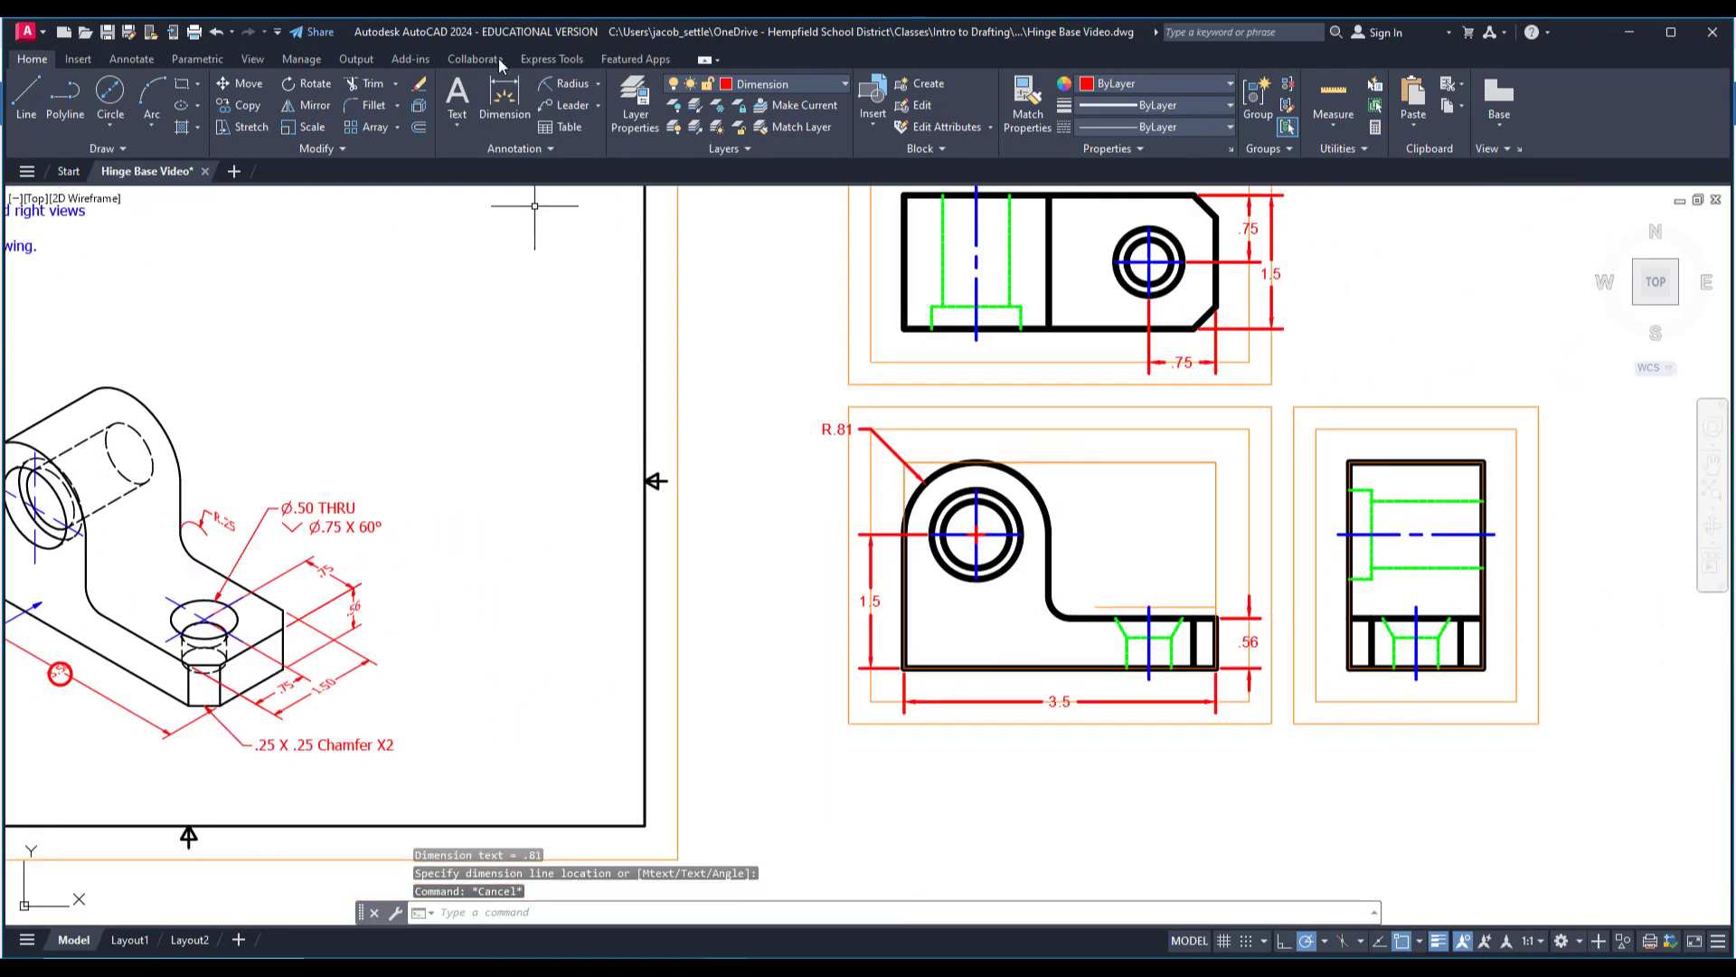
{"action": "left_click", "coordinate": [572, 83]}
{"action": "scroll", "coordinate": [1149, 611], "scroll_direction": "down", "scroll_amount": 1}
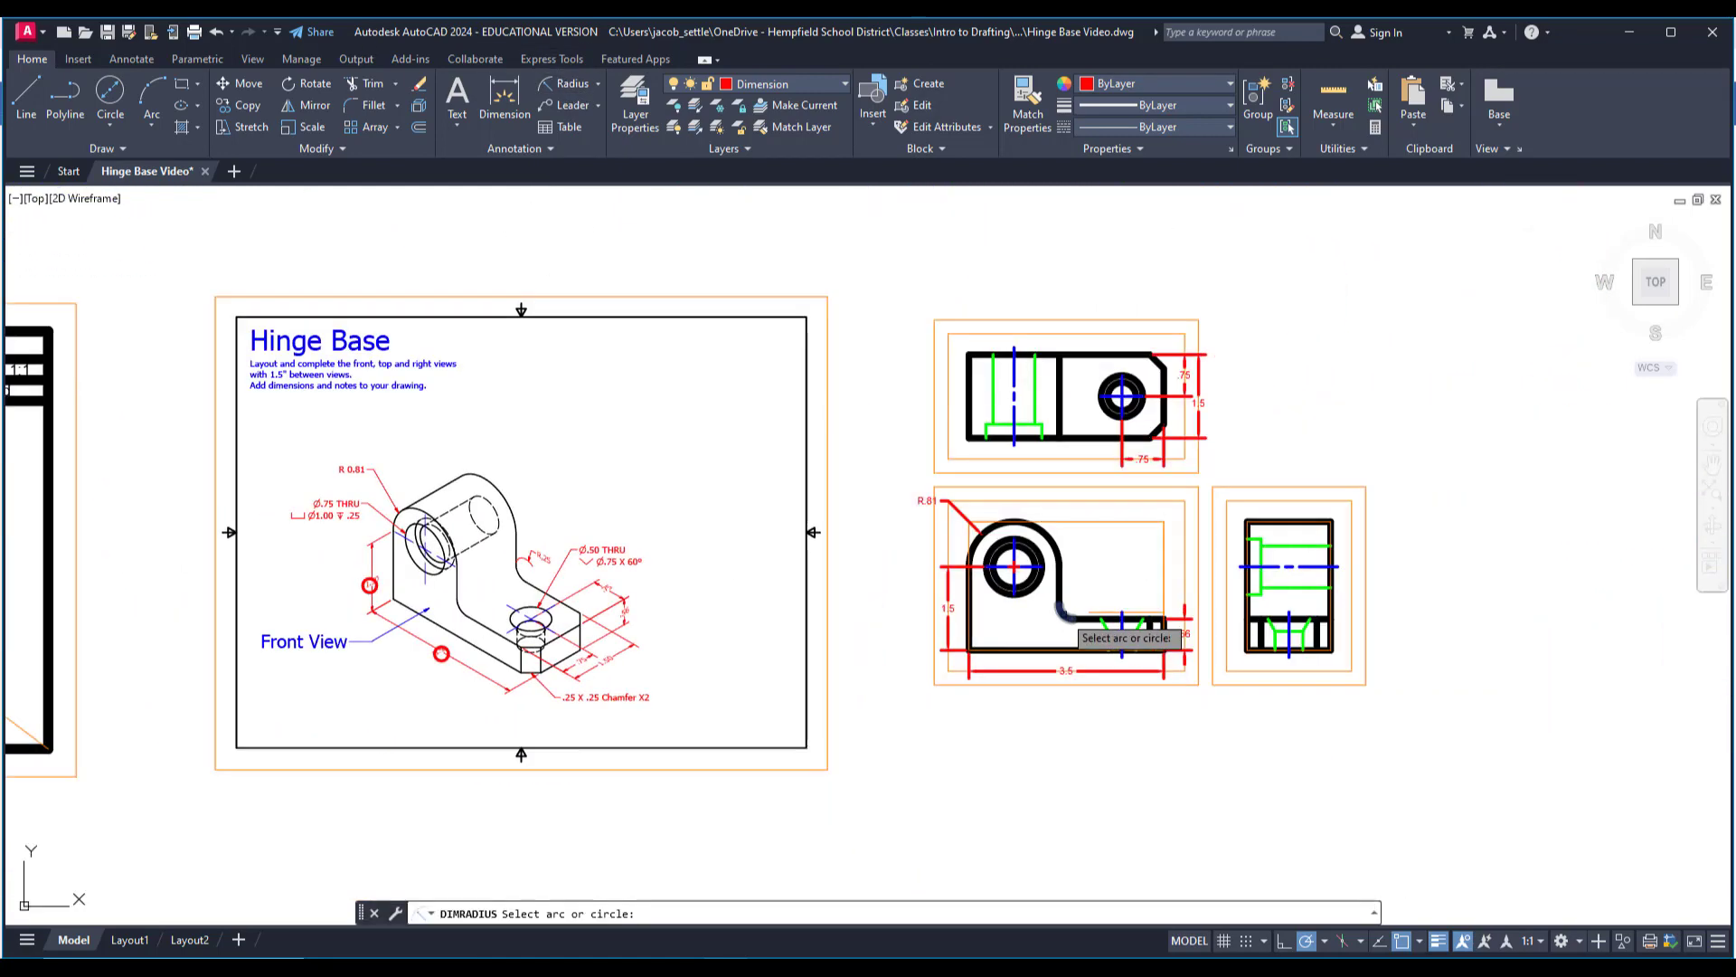
{"action": "left_click", "coordinate": [1066, 612]}
{"action": "scroll", "coordinate": [1068, 597], "scroll_direction": "up", "scroll_amount": 3}
{"action": "scroll", "coordinate": [1068, 597], "scroll_direction": "up", "scroll_amount": 3}
{"action": "scroll", "coordinate": [1248, 399], "scroll_direction": "down", "scroll_amount": 4}
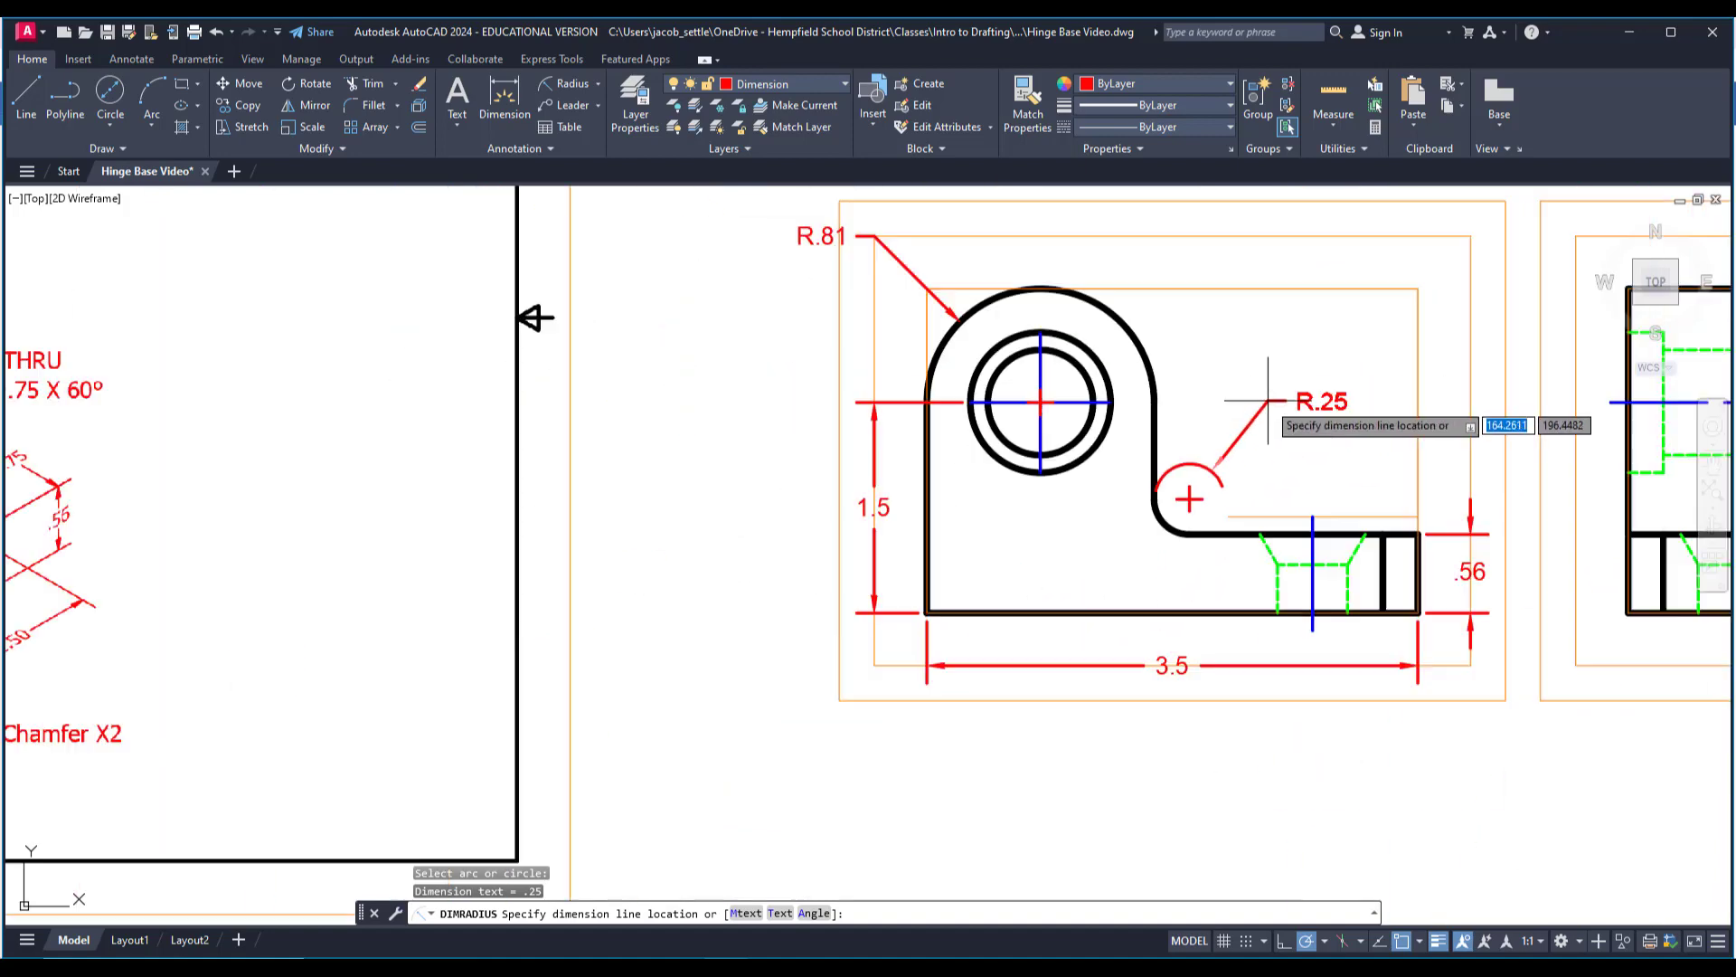
{"action": "scroll", "coordinate": [1193, 472], "scroll_direction": "up", "scroll_amount": 1}
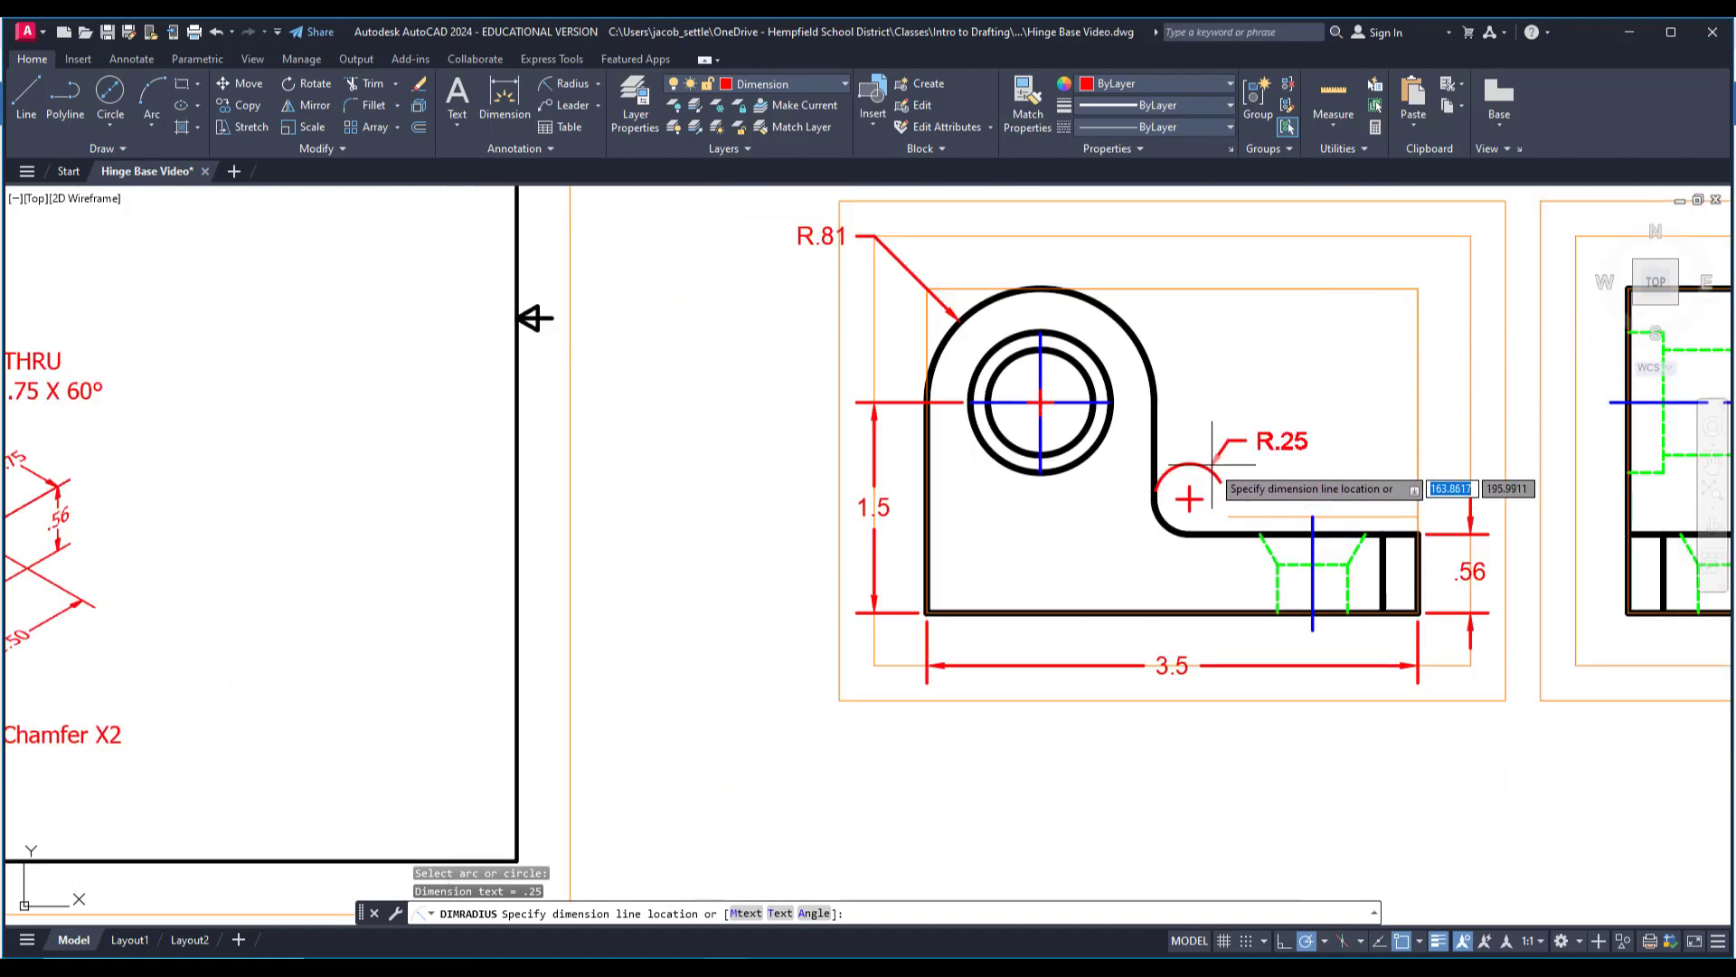
{"action": "key", "text": "Escape"}
Copy the red marker circle from the 3.50 dimension onto the isometric view's two .75, 1.50, .56, R.25 and R 0.81 dimensions.
{"action": "scroll", "coordinate": [1212, 502], "scroll_direction": "down", "scroll_amount": 4}
{"action": "middle_click_drag", "start_coordinate": [877, 516], "coordinate": [995, 530]}
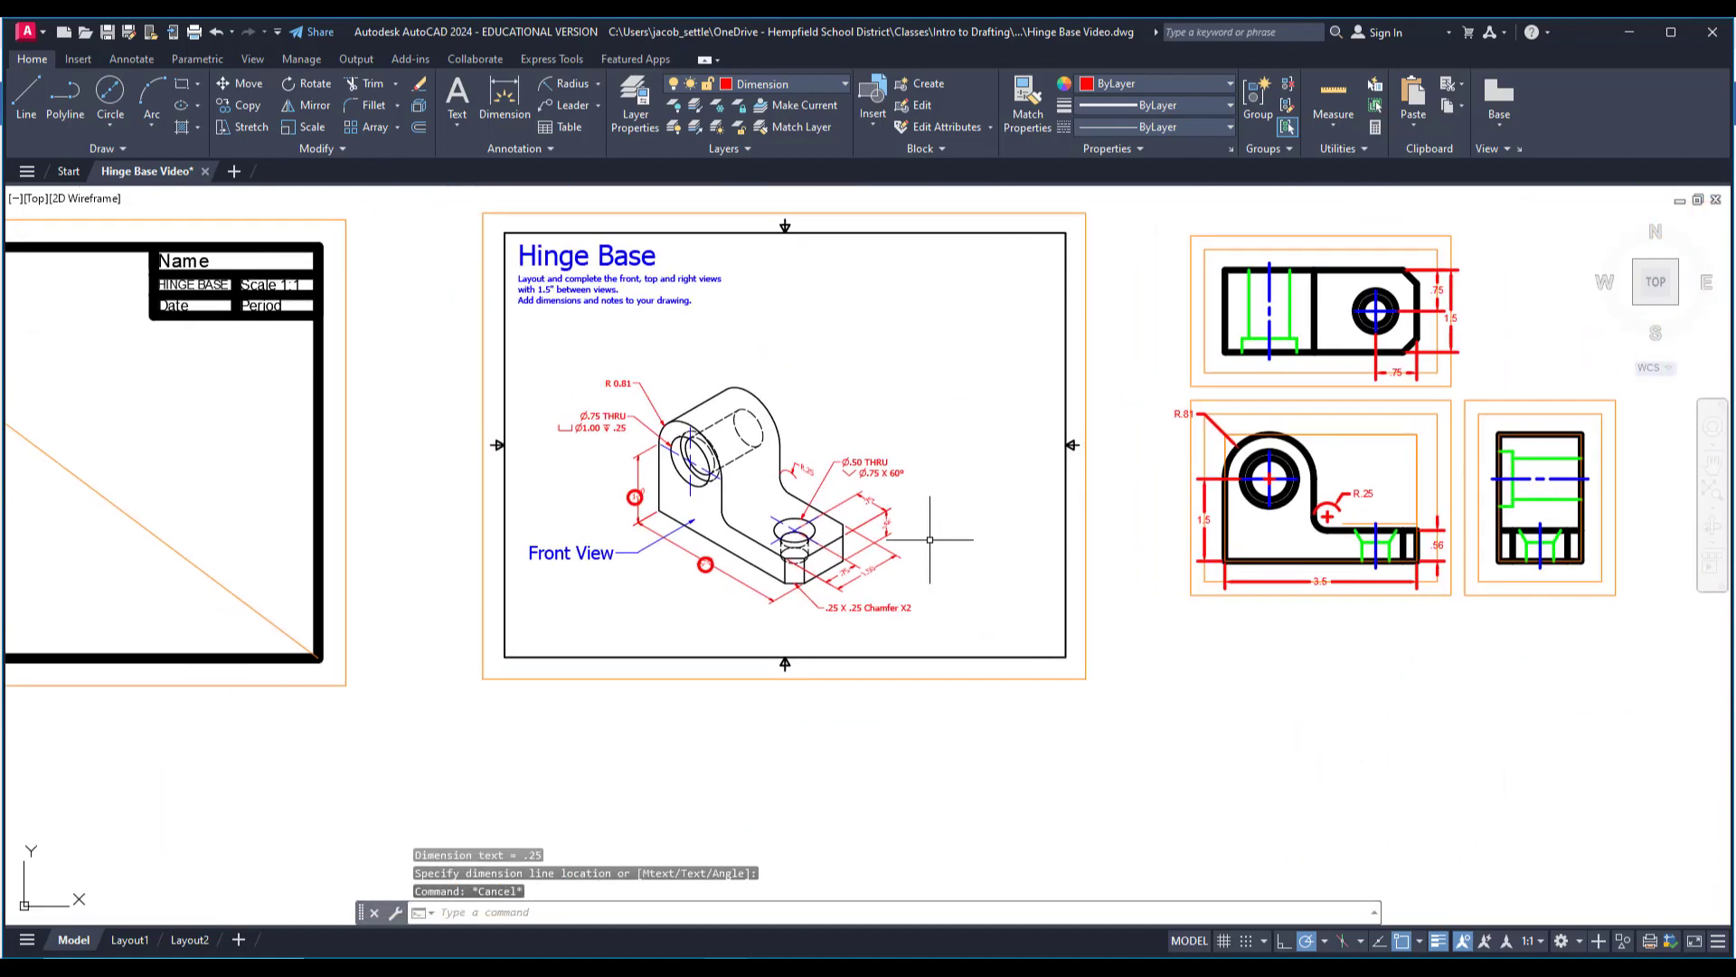
{"action": "scroll", "coordinate": [838, 480], "scroll_direction": "up", "scroll_amount": 2}
{"action": "left_click", "coordinate": [259, 109]}
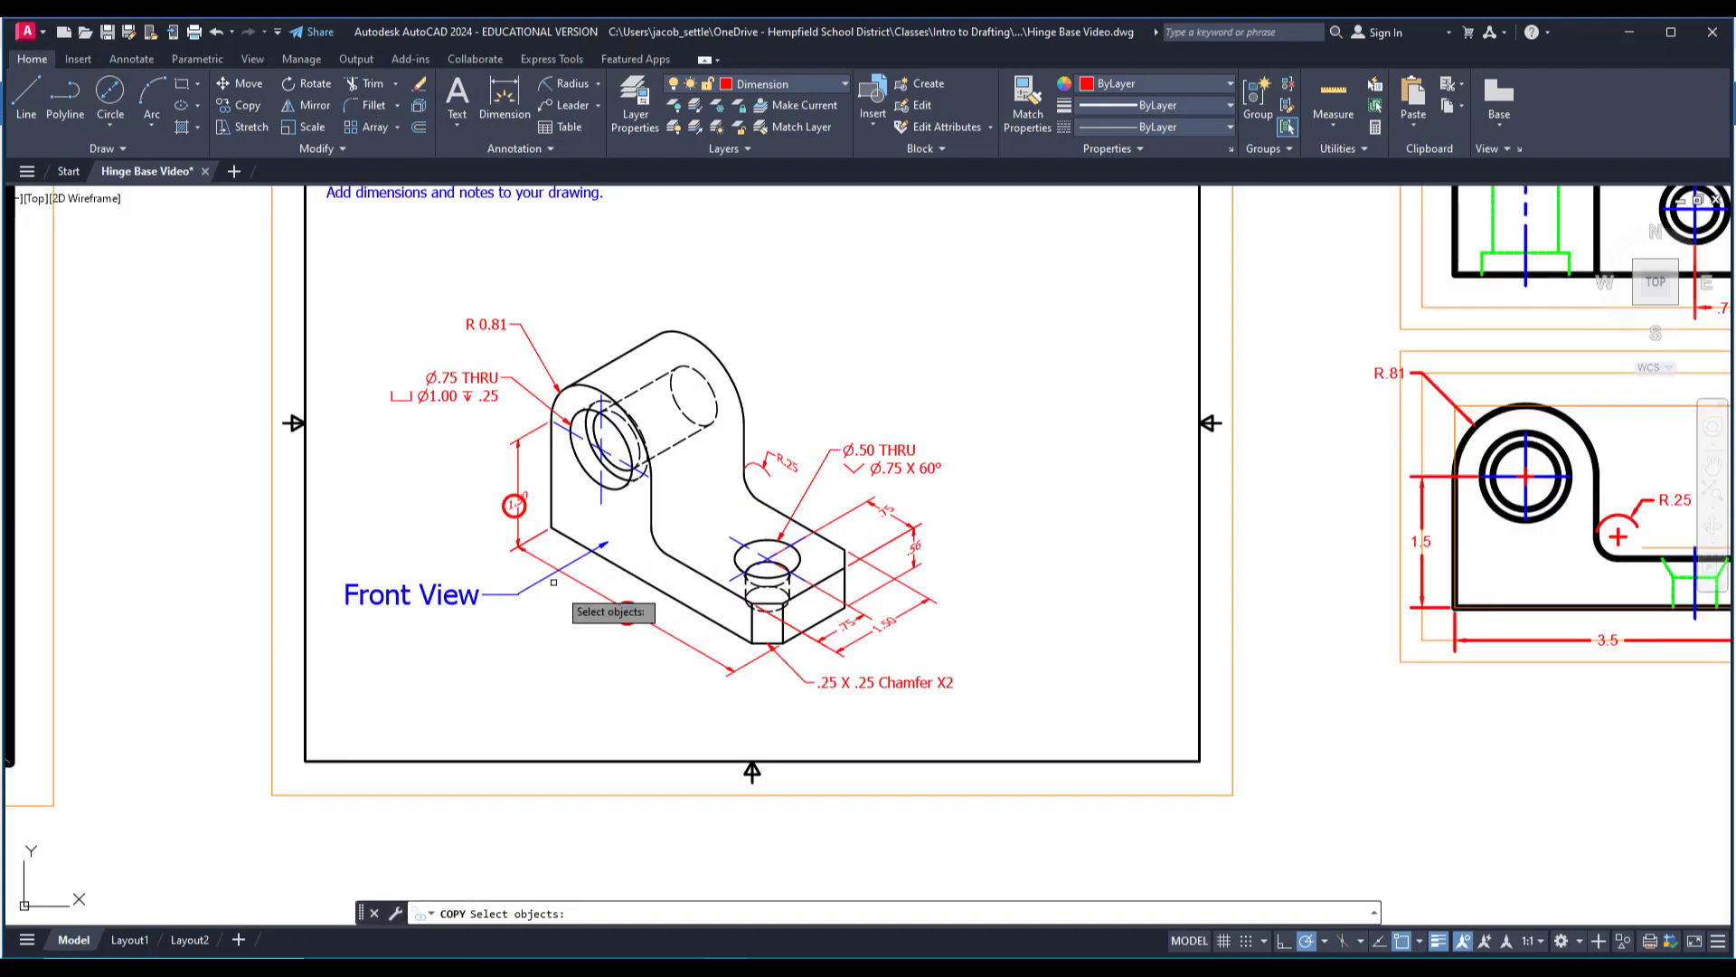
{"action": "left_click", "coordinate": [632, 608]}
{"action": "key", "text": "Return"}
{"action": "left_click", "coordinate": [627, 613]}
{"action": "scroll", "coordinate": [817, 640], "scroll_direction": "up", "scroll_amount": 2}
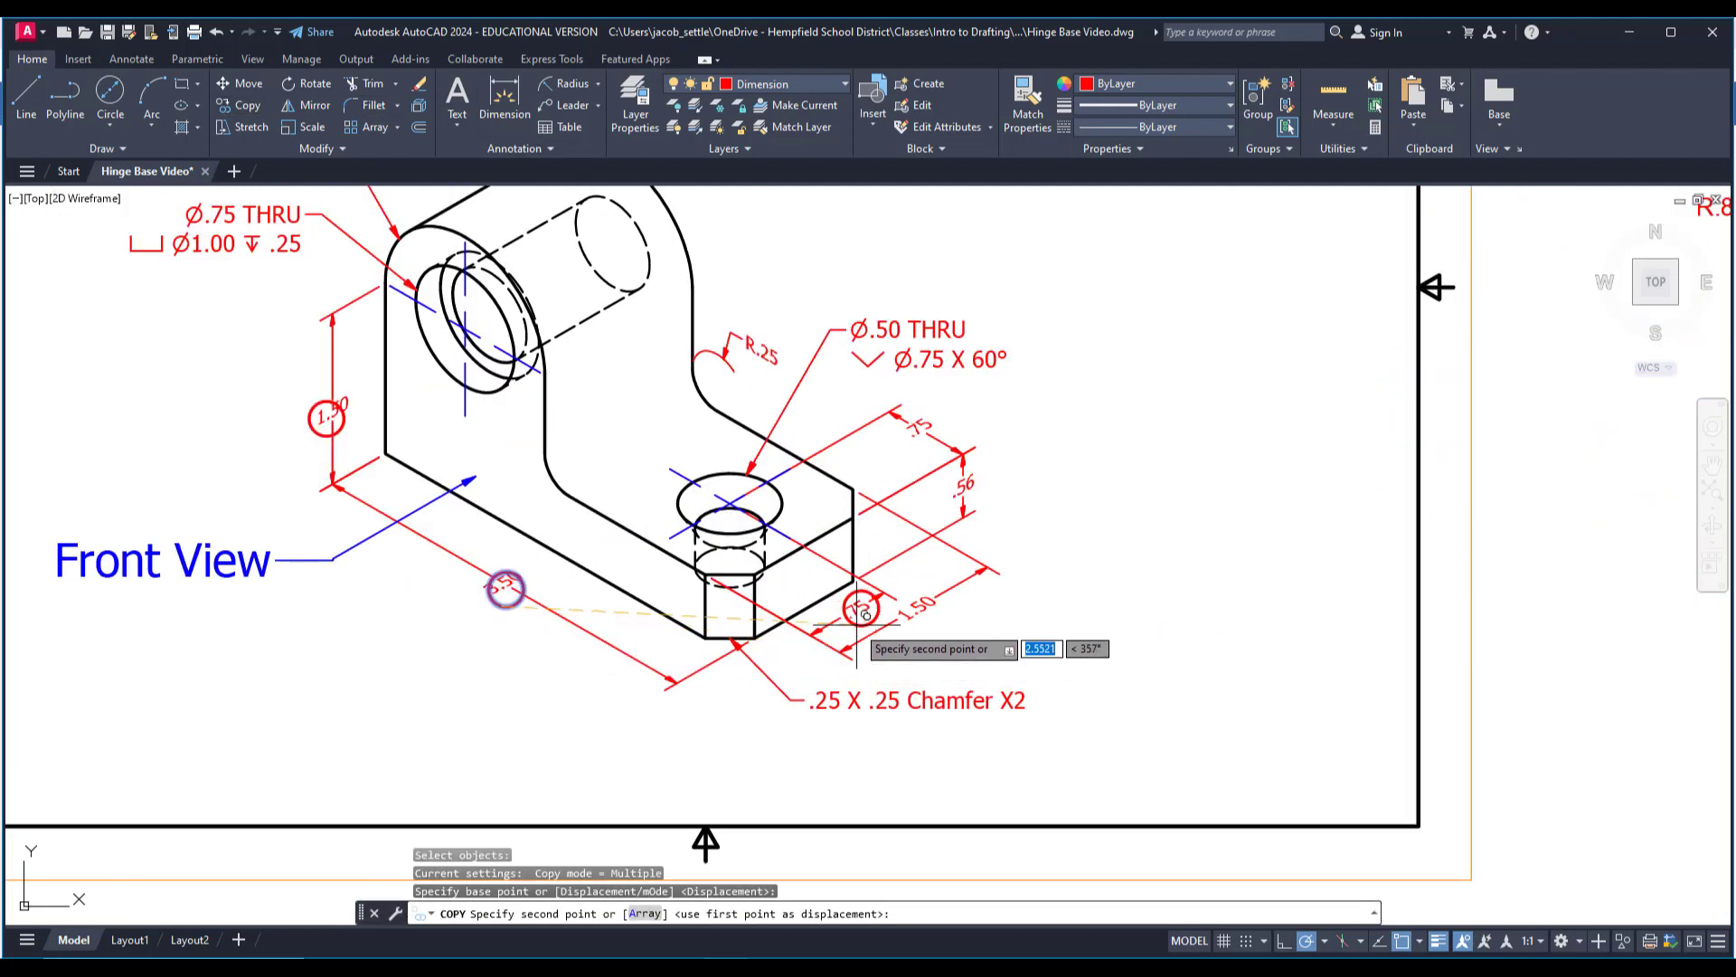
{"action": "left_click", "coordinate": [850, 625]}
{"action": "left_click", "coordinate": [885, 627]}
{"action": "left_click", "coordinate": [966, 484]}
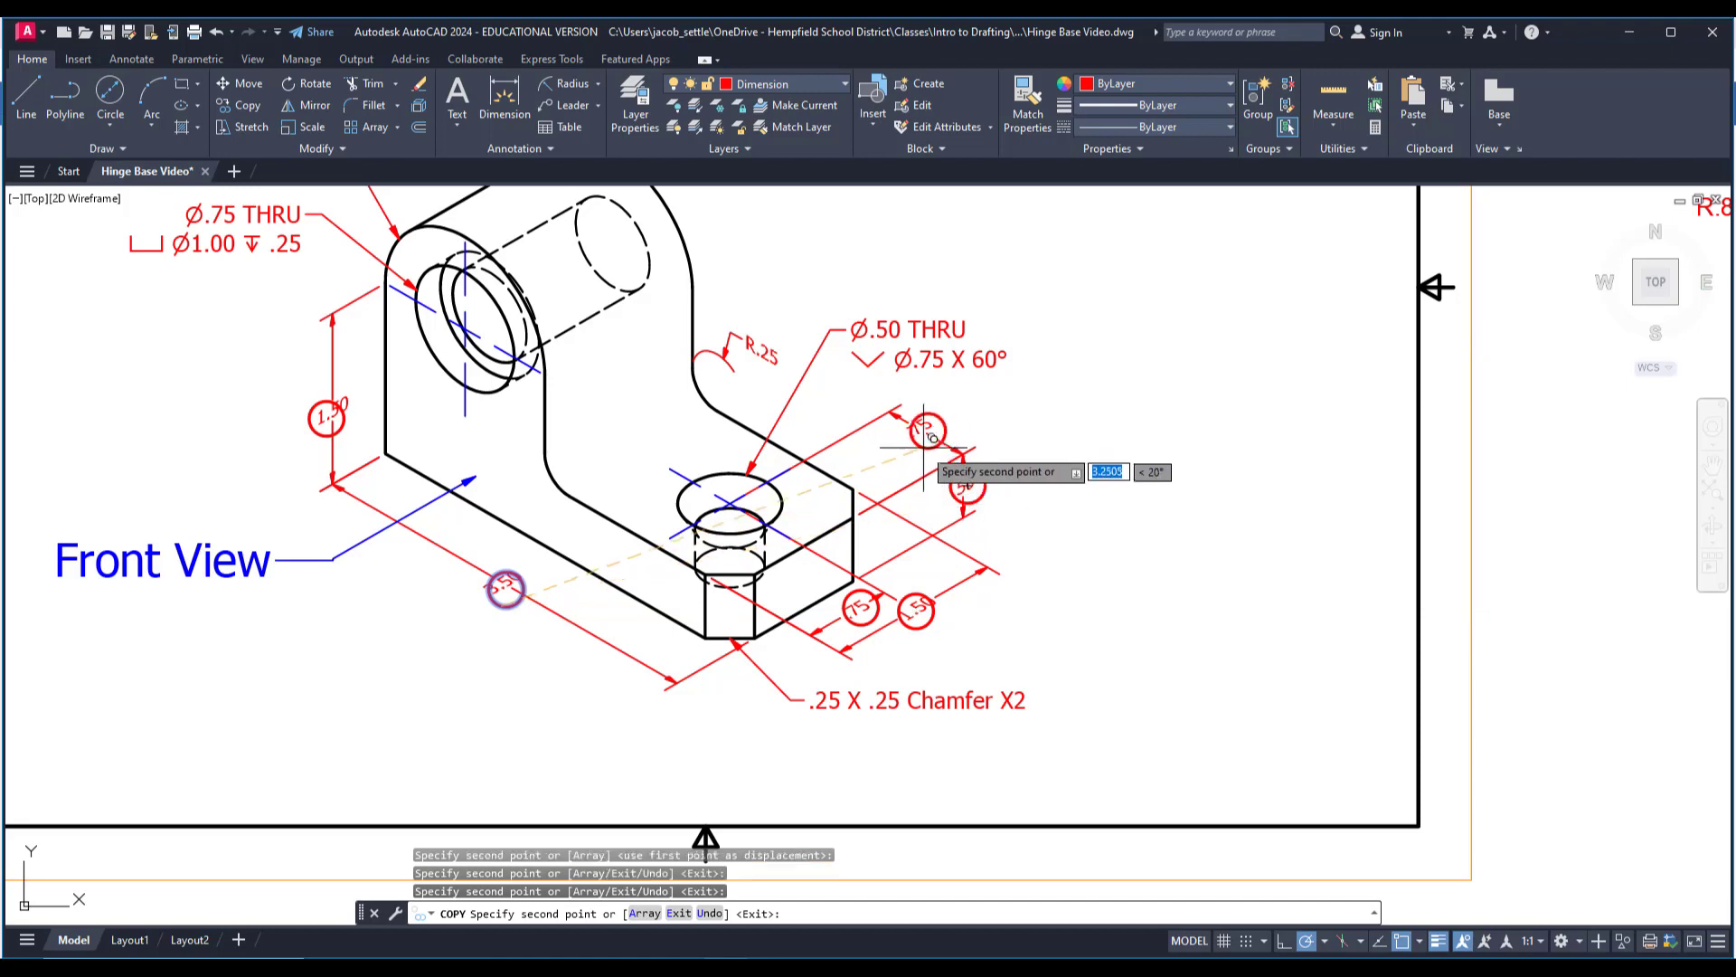
{"action": "left_click", "coordinate": [924, 428]}
{"action": "left_click", "coordinate": [754, 342]}
{"action": "middle_click_drag", "start_coordinate": [633, 373], "coordinate": [633, 378]}
{"action": "scroll", "coordinate": [627, 380], "scroll_direction": "down", "scroll_amount": 2}
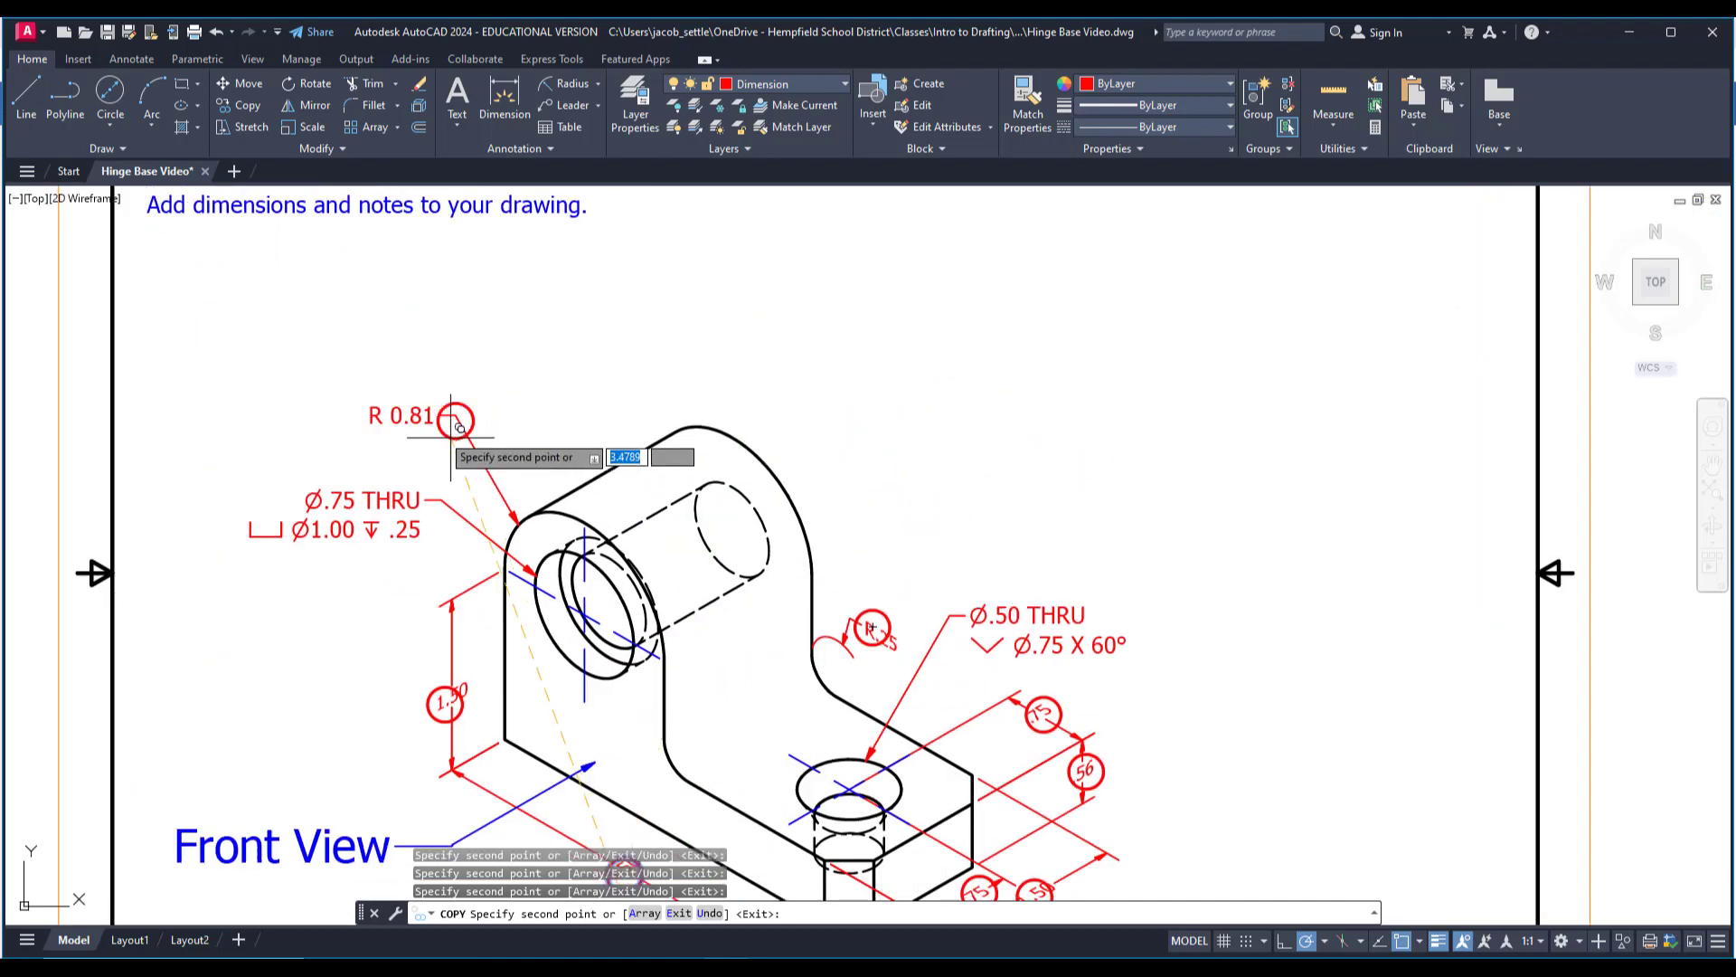
{"action": "left_click", "coordinate": [395, 412]}
{"action": "scroll", "coordinate": [506, 488], "scroll_direction": "down", "scroll_amount": 3}
{"action": "key", "text": "Escape"}
Modify the Standard multileader style, setting its arrowhead size to .125.
{"action": "scroll", "coordinate": [633, 610], "scroll_direction": "up", "scroll_amount": 2}
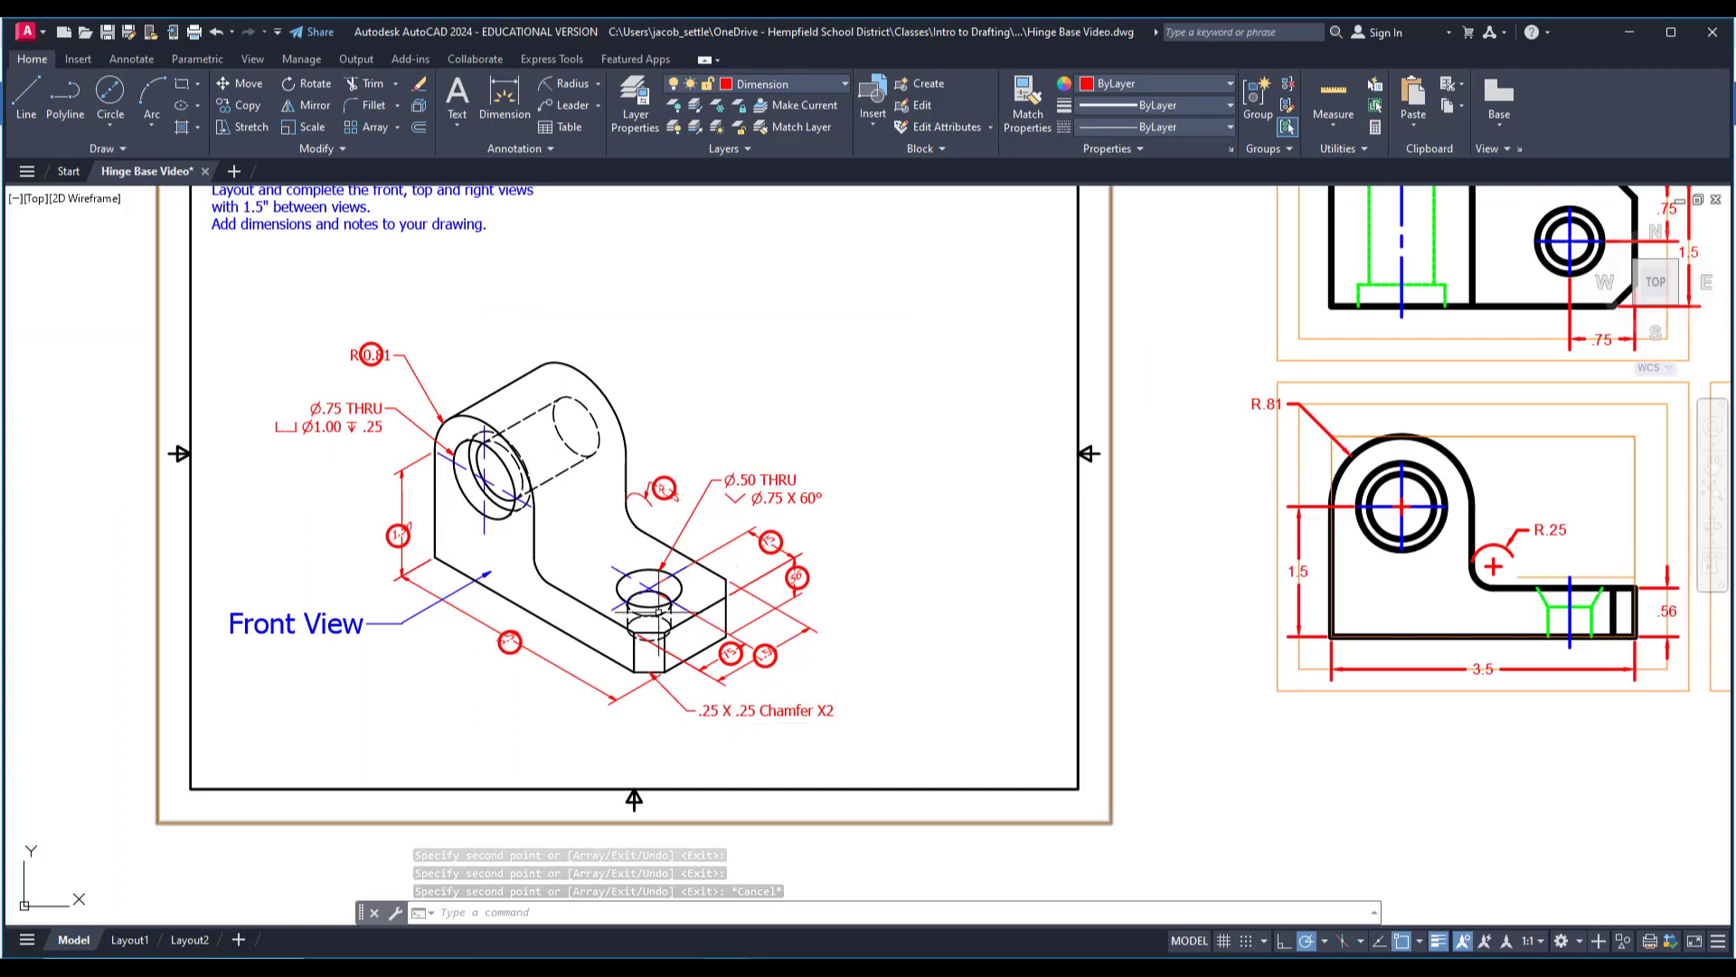
{"action": "mouse_move", "coordinate": [913, 615]}
{"action": "middle_mouse_down"}
{"action": "mouse_move", "coordinate": [846, 595]}
{"action": "mouse_move", "coordinate": [662, 627]}
{"action": "middle_mouse_up"}
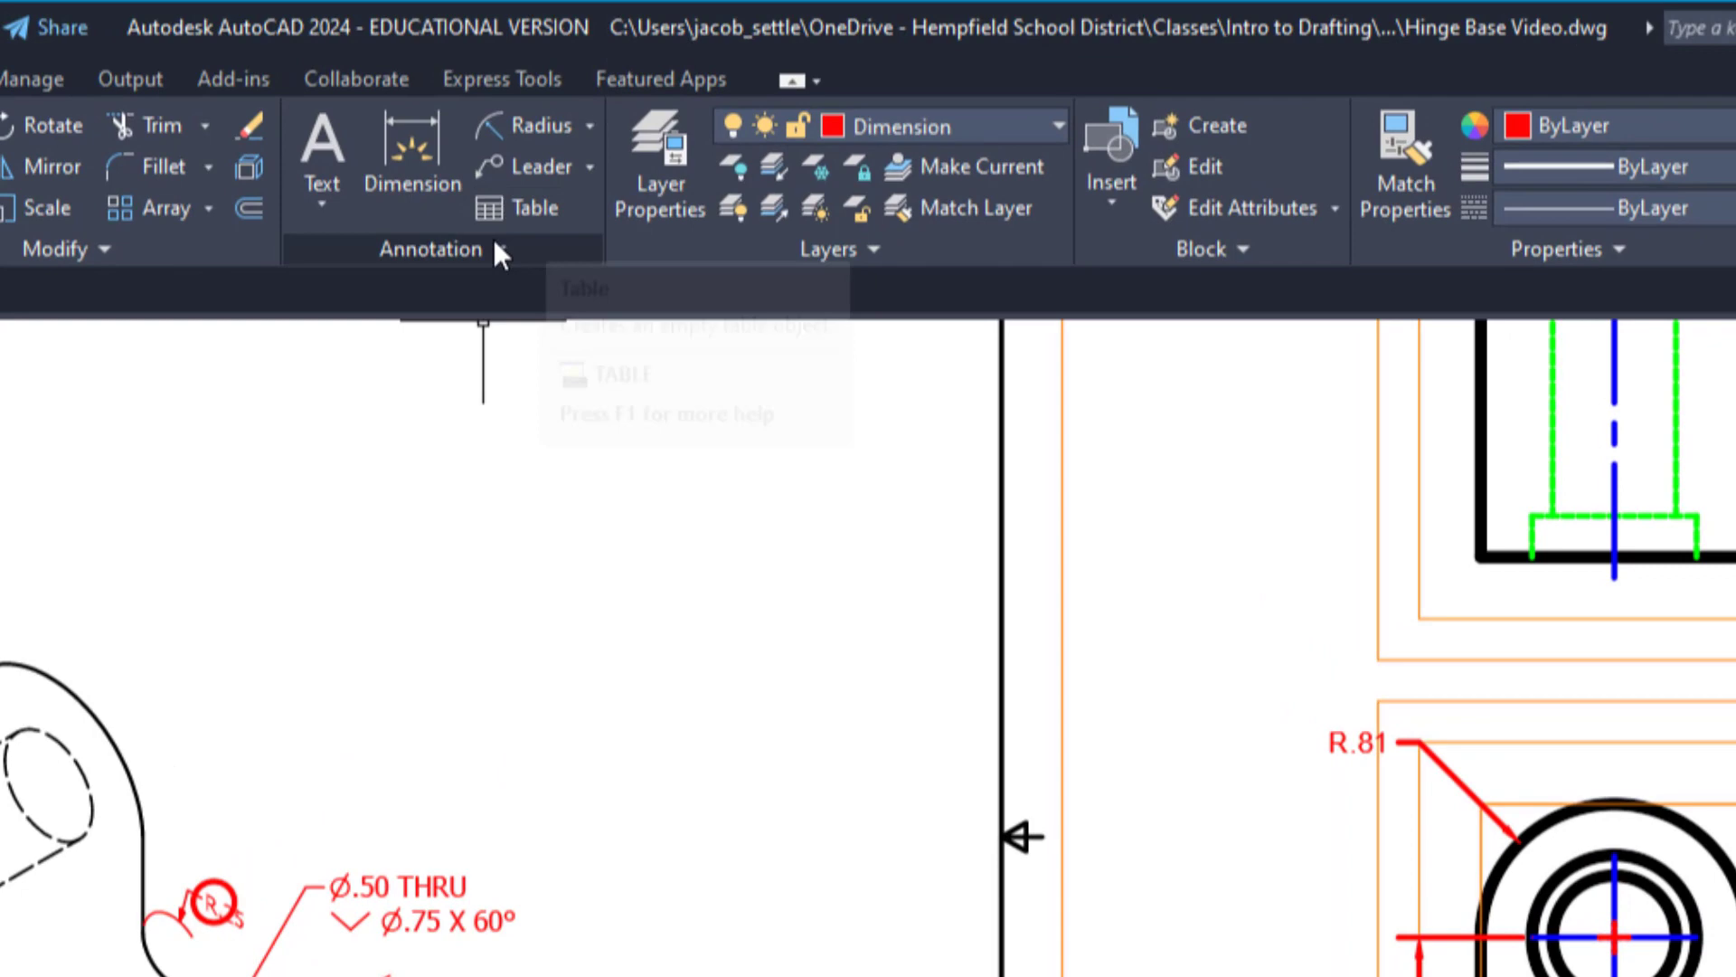
{"action": "left_click", "coordinate": [546, 146]}
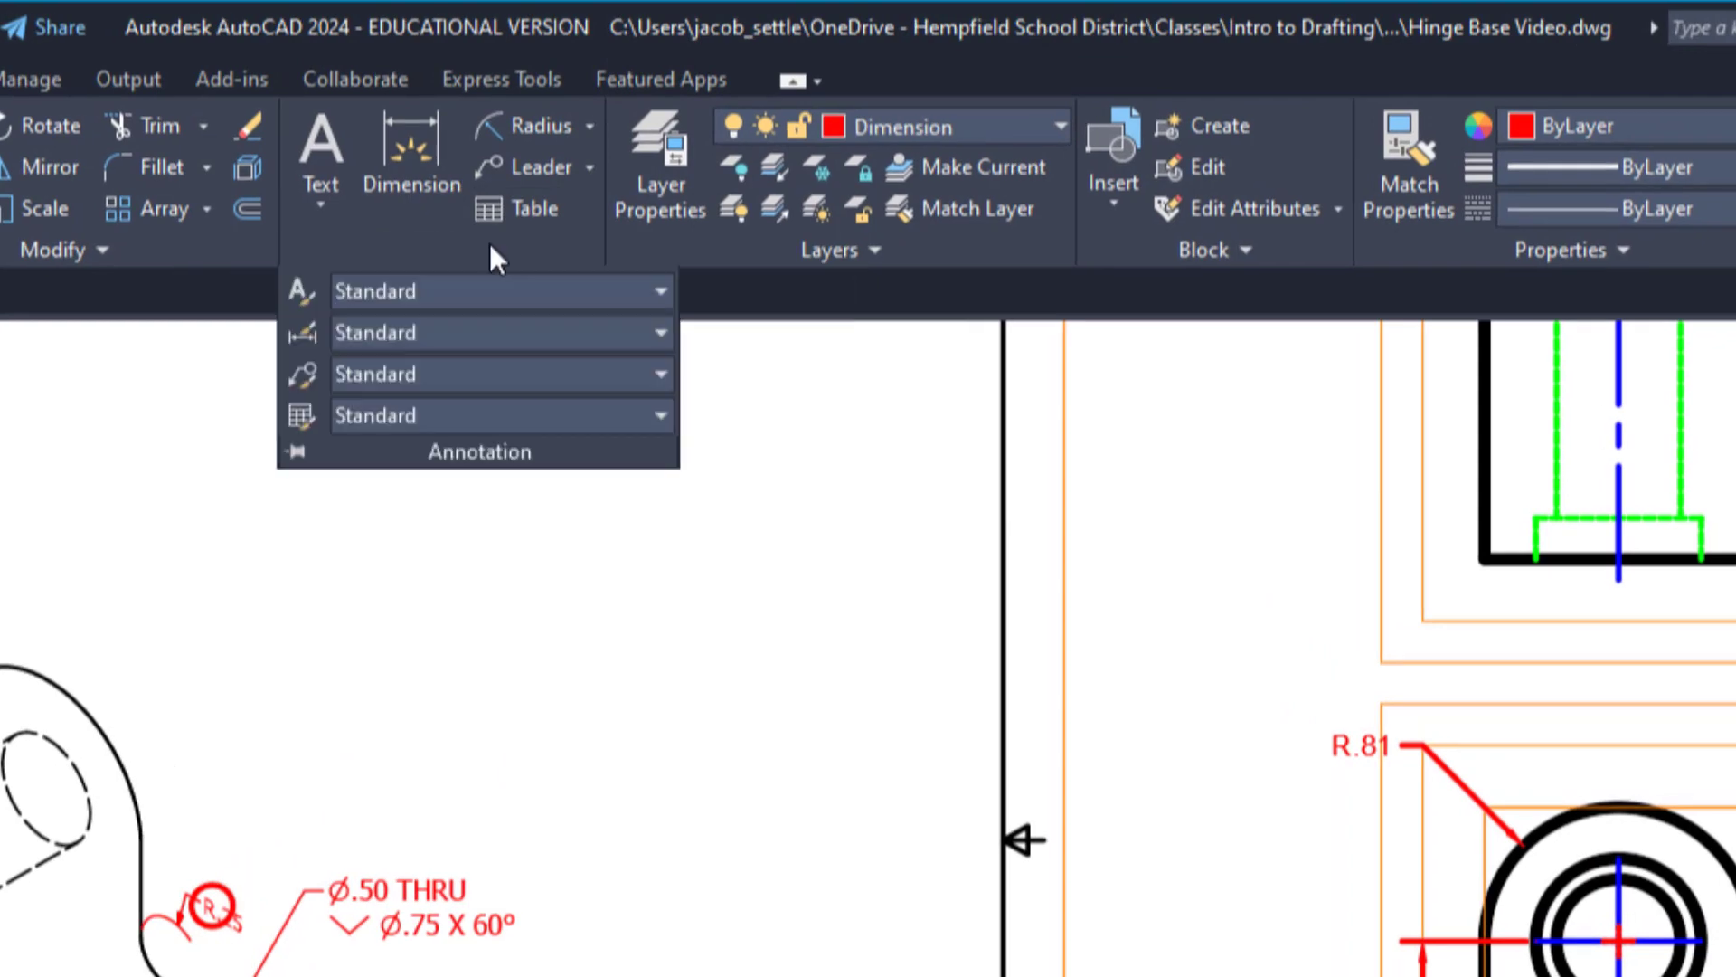
{"action": "left_click", "coordinate": [301, 376]}
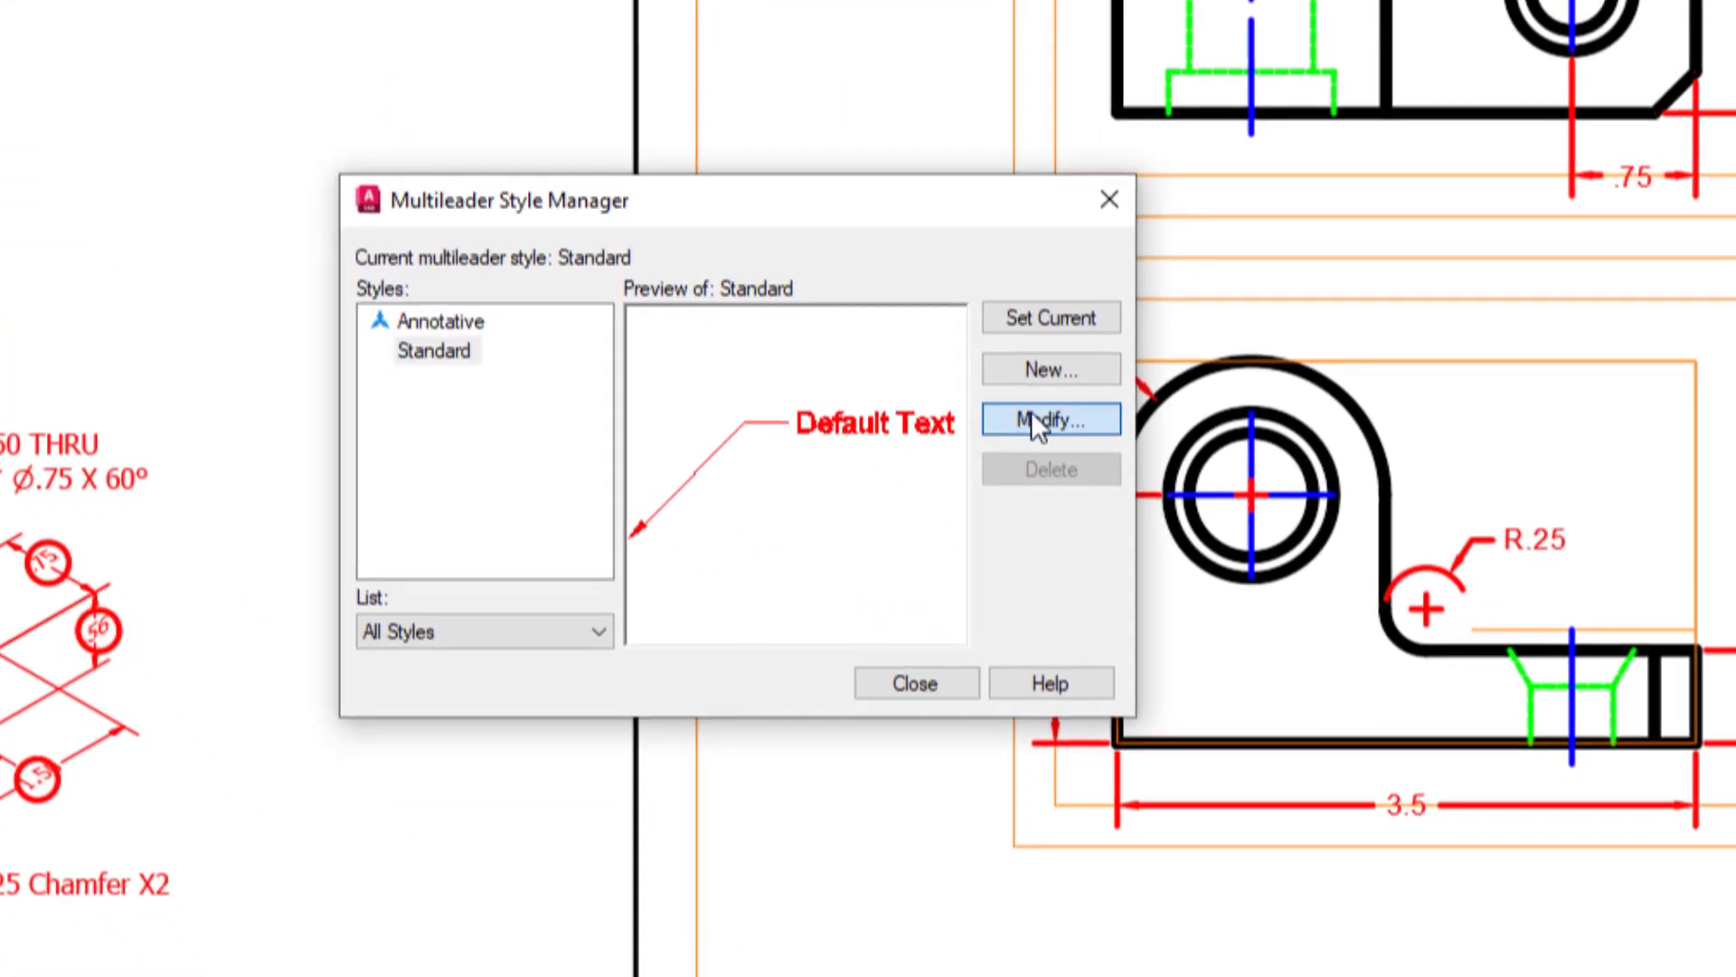
{"action": "left_click", "coordinate": [1032, 414]}
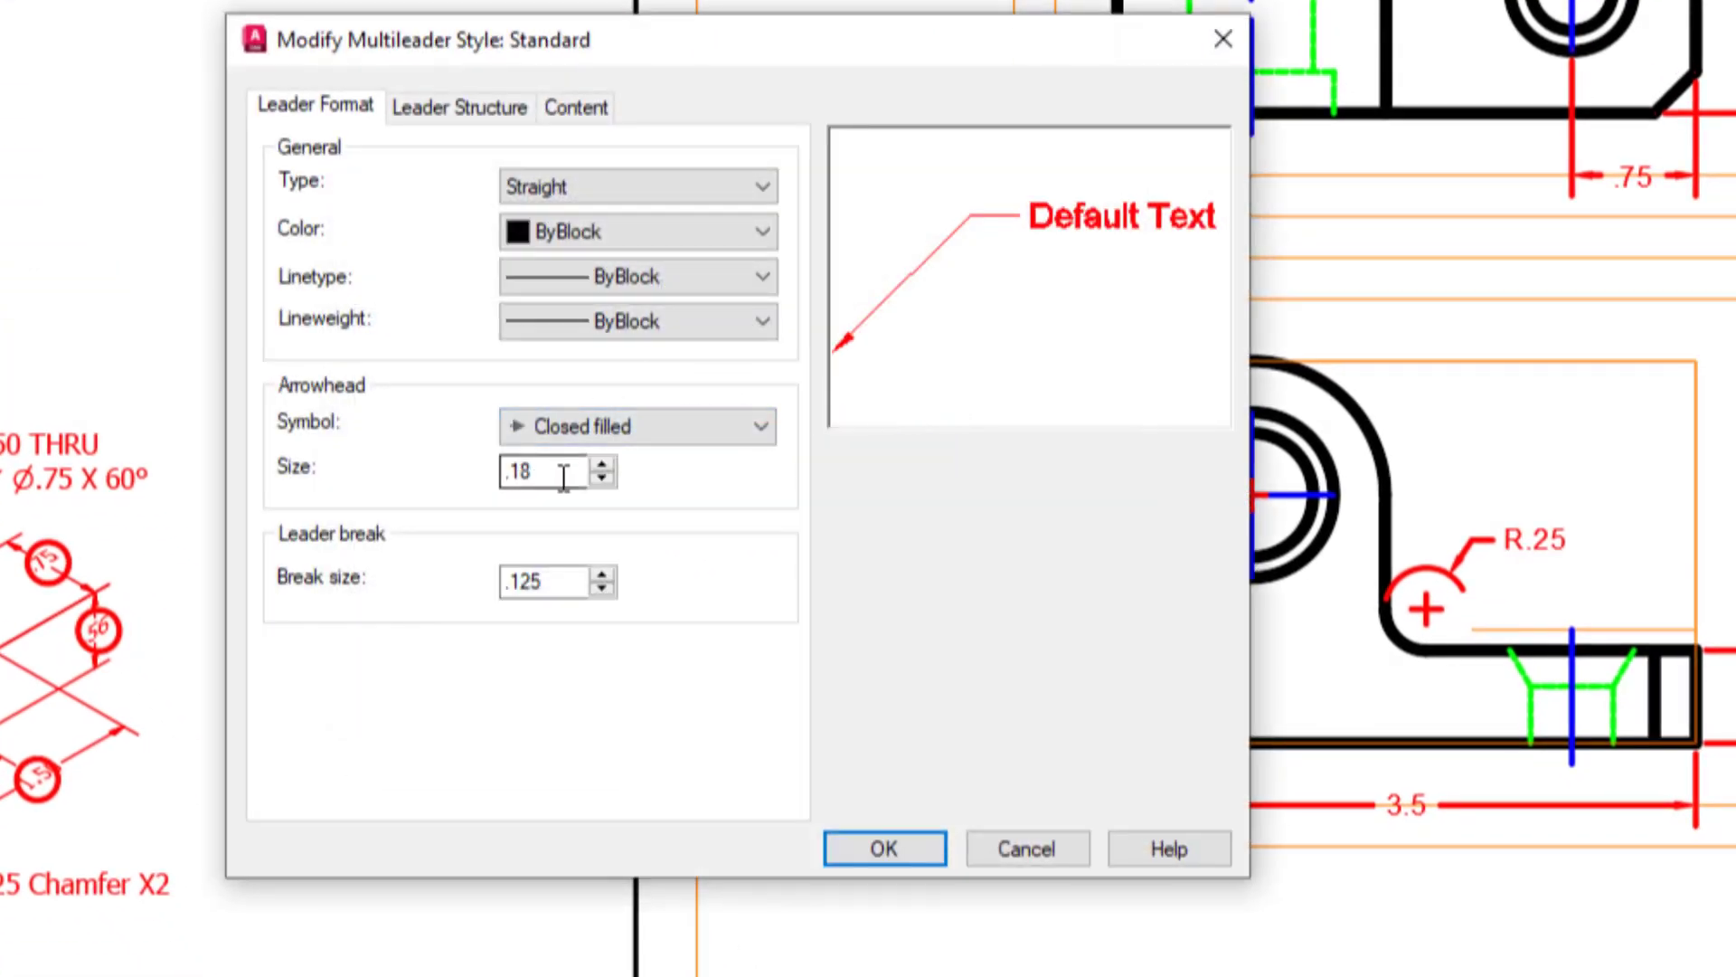
{"action": "type", "text": ".125"}
Set the Standard multileader style's text height to .125, make the style current and close the style manager.
{"action": "left_click", "coordinate": [495, 123]}
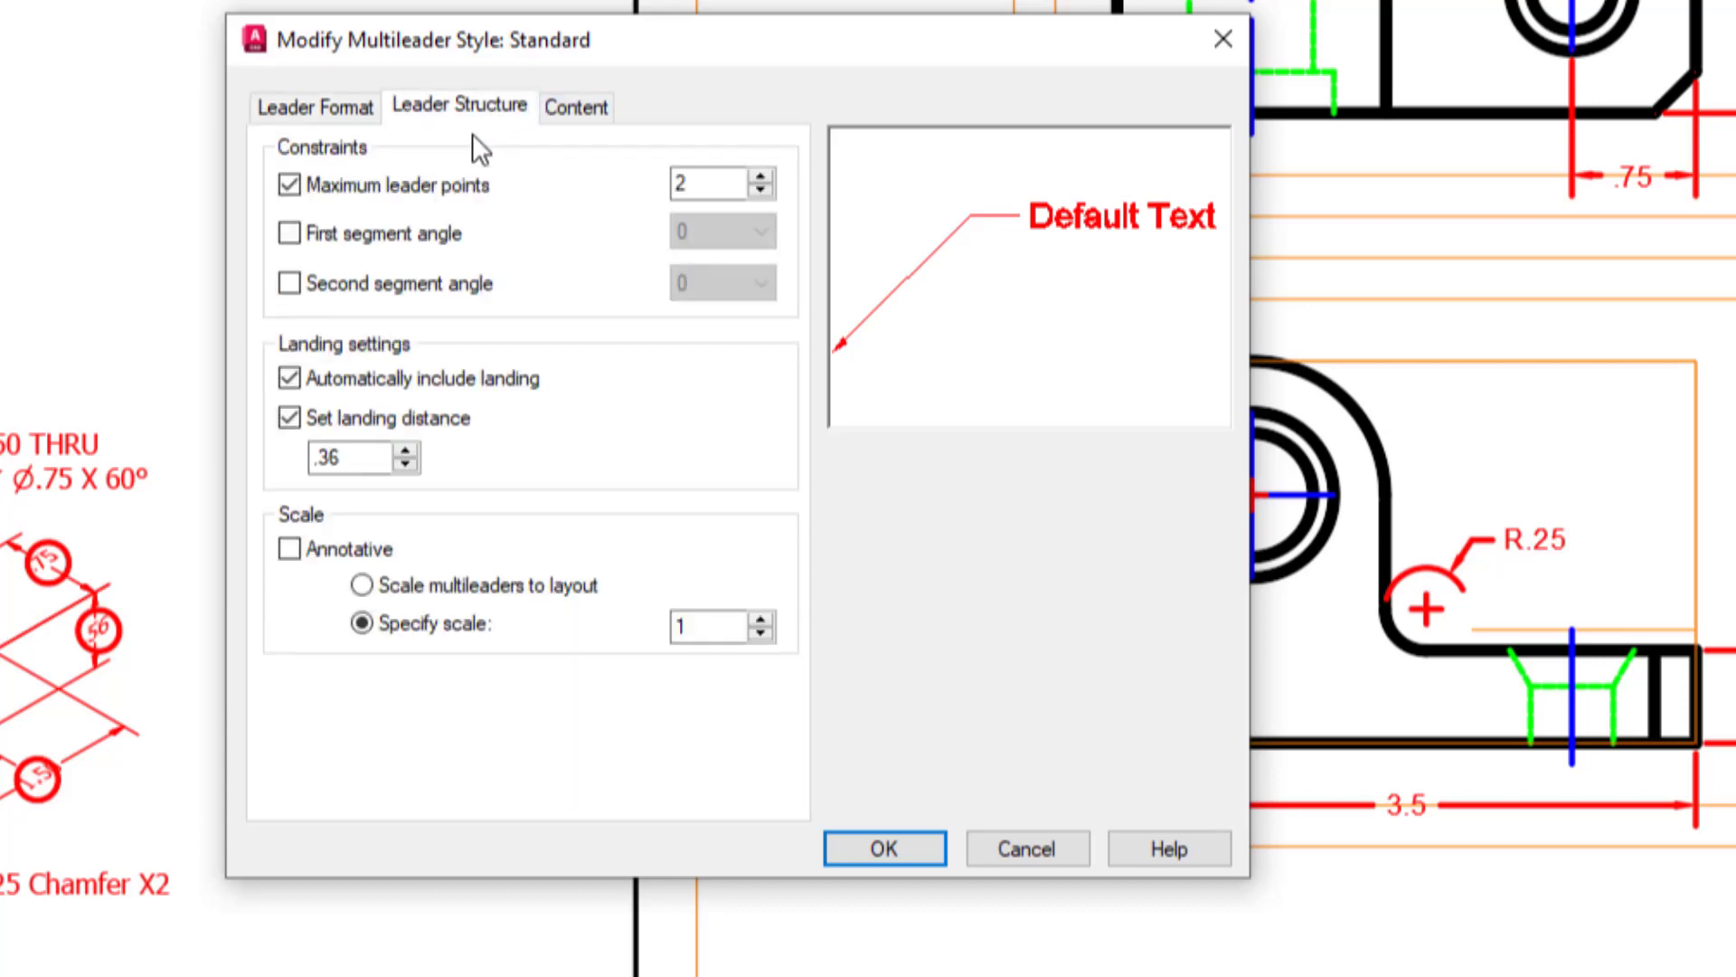
{"action": "left_click", "coordinate": [575, 108]}
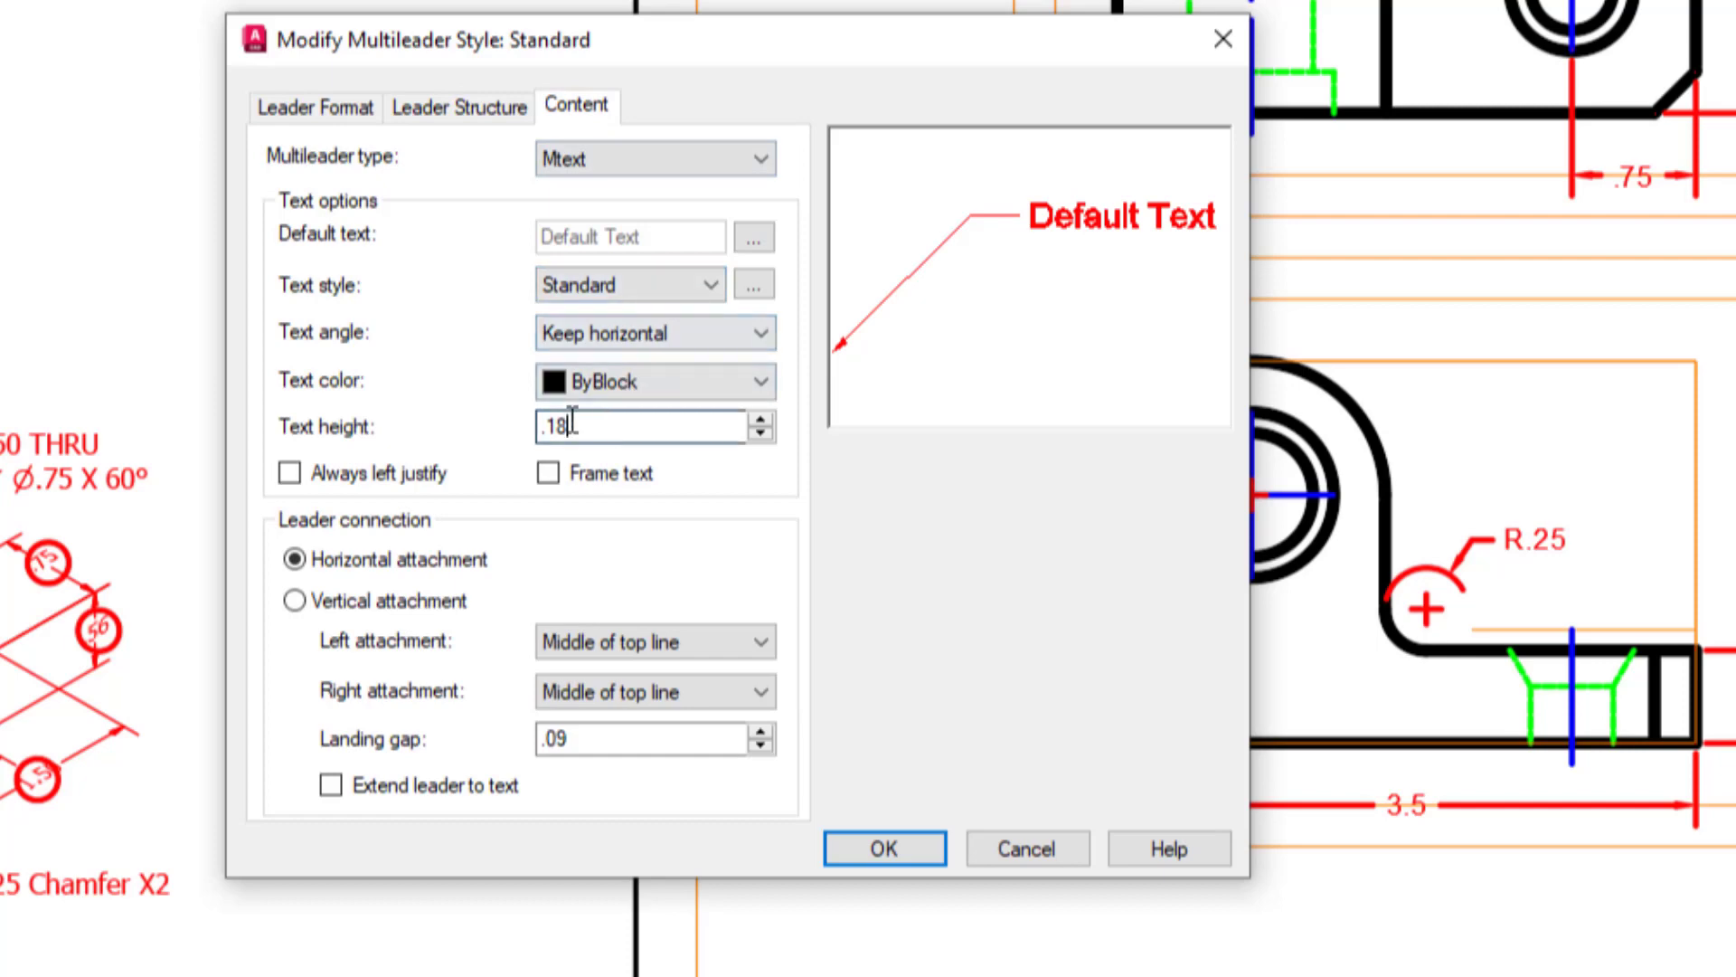
{"action": "type", "text": ".125"}
{"action": "left_click", "coordinate": [905, 854]}
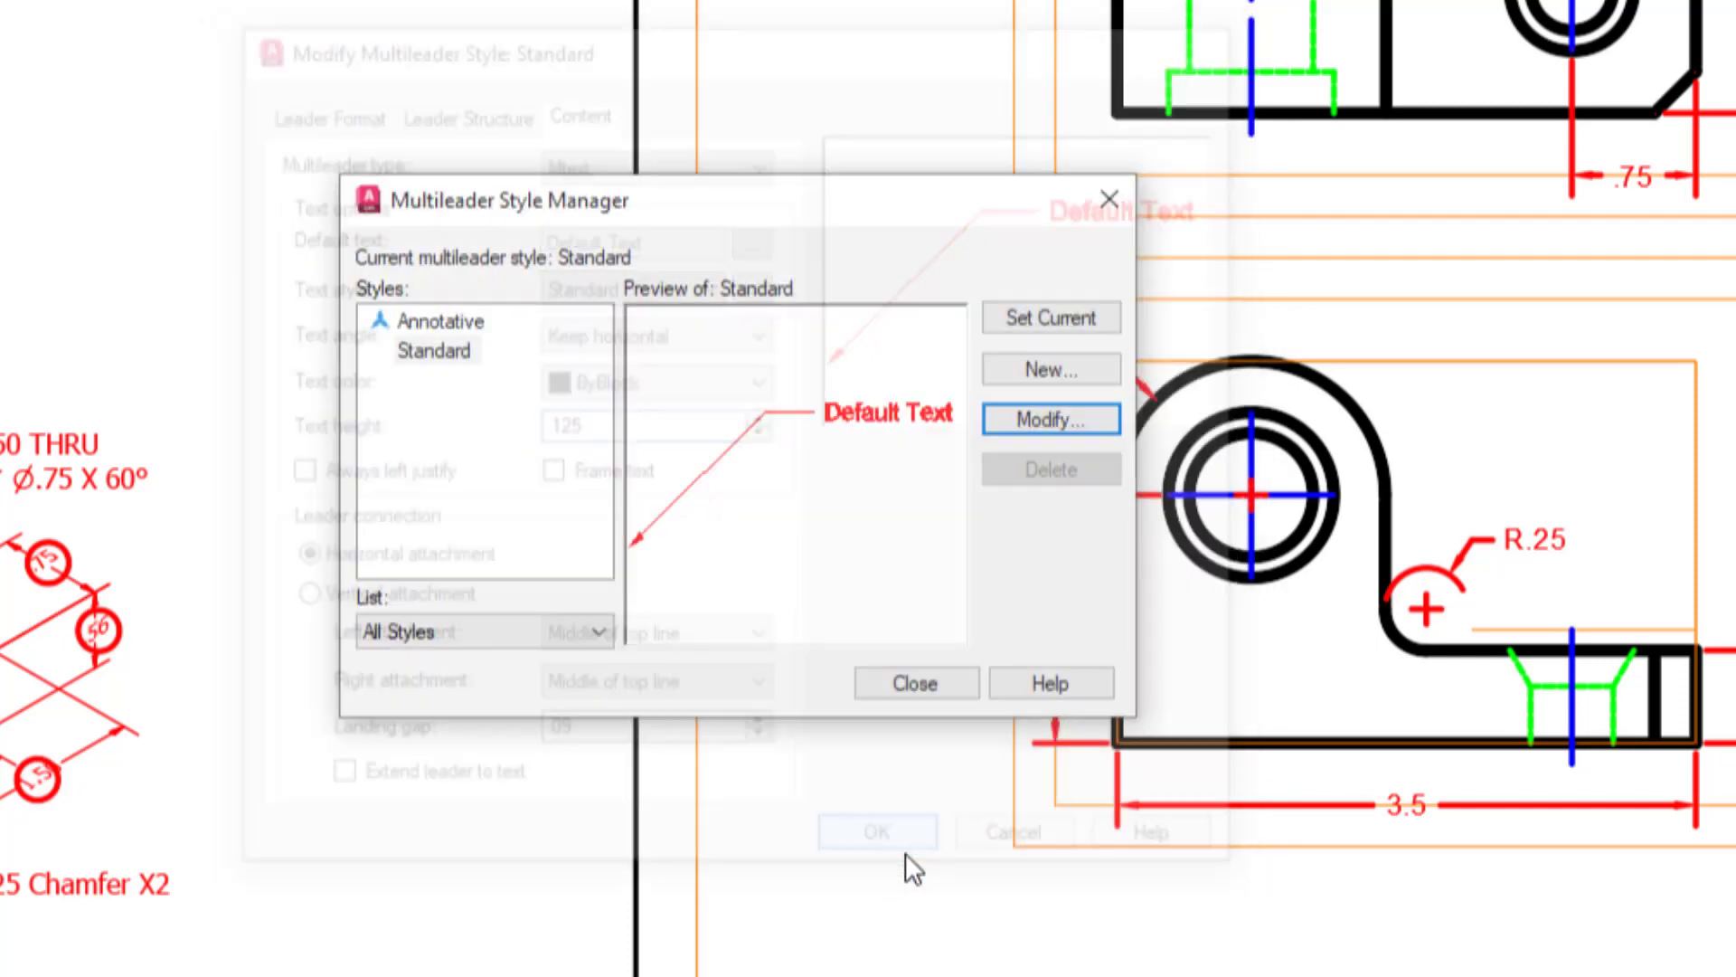
{"action": "left_click", "coordinate": [1025, 318]}
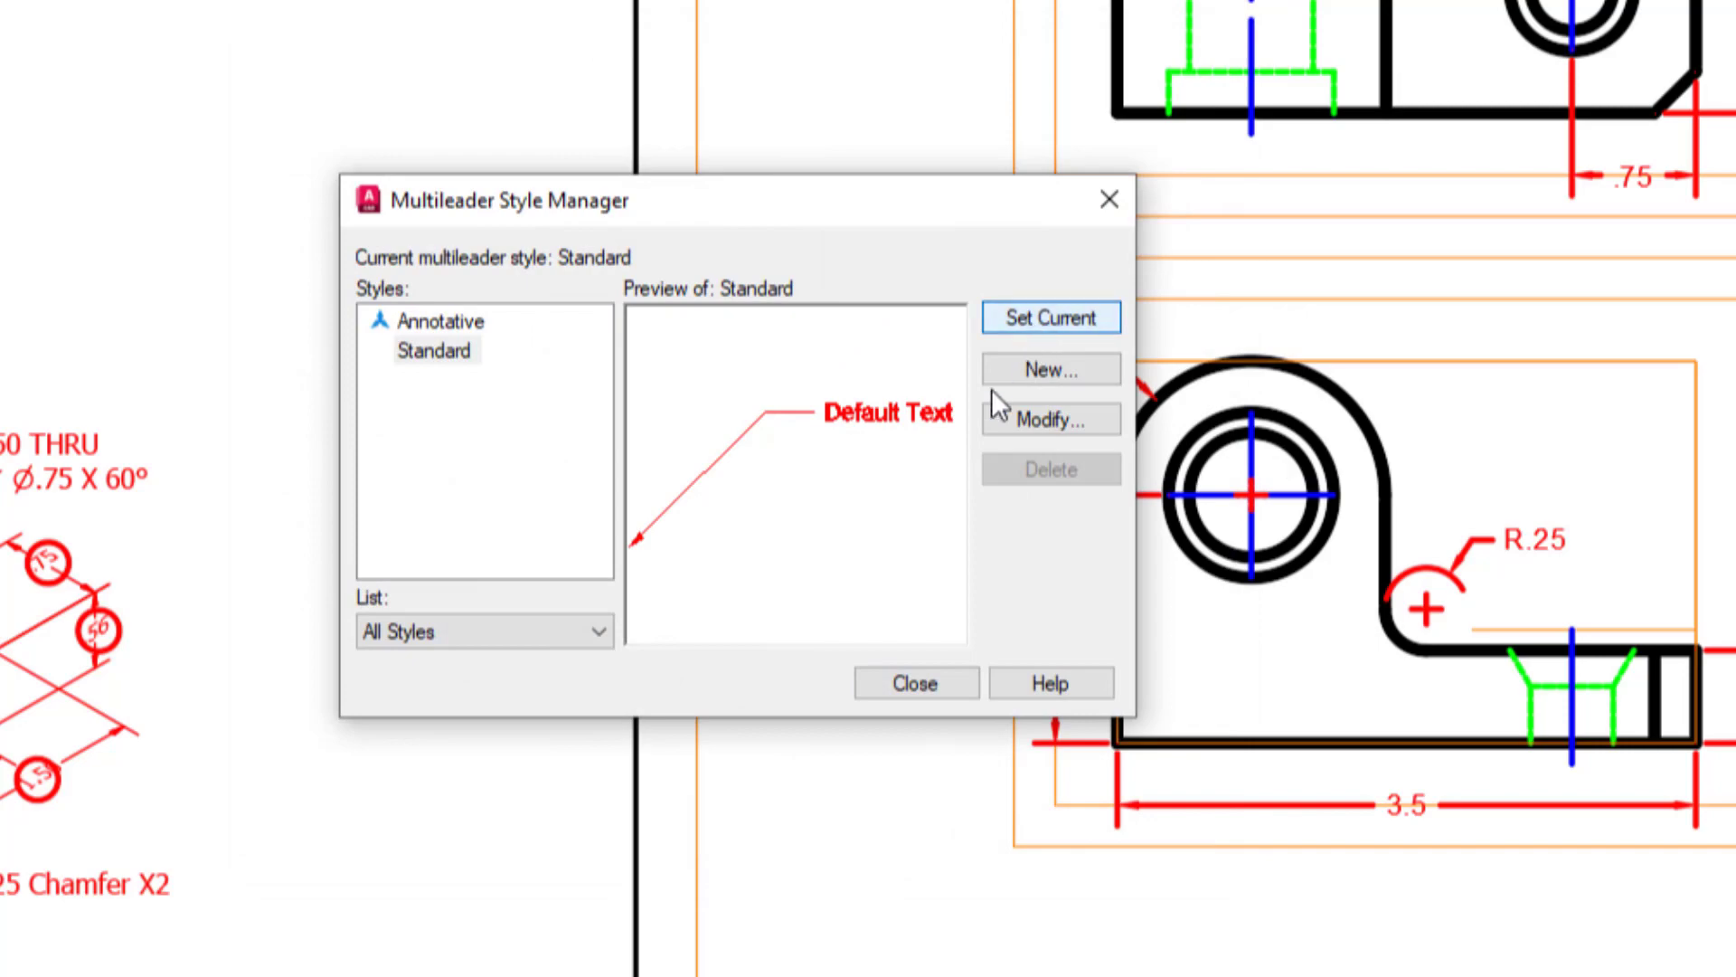
{"action": "left_click", "coordinate": [923, 677]}
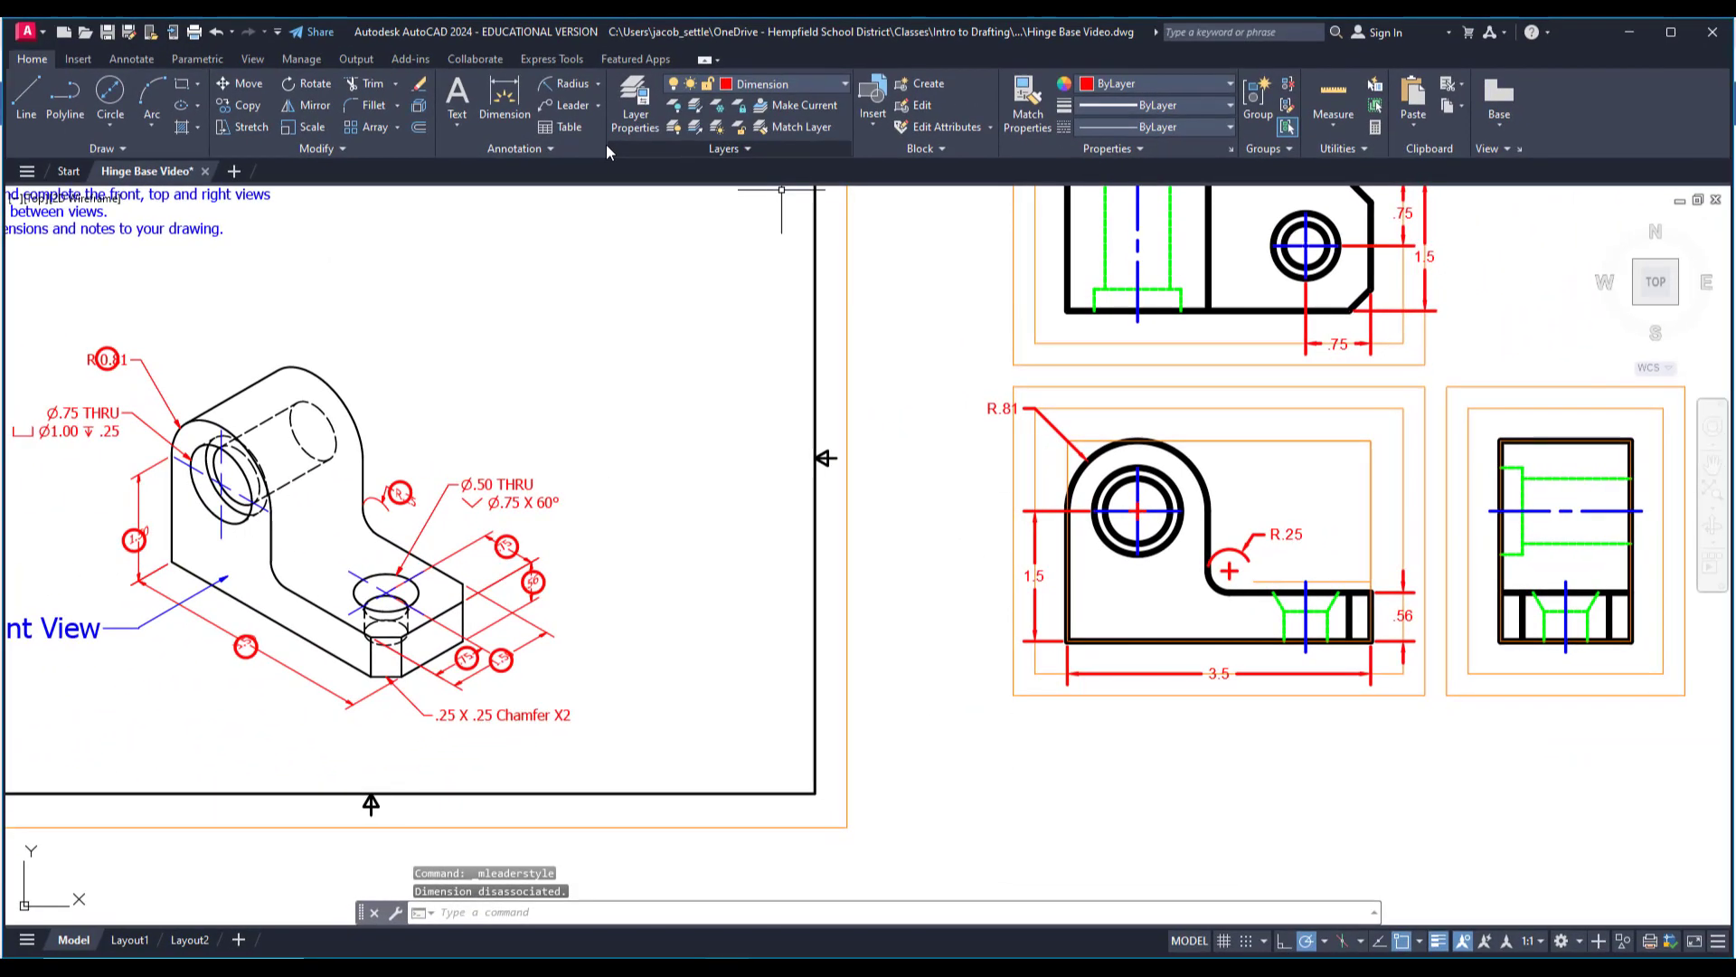
Start a multileader with its arrowhead on the top view's lower chamfer and its landing on the corner of the inner orange guide rectangle.
{"action": "left_click", "coordinate": [571, 105]}
{"action": "middle_click_drag", "start_coordinate": [1282, 433], "coordinate": [839, 519]}
{"action": "scroll", "coordinate": [922, 362], "scroll_direction": "up", "scroll_amount": 8}
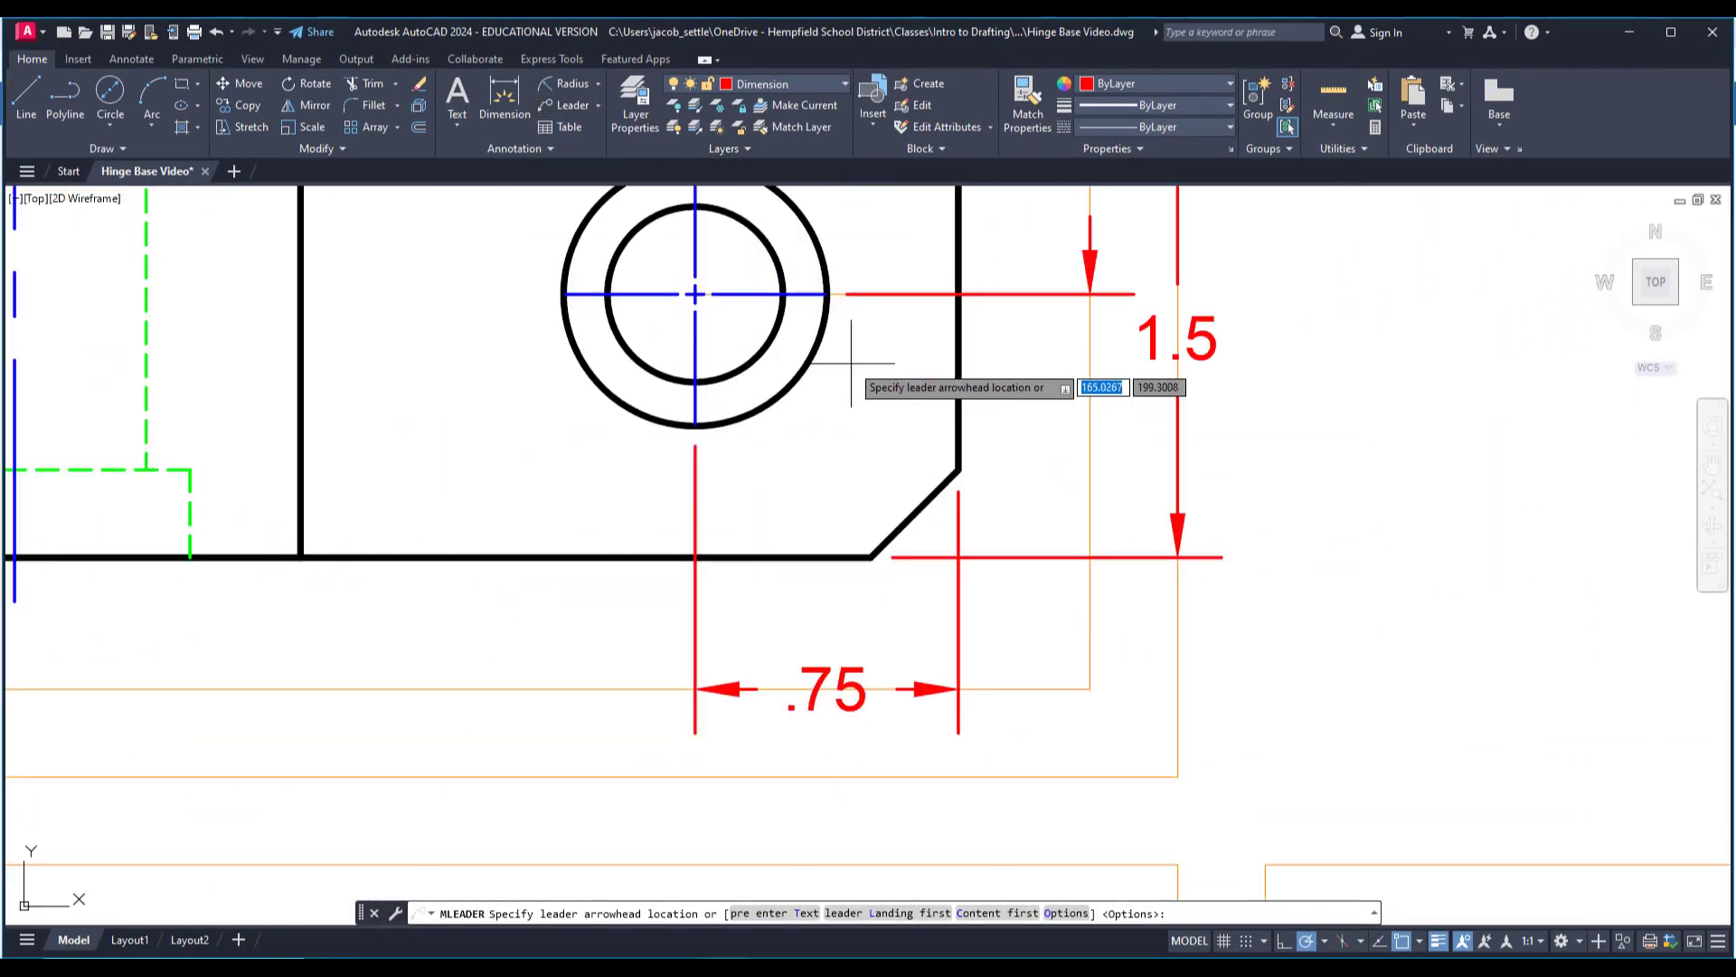
{"action": "left_click", "coordinate": [949, 602]}
{"action": "scroll", "coordinate": [960, 622], "scroll_direction": "down", "scroll_amount": 5}
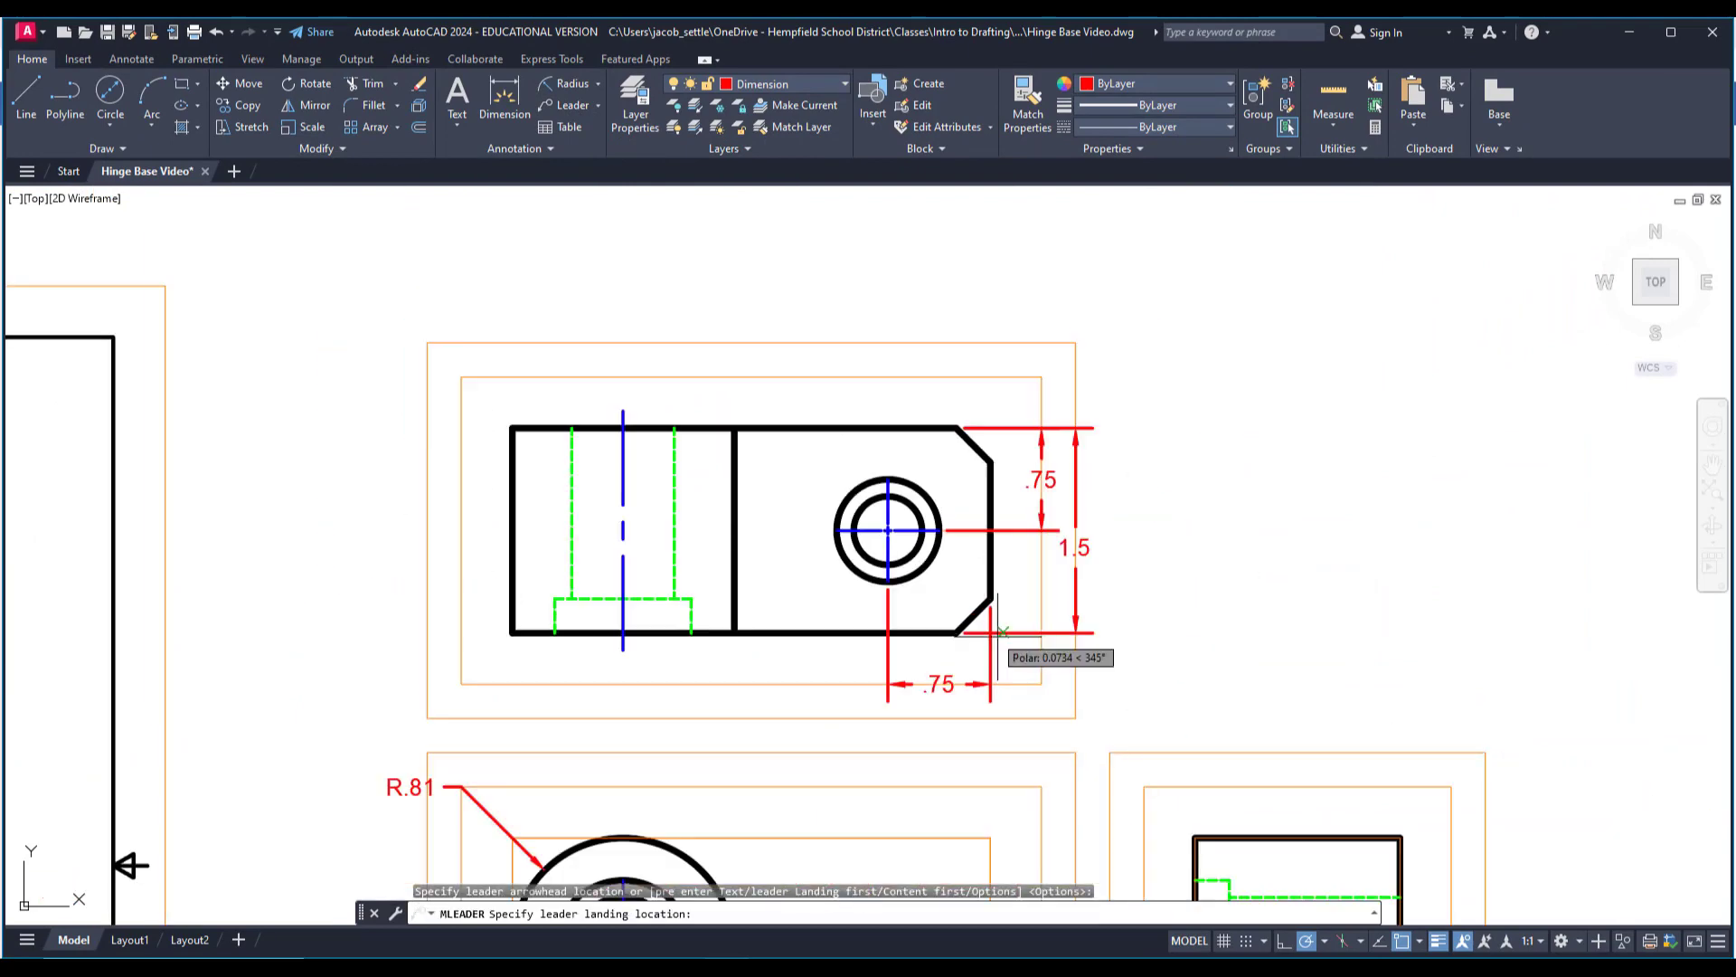
{"action": "scroll", "coordinate": [1008, 687], "scroll_direction": "up", "scroll_amount": 5}
{"action": "left_click", "coordinate": [1049, 690]}
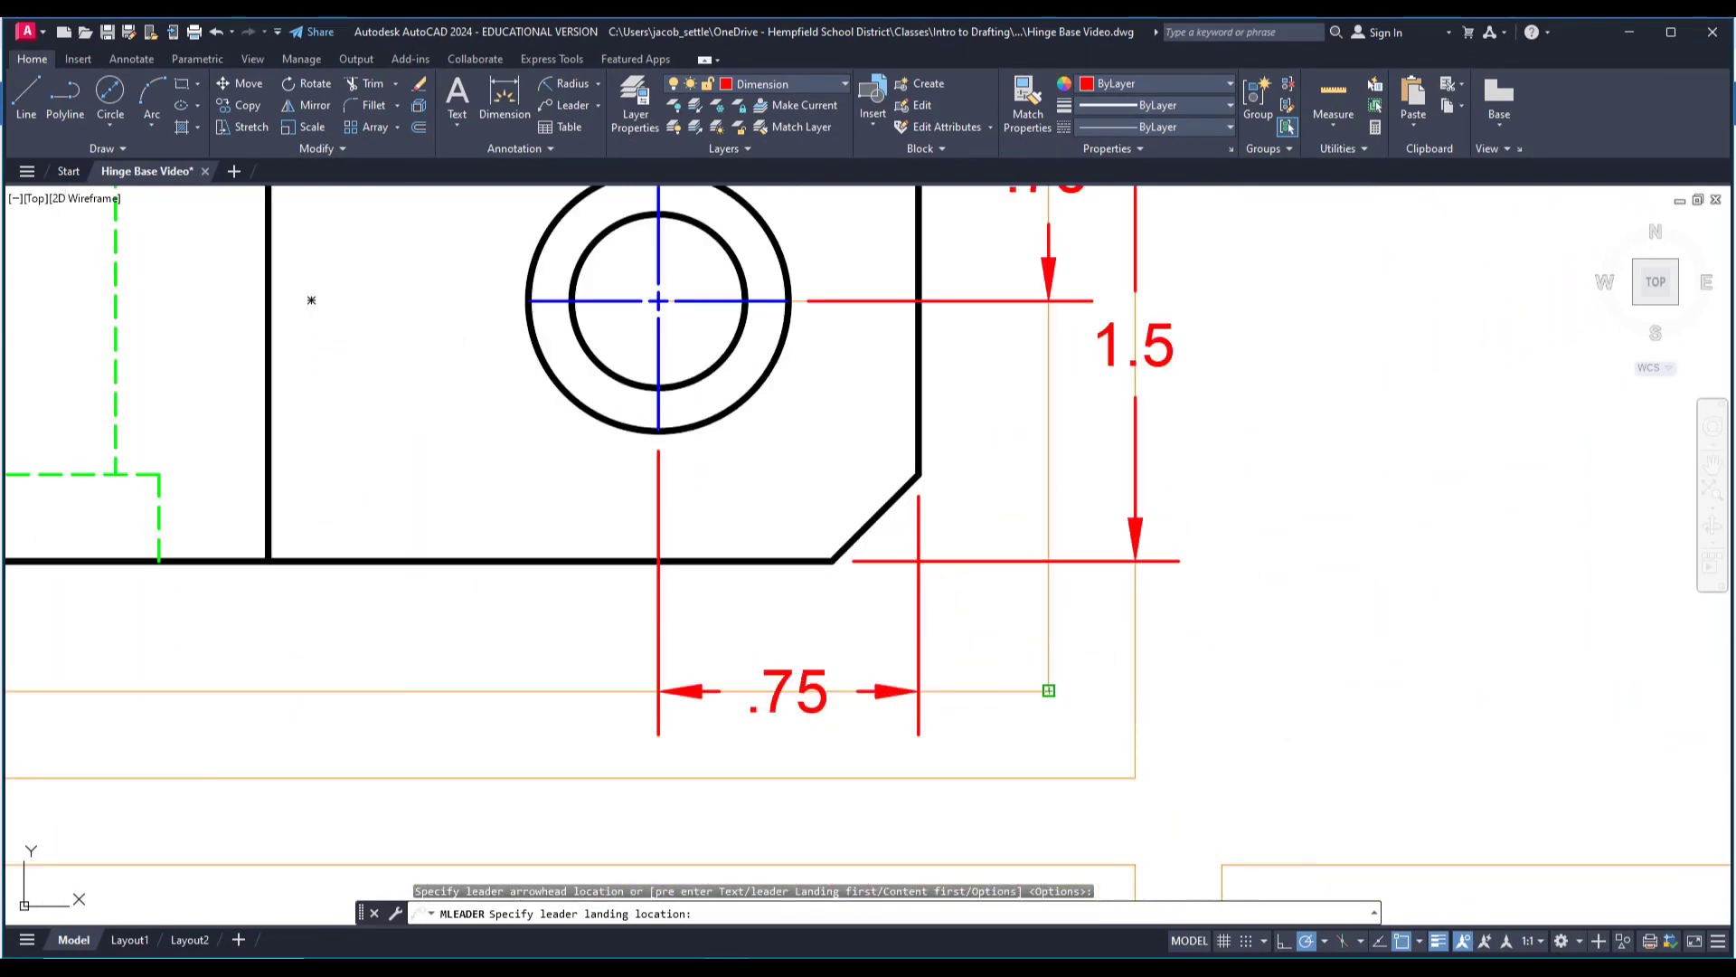
Enter the note ".25 X .25 CHAMFER" on the top view's chamfer leader and finish the text.
{"action": "scroll", "coordinate": [1193, 655], "scroll_direction": "down", "scroll_amount": 3}
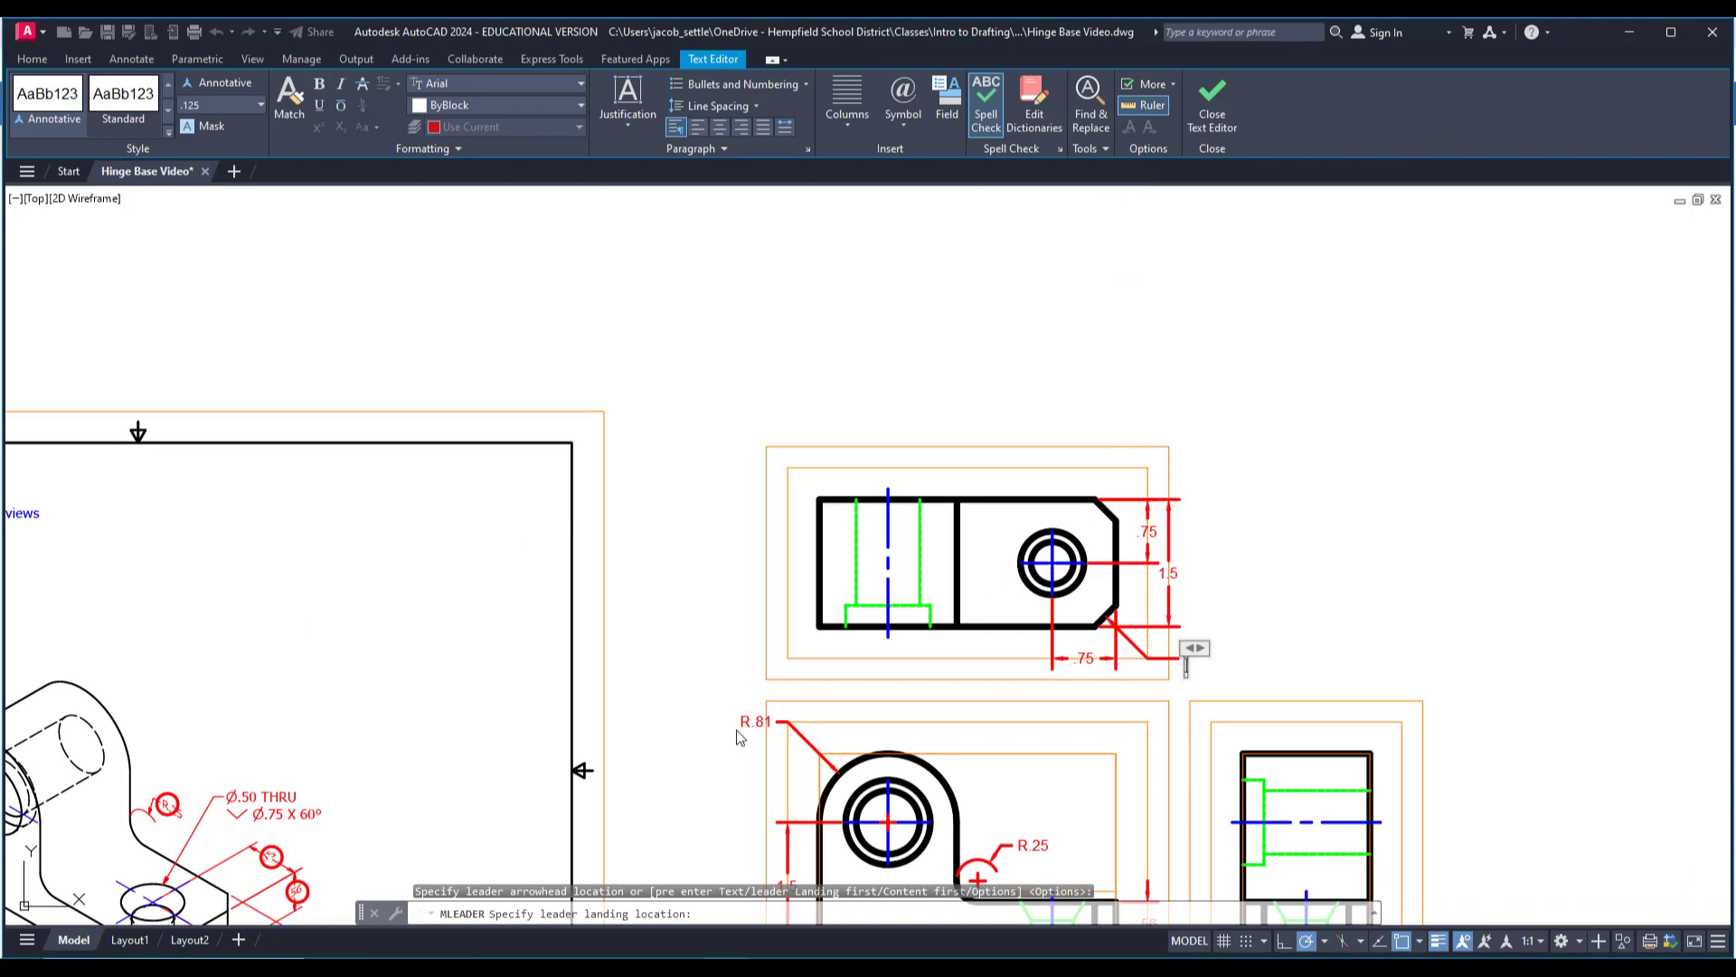
{"action": "middle_click_drag", "start_coordinate": [737, 731], "coordinate": [1004, 447]}
{"action": "middle_click_drag", "start_coordinate": [1342, 425], "coordinate": [1000, 512]}
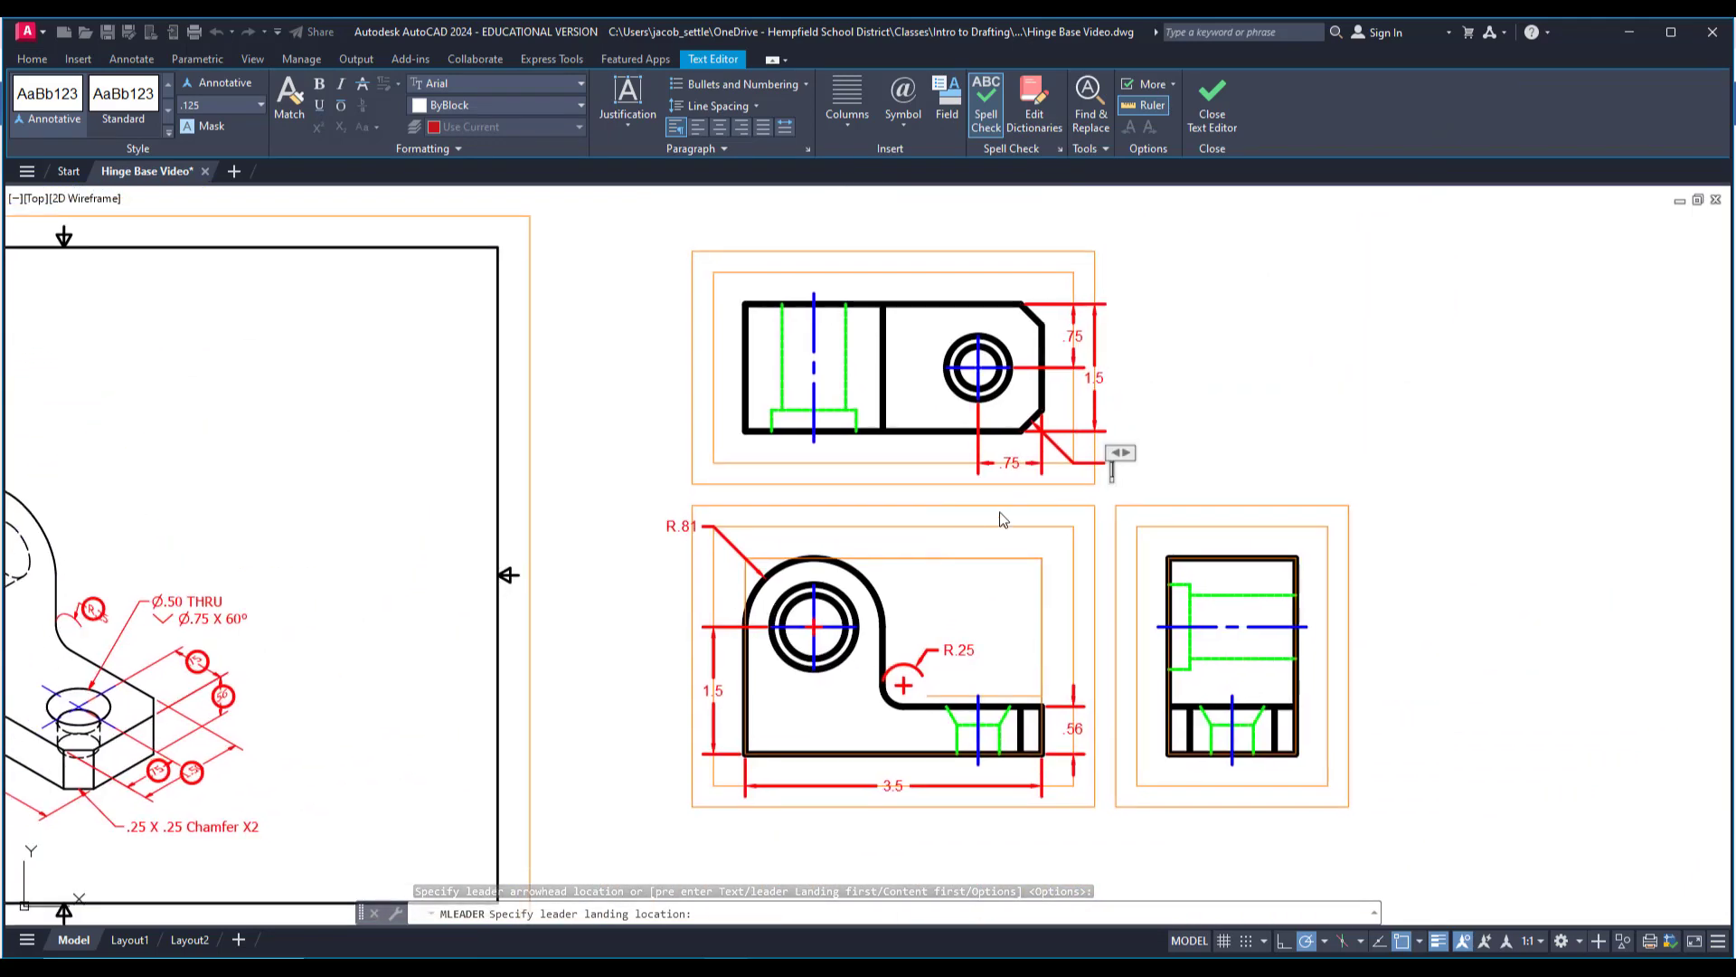
{"action": "scroll", "coordinate": [1104, 487], "scroll_direction": "up", "scroll_amount": 2}
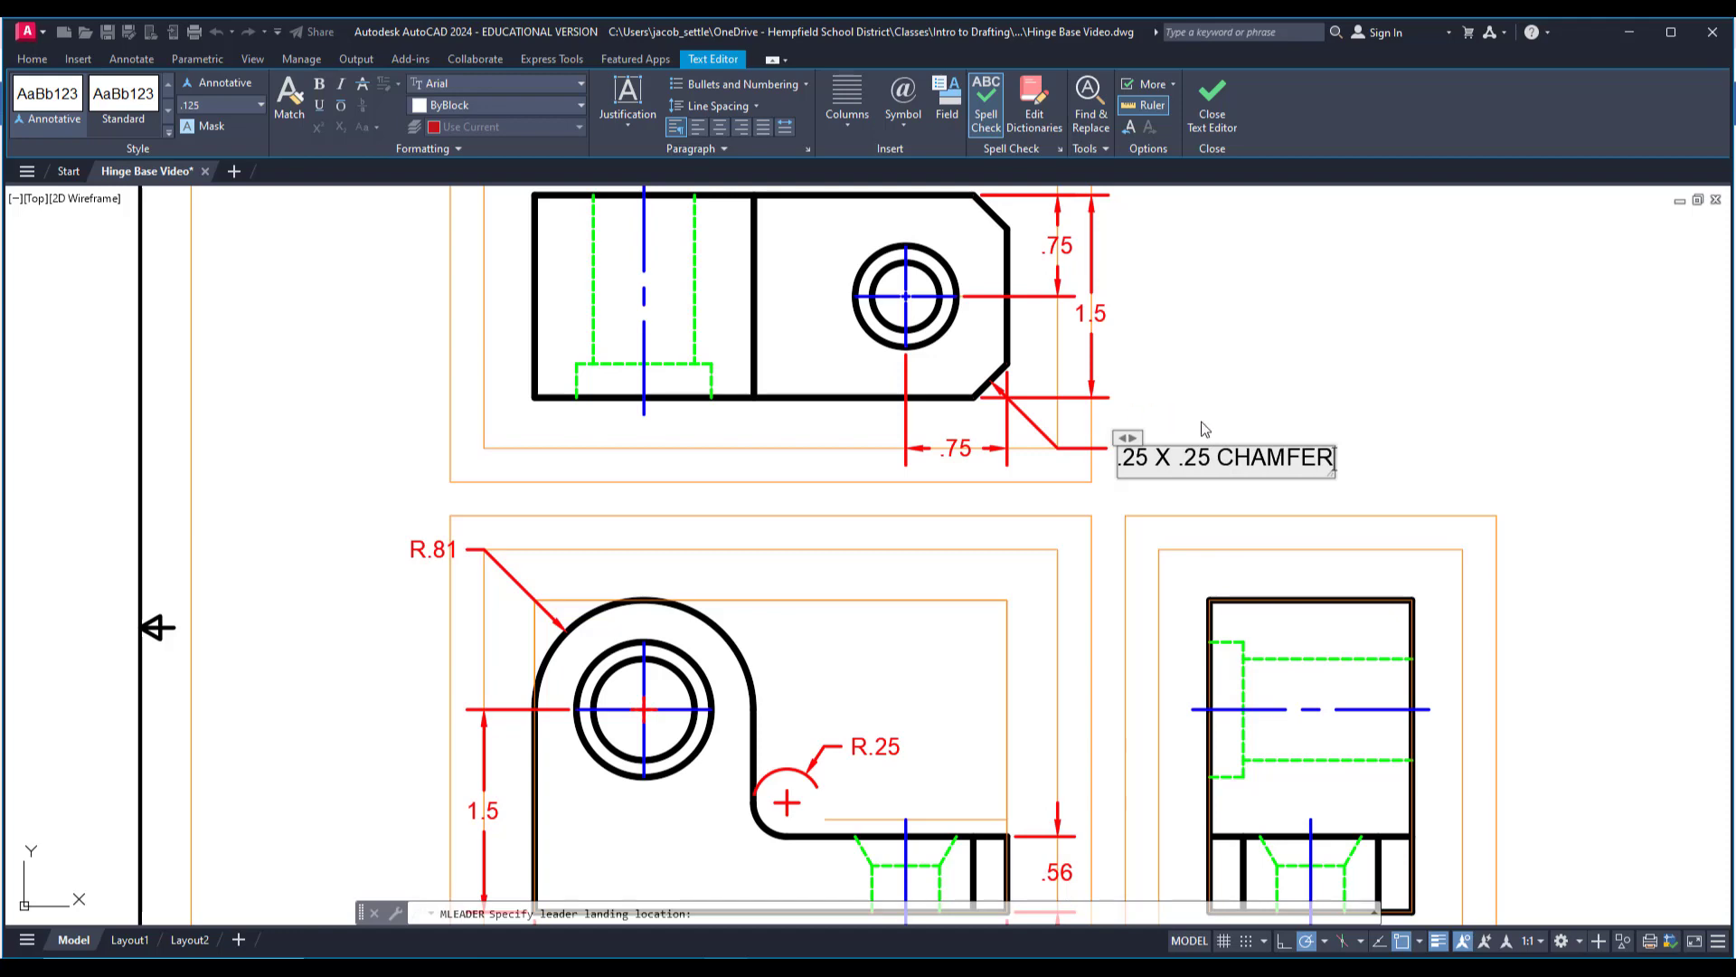
{"action": "scroll", "coordinate": [1203, 428], "scroll_direction": "down", "scroll_amount": 4}
{"action": "middle_click_drag", "start_coordinate": [1134, 416], "coordinate": [1118, 447]}
{"action": "scroll", "coordinate": [1180, 441], "scroll_direction": "up", "scroll_amount": 2}
{"action": "left_click", "coordinate": [1251, 403]}
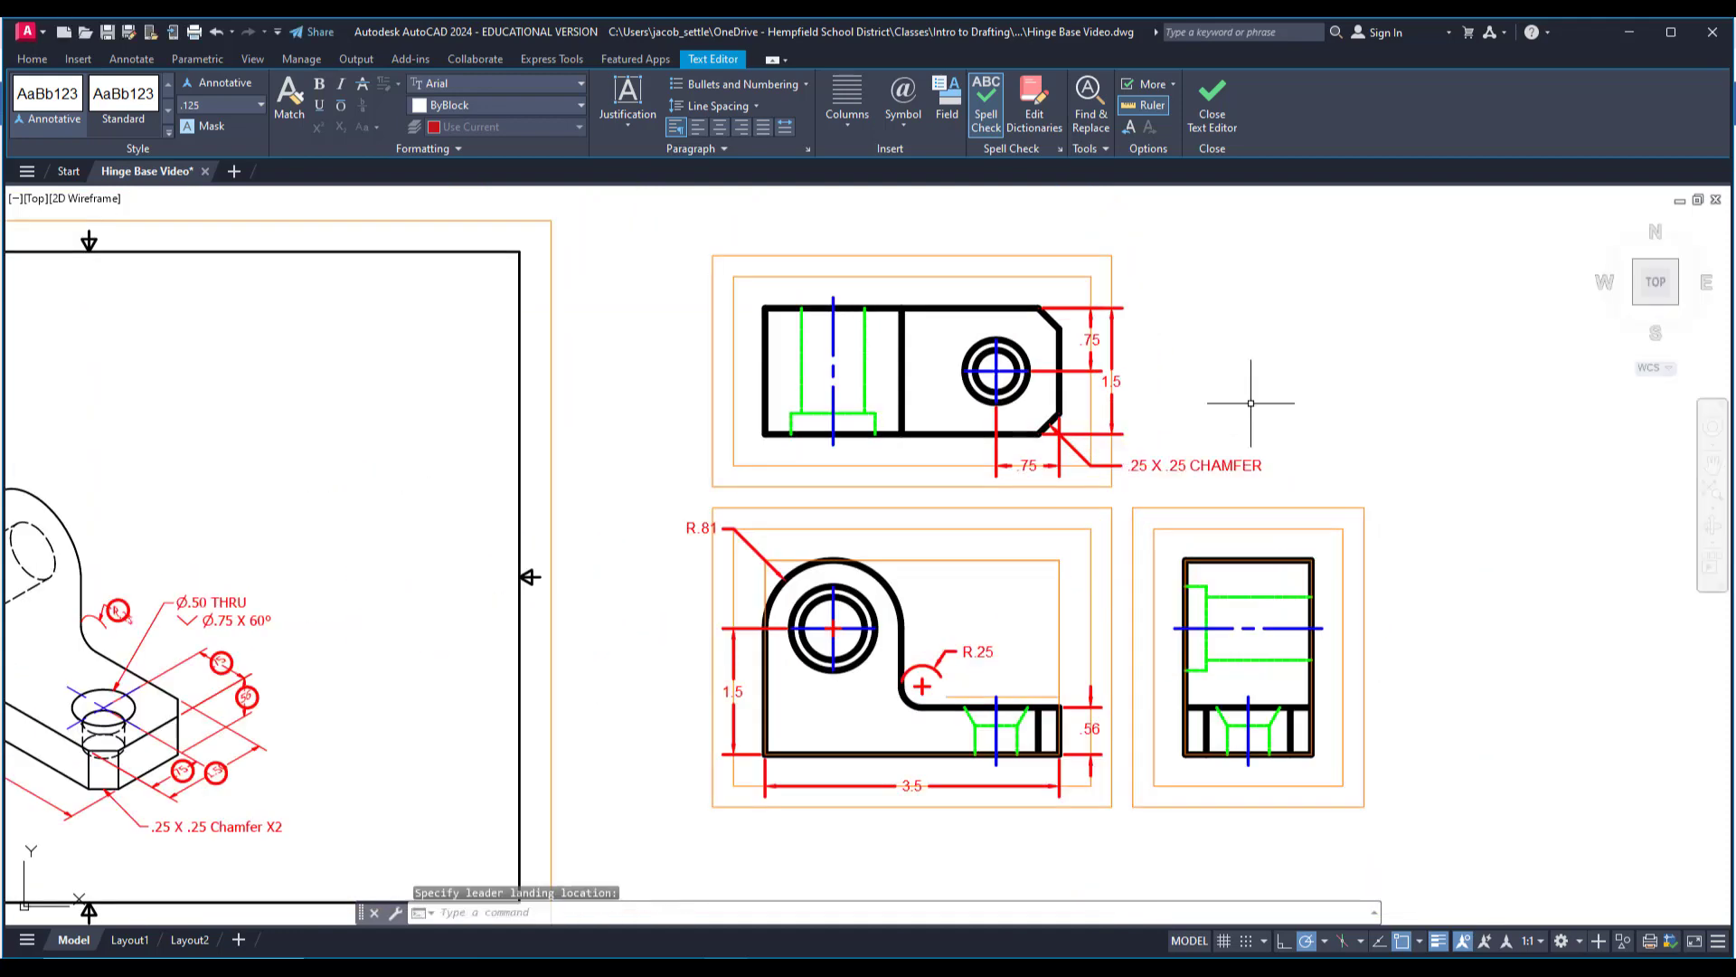
Append "X2" to the top view's chamfer note so that it reads ".25 X .25 CHAMFER X2".
{"action": "scroll", "coordinate": [1145, 468], "scroll_direction": "up", "scroll_amount": 4}
{"action": "scroll", "coordinate": [1217, 478], "scroll_direction": "down", "scroll_amount": 4}
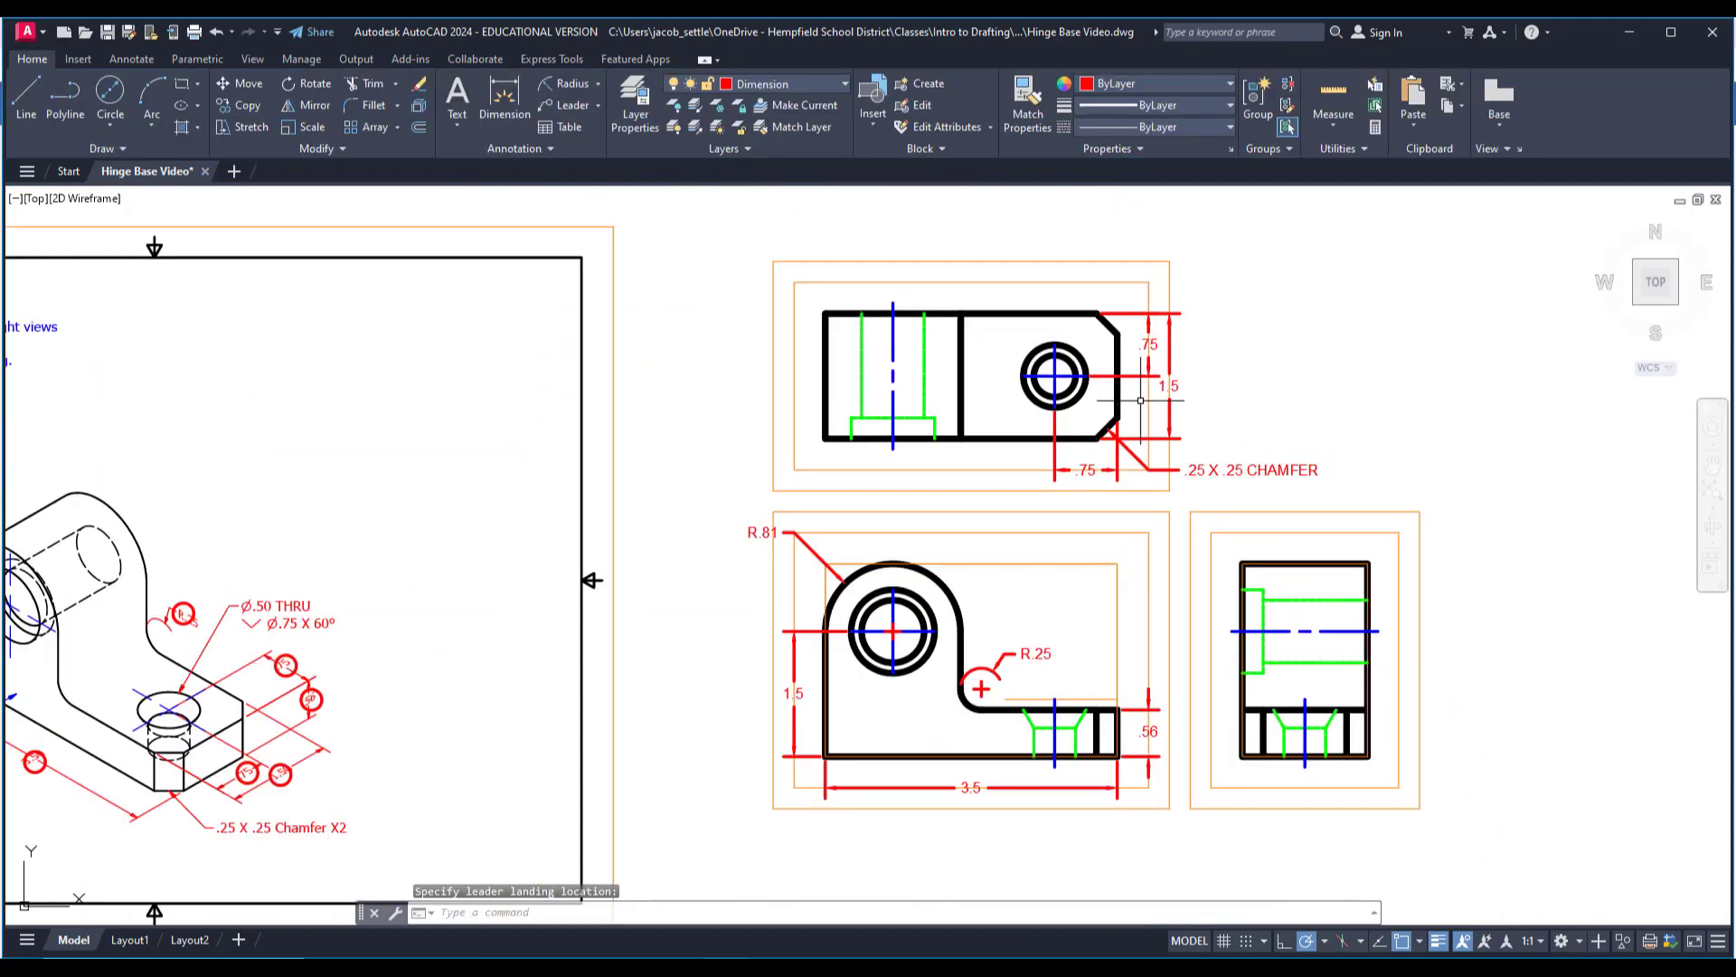
{"action": "middle_click_drag", "start_coordinate": [1140, 400], "coordinate": [1350, 362]}
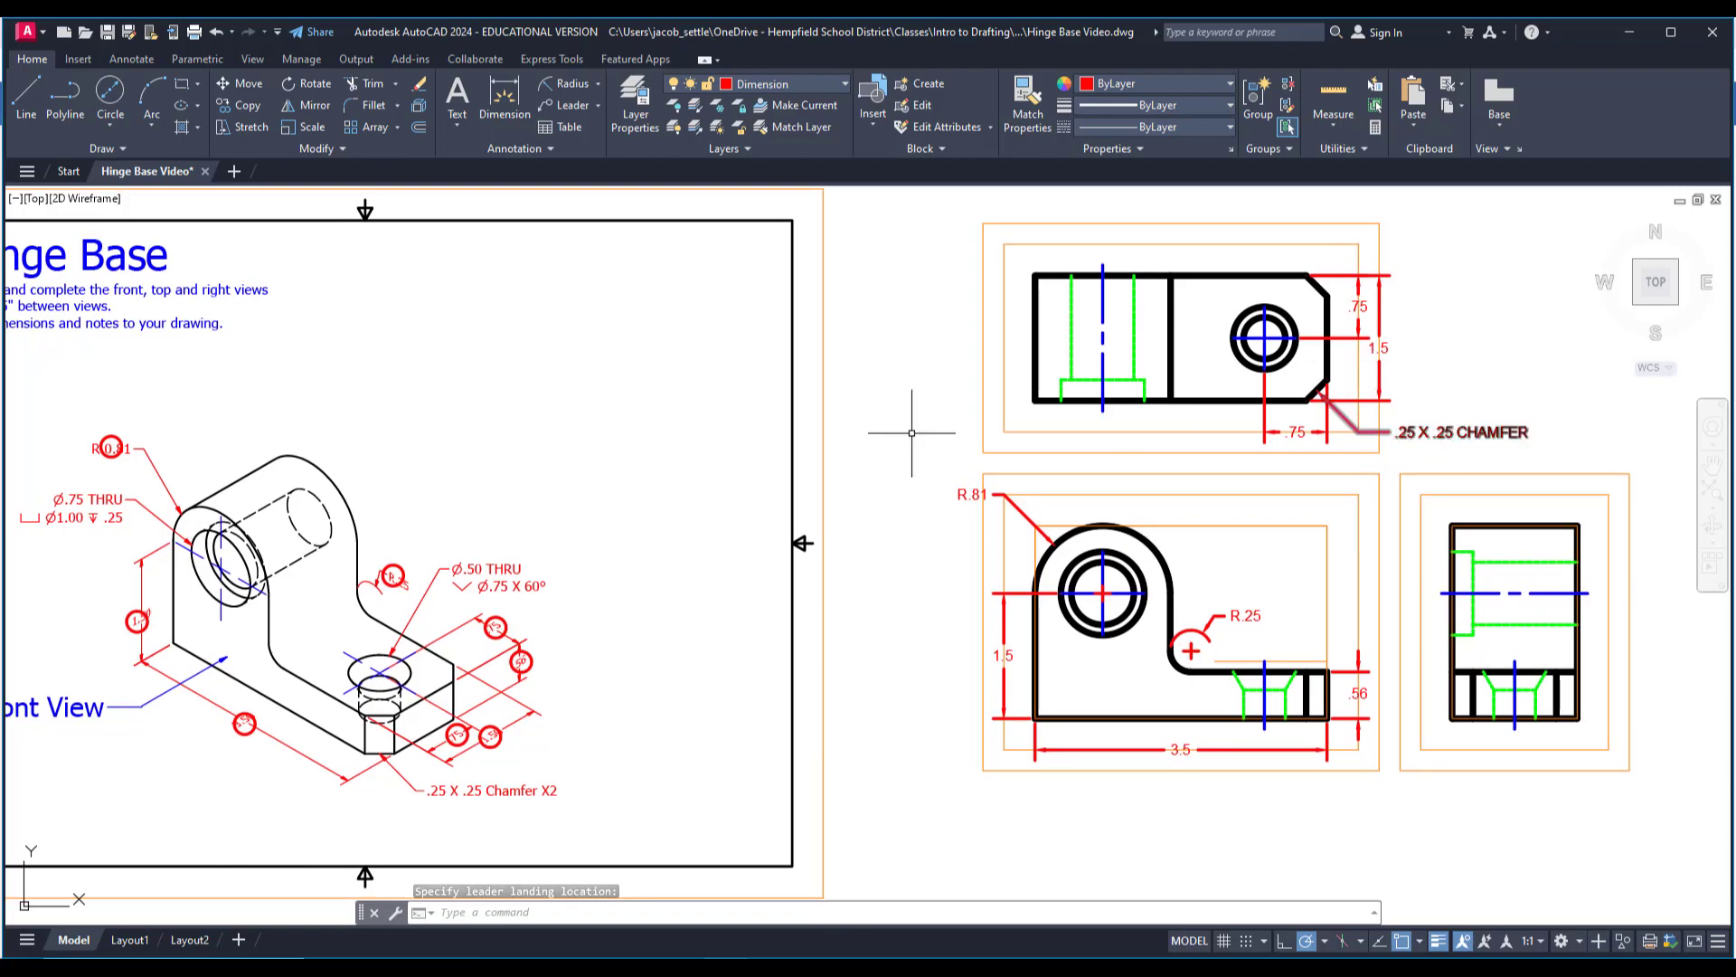
{"action": "middle_click_drag", "start_coordinate": [556, 545], "coordinate": [775, 498]}
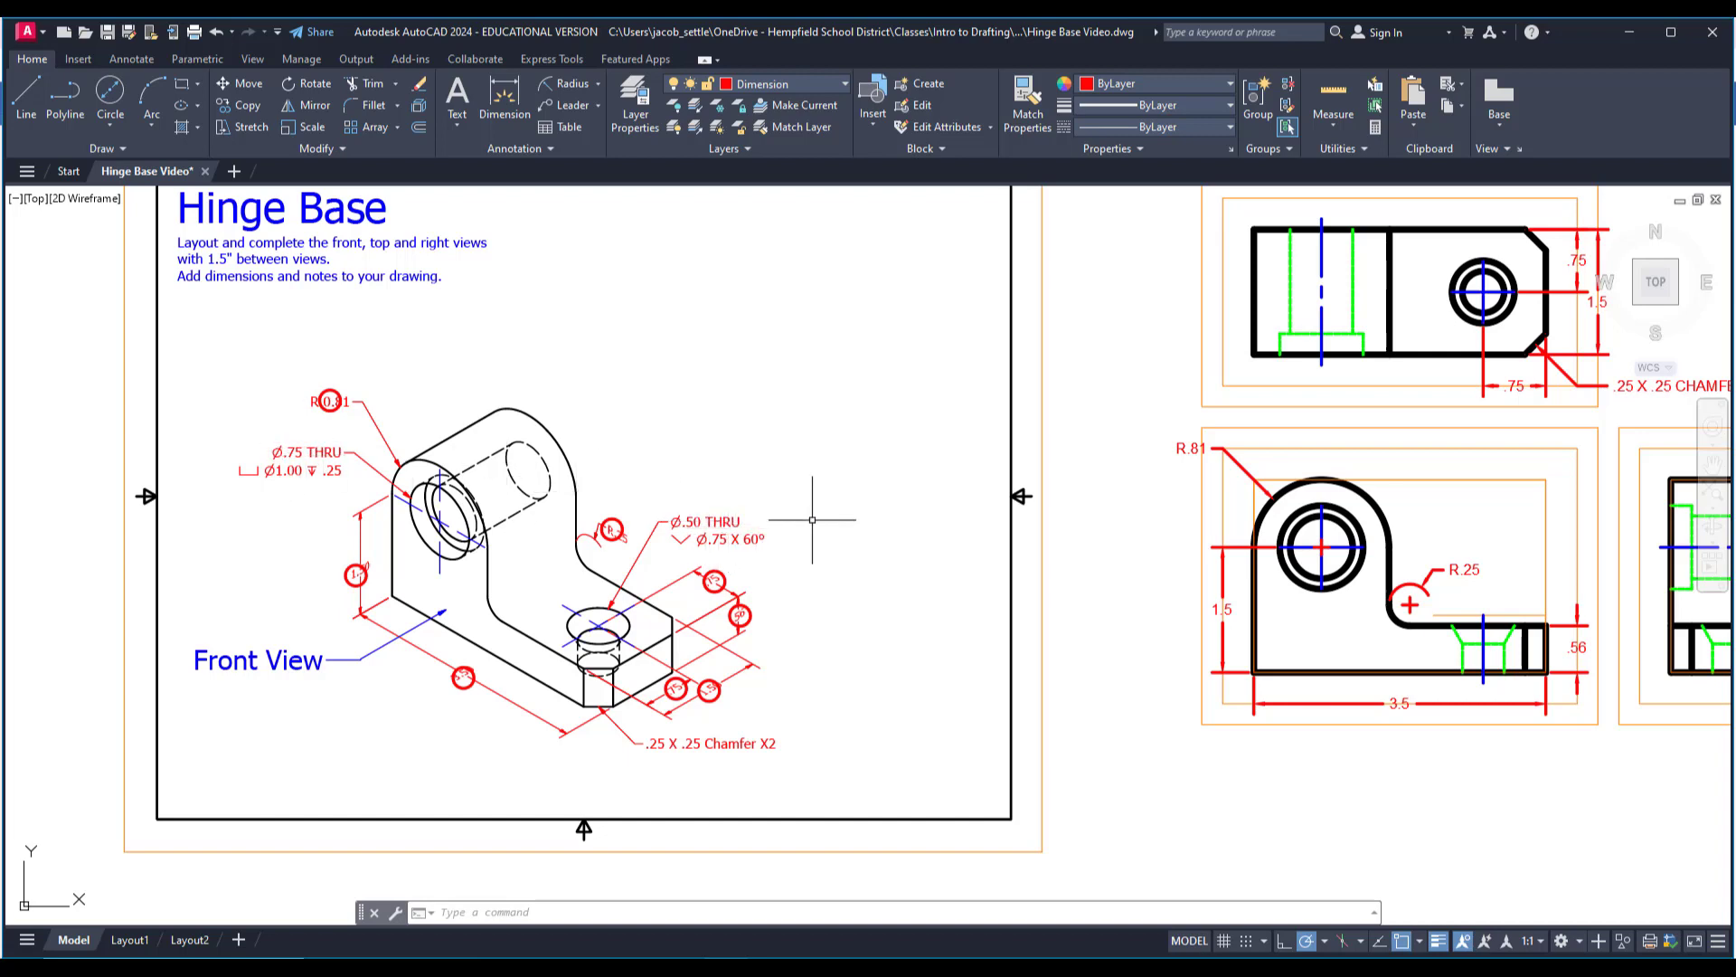
{"action": "middle_click_drag", "start_coordinate": [860, 527], "coordinate": [485, 542]}
{"action": "scroll", "coordinate": [1263, 428], "scroll_direction": "up", "scroll_amount": 4}
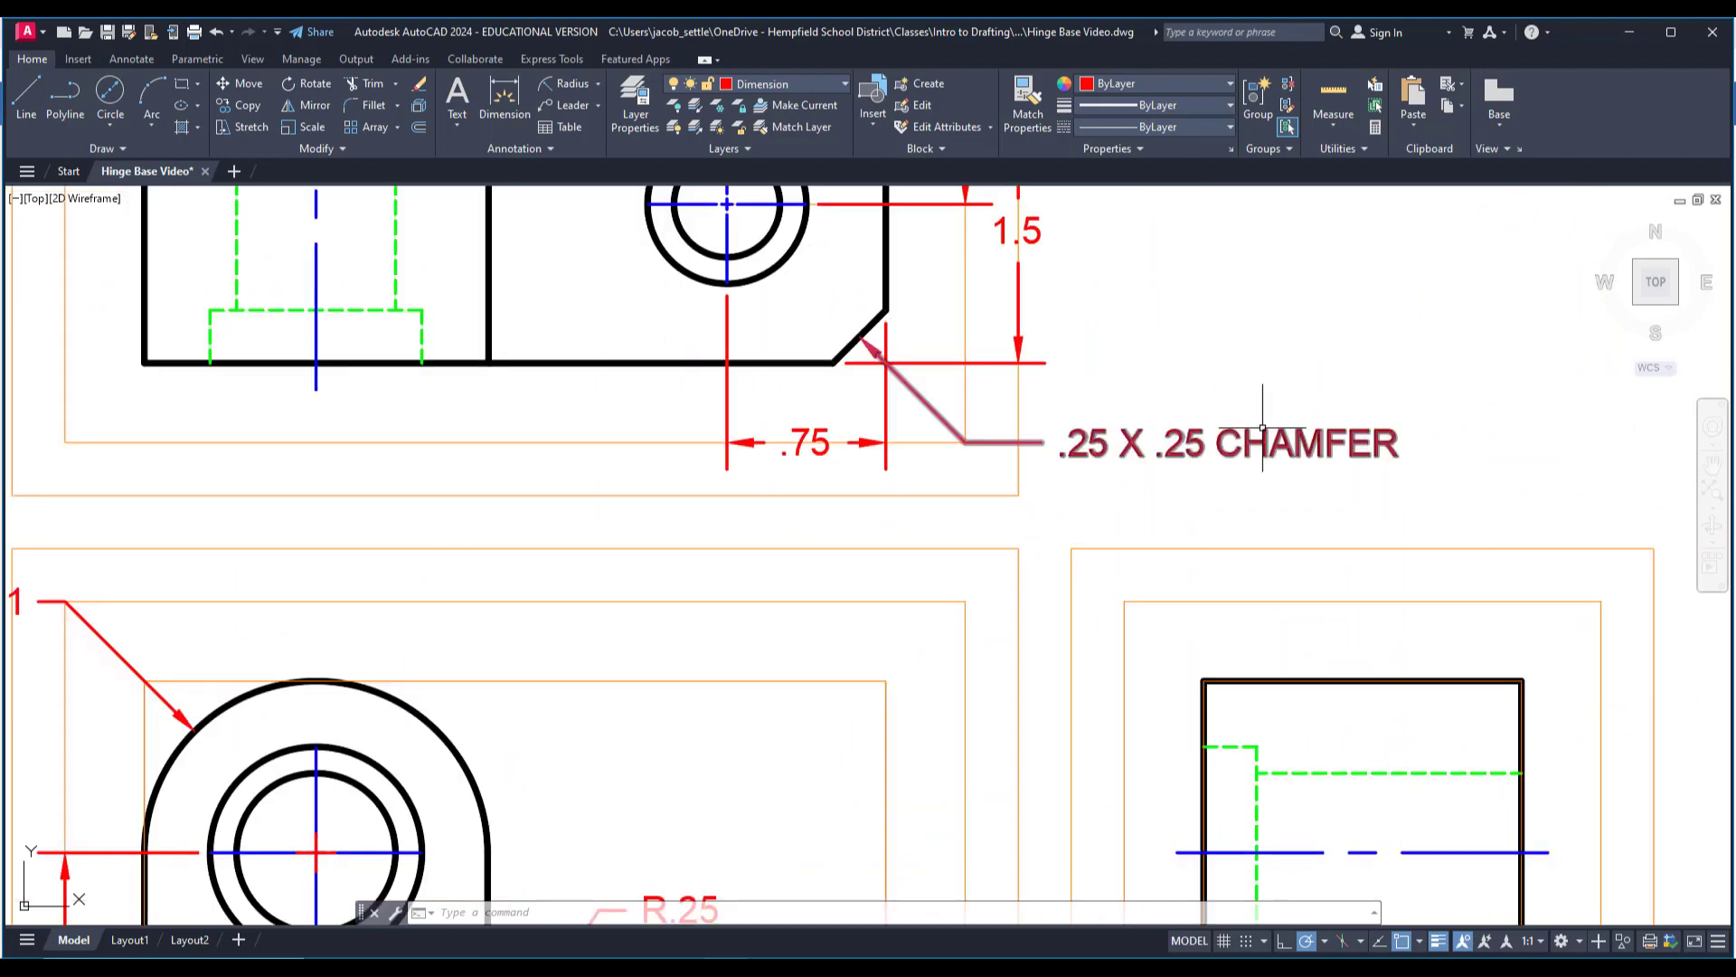
{"action": "double_click", "coordinate": [1300, 441]}
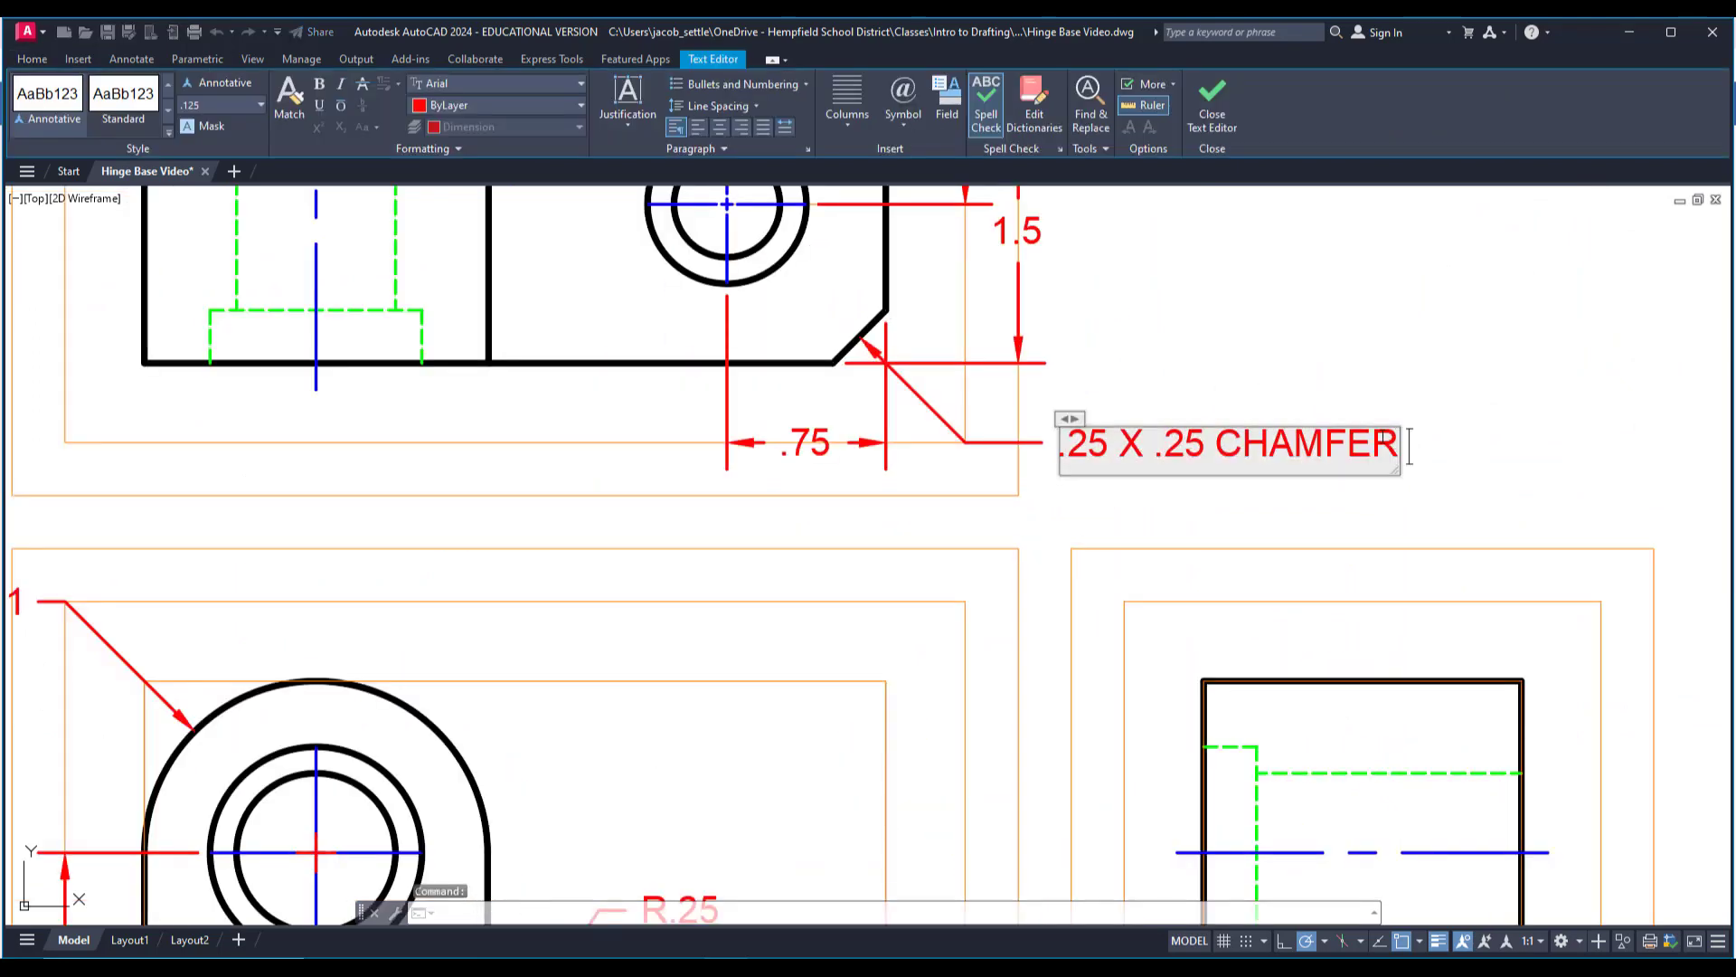
{"action": "left_click", "coordinate": [1325, 371]}
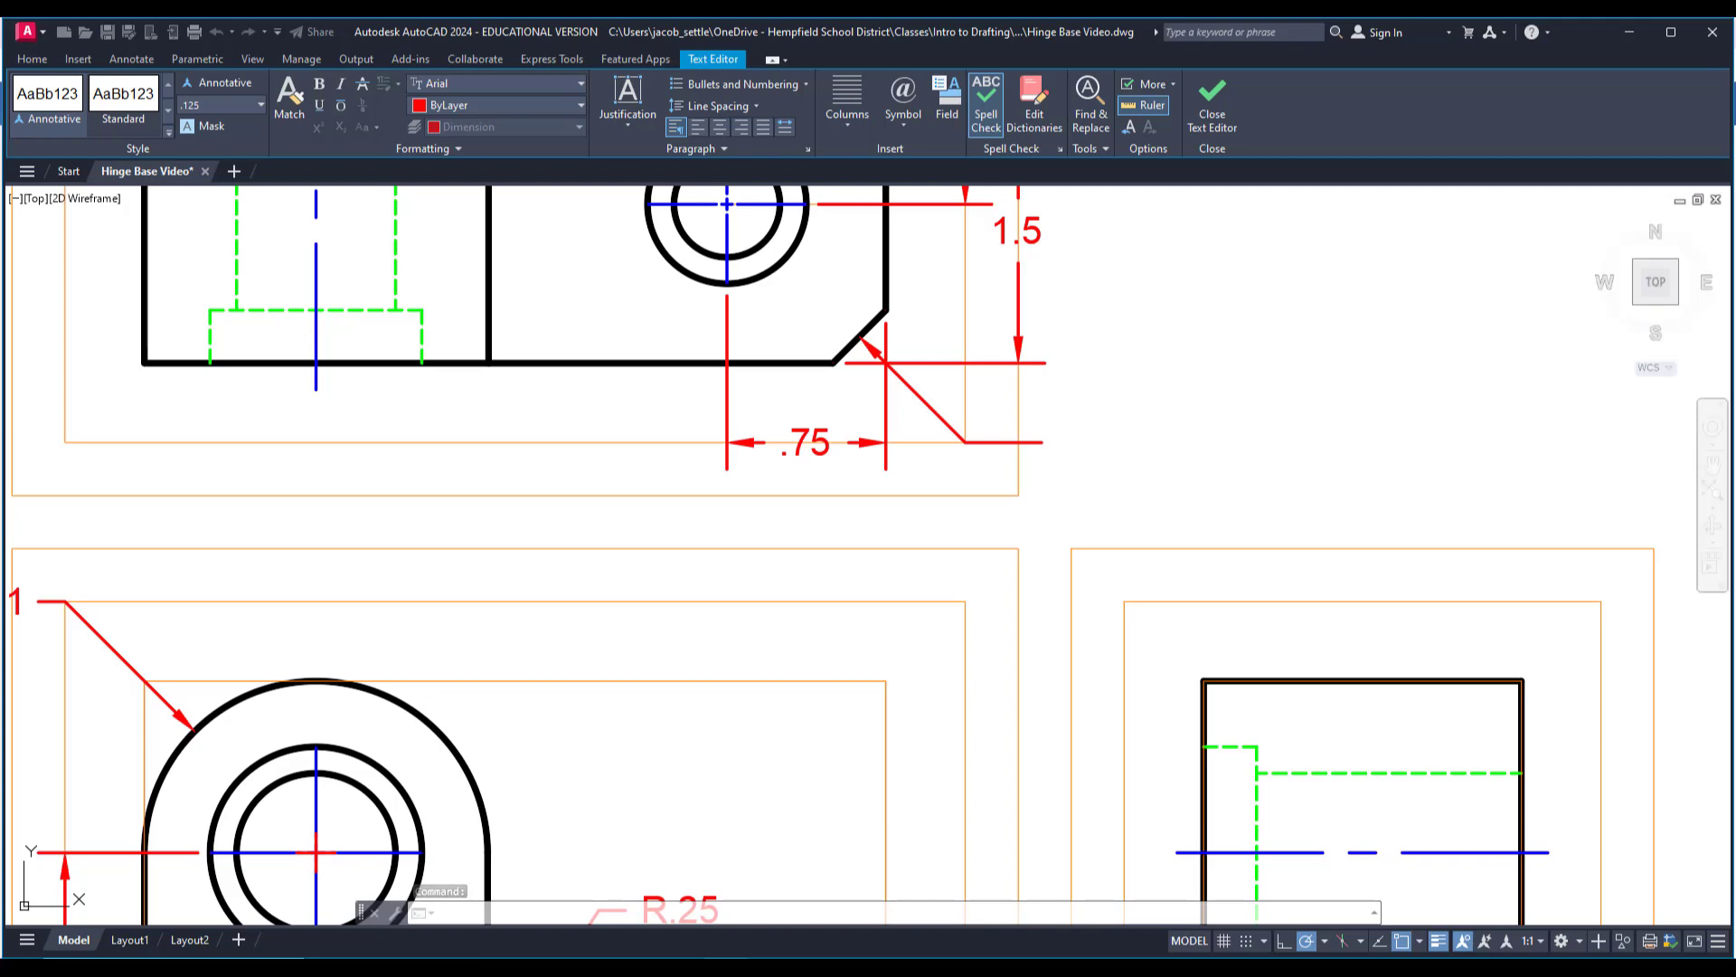
{"action": "scroll", "coordinate": [1248, 380], "scroll_direction": "down", "scroll_amount": 5}
Add a diameter dimension to the front view's inner hole circle, with its text on the orange guide line above the view.
{"action": "middle_click_drag", "start_coordinate": [737, 526], "coordinate": [1101, 477]}
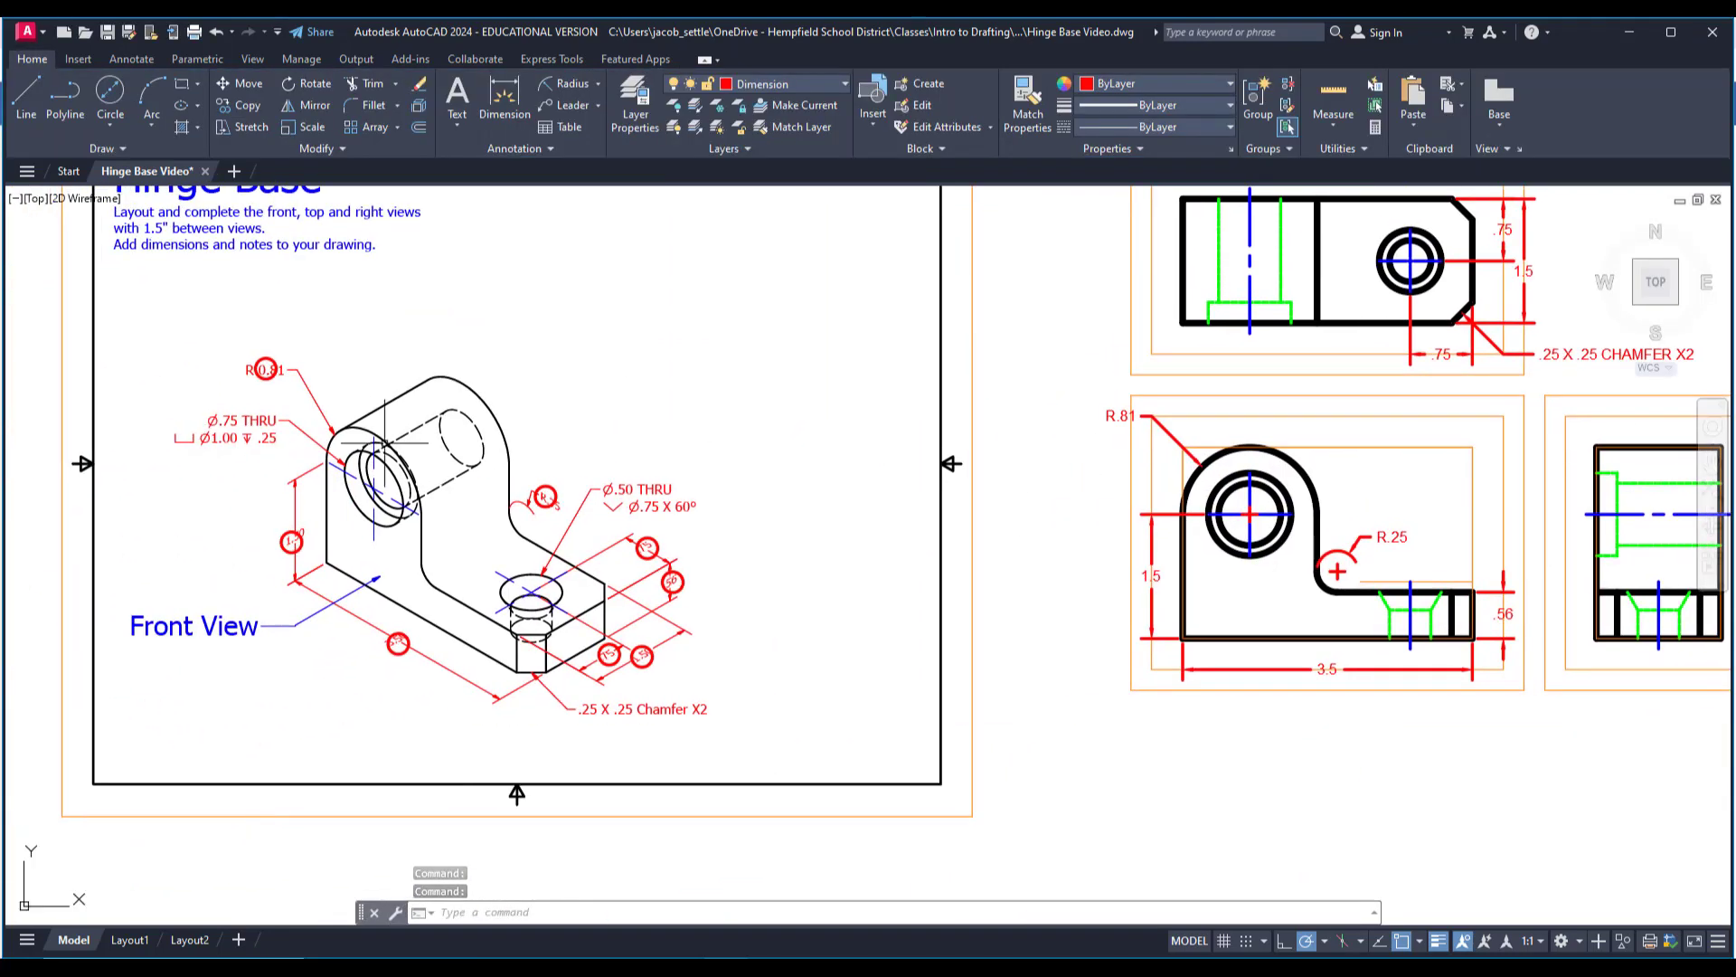
{"action": "middle_click_drag", "start_coordinate": [460, 474], "coordinate": [273, 490]}
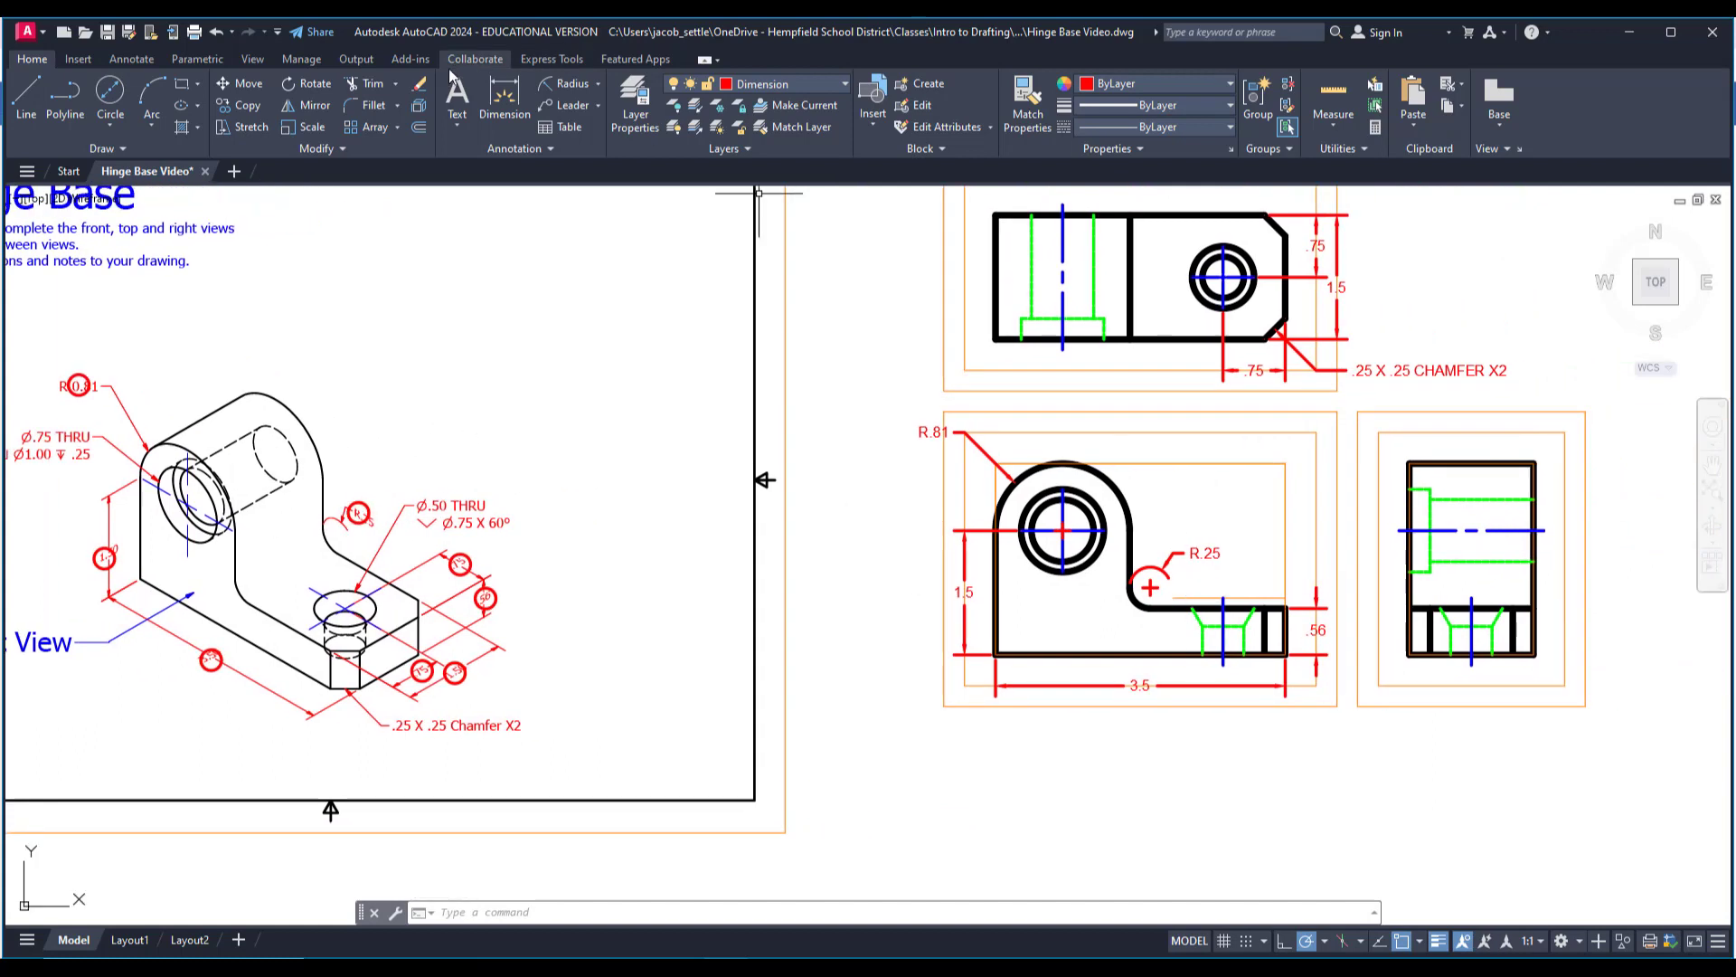
{"action": "left_click", "coordinate": [598, 86]}
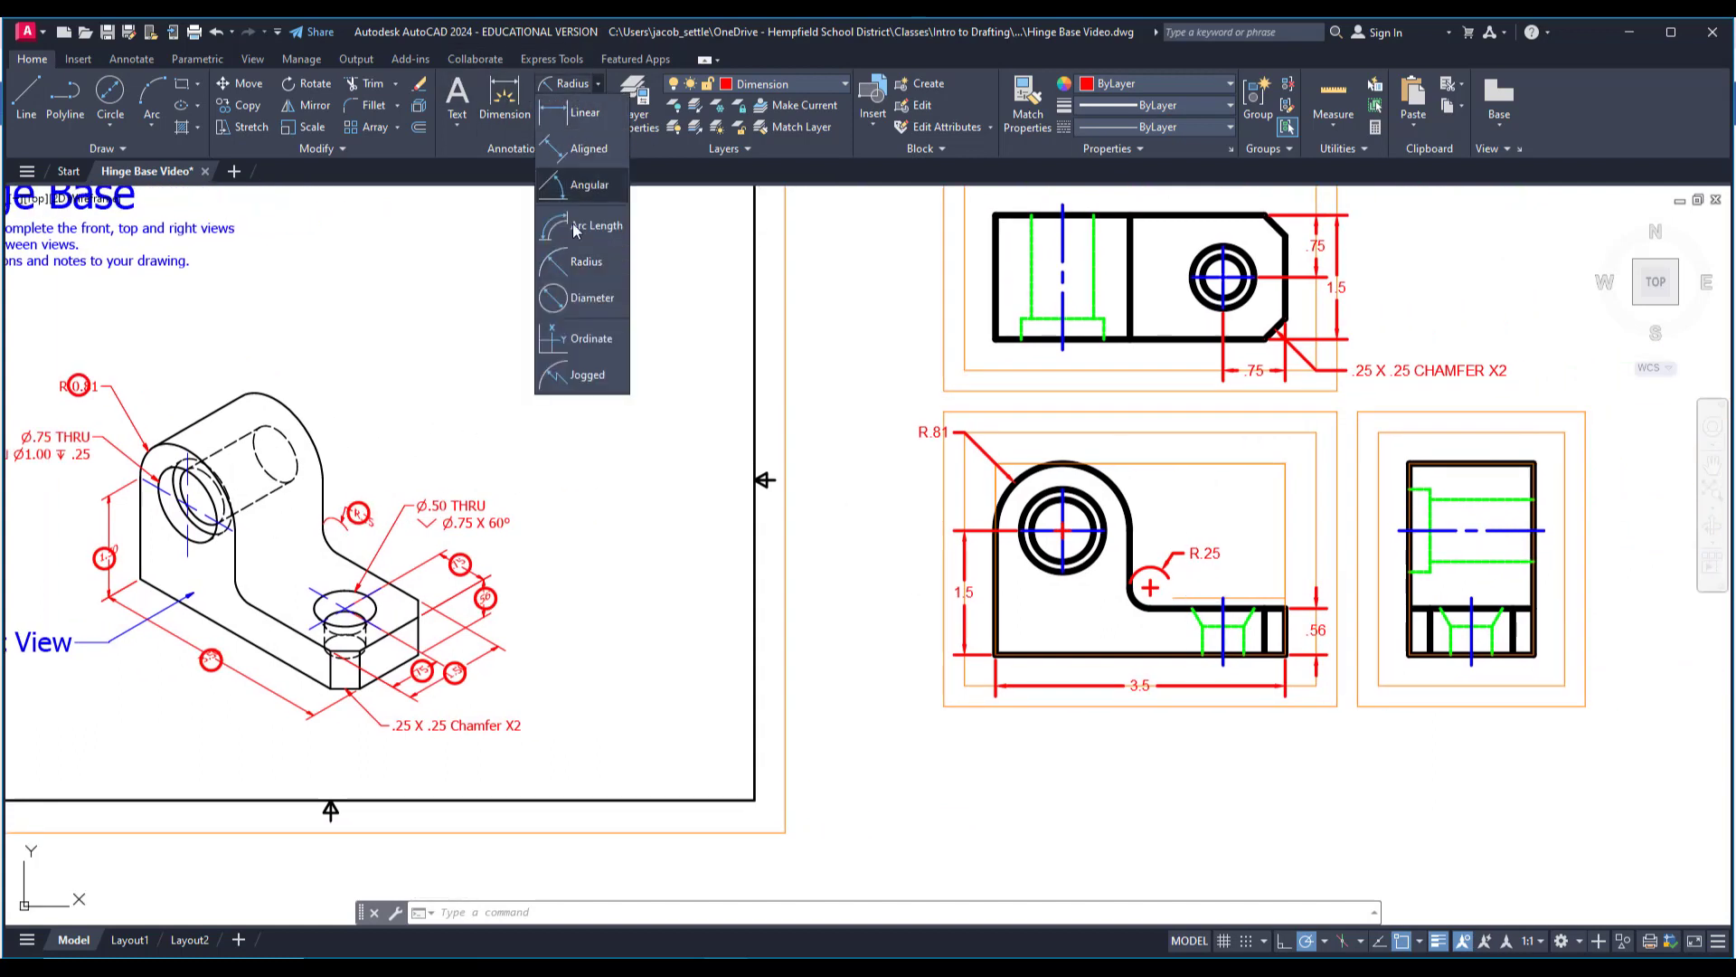
{"action": "left_click", "coordinate": [575, 299]}
{"action": "middle_click_drag", "start_coordinate": [104, 439], "coordinate": [206, 432]}
{"action": "scroll", "coordinate": [1266, 517], "scroll_direction": "up", "scroll_amount": 4}
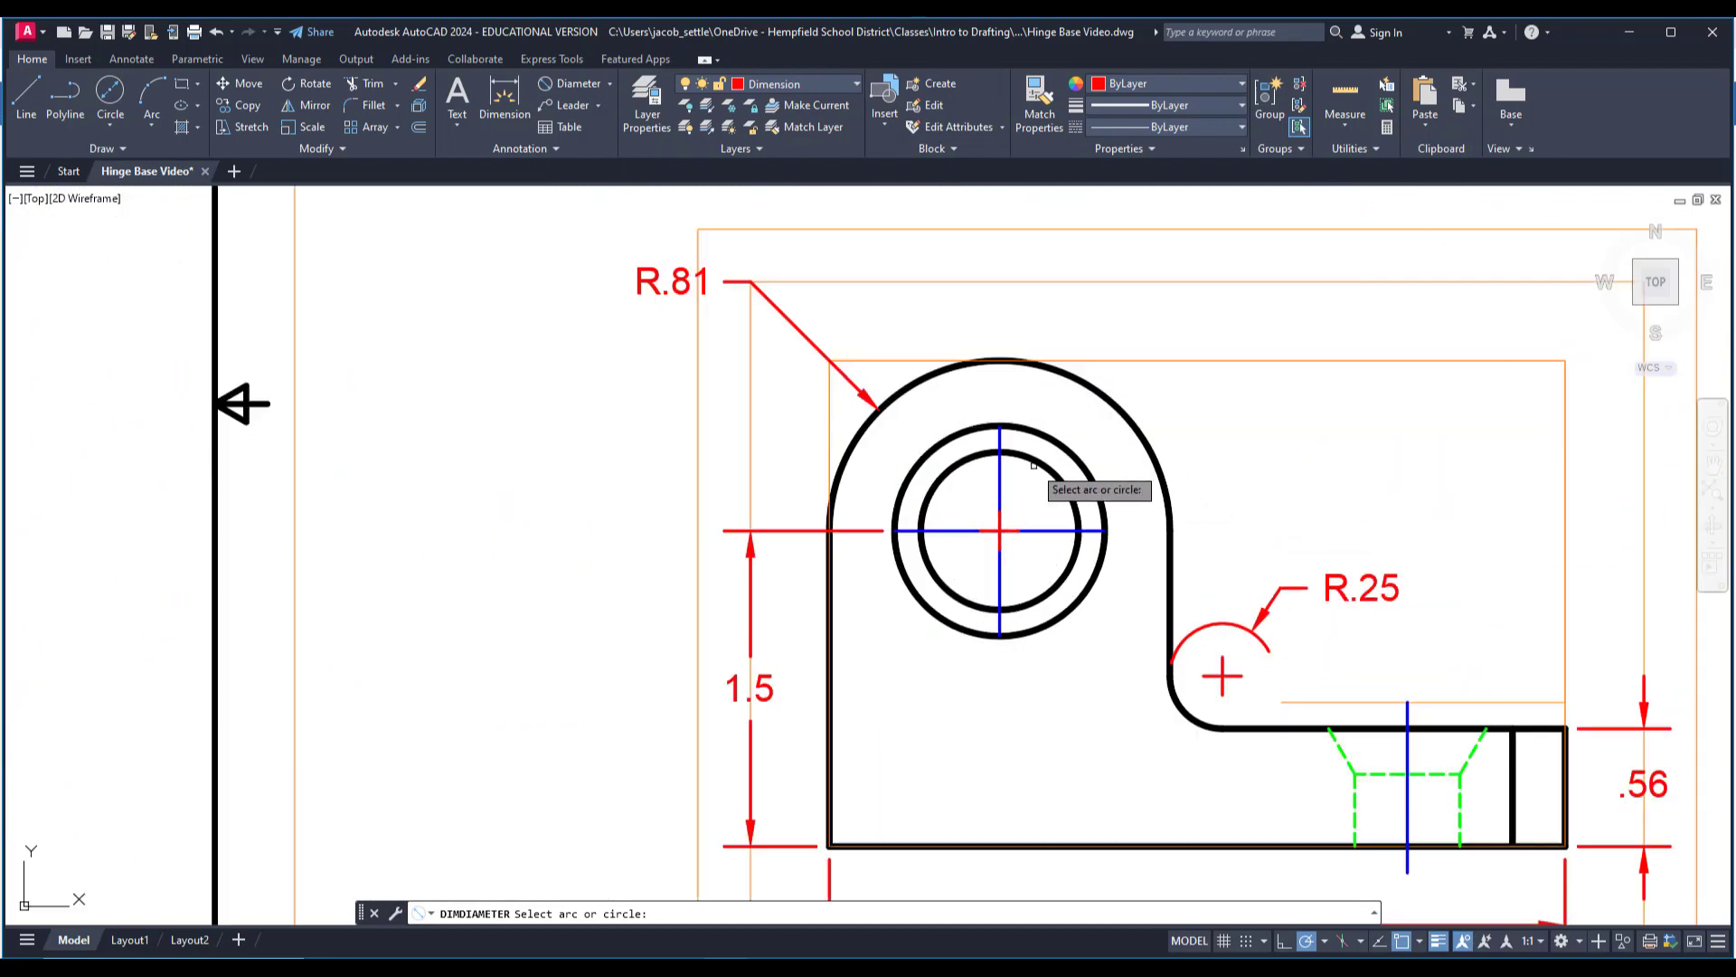
{"action": "left_click", "coordinate": [1049, 473]}
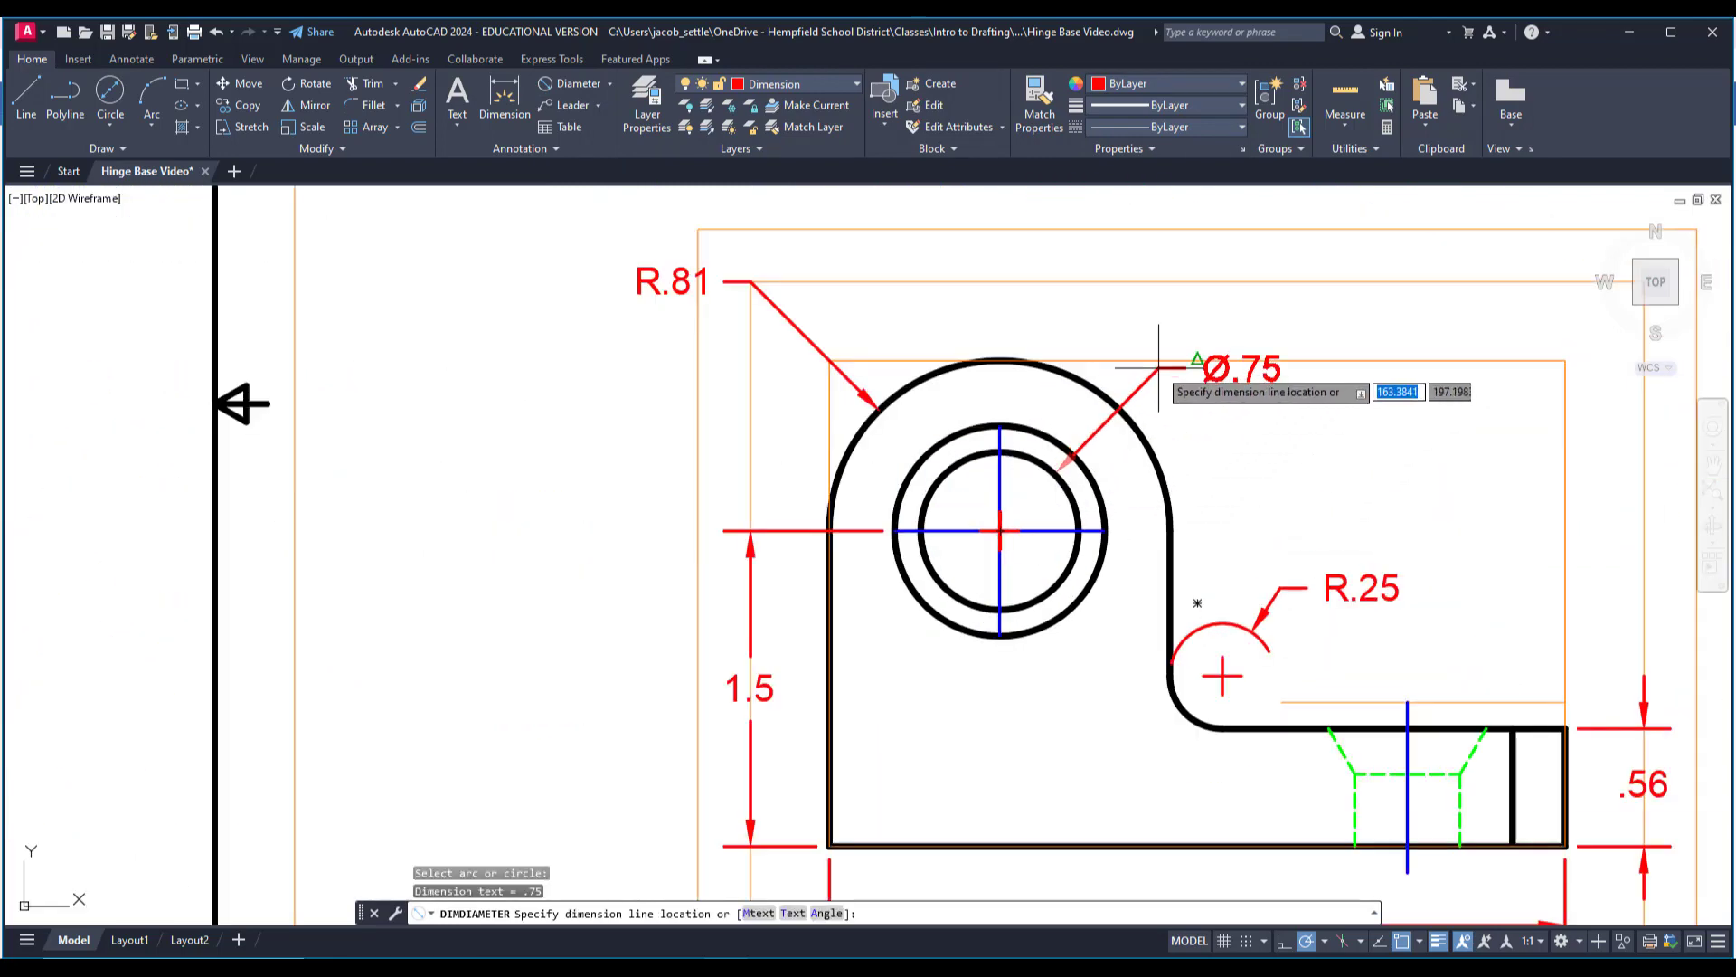
{"action": "middle_click_drag", "start_coordinate": [1266, 362], "coordinate": [1126, 476]}
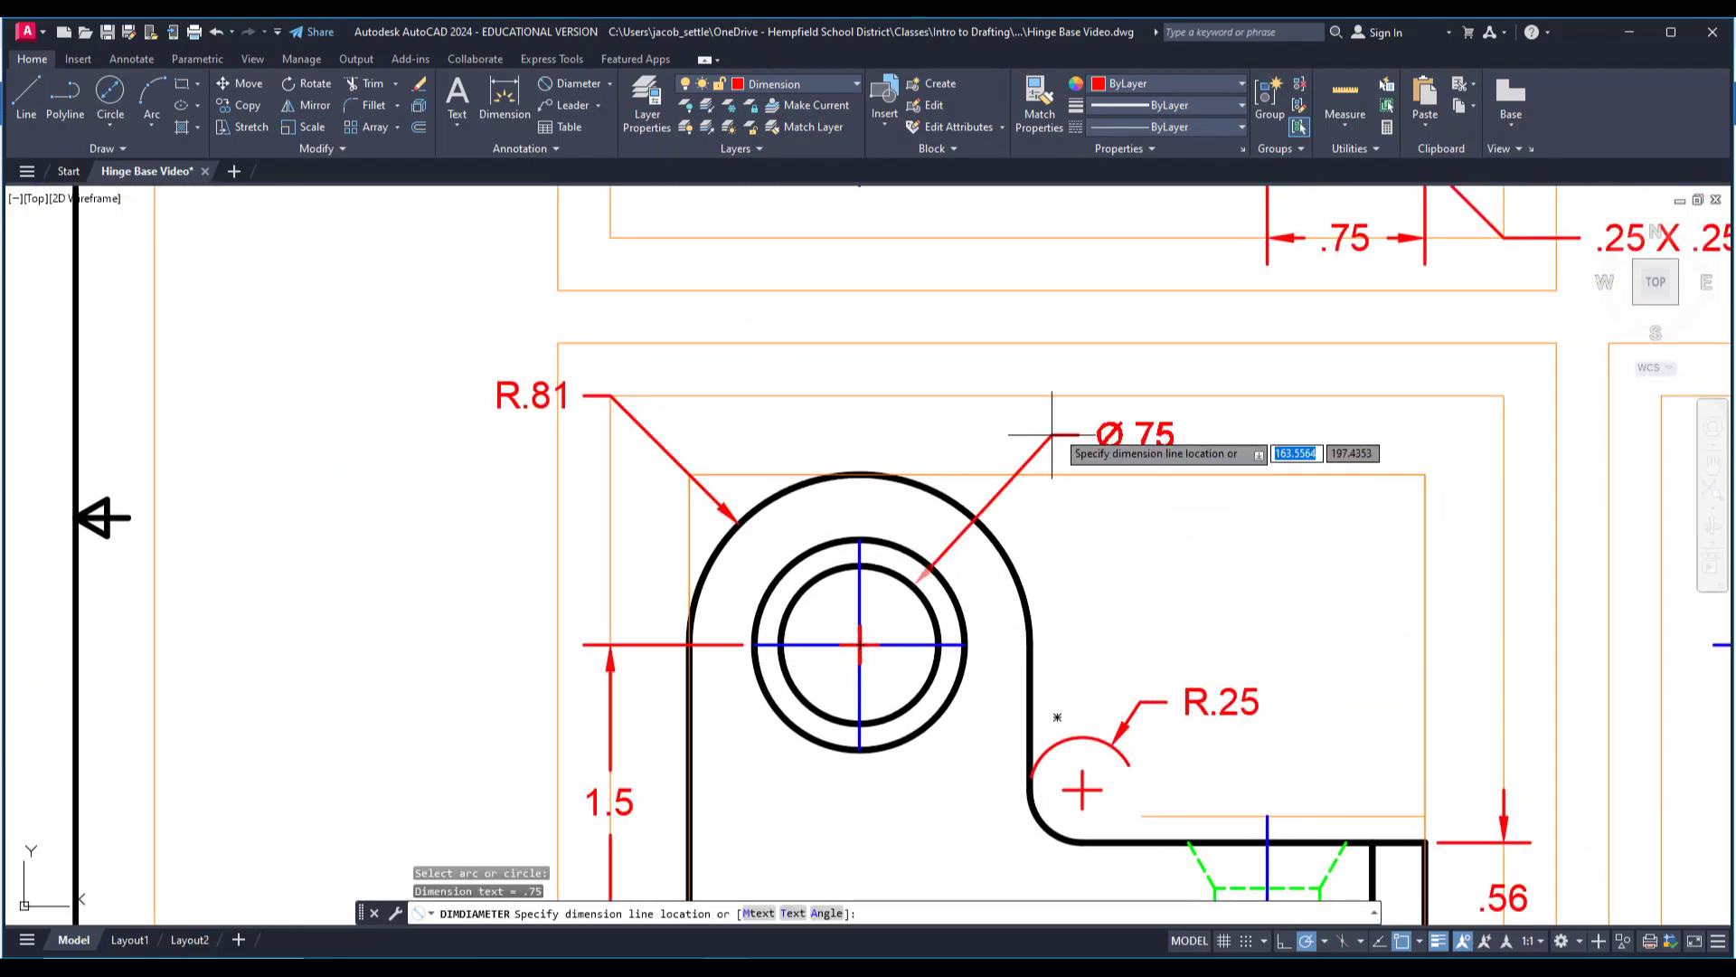
{"action": "left_click", "coordinate": [1074, 395]}
Explode the front view's hole diameter dimension into separate text and line objects.
{"action": "scroll", "coordinate": [1154, 478], "scroll_direction": "down", "scroll_amount": 3}
{"action": "scroll", "coordinate": [1141, 484], "scroll_direction": "down", "scroll_amount": 2}
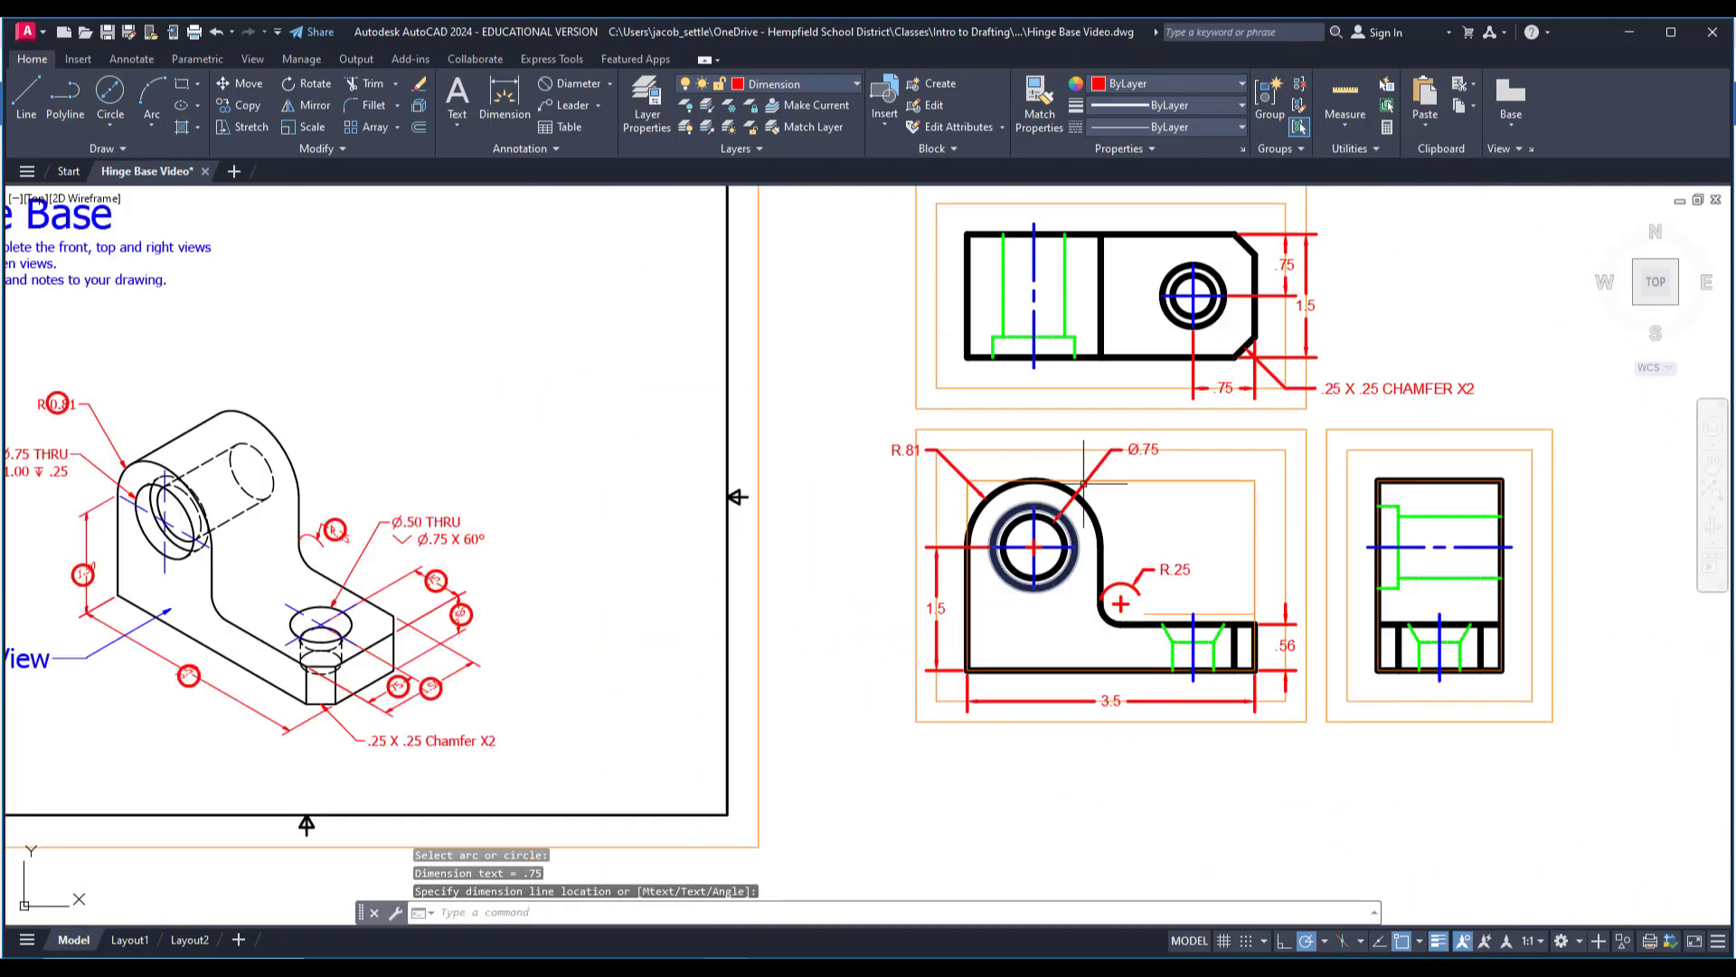
{"action": "scroll", "coordinate": [1166, 458], "scroll_direction": "up", "scroll_amount": 2}
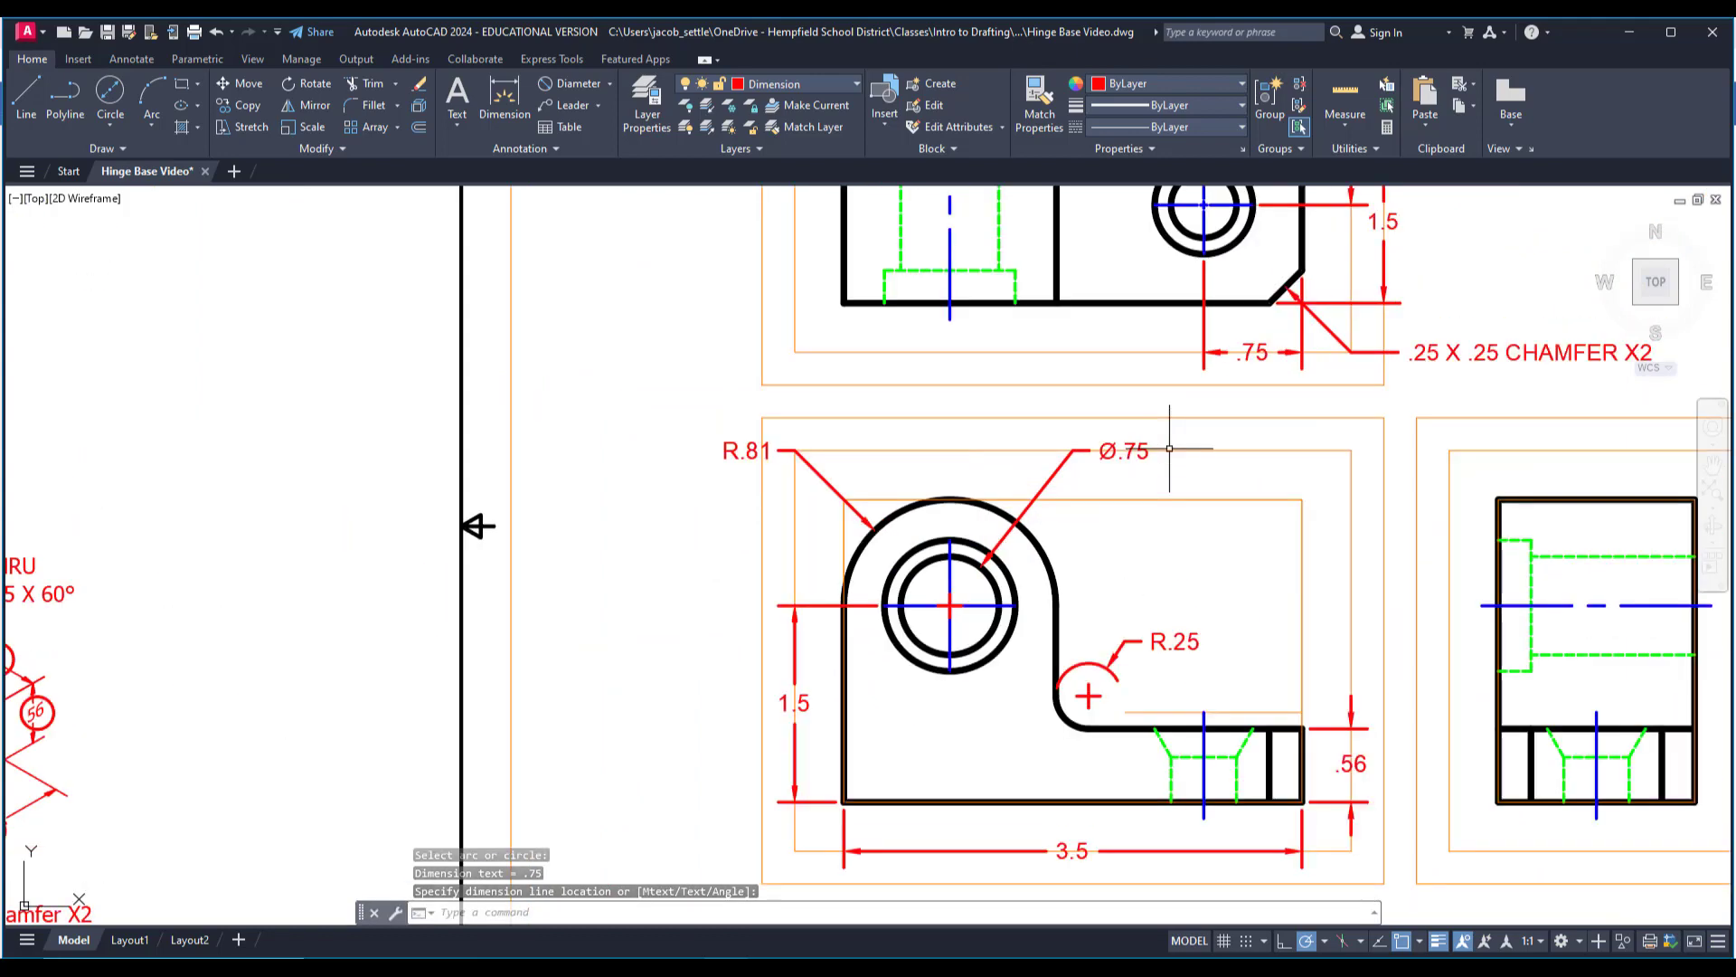
{"action": "scroll", "coordinate": [945, 314], "scroll_direction": "up", "scroll_amount": 2}
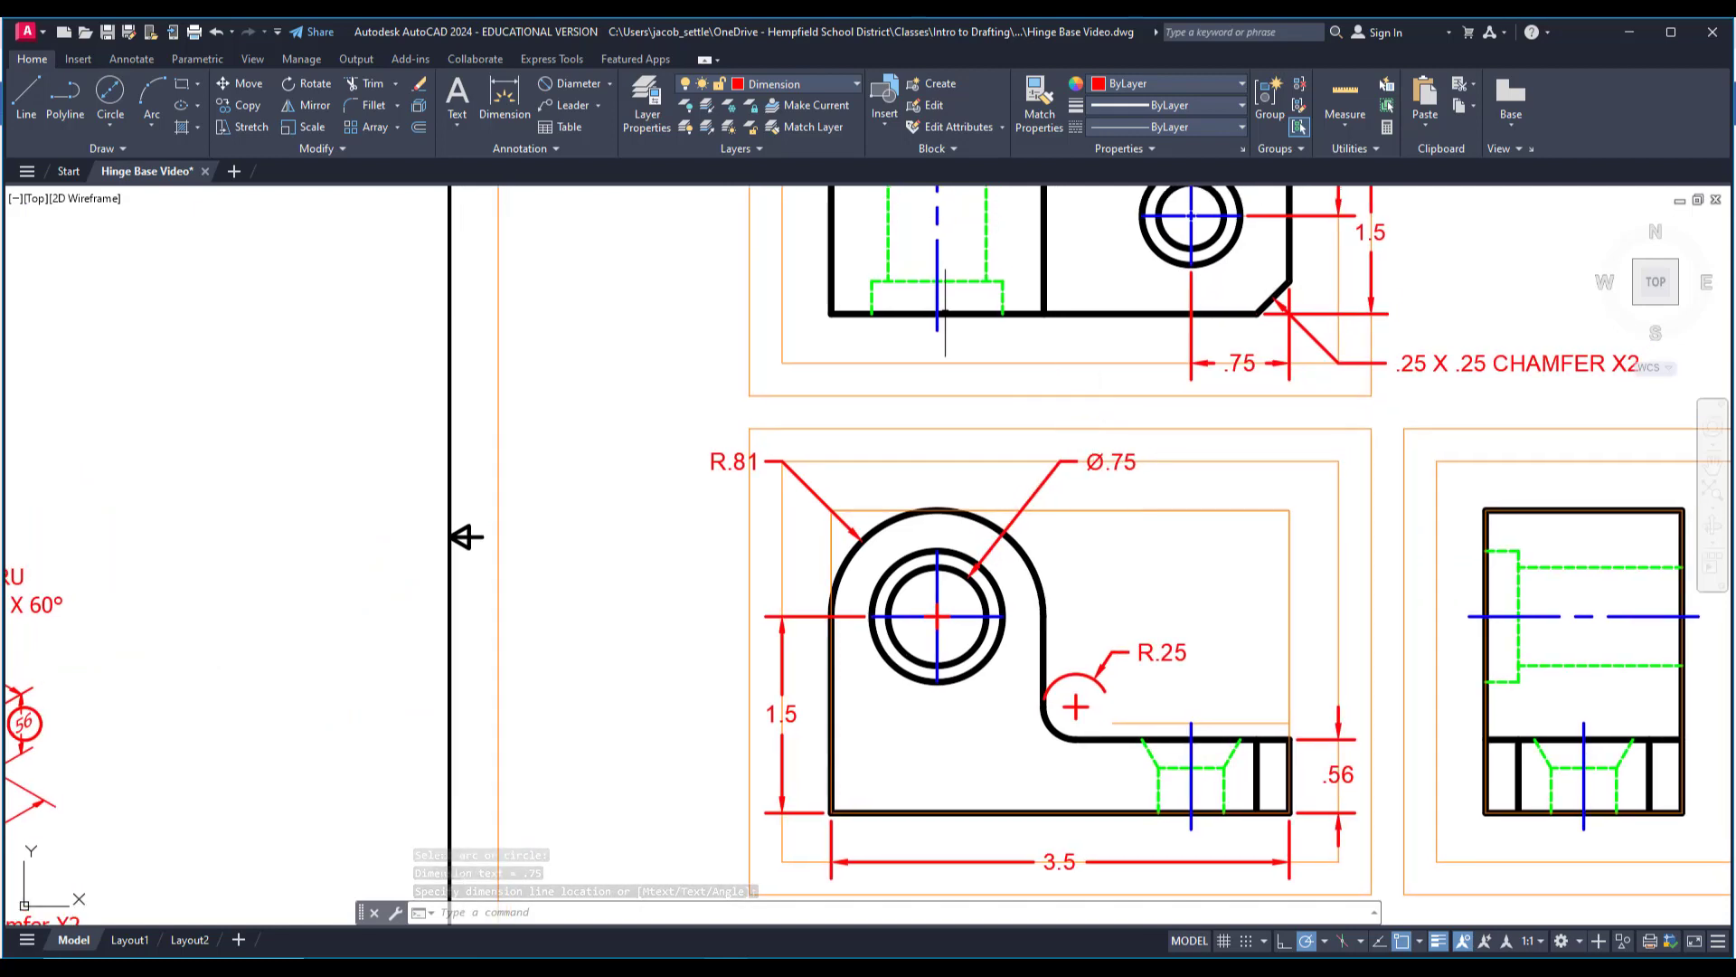
{"action": "left_click", "coordinate": [418, 104]}
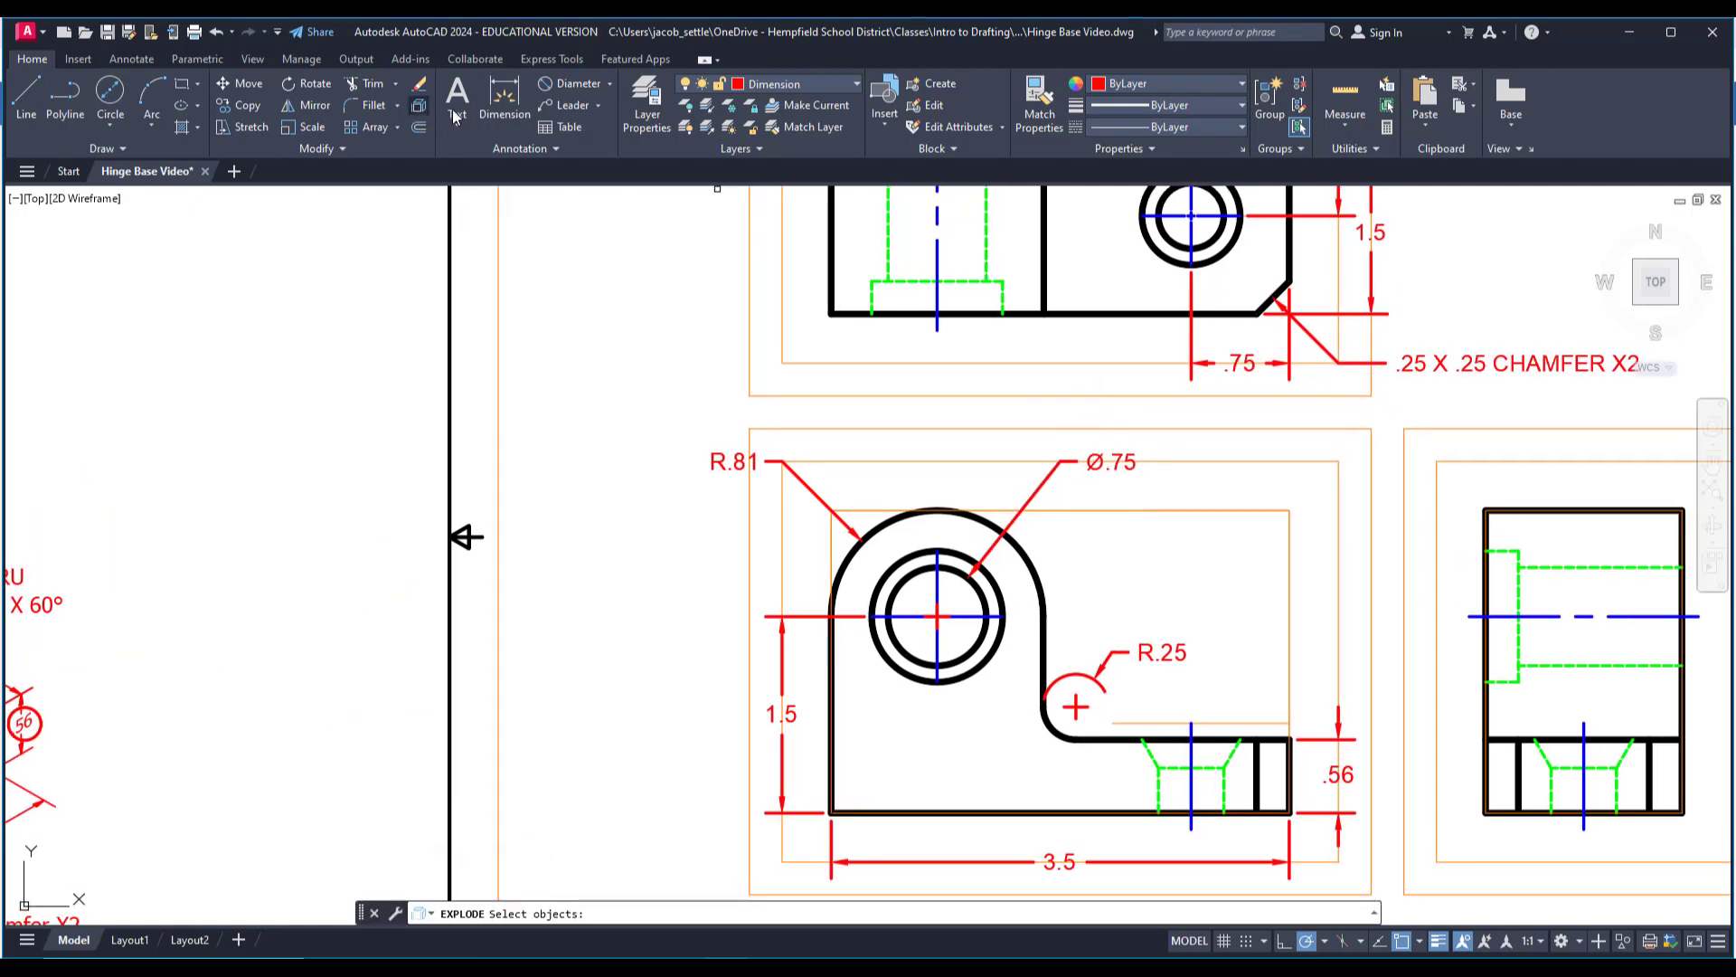
{"action": "left_click", "coordinate": [1117, 456]}
{"action": "key", "text": "Return"}
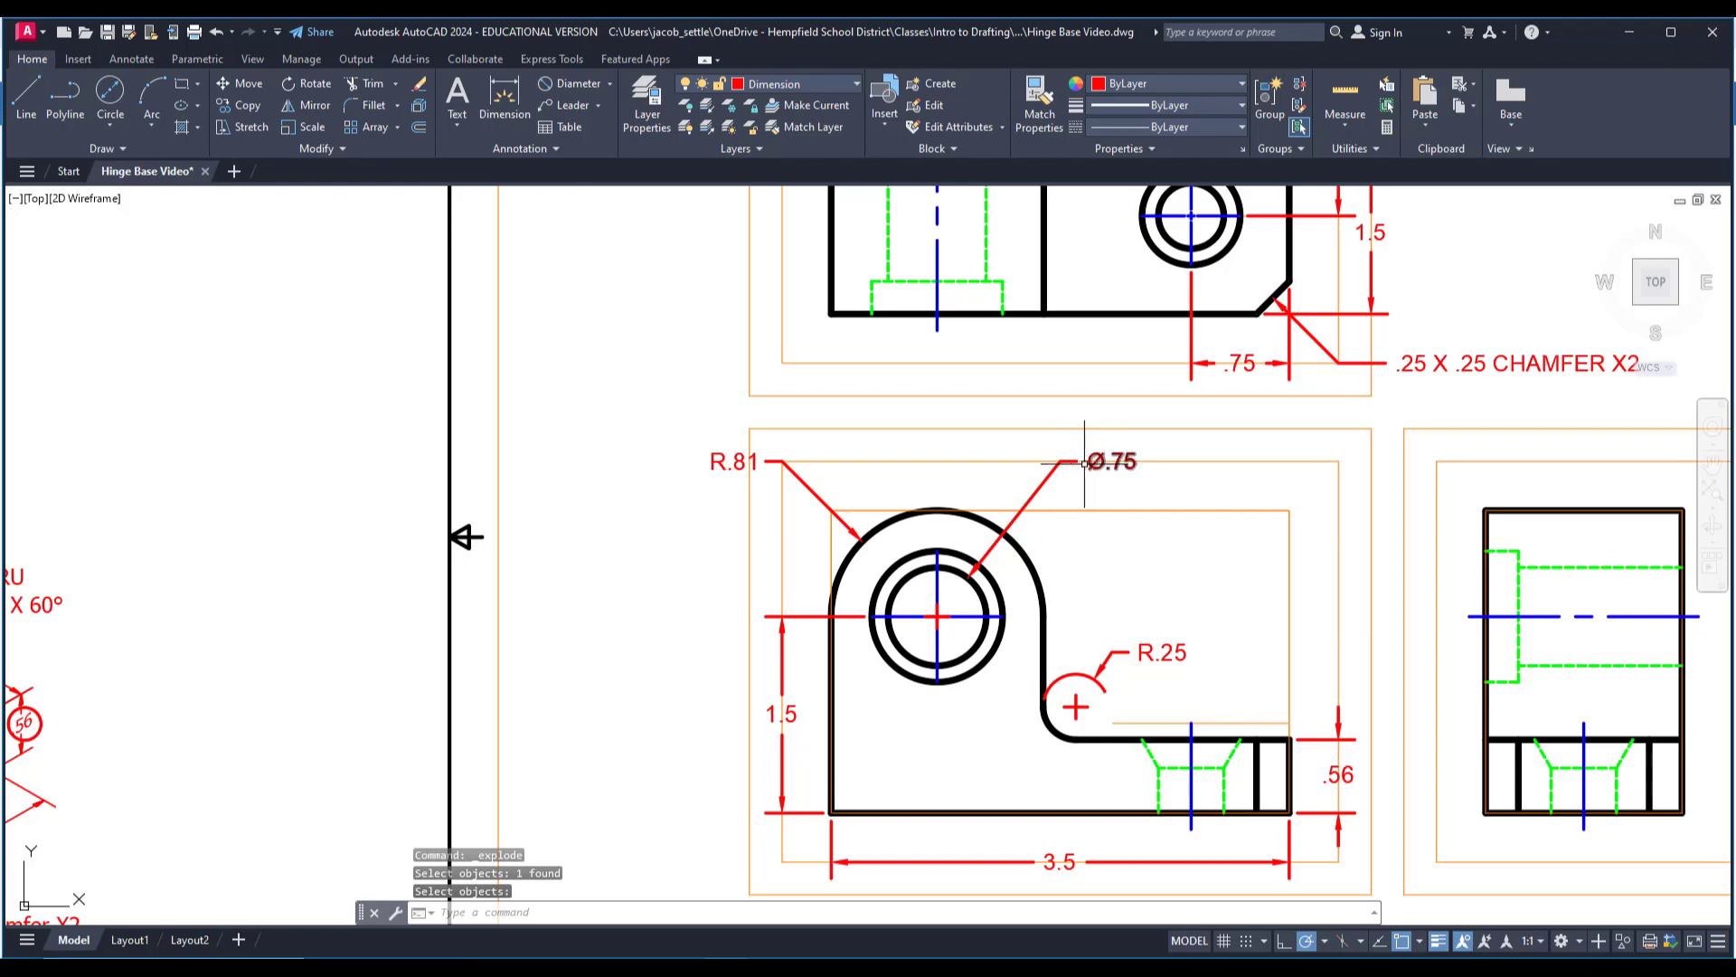
Examine the counterbored hole's note on the isometric view.
{"action": "middle_click_drag", "start_coordinate": [1092, 511], "coordinate": [1295, 447]}
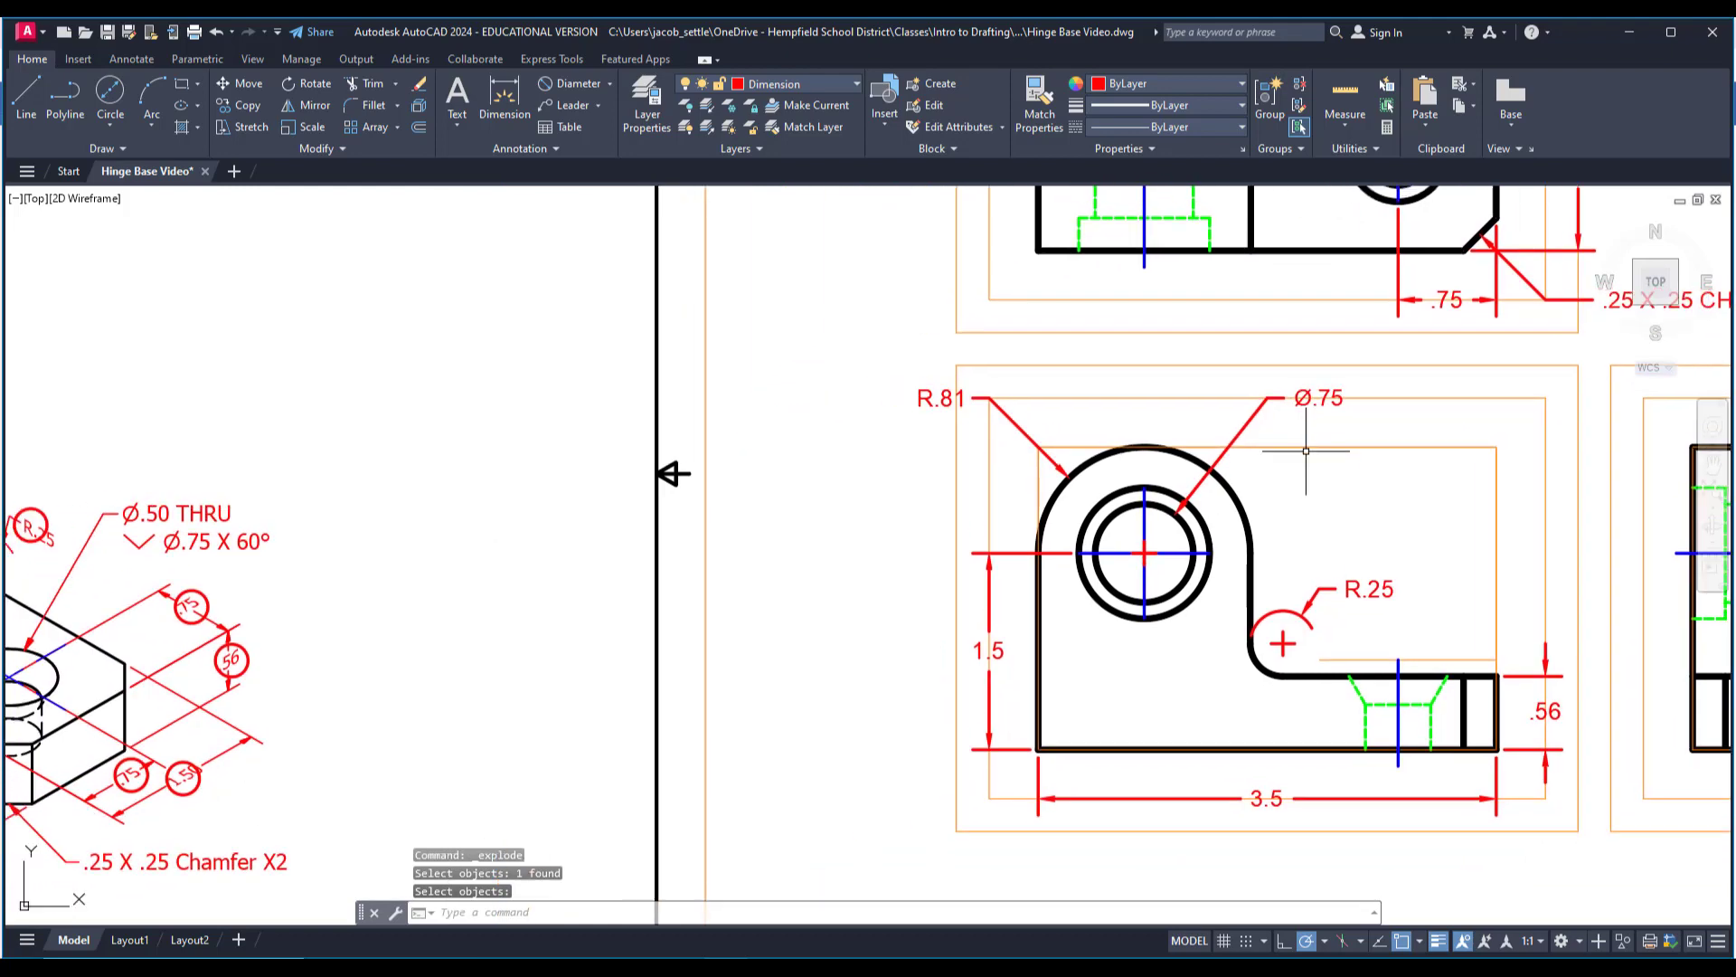
{"action": "scroll", "coordinate": [504, 543], "scroll_direction": "down", "scroll_amount": 4}
{"action": "middle_click_drag", "start_coordinate": [215, 543], "coordinate": [386, 540]}
{"action": "scroll", "coordinate": [336, 521], "scroll_direction": "up", "scroll_amount": 4}
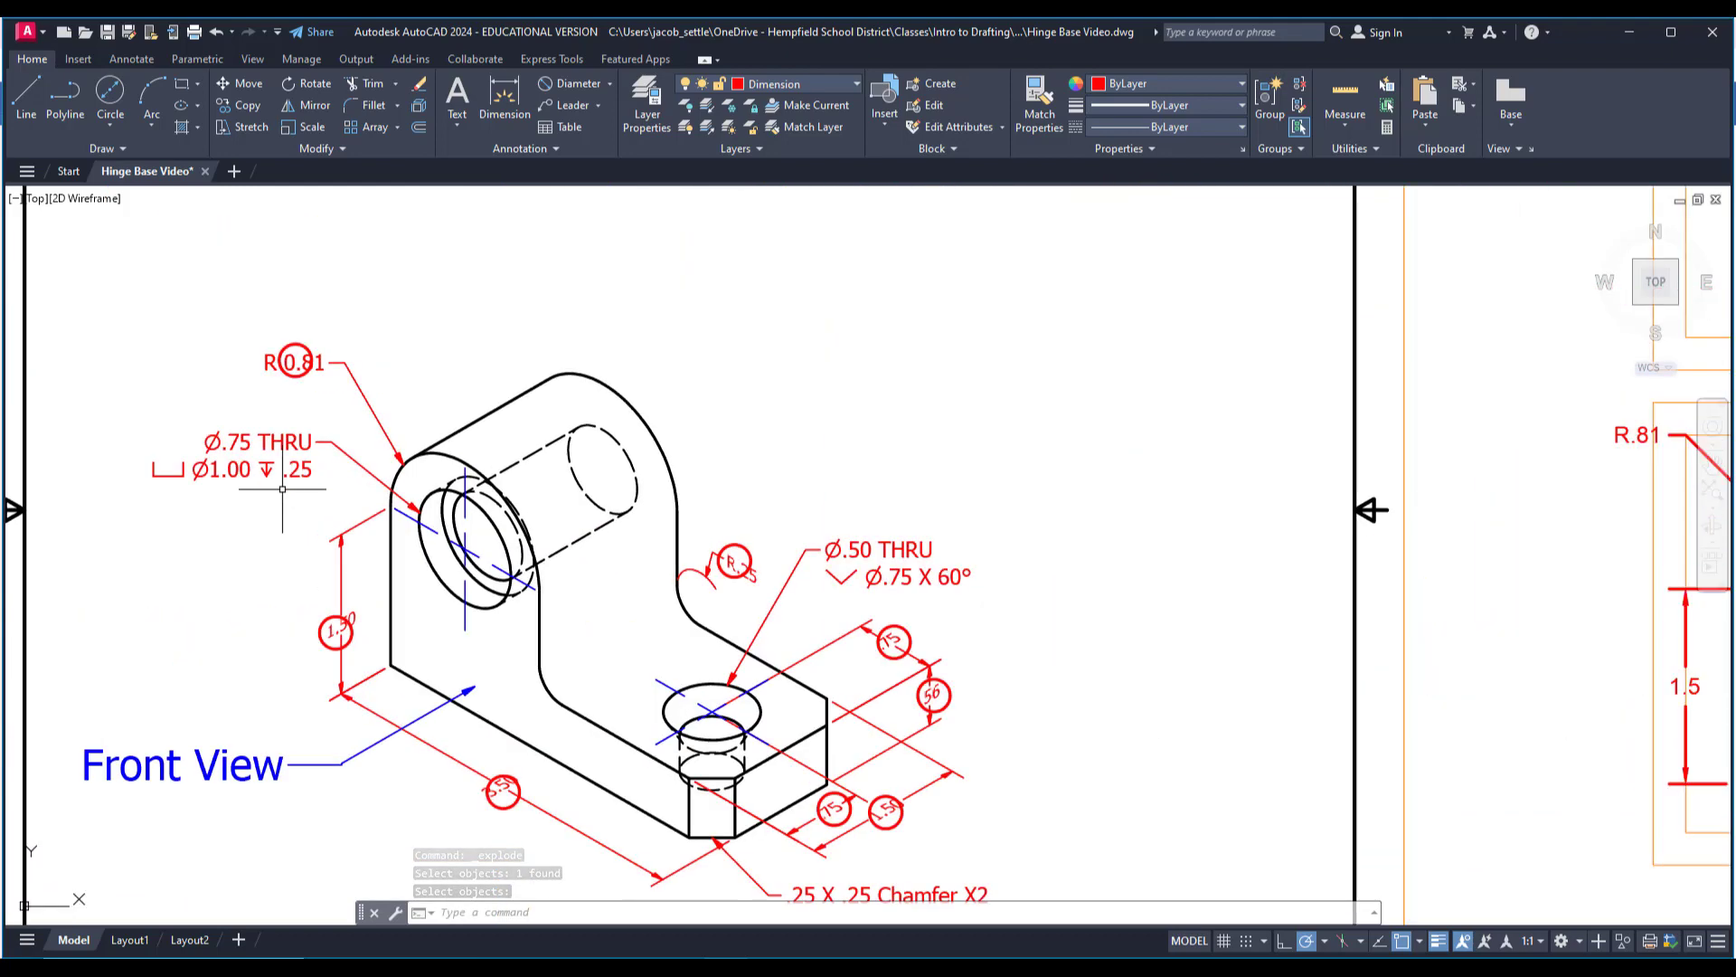
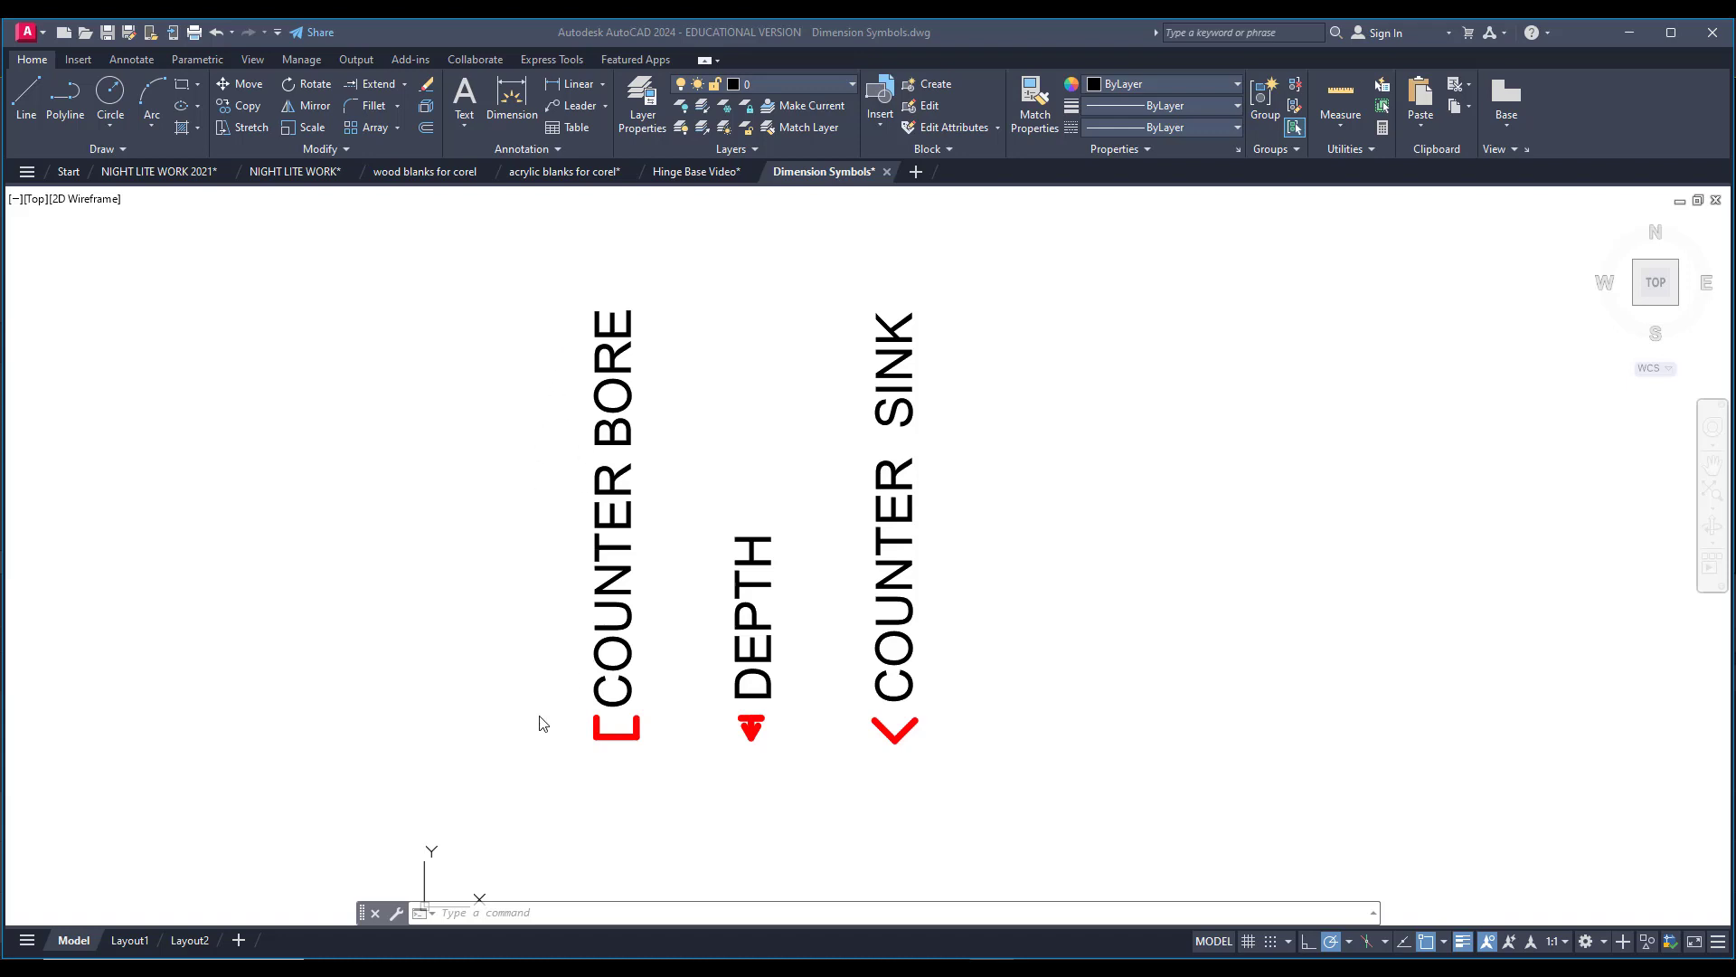
Copy the counterbore, depth and countersink symbols from the Dimension Symbols drawing to the clipboard.
{"action": "key", "text": "Escape"}
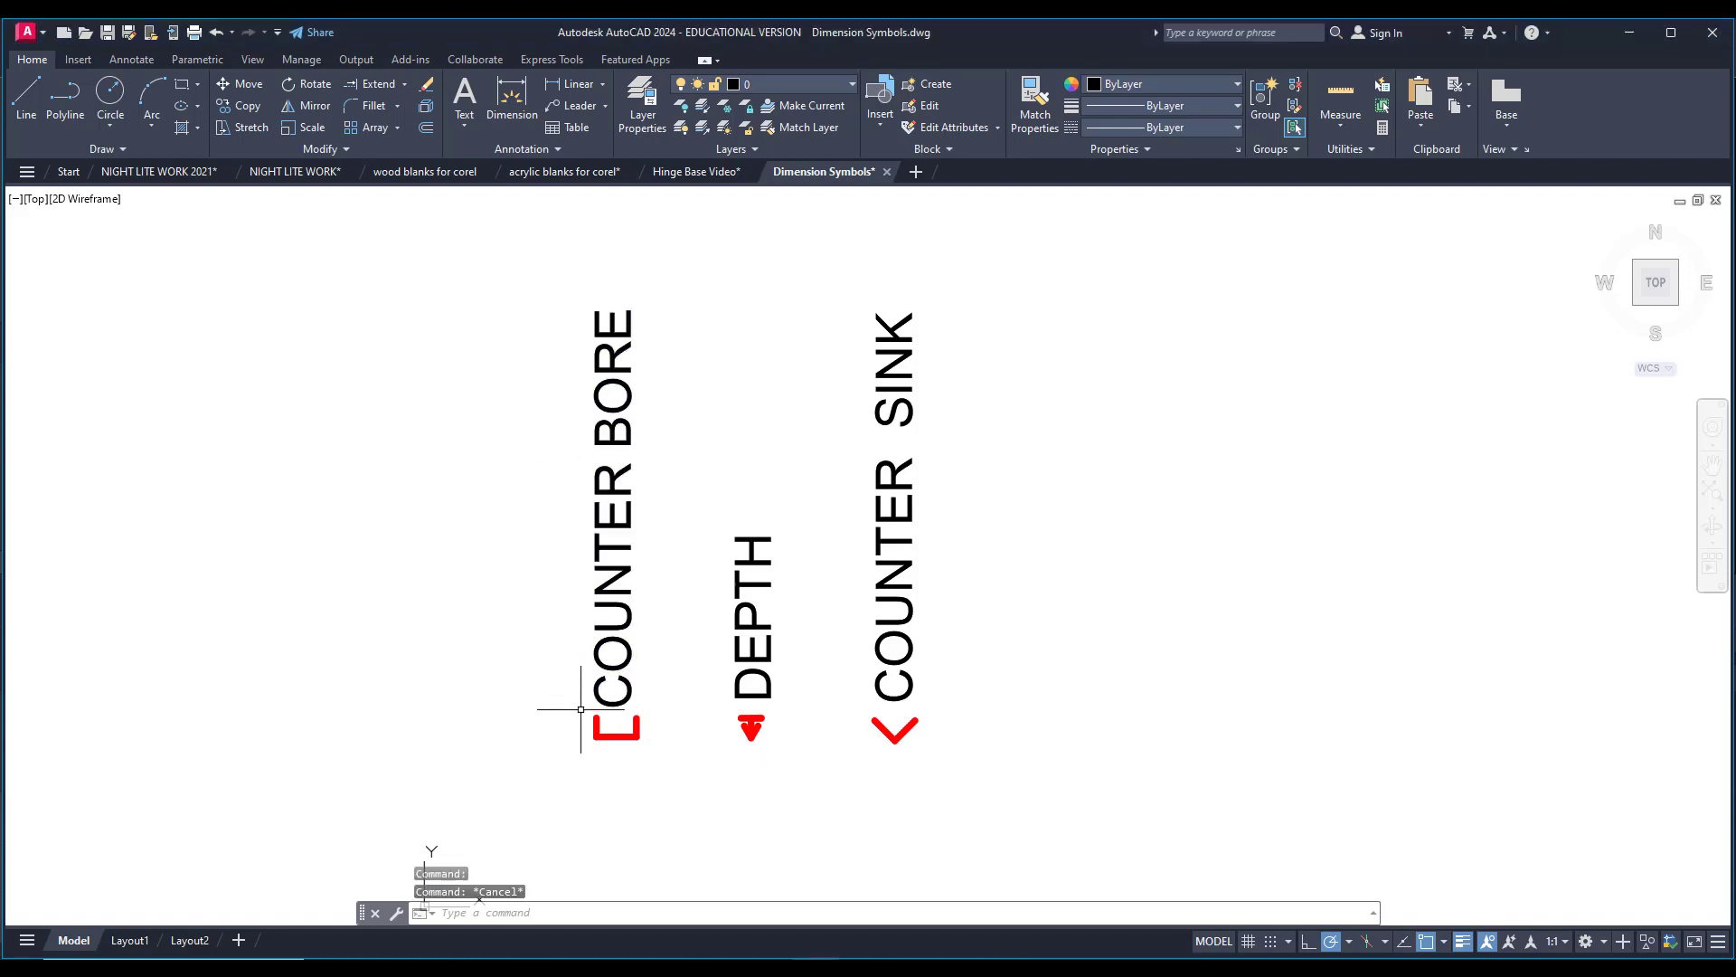
{"action": "left_click", "coordinate": [563, 706]}
{"action": "left_click", "coordinate": [977, 785]}
{"action": "right_click", "coordinate": [976, 776]}
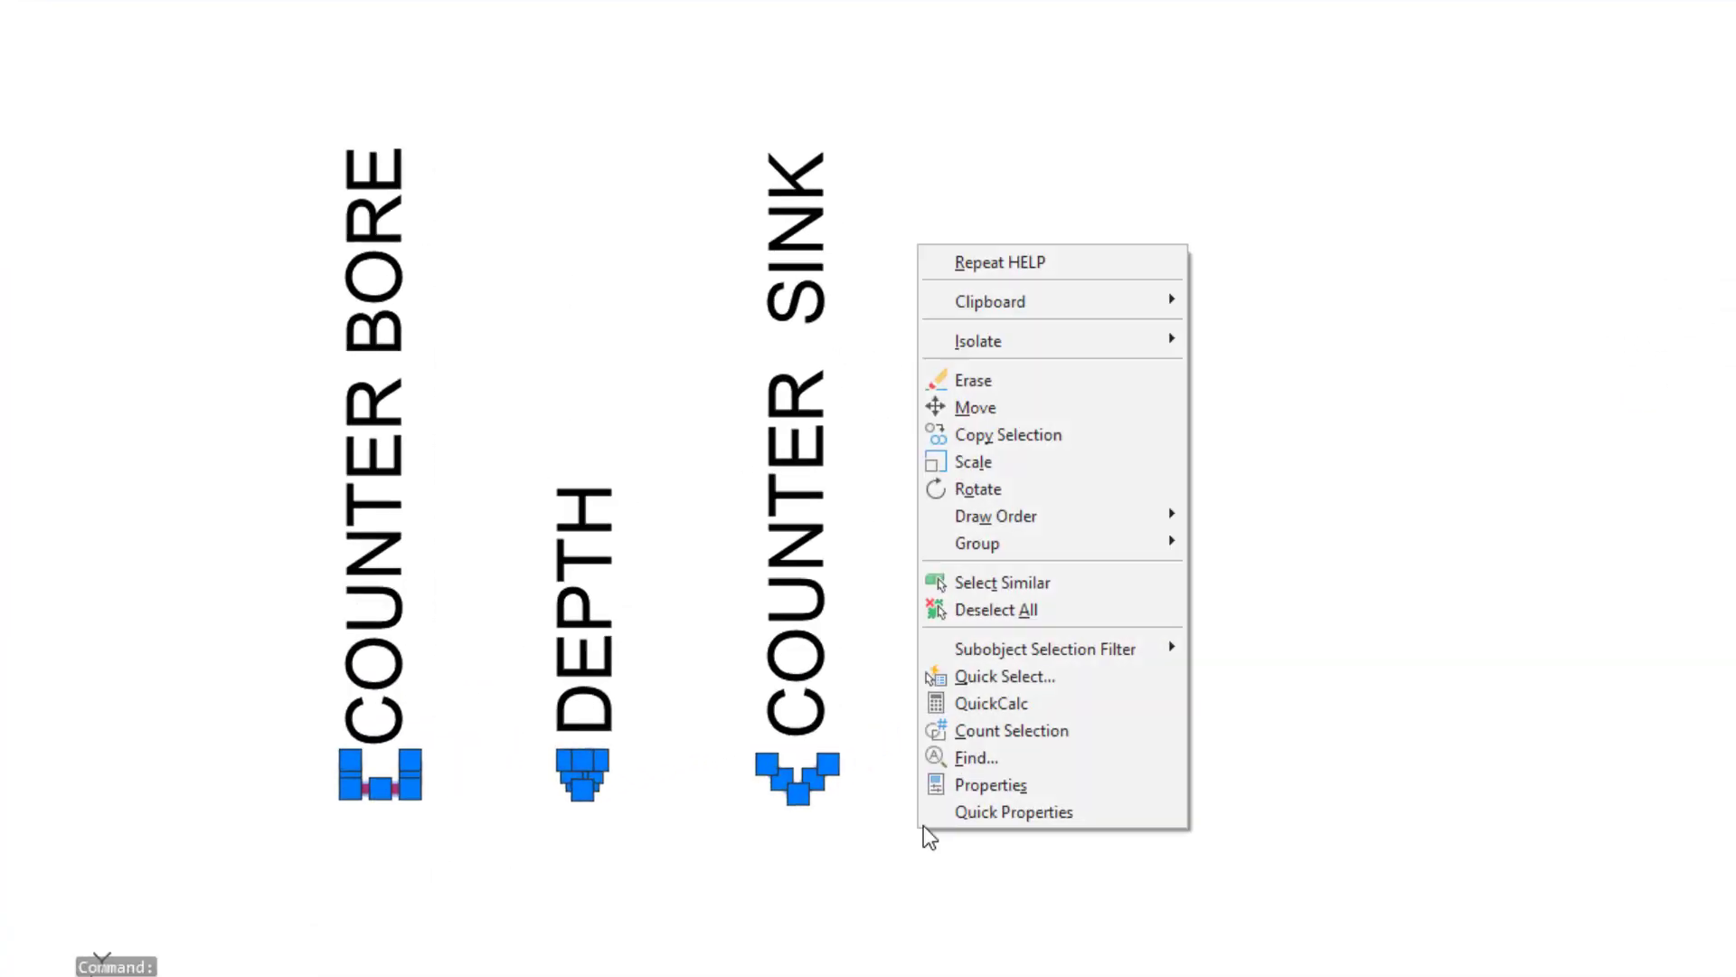
{"action": "mouse_move", "coordinate": [1097, 419]}
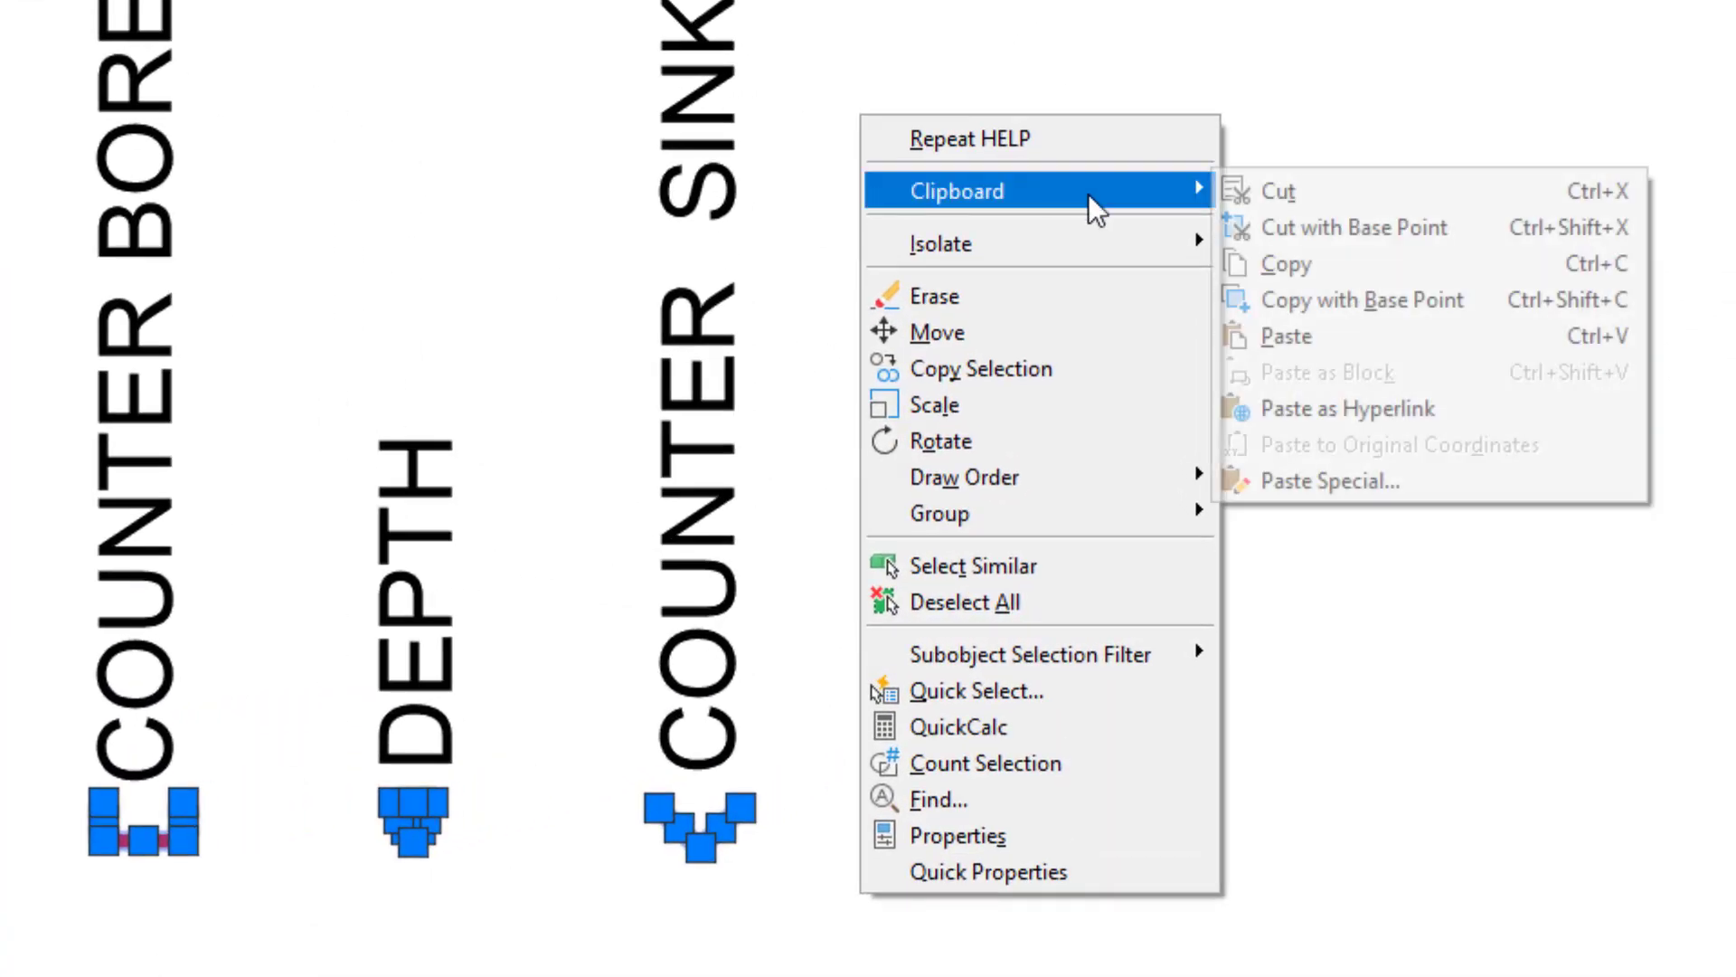
{"action": "left_click", "coordinate": [1313, 266]}
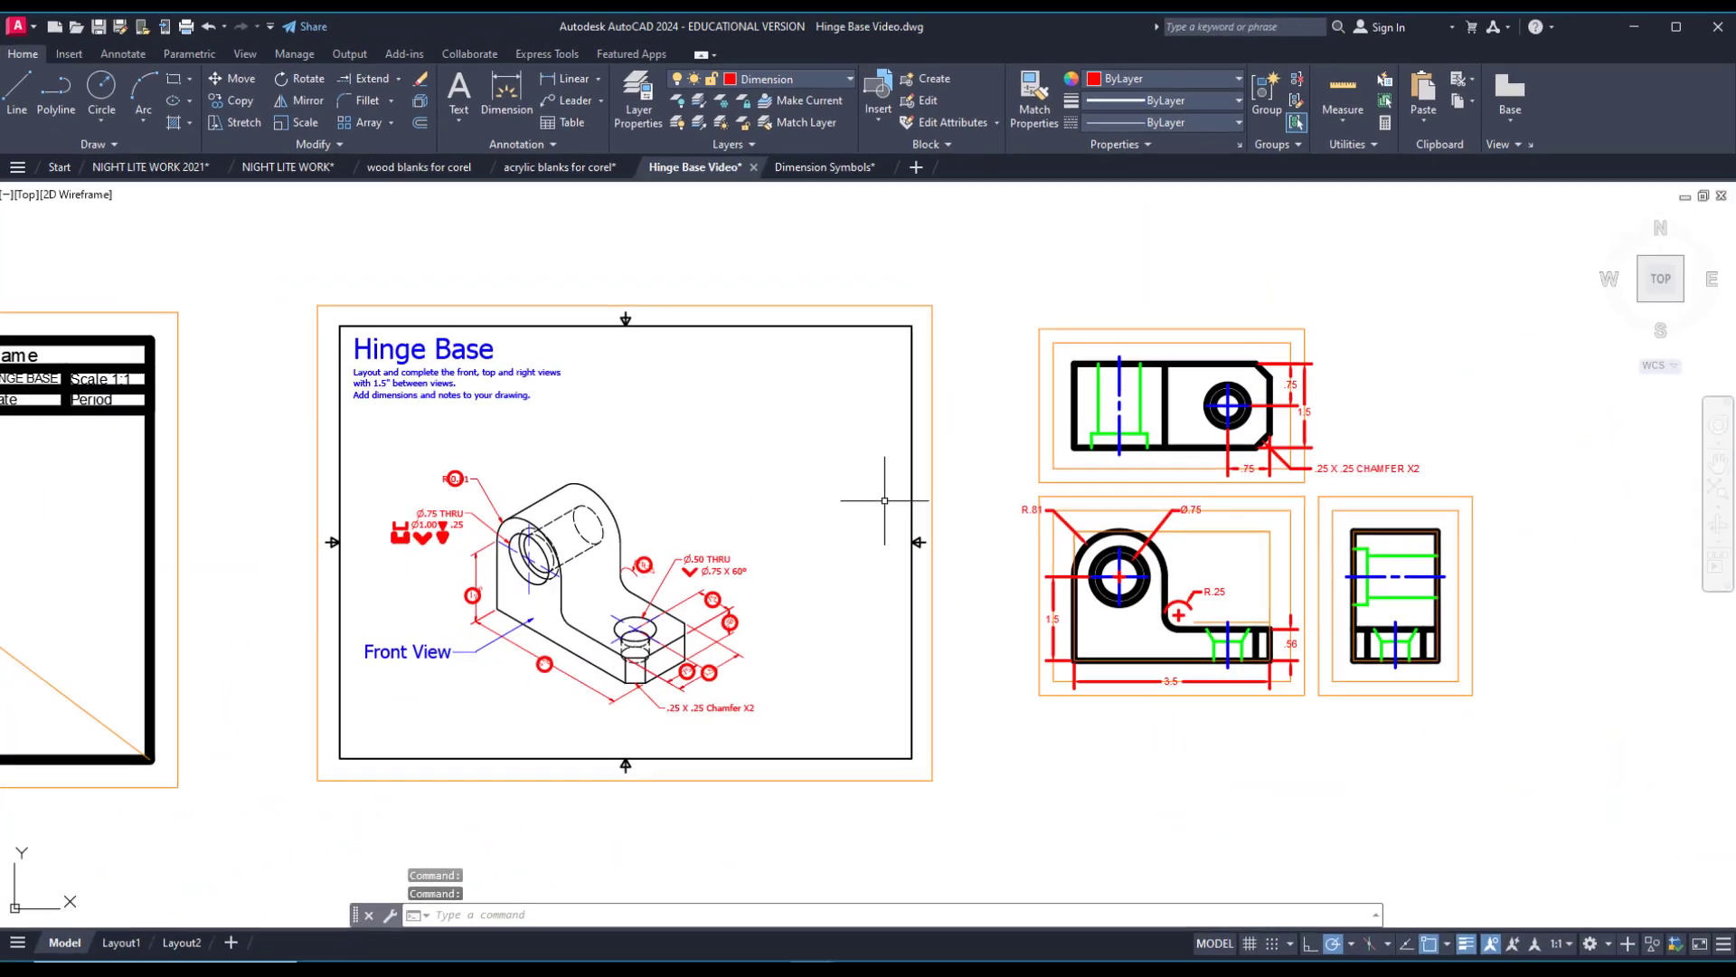
Switch to the Hinge Base Video drawing and paste the three symbols in the empty space beside the top view.
{"action": "scroll", "coordinate": [996, 497], "scroll_direction": "up", "scroll_amount": 2}
{"action": "right_click", "coordinate": [1065, 389]}
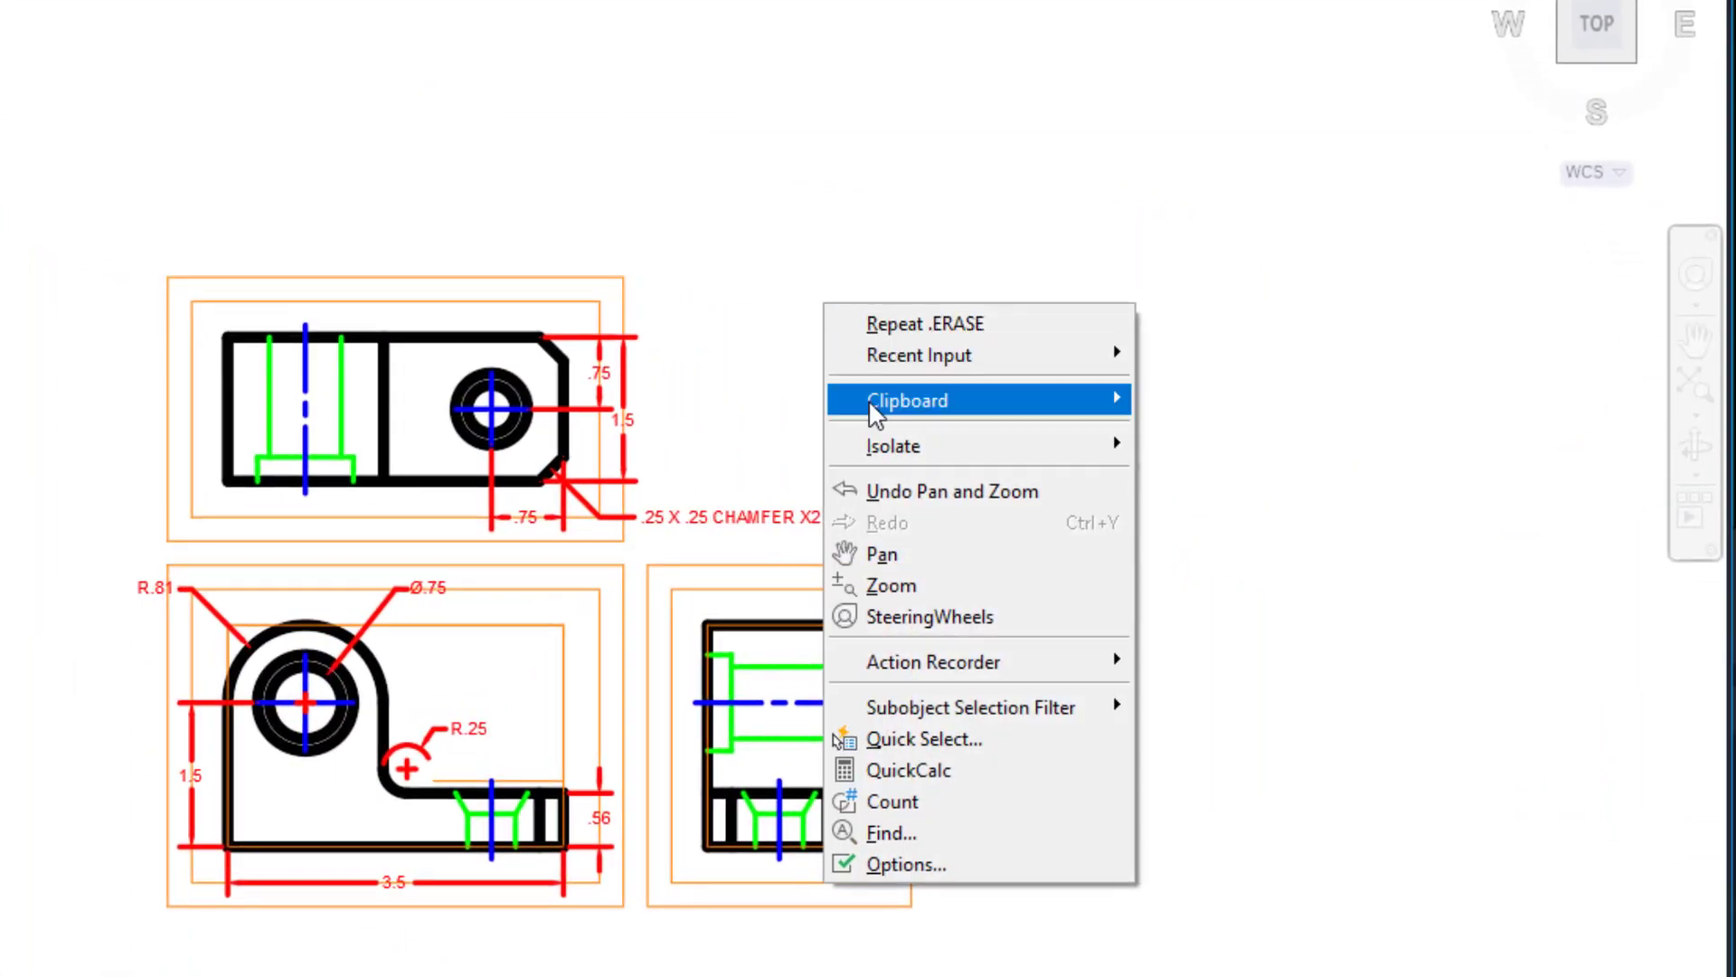
{"action": "mouse_move", "coordinate": [1104, 470]}
{"action": "left_click", "coordinate": [1192, 525]}
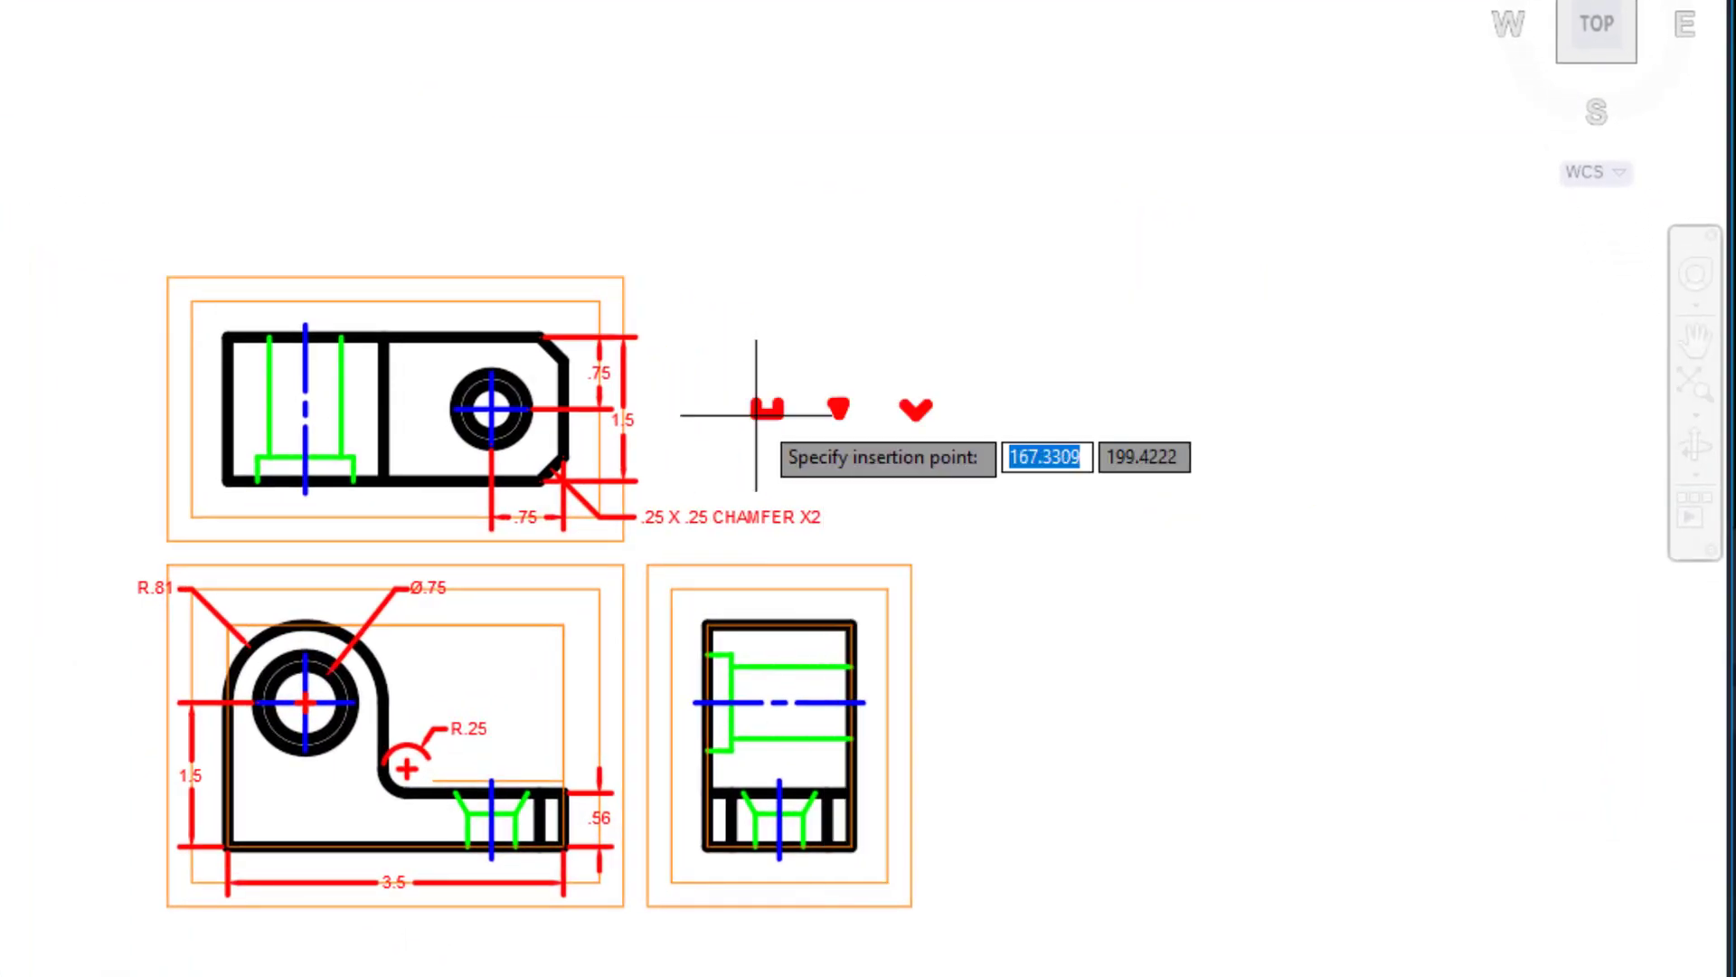
{"action": "left_click", "coordinate": [653, 411]}
Add a second line "Ø1.00 .25" to the front view's Ø.75 hole text, leaving gaps for the counterbore and depth symbols.
{"action": "scroll", "coordinate": [627, 596], "scroll_direction": "up", "scroll_amount": 3}
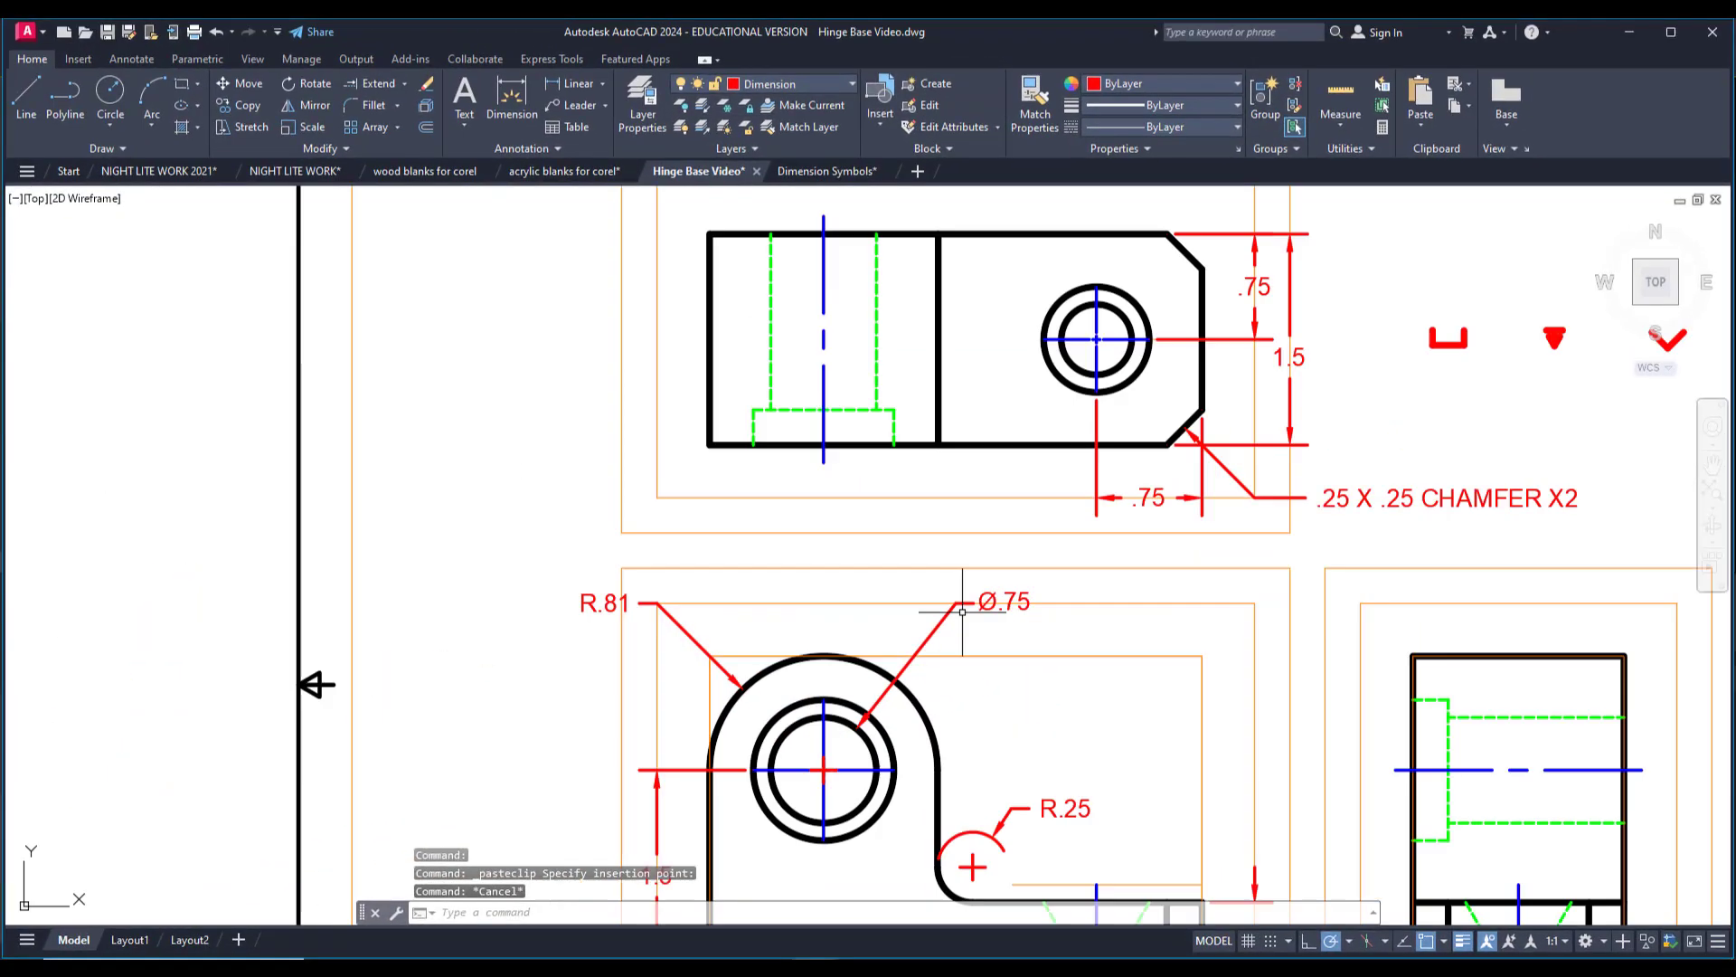
{"action": "scroll", "coordinate": [1072, 646], "scroll_direction": "down", "scroll_amount": 4}
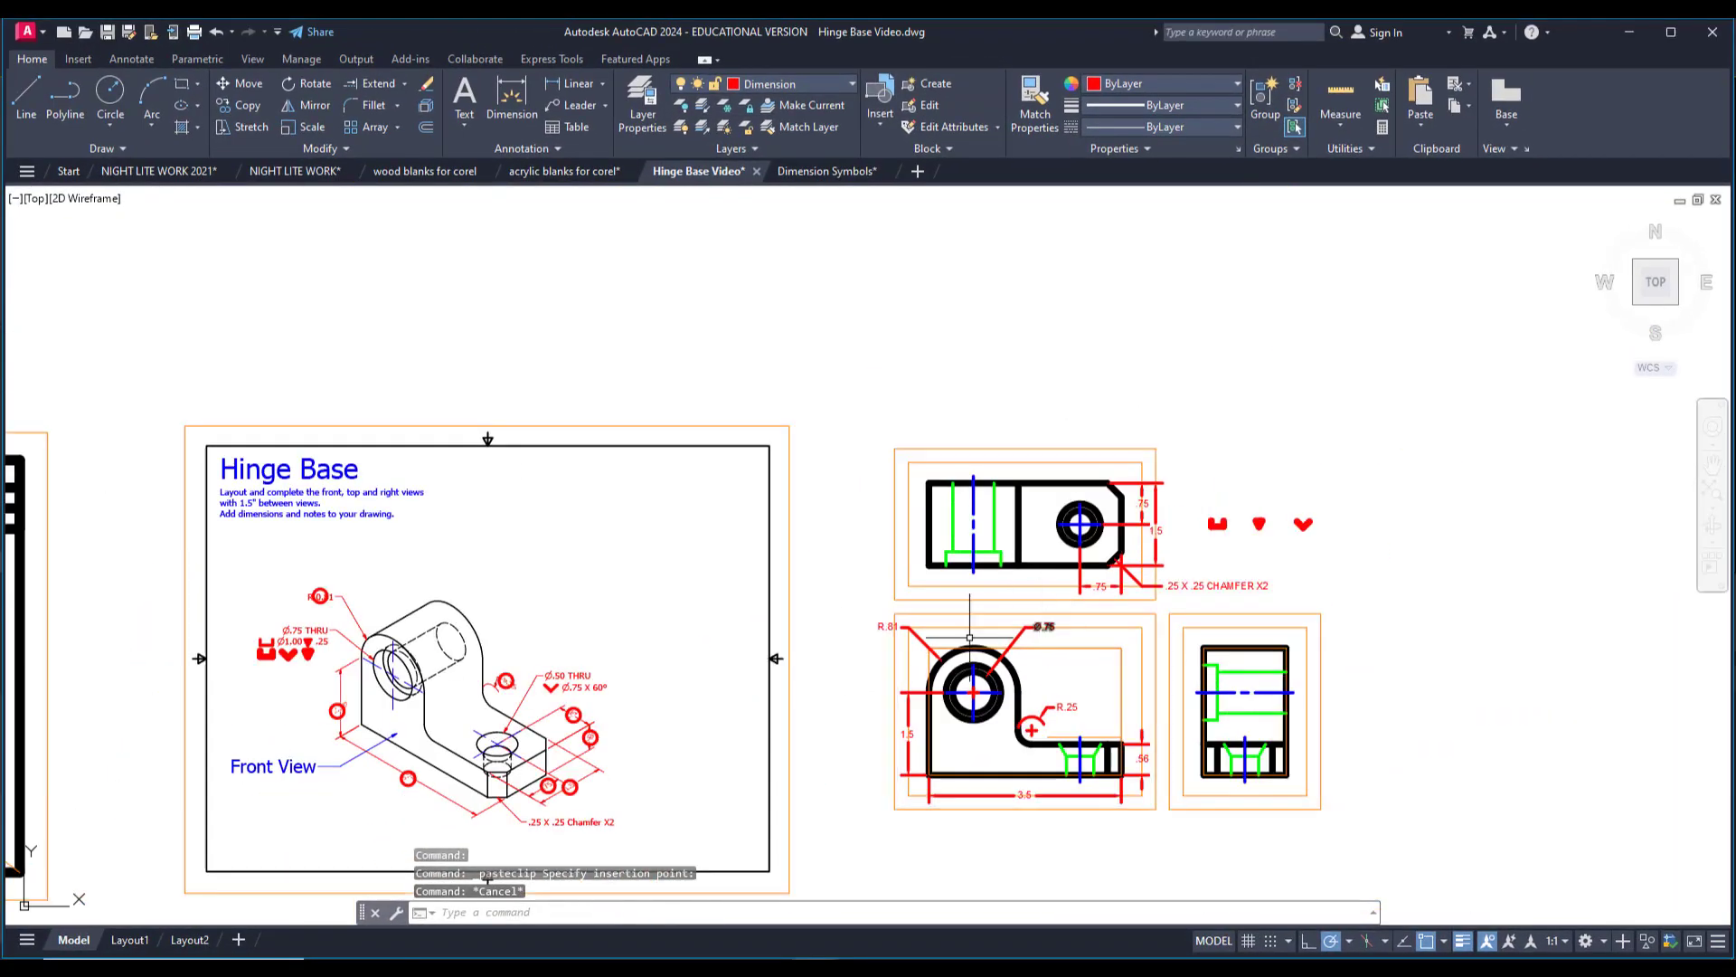
{"action": "scroll", "coordinate": [286, 678], "scroll_direction": "up", "scroll_amount": 5}
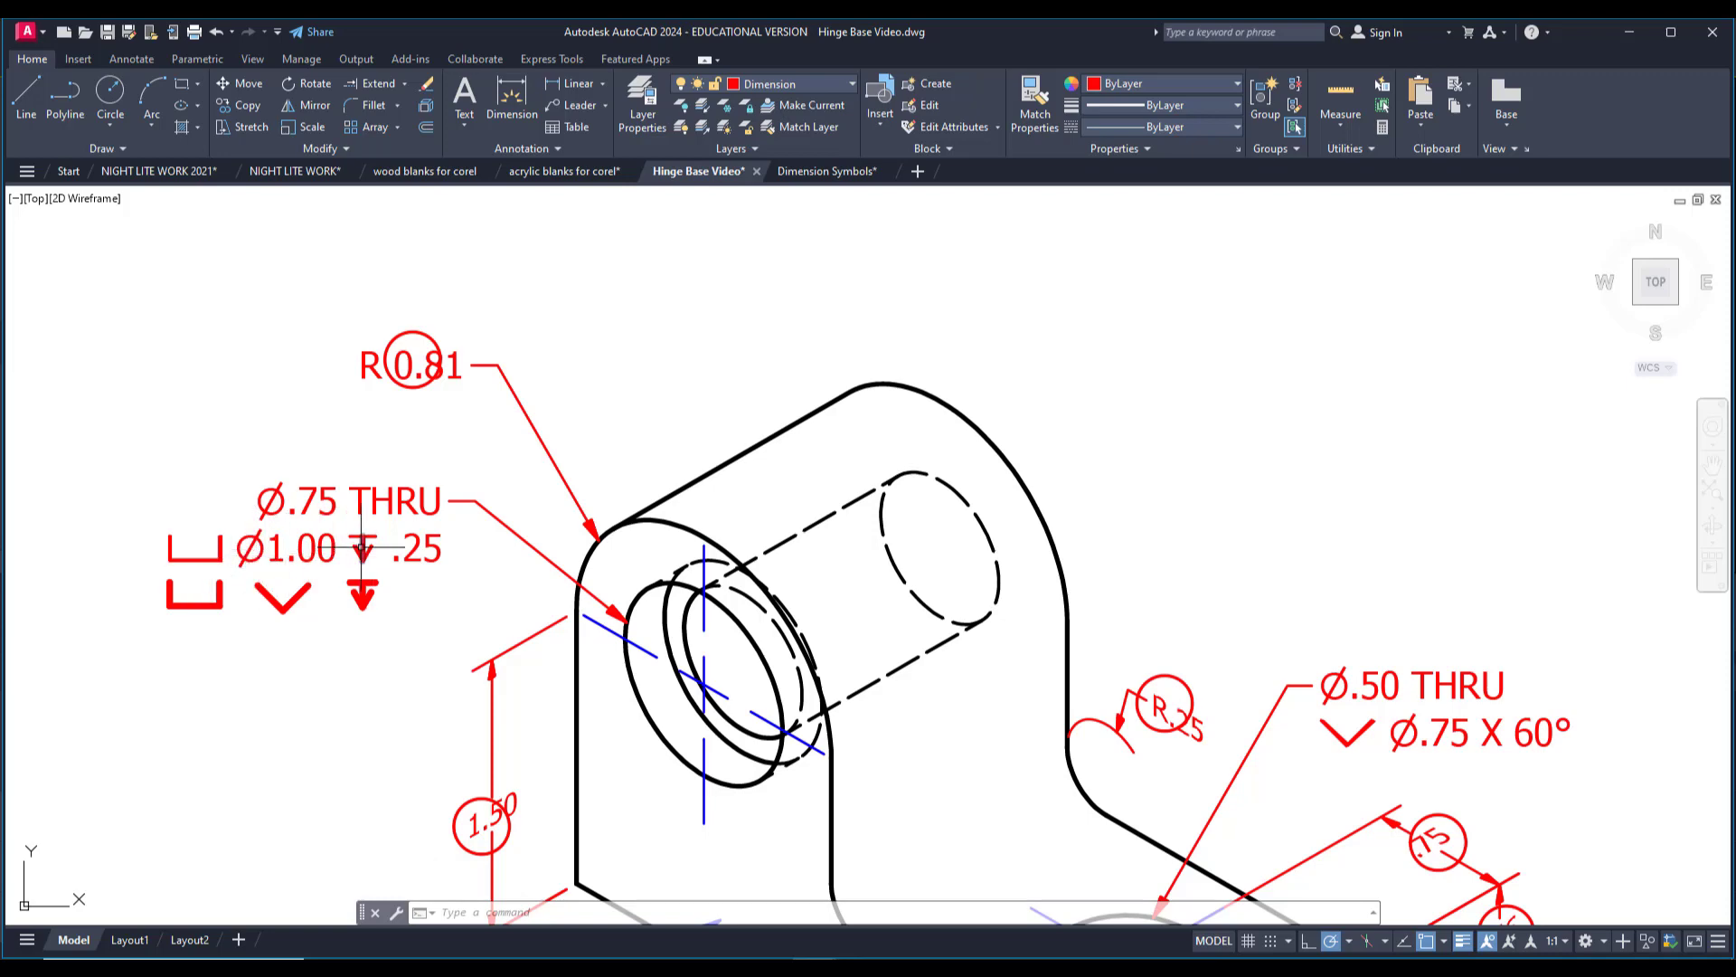
{"action": "scroll", "coordinate": [387, 548], "scroll_direction": "down", "scroll_amount": 3}
{"action": "middle_click_drag", "start_coordinate": [1625, 528], "coordinate": [1246, 528]}
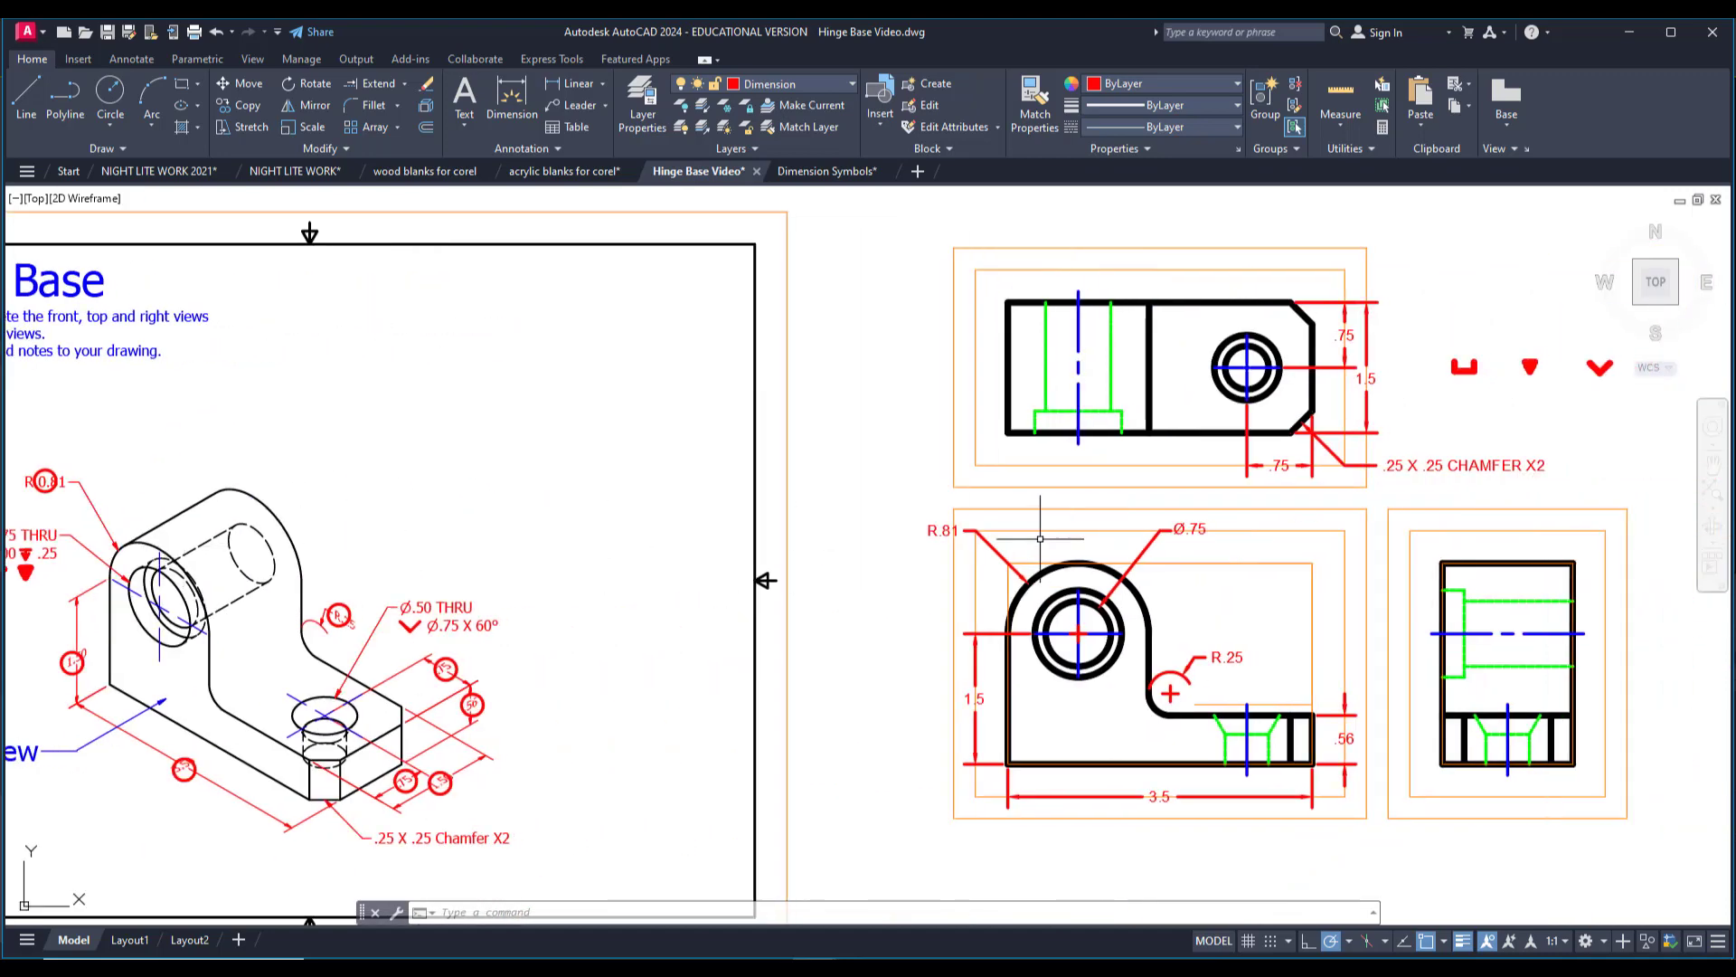
{"action": "scroll", "coordinate": [1245, 528], "scroll_direction": "up", "scroll_amount": 2}
{"action": "double_click", "coordinate": [1161, 532]}
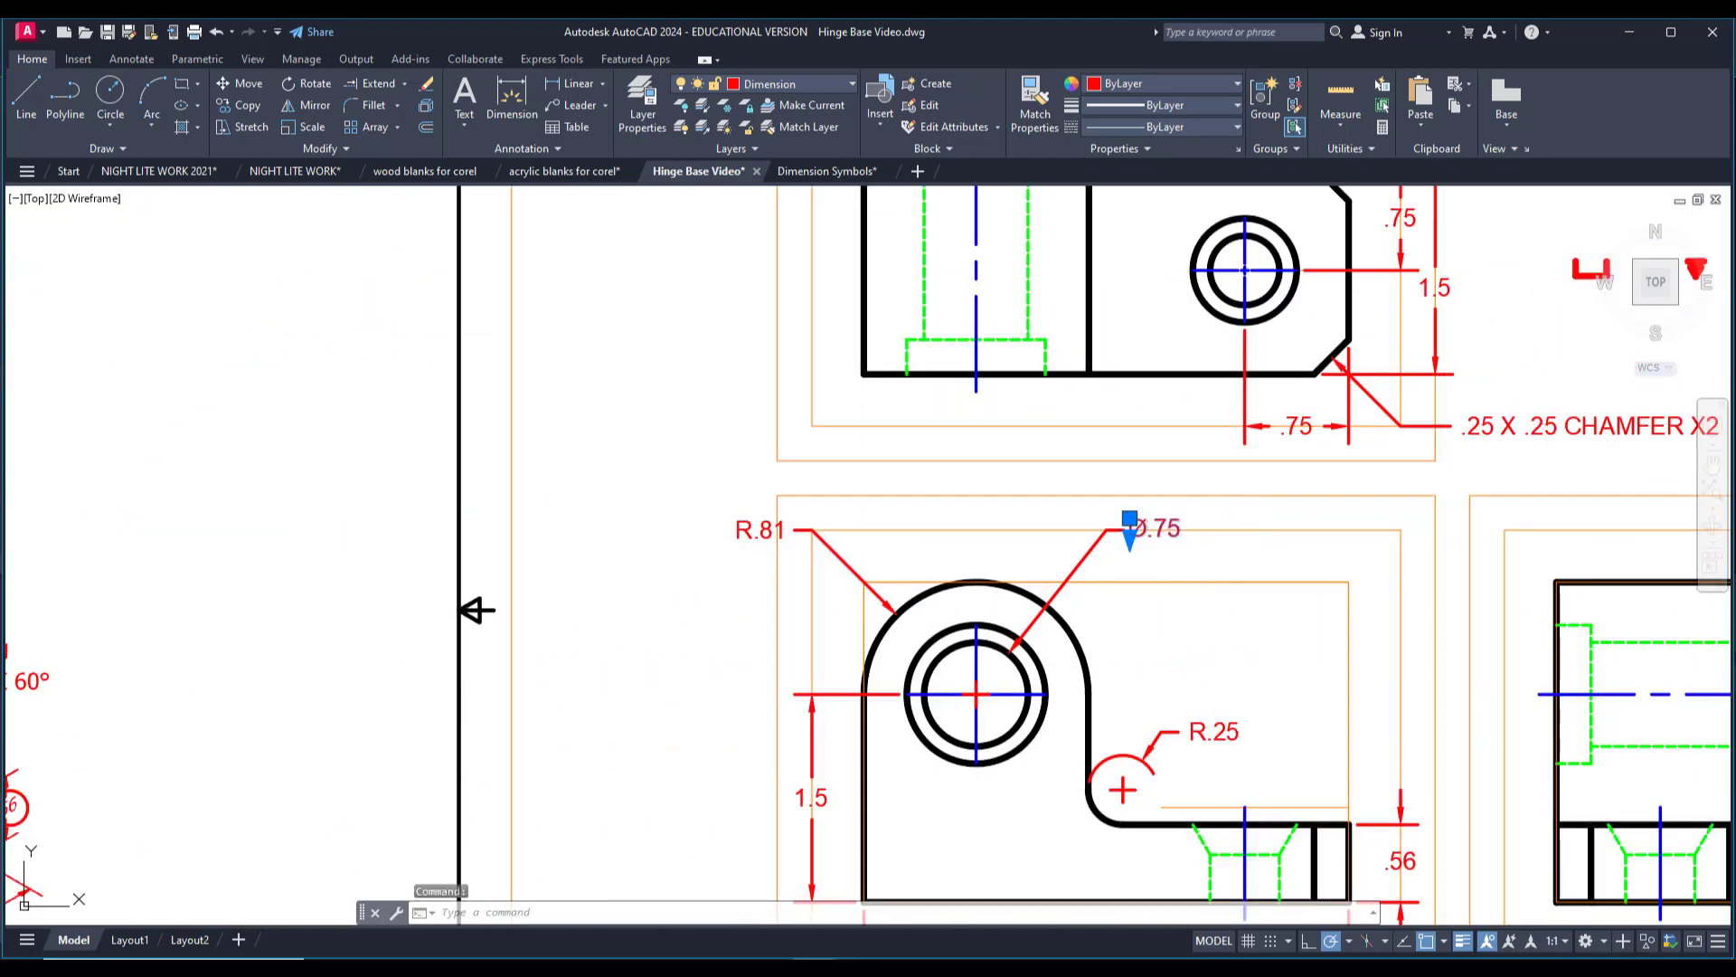
{"action": "key", "text": "Return"}
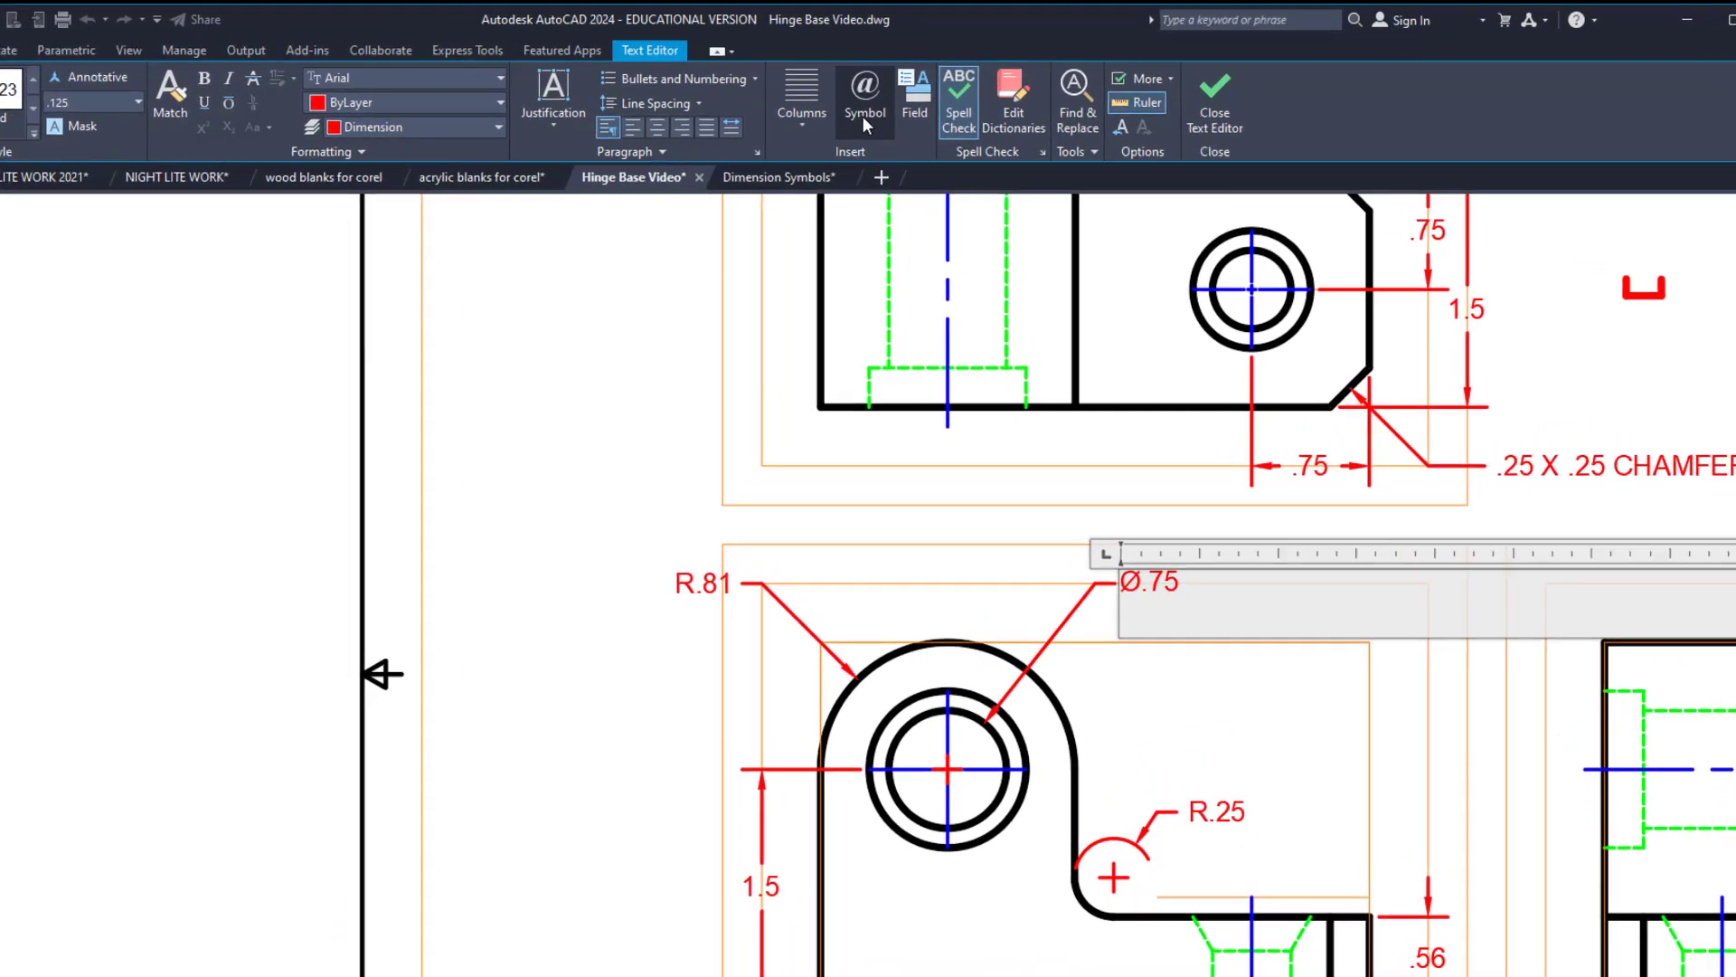
{"action": "left_click", "coordinate": [903, 95]}
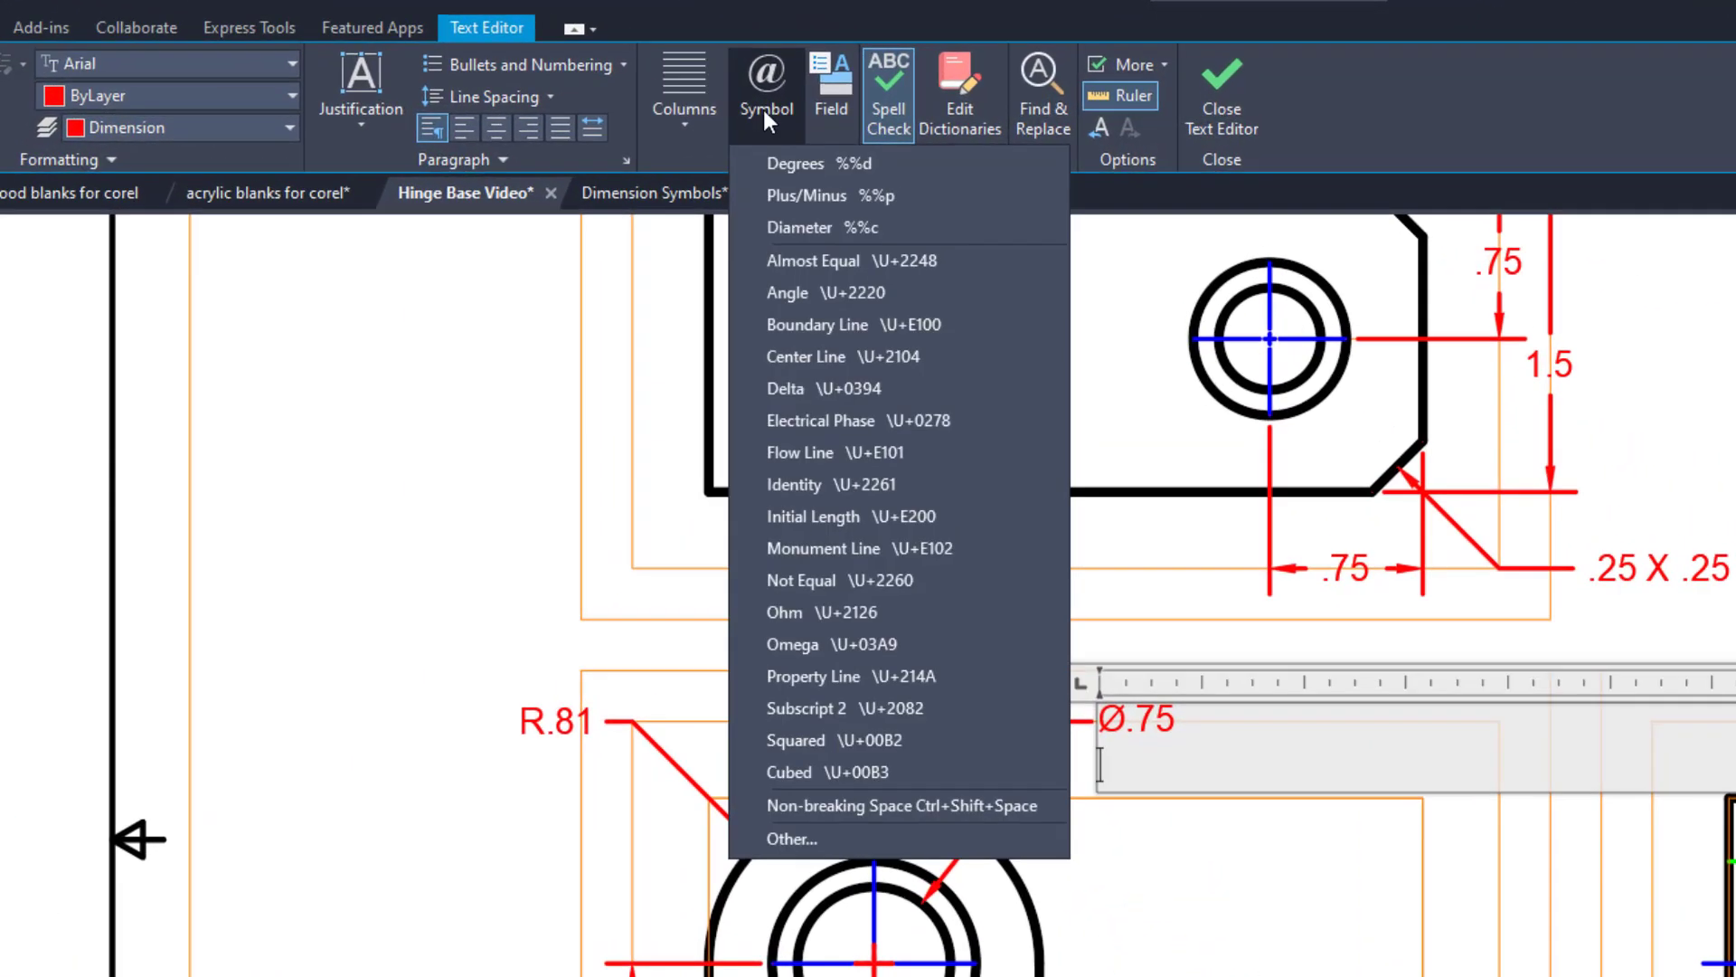
{"action": "left_click", "coordinate": [787, 221]}
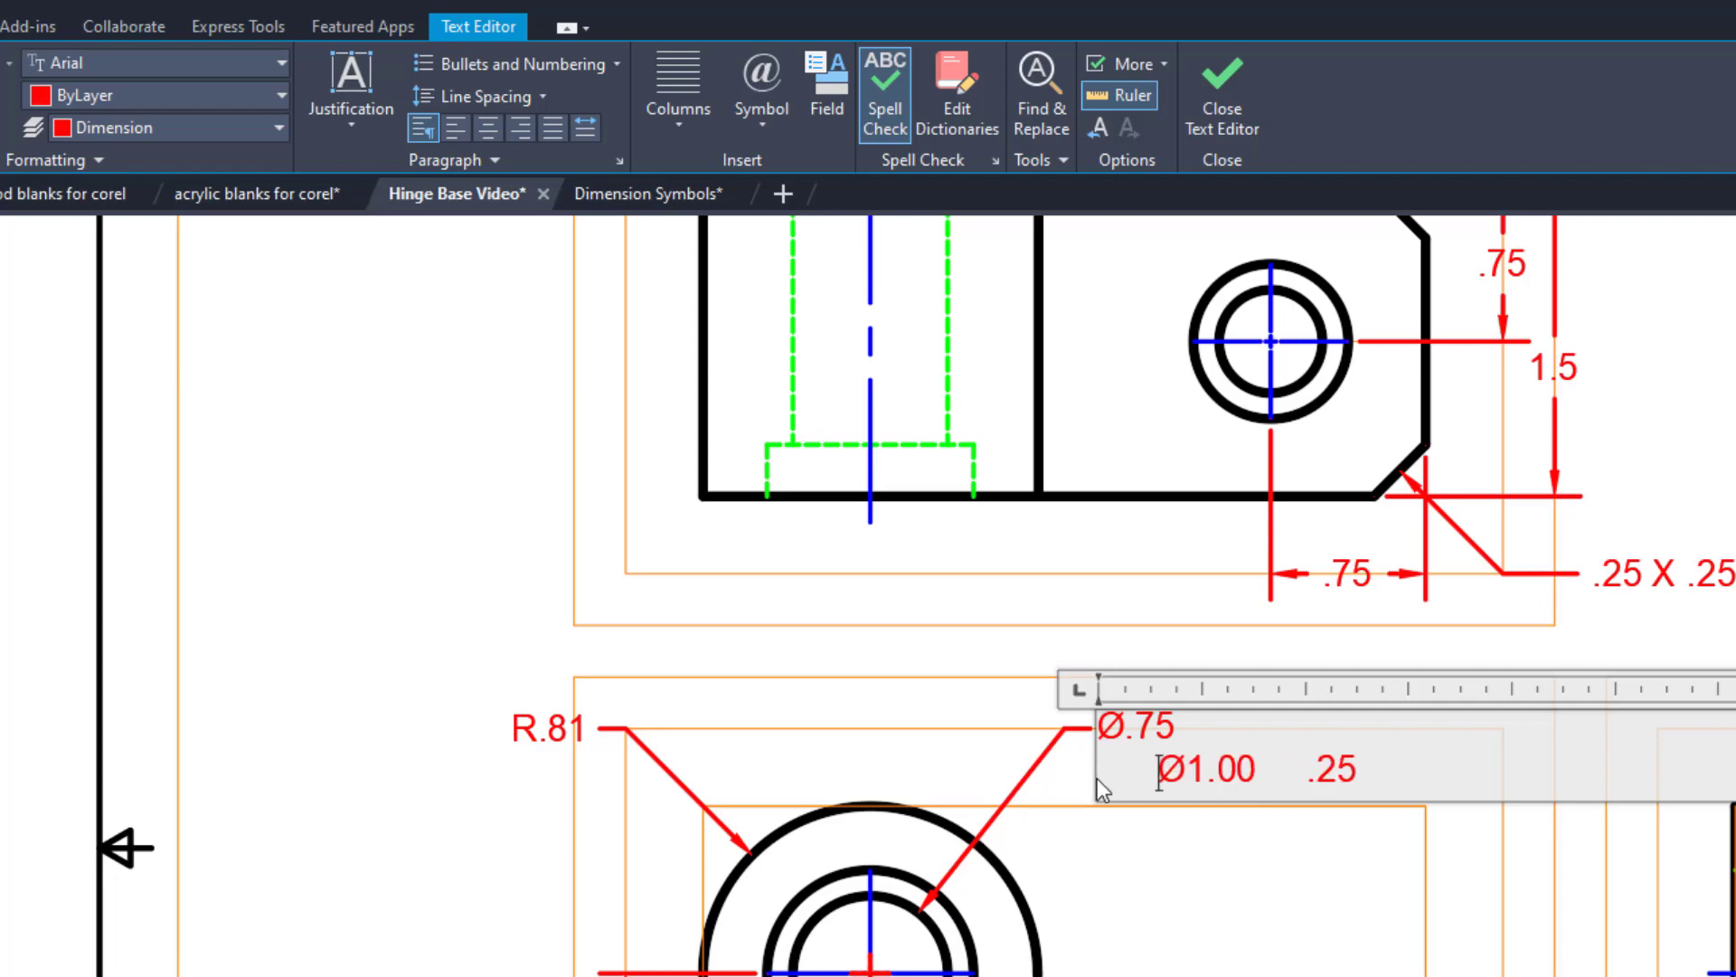
{"action": "left_click", "coordinate": [1238, 872]}
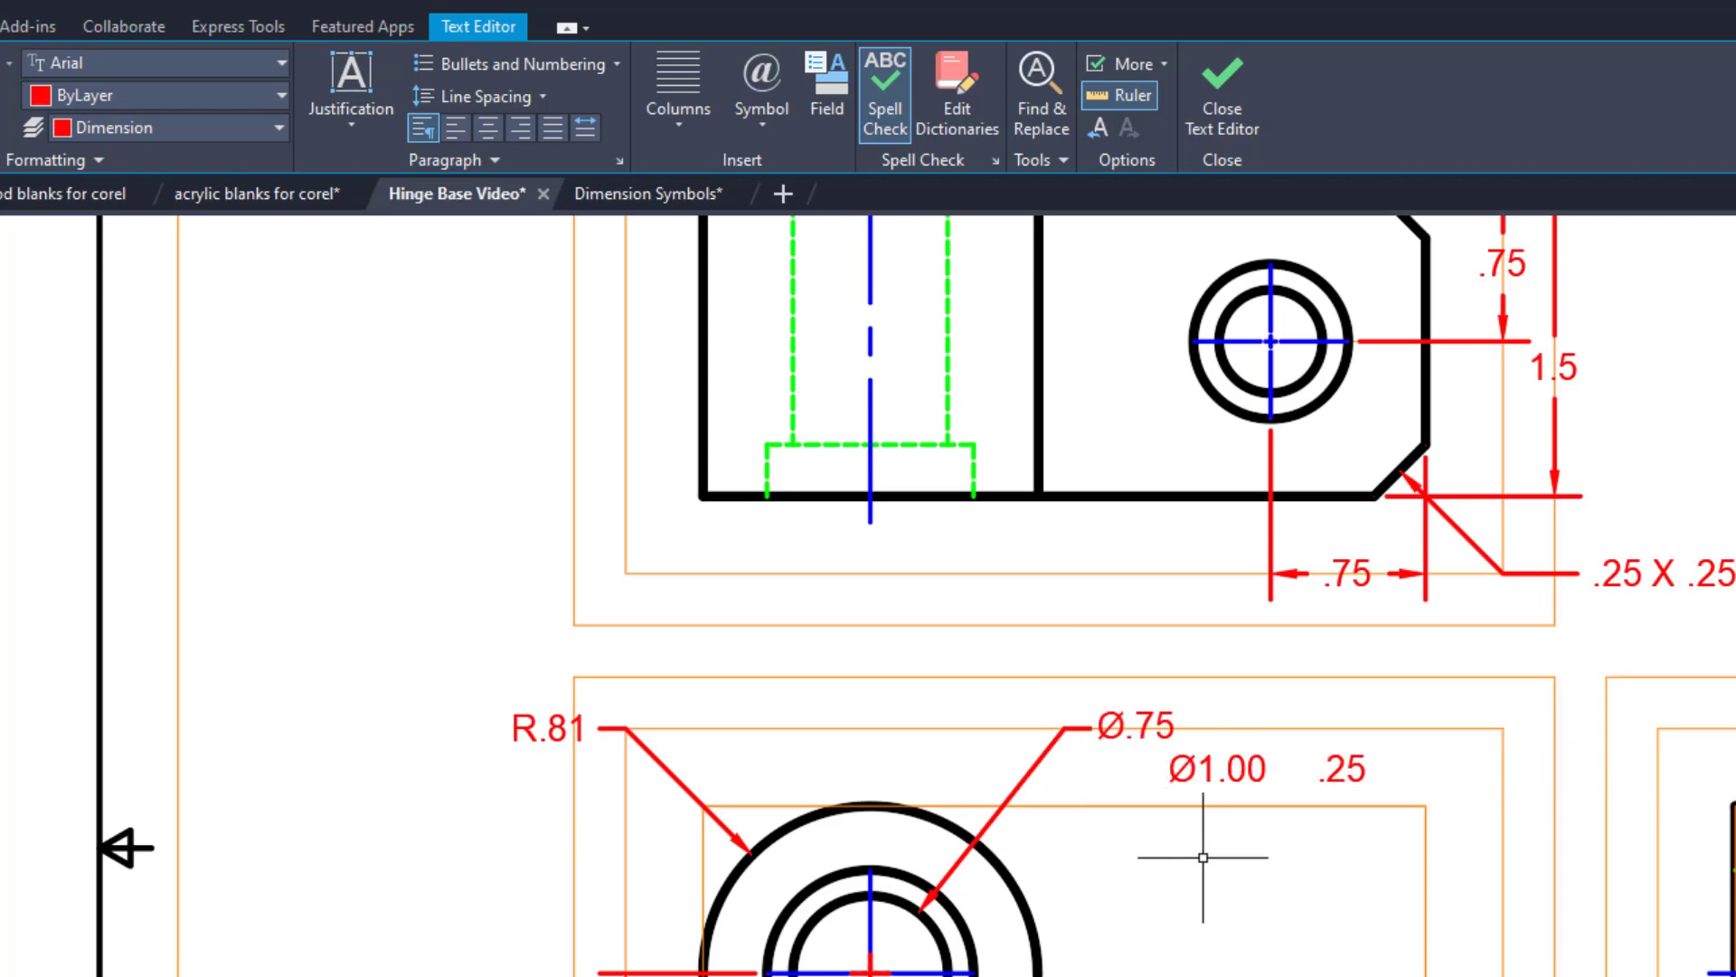
Move the counterbore symbol from beside the top view to just before Ø1.00 in the front view's hole note.
{"action": "middle_click_drag", "start_coordinate": [824, 282], "coordinate": [454, 360]}
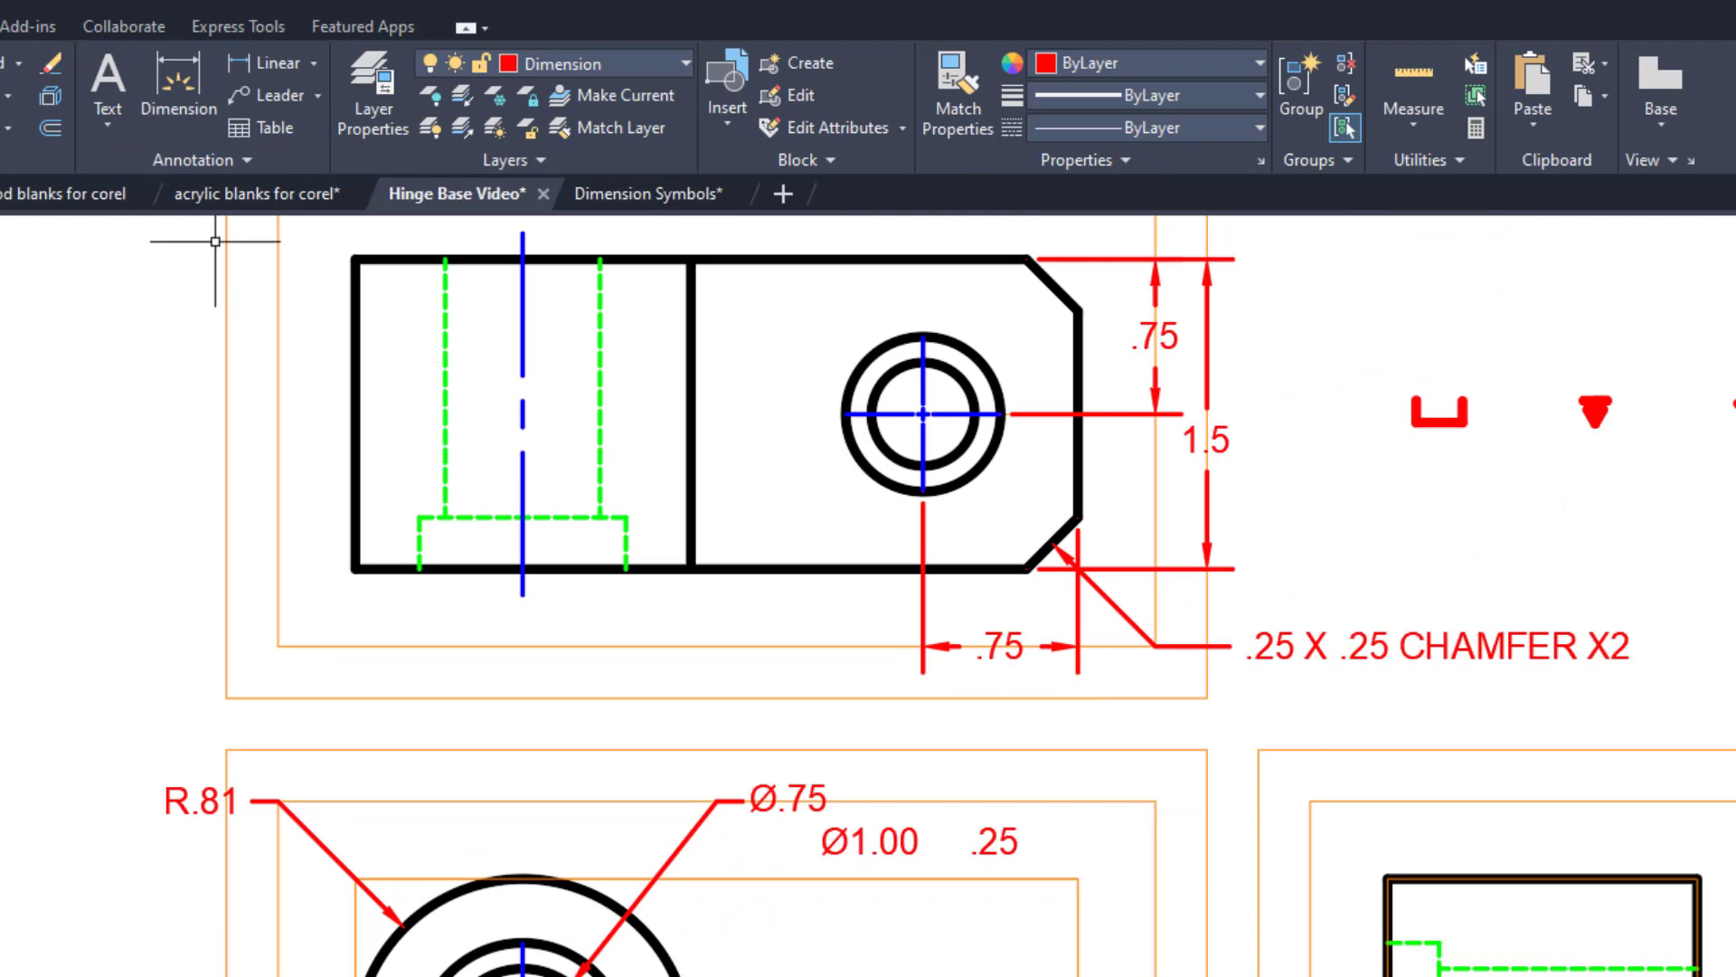
{"action": "left_click", "coordinate": [1367, 370]}
{"action": "left_click", "coordinate": [1520, 481]}
{"action": "key", "text": "Return"}
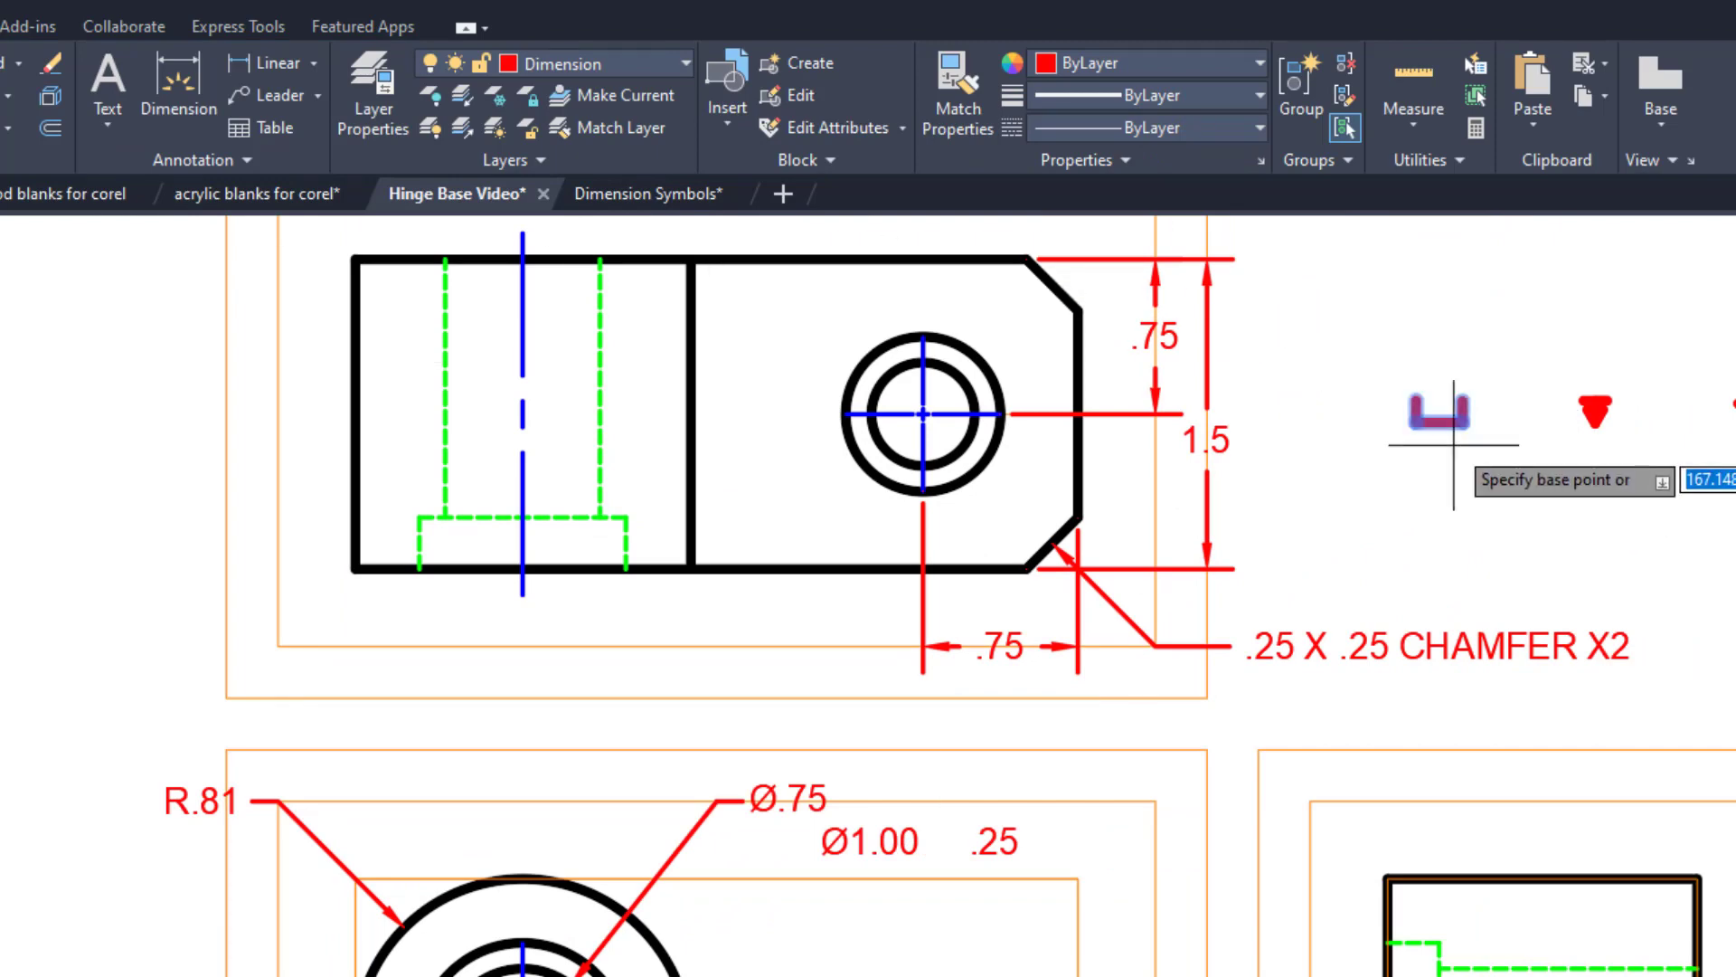
{"action": "left_click", "coordinate": [1454, 411]}
{"action": "scroll", "coordinate": [814, 778], "scroll_direction": "up", "scroll_amount": 4}
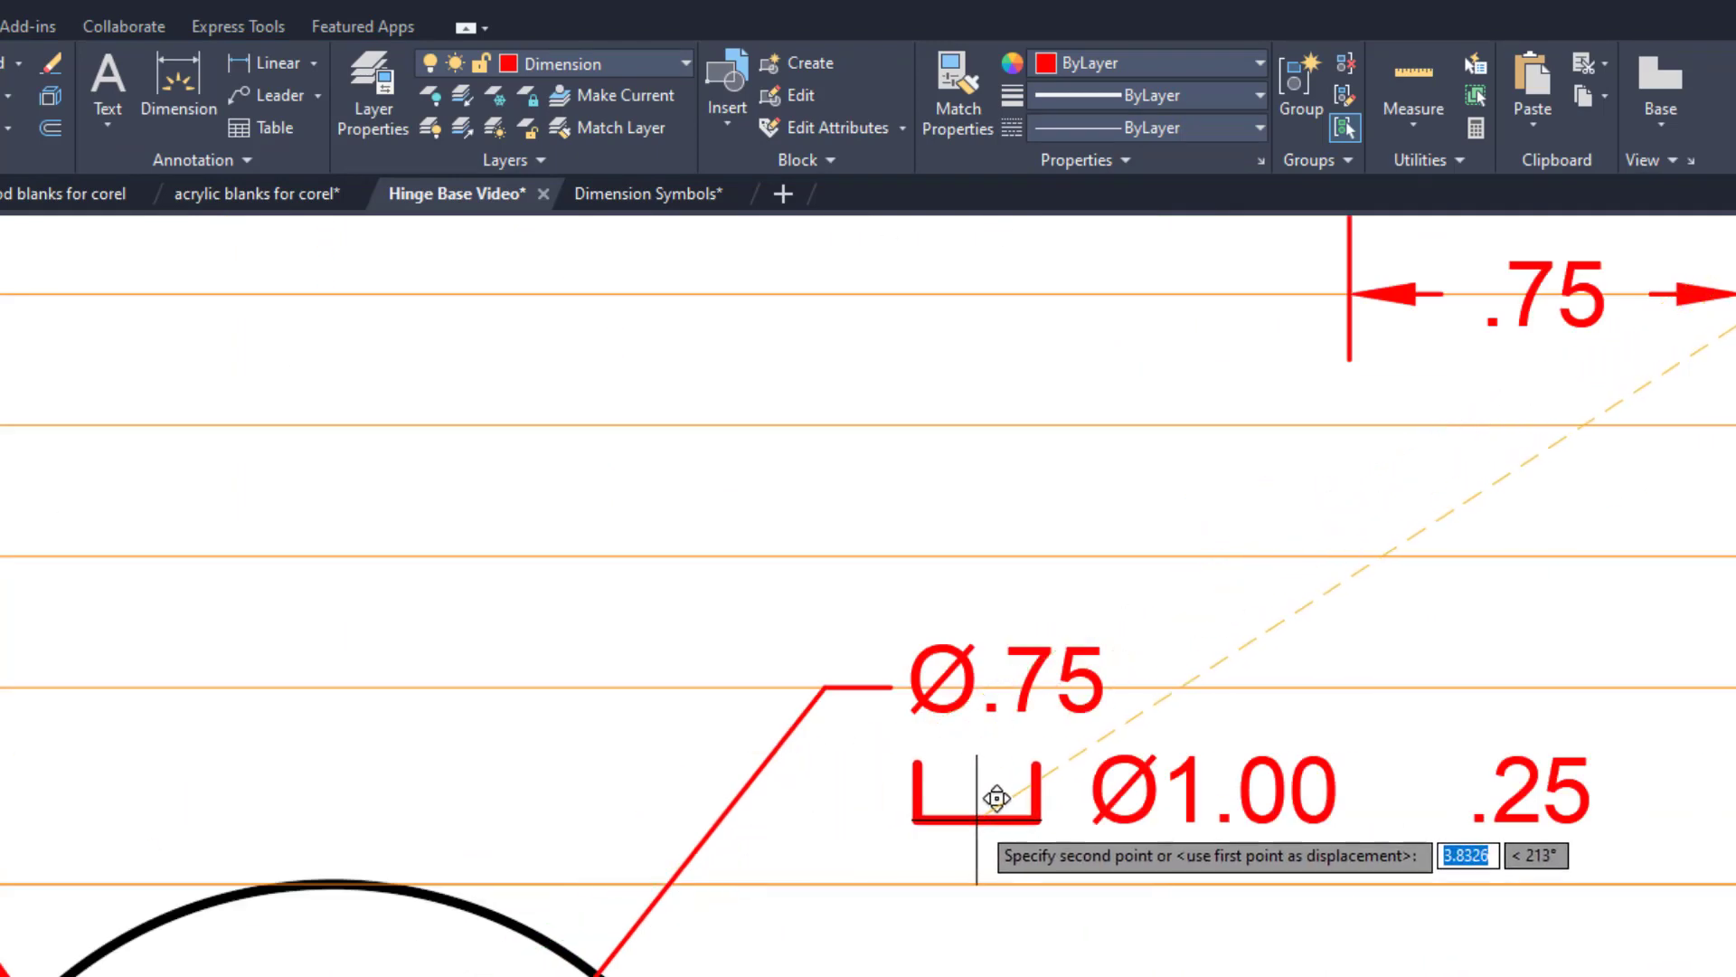
{"action": "left_click", "coordinate": [1002, 796]}
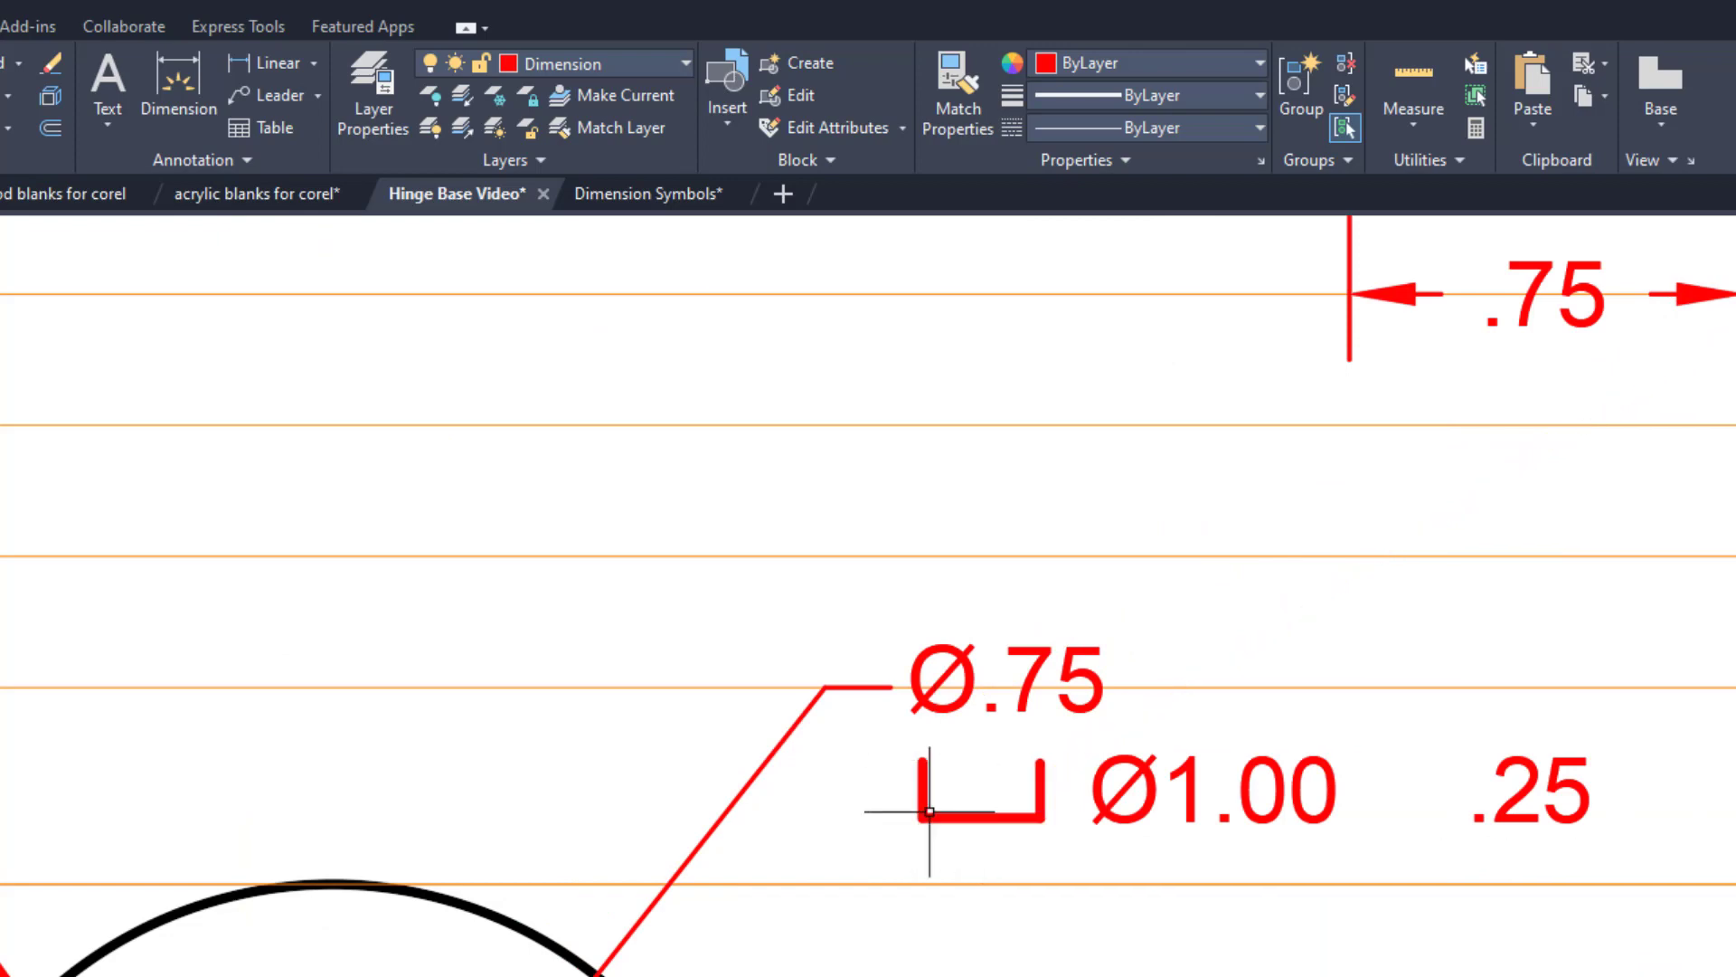
Move the depth symbol into the gap between Ø1.00 and .25 in the front view's hole note.
{"action": "scroll", "coordinate": [1281, 796], "scroll_direction": "down", "scroll_amount": 4}
{"action": "middle_click_drag", "start_coordinate": [1356, 737], "coordinate": [574, 710]}
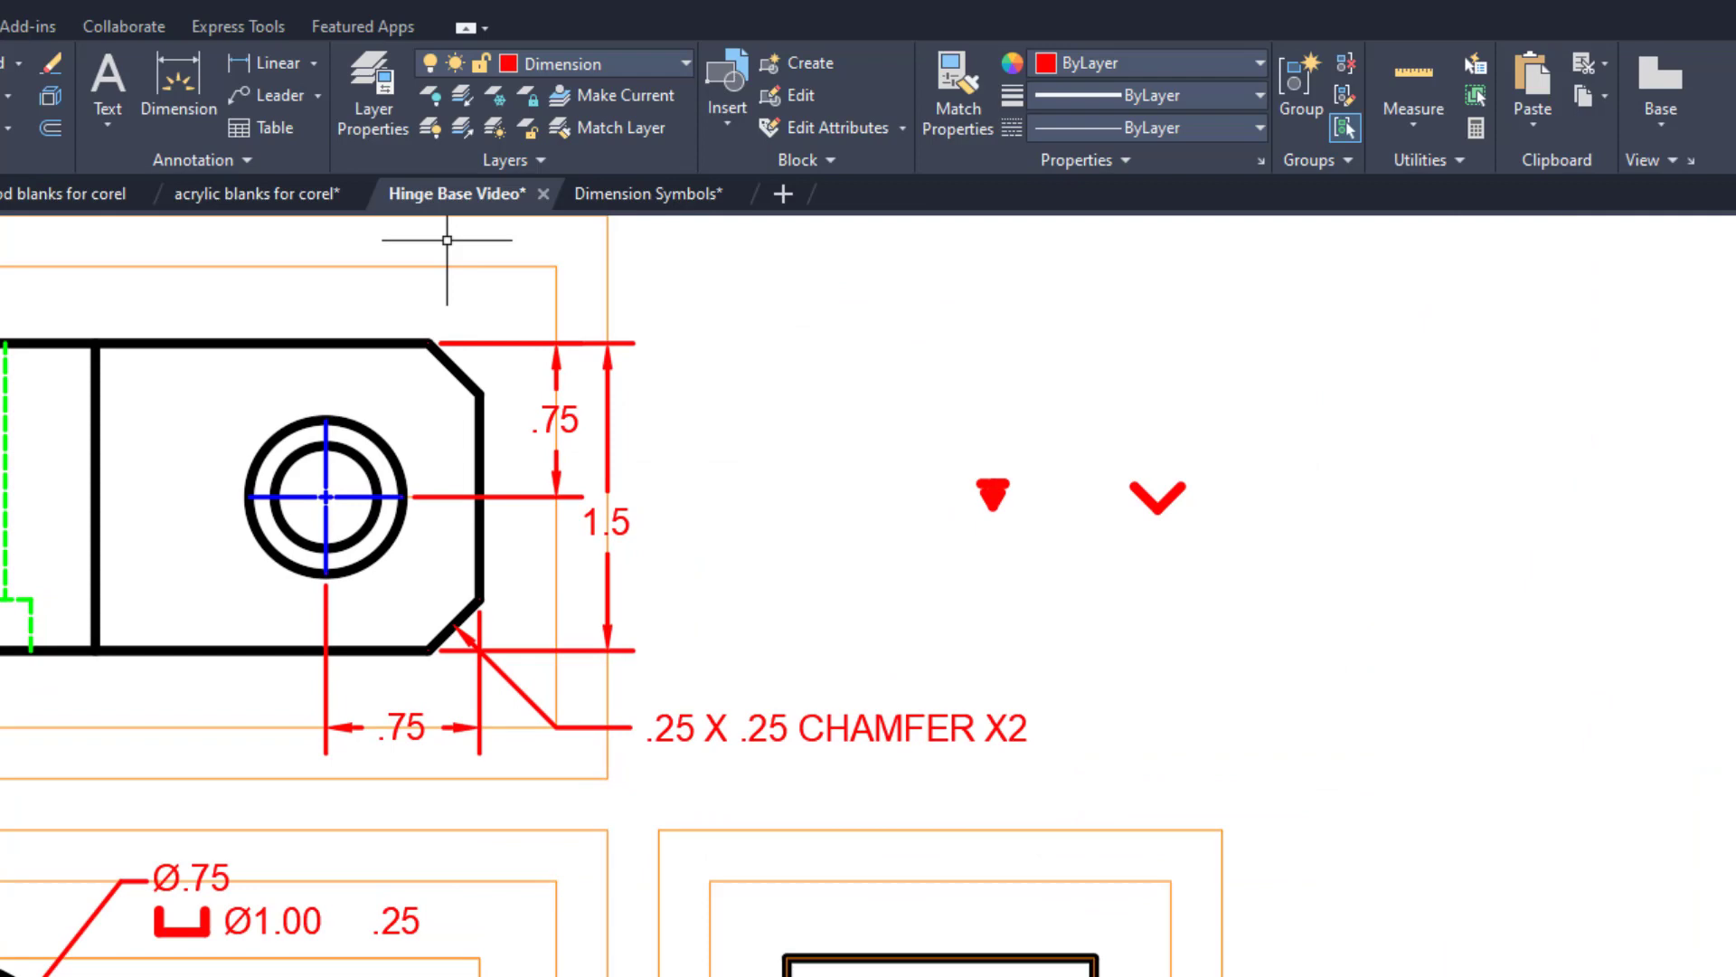
{"action": "type", "text": "m"}
{"action": "key", "text": "space"}
{"action": "left_click", "coordinate": [936, 453]}
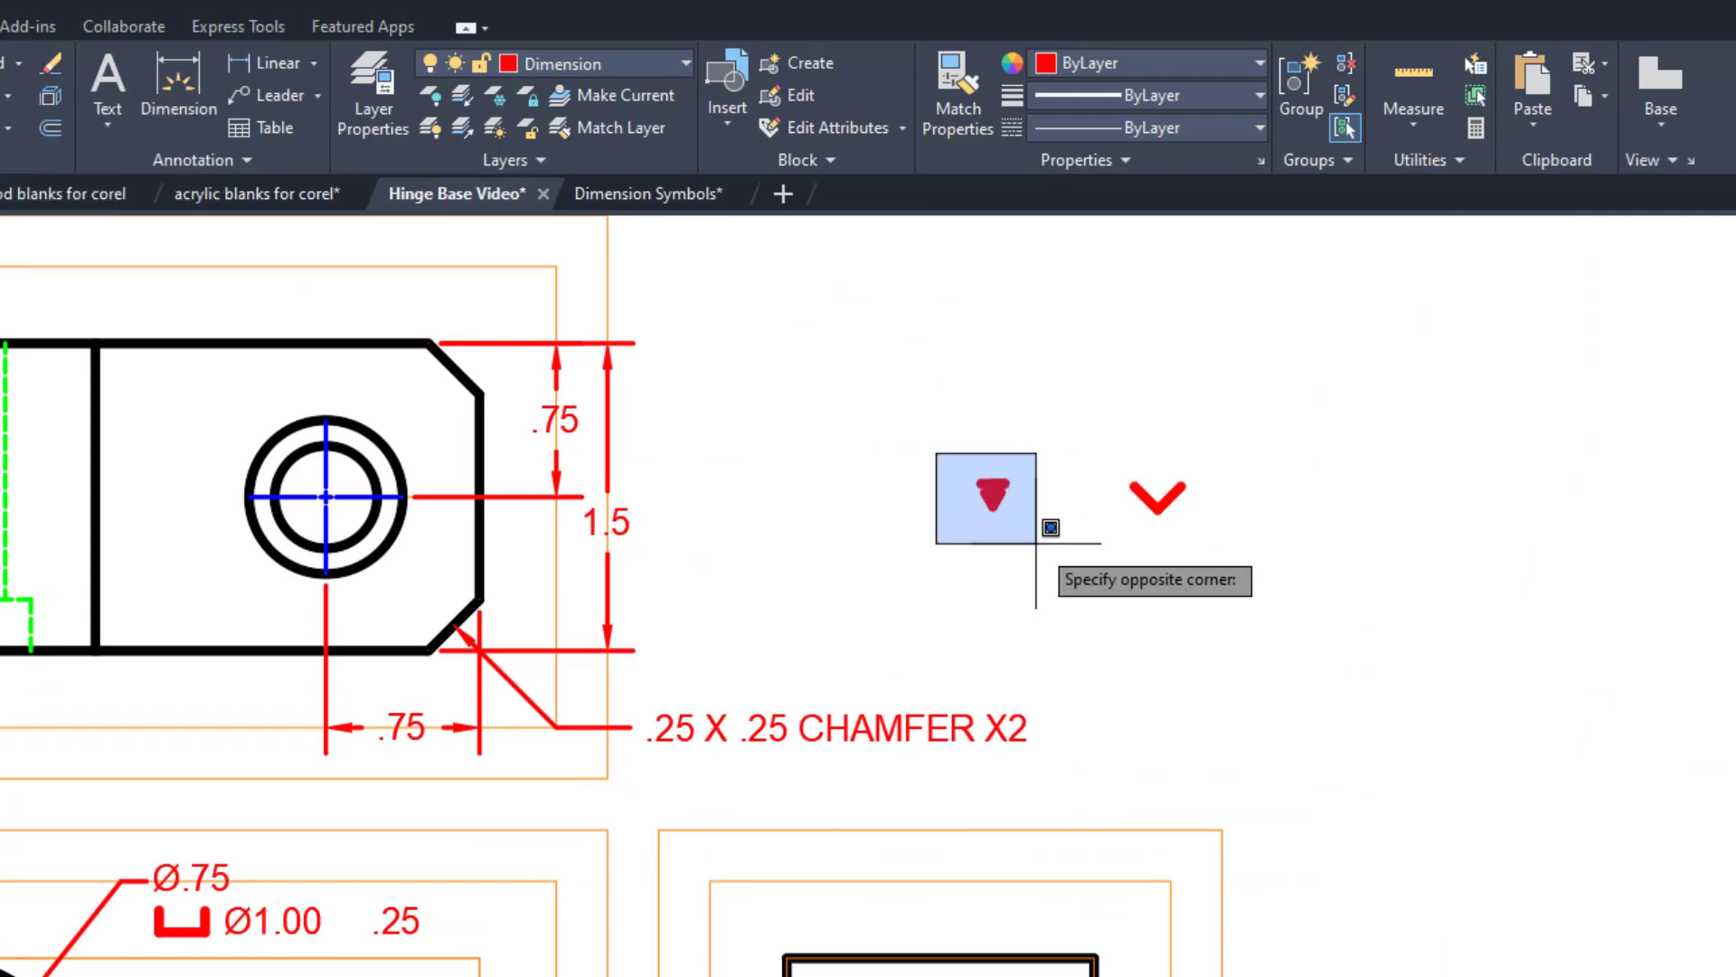
{"action": "left_click", "coordinate": [1051, 527]}
{"action": "key", "text": "space"}
{"action": "left_click", "coordinate": [1027, 480]}
{"action": "scroll", "coordinate": [452, 814], "scroll_direction": "up", "scroll_amount": 5}
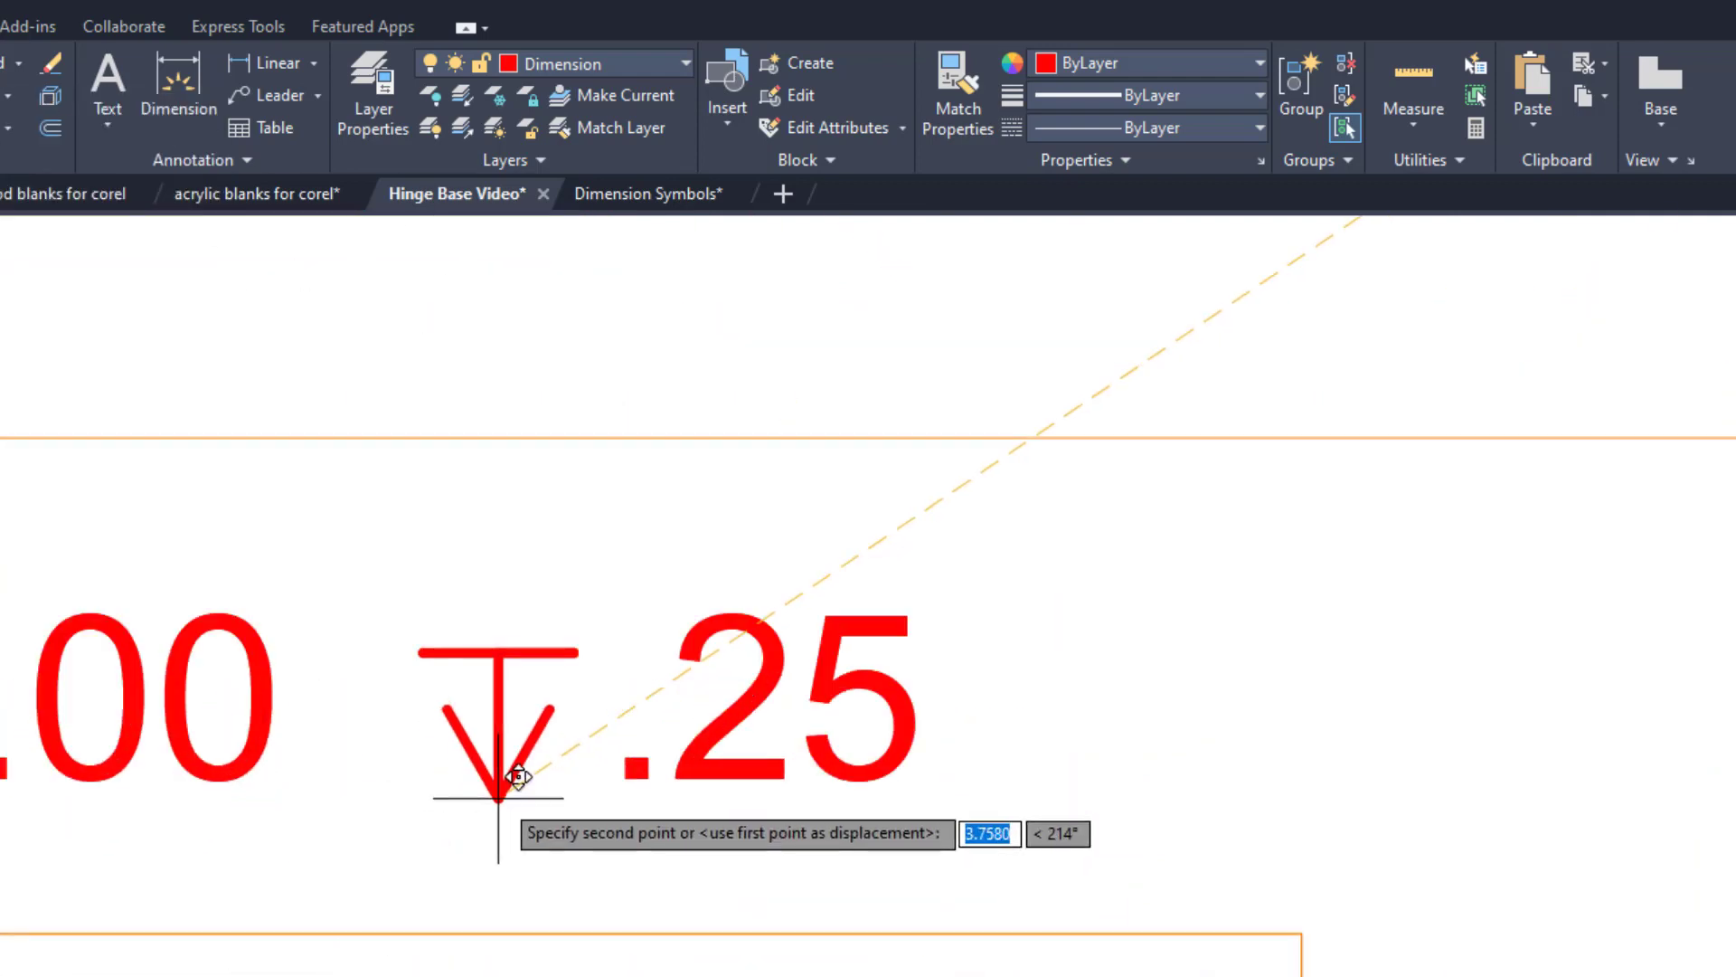
{"action": "left_click", "coordinate": [506, 791]}
{"action": "scroll", "coordinate": [546, 762], "scroll_direction": "down", "scroll_amount": 4}
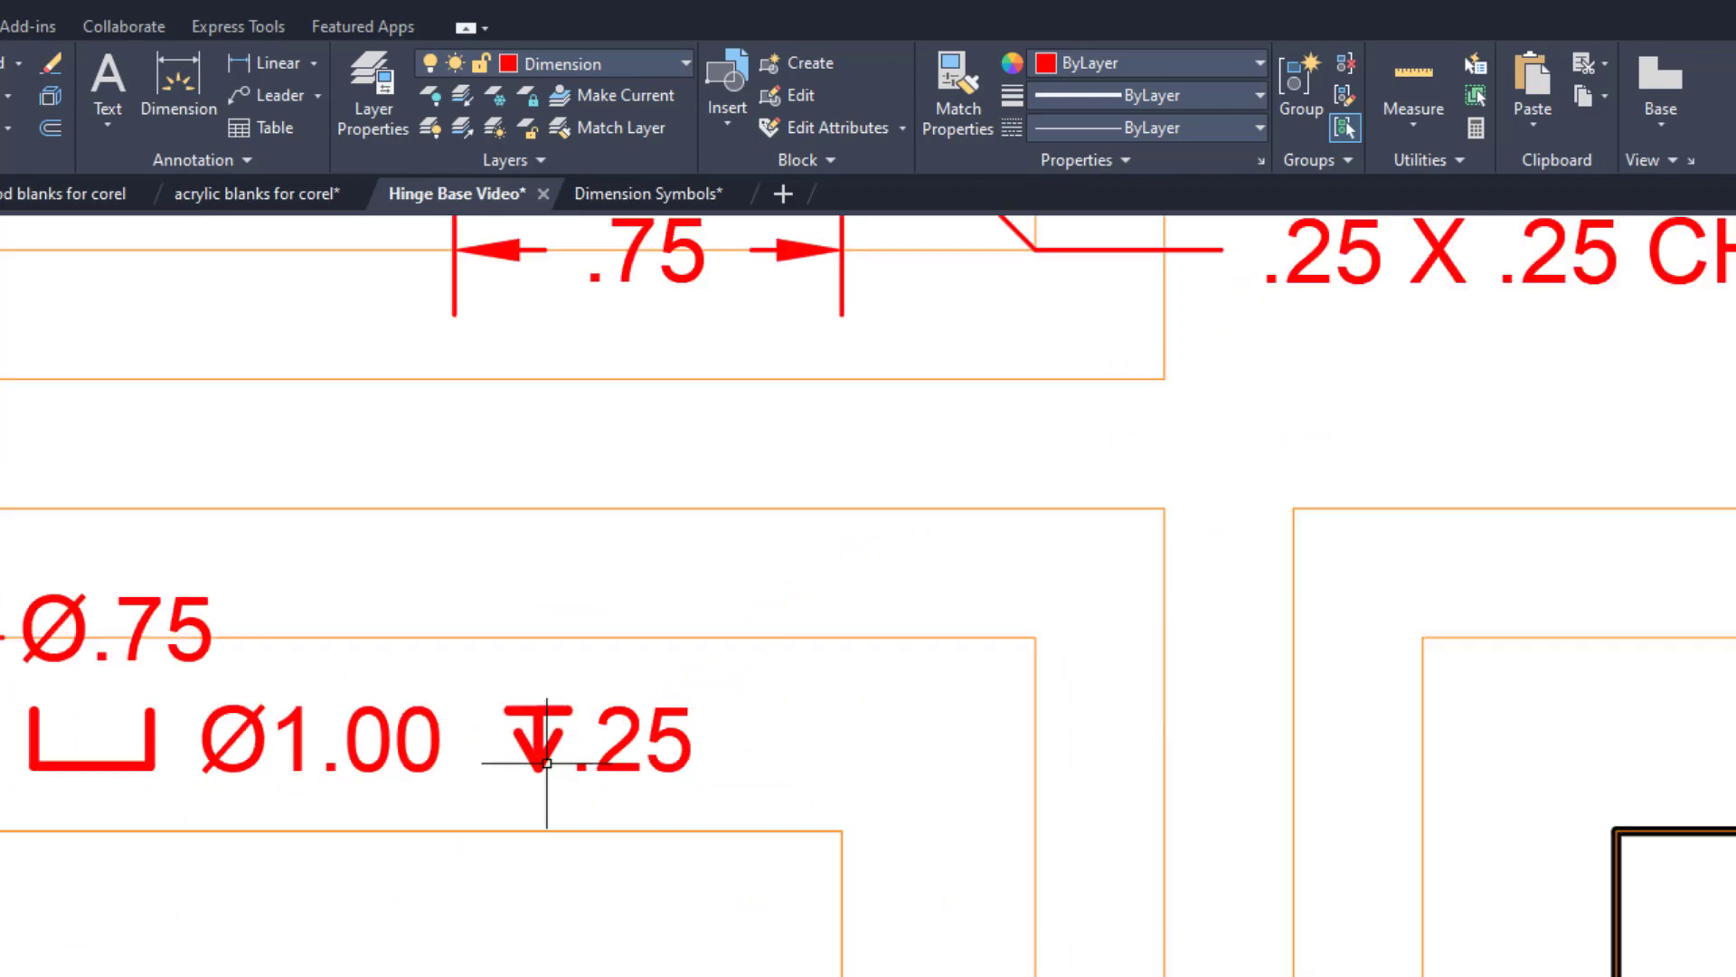
Add a diameter dimension to the top view's inner hole circle, with its text at the outer orange guide's upper corner.
{"action": "scroll", "coordinate": [546, 763], "scroll_direction": "down", "scroll_amount": 5}
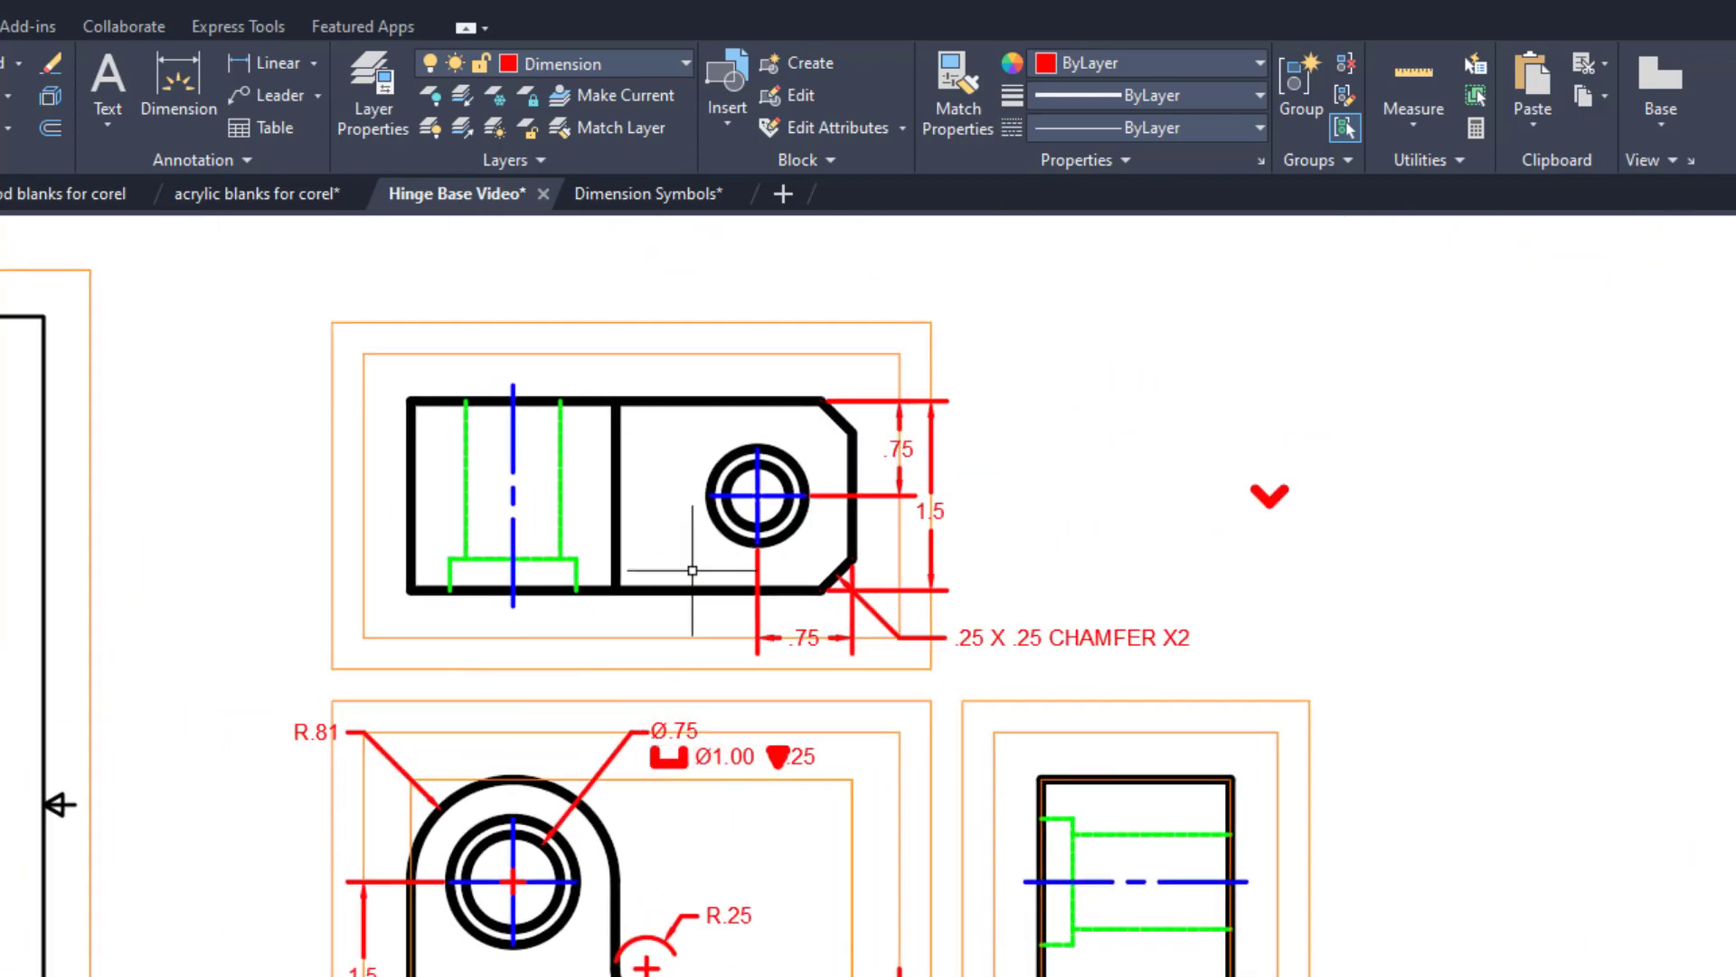
{"action": "scroll", "coordinate": [692, 571], "scroll_direction": "up", "scroll_amount": 3}
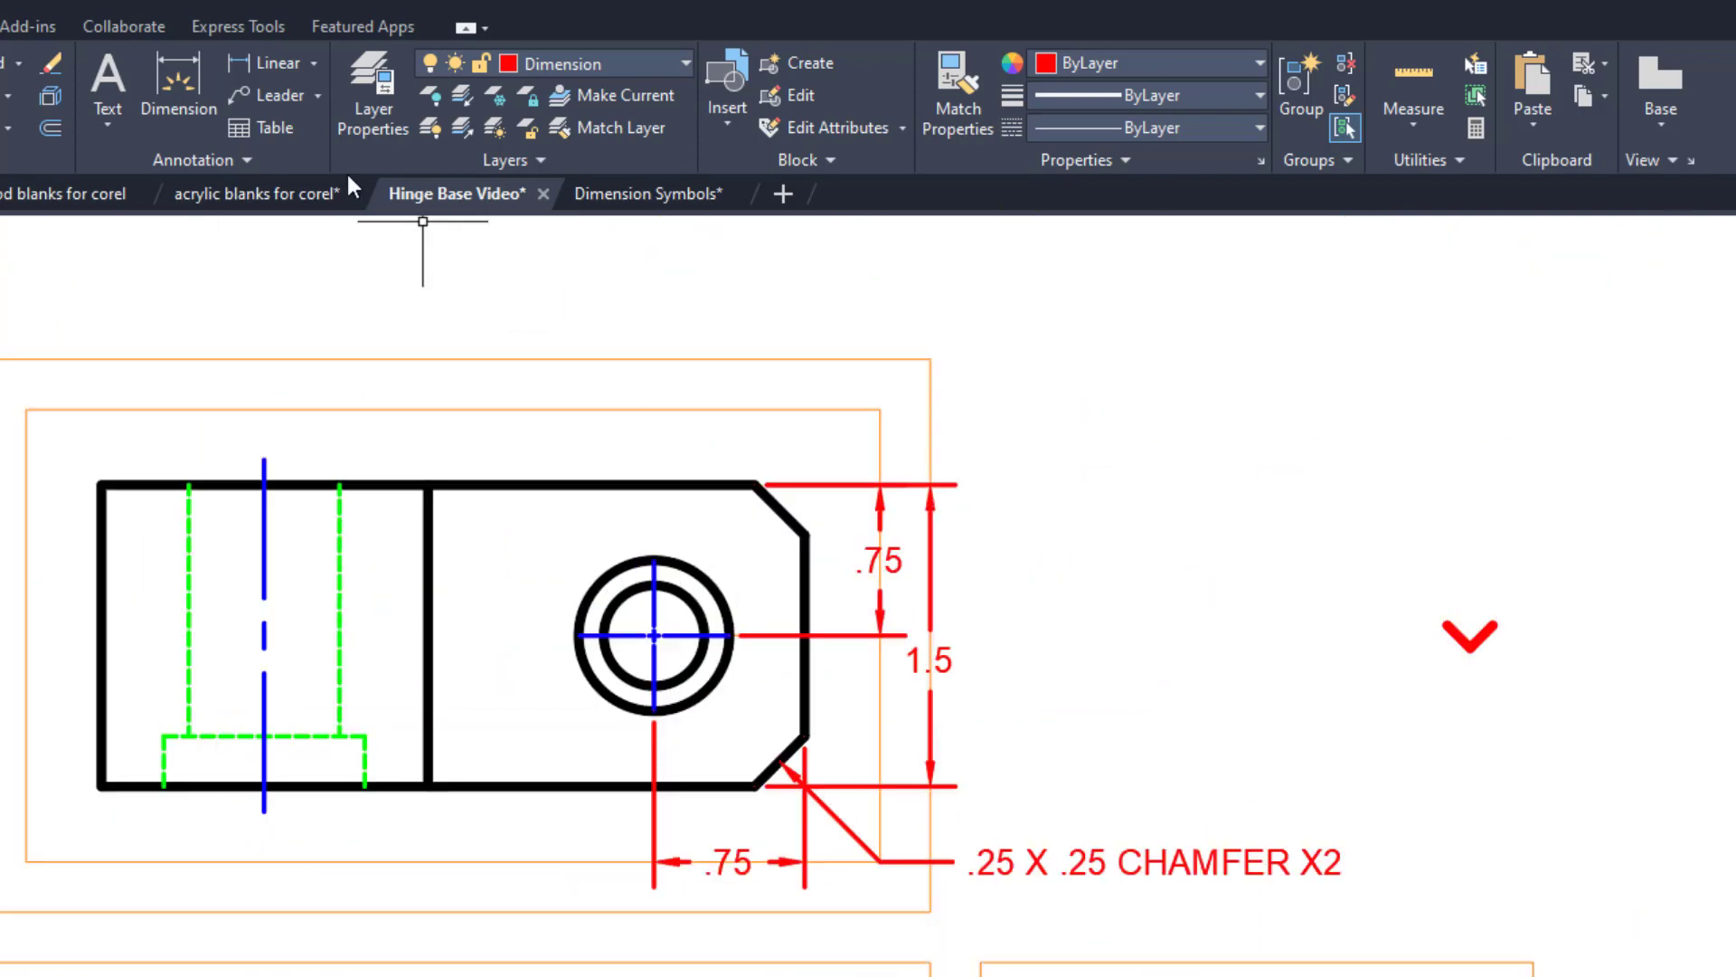
{"action": "left_click", "coordinate": [311, 63]}
{"action": "left_click", "coordinate": [267, 389]}
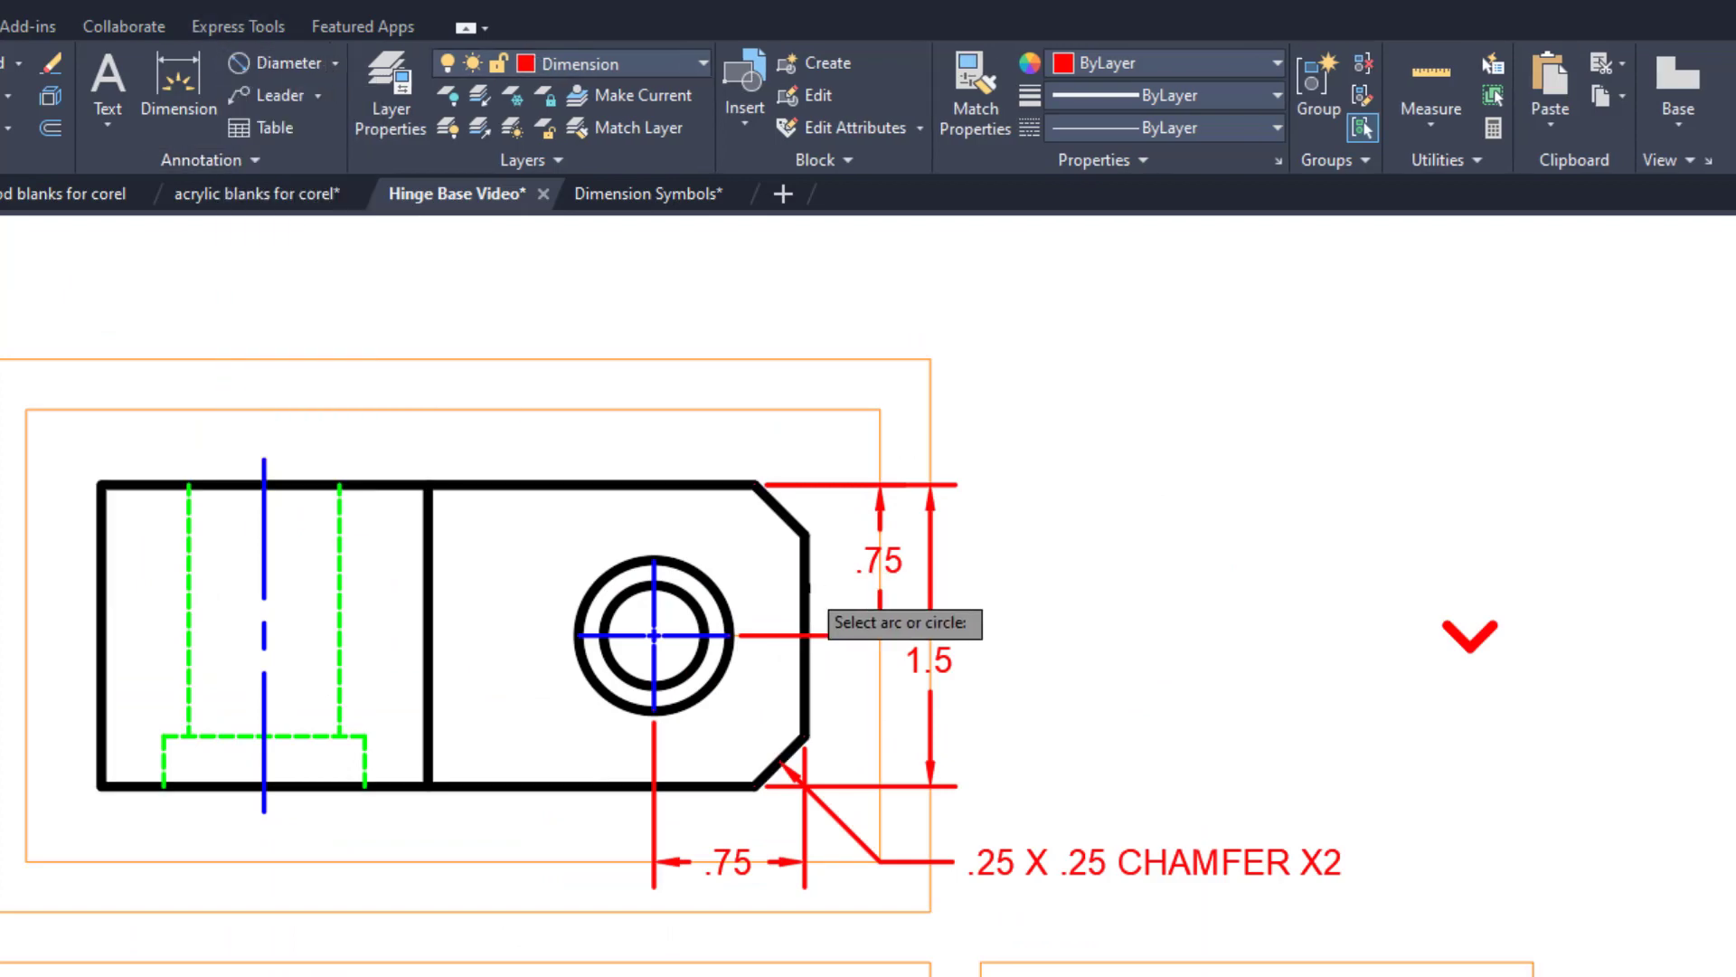
{"action": "left_click", "coordinate": [698, 606]}
{"action": "middle_click_drag", "start_coordinate": [892, 341], "coordinate": [786, 430]}
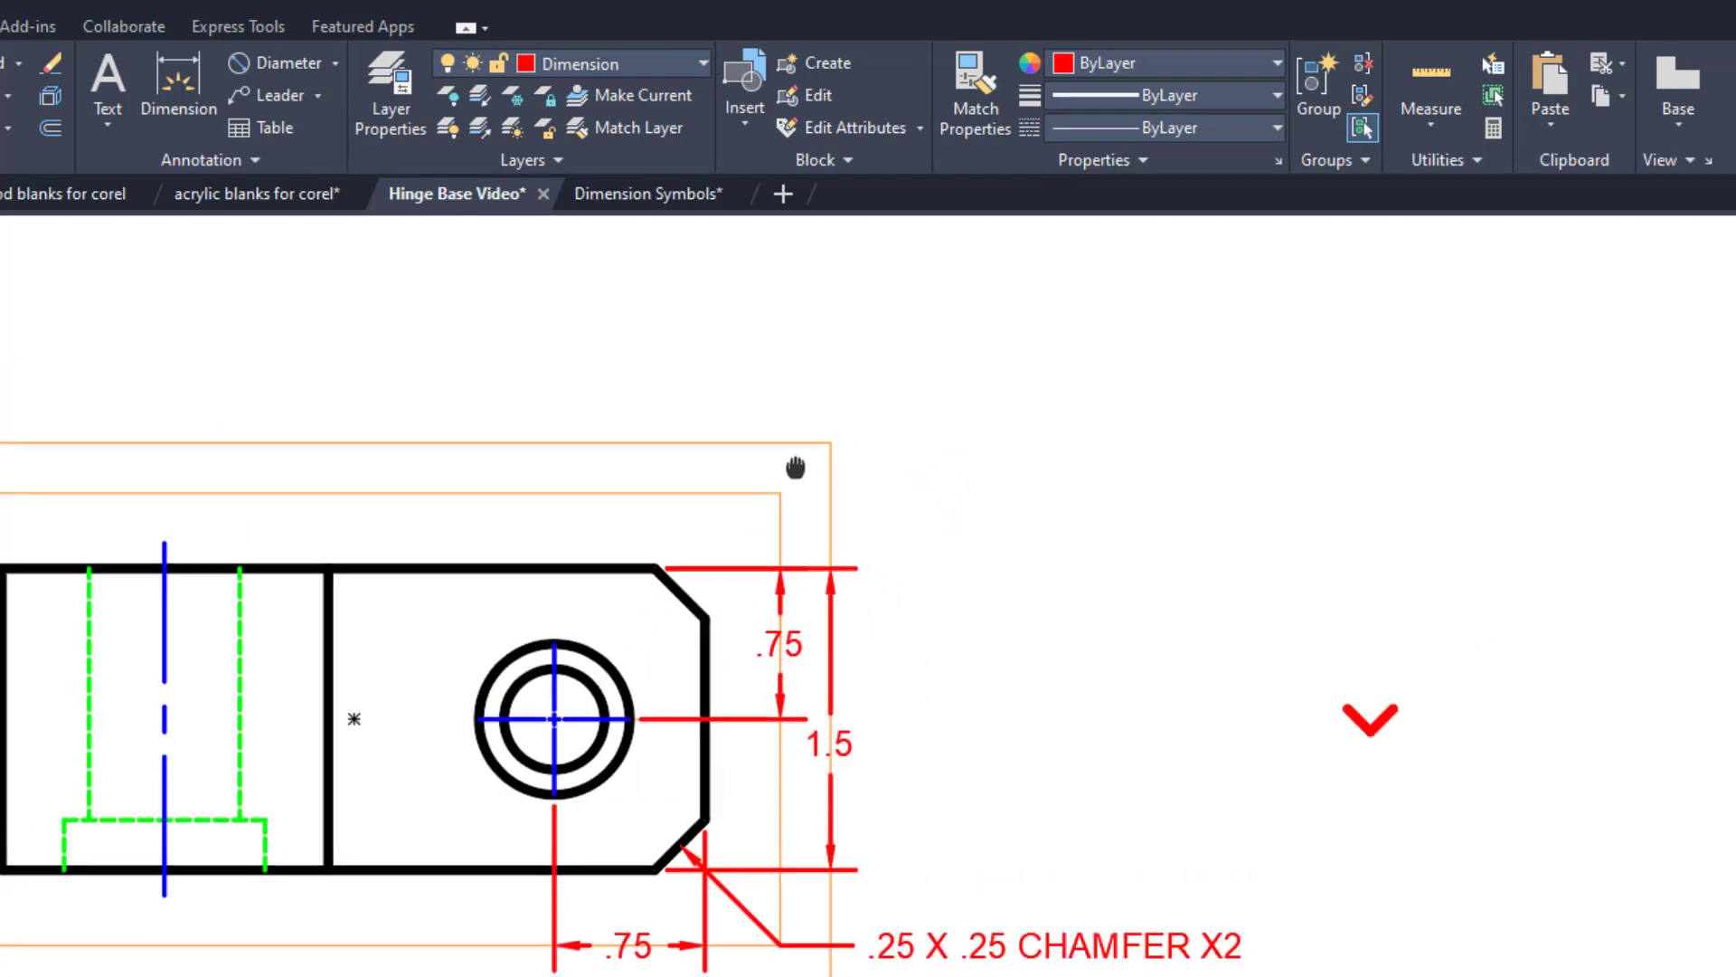
{"action": "left_click", "coordinate": [824, 447]}
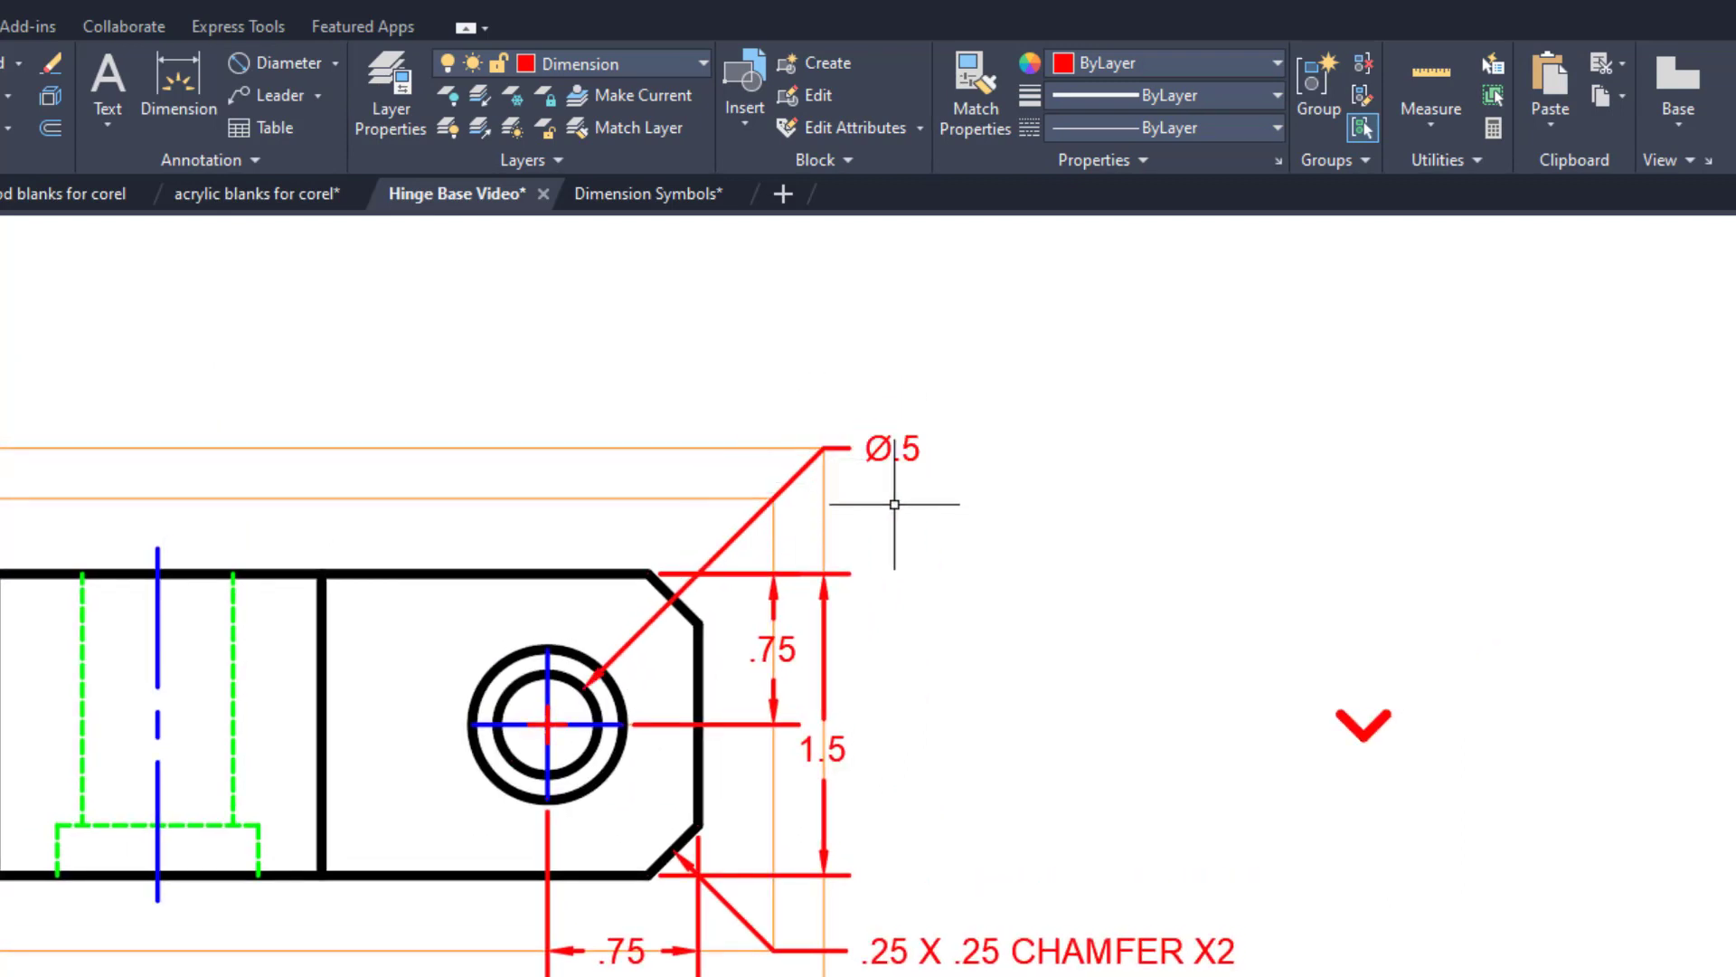
Explode the top view's hole diameter dimension into separate text and line objects.
{"action": "left_click", "coordinate": [834, 445]}
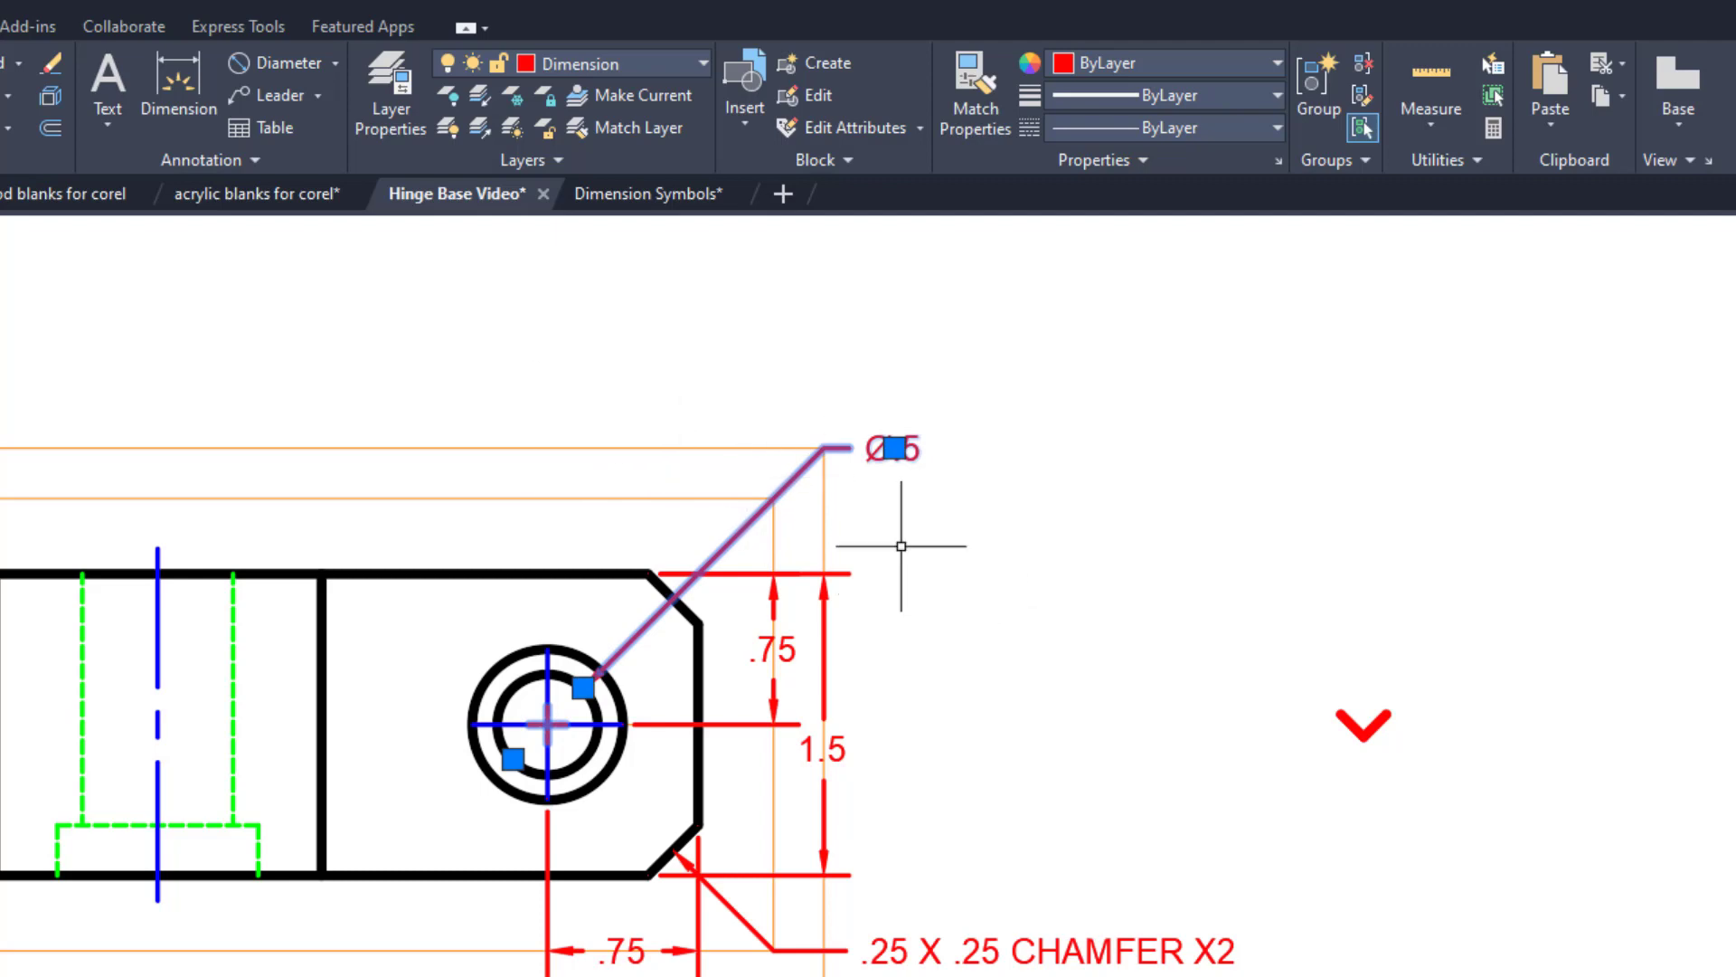
{"action": "key", "text": "Escape"}
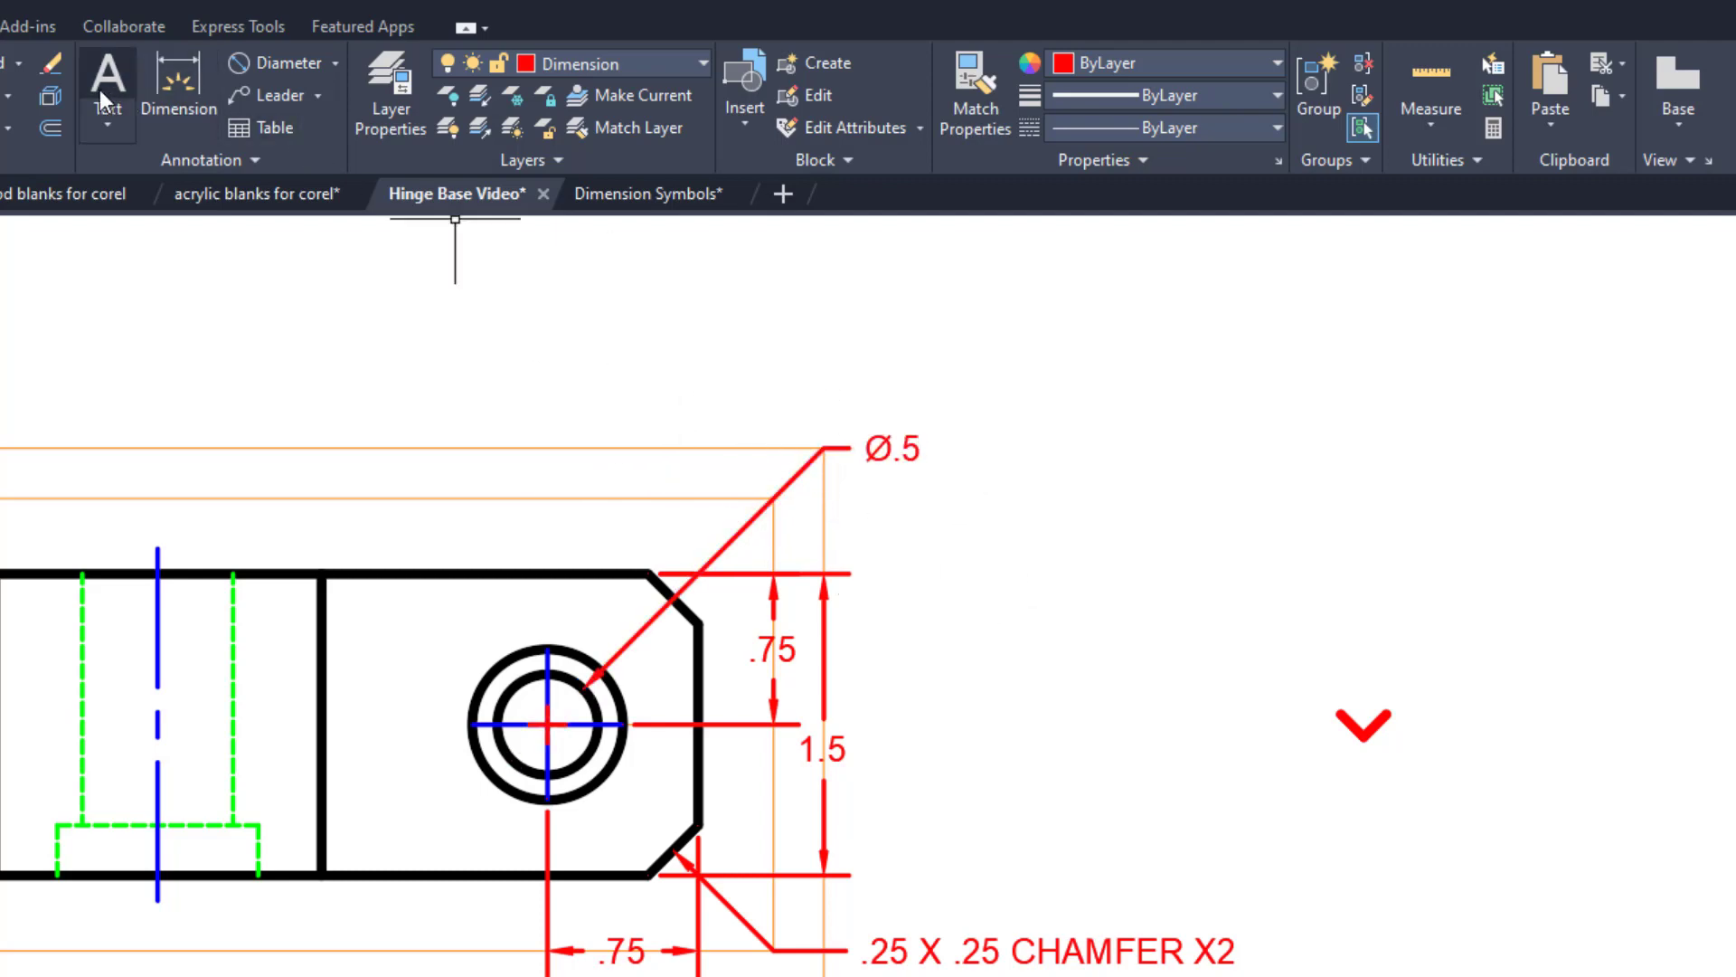
{"action": "left_click", "coordinate": [51, 97]}
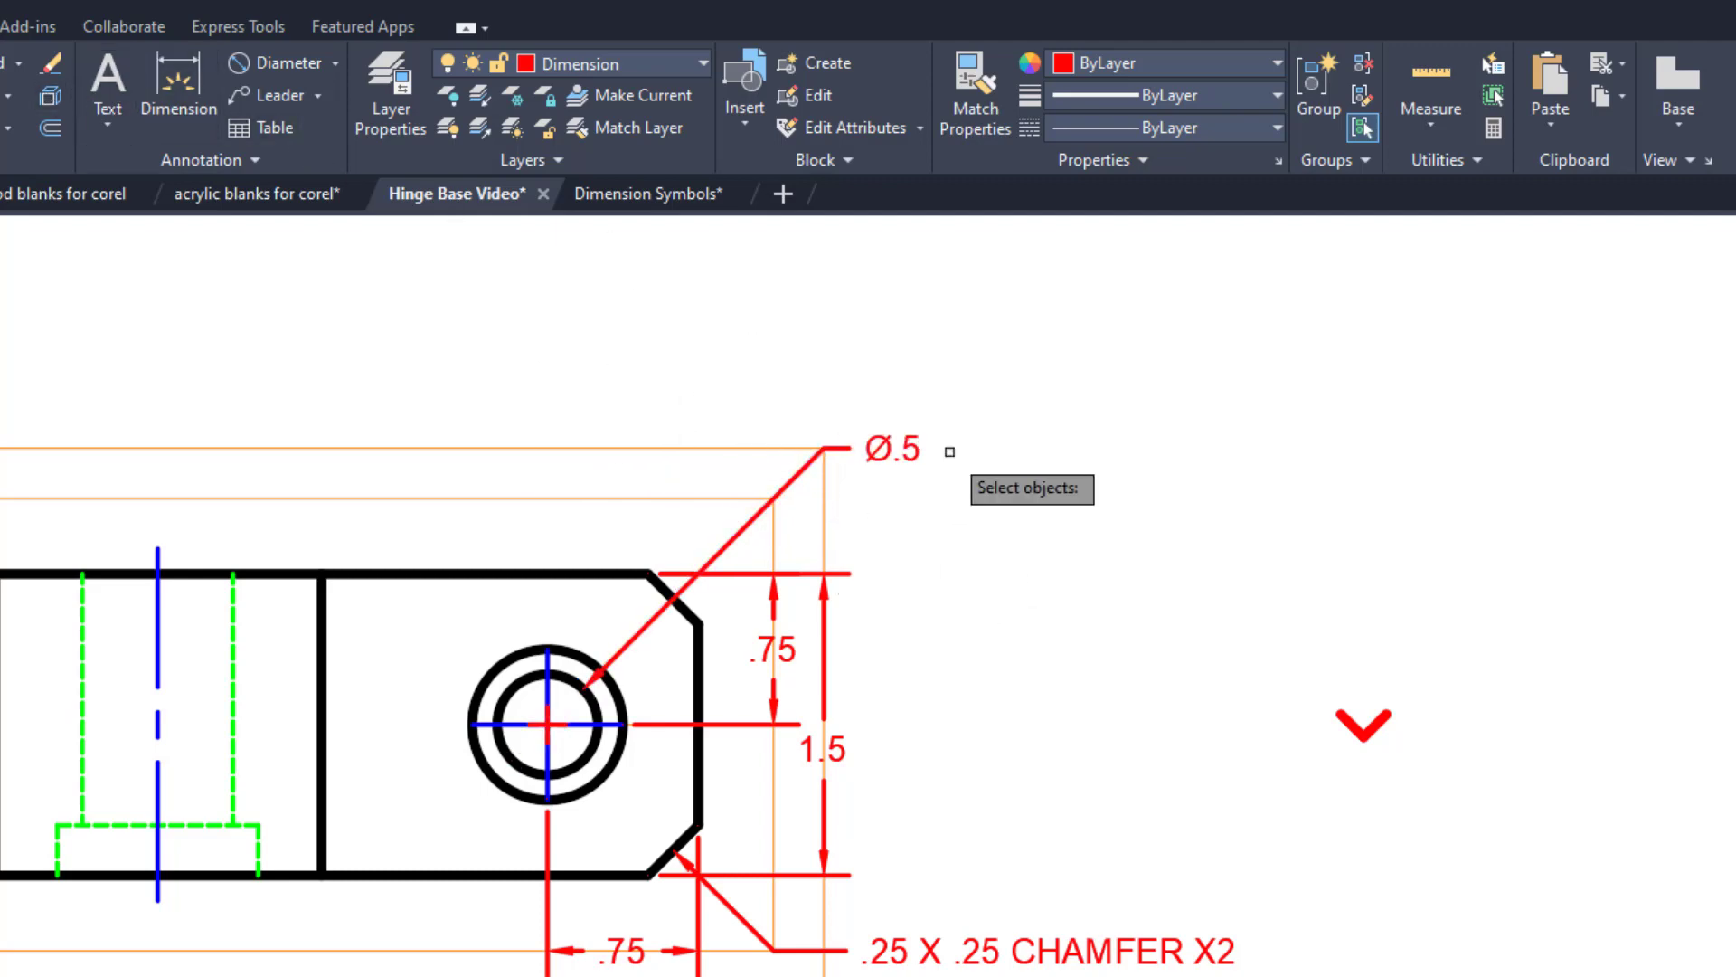
{"action": "left_click", "coordinate": [878, 449]}
{"action": "key", "text": "Return"}
Open the top view's Ø.5 hole text for editing and start a second line beneath it.
{"action": "mouse_move", "coordinate": [1011, 635]}
{"action": "middle_mouse_down"}
{"action": "mouse_move", "coordinate": [1132, 613]}
{"action": "mouse_move", "coordinate": [1591, 602]}
{"action": "middle_mouse_up"}
{"action": "scroll", "coordinate": [1370, 479], "scroll_direction": "down", "scroll_amount": 3}
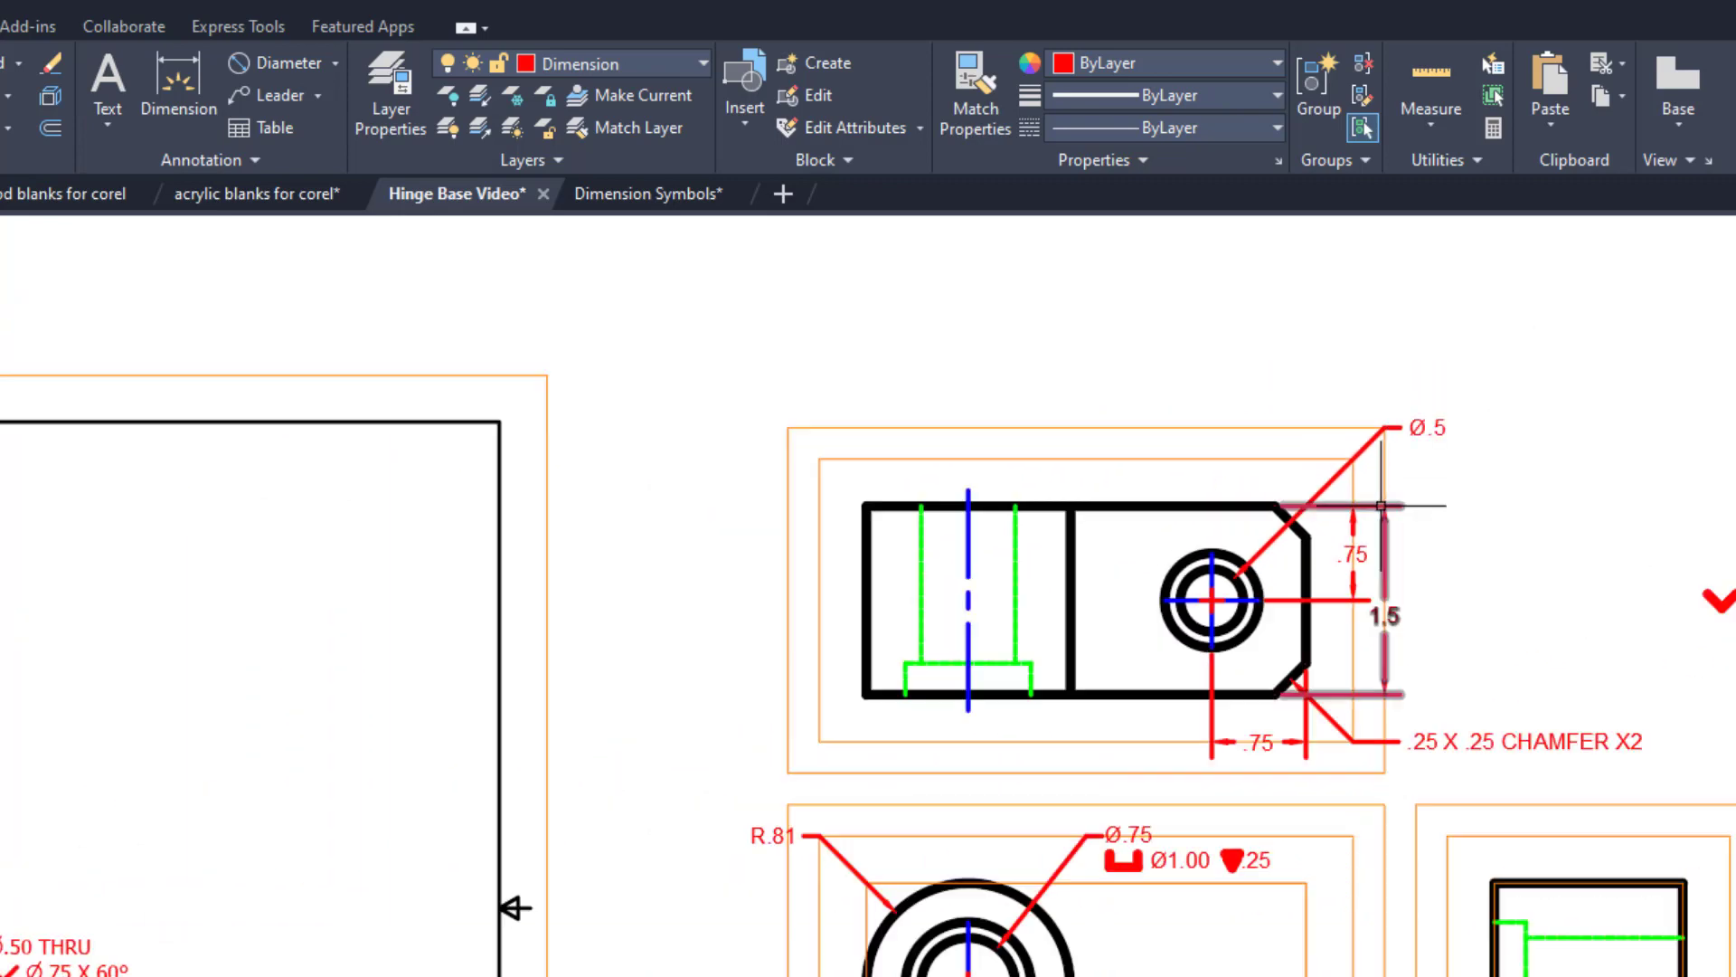
{"action": "middle_click_drag", "start_coordinate": [233, 853], "coordinate": [348, 737]}
{"action": "scroll", "coordinate": [118, 804], "scroll_direction": "up", "scroll_amount": 5}
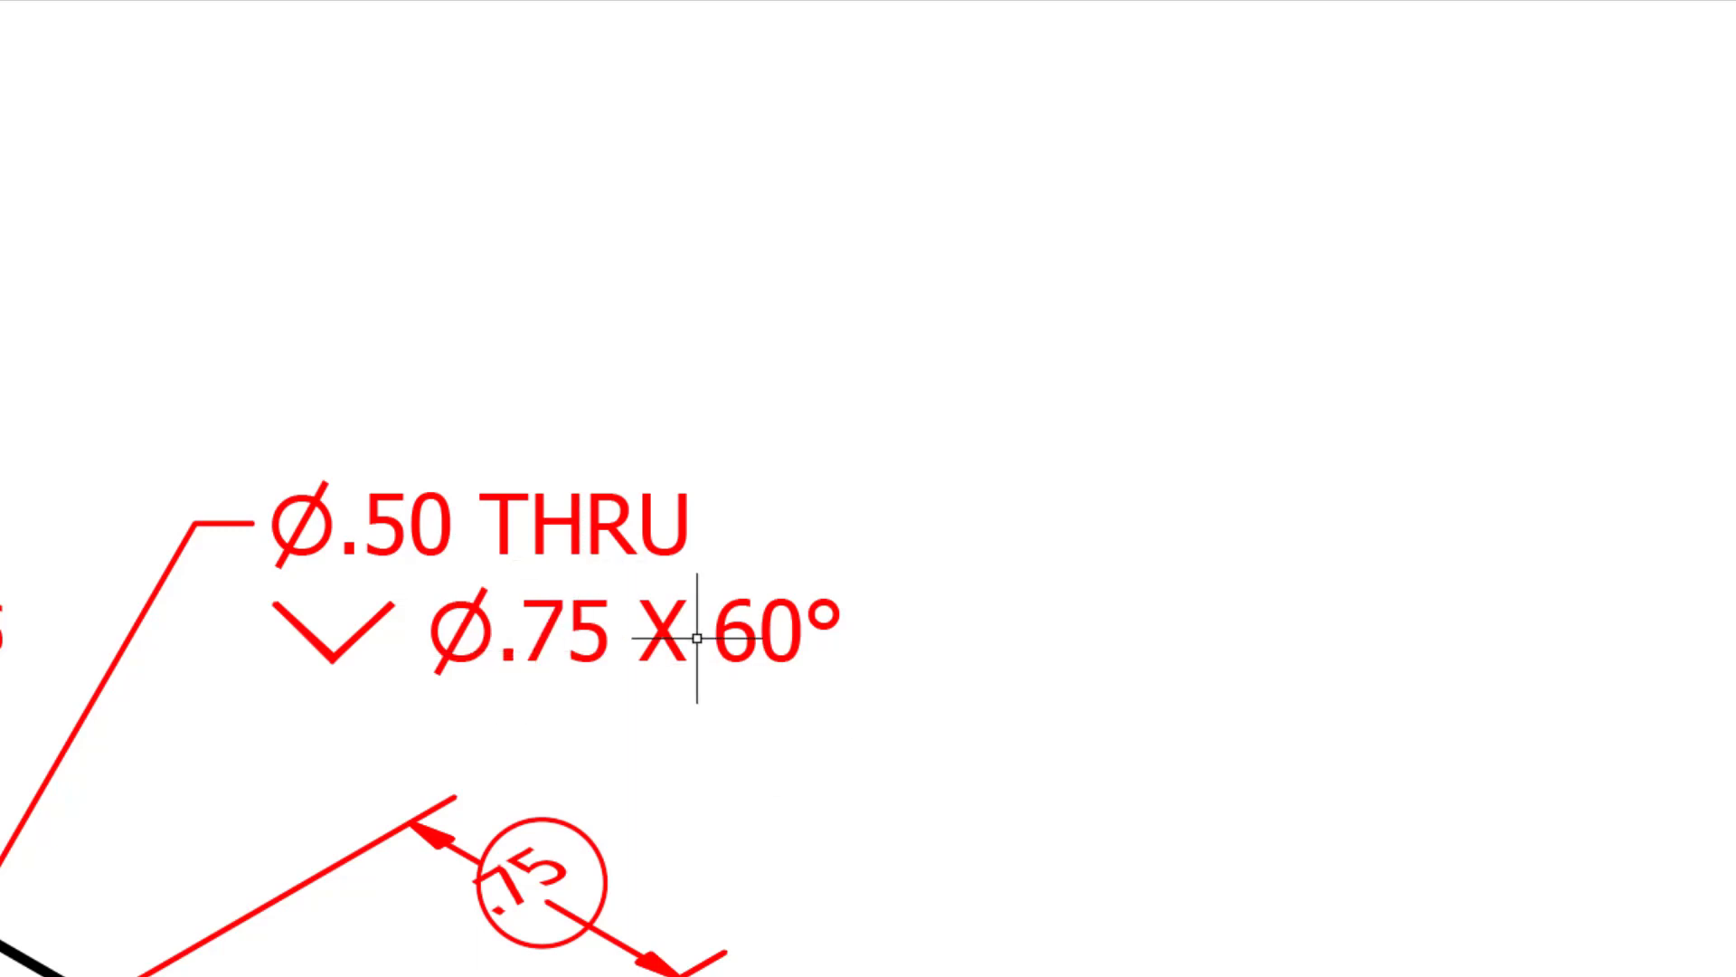
{"action": "scroll", "coordinate": [697, 636], "scroll_direction": "down", "scroll_amount": 6}
{"action": "middle_click_drag", "start_coordinate": [1479, 243], "coordinate": [814, 367]}
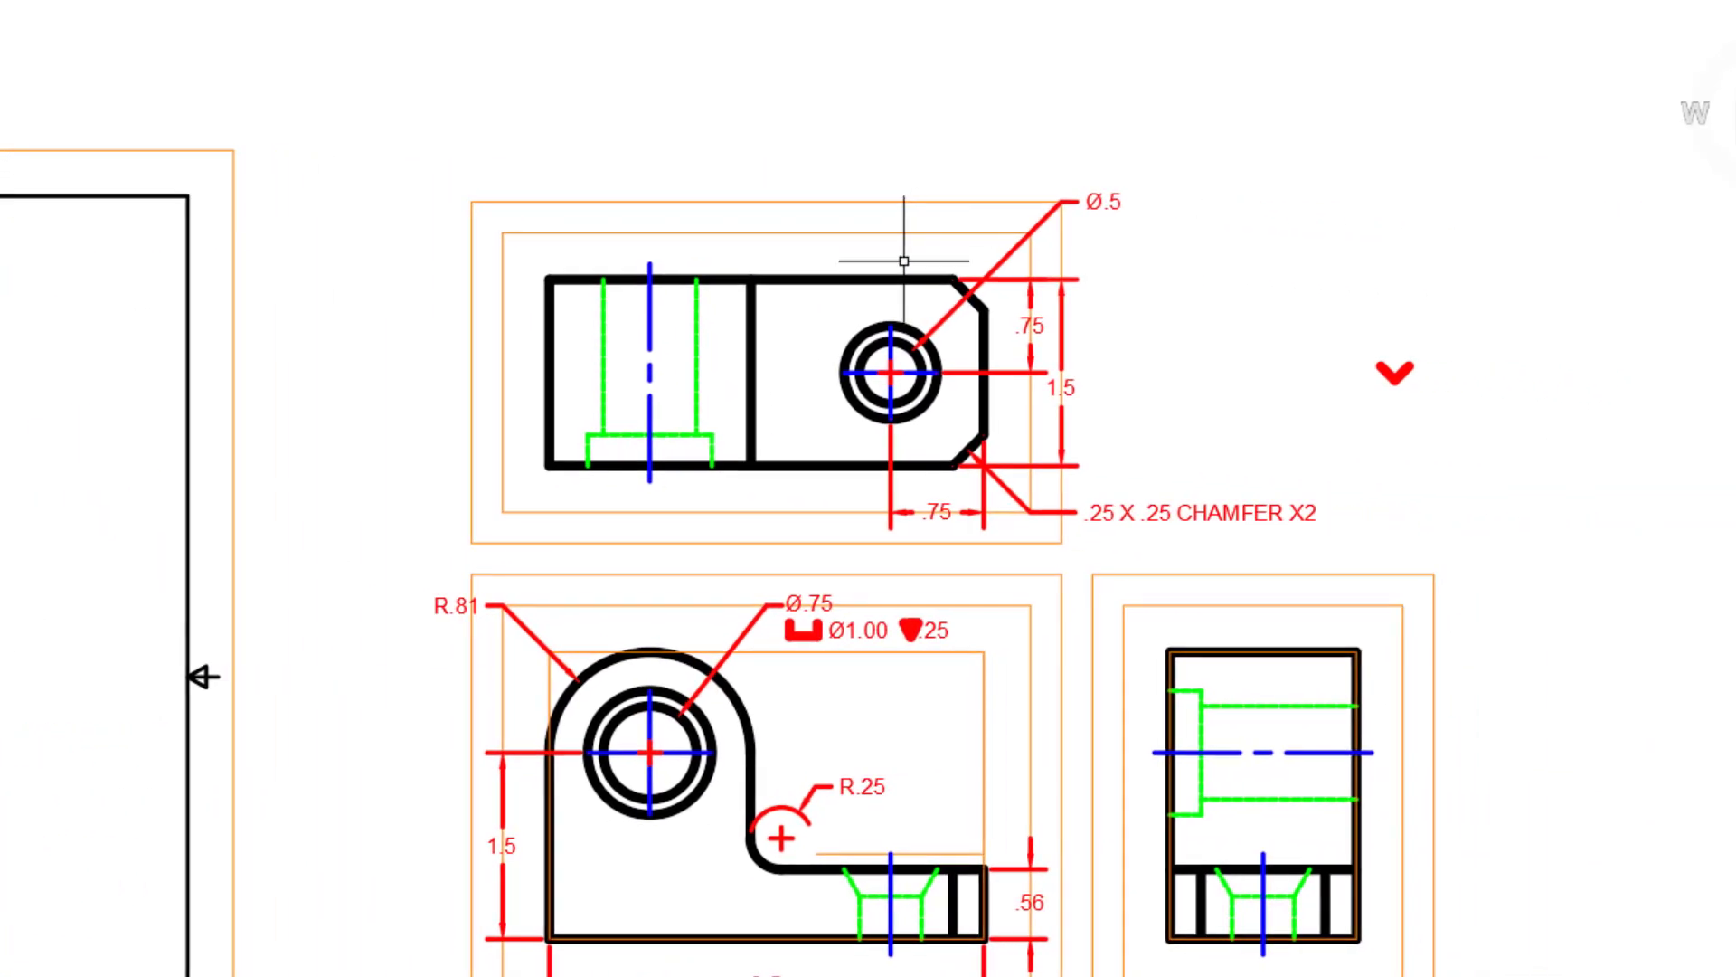
{"action": "double_click", "coordinate": [1104, 201]}
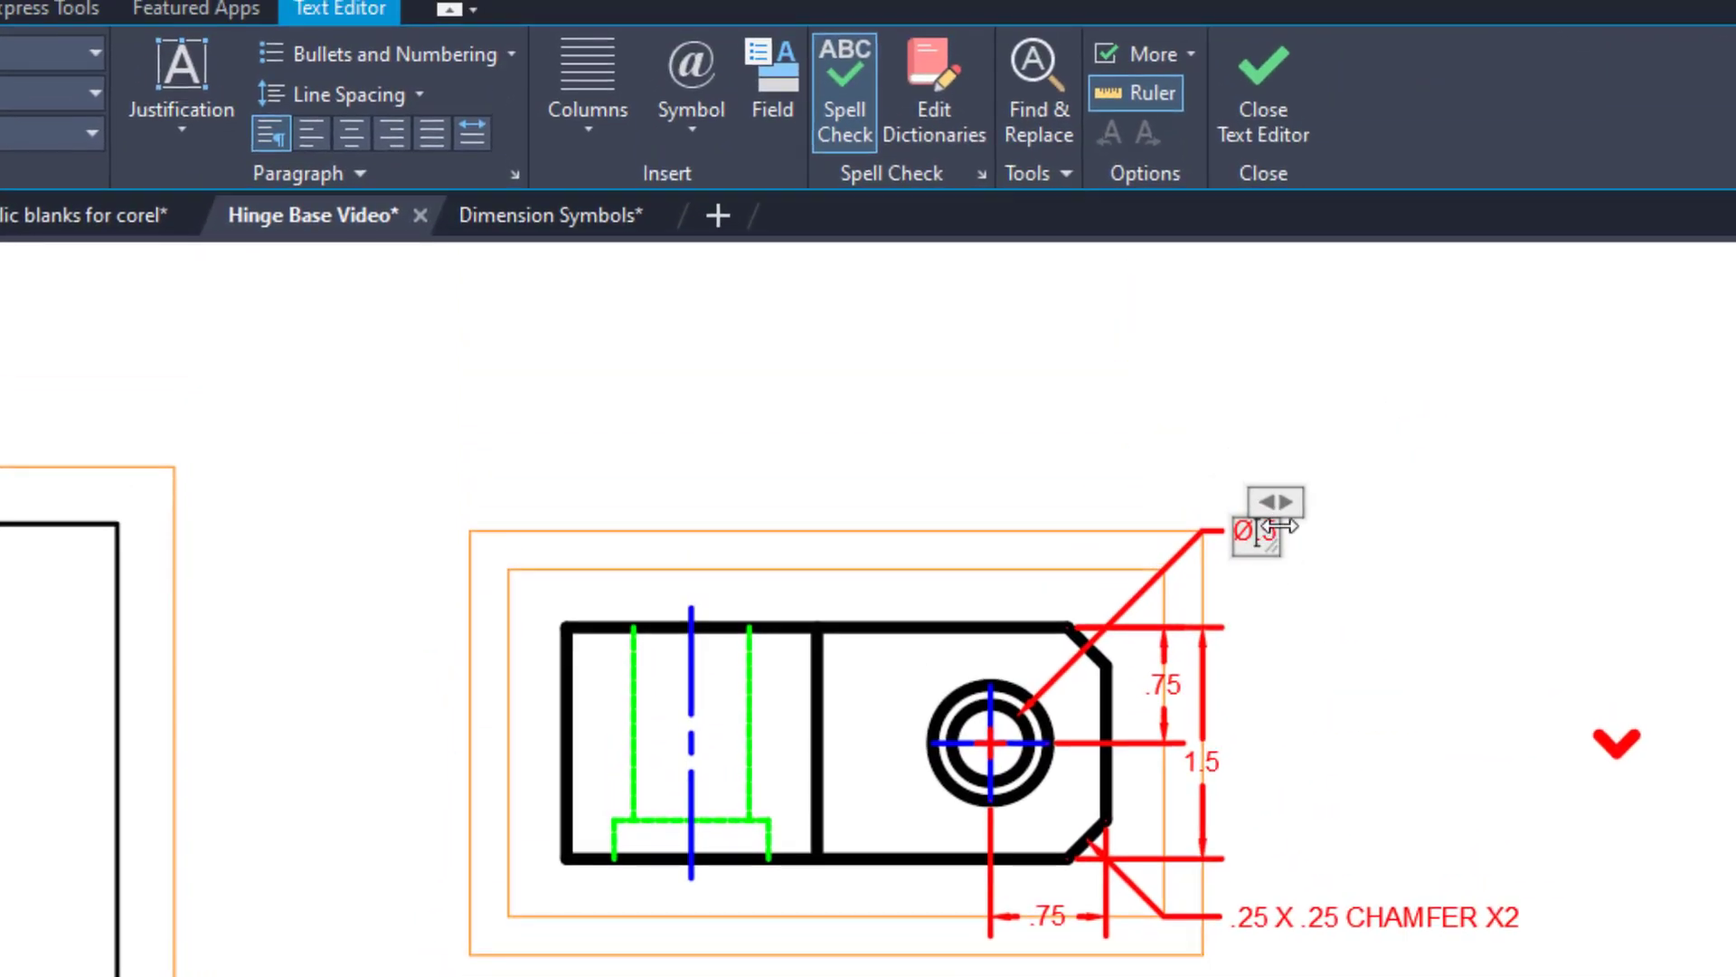
{"action": "scroll", "coordinate": [1275, 529], "scroll_direction": "up", "scroll_amount": 4}
{"action": "key", "text": "Return"}
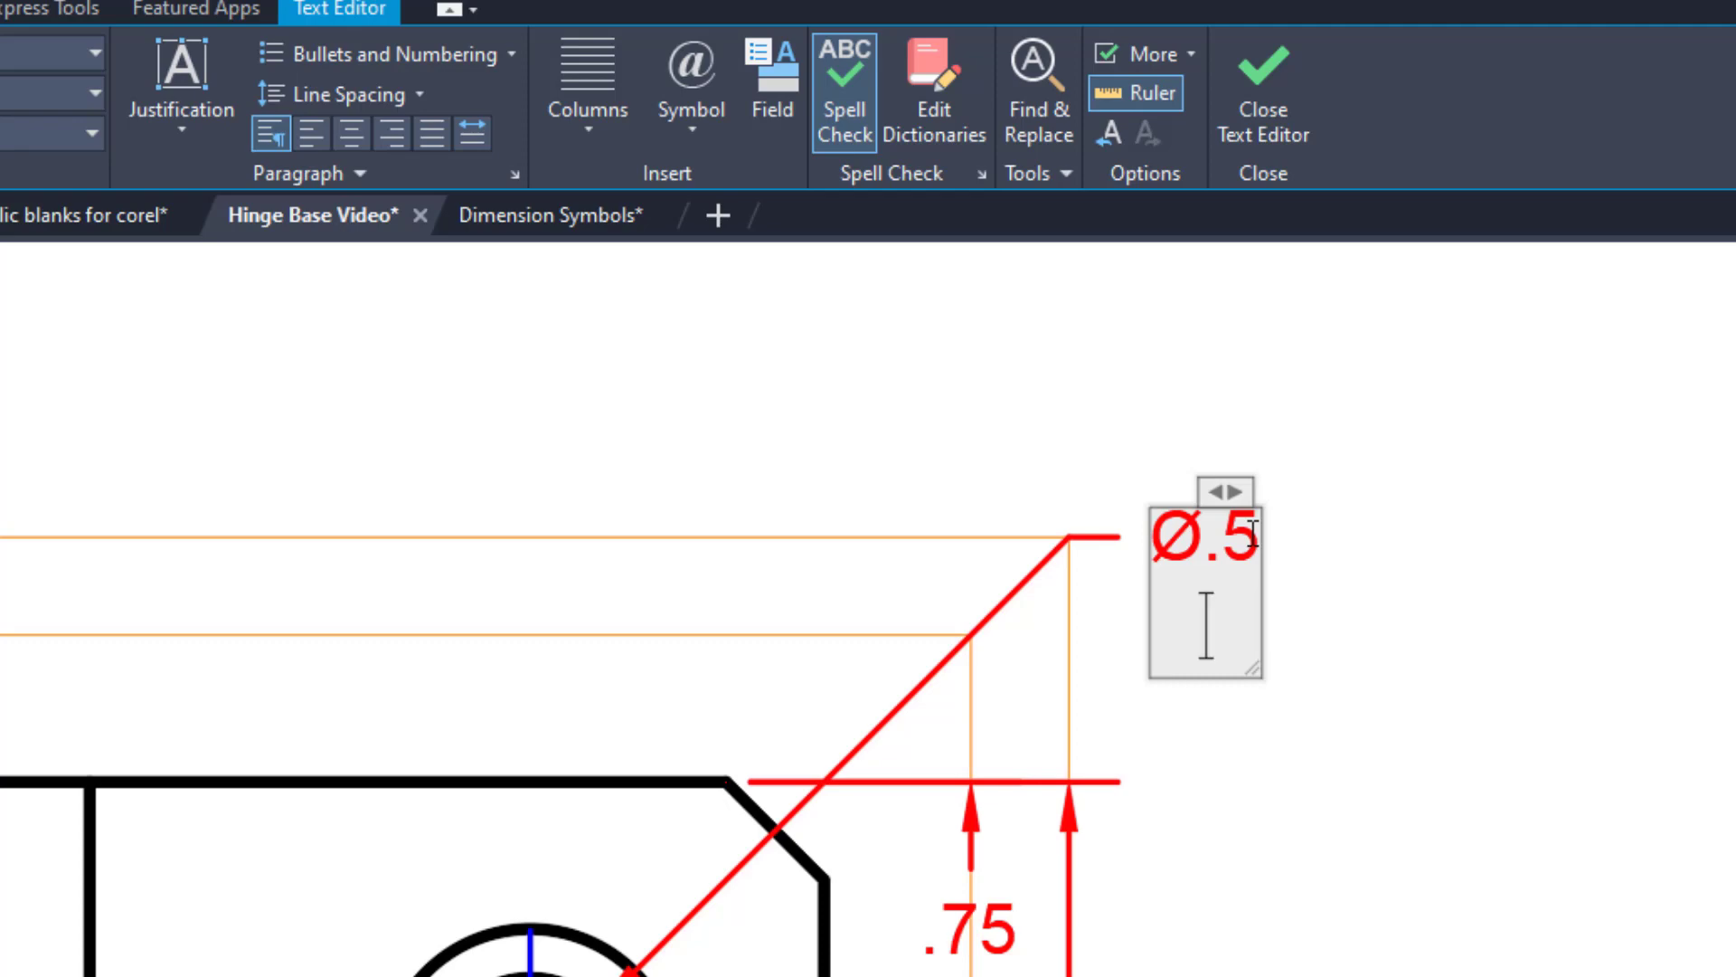
Widen the text box of the top view's hole note and set its justification to Top Left.
{"action": "scroll", "coordinate": [1251, 614], "scroll_direction": "down", "scroll_amount": 3}
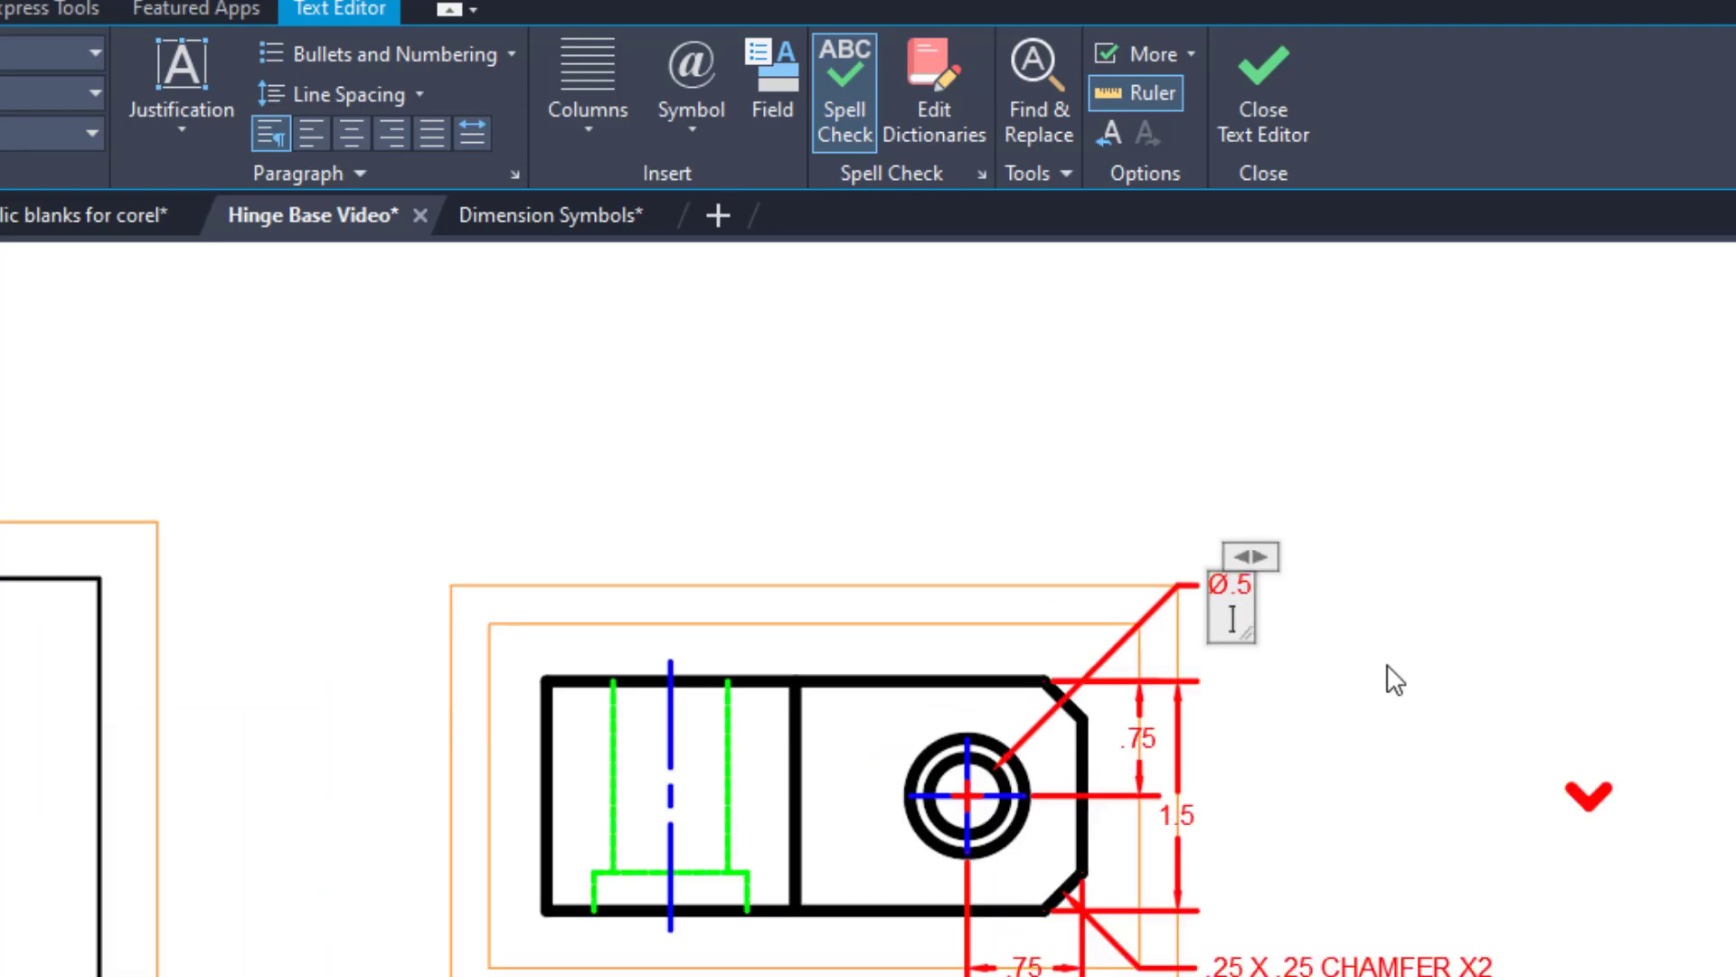
{"action": "scroll", "coordinate": [1318, 626], "scroll_direction": "up", "scroll_amount": 3}
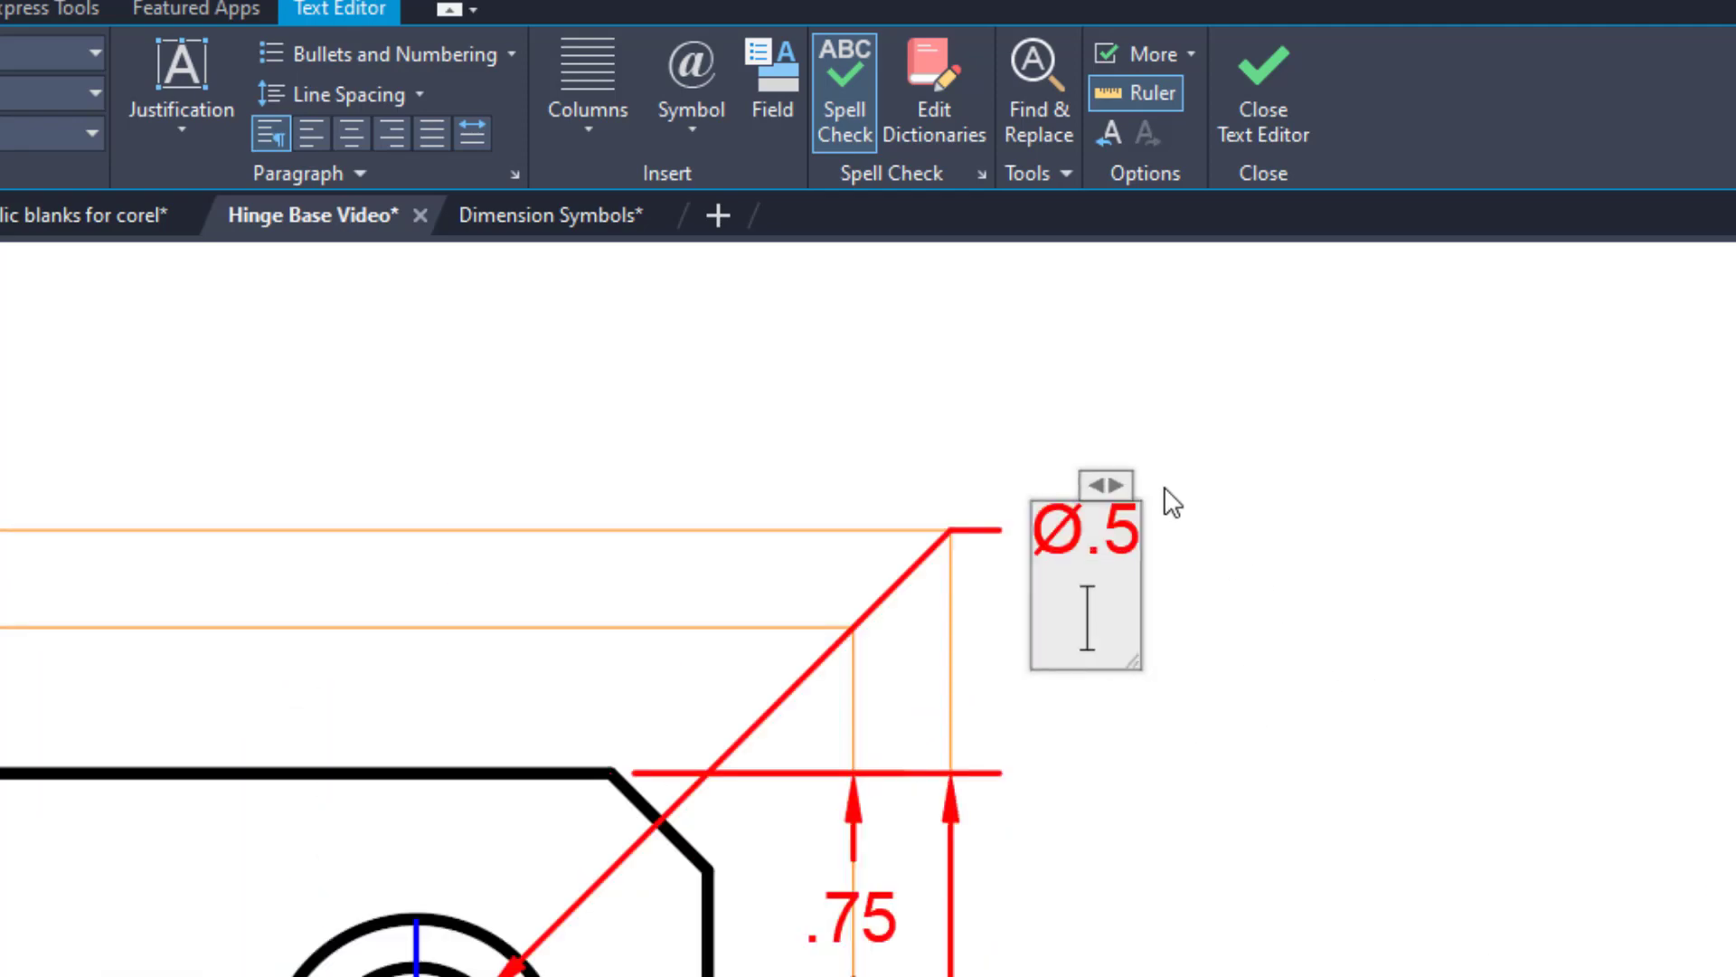
{"action": "left_click_drag", "start_coordinate": [1119, 477], "coordinate": [1421, 470]}
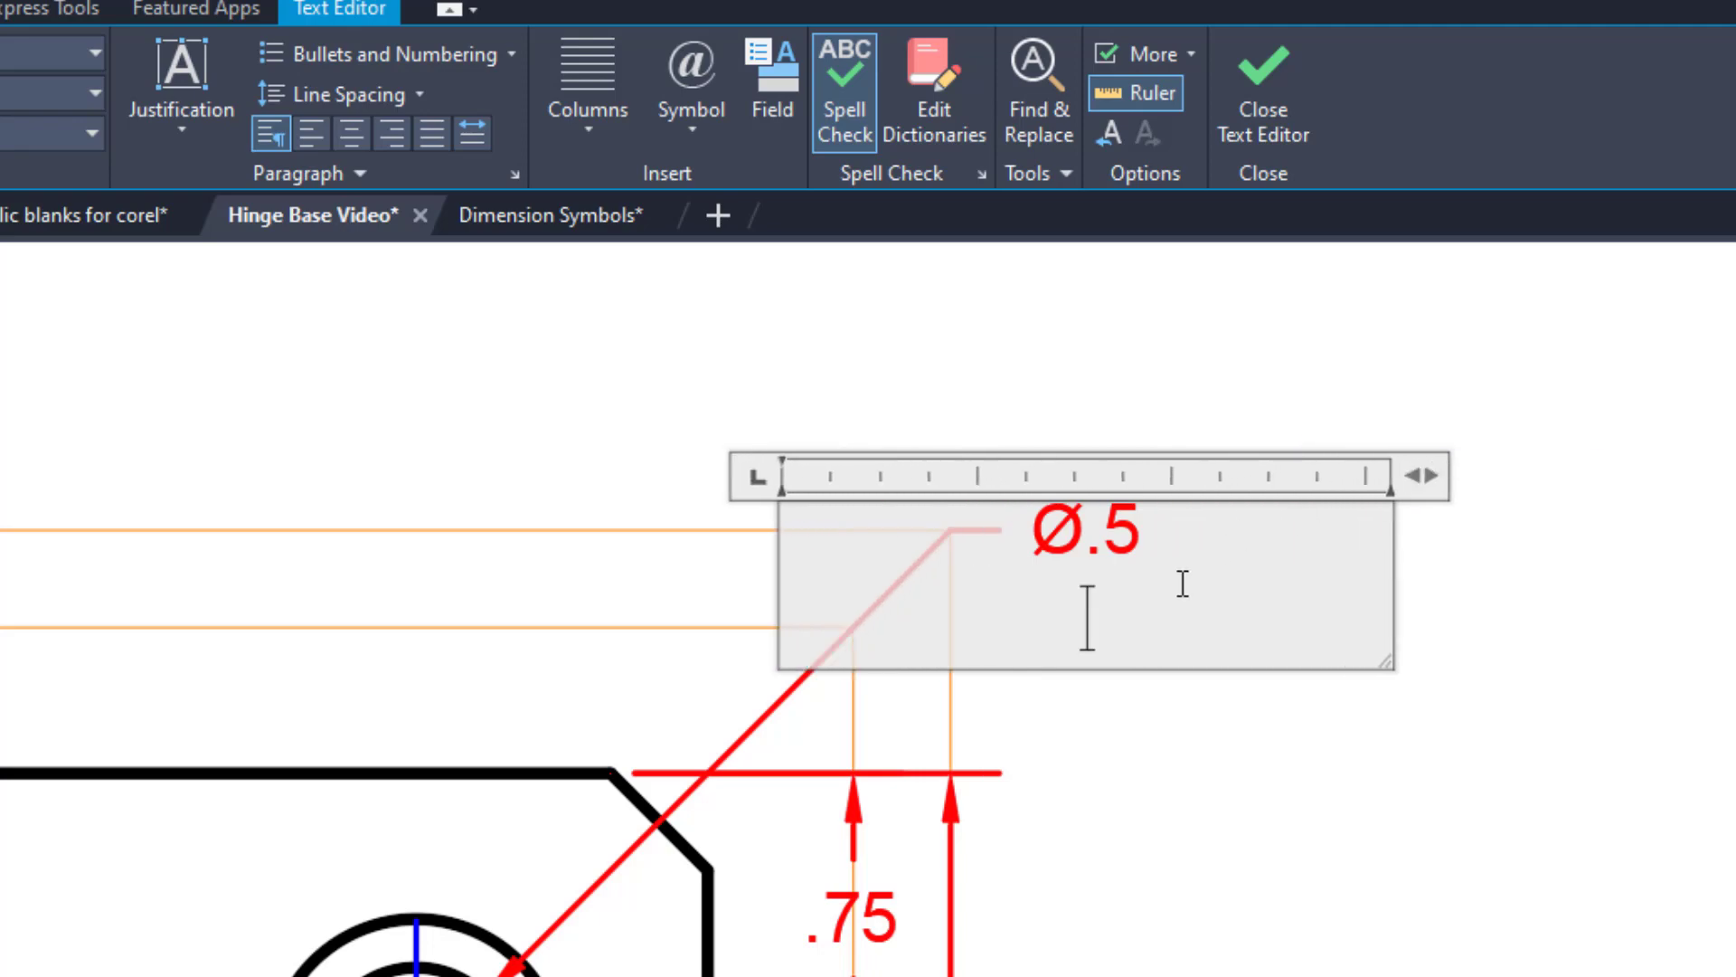
{"action": "left_click_drag", "start_coordinate": [1166, 622], "coordinate": [1018, 541]}
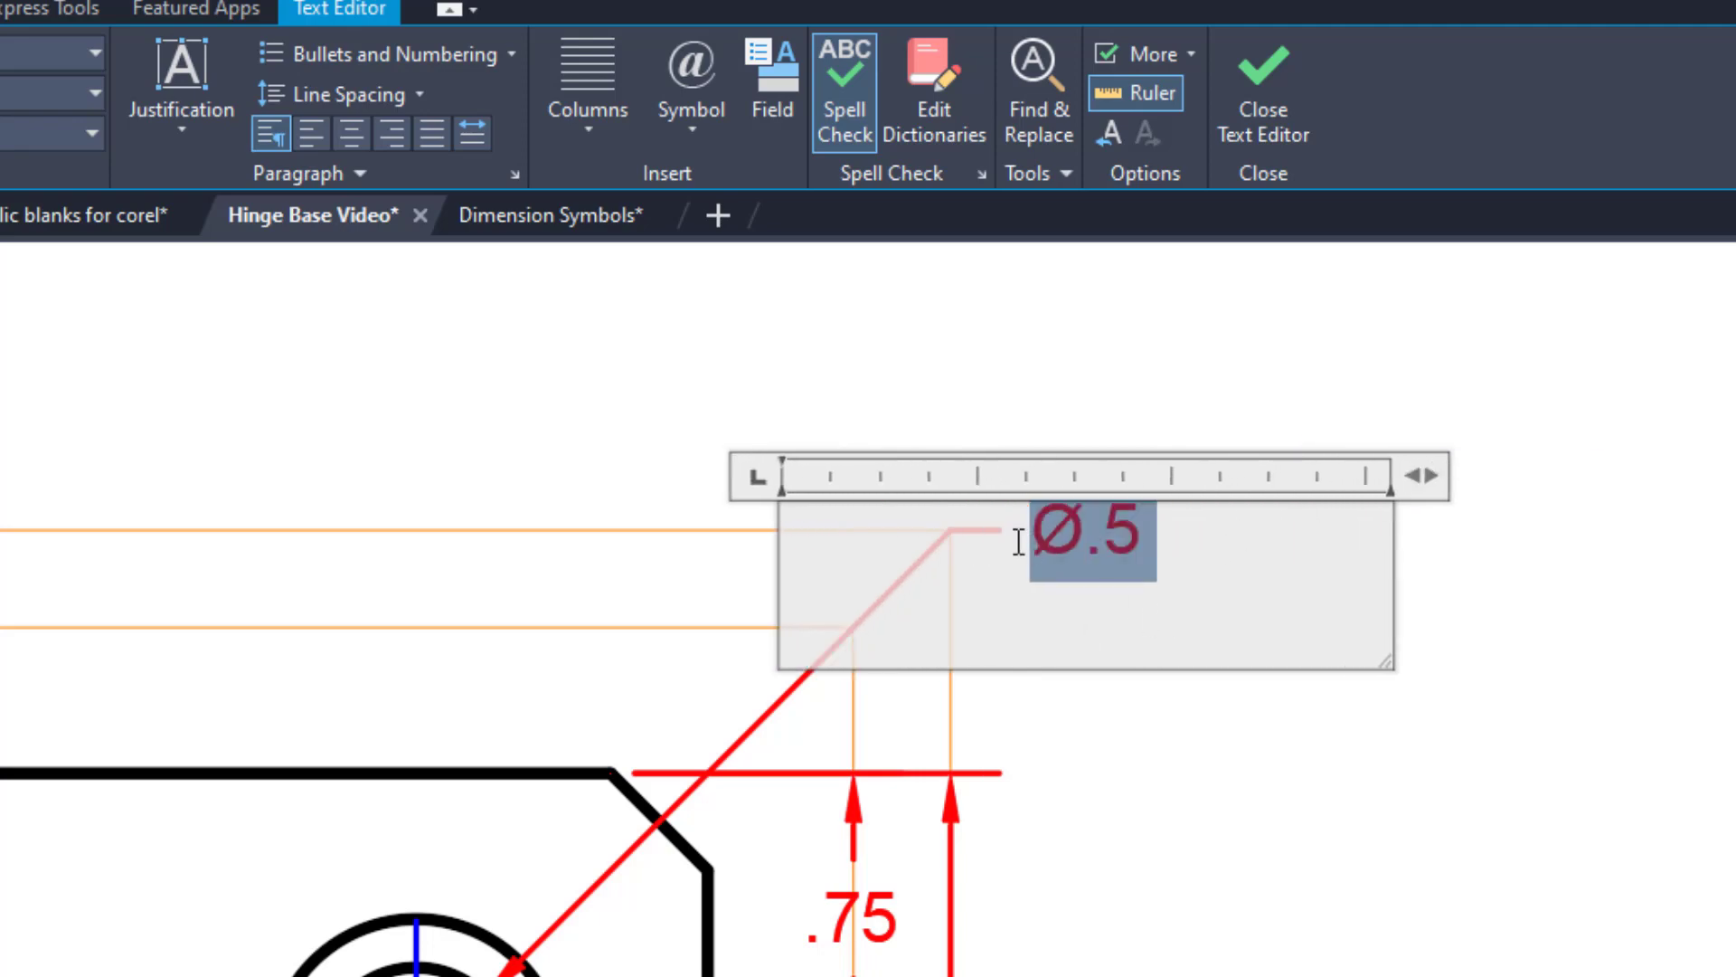
{"action": "left_click", "coordinate": [185, 119]}
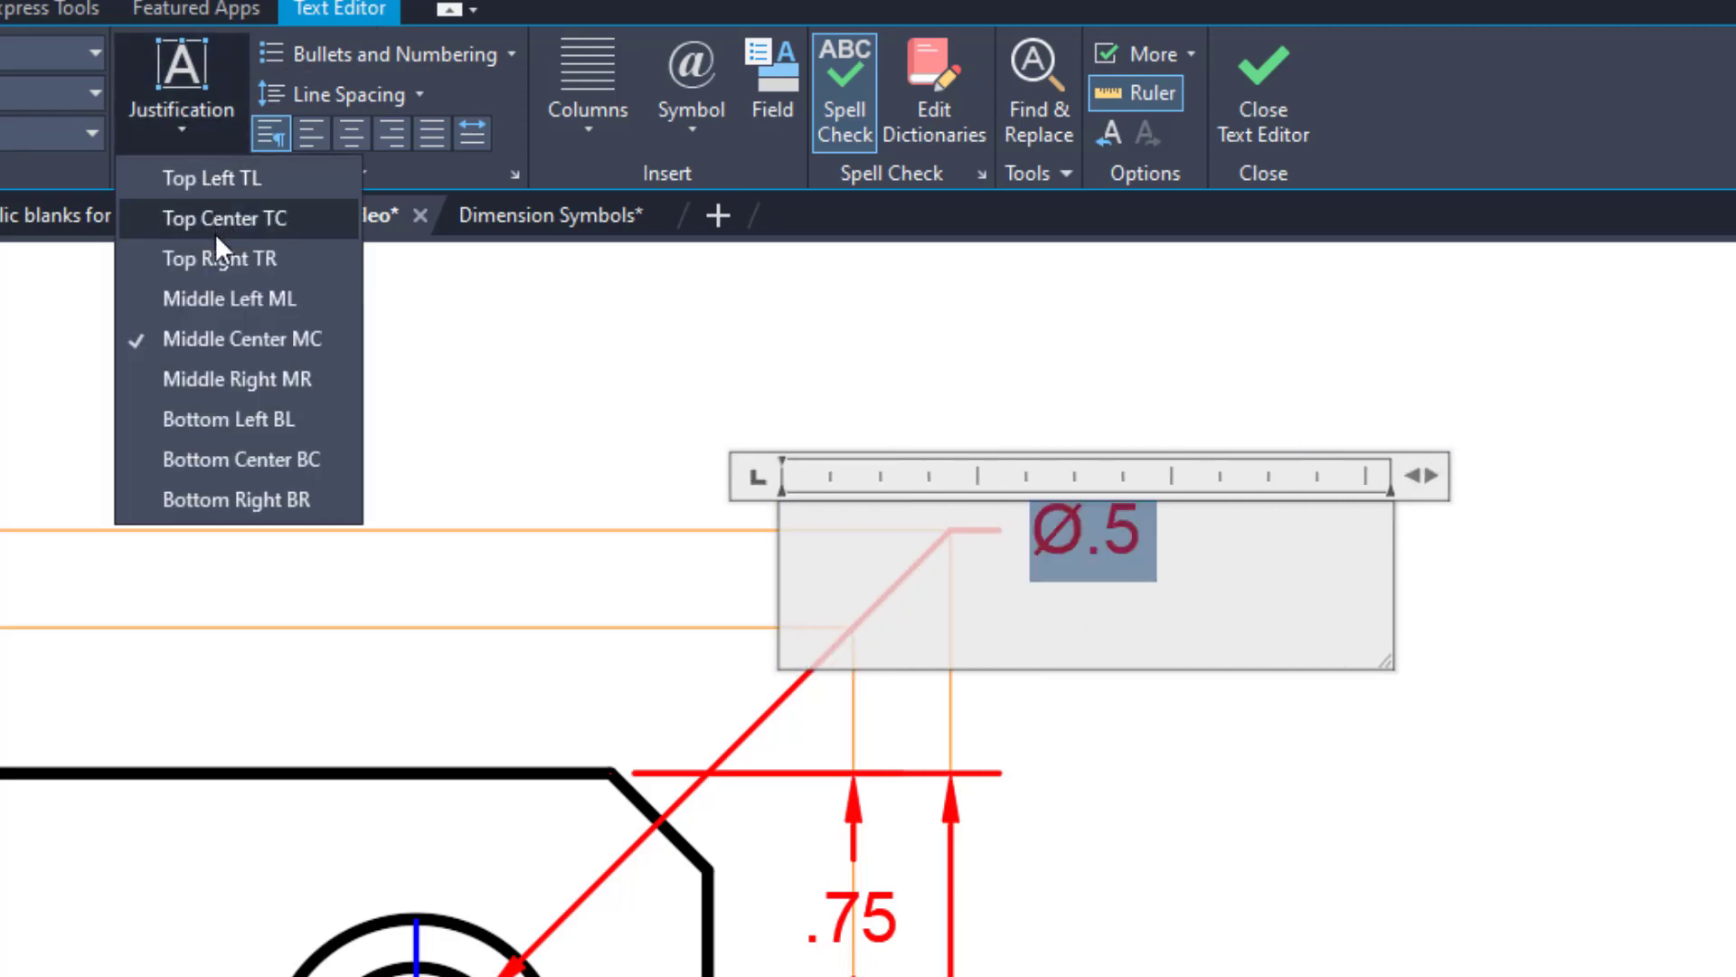
{"action": "left_click", "coordinate": [188, 176]}
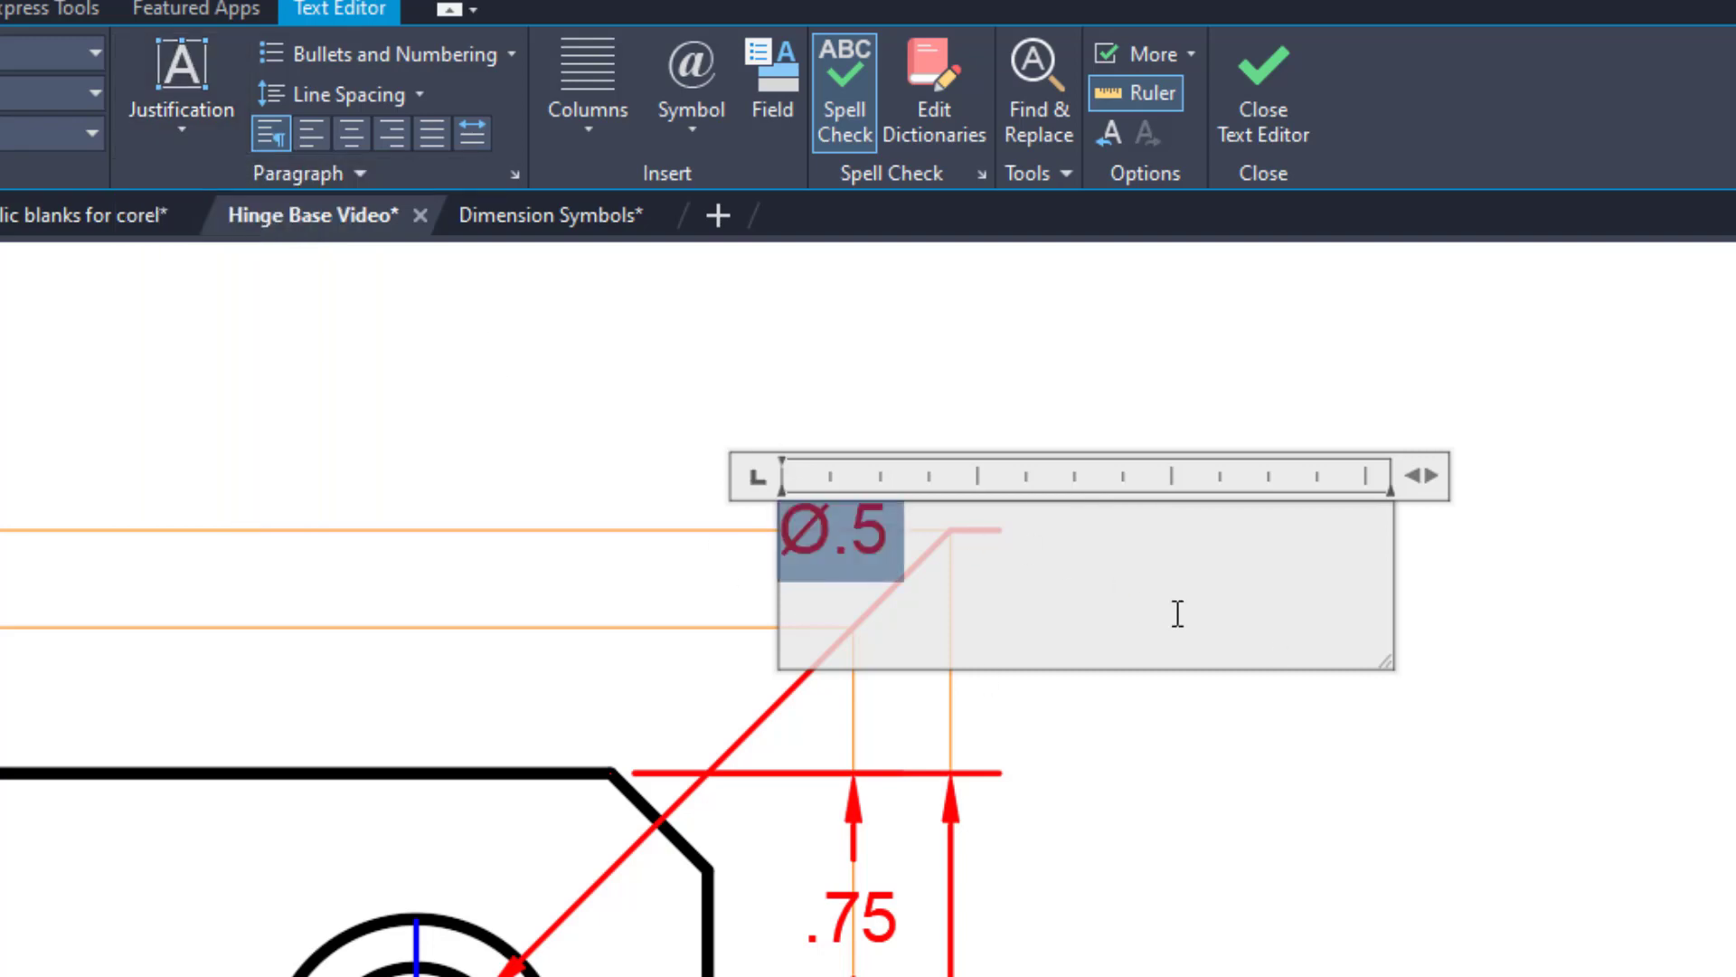
Add the countersink line "Ø.75 X 60°" under Ø.5, using the diameter and degree symbols, and finish editing the note.
{"action": "left_click", "coordinate": [943, 536]}
{"action": "key", "text": "Return"}
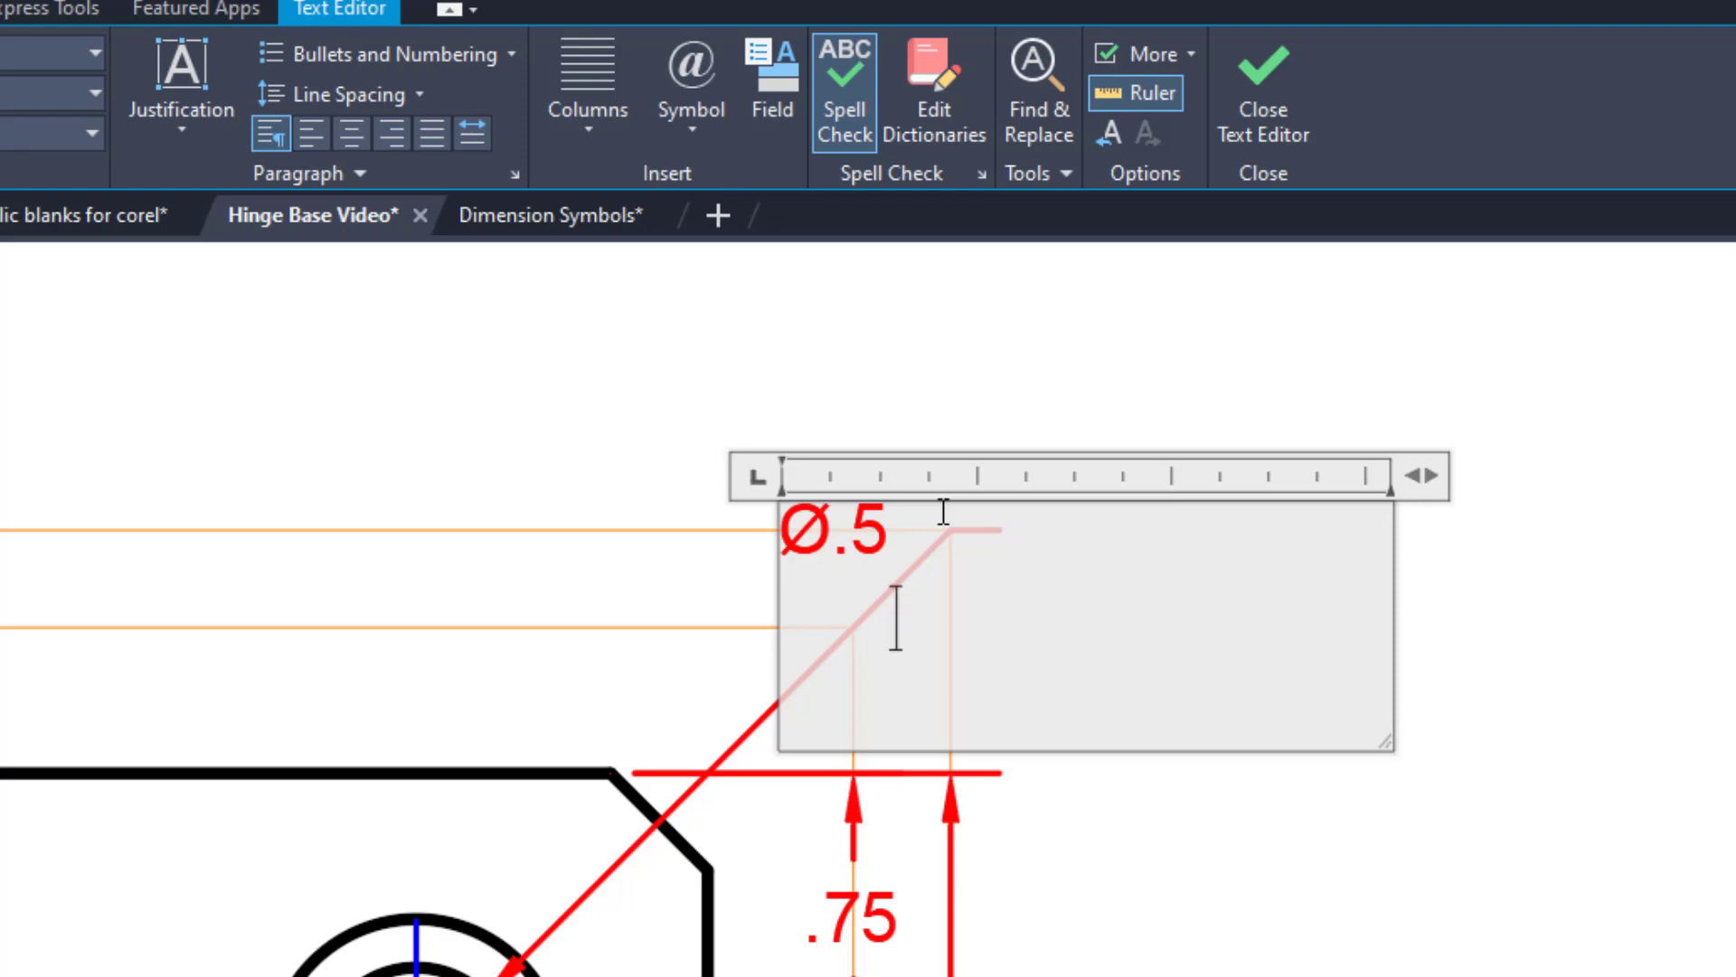
{"action": "left_click", "coordinate": [692, 127]}
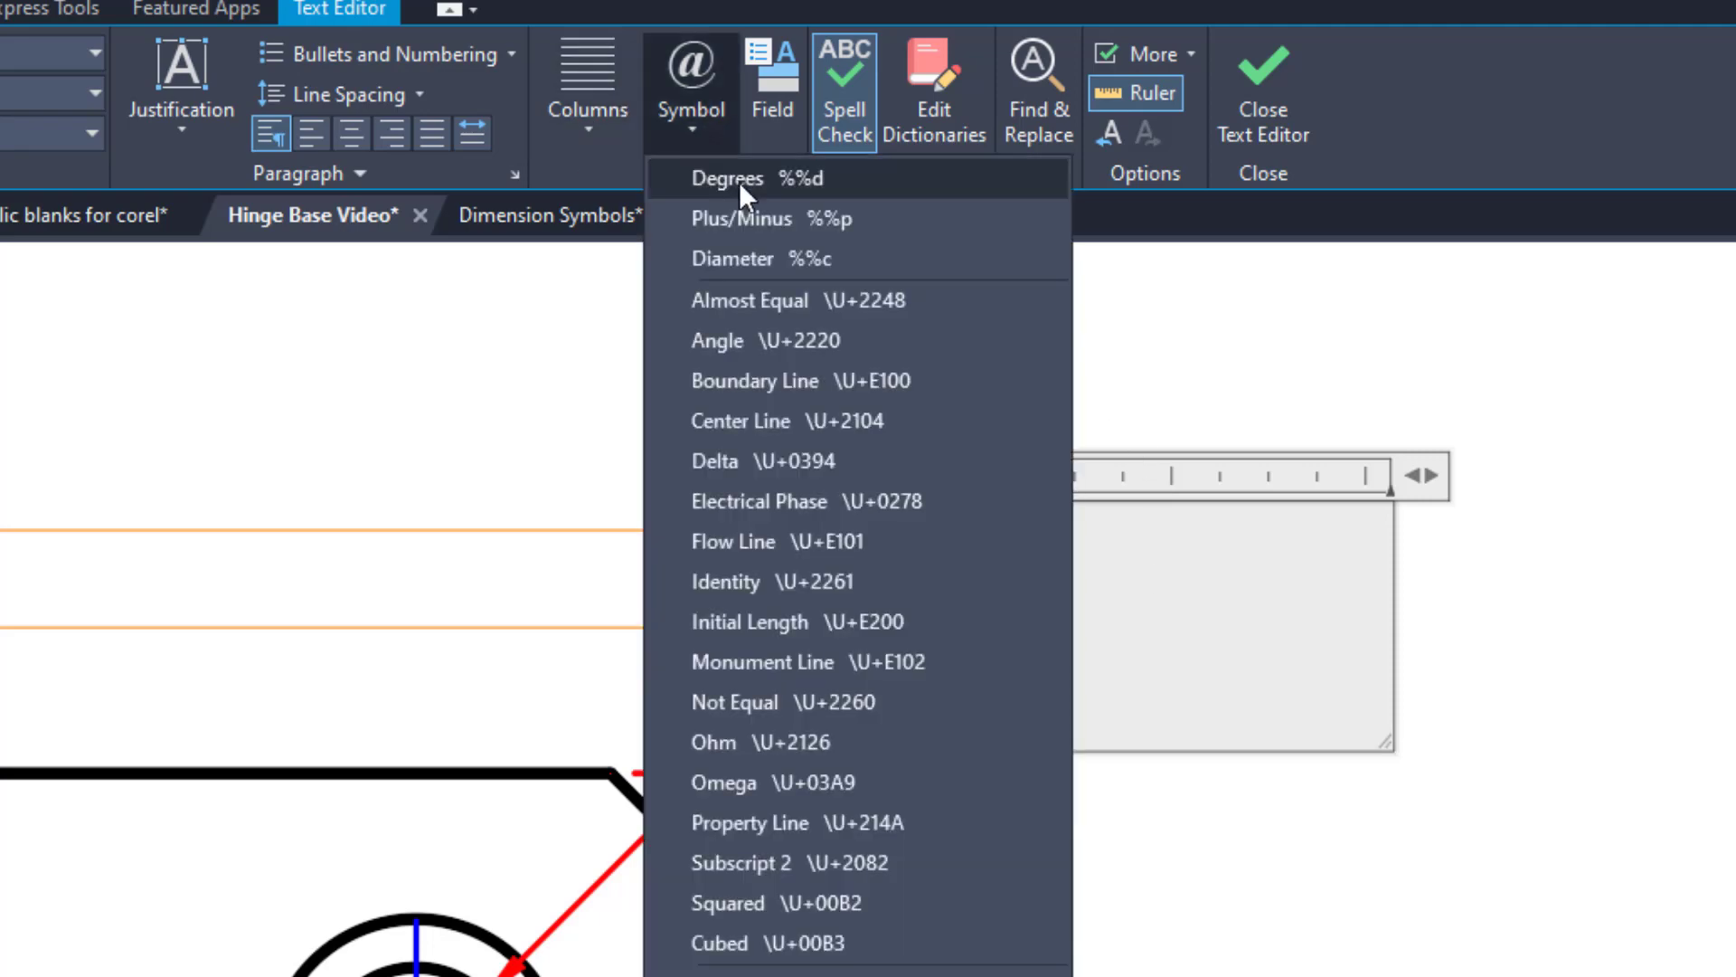
{"action": "left_click", "coordinate": [750, 258]}
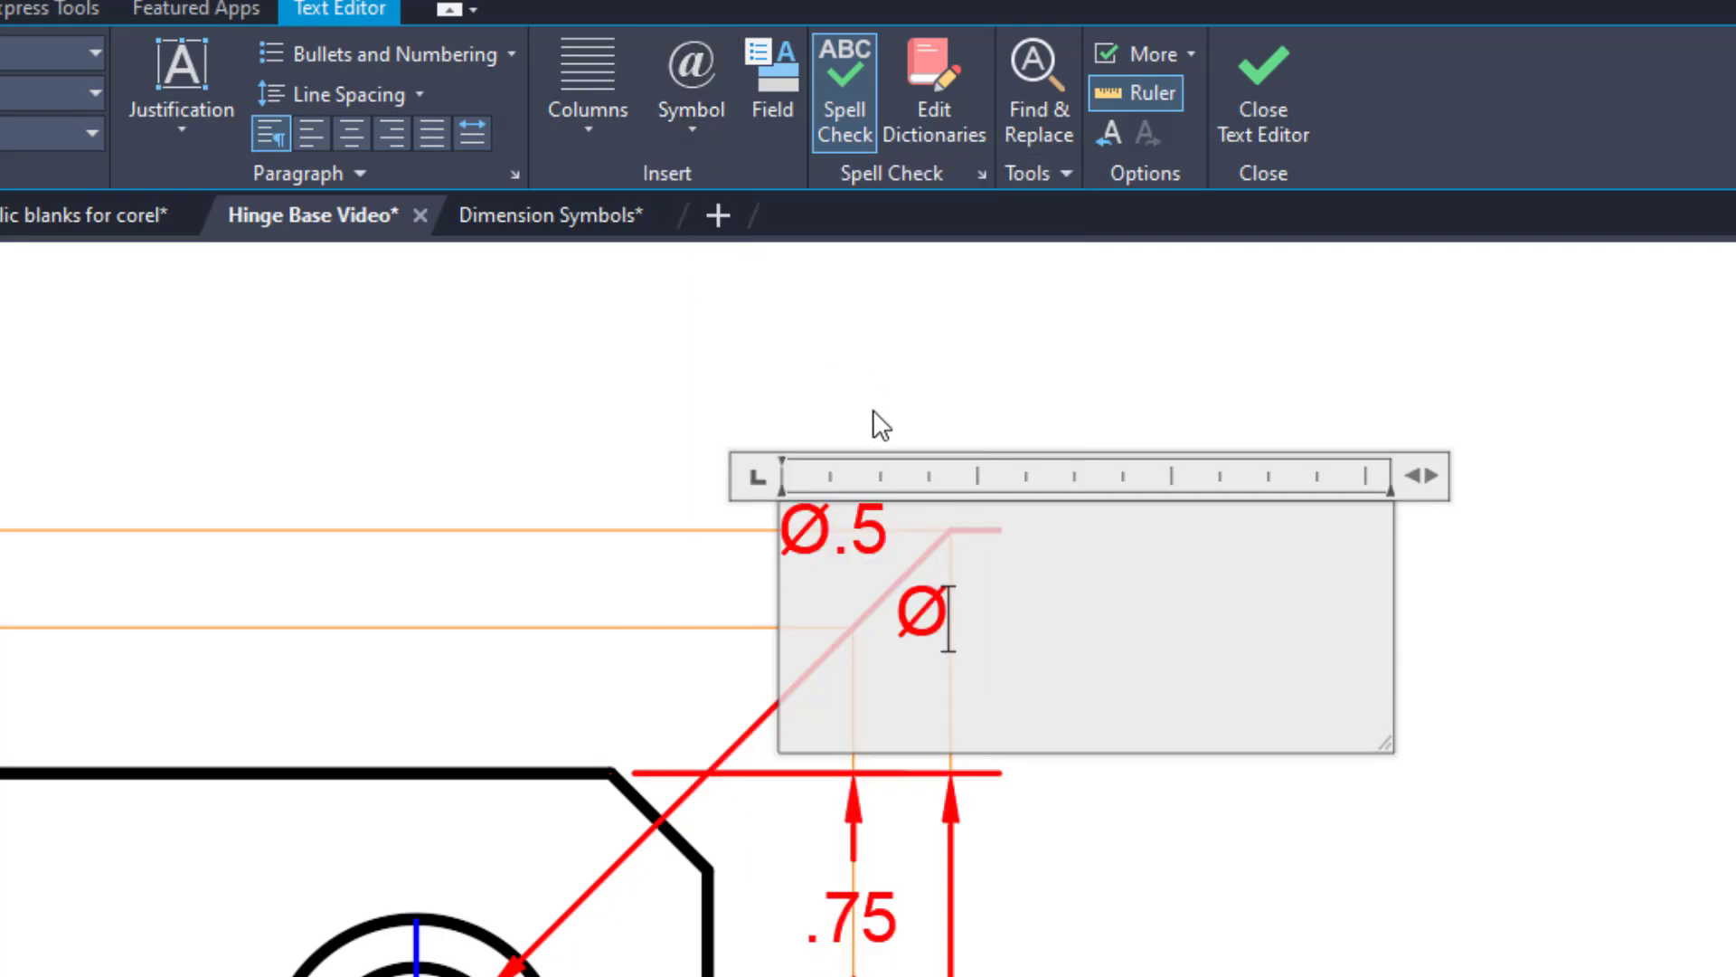
{"action": "type", "text": ".75"}
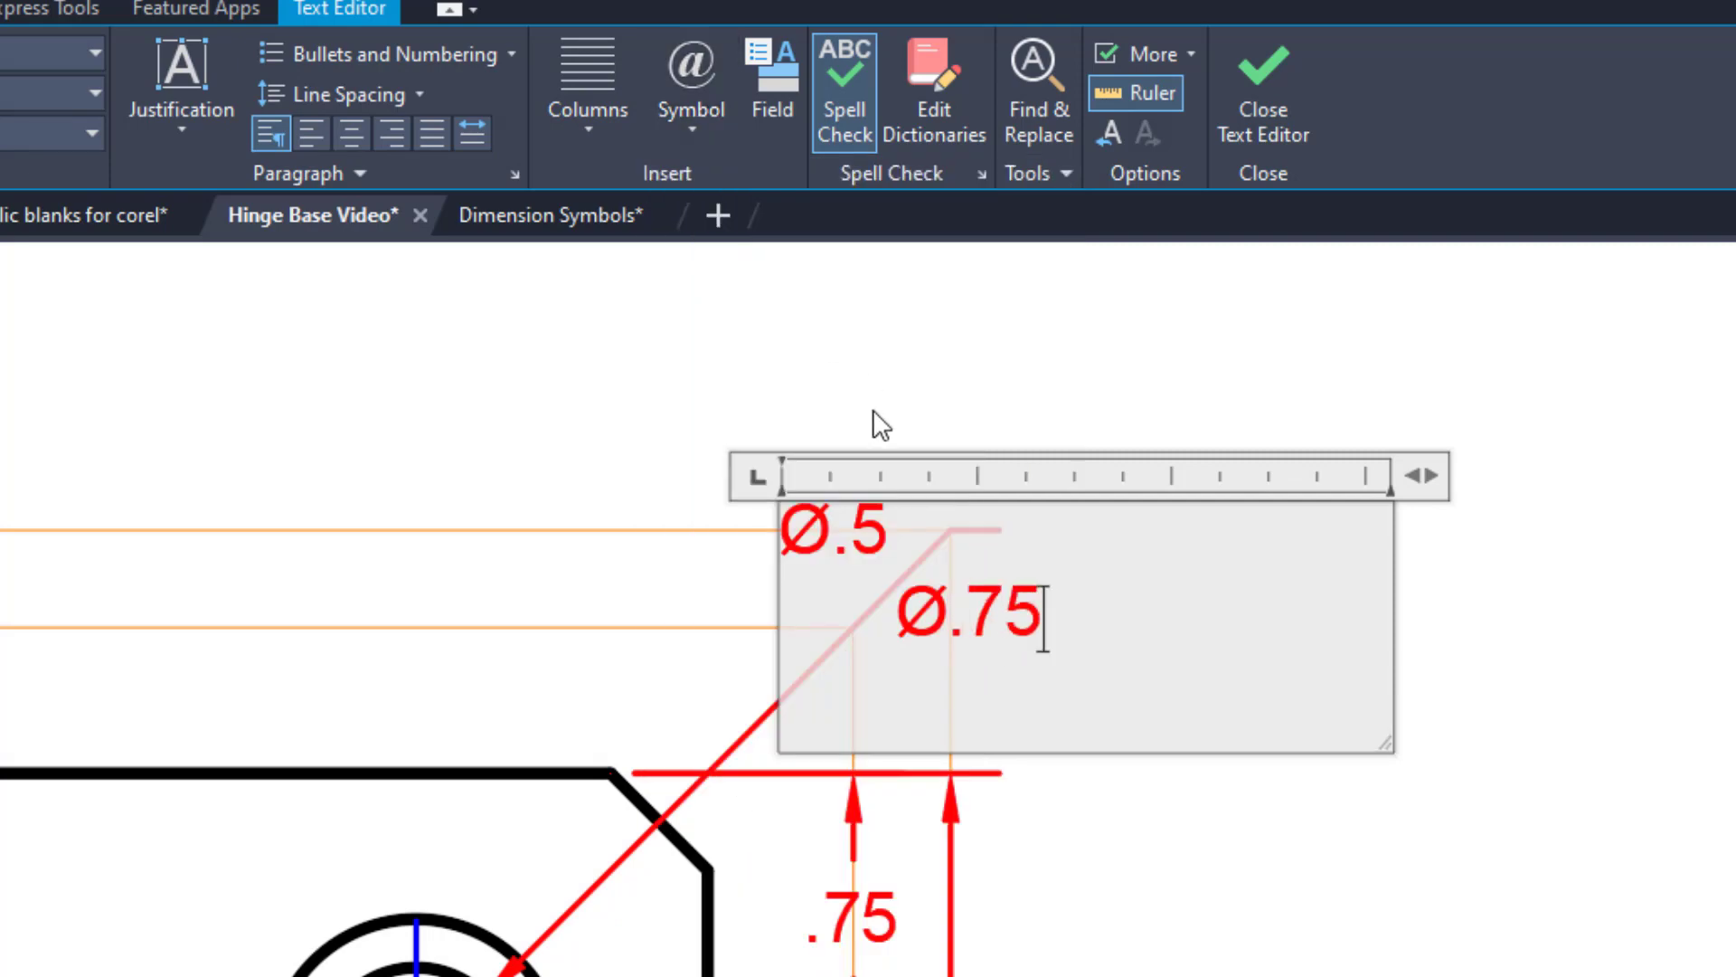
{"action": "type", "text": " X"}
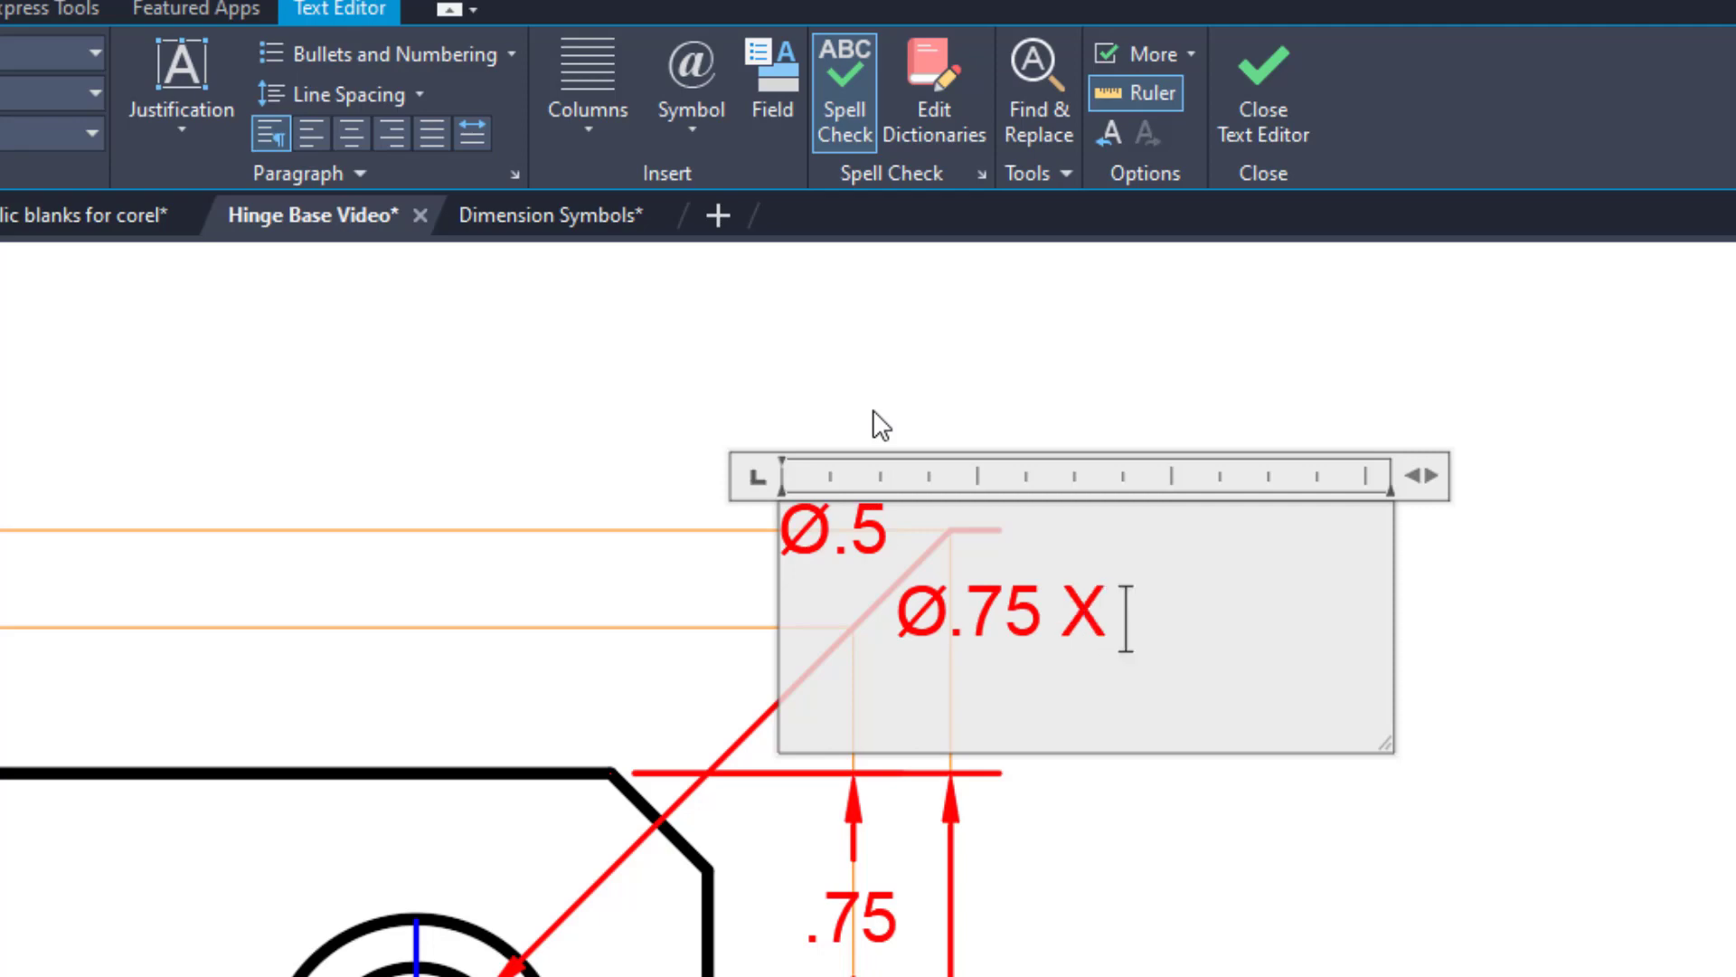
{"action": "type", "text": " 60"}
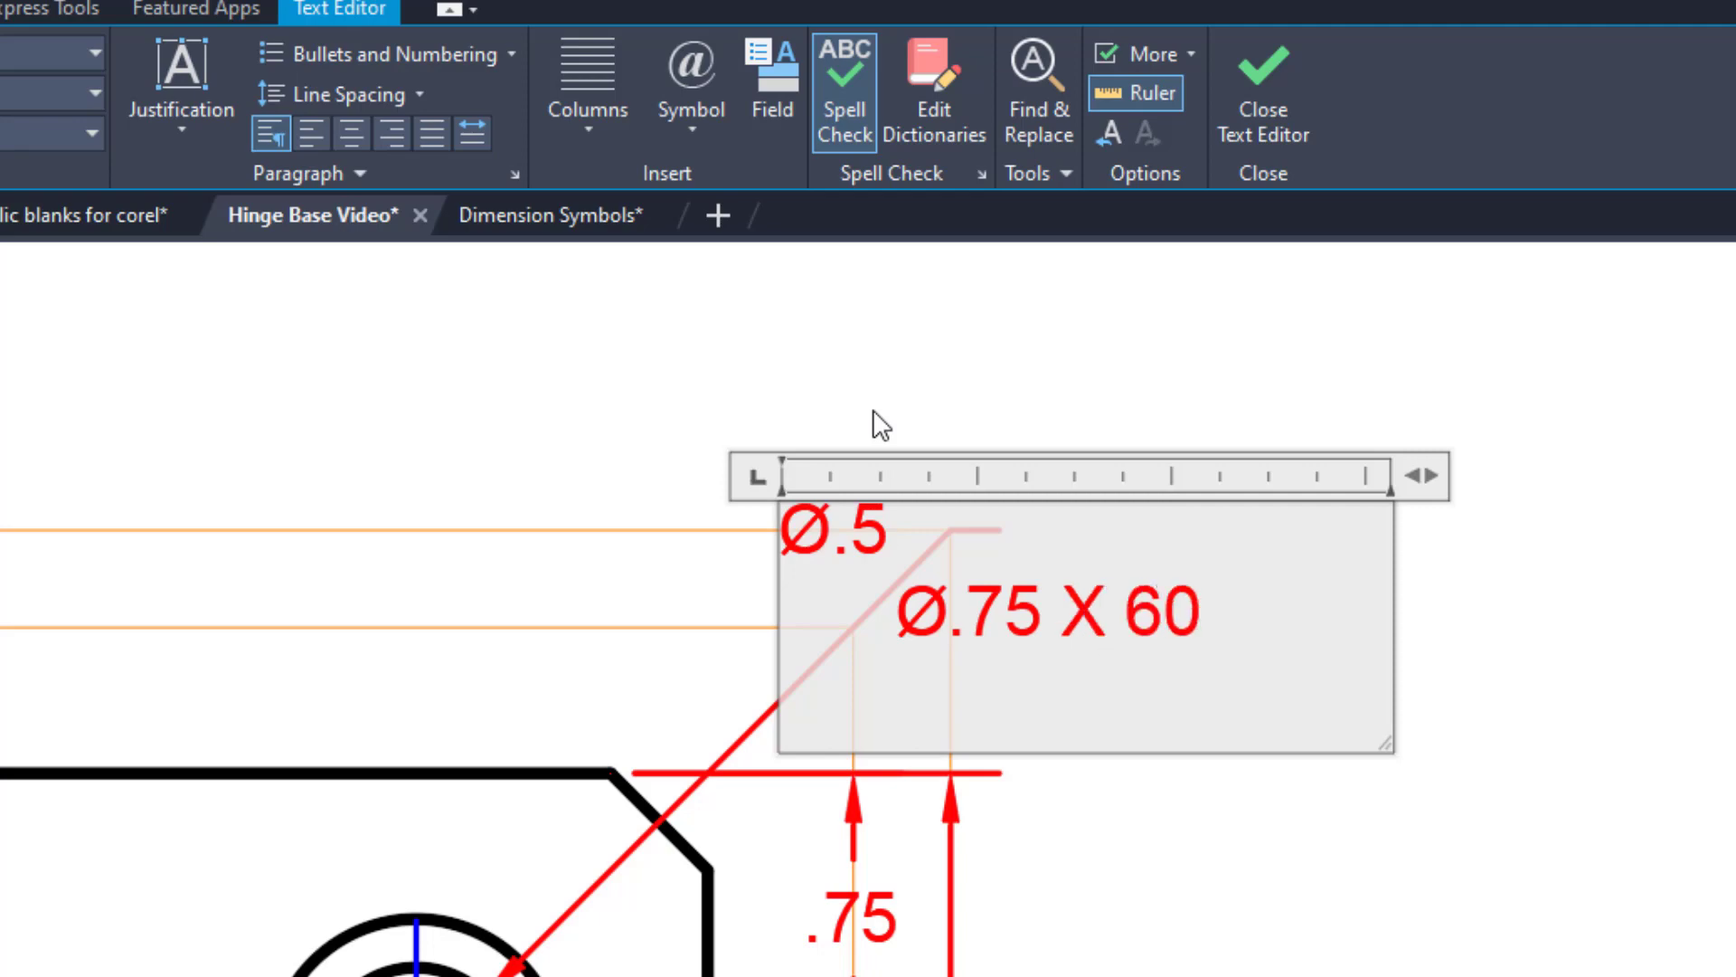
{"action": "left_click", "coordinate": [693, 134]}
{"action": "left_click", "coordinate": [731, 178]}
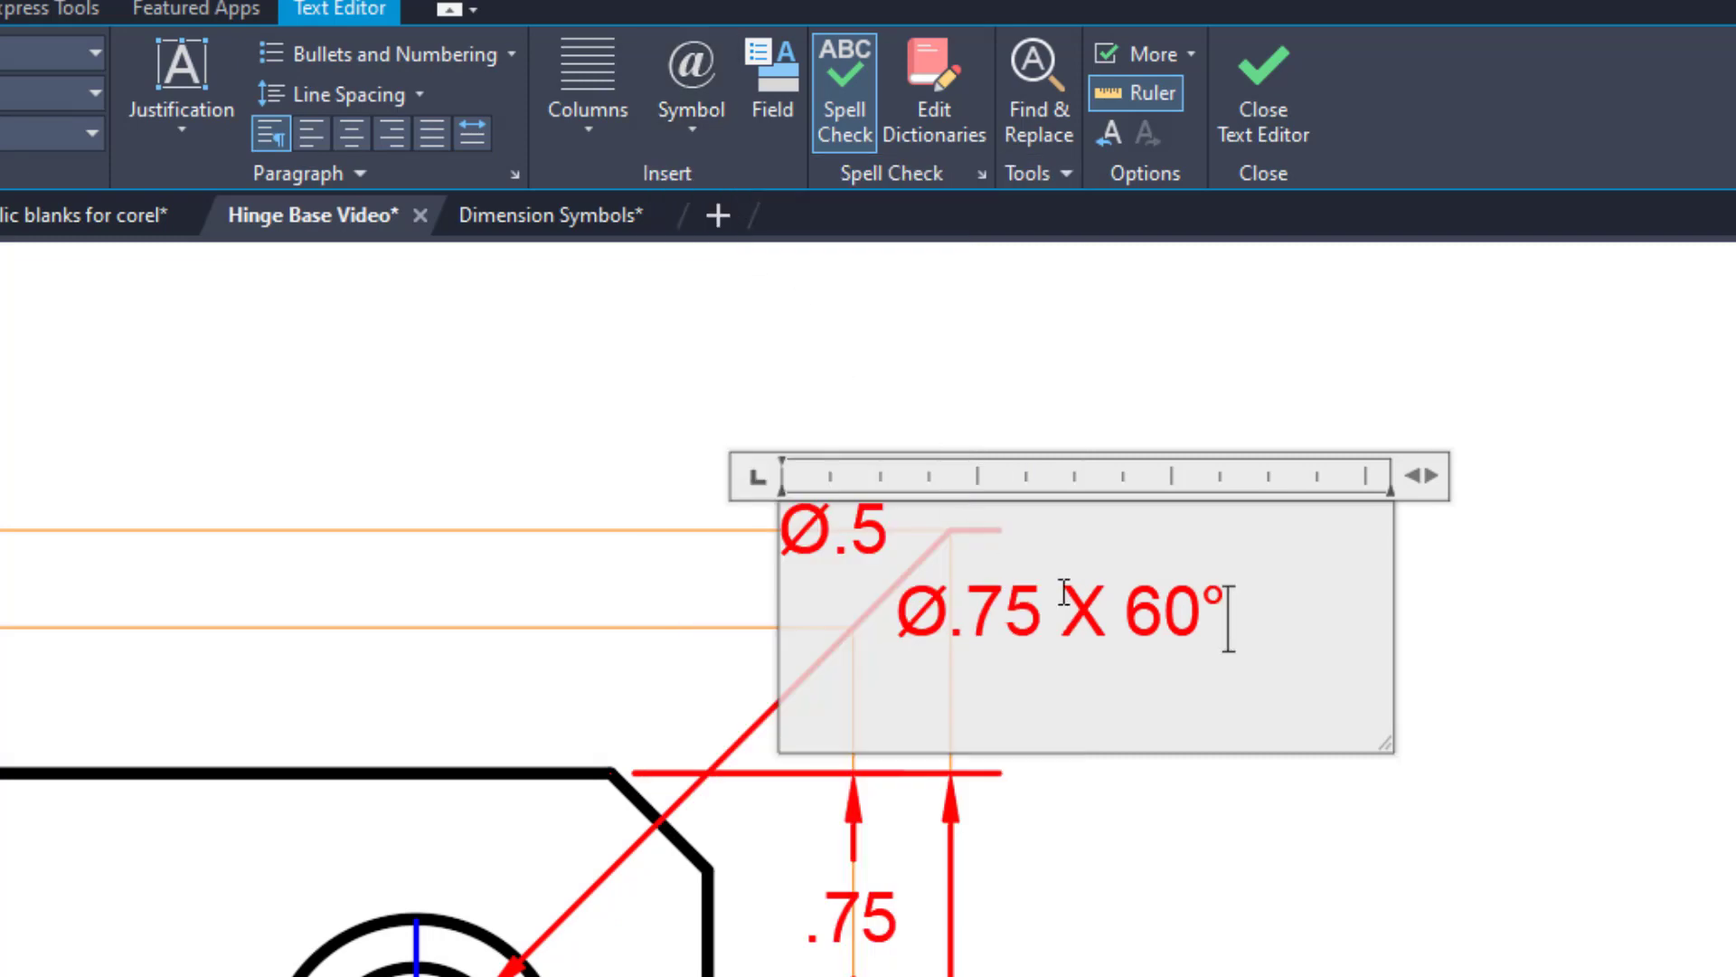
{"action": "left_click", "coordinate": [1279, 154]}
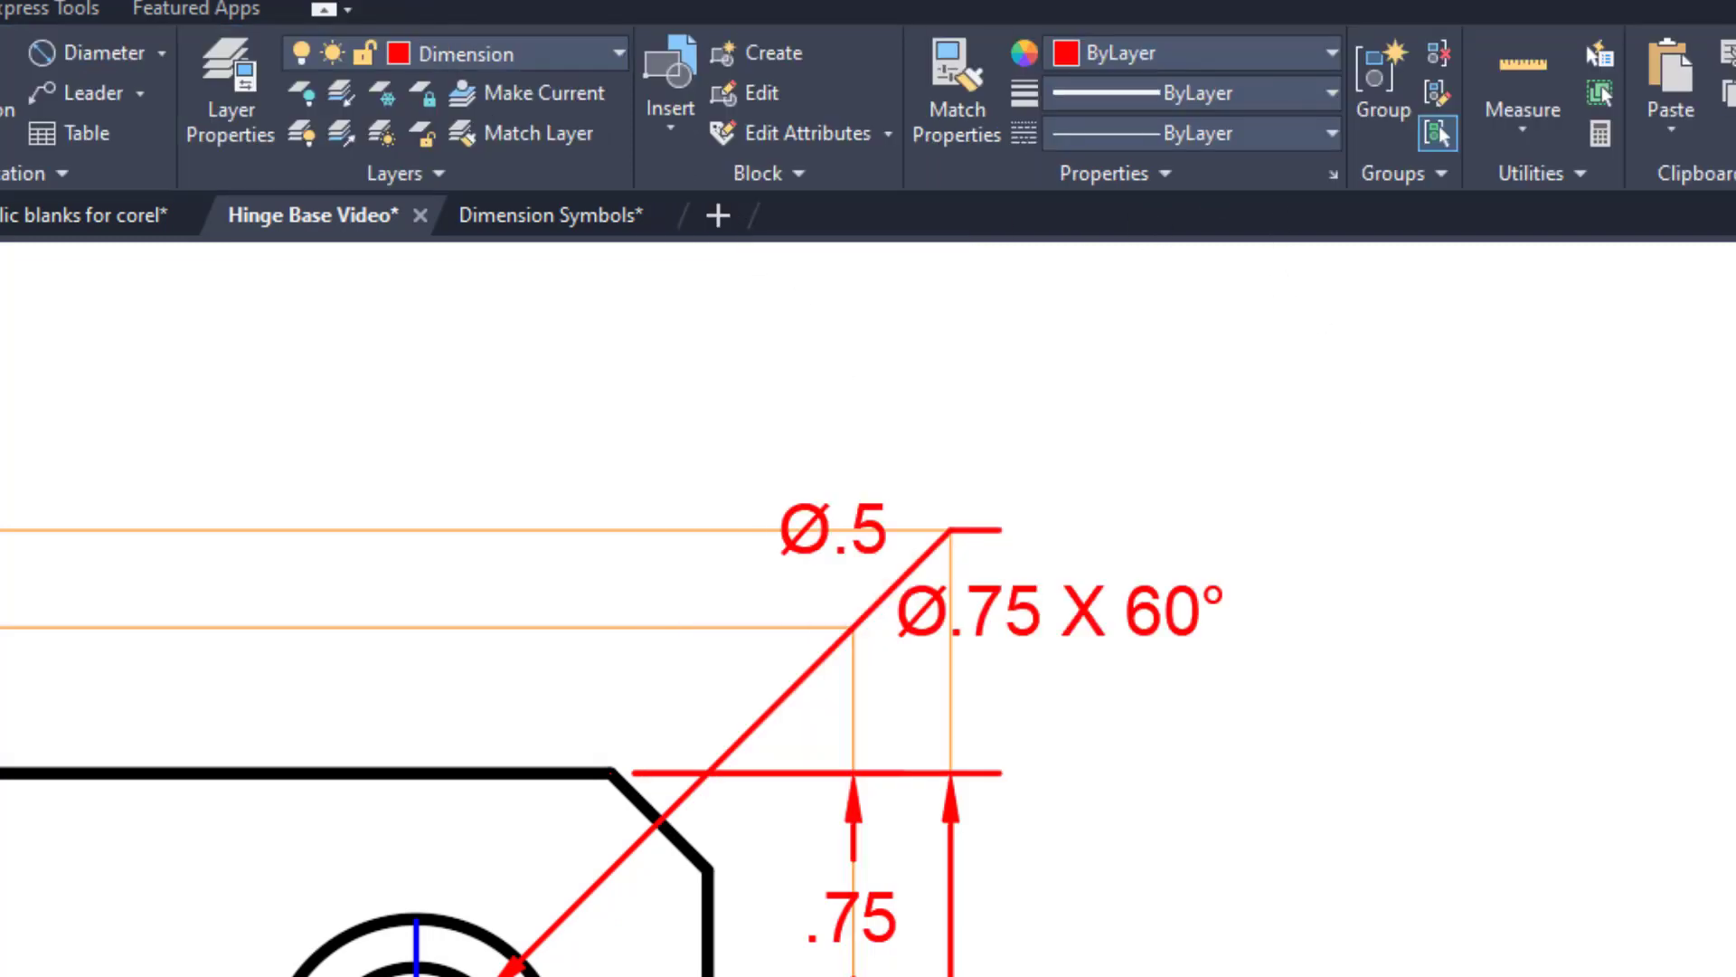
Move the two-line hole note so that Ø.5 sits just past the end of its leader.
{"action": "left_click", "coordinate": [1070, 619]}
{"action": "key", "text": "Return"}
{"action": "left_click", "coordinate": [1073, 618]}
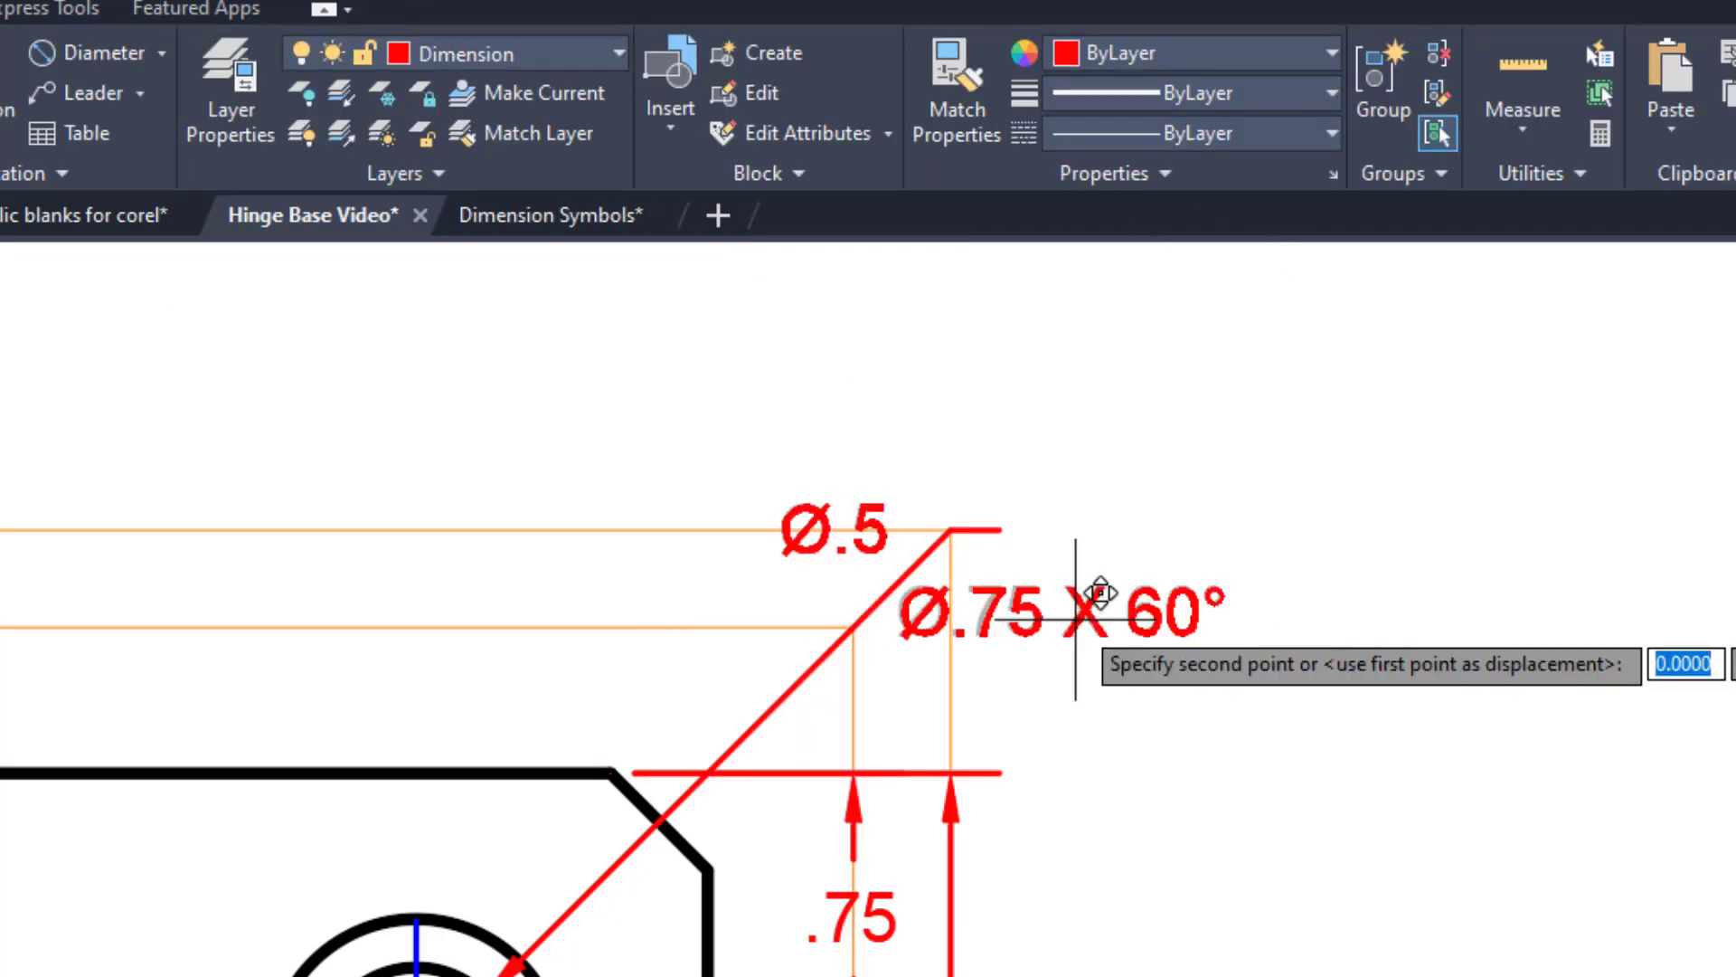
{"action": "left_click", "coordinate": [1316, 620]}
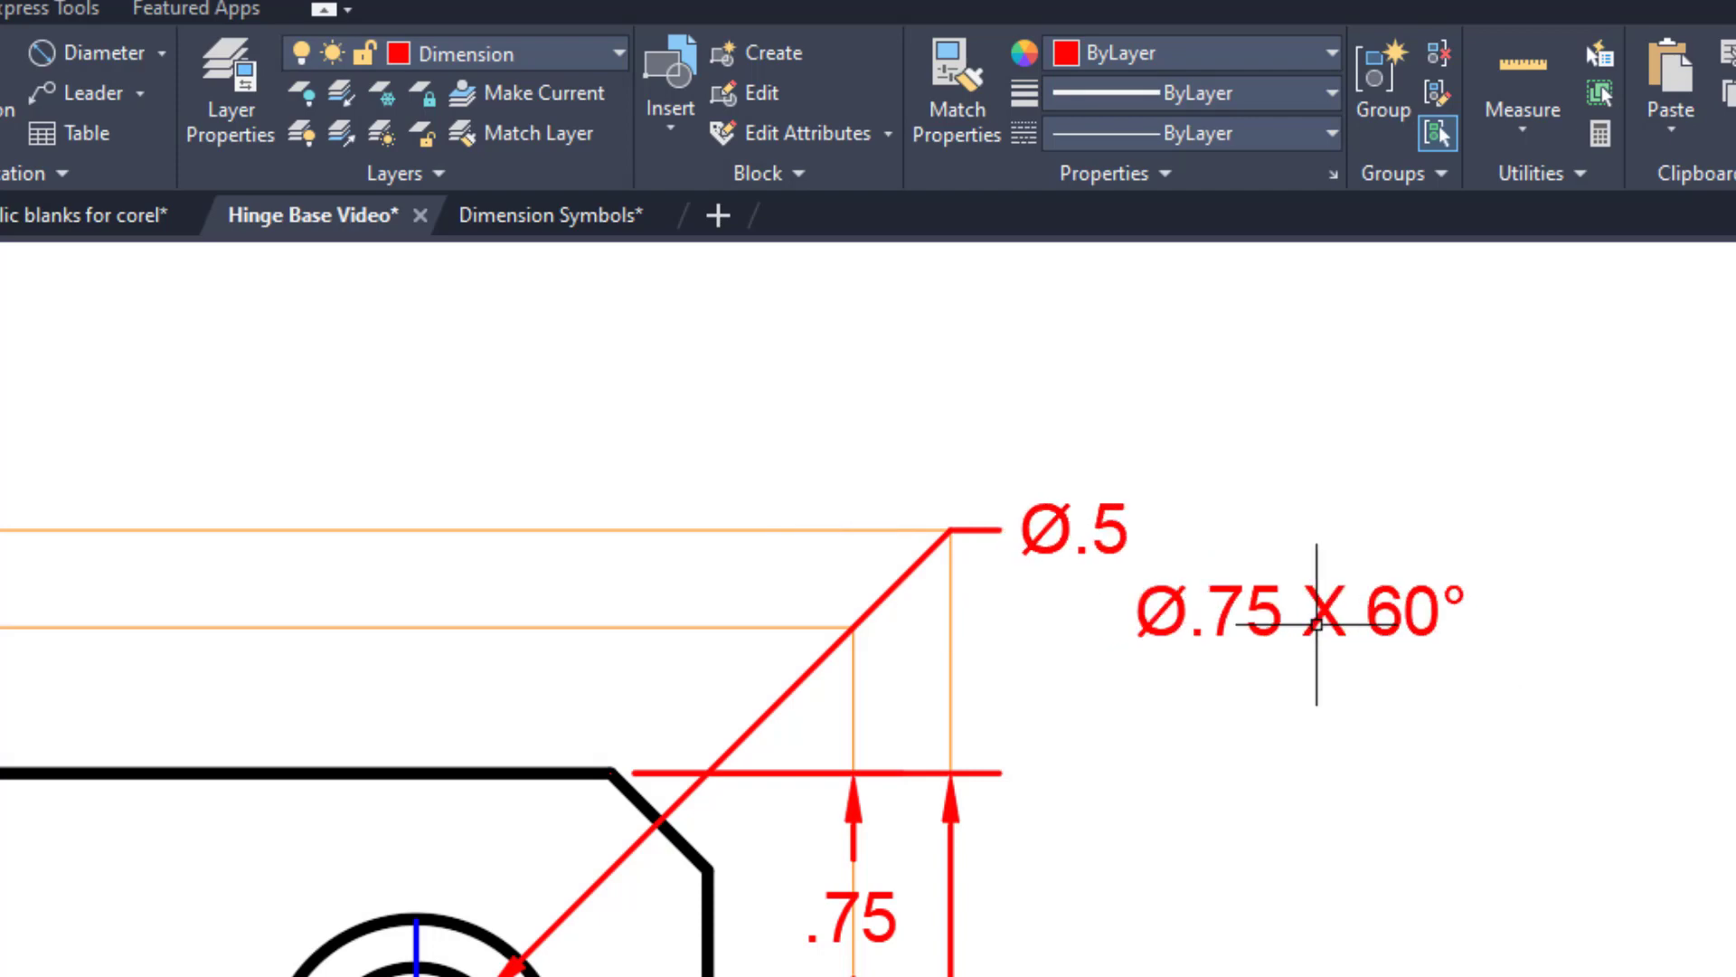
Move the countersink symbol from beside the top view to just before Ø.75 X 60° in the hole note.
{"action": "middle_click_drag", "start_coordinate": [1504, 826], "coordinate": [1099, 713]}
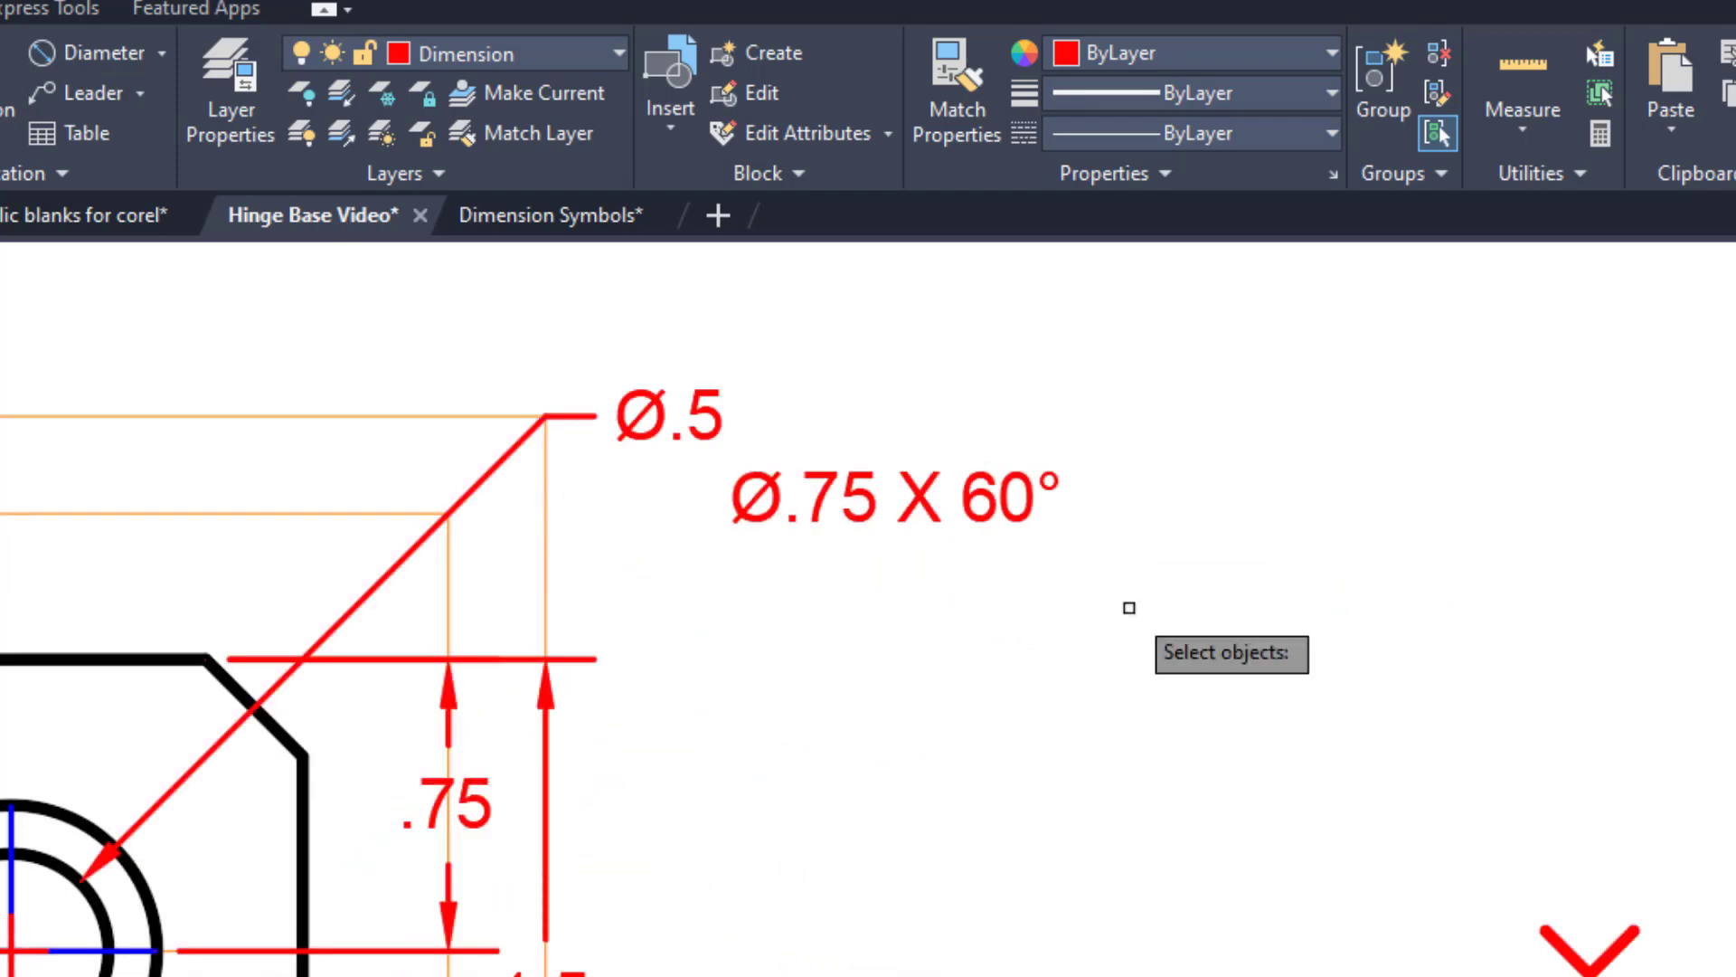
{"action": "left_click", "coordinate": [1595, 973]}
{"action": "scroll", "coordinate": [611, 502], "scroll_direction": "up", "scroll_amount": 4}
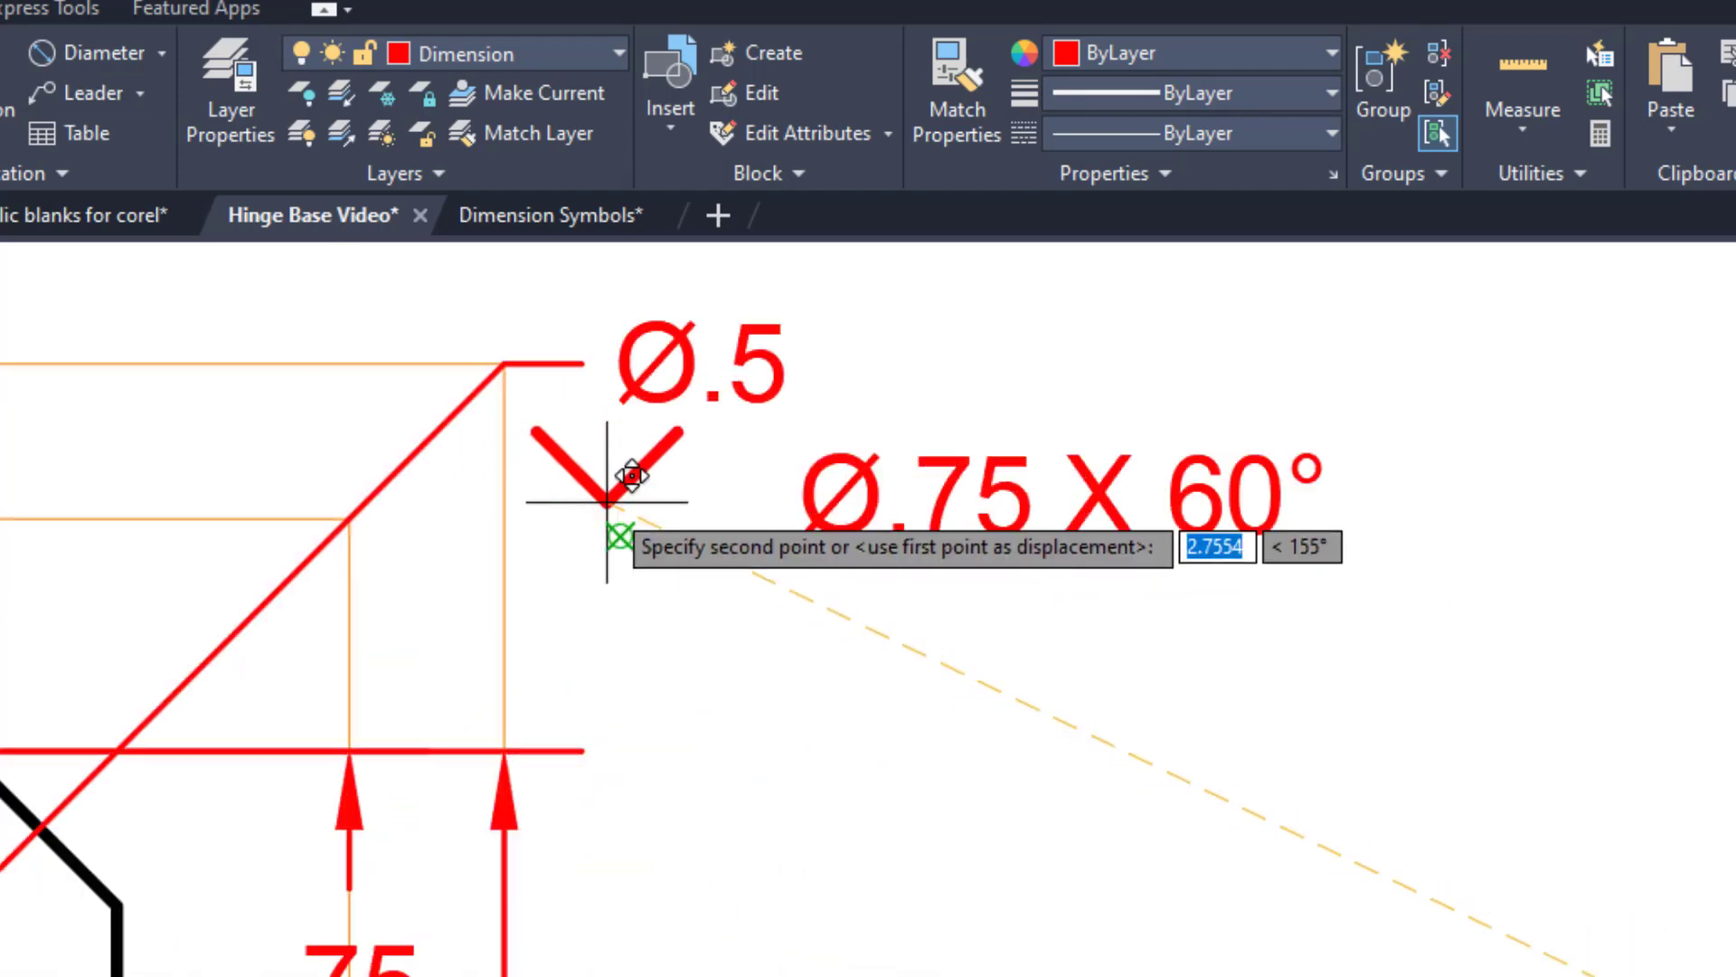
{"action": "left_click", "coordinate": [750, 554]}
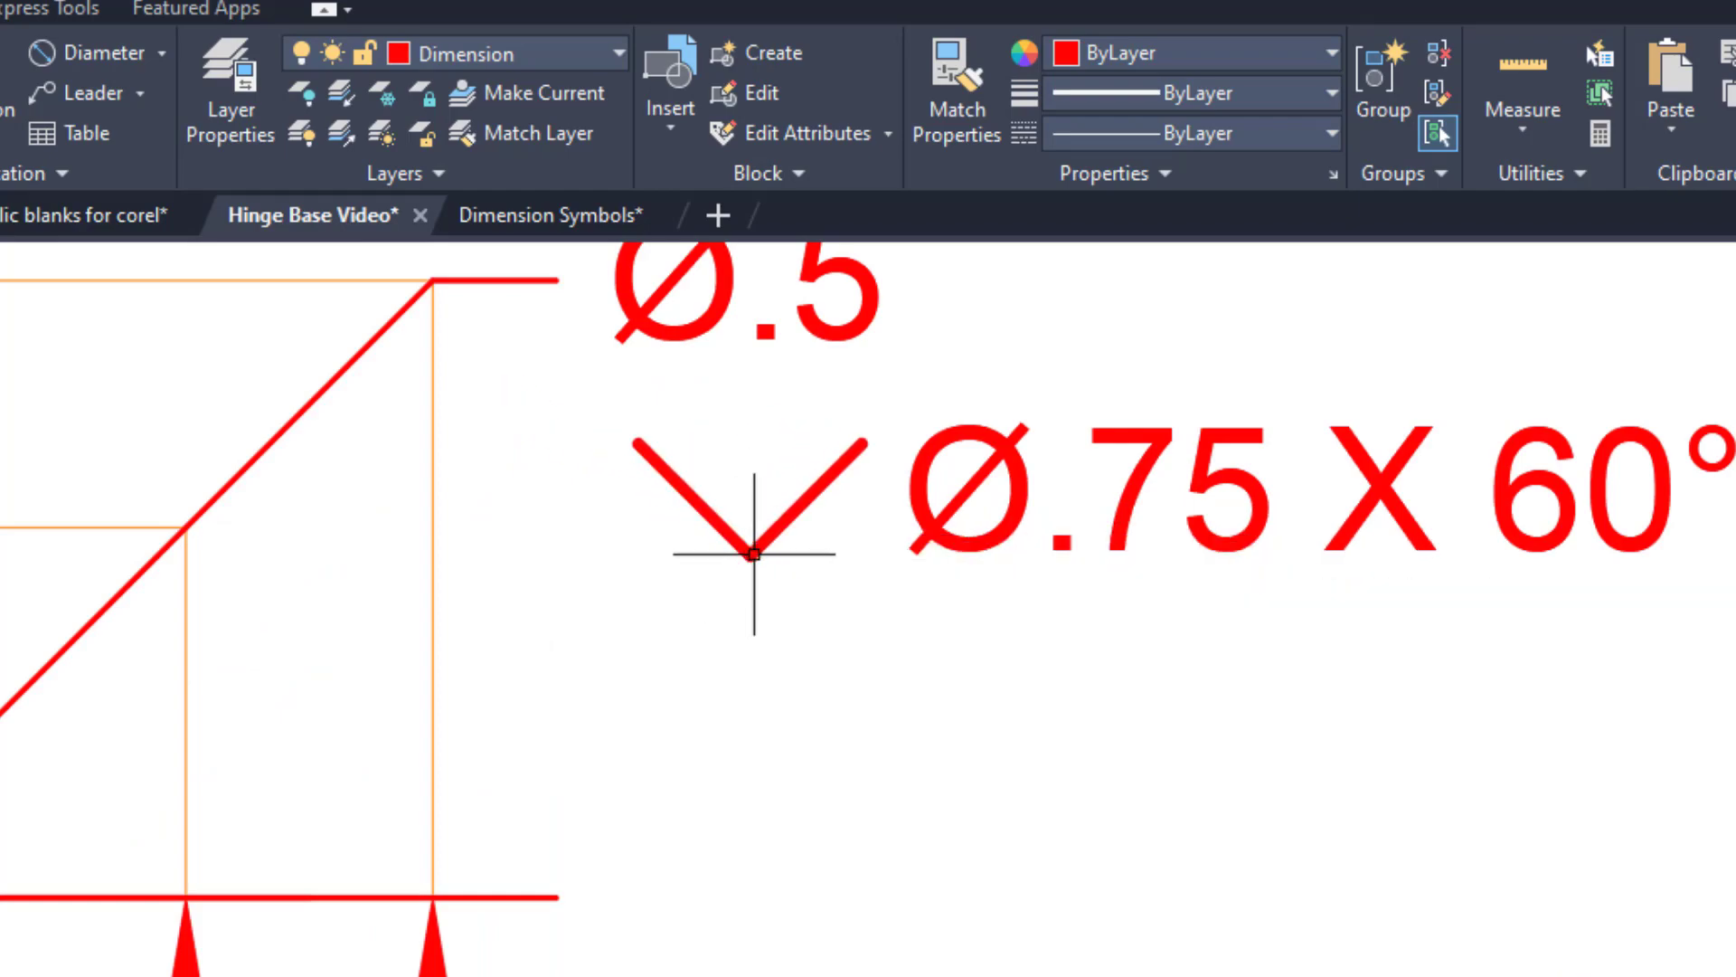
Copy the circle around the isometric view's 1.50 dimension onto the Ø.75 THRU, Ø.50 THRU and chamfer notes.
{"action": "scroll", "coordinate": [774, 579], "scroll_direction": "down", "scroll_amount": 9}
{"action": "scroll", "coordinate": [868, 608], "scroll_direction": "up", "scroll_amount": 4}
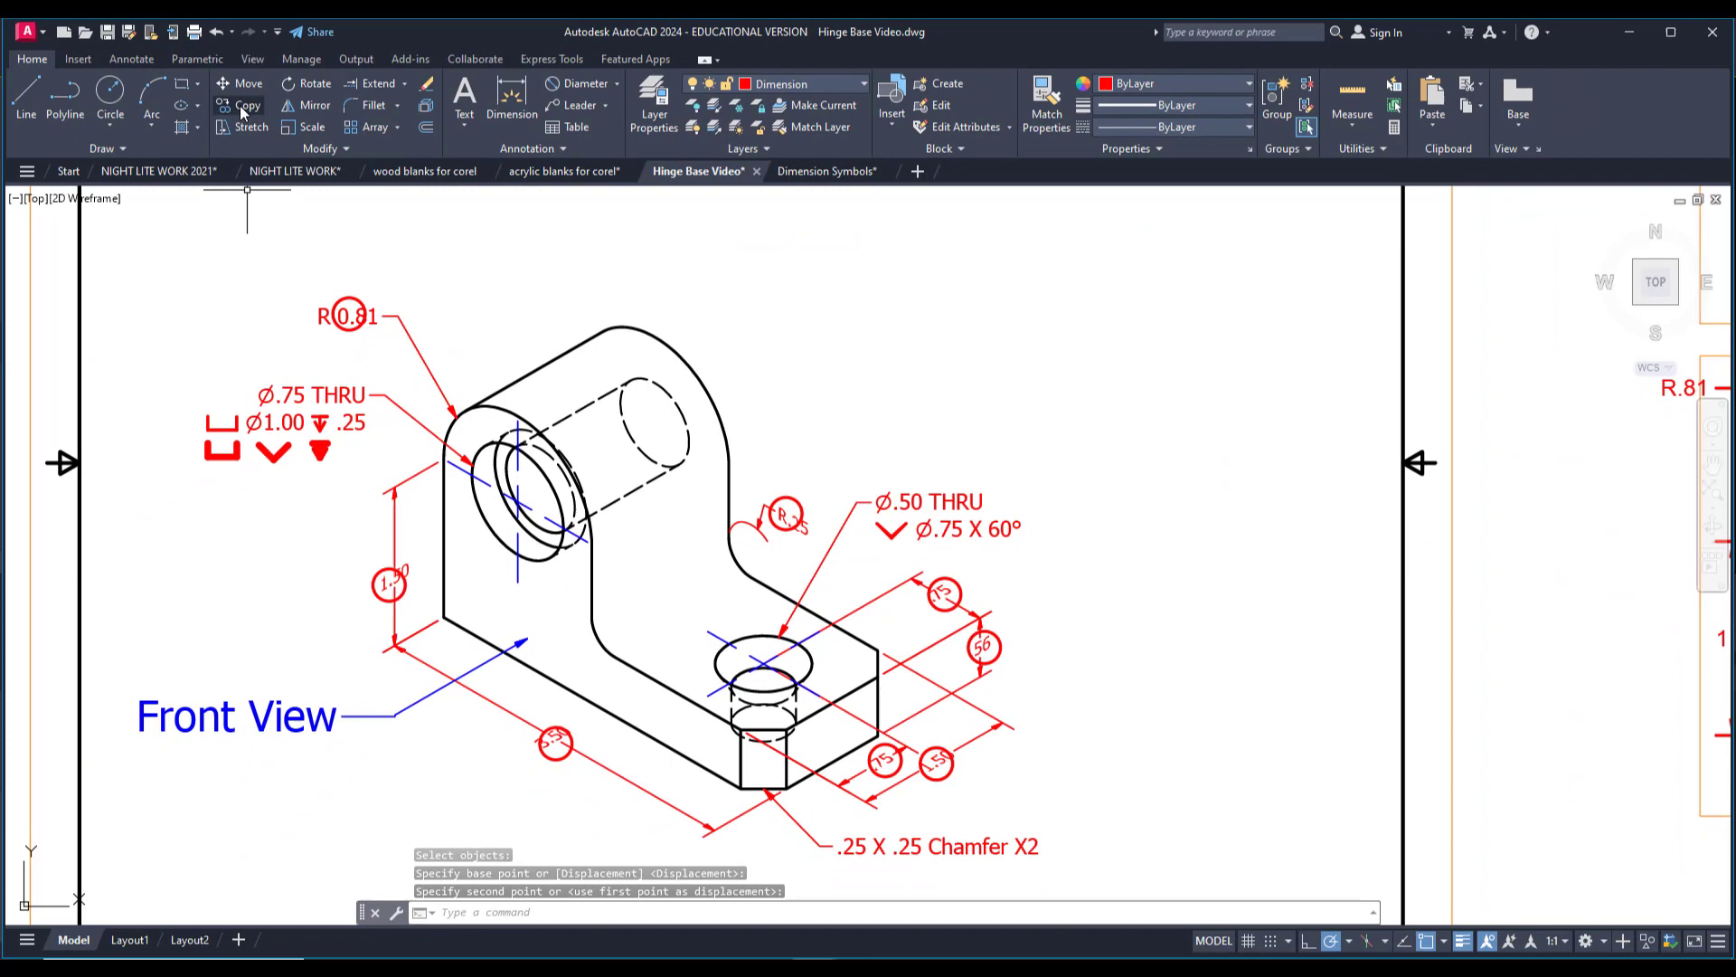
{"action": "left_click", "coordinate": [241, 106]}
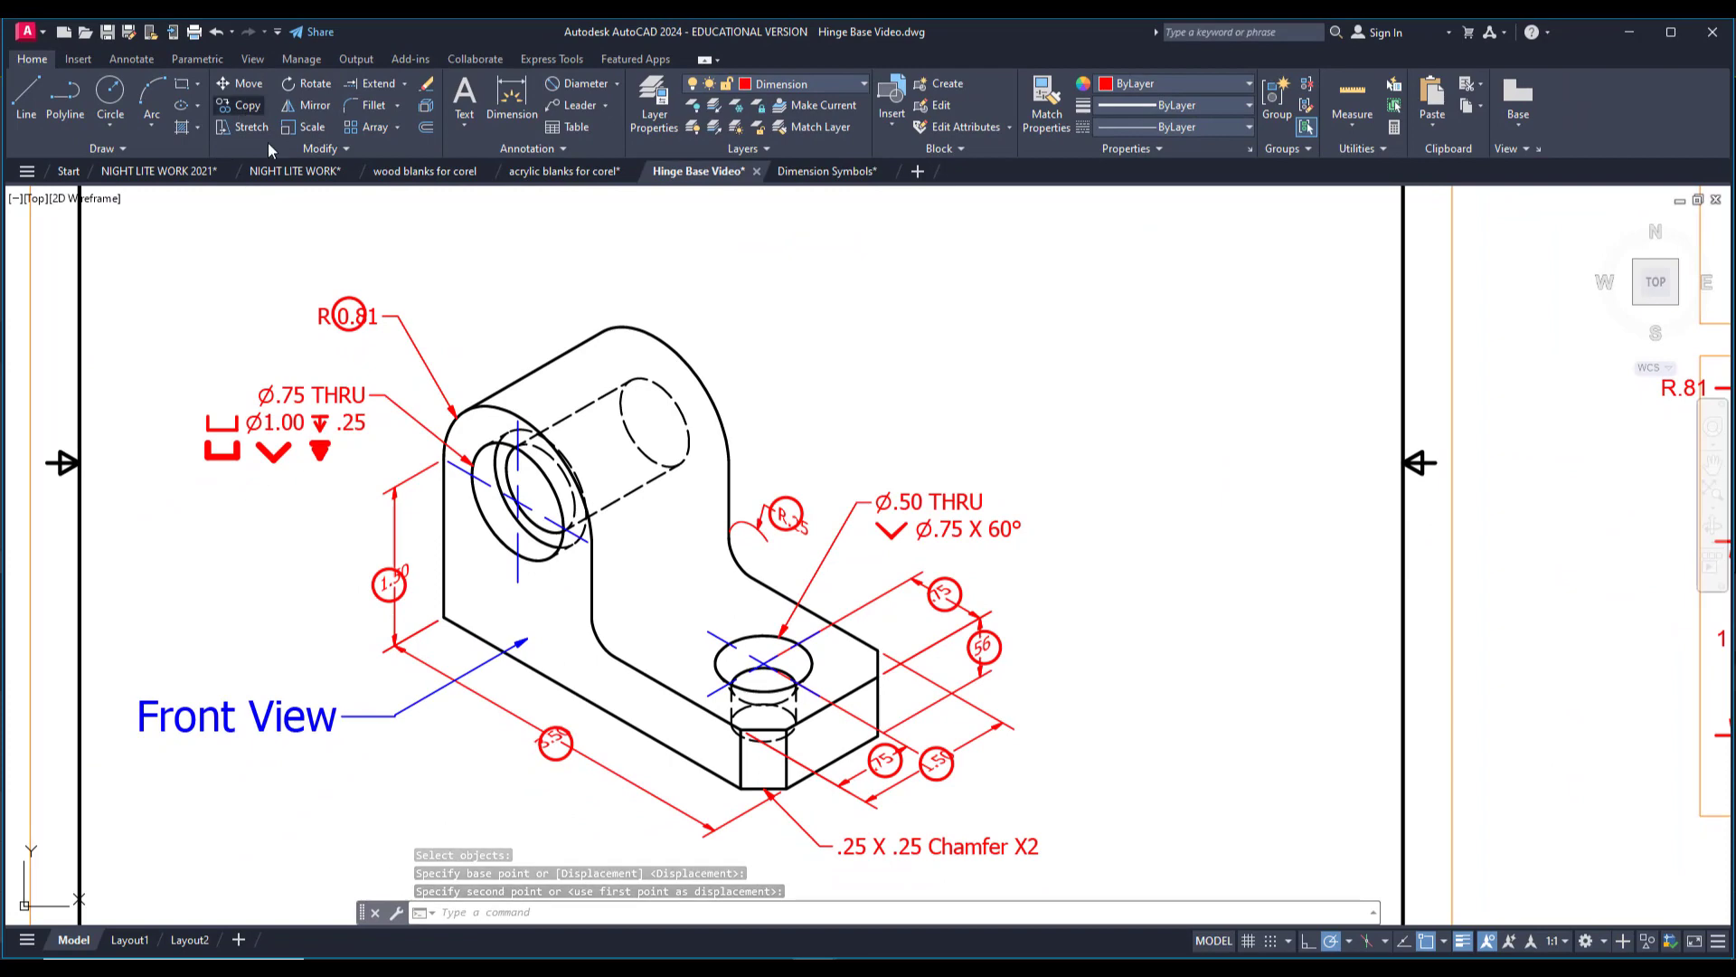
{"action": "left_click", "coordinate": [387, 597]}
{"action": "key", "text": "Return"}
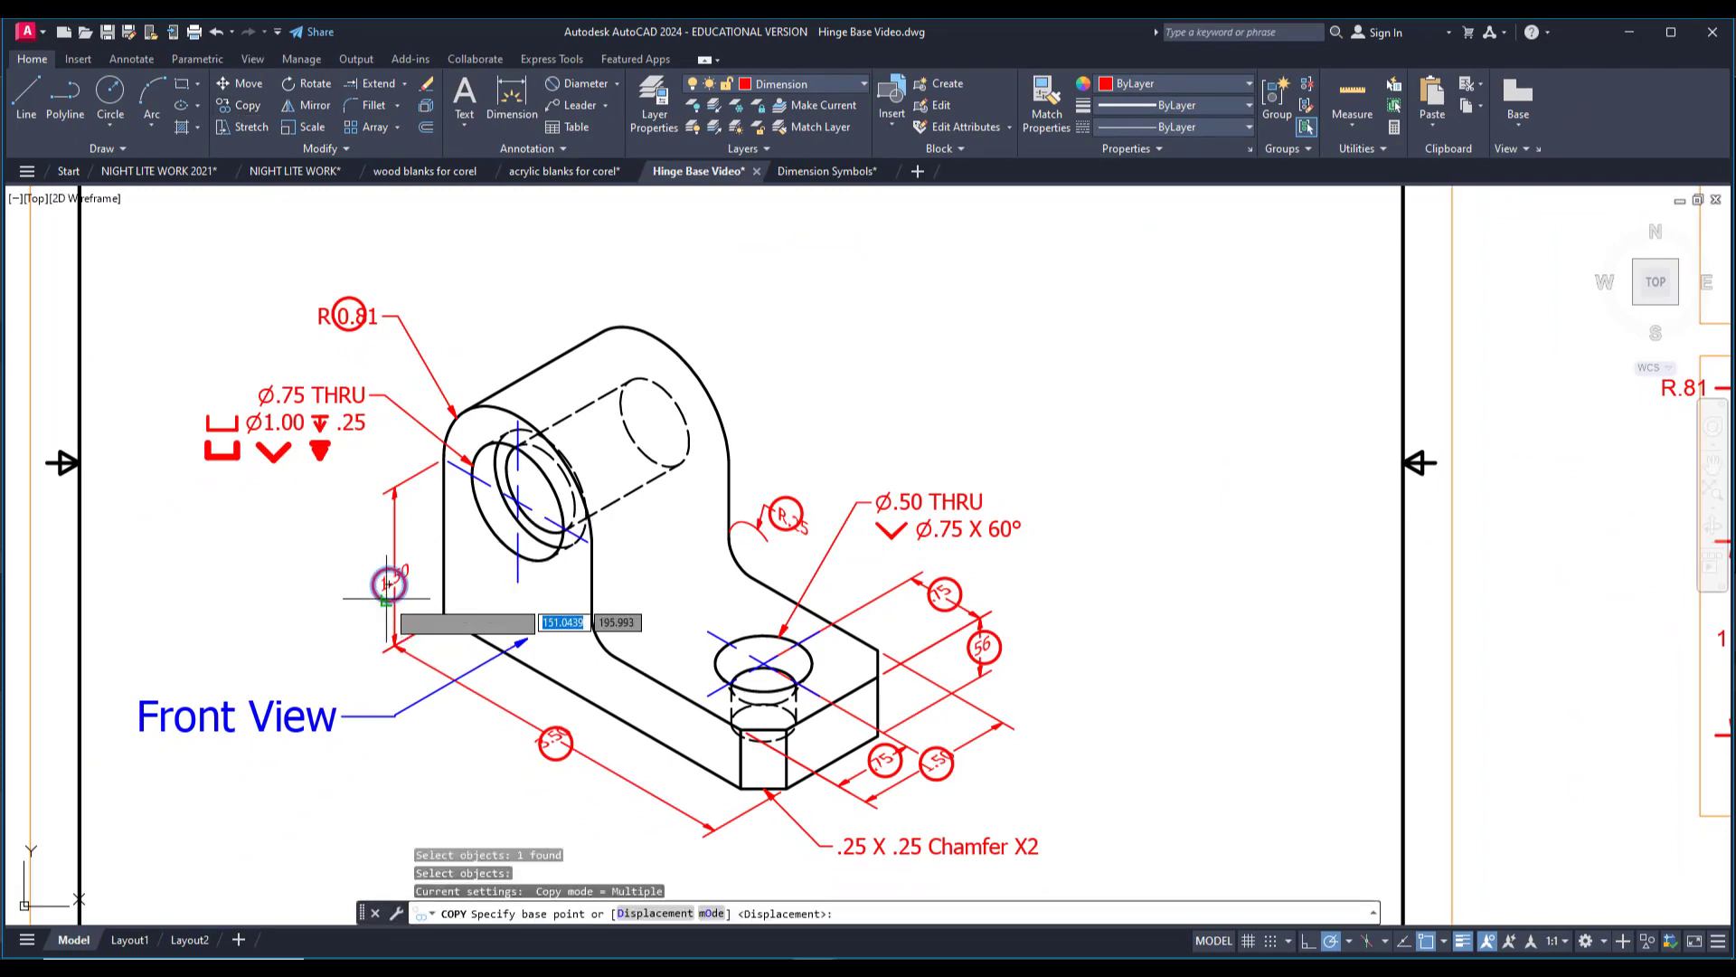
{"action": "left_click", "coordinate": [389, 584]}
{"action": "left_click", "coordinate": [331, 398]}
{"action": "left_click", "coordinate": [915, 529]}
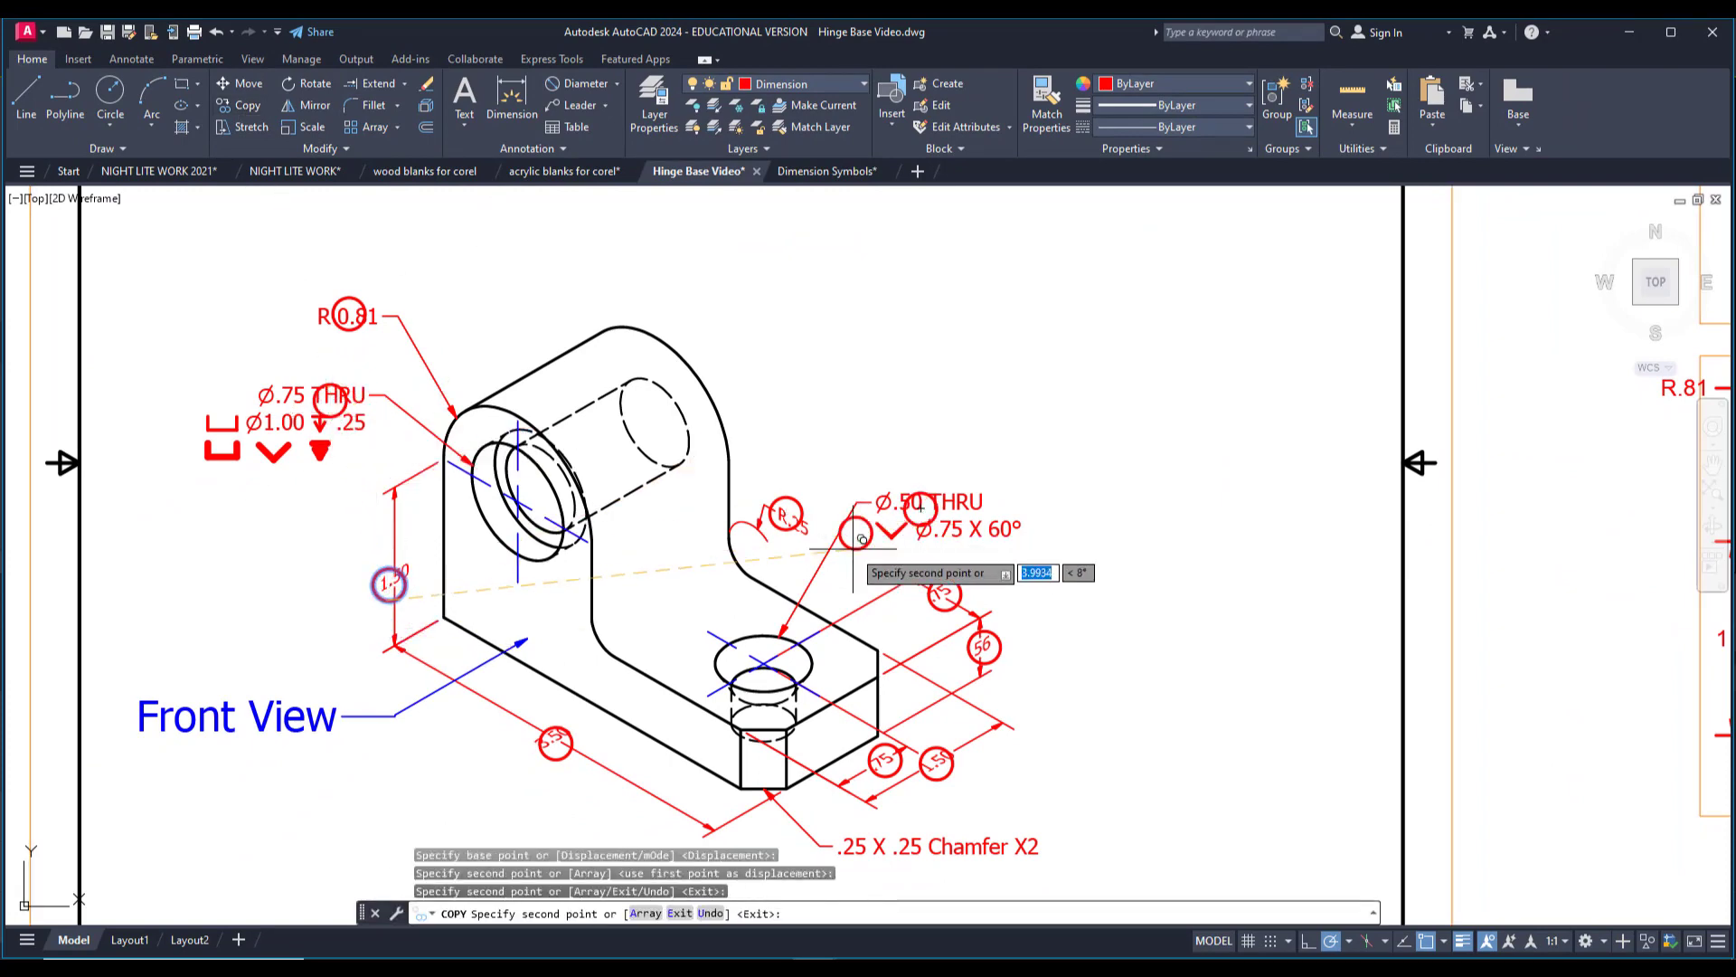
{"action": "middle_click_drag", "start_coordinate": [812, 630], "coordinate": [744, 467]}
{"action": "left_click", "coordinate": [891, 693]}
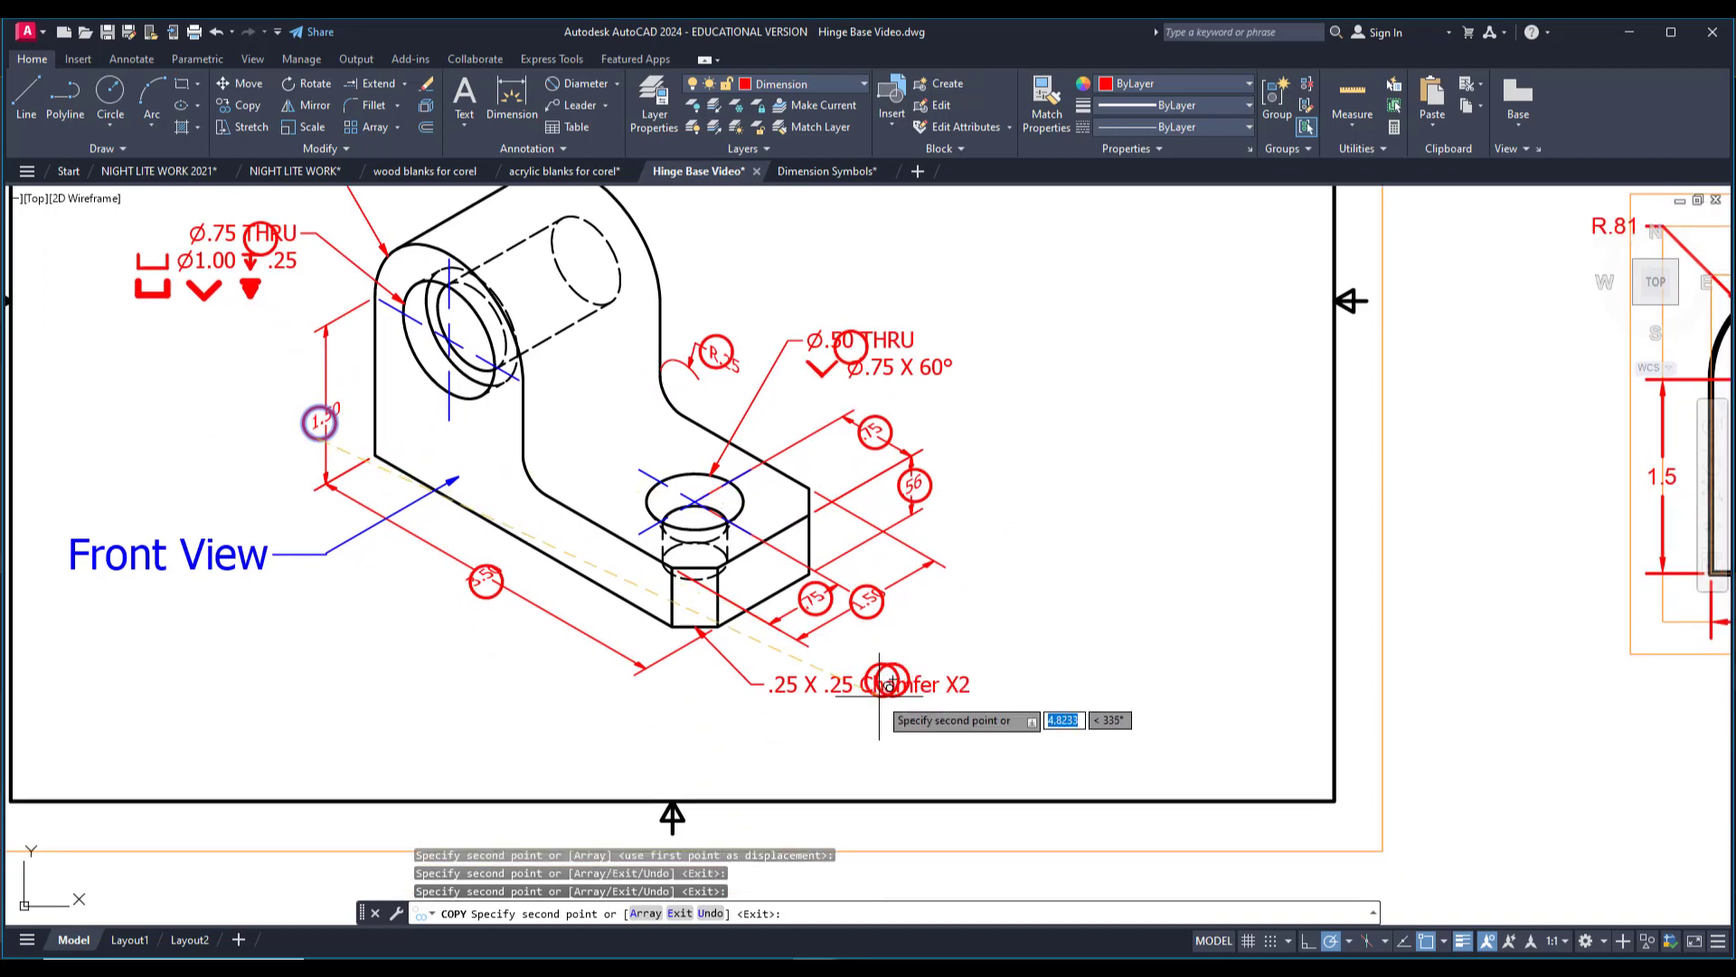
{"action": "key", "text": "Escape"}
Make No Print the current layer.
{"action": "scroll", "coordinate": [758, 624], "scroll_direction": "down", "scroll_amount": 8}
{"action": "scroll", "coordinate": [478, 568], "scroll_direction": "up", "scroll_amount": 2}
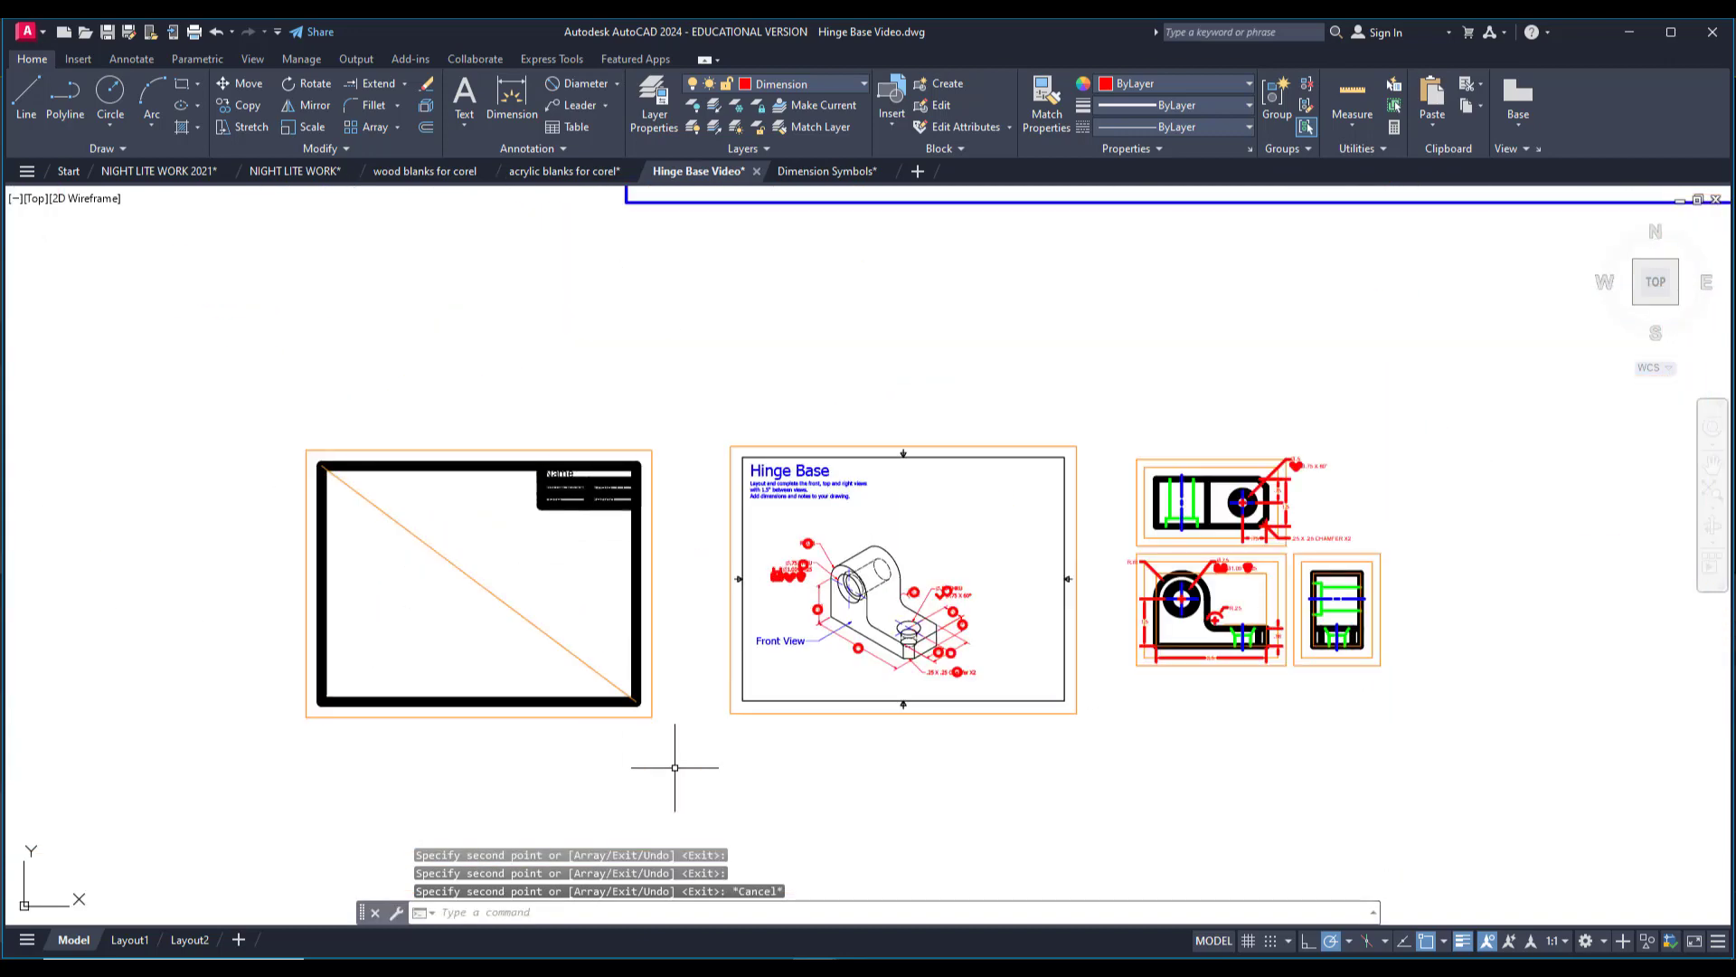
{"action": "middle_click_drag", "start_coordinate": [620, 669], "coordinate": [511, 659]}
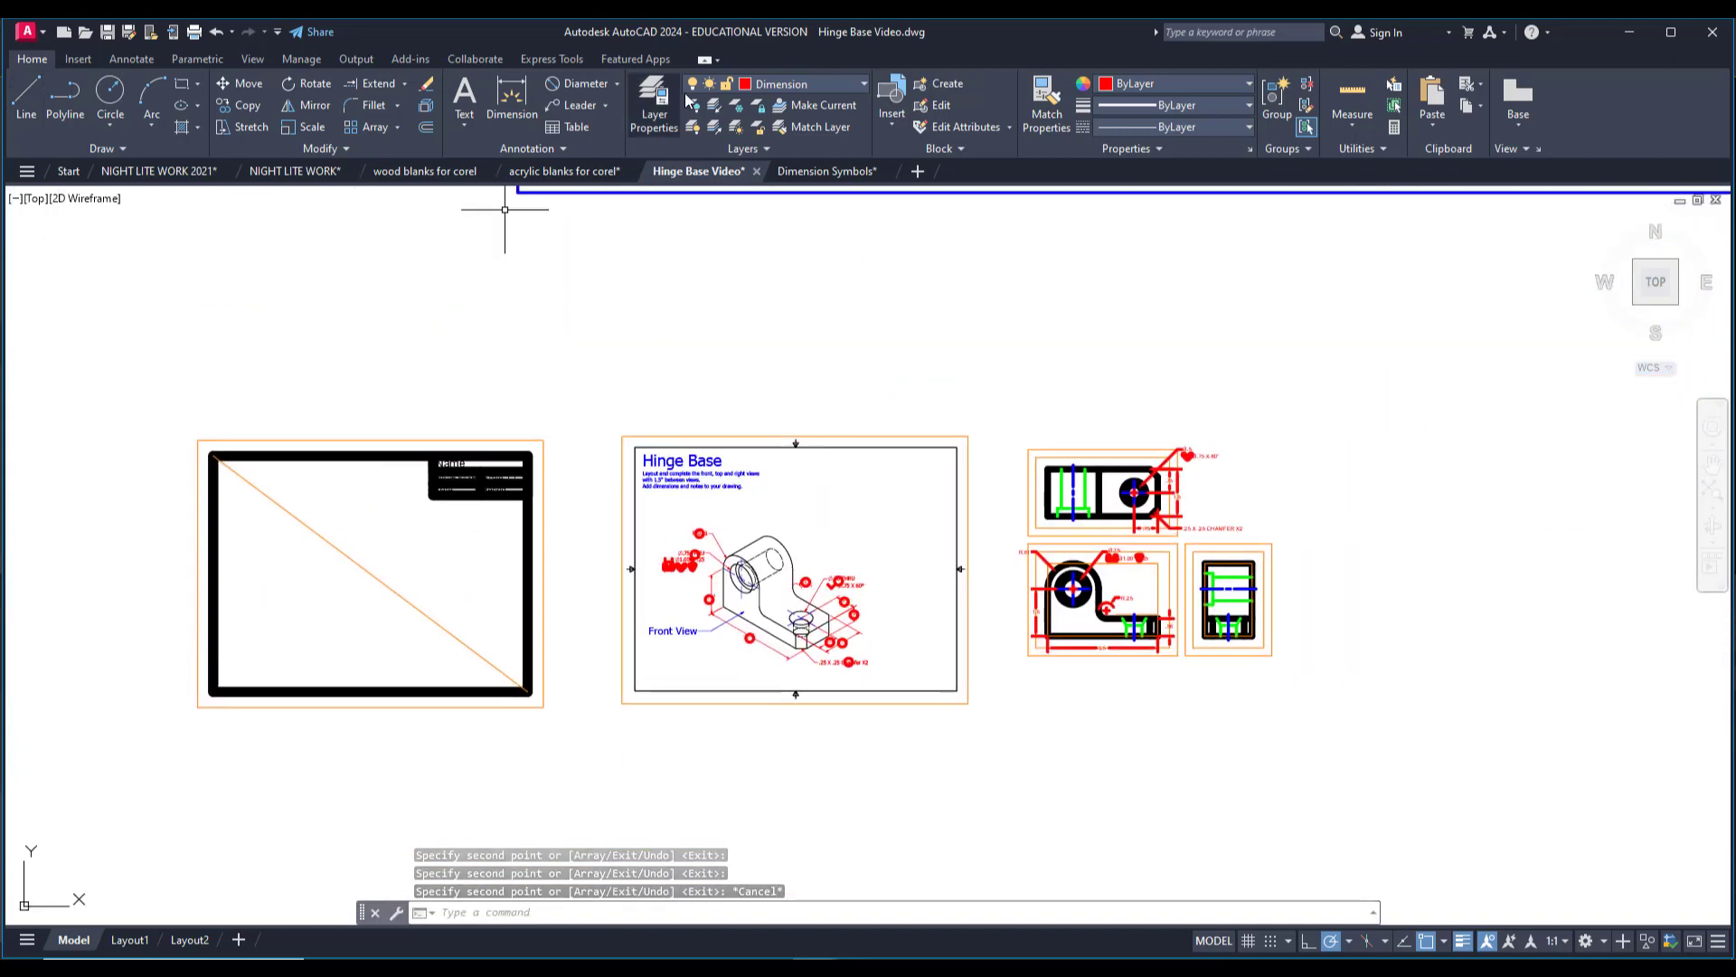
{"action": "left_click", "coordinate": [787, 83]}
{"action": "left_click", "coordinate": [774, 306]}
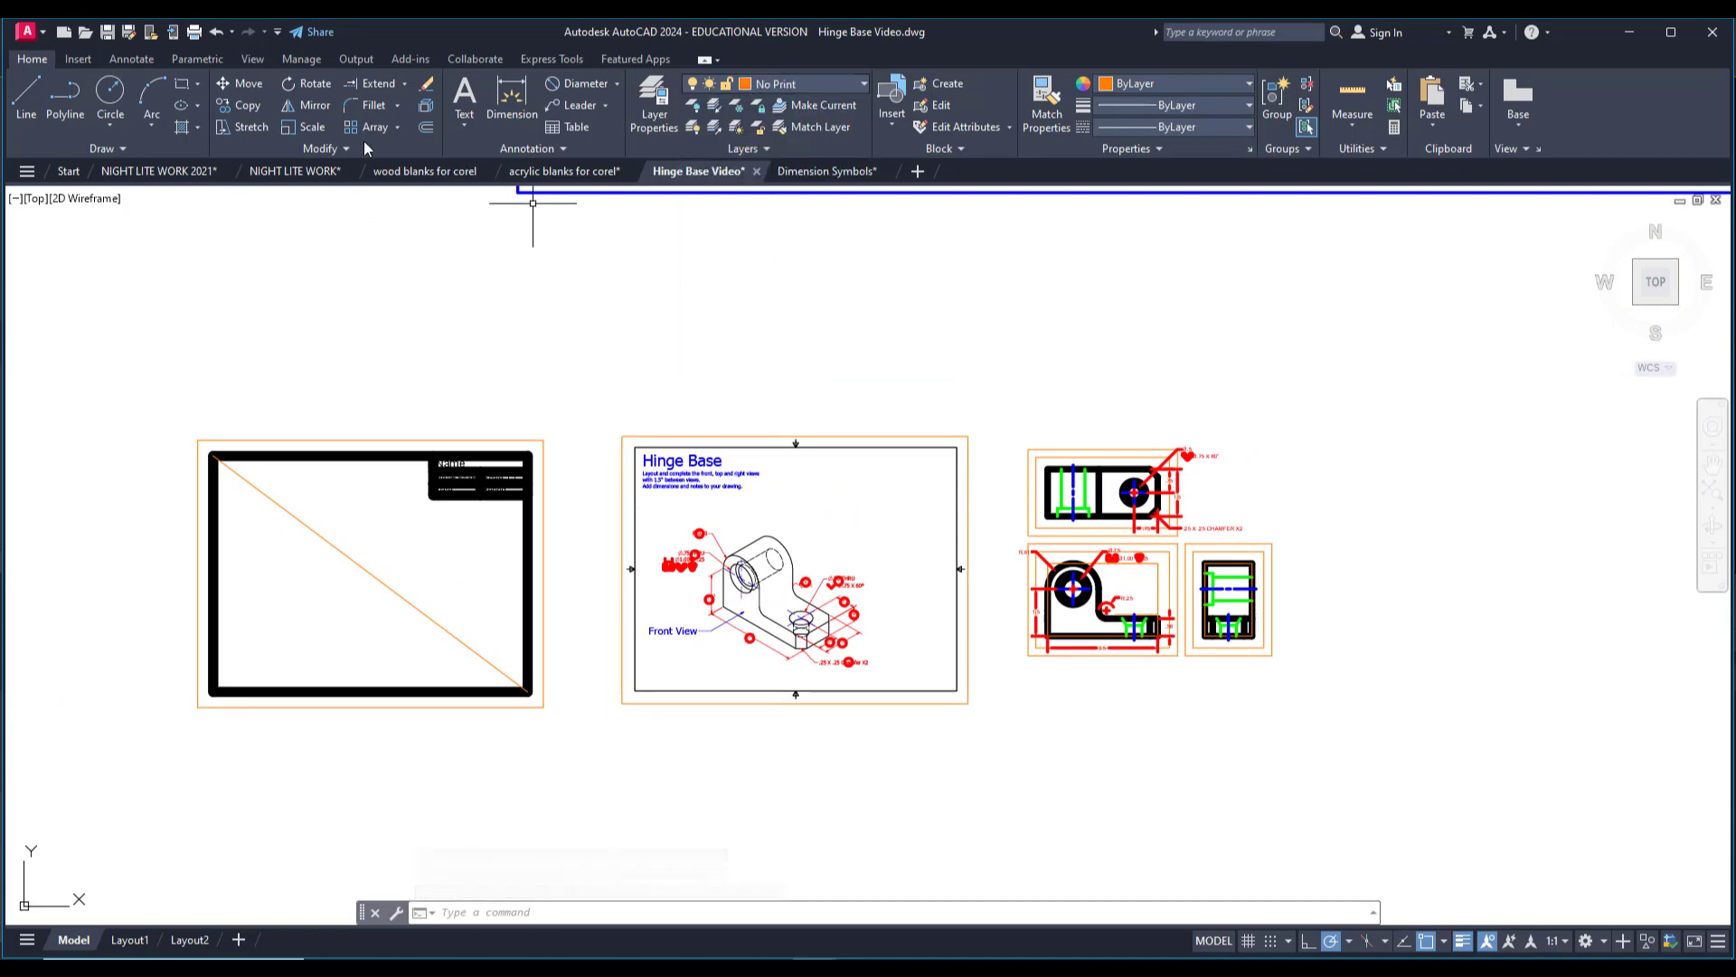
{"action": "left_click", "coordinate": [42, 91]}
{"action": "scroll", "coordinate": [1073, 538], "scroll_direction": "up", "scroll_amount": 4}
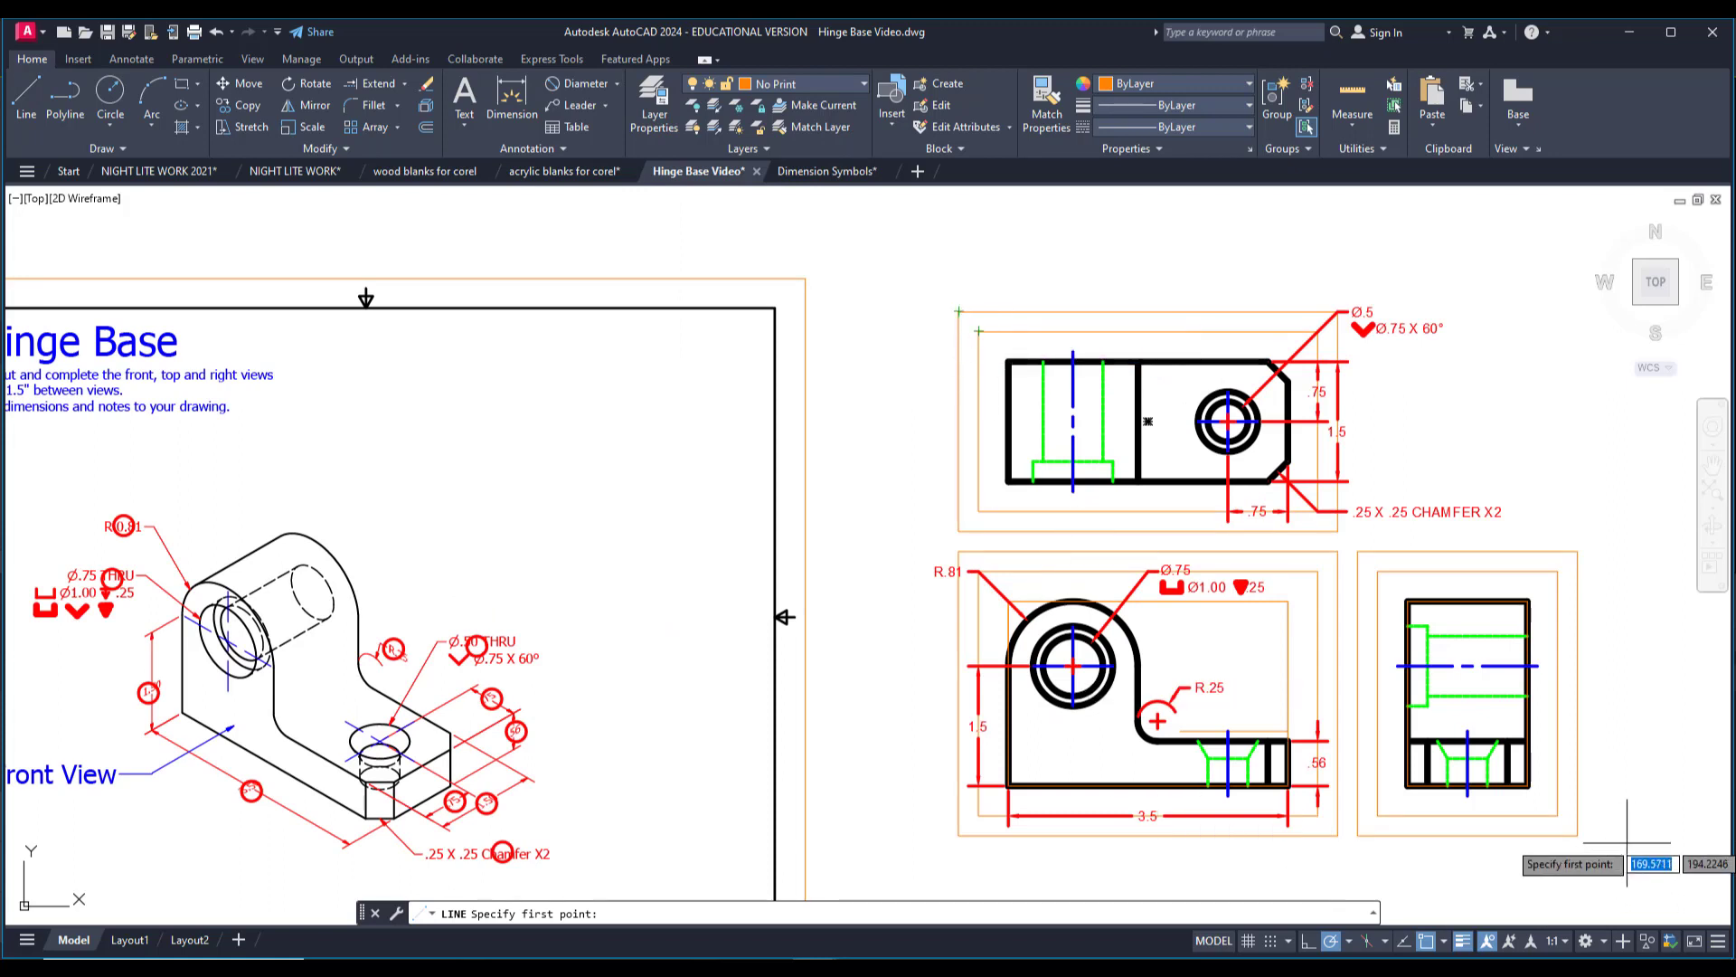
{"action": "left_click", "coordinate": [1557, 814]}
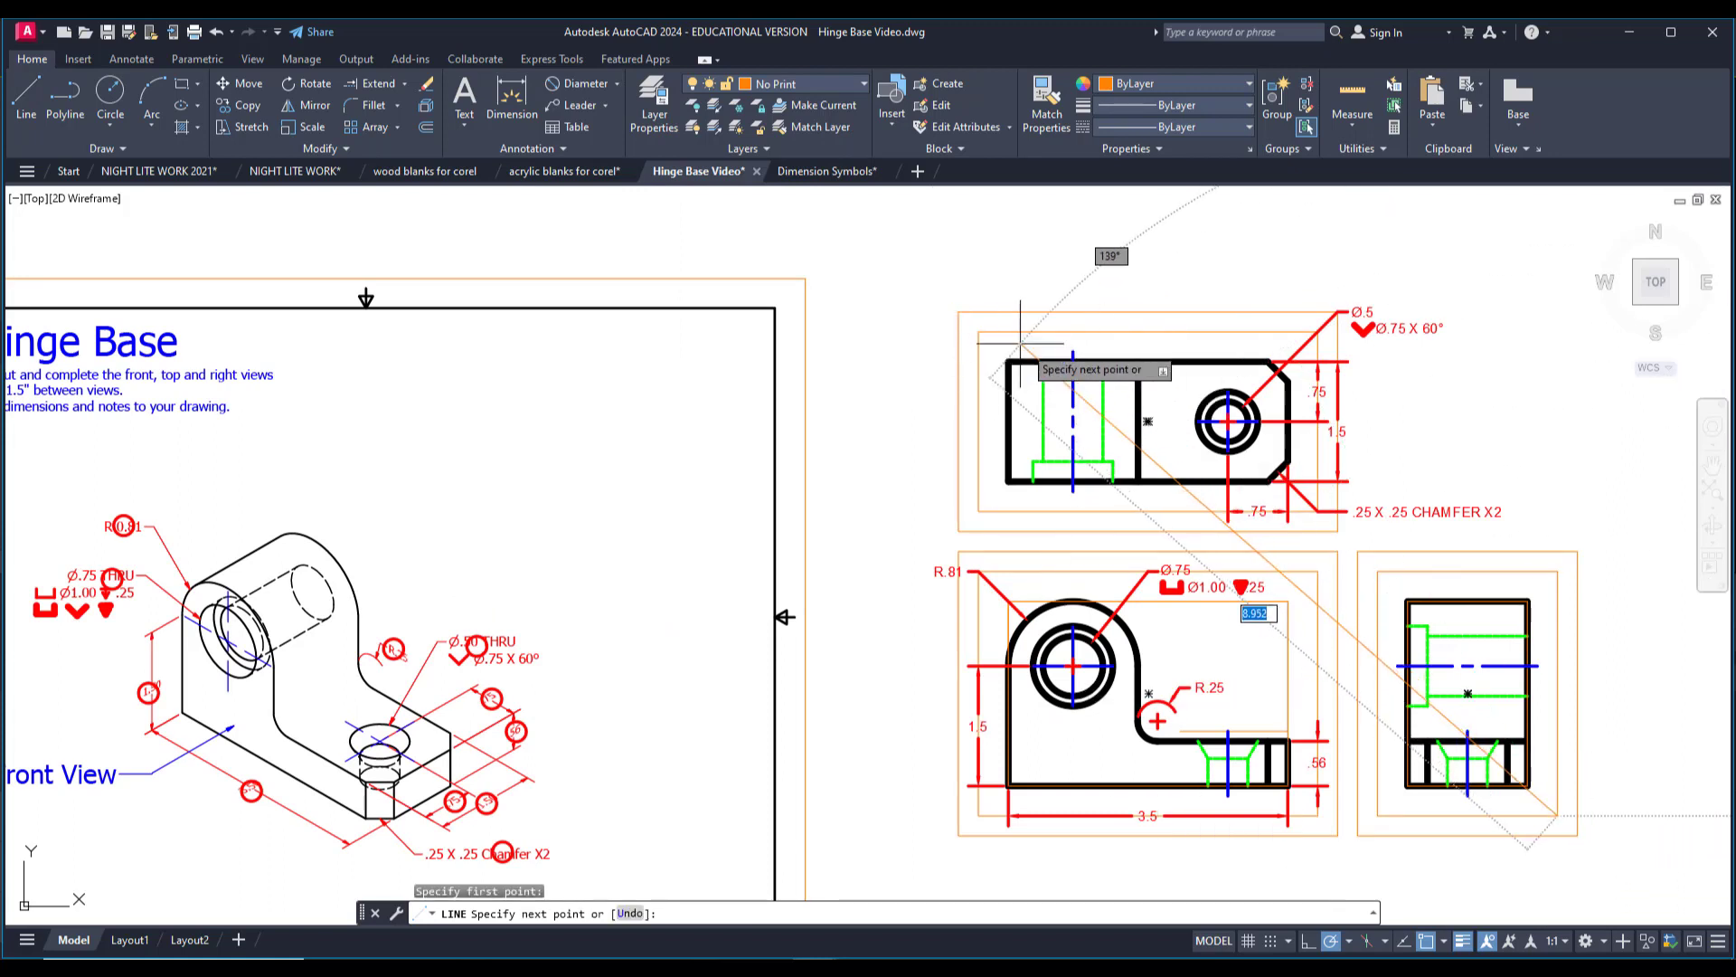
{"action": "key", "text": "Escape"}
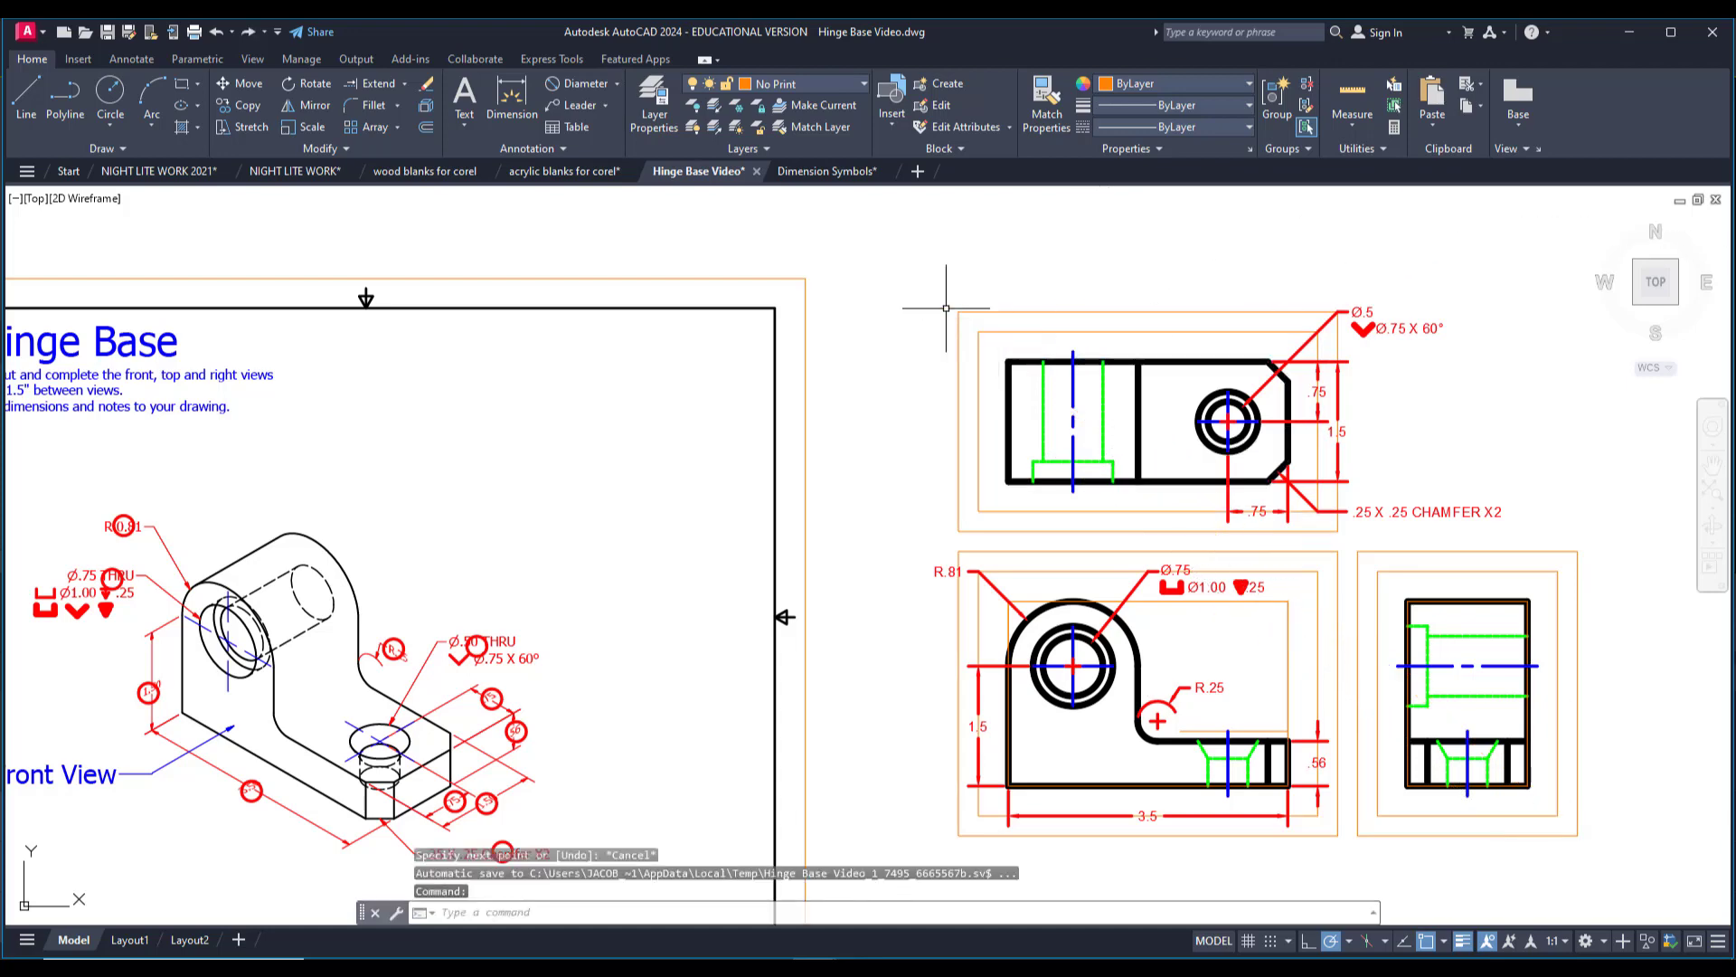
Draw a diagonal line from the top view's outer box upper-left corner to the right-side view's outer box lower-right corner.
{"action": "key", "text": "Return"}
{"action": "left_click", "coordinate": [959, 312]}
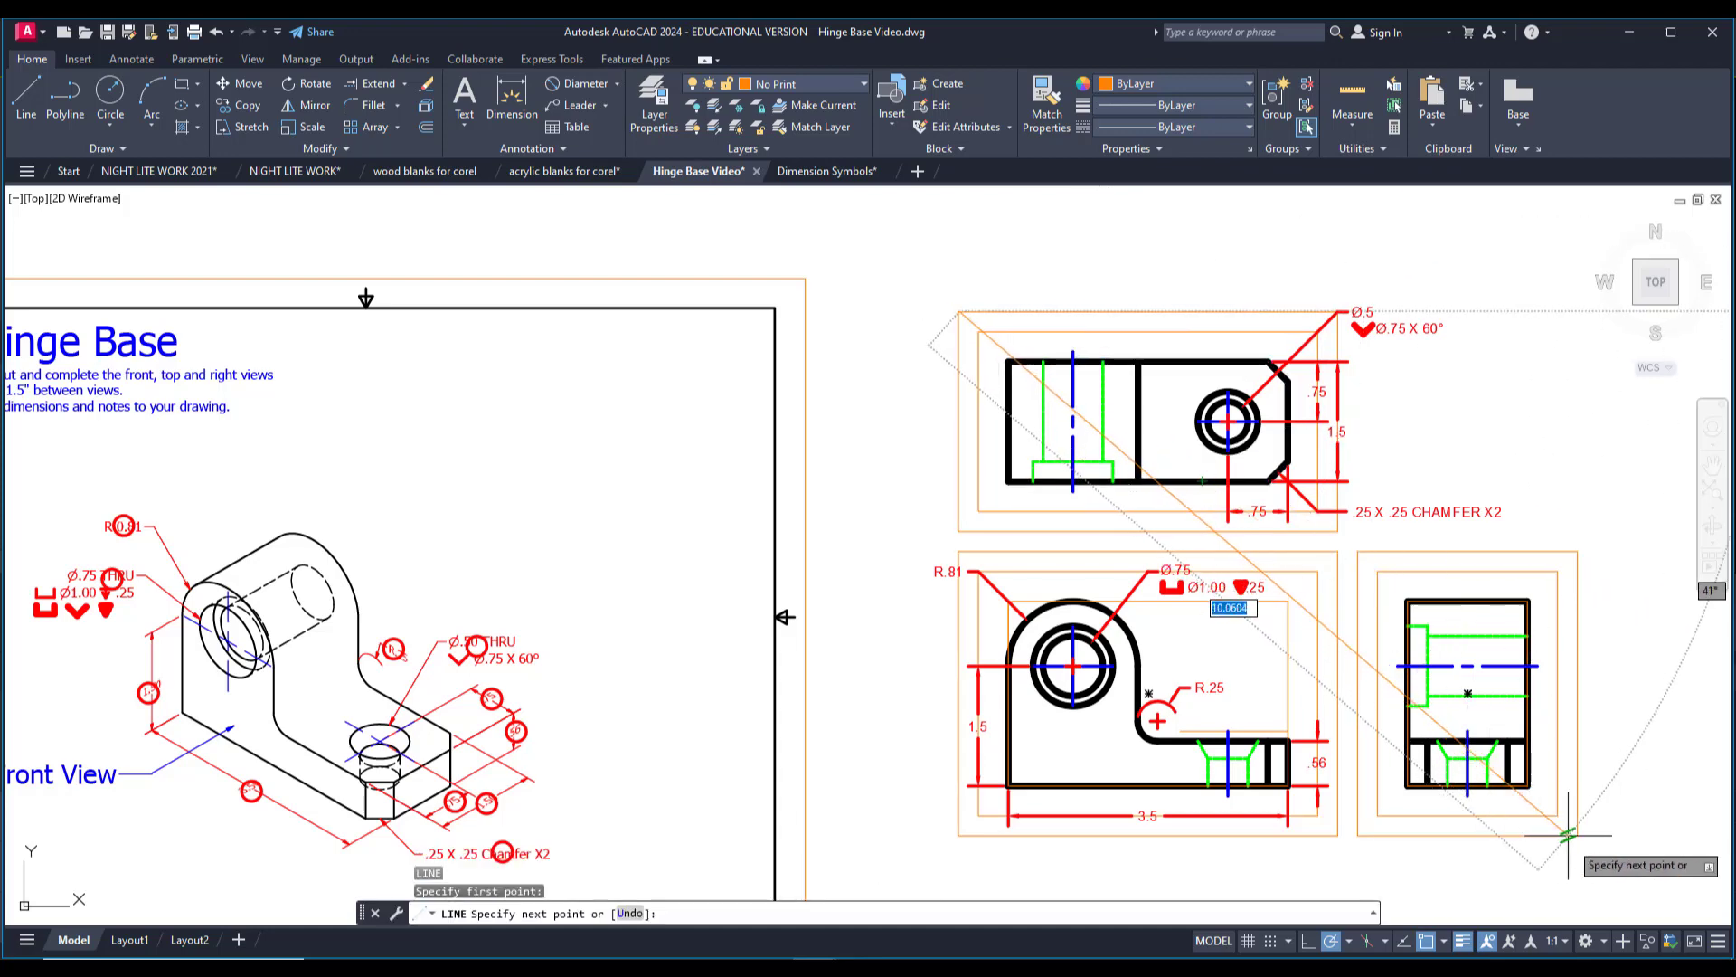
{"action": "key", "text": "Escape"}
{"action": "scroll", "coordinate": [1298, 651], "scroll_direction": "down", "scroll_amount": 3}
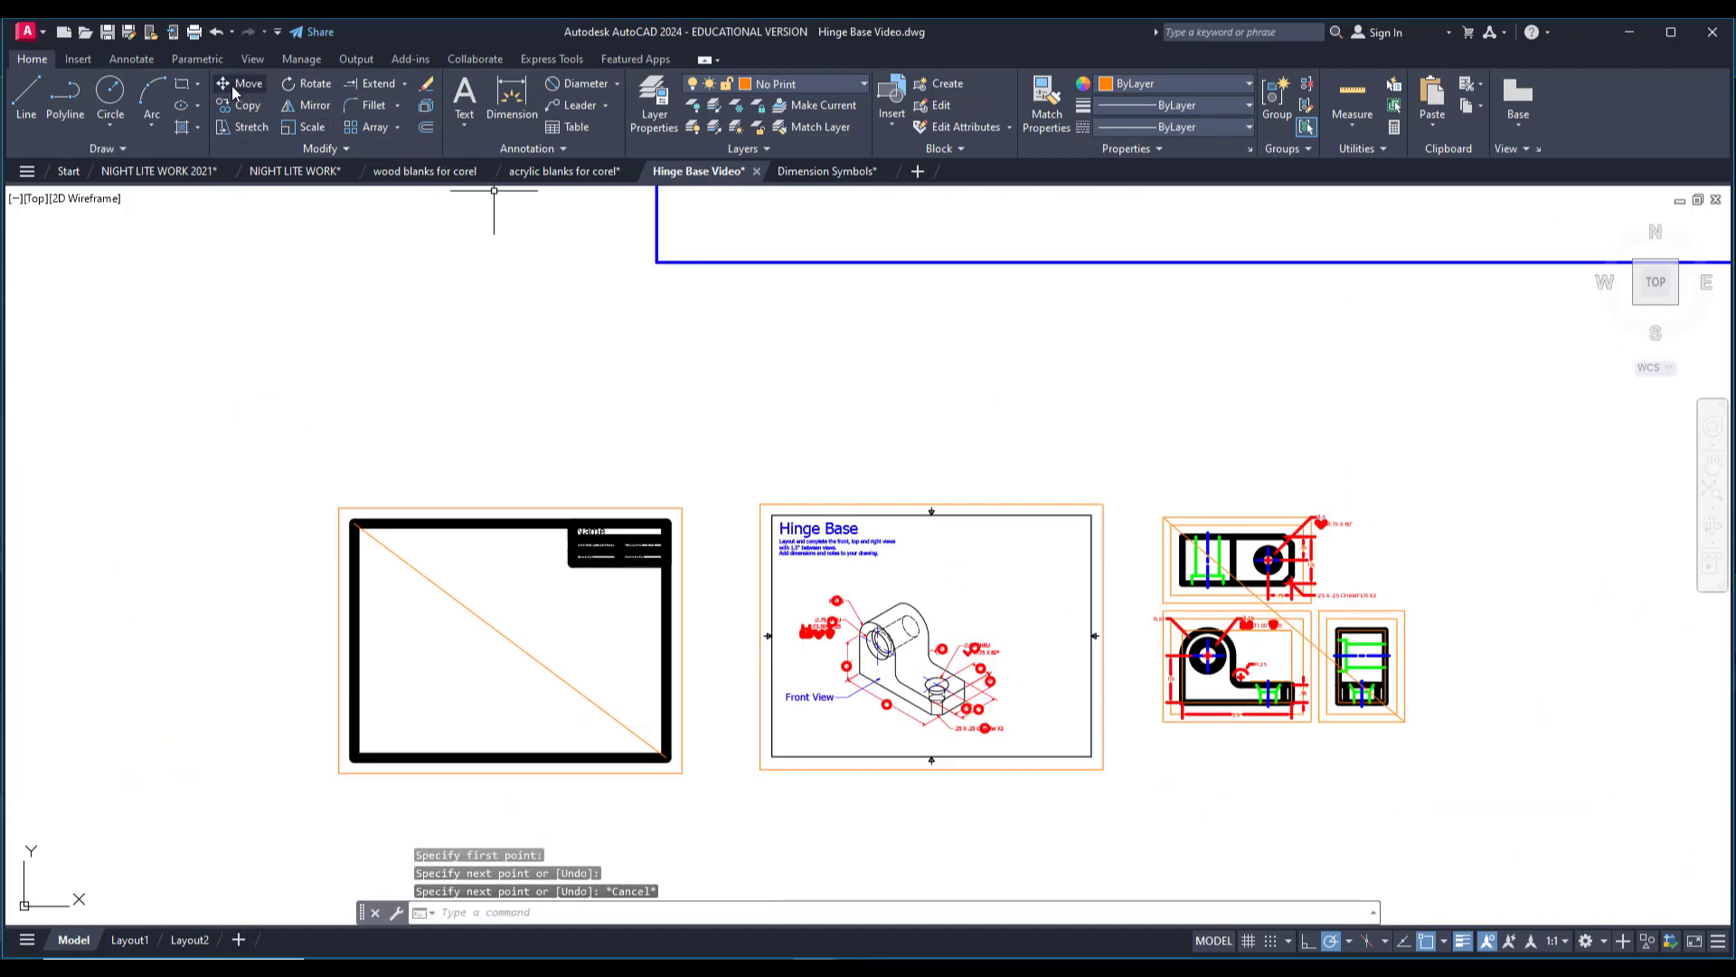
Move the title block sheet from its diagonal's midpoint onto the midpoint of the diagonal across the three views.
{"action": "left_click", "coordinate": [233, 90]}
{"action": "left_click", "coordinate": [295, 480]}
{"action": "left_click", "coordinate": [729, 826]}
{"action": "key", "text": "Return"}
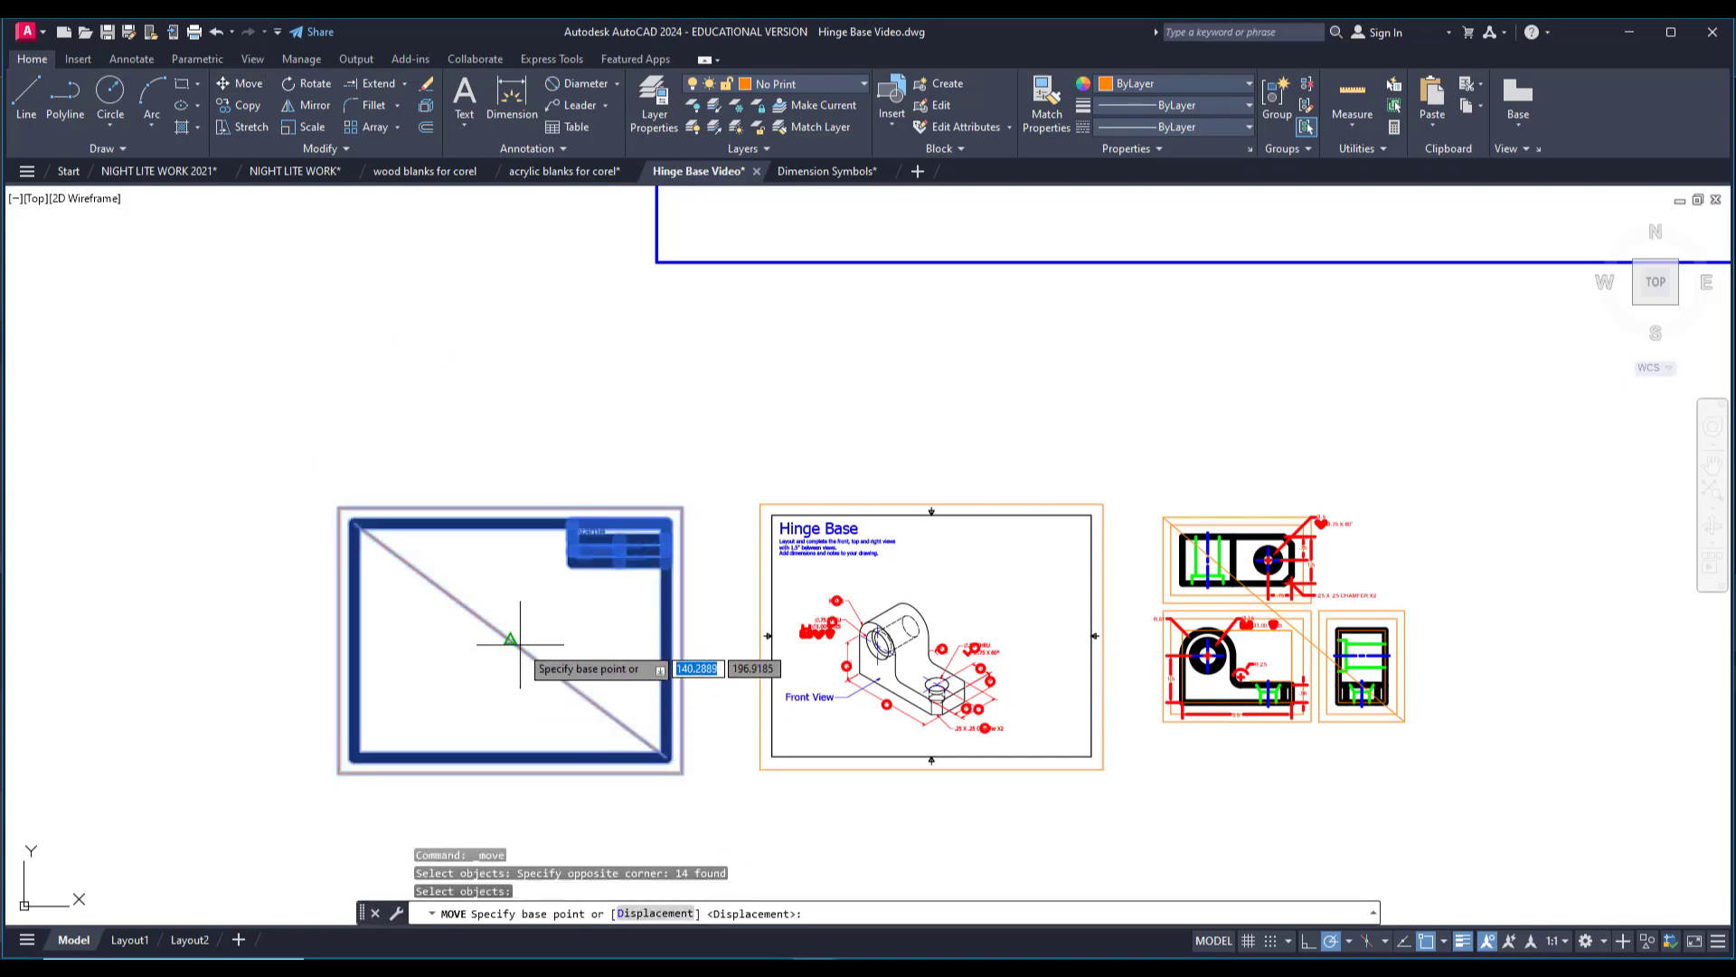
{"action": "left_click", "coordinate": [510, 640]}
{"action": "scroll", "coordinate": [1103, 497], "scroll_direction": "up", "scroll_amount": 5}
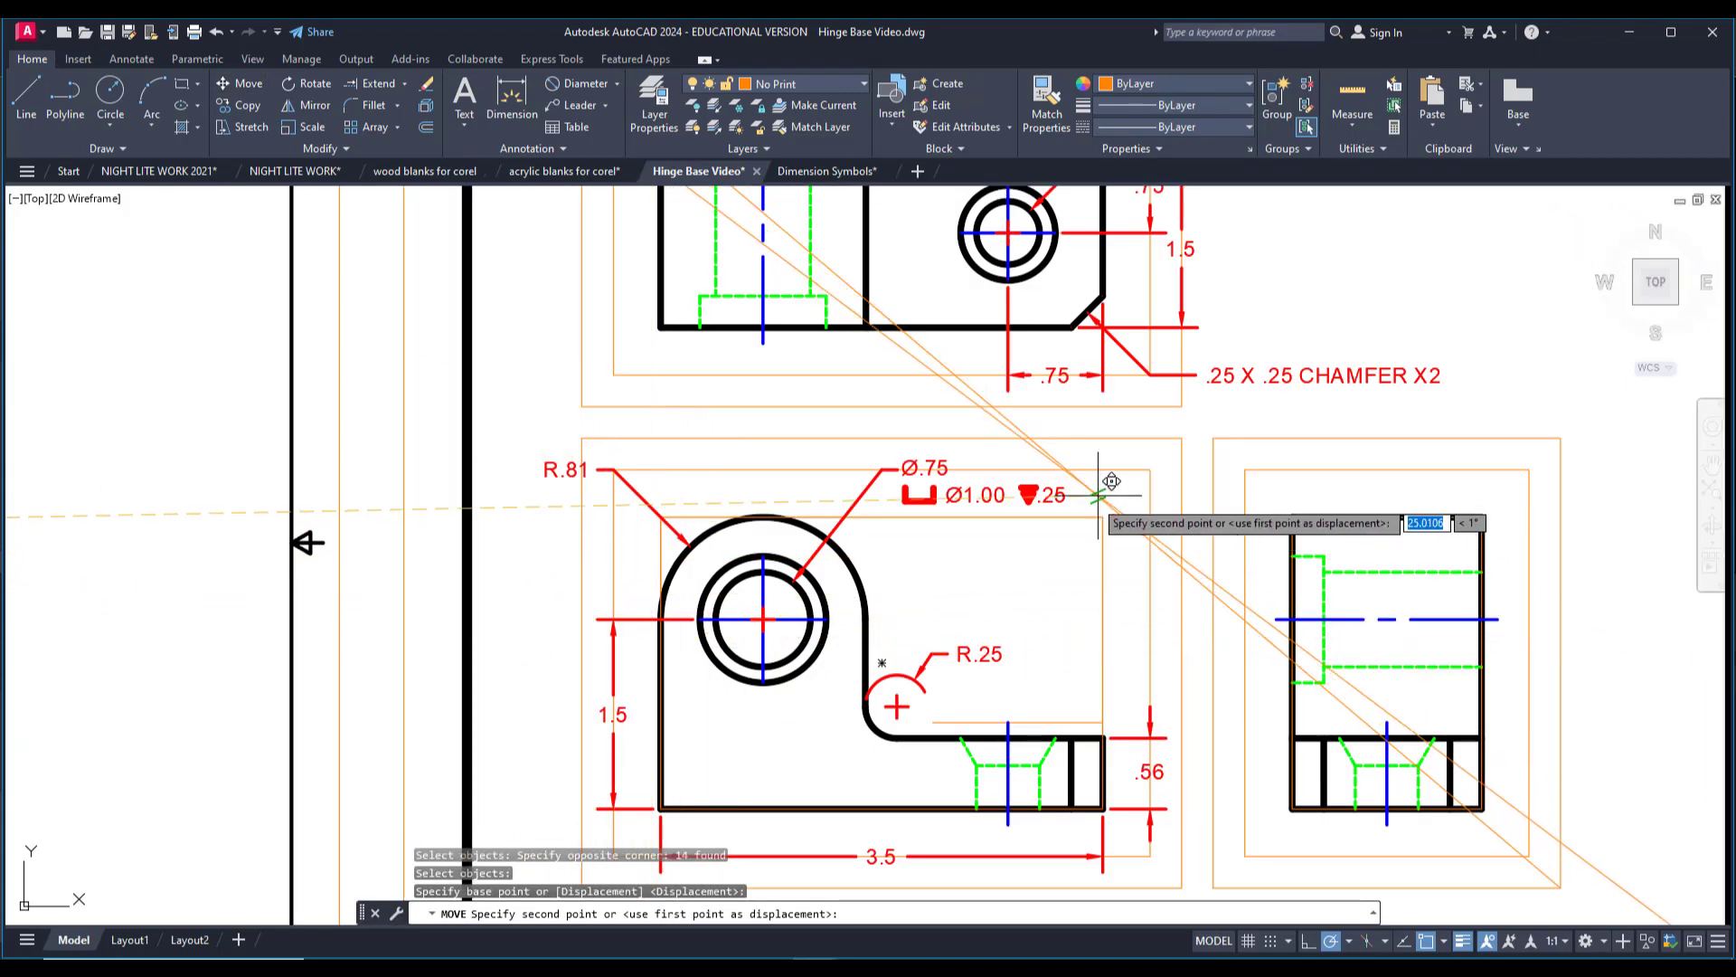
{"action": "left_click", "coordinate": [1072, 471]}
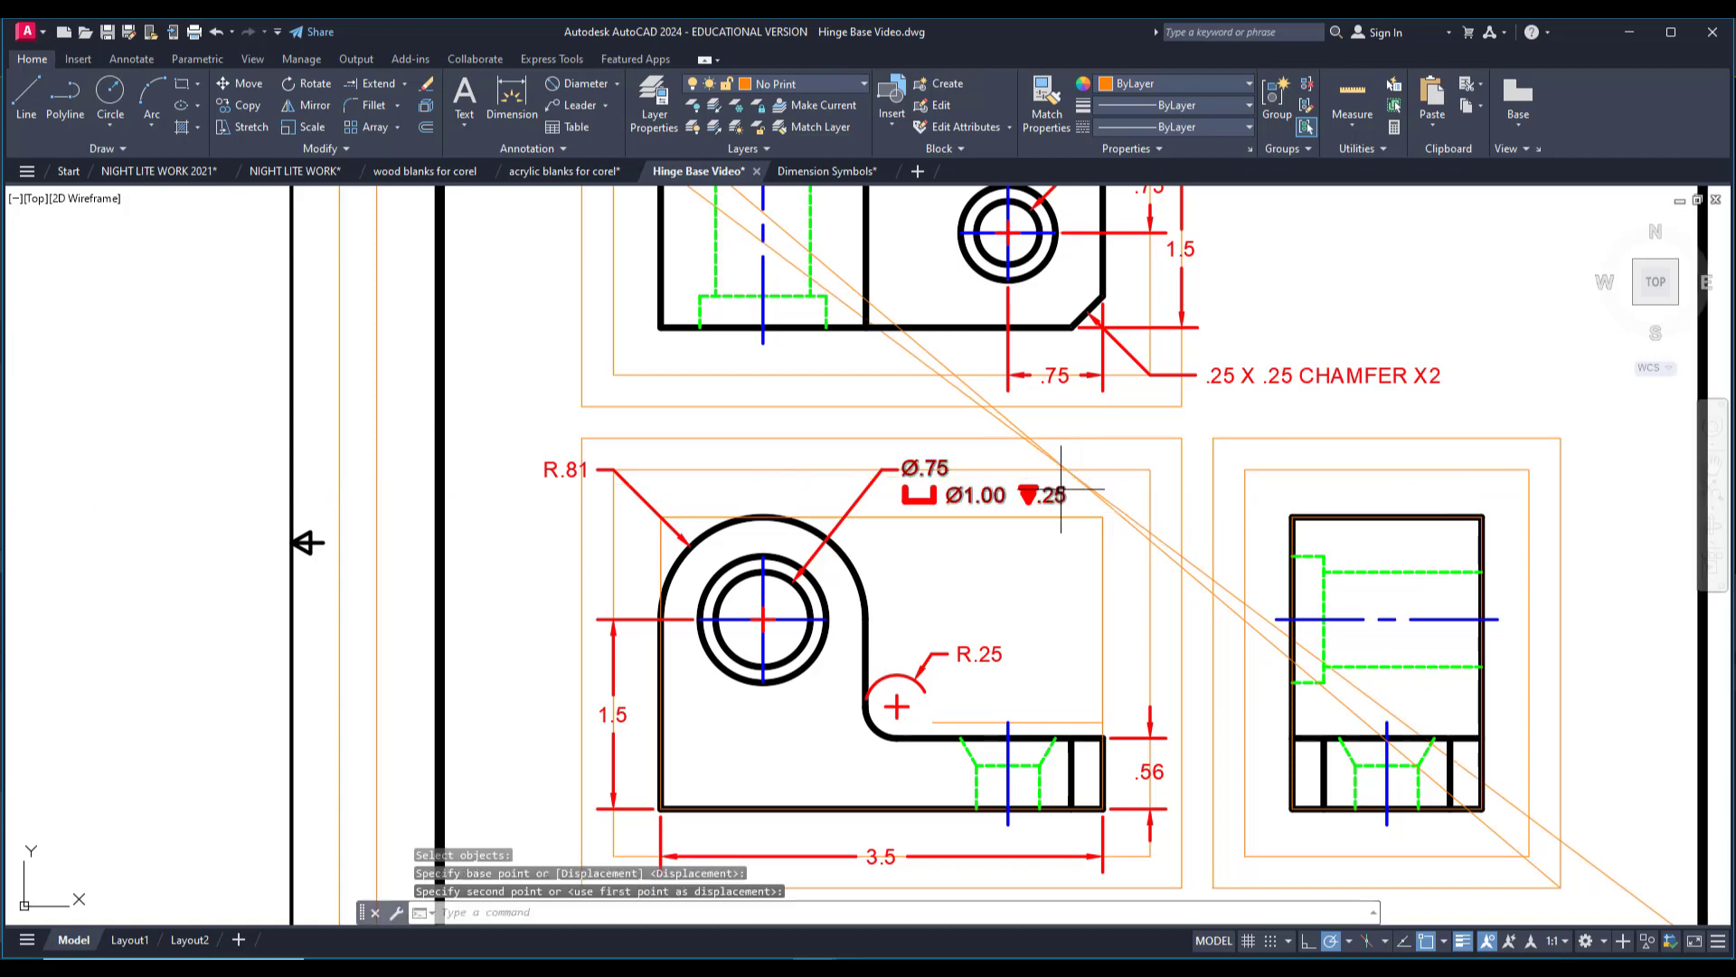
{"action": "scroll", "coordinate": [1071, 471], "scroll_direction": "down", "scroll_amount": 5}
{"action": "scroll", "coordinate": [1065, 315], "scroll_direction": "up", "scroll_amount": 5}
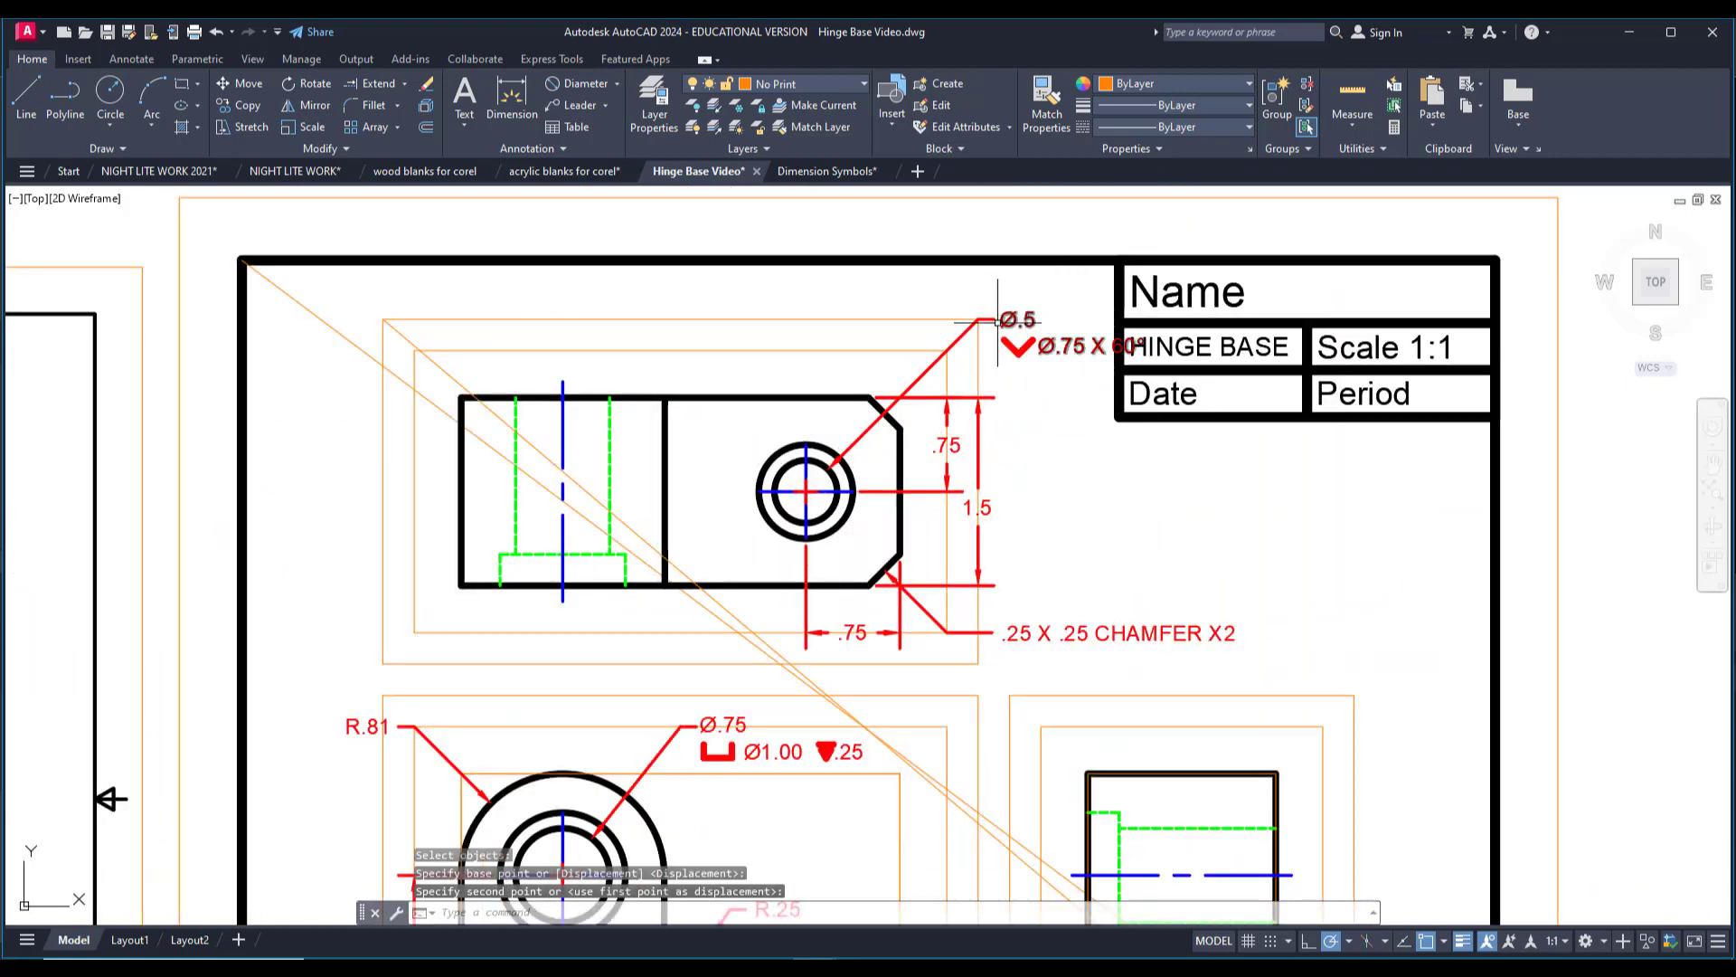
{"action": "middle_click_drag", "start_coordinate": [998, 321], "coordinate": [949, 389]}
{"action": "scroll", "coordinate": [932, 389], "scroll_direction": "up", "scroll_amount": 4}
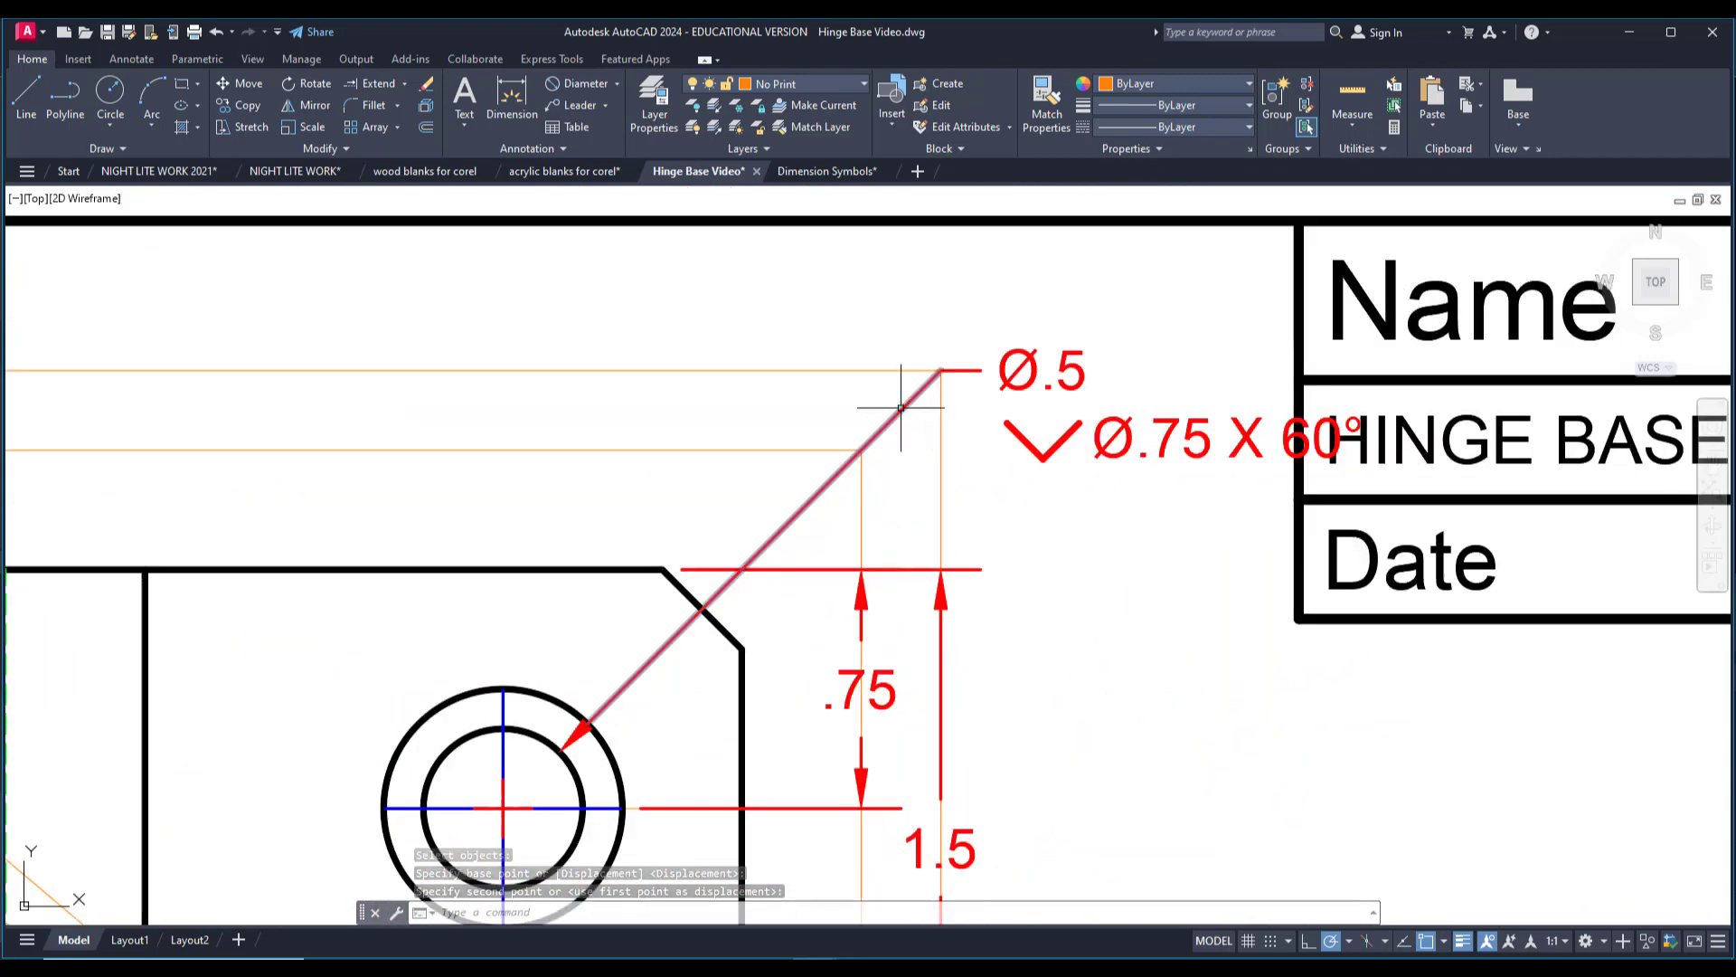
{"action": "scroll", "coordinate": [901, 416], "scroll_direction": "down", "scroll_amount": 3}
{"action": "mouse_move", "coordinate": [954, 566]}
{"action": "middle_mouse_down"}
{"action": "mouse_move", "coordinate": [956, 446]}
{"action": "mouse_move", "coordinate": [995, 376]}
{"action": "middle_mouse_up"}
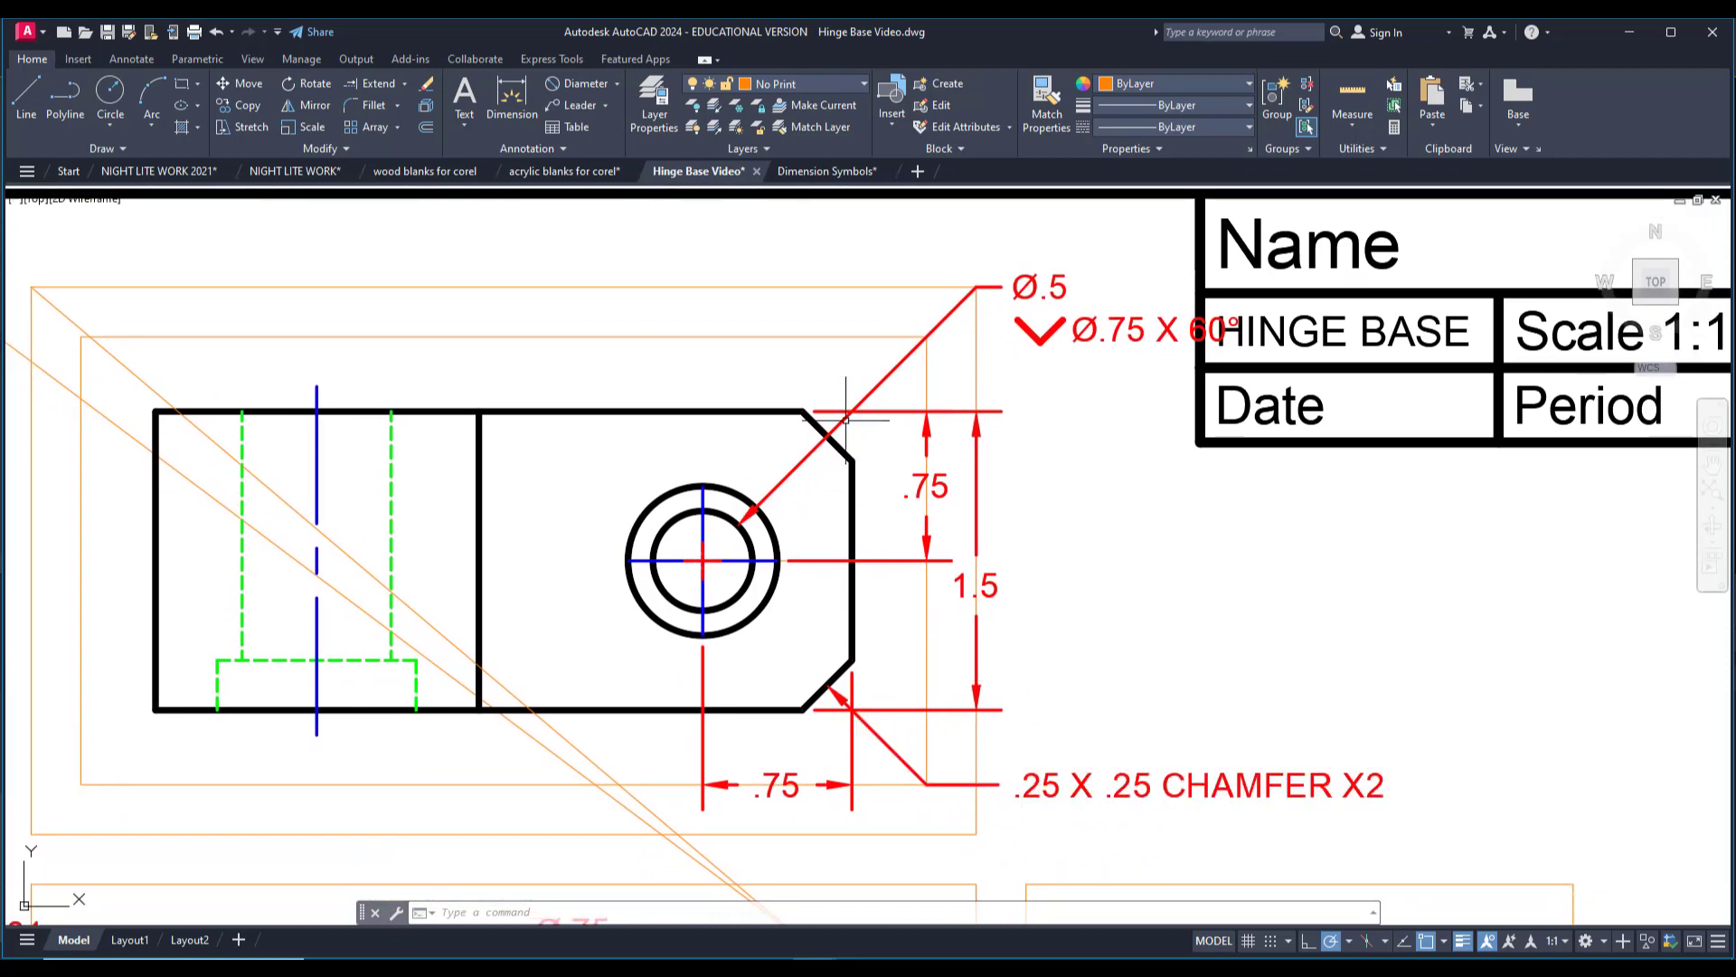
{"action": "middle_click_drag", "start_coordinate": [608, 316], "coordinate": [918, 400]}
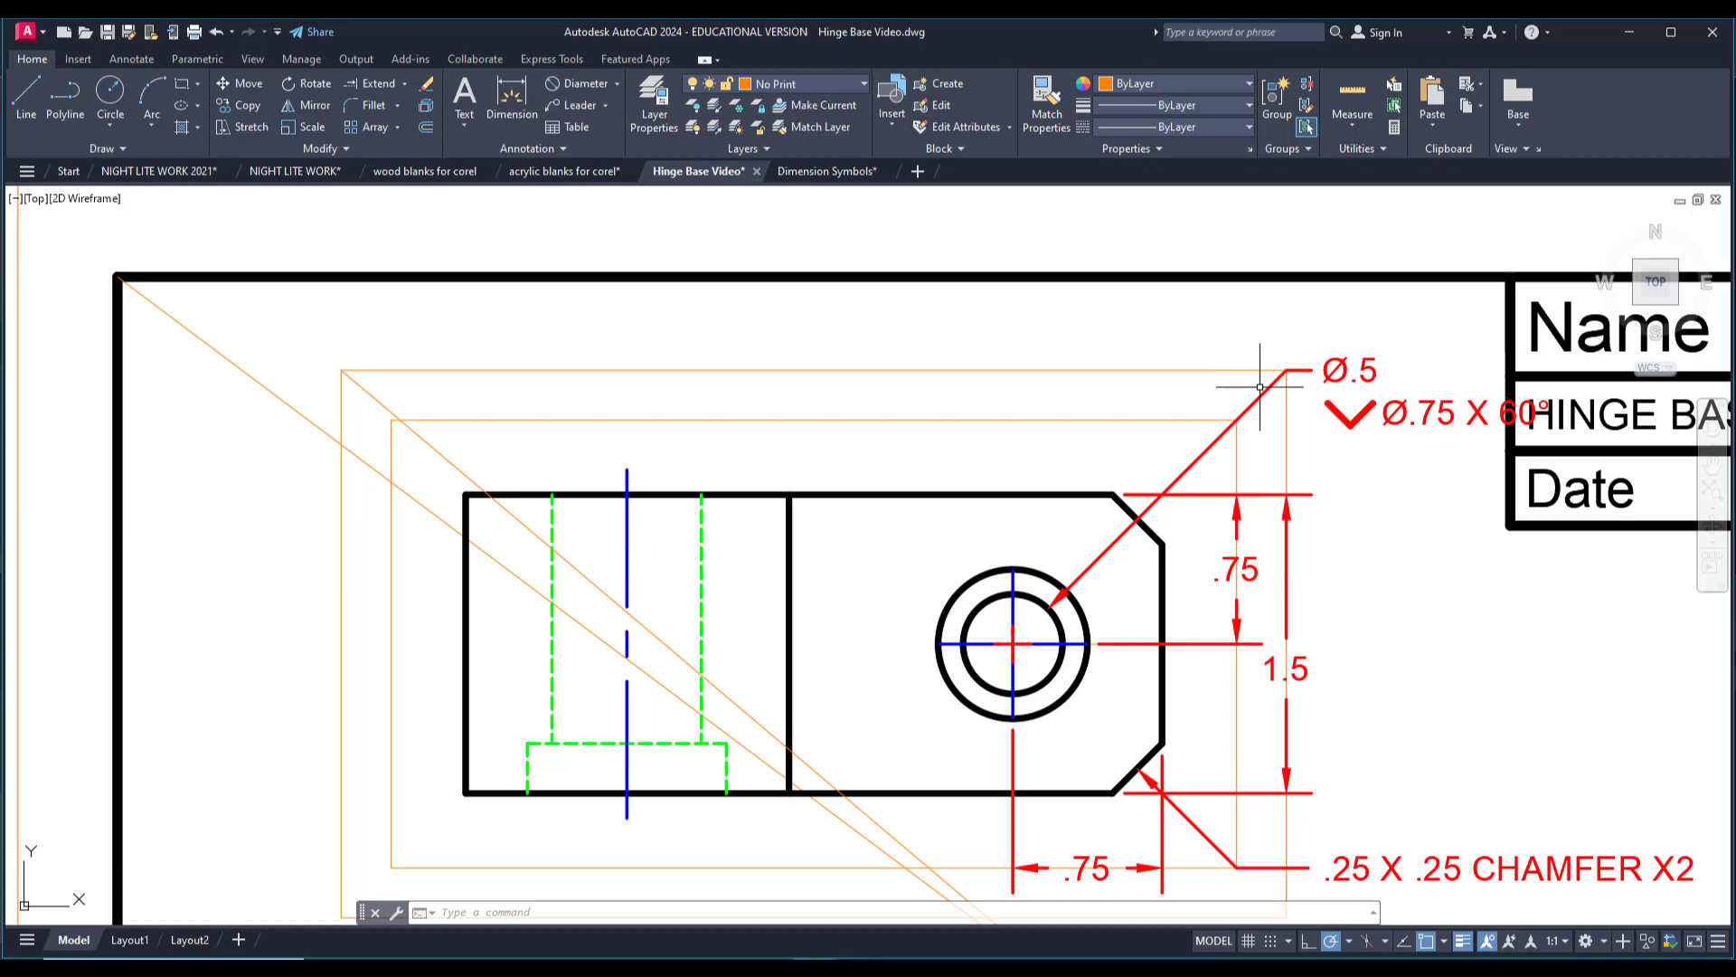
{"action": "left_click", "coordinate": [565, 87]}
{"action": "left_click", "coordinate": [1031, 595]}
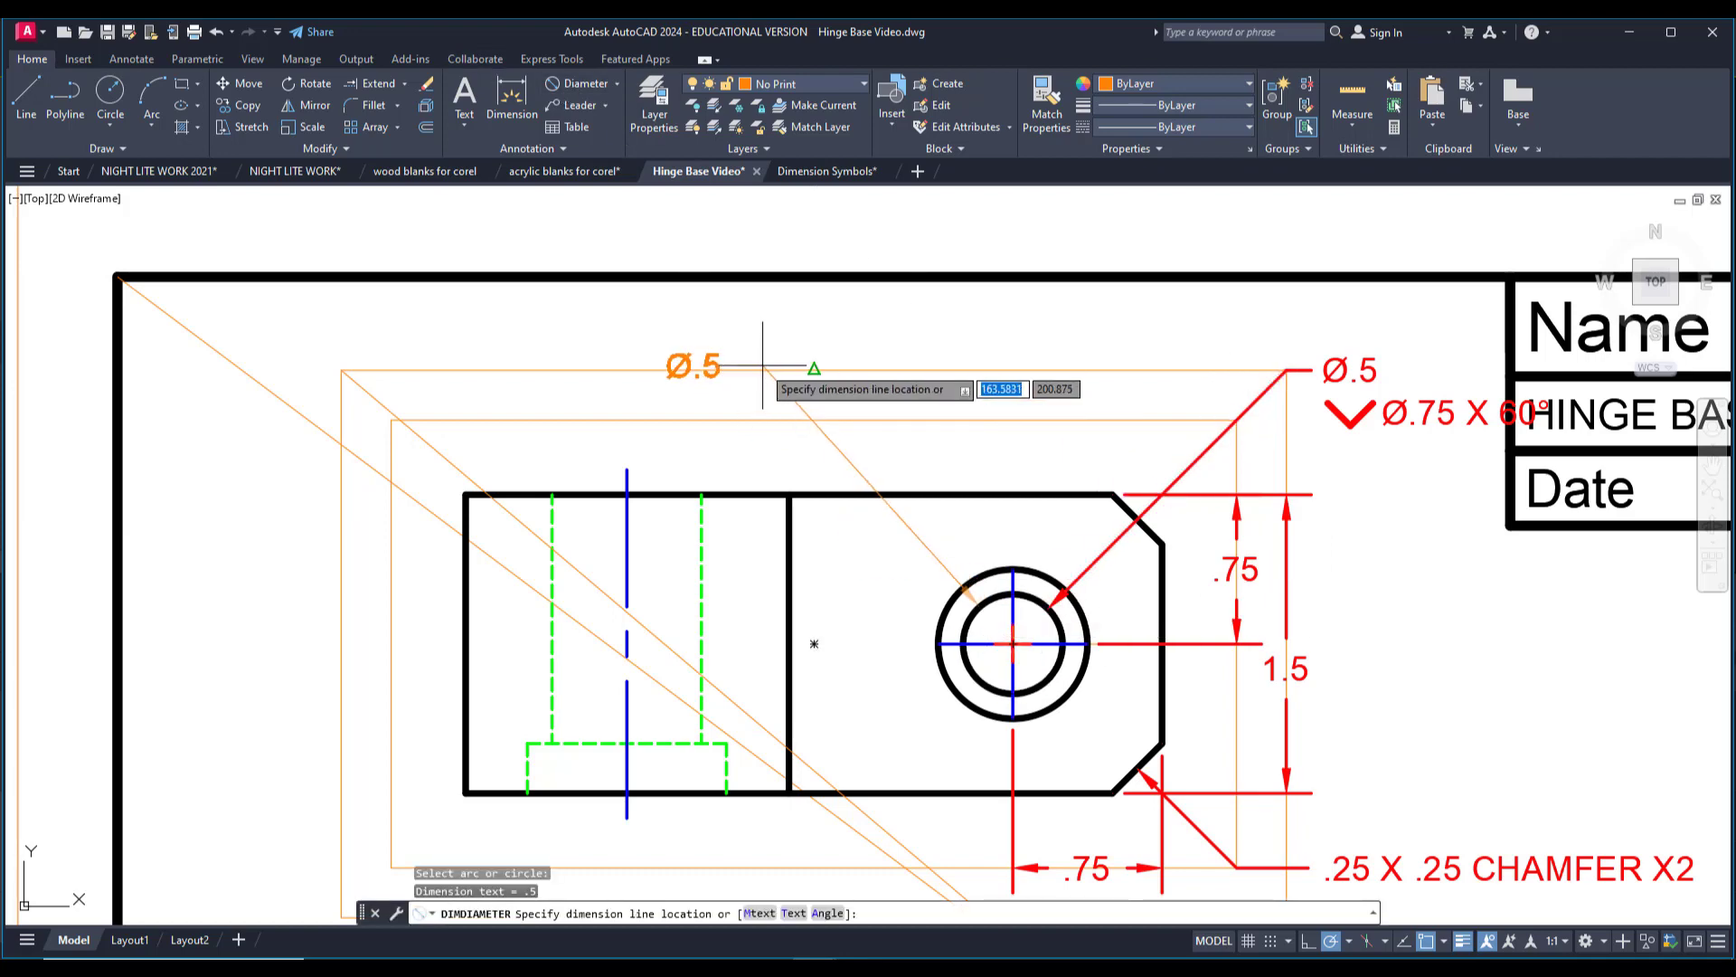
{"action": "key", "text": "Escape"}
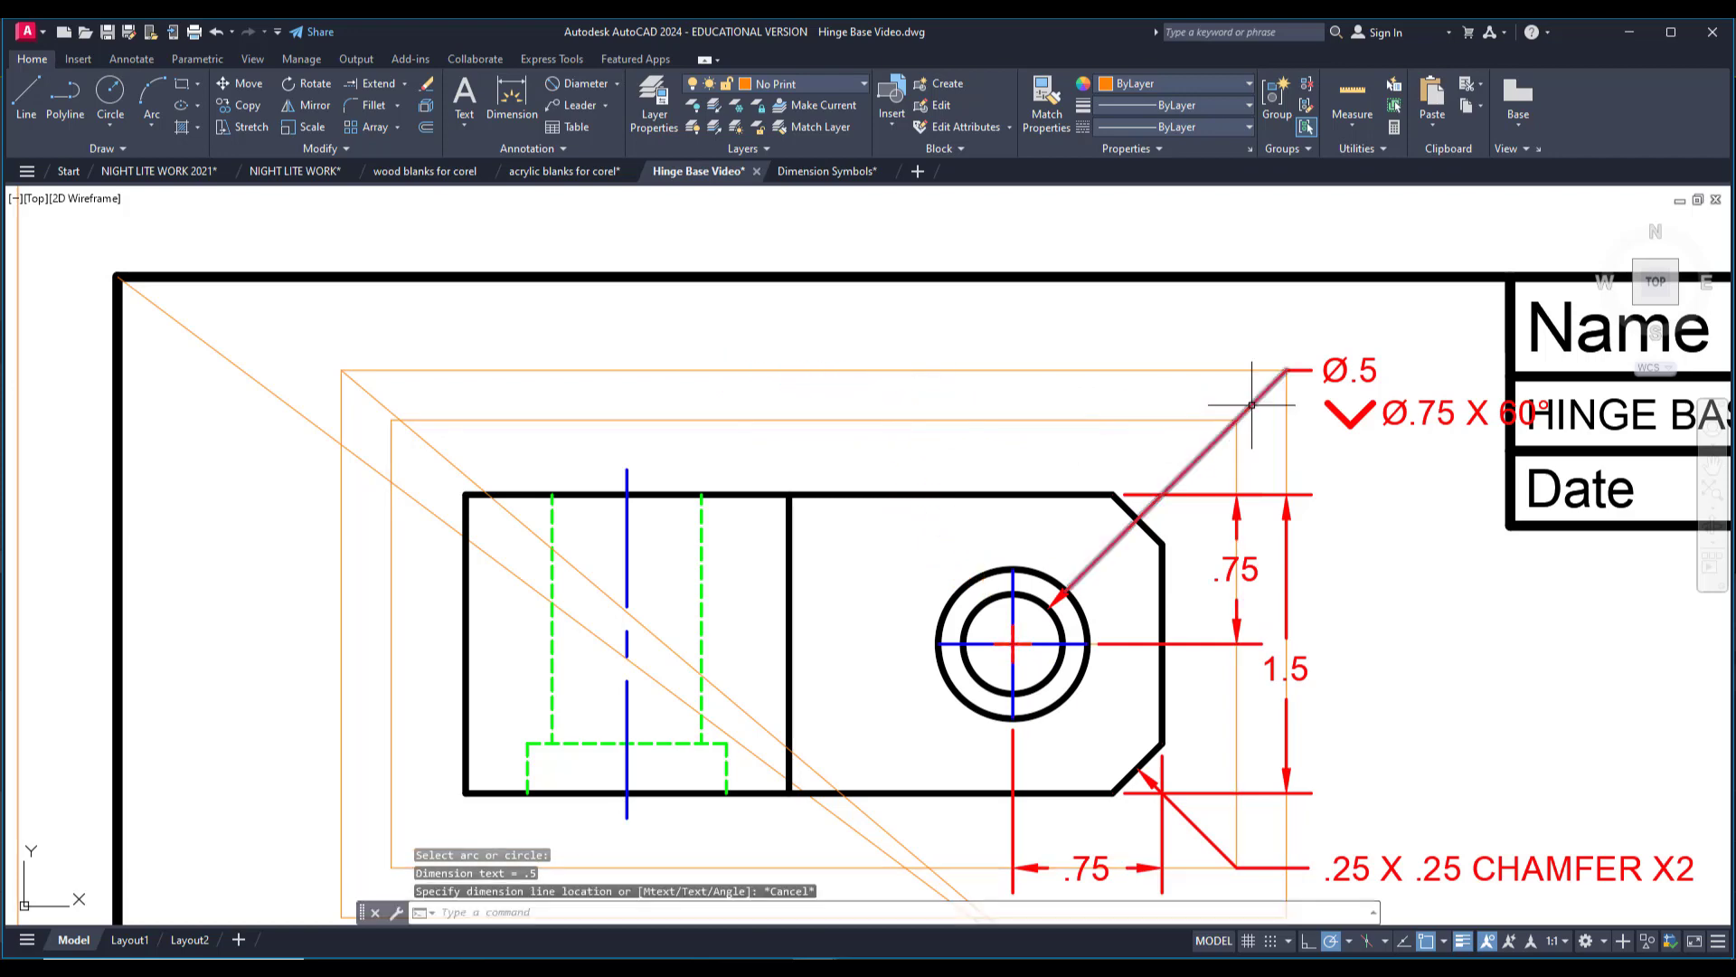
{"action": "left_click", "coordinate": [1252, 405]}
{"action": "key", "text": "Escape"}
{"action": "left_click", "coordinate": [314, 85]}
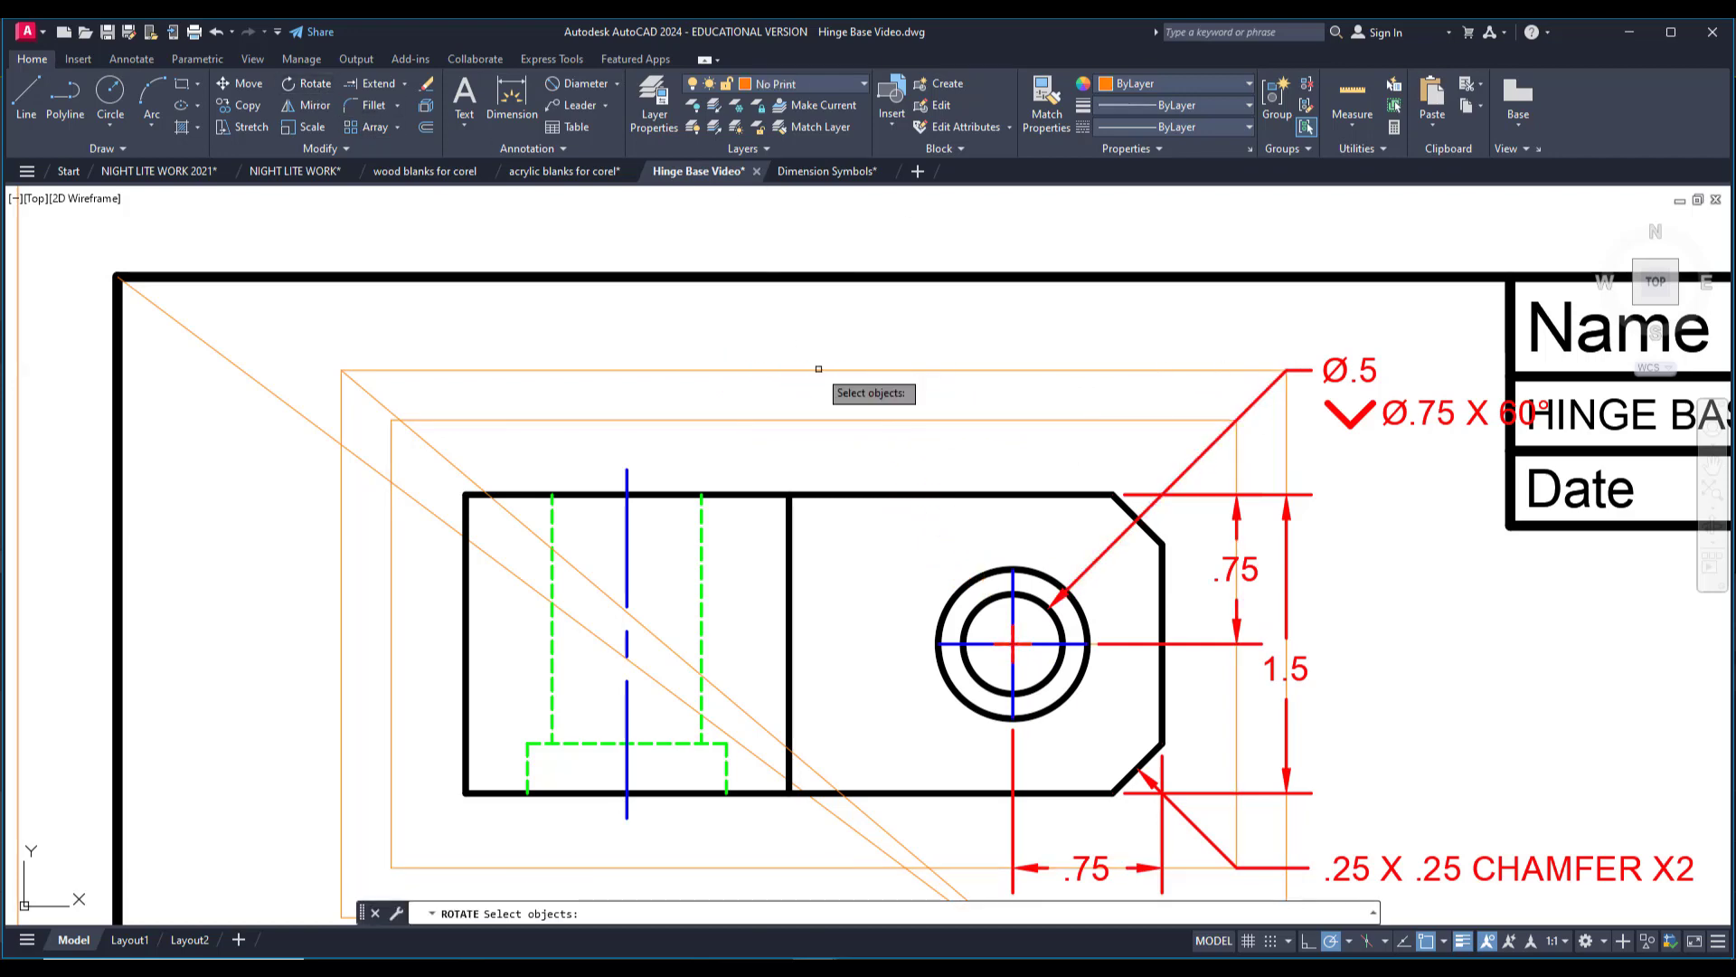
{"action": "scroll", "coordinate": [1056, 597], "scroll_direction": "up", "scroll_amount": 5}
{"action": "left_click", "coordinate": [1080, 633]}
{"action": "left_click", "coordinate": [1004, 556]}
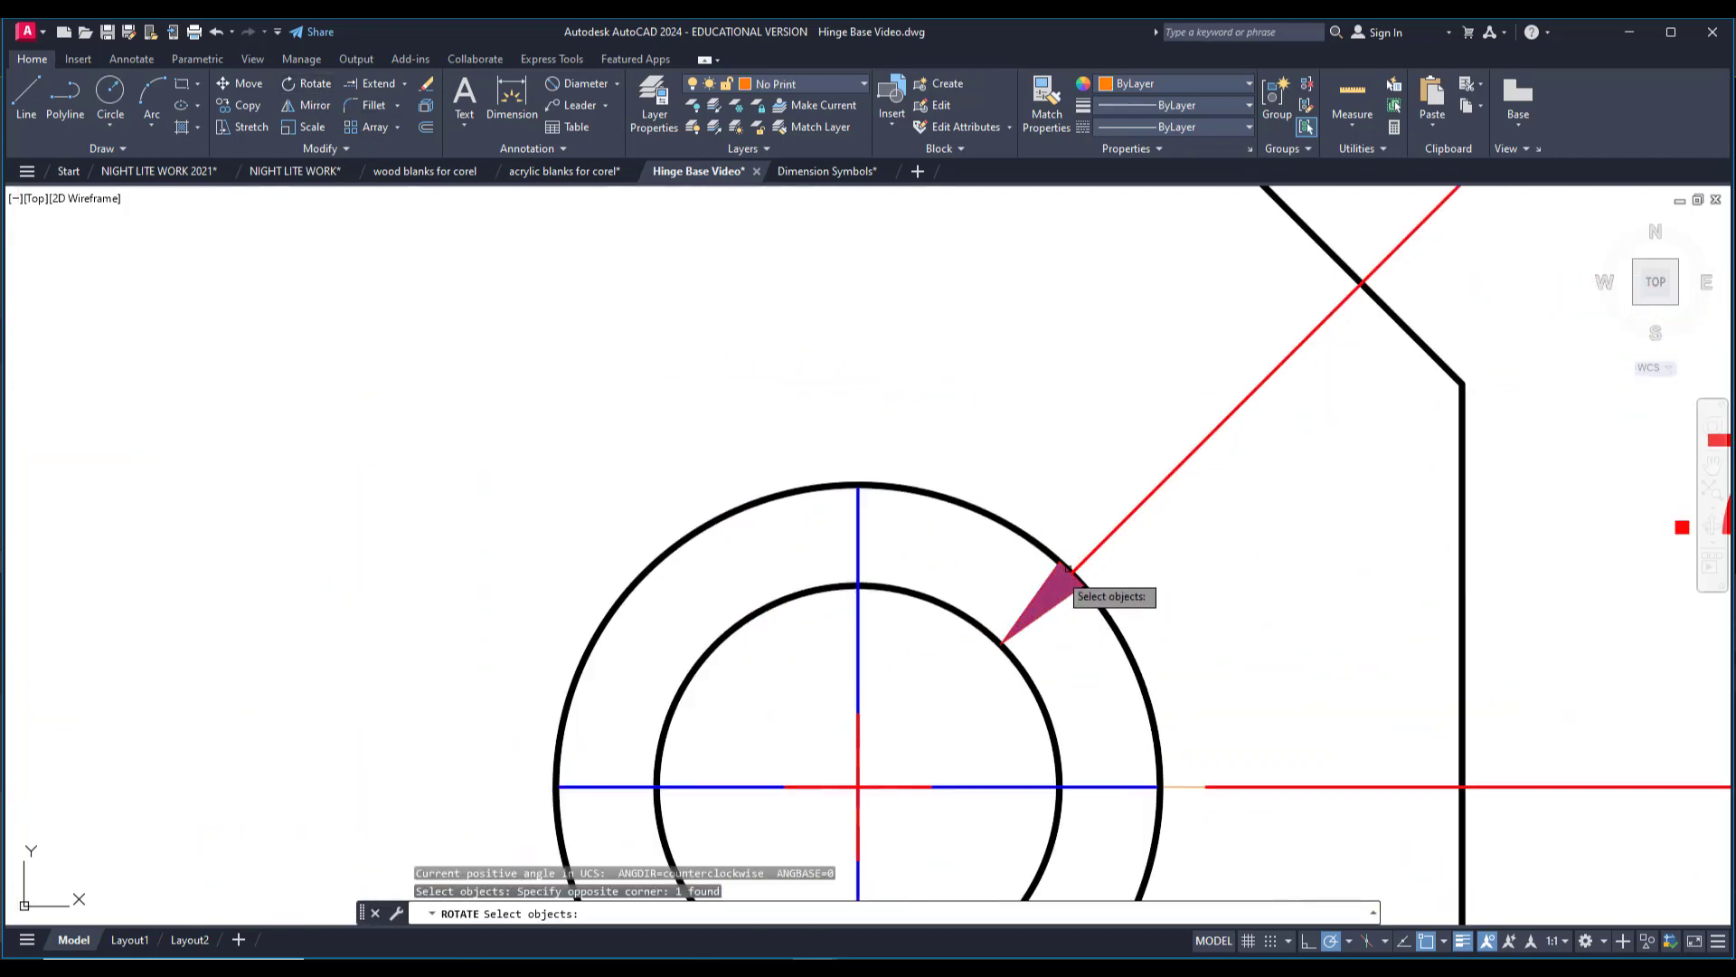
{"action": "left_click", "coordinate": [1126, 558]}
{"action": "left_click", "coordinate": [1101, 500]}
{"action": "scroll", "coordinate": [1104, 500], "scroll_direction": "down", "scroll_amount": 5}
{"action": "key", "text": "Return"}
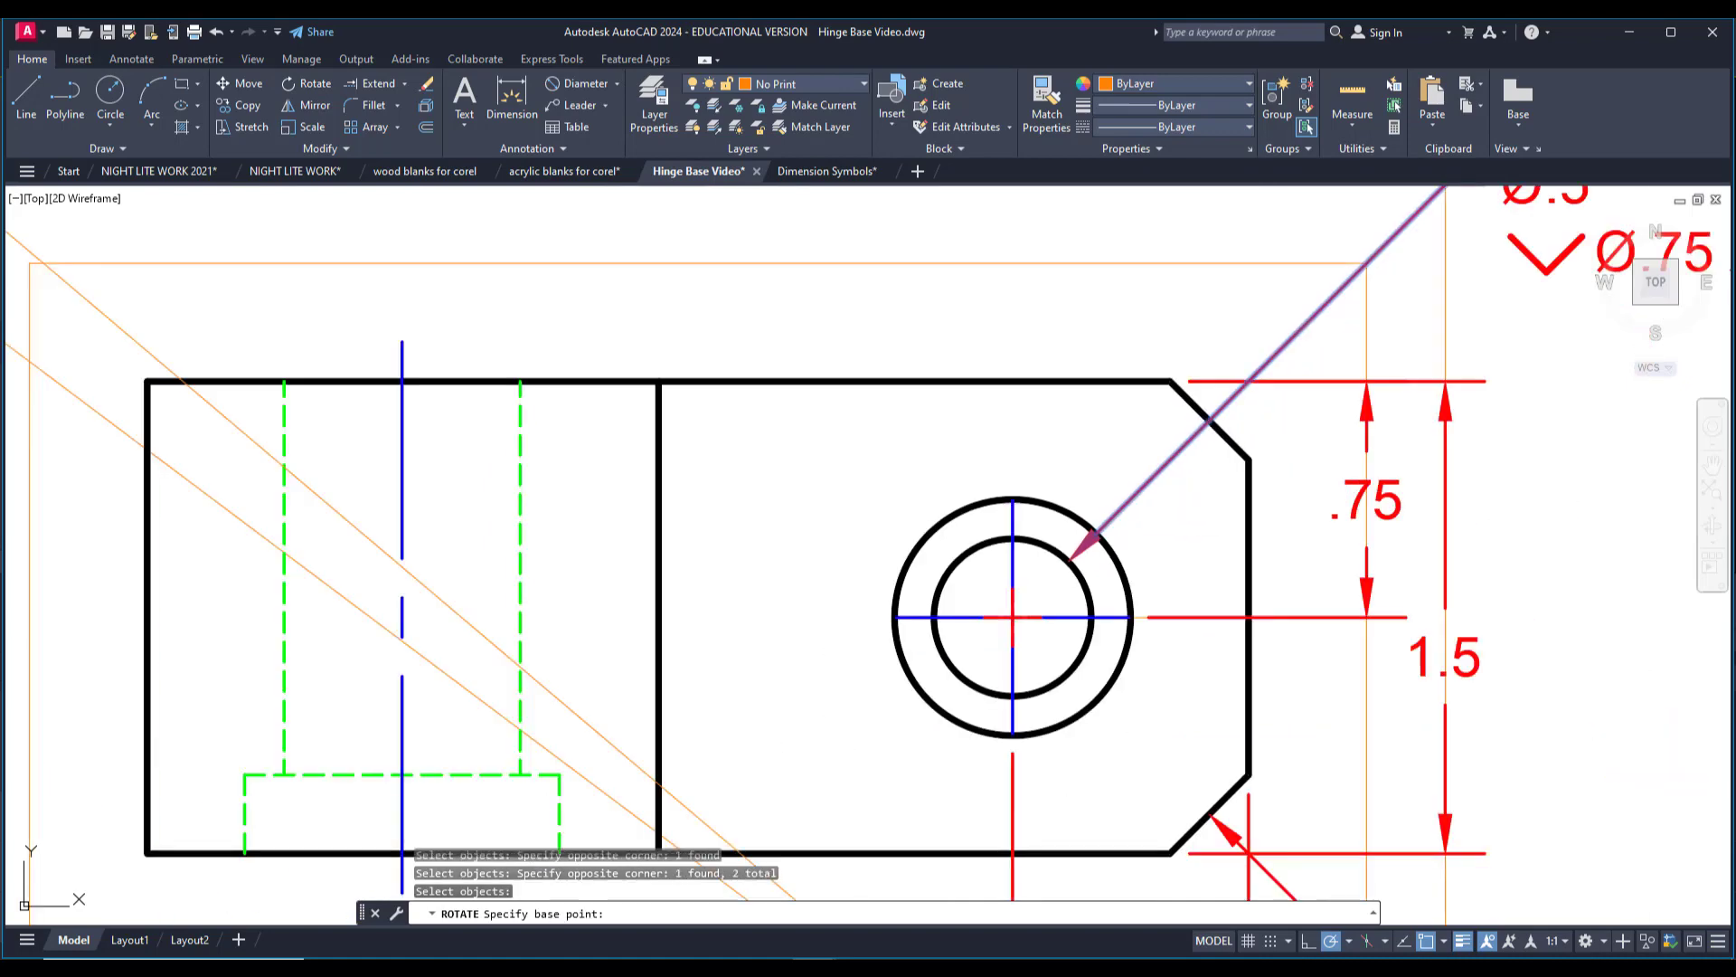
{"action": "left_click", "coordinate": [1126, 470]}
{"action": "key", "text": "Escape"}
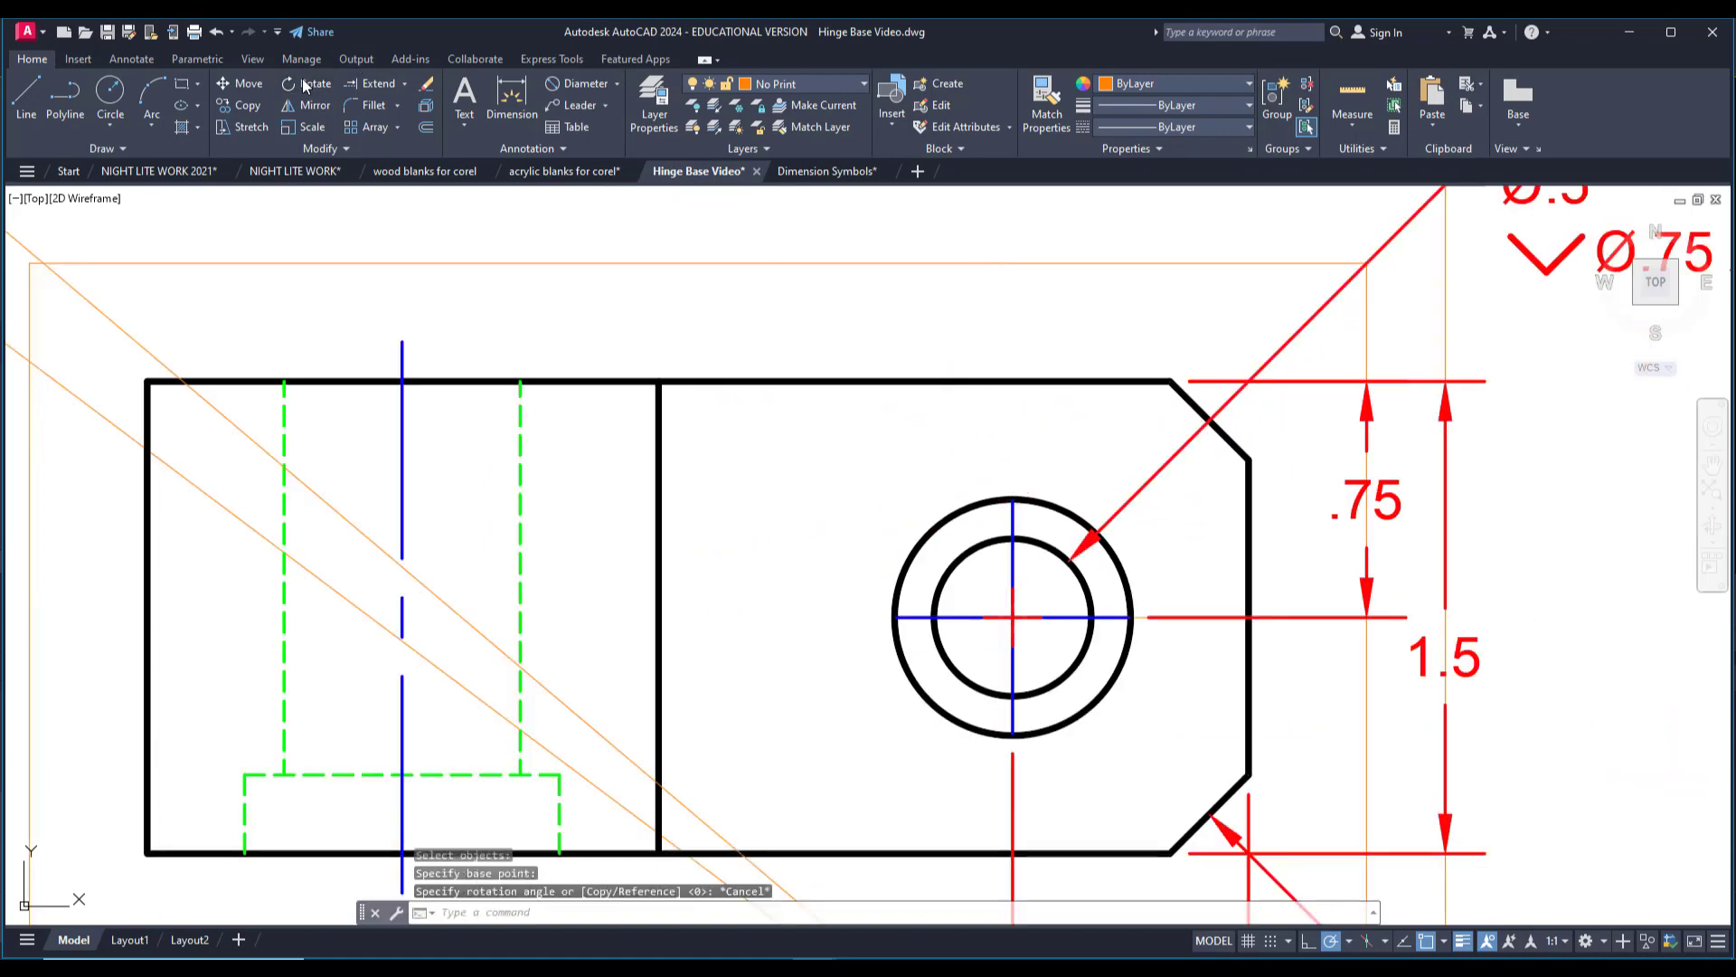
Rotate the Ø.5 hole's leader line and arrowhead 90° counterclockwise about the hole's center, so they extend to the upper left.
{"action": "scroll", "coordinate": [1134, 540], "scroll_direction": "up", "scroll_amount": 2}
{"action": "left_click", "coordinate": [319, 89]}
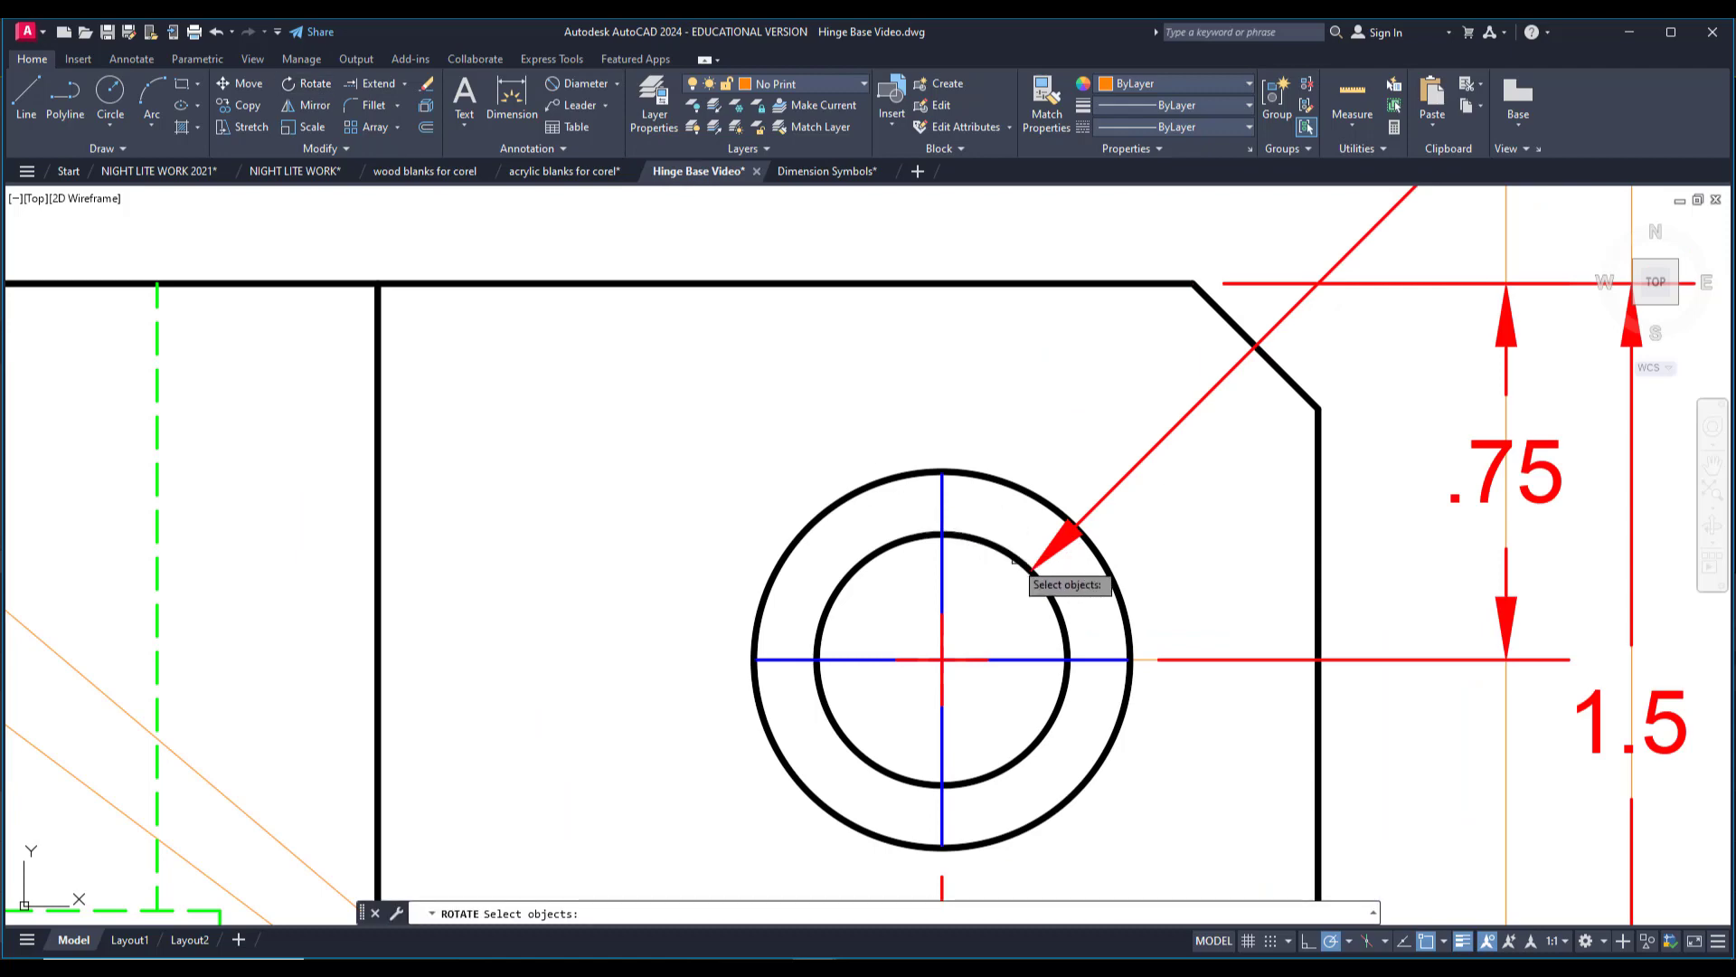
{"action": "scroll", "coordinate": [1073, 564], "scroll_direction": "up", "scroll_amount": 4}
{"action": "left_click", "coordinate": [1074, 565]}
{"action": "left_click", "coordinate": [1030, 513]}
{"action": "left_click", "coordinate": [1161, 464]}
{"action": "left_click", "coordinate": [1128, 432]}
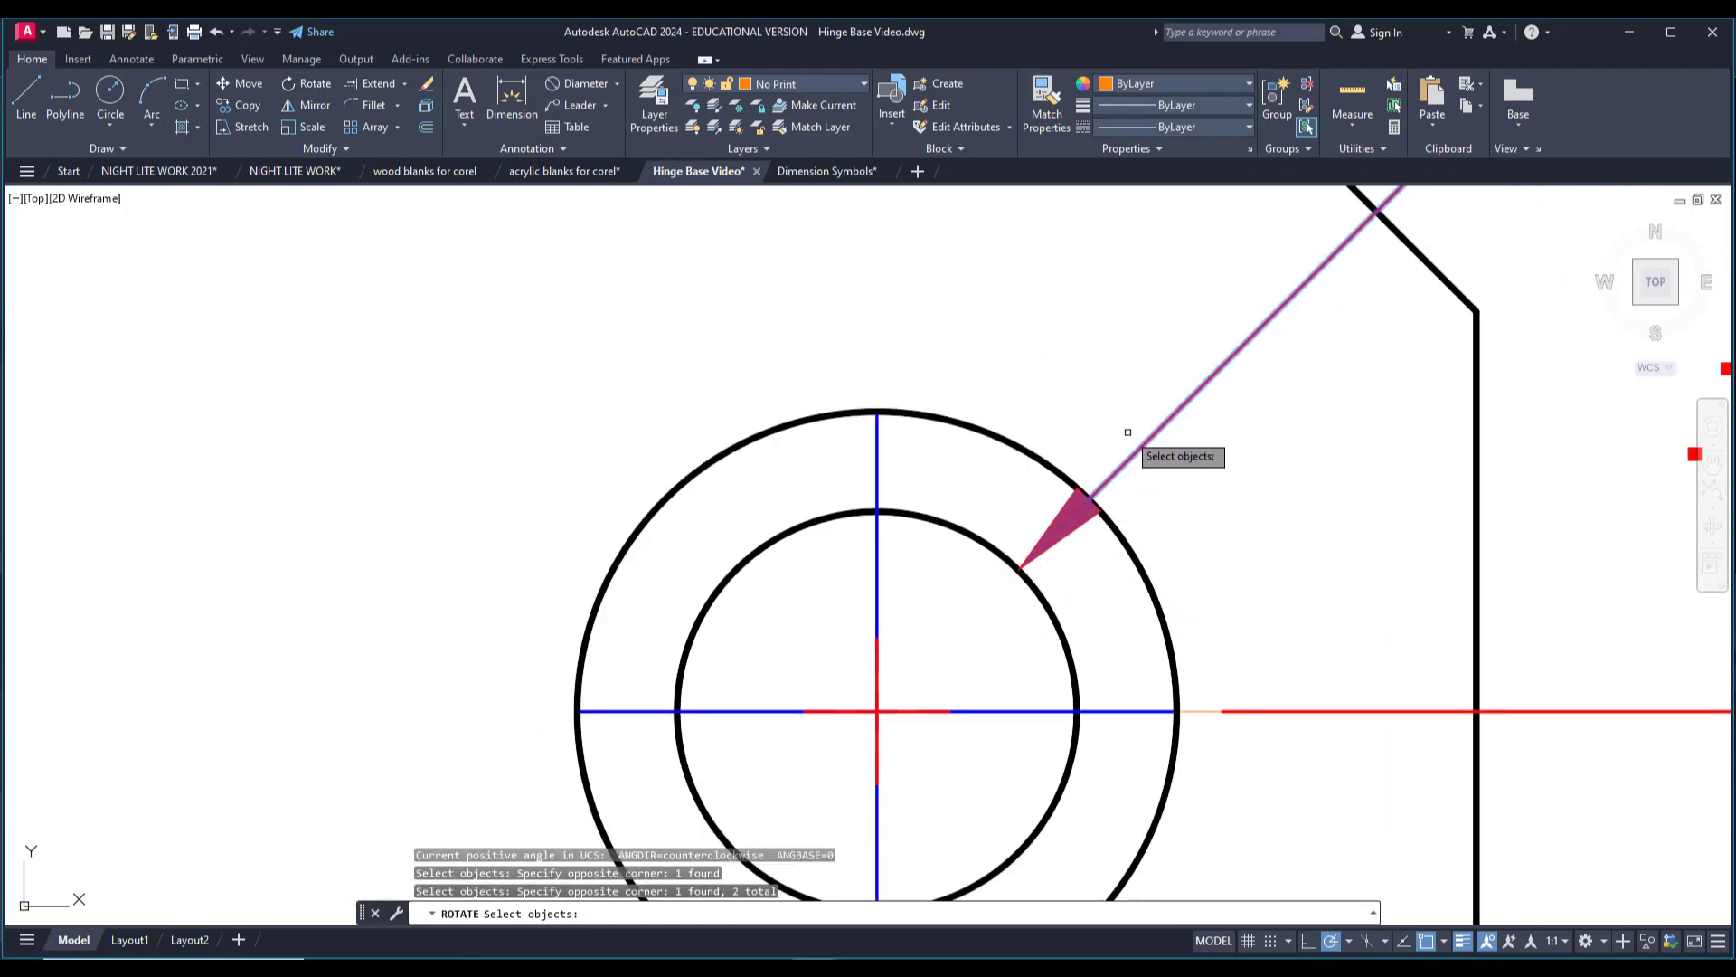
{"action": "scroll", "coordinate": [1128, 432], "scroll_direction": "down", "scroll_amount": 4}
{"action": "key", "text": "Return"}
{"action": "left_click", "coordinate": [1029, 542]}
{"action": "scroll", "coordinate": [1029, 542], "scroll_direction": "down", "scroll_amount": 5}
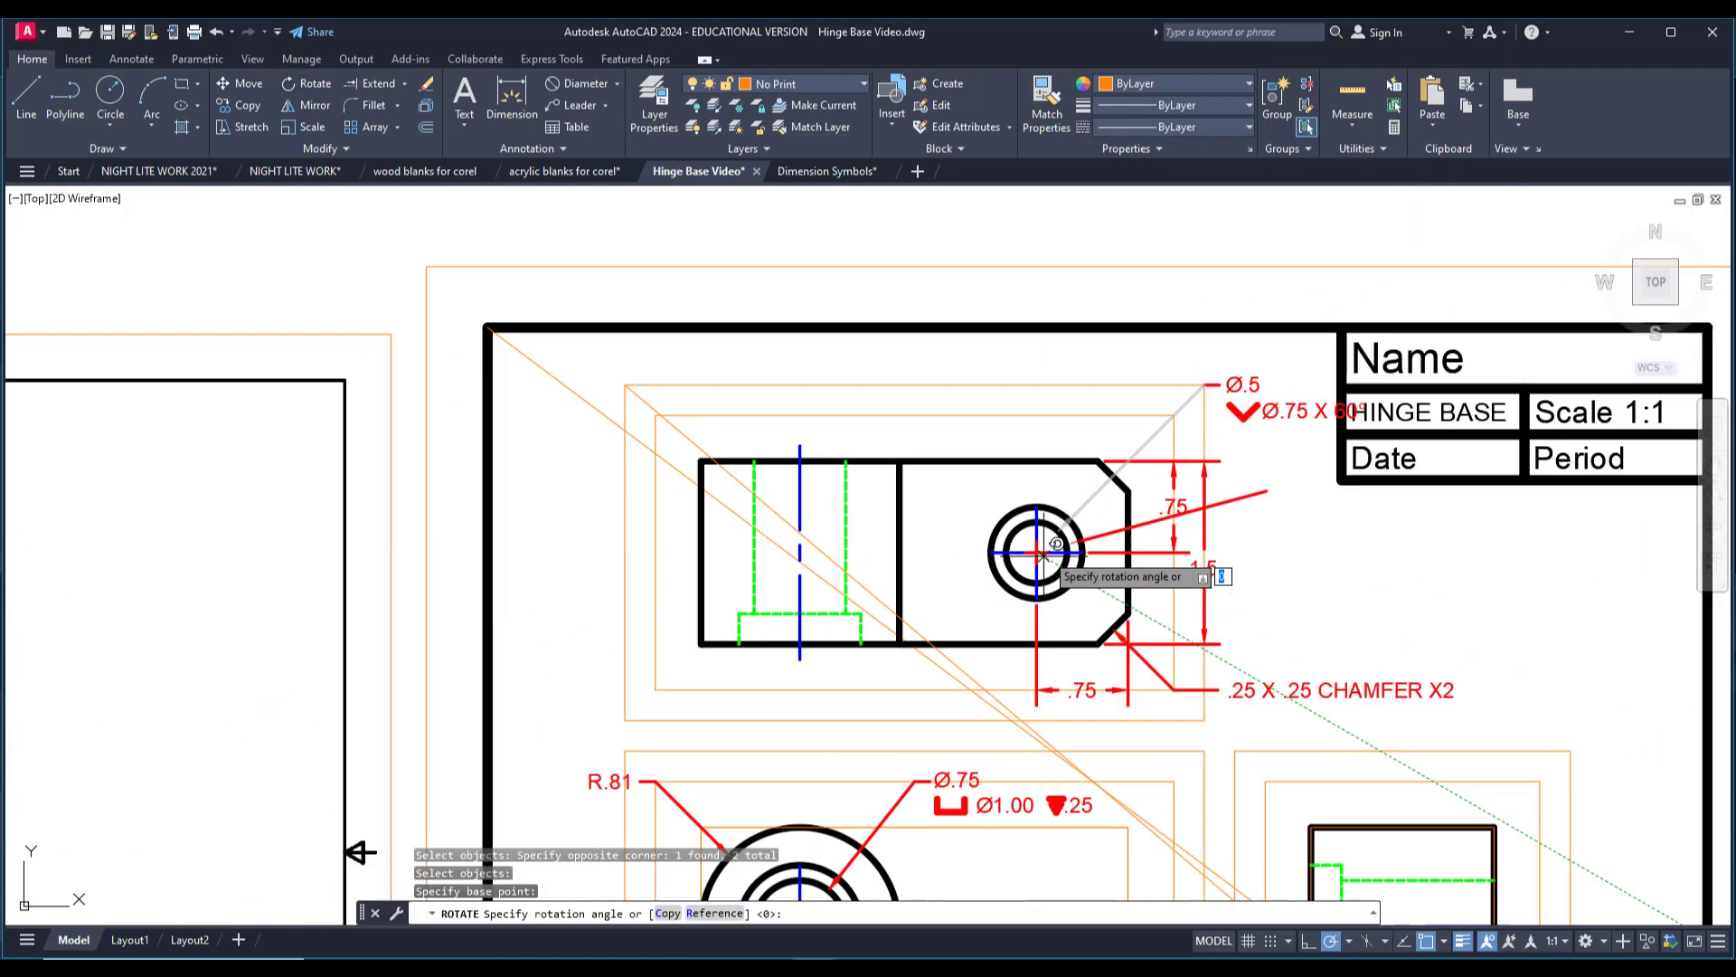
{"action": "scroll", "coordinate": [981, 426], "scroll_direction": "up", "scroll_amount": 2}
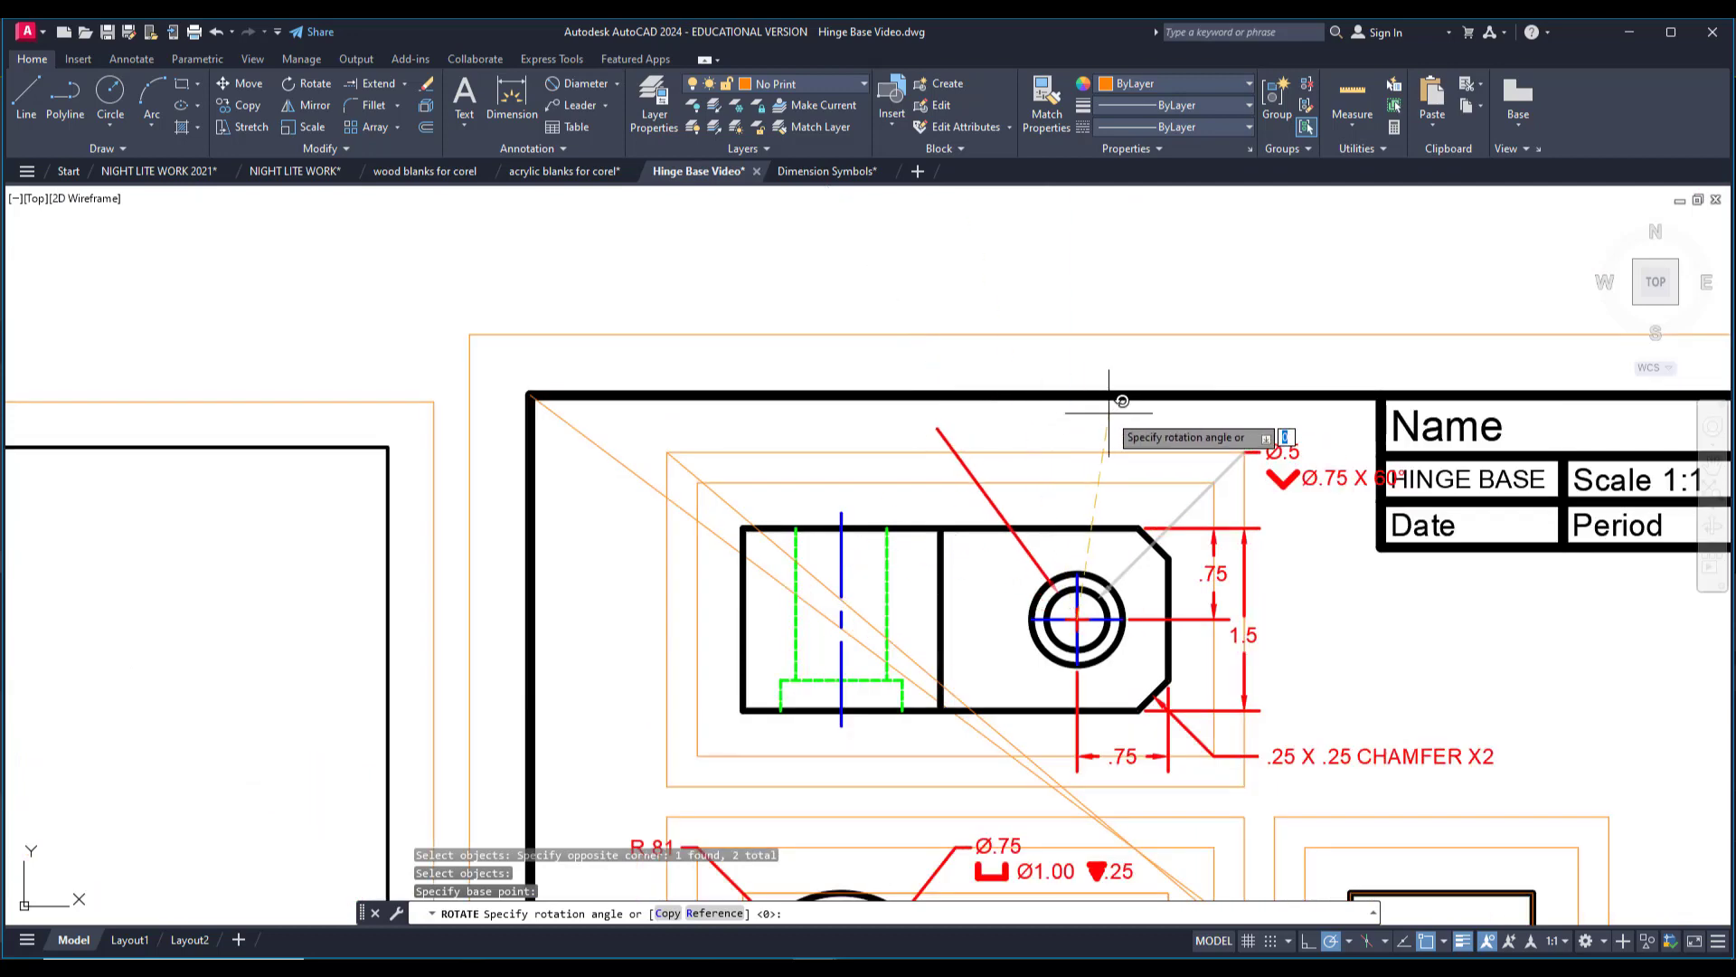
{"action": "key", "text": "Escape"}
Move the short horizontal landing line from beside the Ø.5 note to the outer end of the rotated leader.
{"action": "middle_click_drag", "start_coordinate": [1104, 419], "coordinate": [1043, 426]}
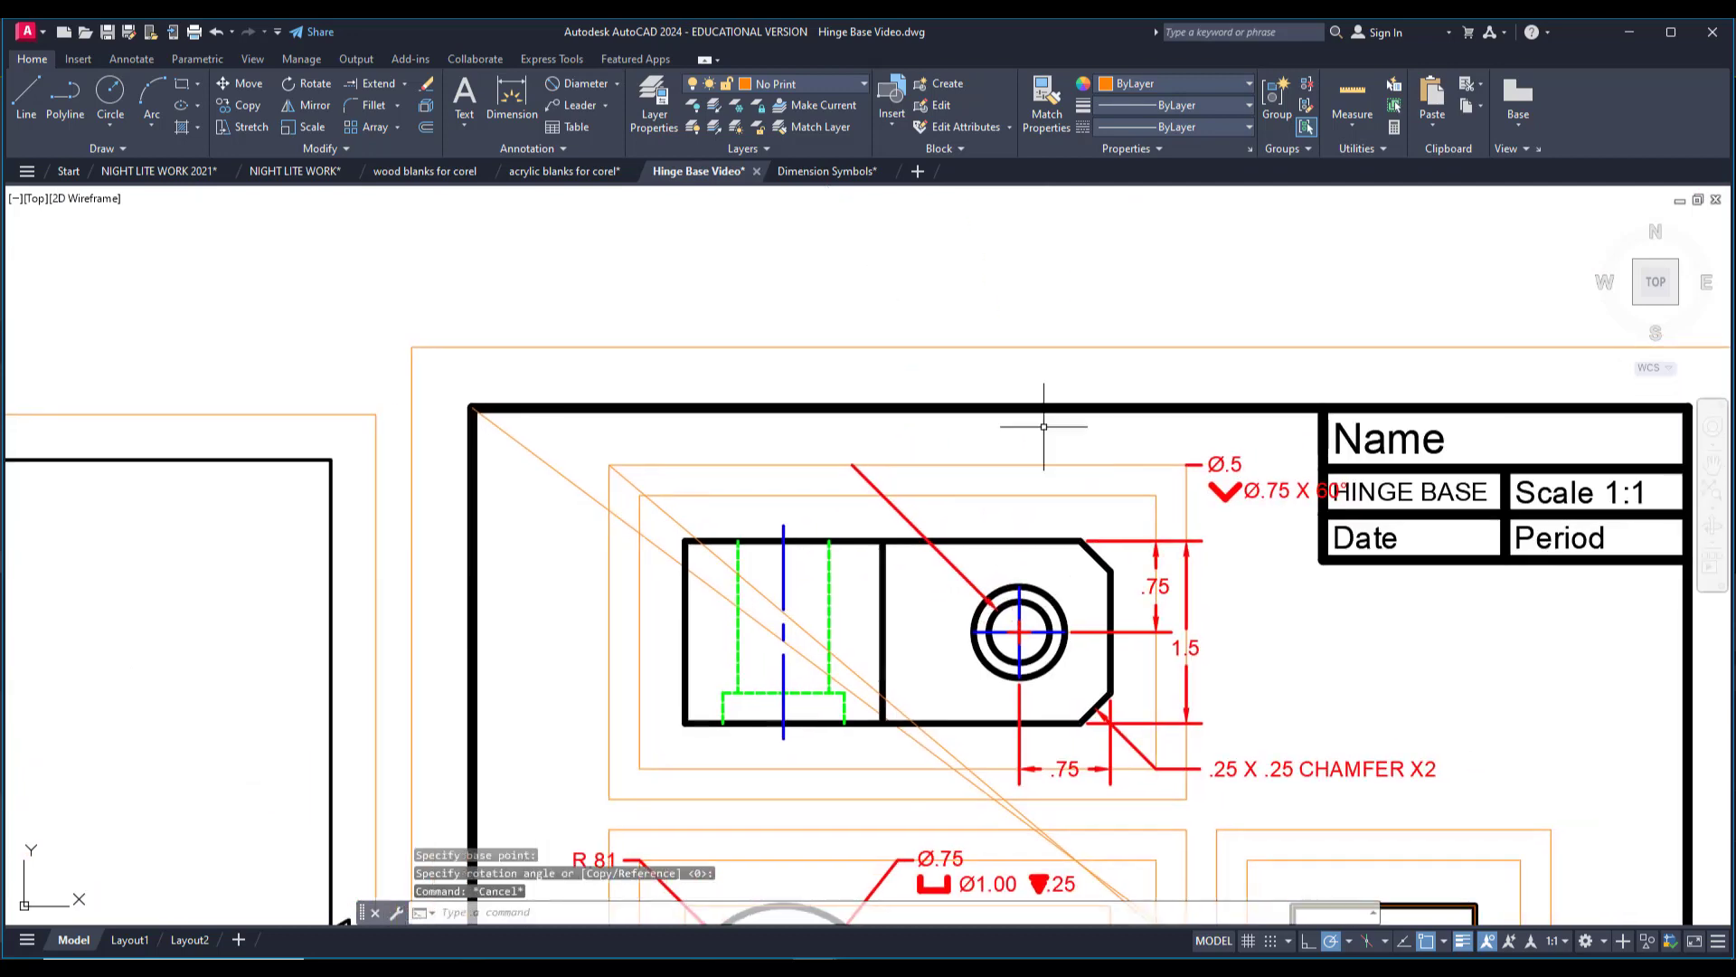
{"action": "left_click", "coordinate": [253, 83]}
{"action": "scroll", "coordinate": [1175, 452], "scroll_direction": "up", "scroll_amount": 4}
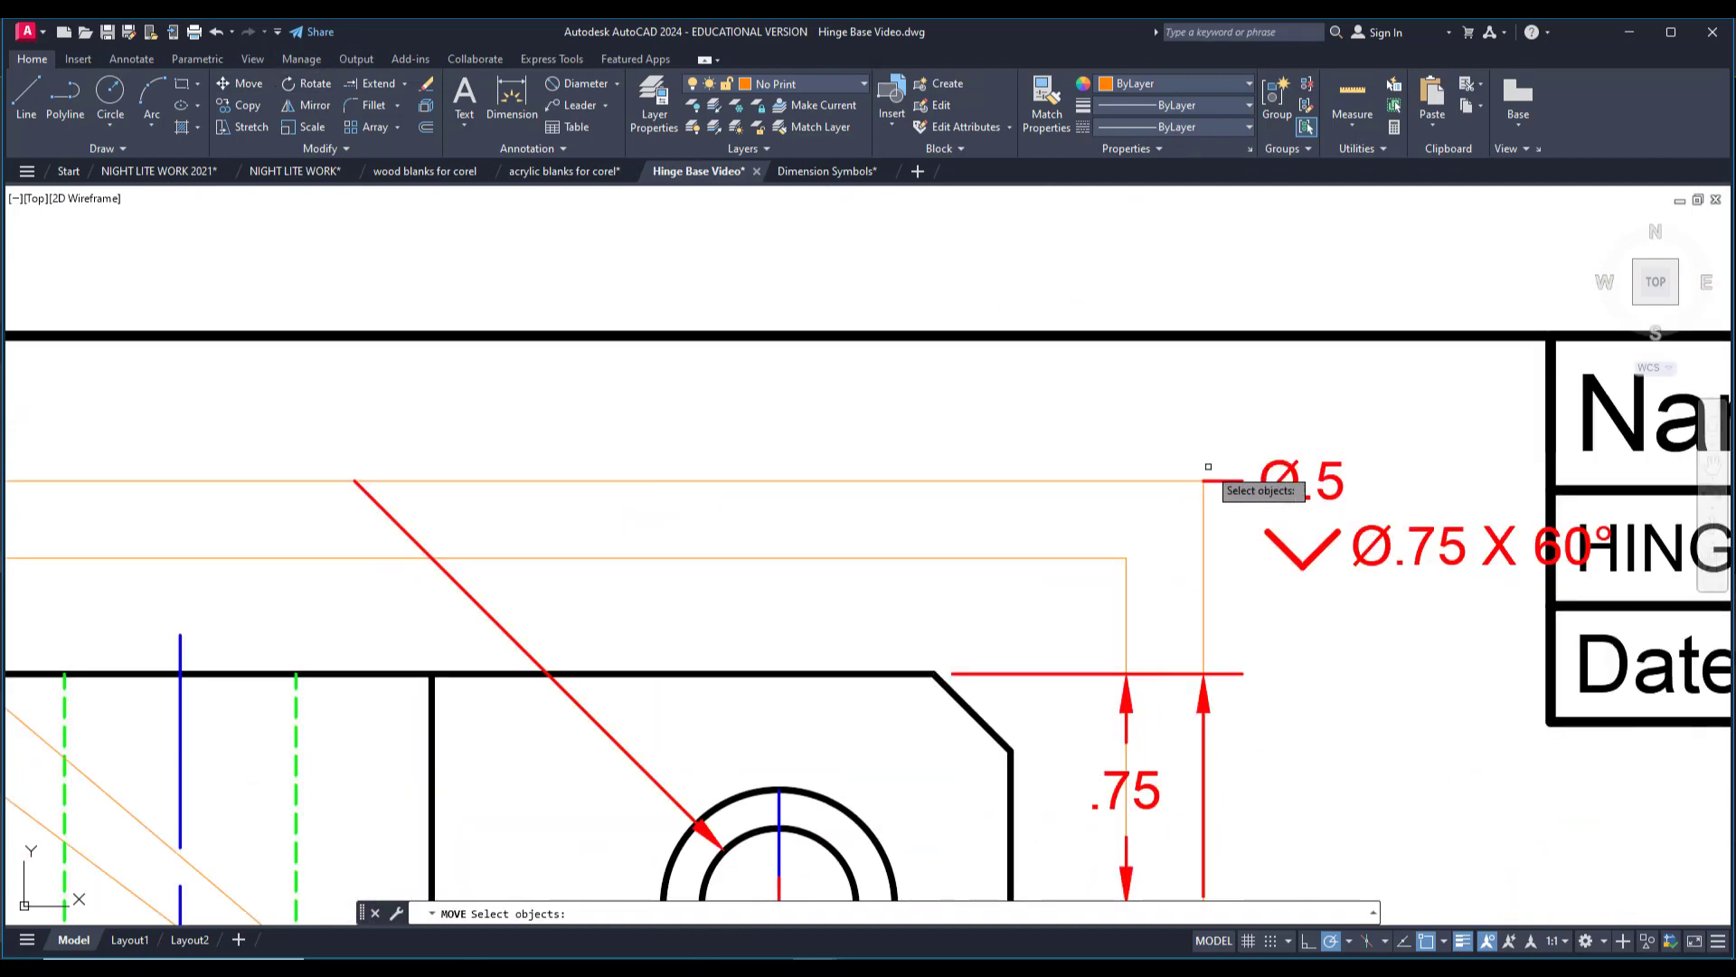
{"action": "left_click", "coordinate": [1218, 482]}
{"action": "key", "text": "Return"}
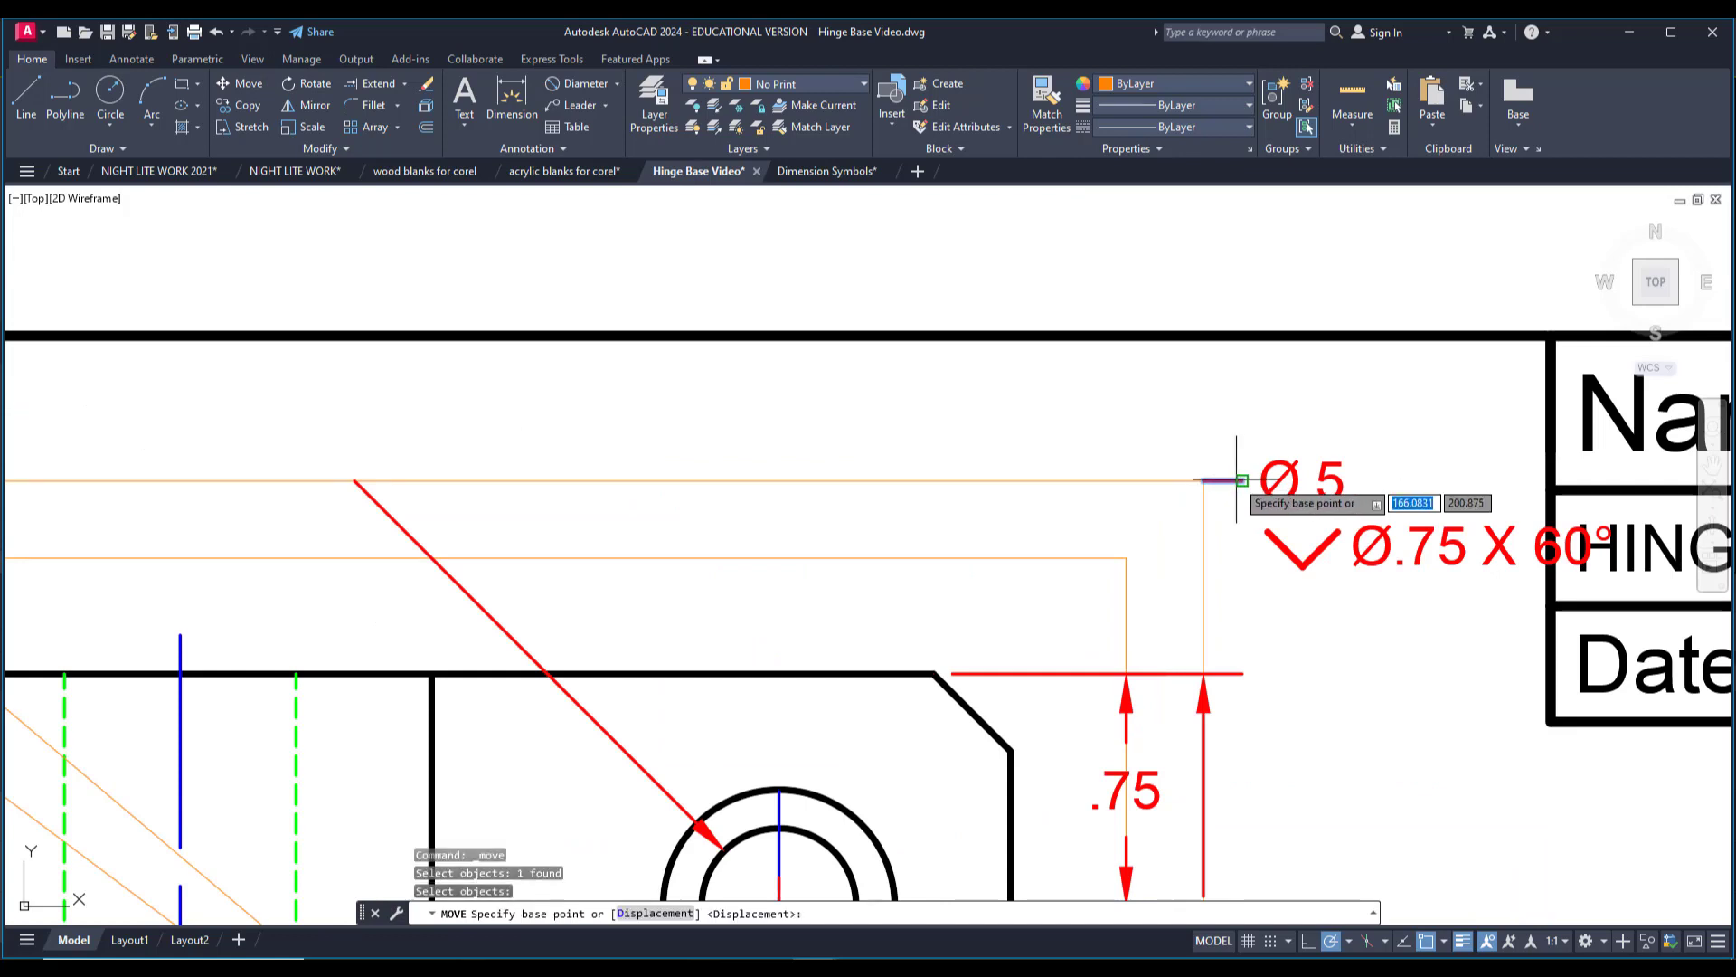
{"action": "left_click", "coordinate": [1217, 480]}
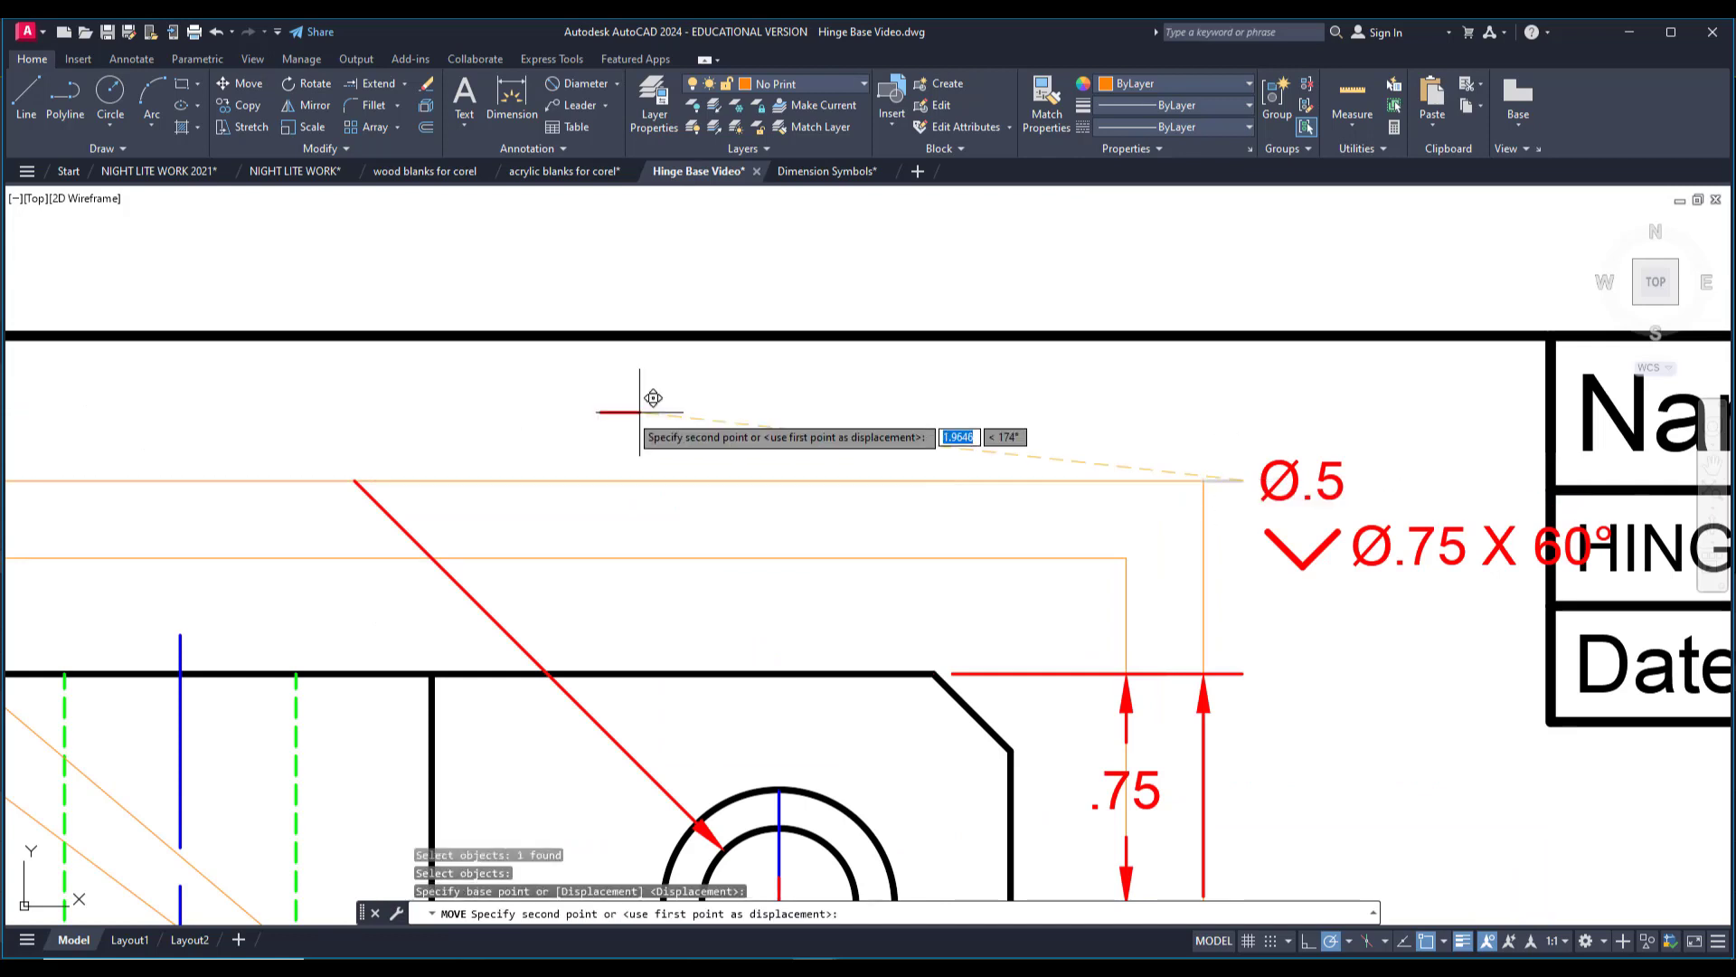
{"action": "left_click", "coordinate": [367, 479]}
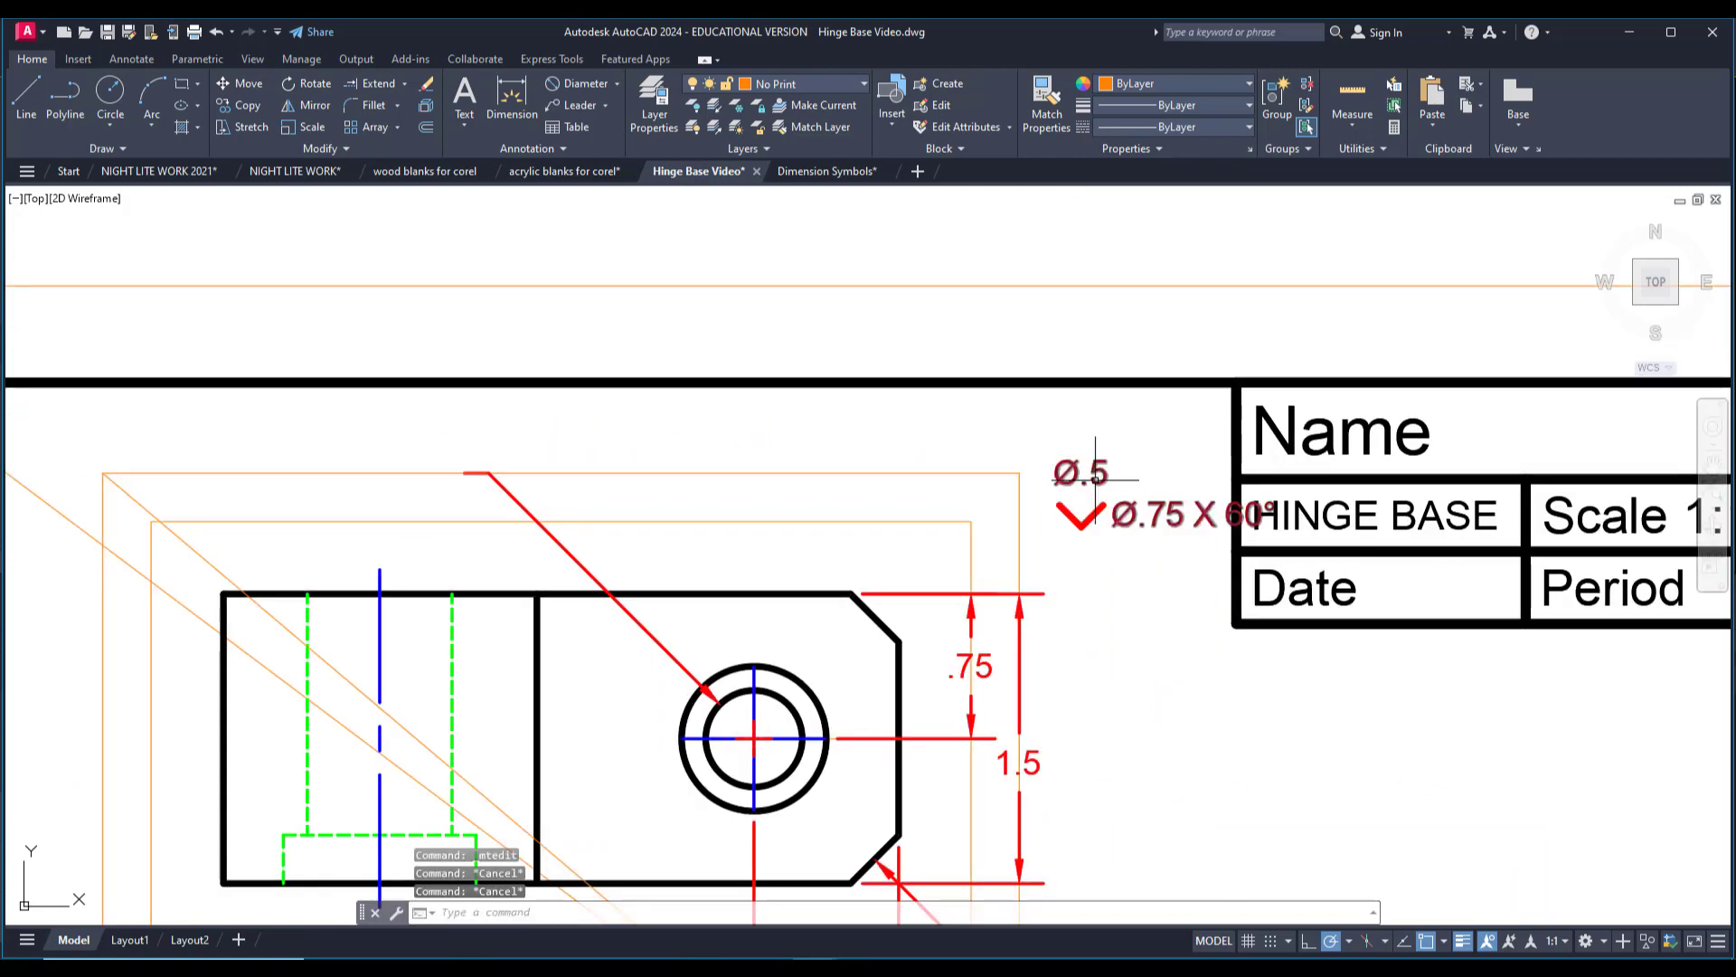
Set the Ø.5 / Ø.75 X 60° hole note's justification to Top Right.
{"action": "double_click", "coordinate": [1078, 475]}
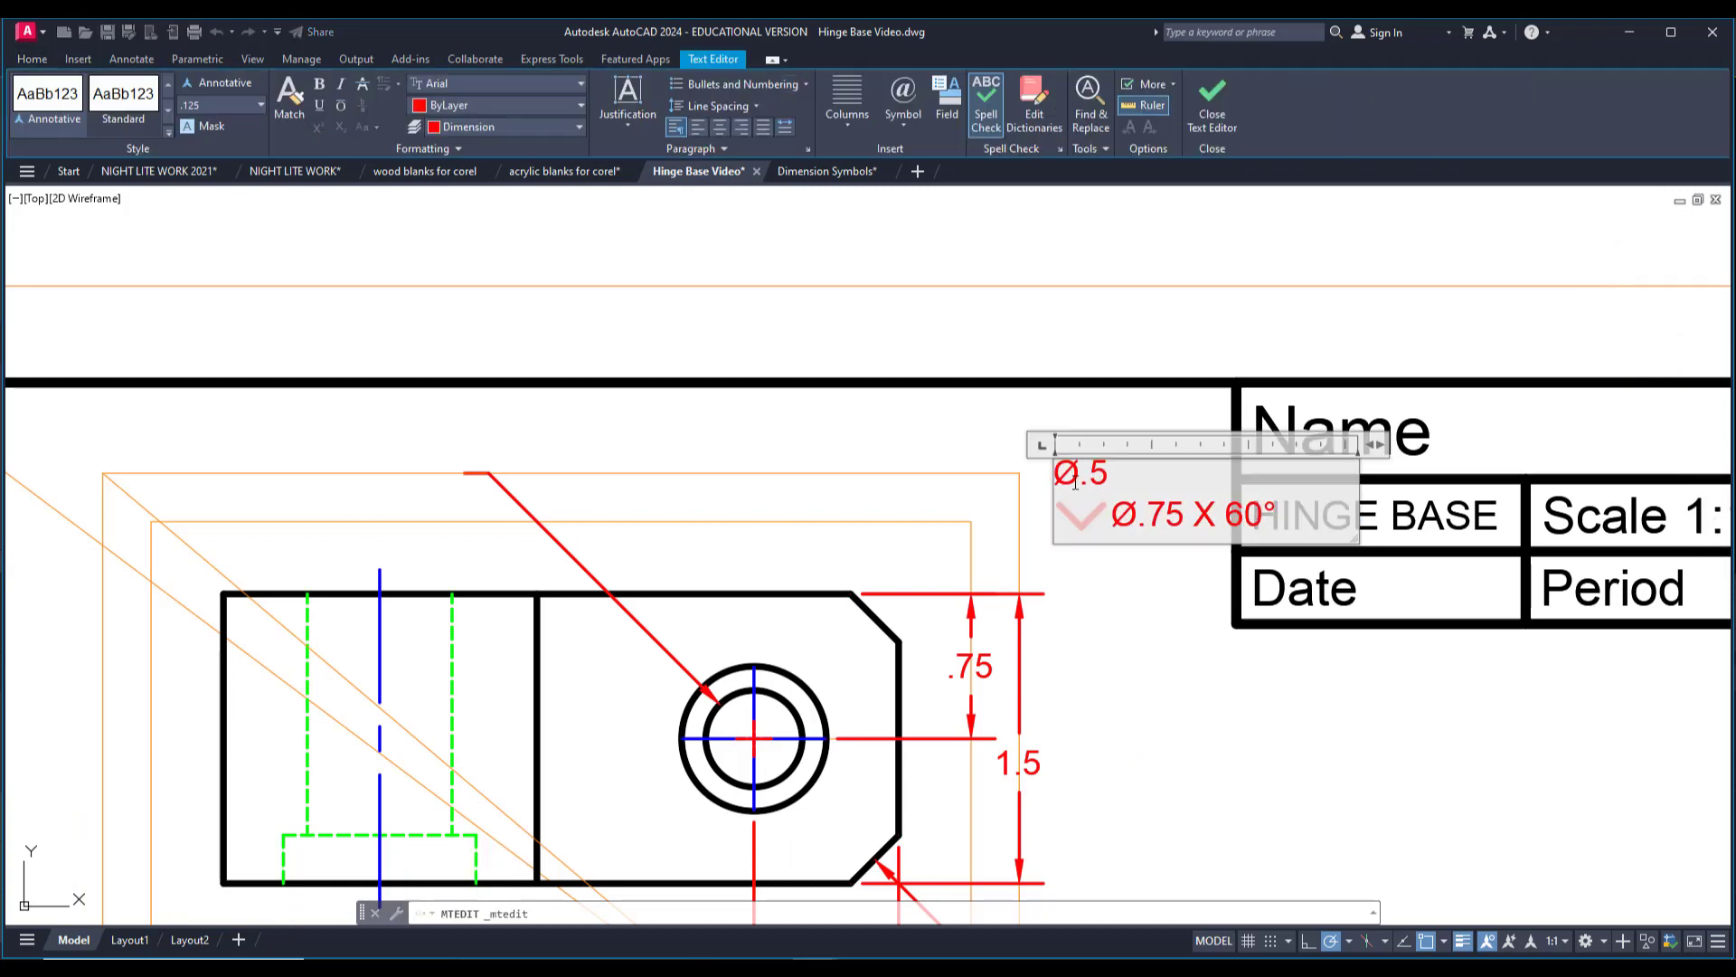
{"action": "left_click_drag", "start_coordinate": [1089, 484], "coordinate": [1291, 522]}
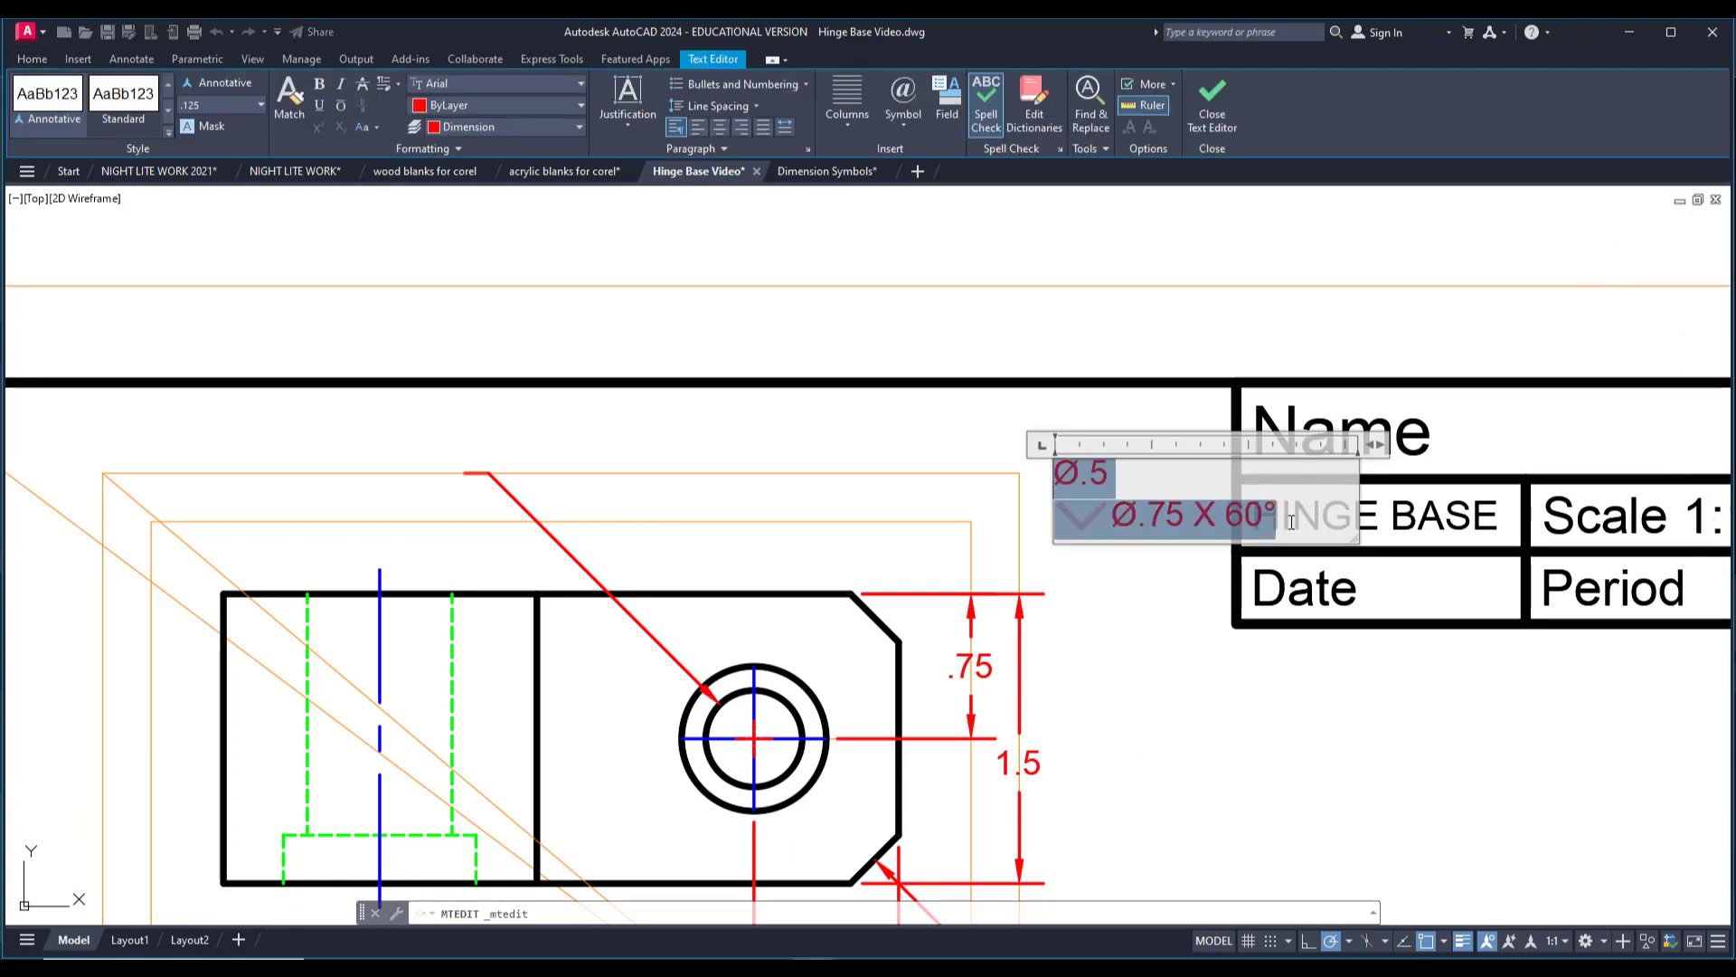
{"action": "left_click", "coordinate": [628, 128]}
{"action": "left_click", "coordinate": [659, 194]}
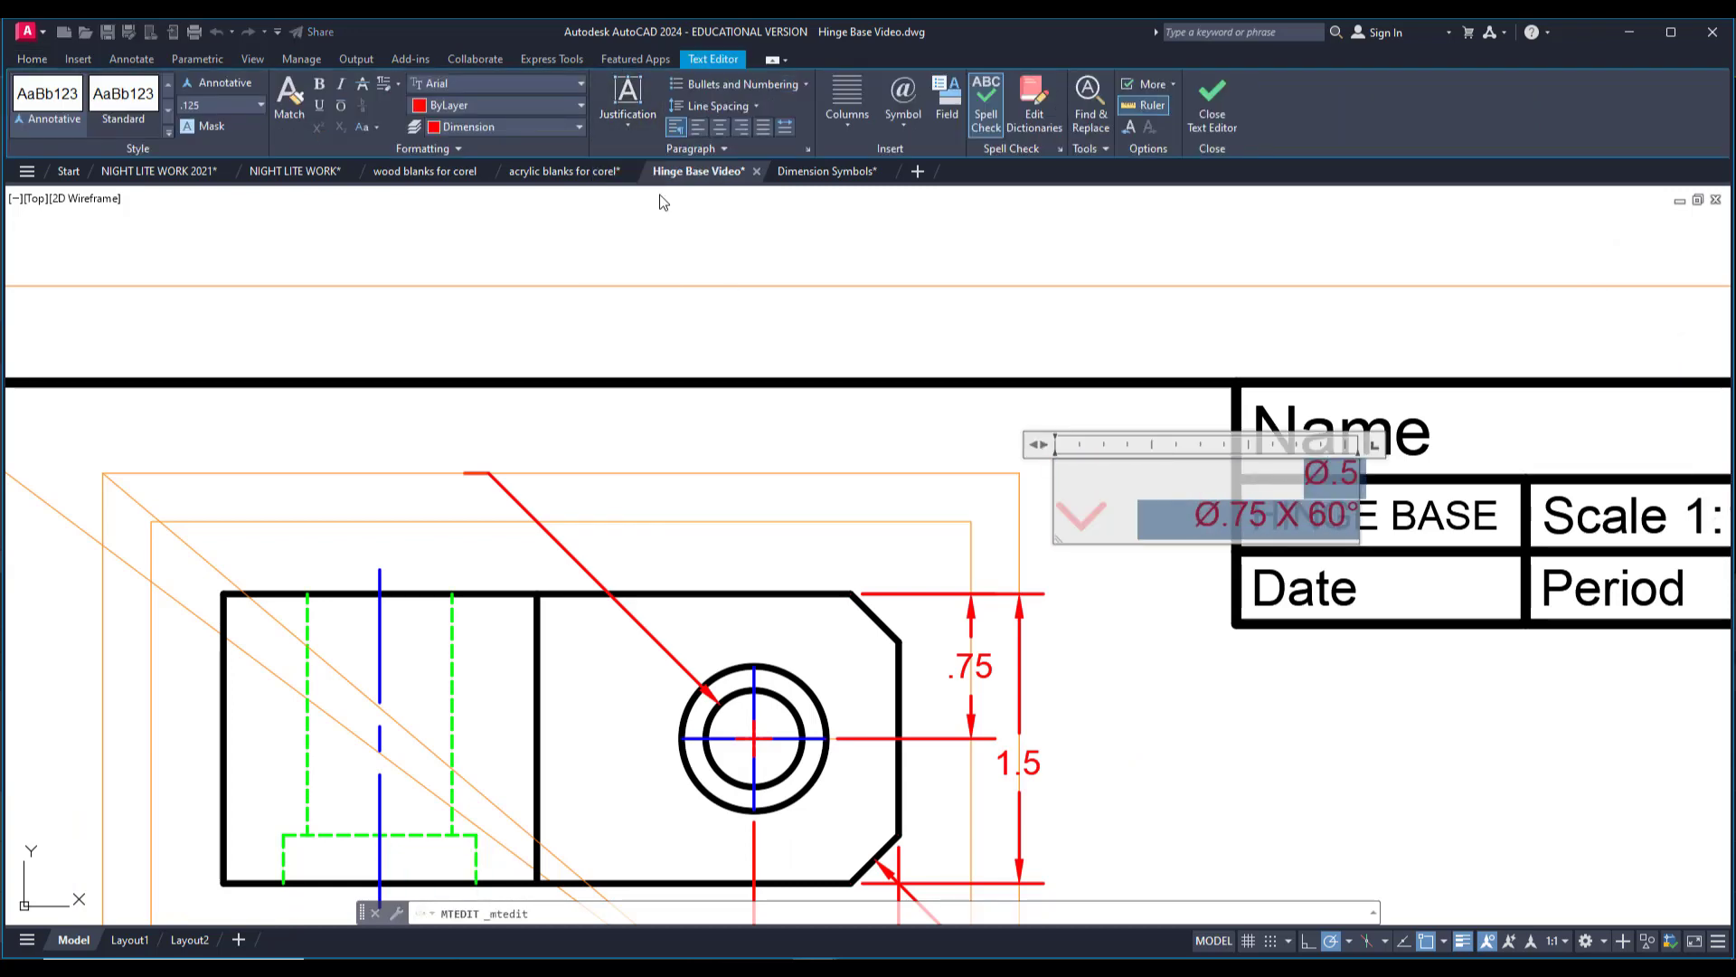
{"action": "left_click", "coordinate": [983, 347]}
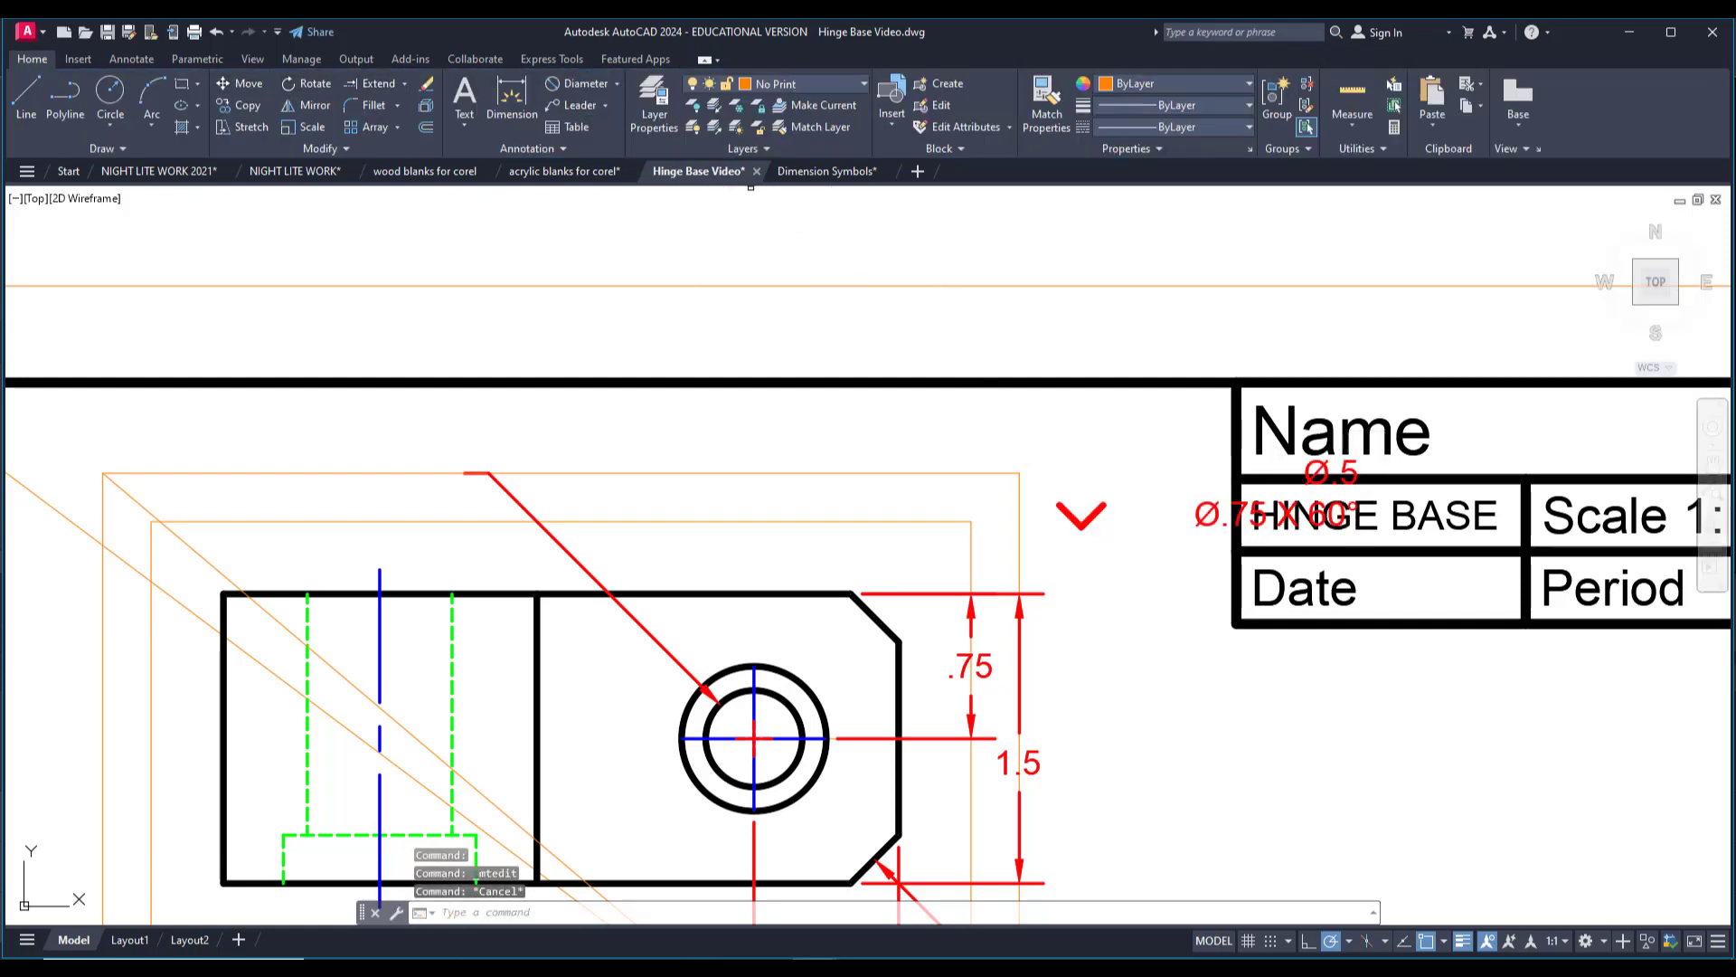
Move the two-line hole note so that Ø.5 sits just left of the rotated leader's landing line.
{"action": "key", "text": "m"}
{"action": "key", "text": "Return"}
{"action": "left_click", "coordinate": [1203, 511]}
{"action": "key", "text": "Return"}
{"action": "left_click", "coordinate": [1197, 511]}
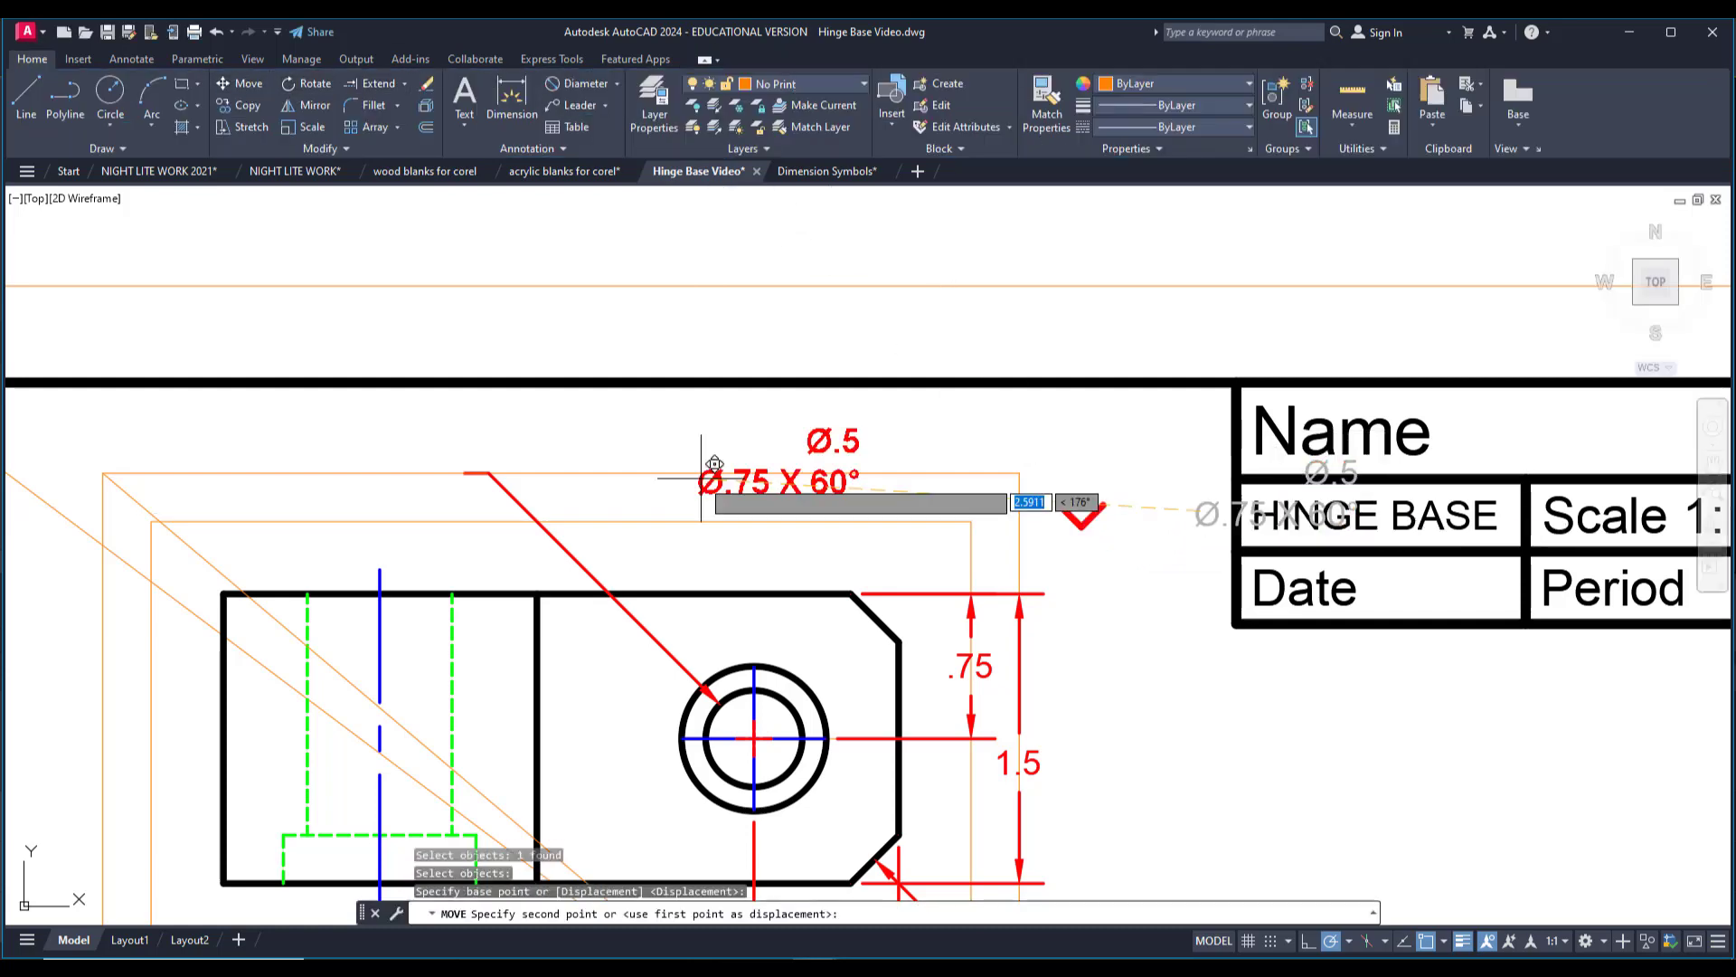
{"action": "scroll", "coordinate": [298, 499], "scroll_direction": "up", "scroll_amount": 2}
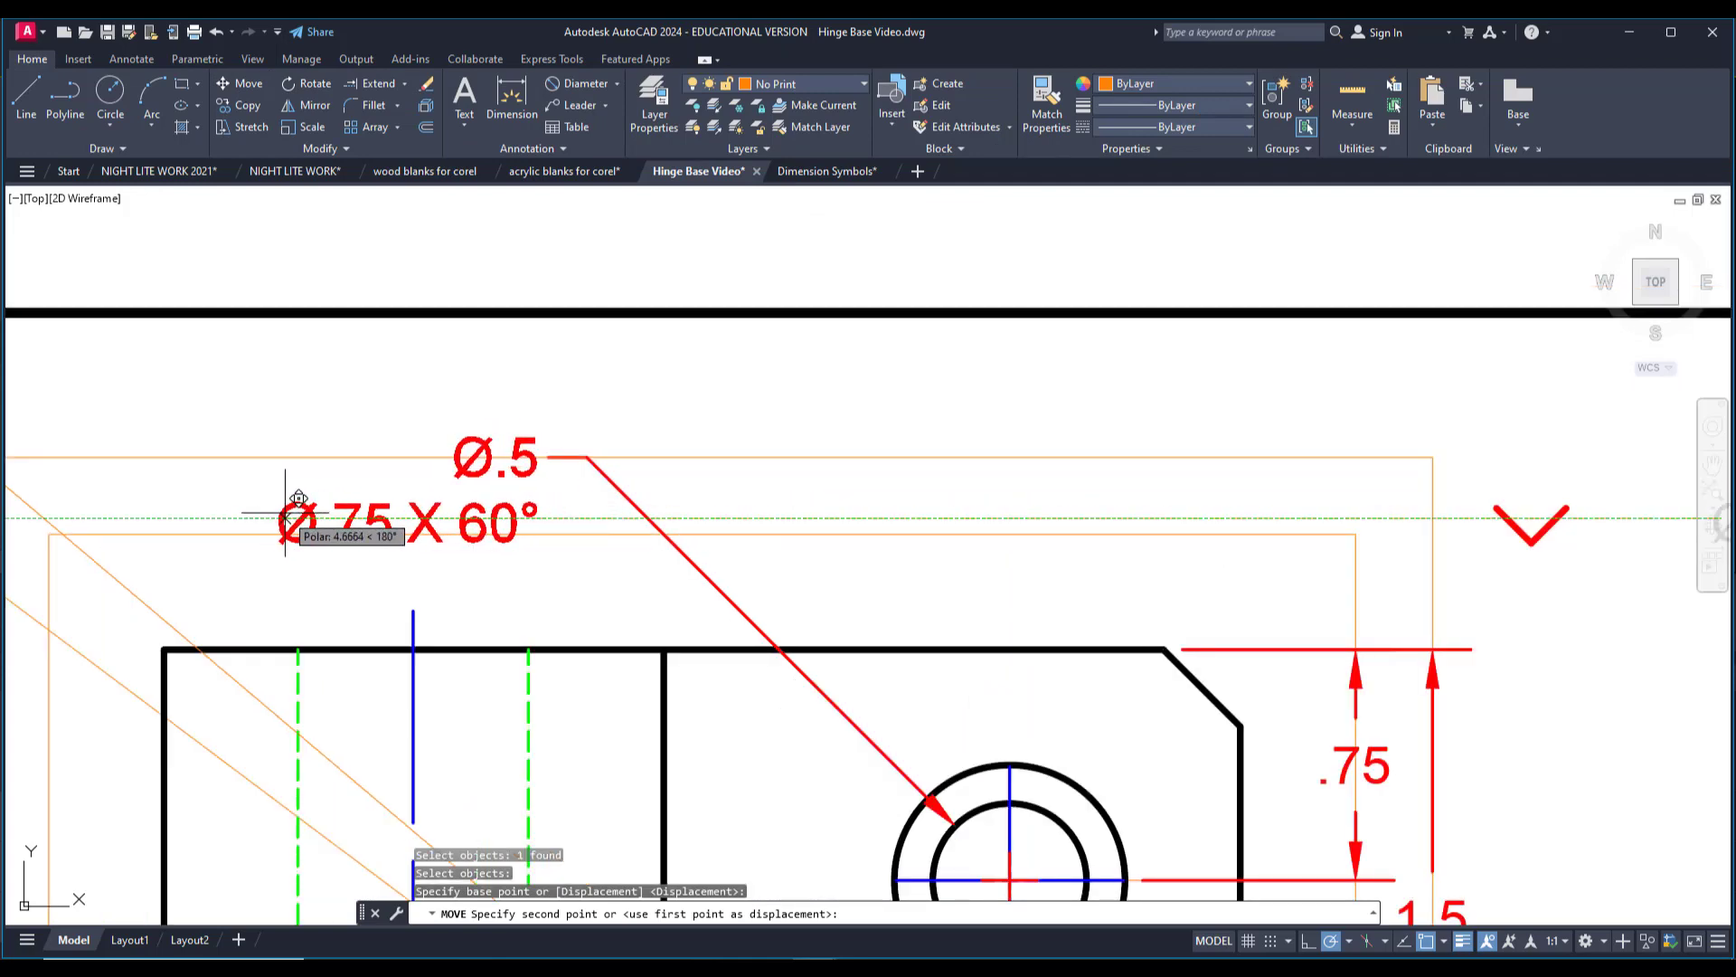
{"action": "key", "text": "Escape"}
Move the countersink symbol to just before Ø.75 X 60° in the relocated hole note.
{"action": "middle_click_drag", "start_coordinate": [247, 488], "coordinate": [357, 484]}
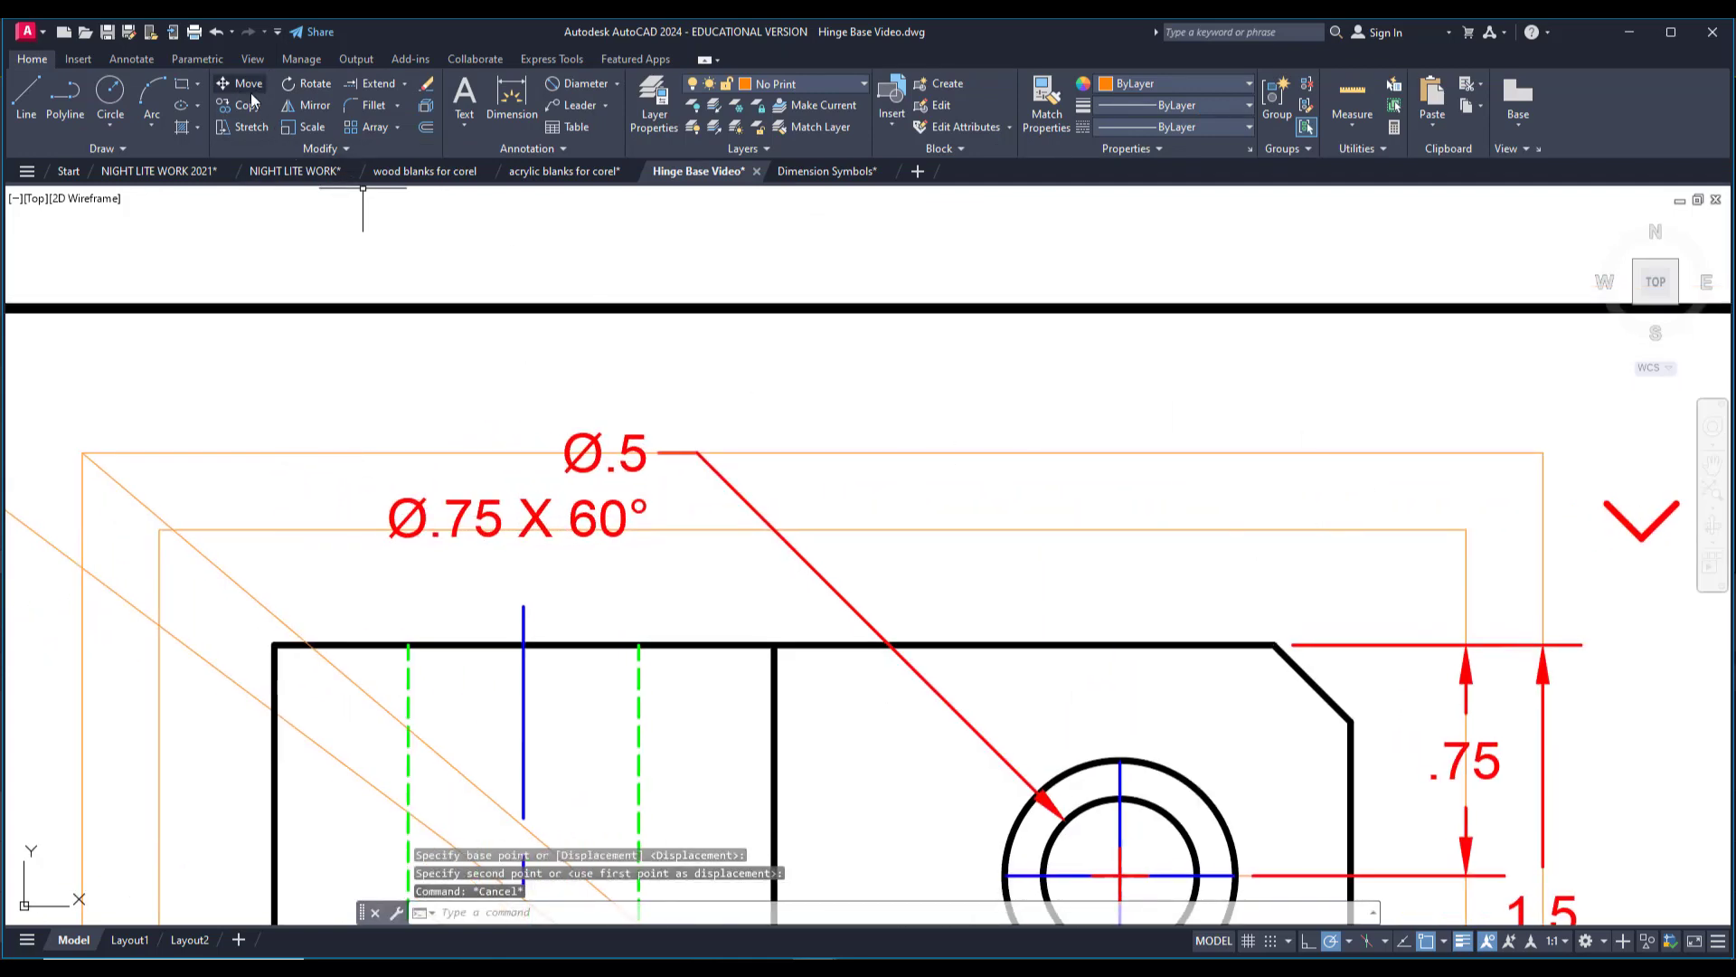
{"action": "key", "text": "Return"}
{"action": "left_click", "coordinate": [1641, 527]}
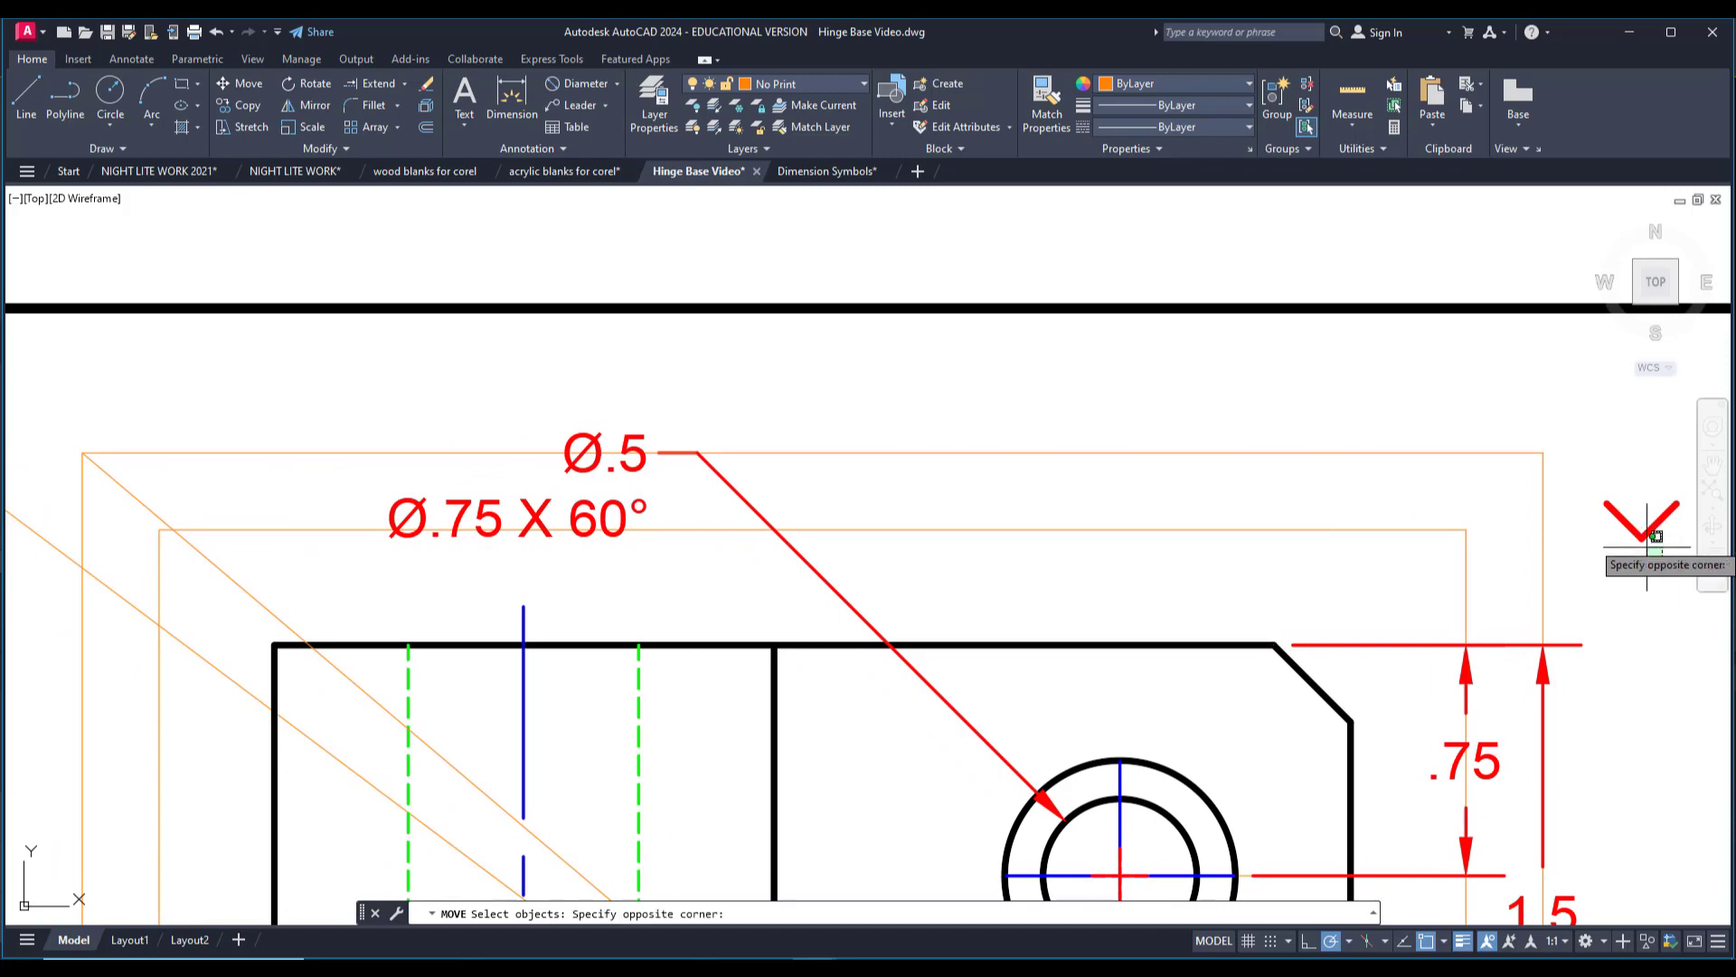
{"action": "left_click", "coordinate": [1632, 537]}
{"action": "key", "text": "Return"}
{"action": "left_click", "coordinate": [1625, 522]}
{"action": "scroll", "coordinate": [294, 525], "scroll_direction": "up", "scroll_amount": 4}
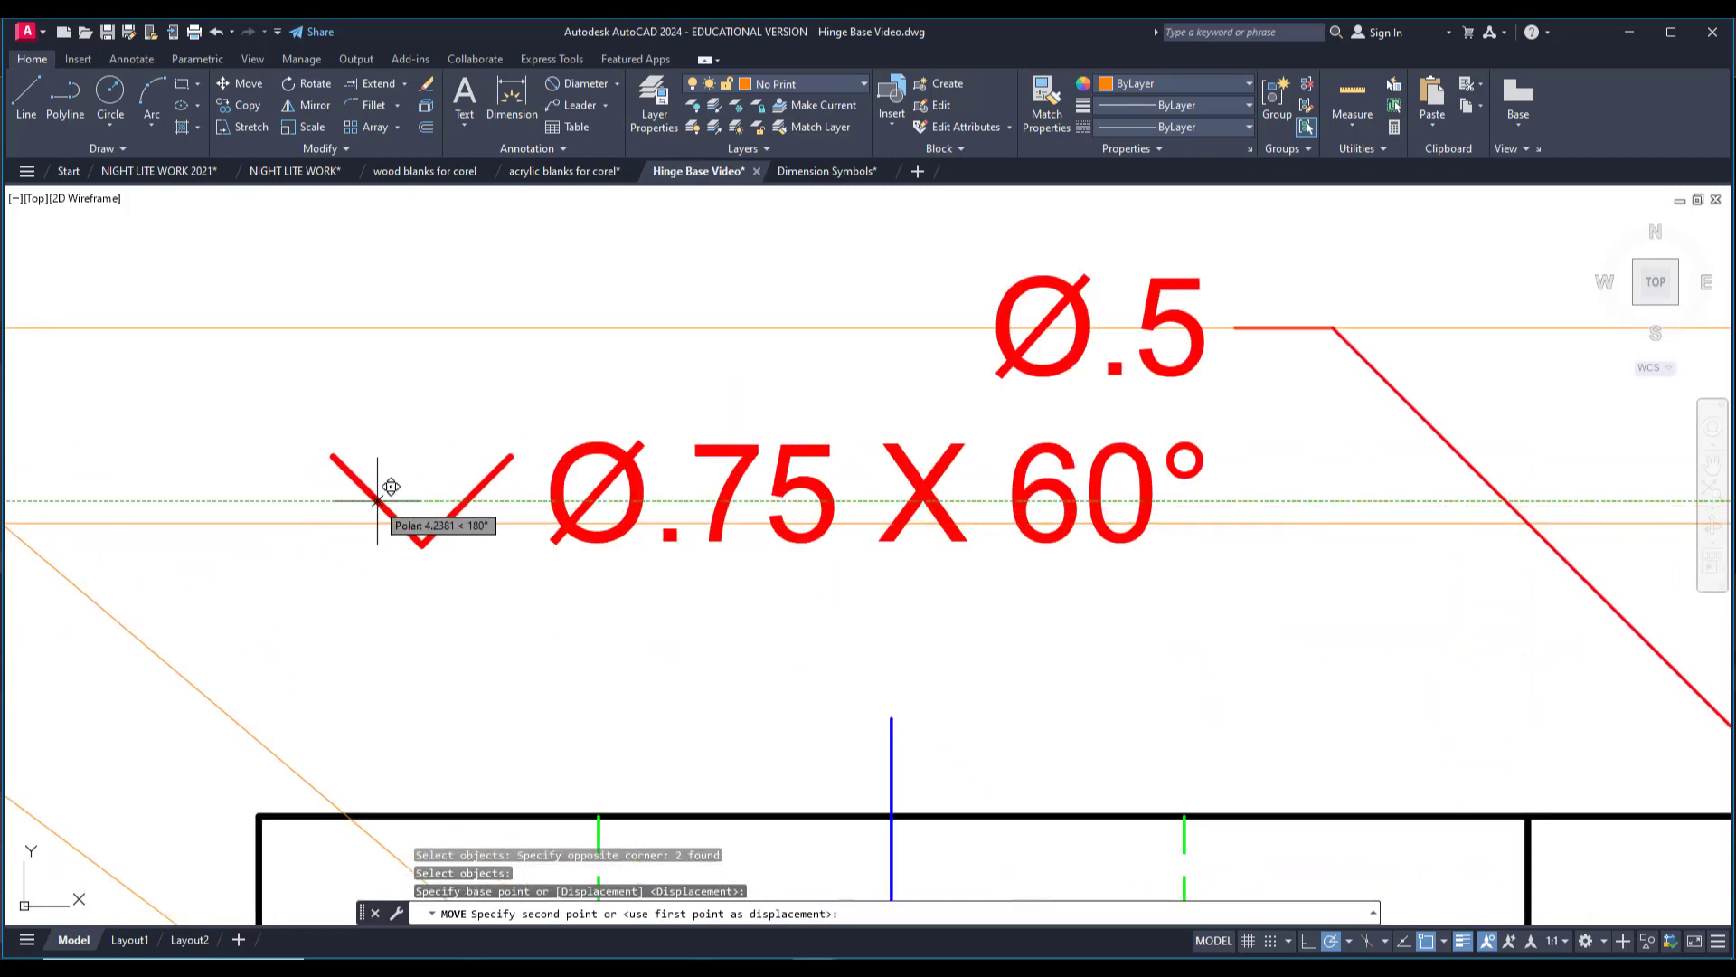
{"action": "left_click", "coordinate": [393, 496]}
{"action": "scroll", "coordinate": [413, 518], "scroll_direction": "down", "scroll_amount": 4}
{"action": "key", "text": "Escape"}
{"action": "scroll", "coordinate": [630, 705], "scroll_direction": "down", "scroll_amount": 4}
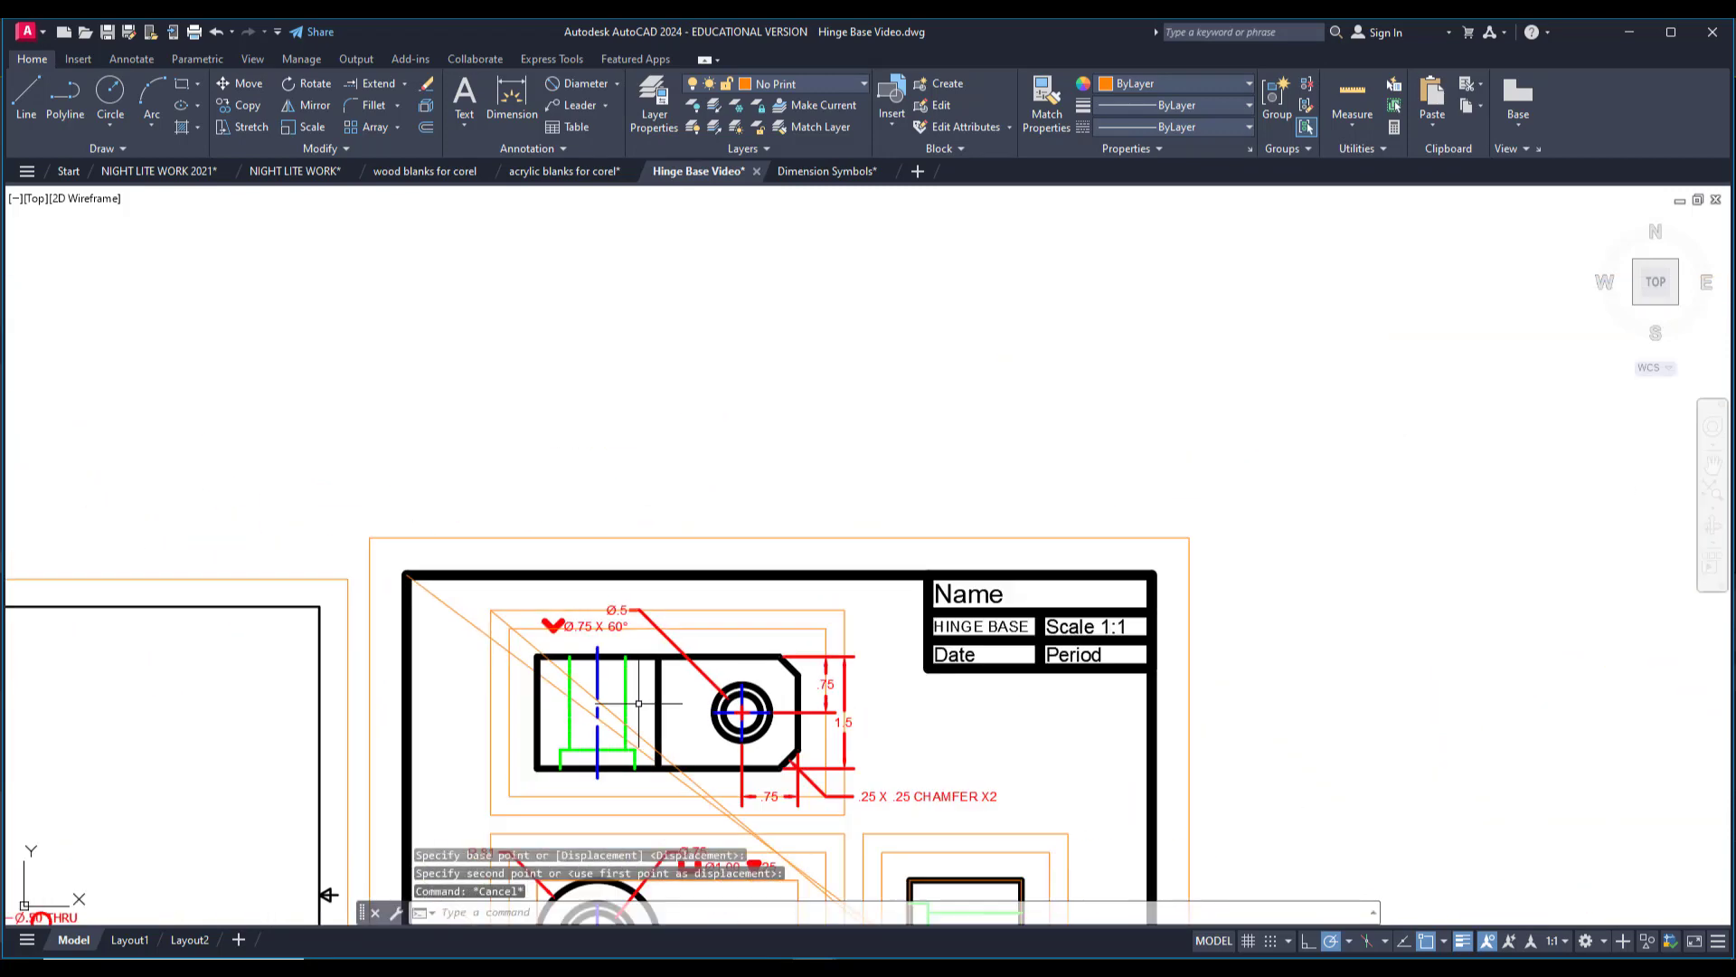
{"action": "middle_click_drag", "start_coordinate": [680, 727], "coordinate": [615, 517]}
{"action": "middle_click_drag", "start_coordinate": [667, 630], "coordinate": [657, 550]}
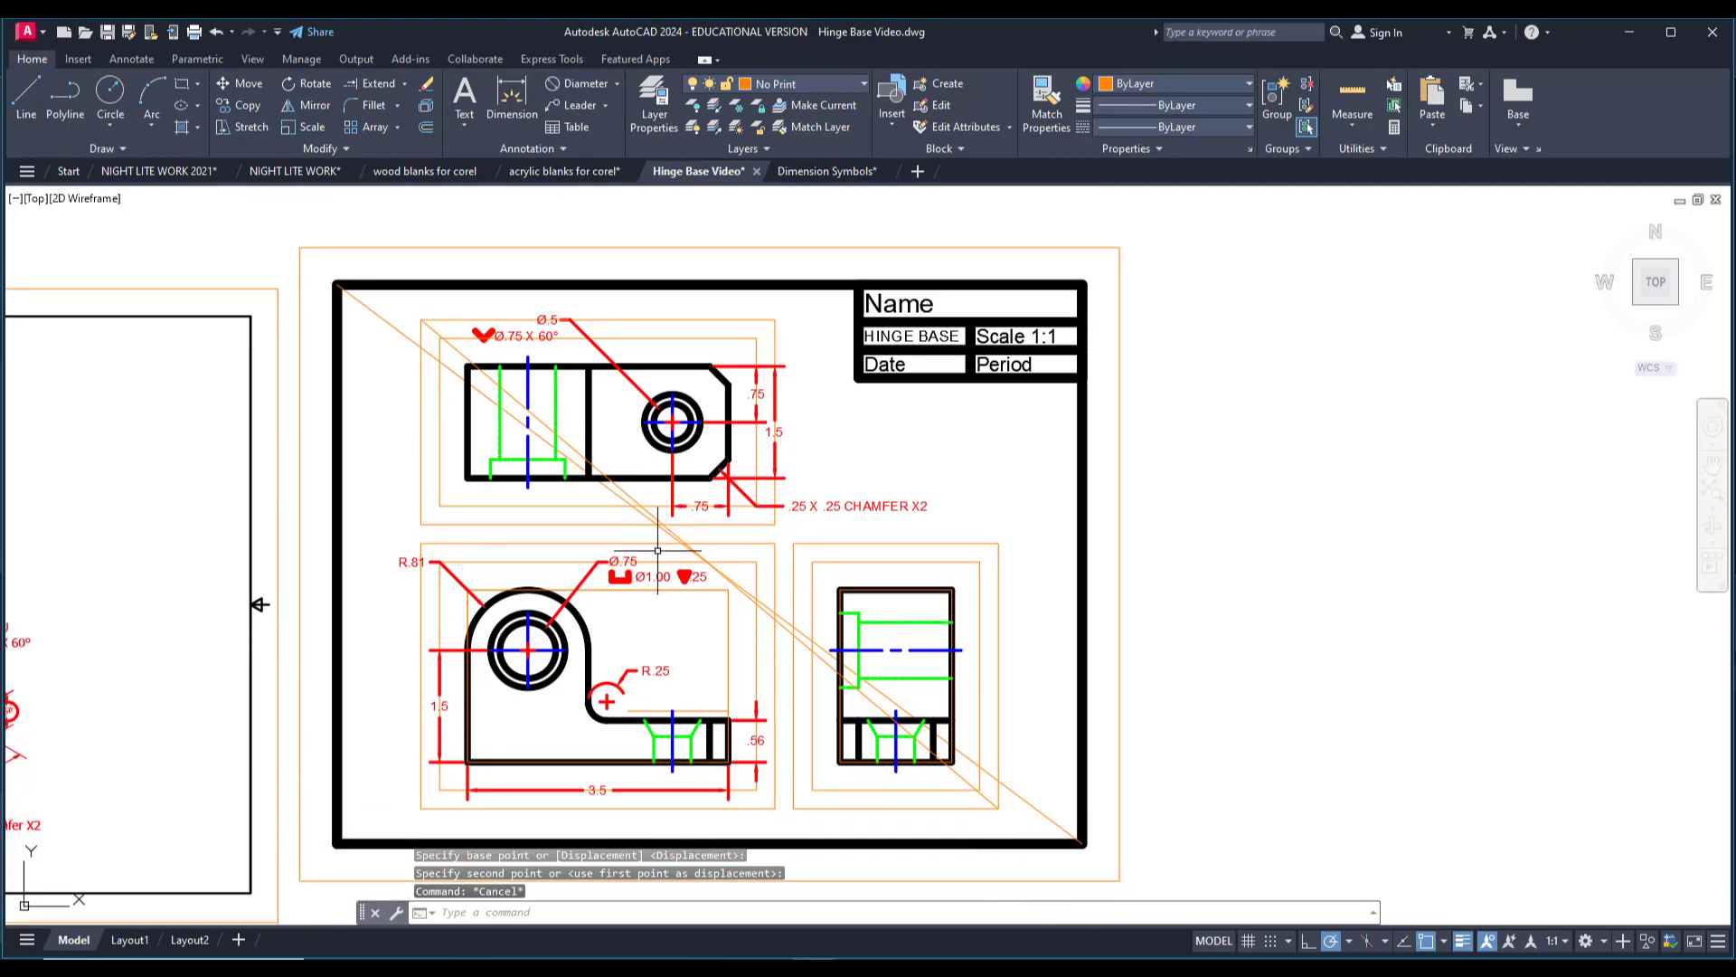